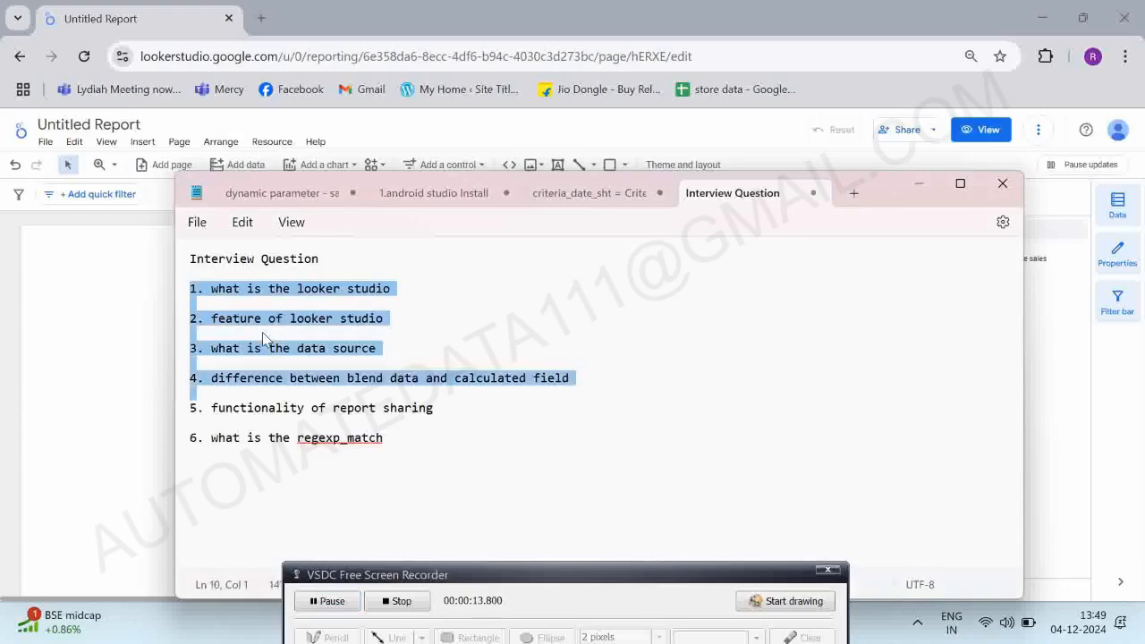
# Read through the numbered interview questions in the Notepad note and return to question 1.
pyautogui.hotkey('shift', 'End')
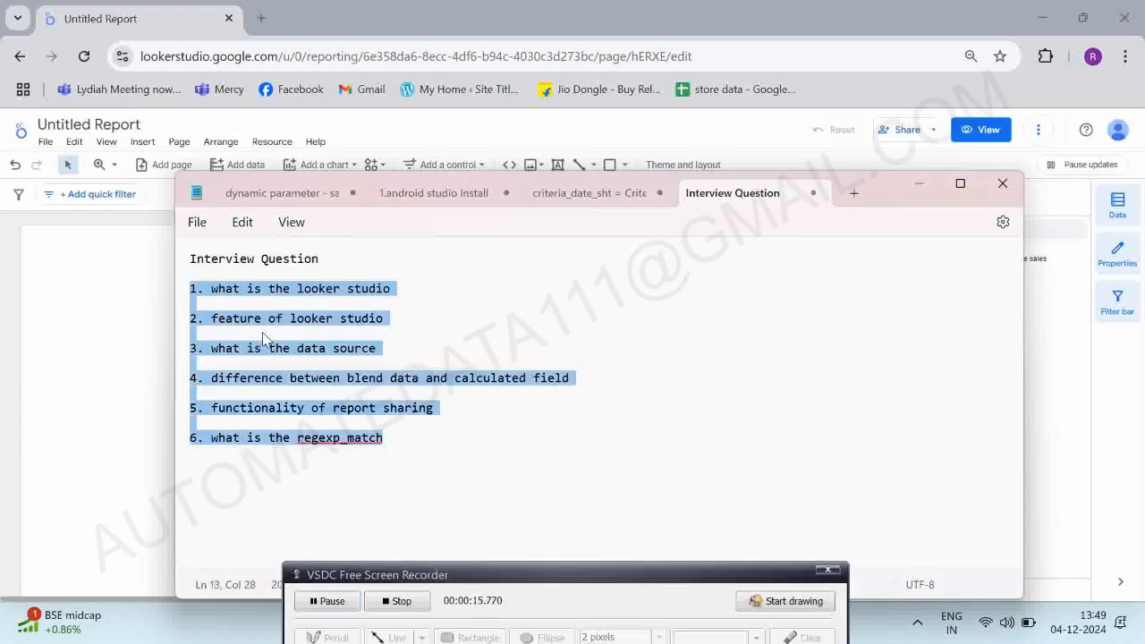
pyautogui.hotkey('ctrl', 'Home')
pyautogui.press('End')
pyautogui.press('Down')
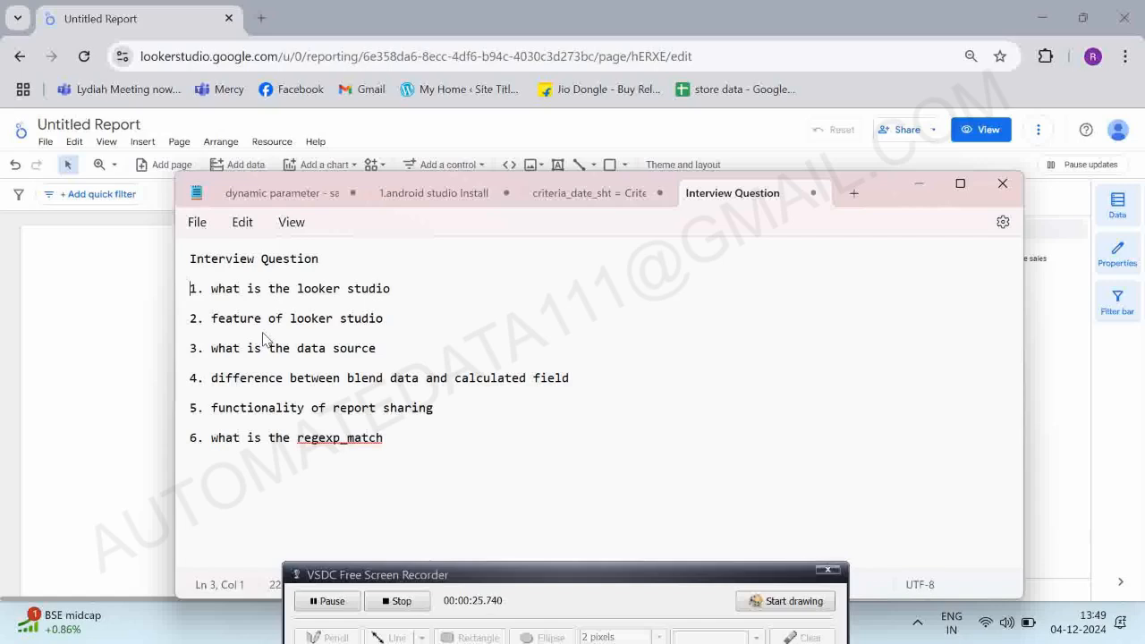
# Glance at the Looker Studio report, and highlight question 2 about Looker Studio features back in the Notepad note.
pyautogui.hotkey('alt', 'Tab')
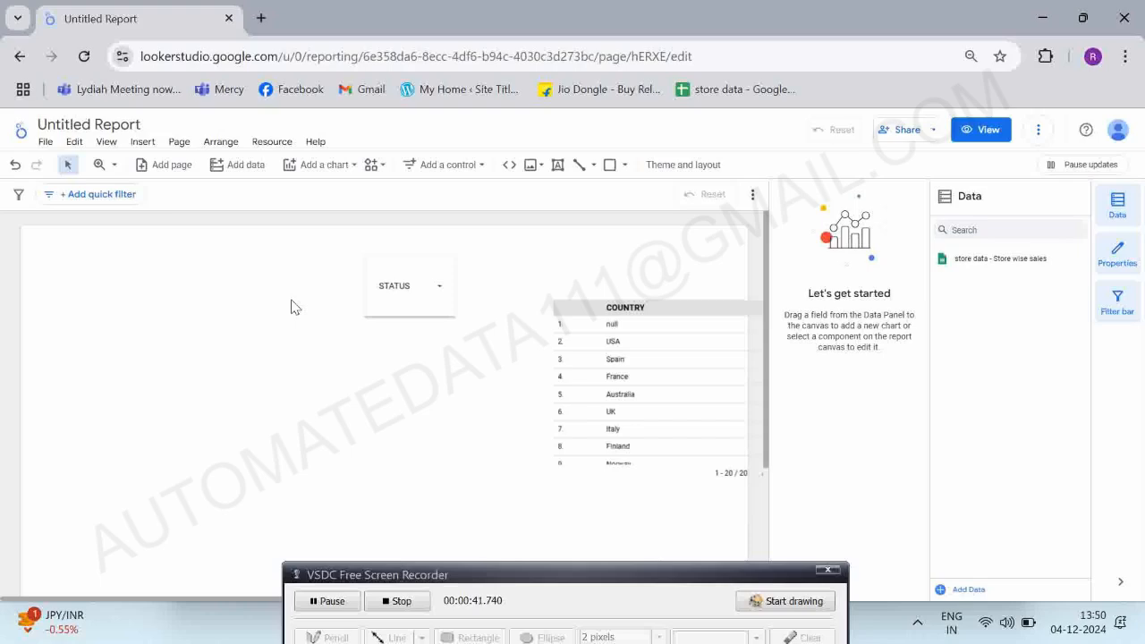
pyautogui.hotkey('alt', 'Tab')
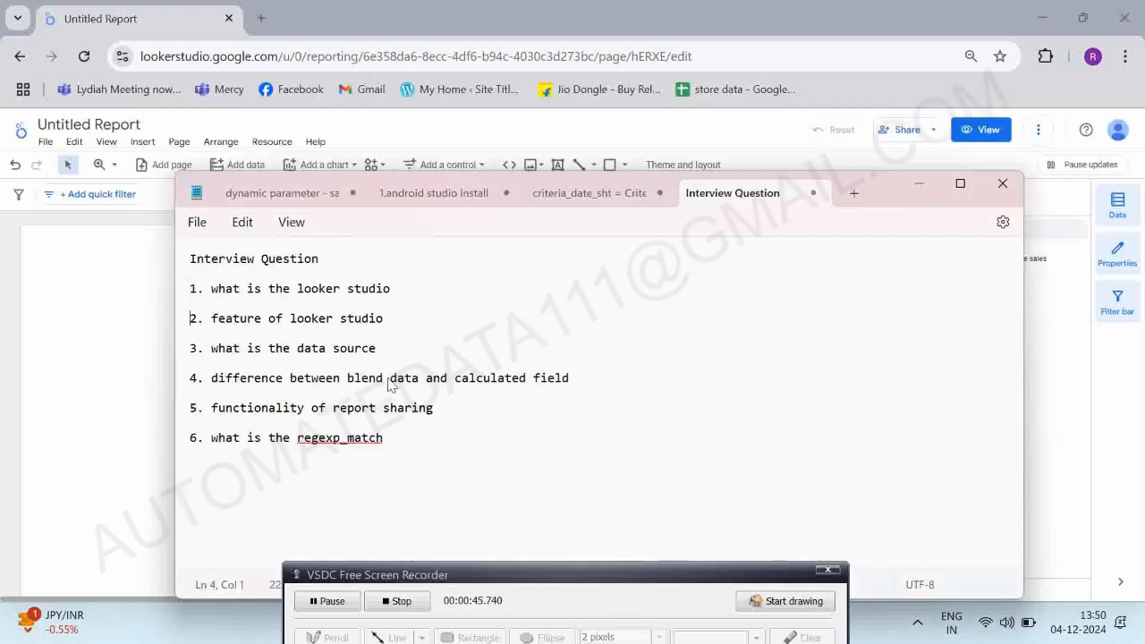
pyautogui.hotkey('shift', 'Down')
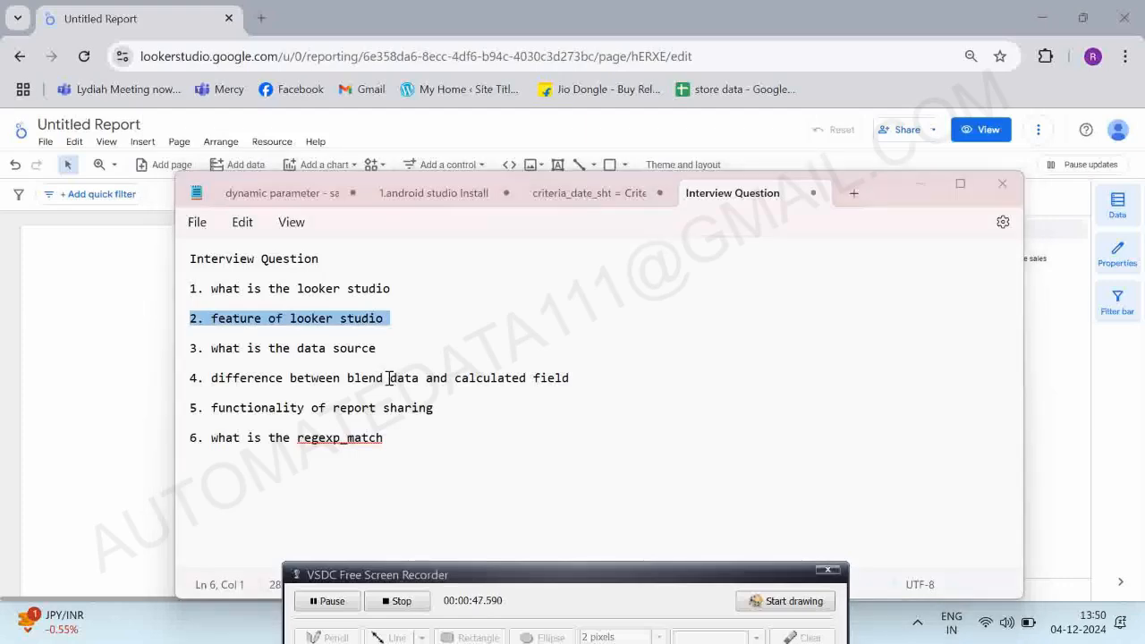
# In Looker Studio, add the Store wise sale worksheet of the Demo Data spreadsheet through the Google Sheets connector and expand its field list.
pyautogui.hotkey('alt', 'Tab')
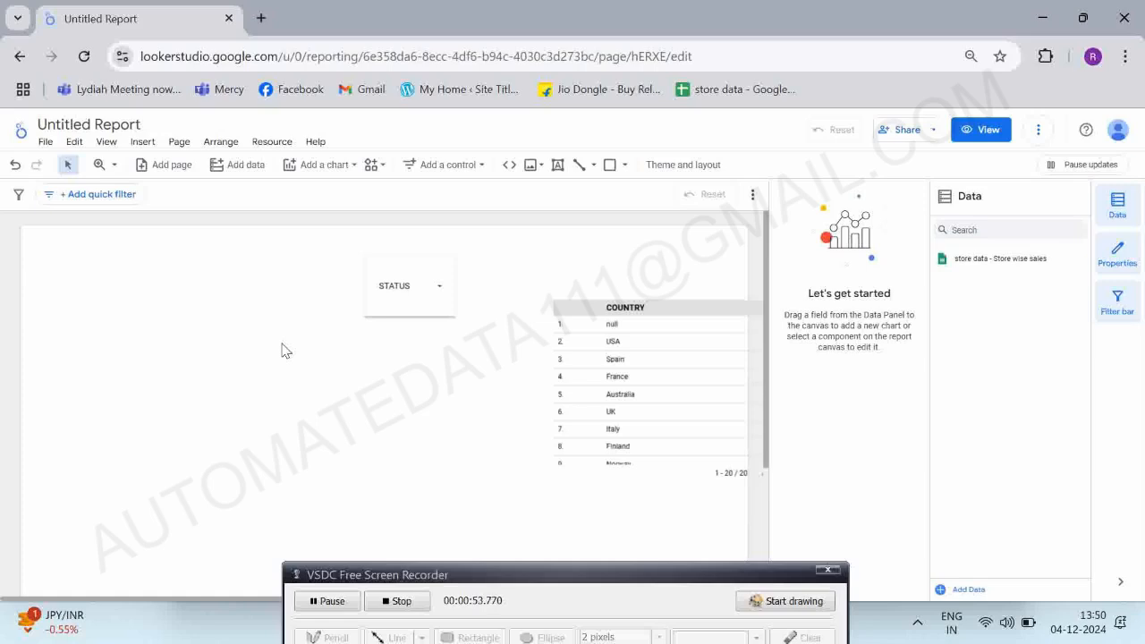
pyautogui.click(238, 166)
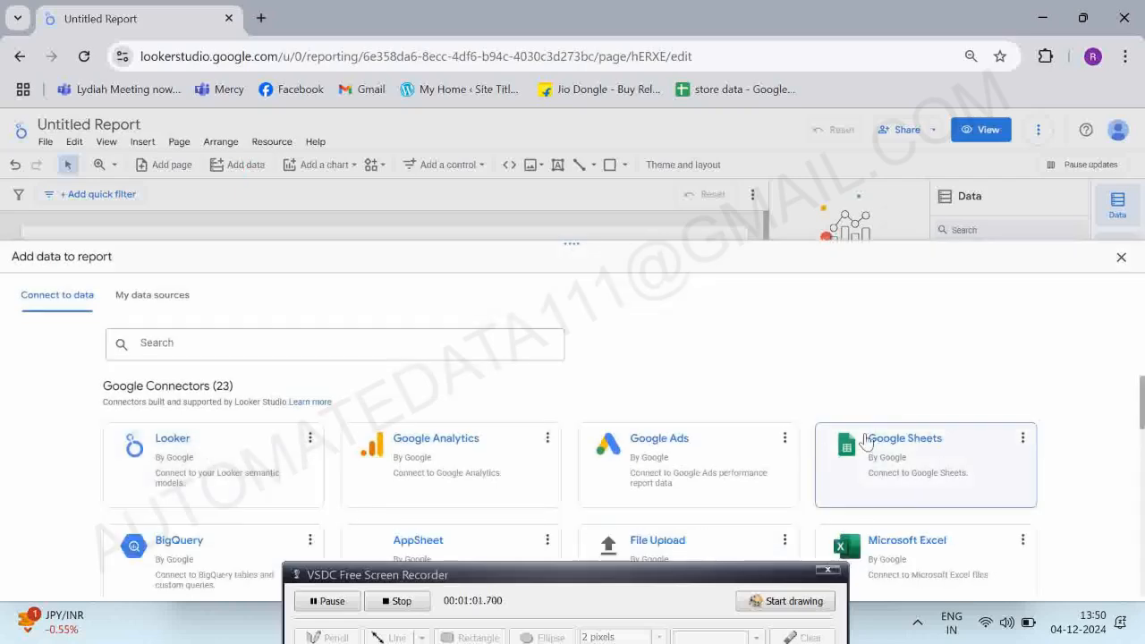
pyautogui.click(867, 438)
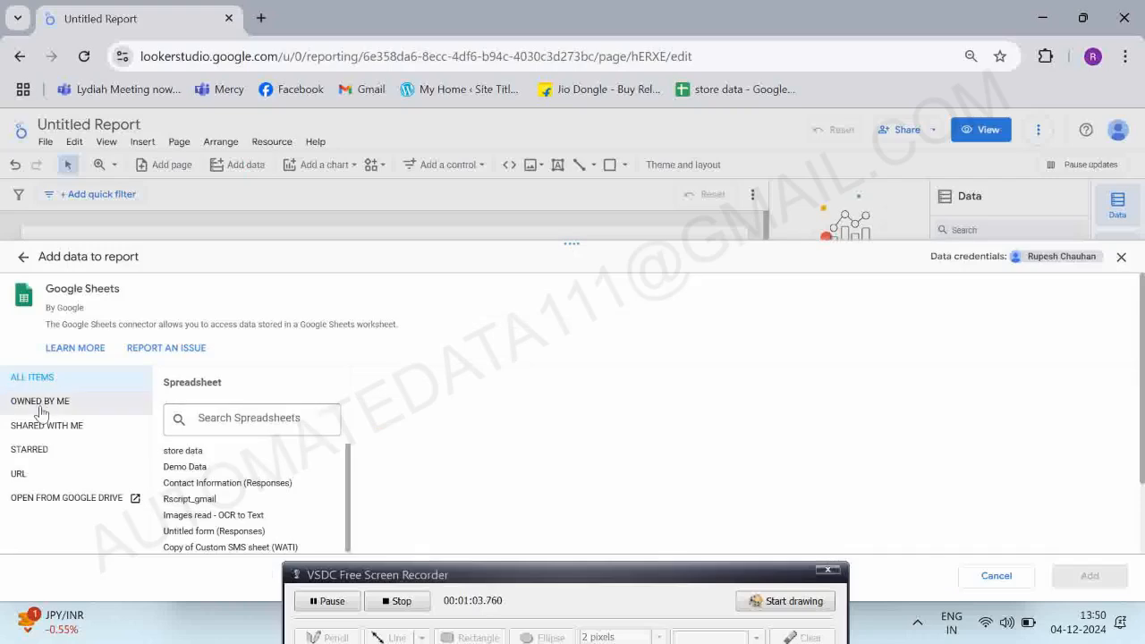
pyautogui.click(176, 470)
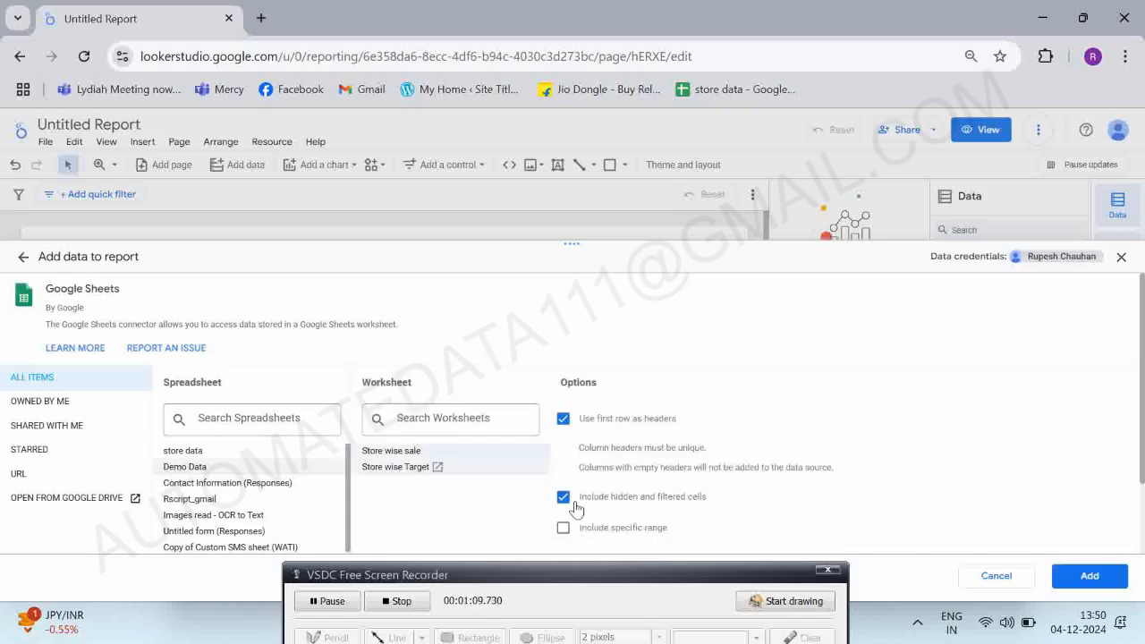
pyautogui.click(1088, 579)
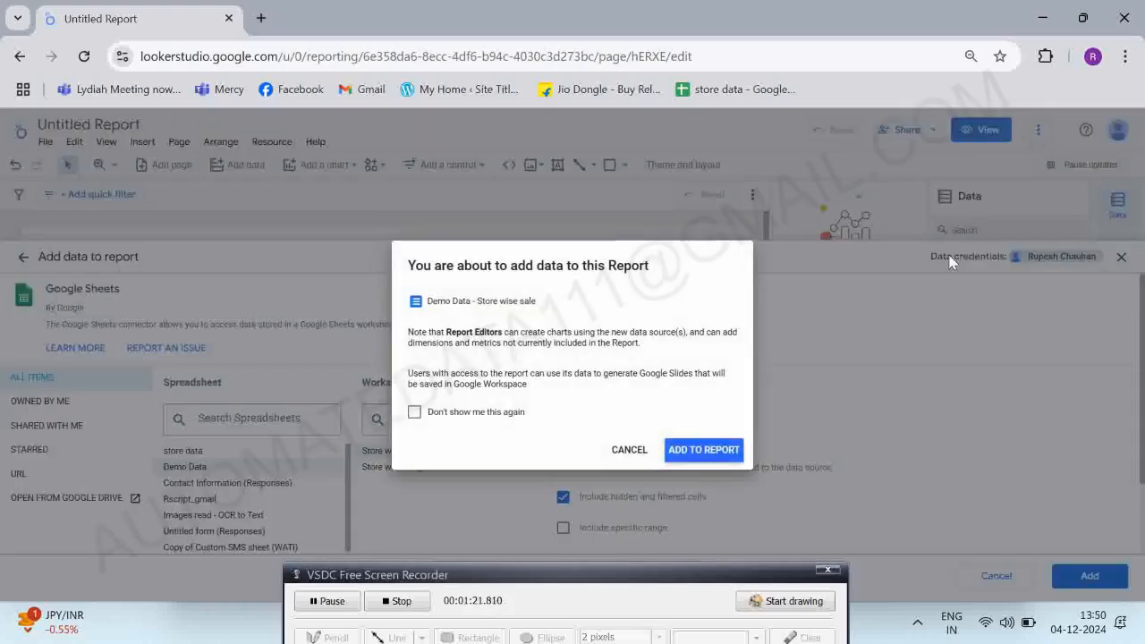
pyautogui.click(709, 450)
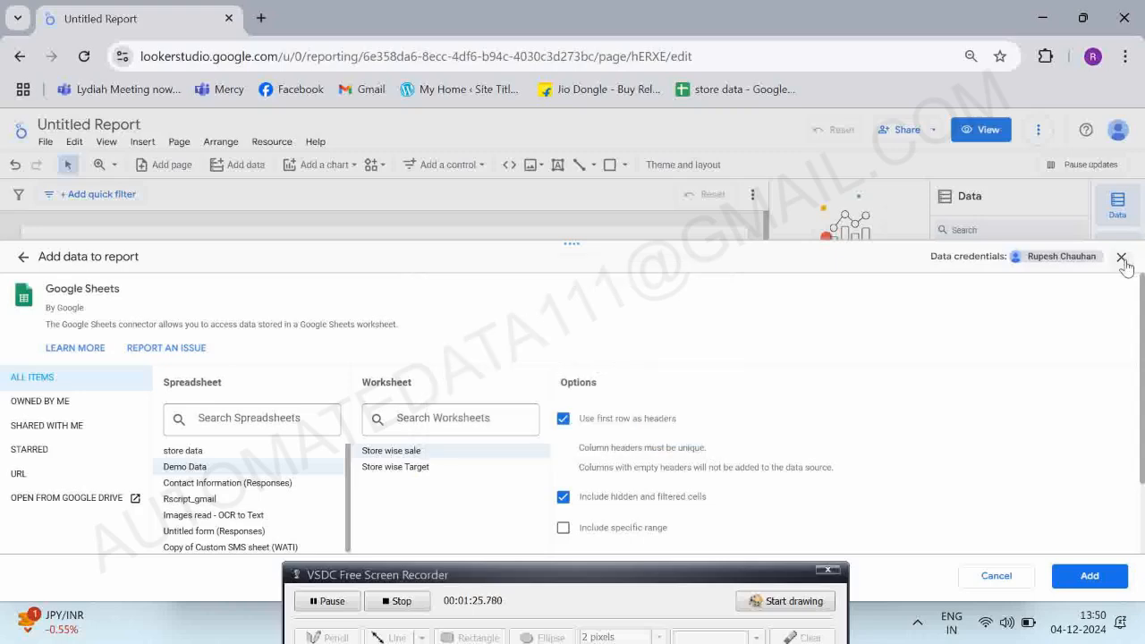
pyautogui.click(1121, 258)
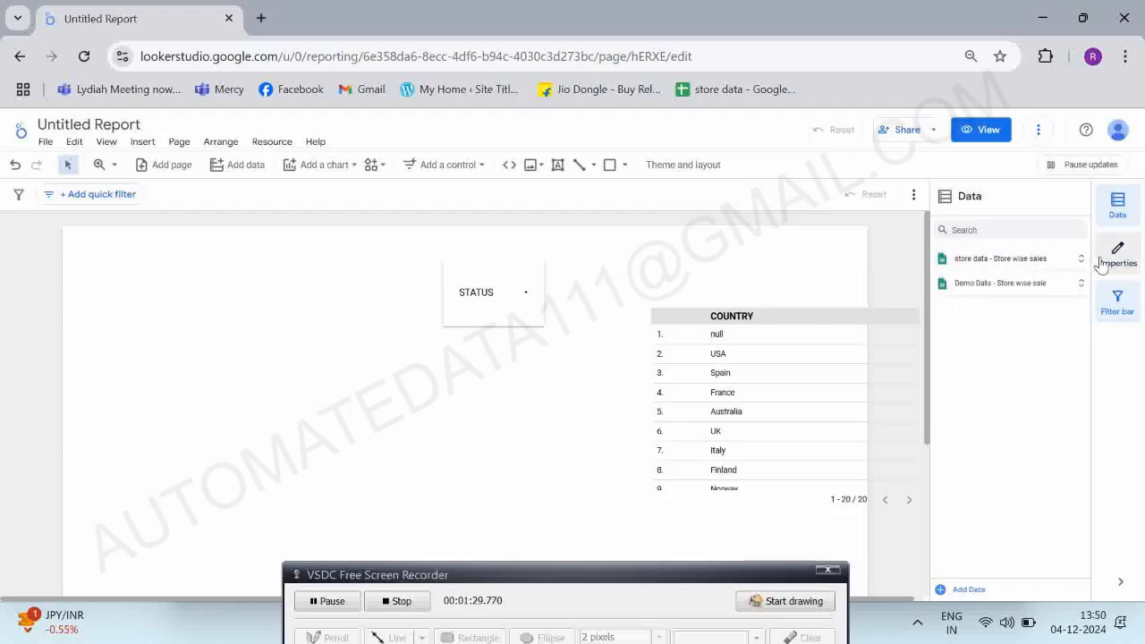
pyautogui.click(1114, 254)
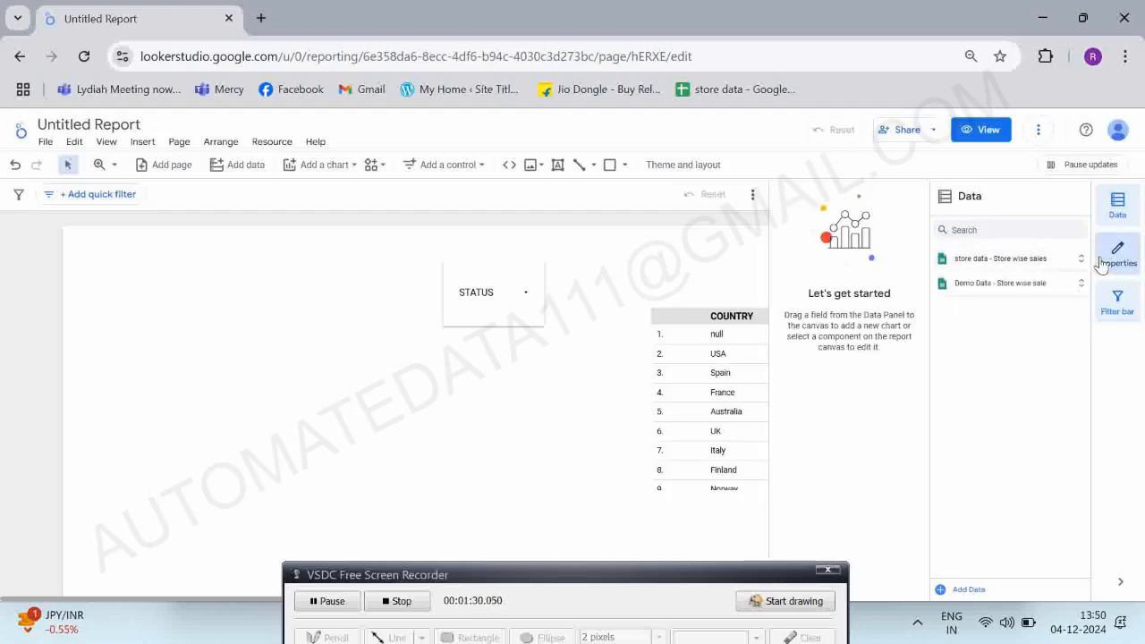
pyautogui.click(963, 292)
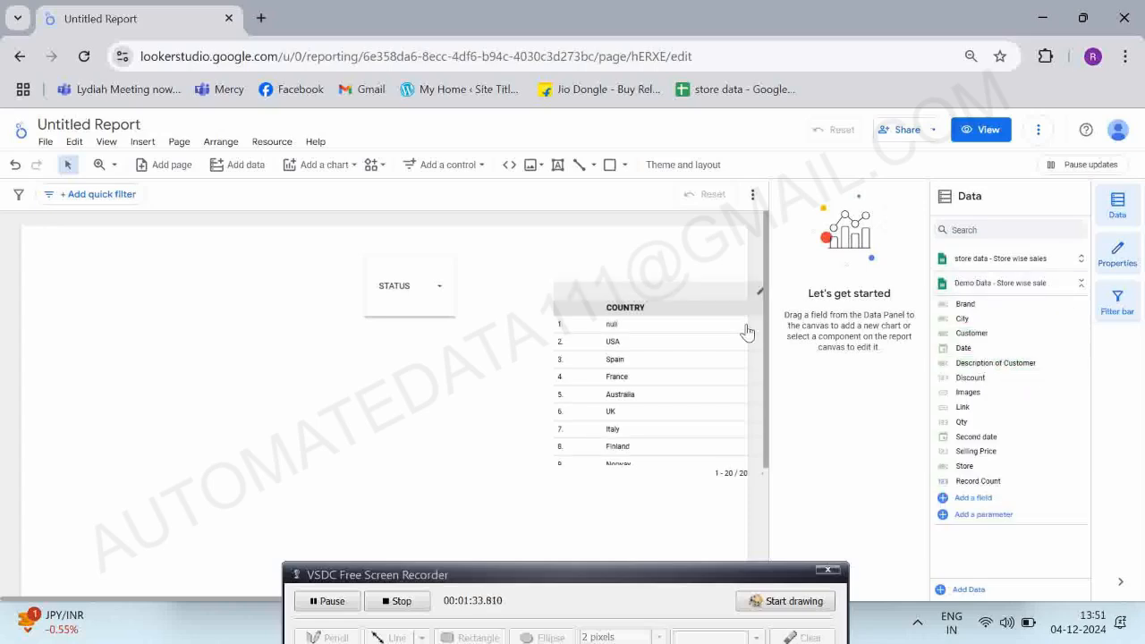
# View the report's scheduled email delivery settings without saving a schedule.
pyautogui.click(931, 131)
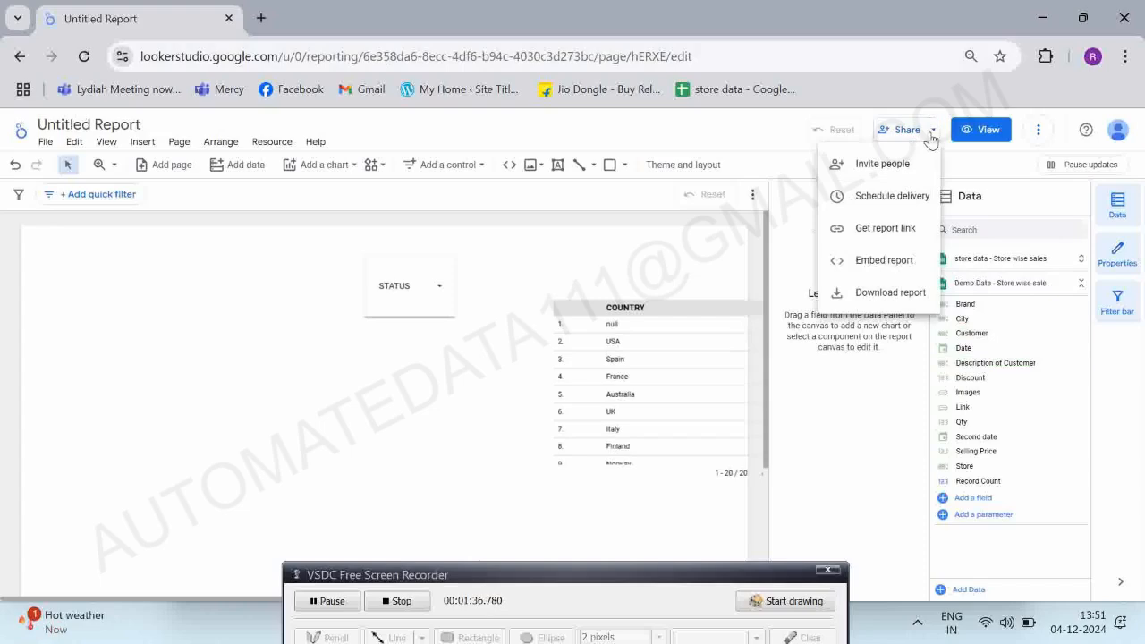
pyautogui.click(866, 196)
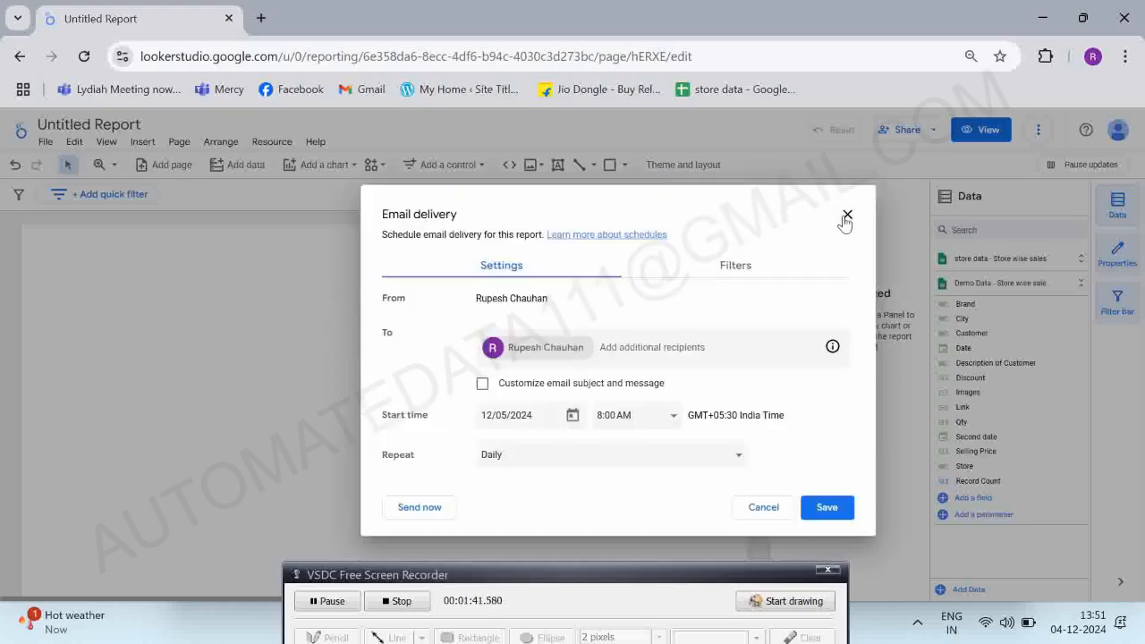
# Switch to the Notepad note and highlight question 3 about data sources, followed by question 4 about blended data and calculated fields.
pyautogui.hotkey('alt', 'Tab')
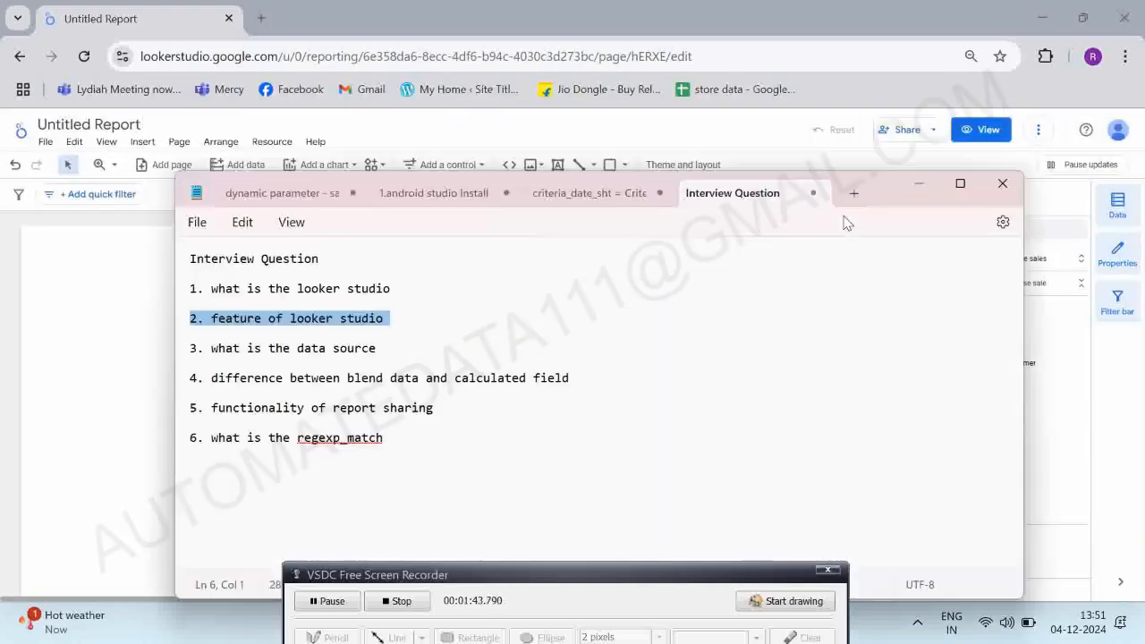
pyautogui.press('Down')
pyautogui.hotkey('shift', 'Down')
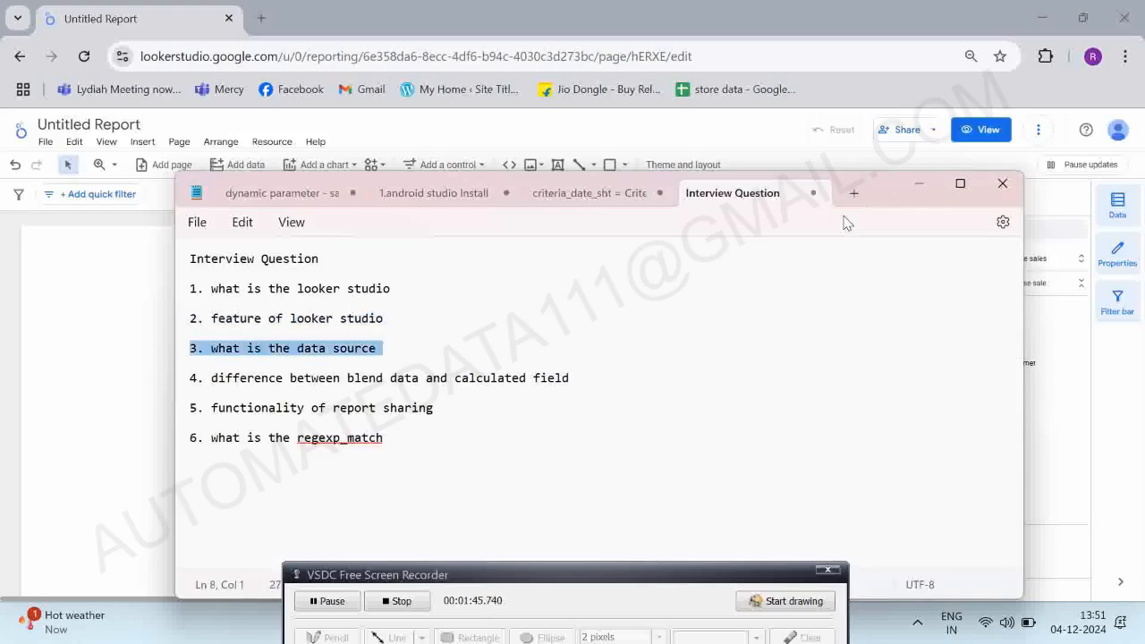
pyautogui.press('Down')
pyautogui.hotkey('shift', 'Down')
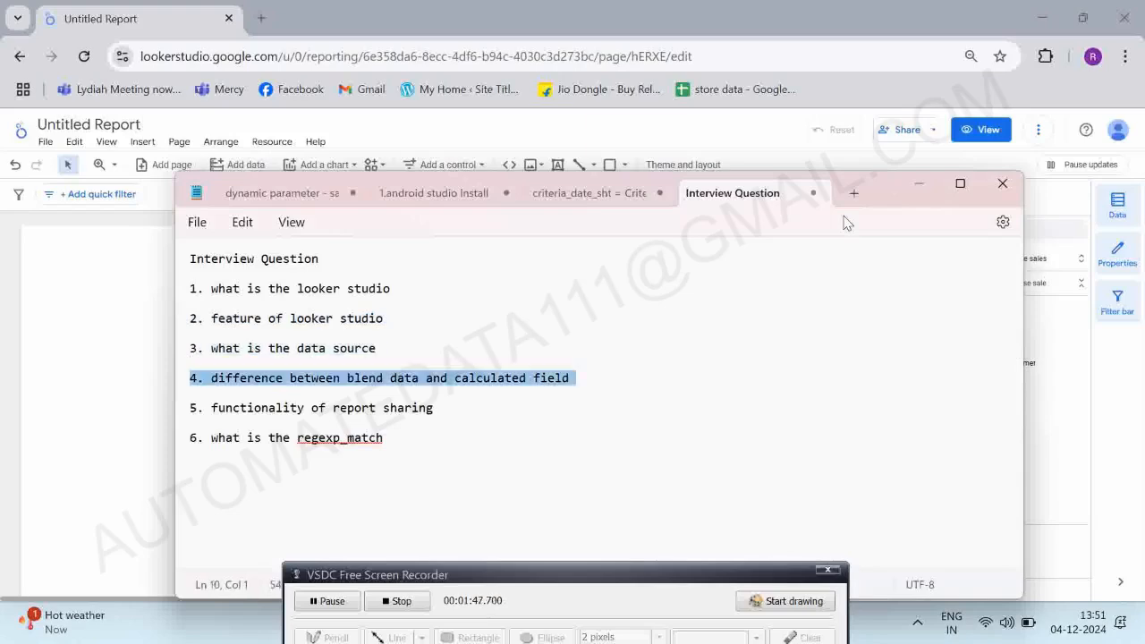
pyautogui.press('Right')
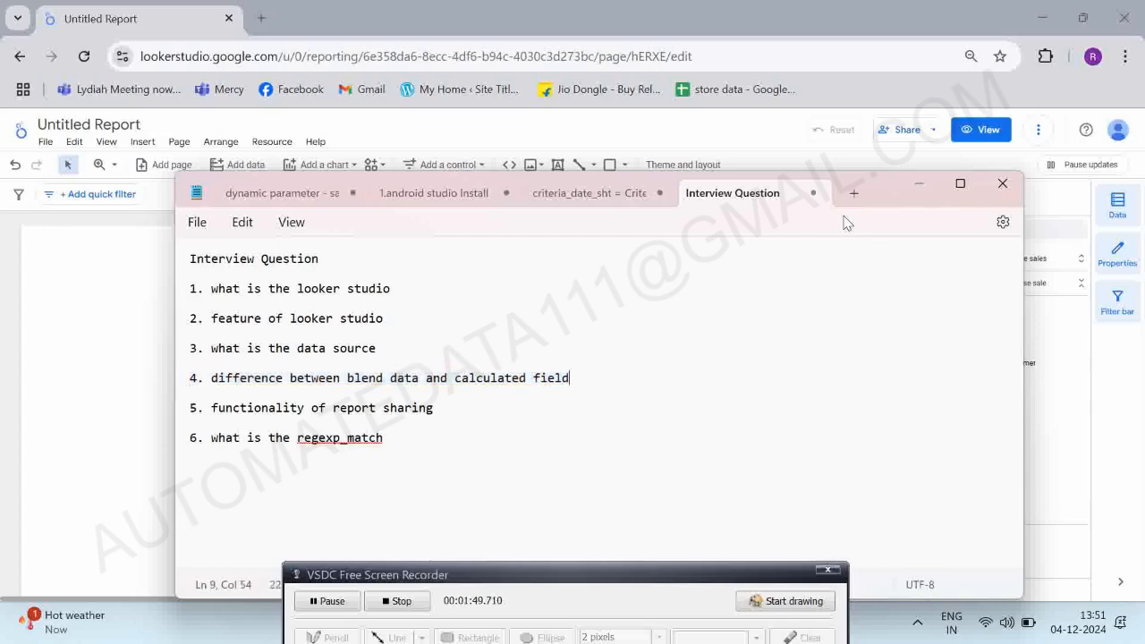
# Switch to Looker Studio and move the COUNTRY table to the left part of the report page.
pyautogui.hotkey('alt', 'Tab')
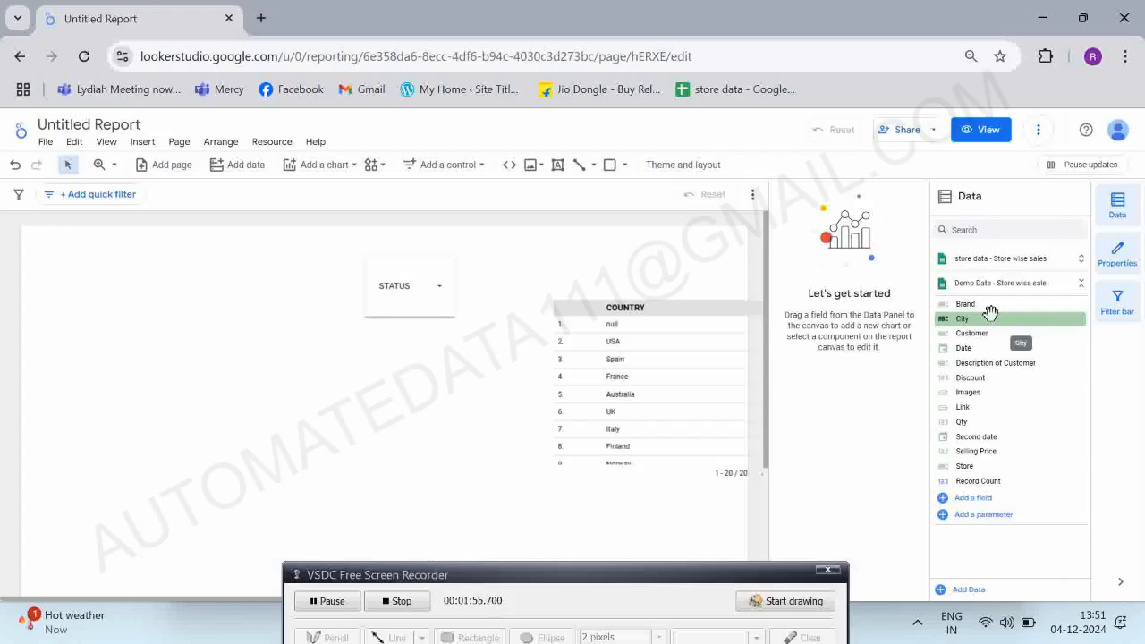
pyautogui.moveTo(990, 312); pyautogui.dragTo(976, 520)
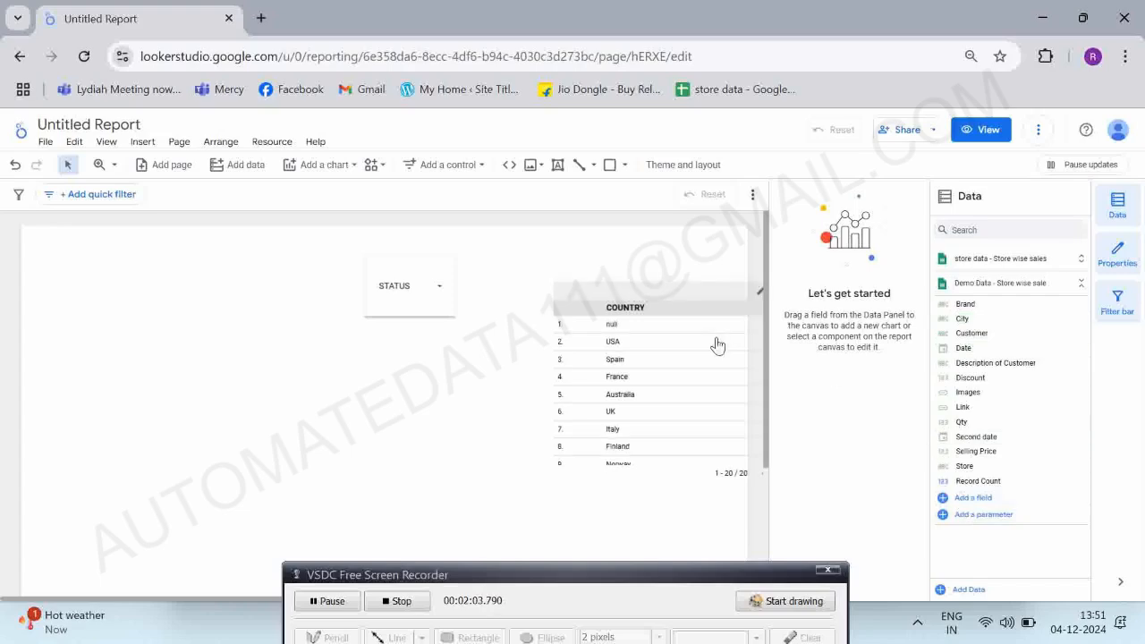
pyautogui.click(602, 305)
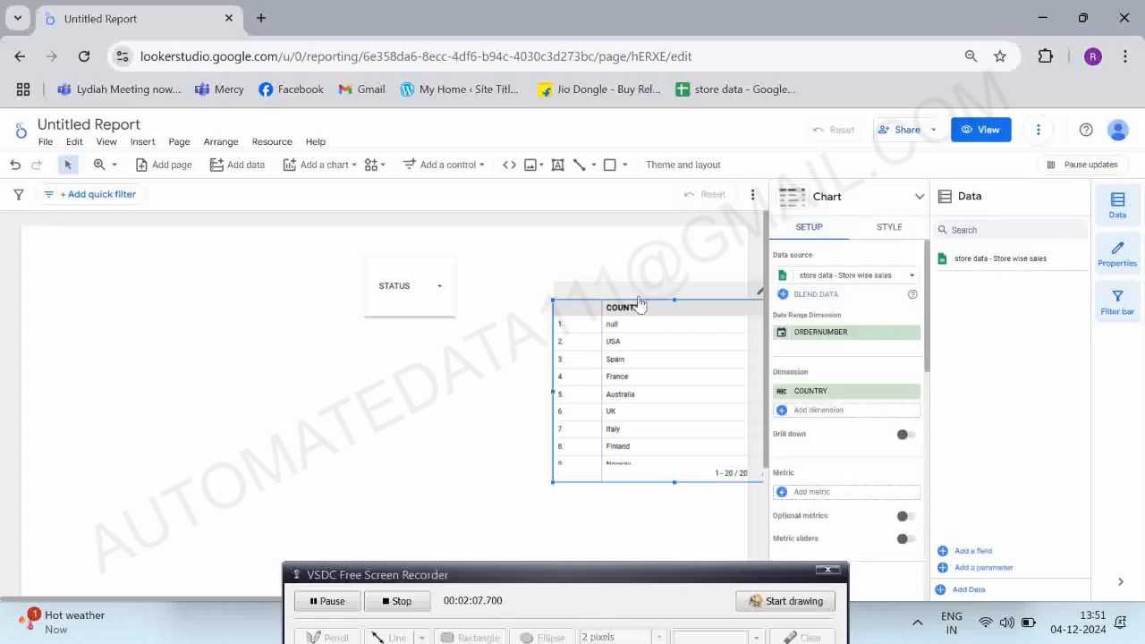
pyautogui.moveTo(617, 307); pyautogui.dragTo(202, 318)
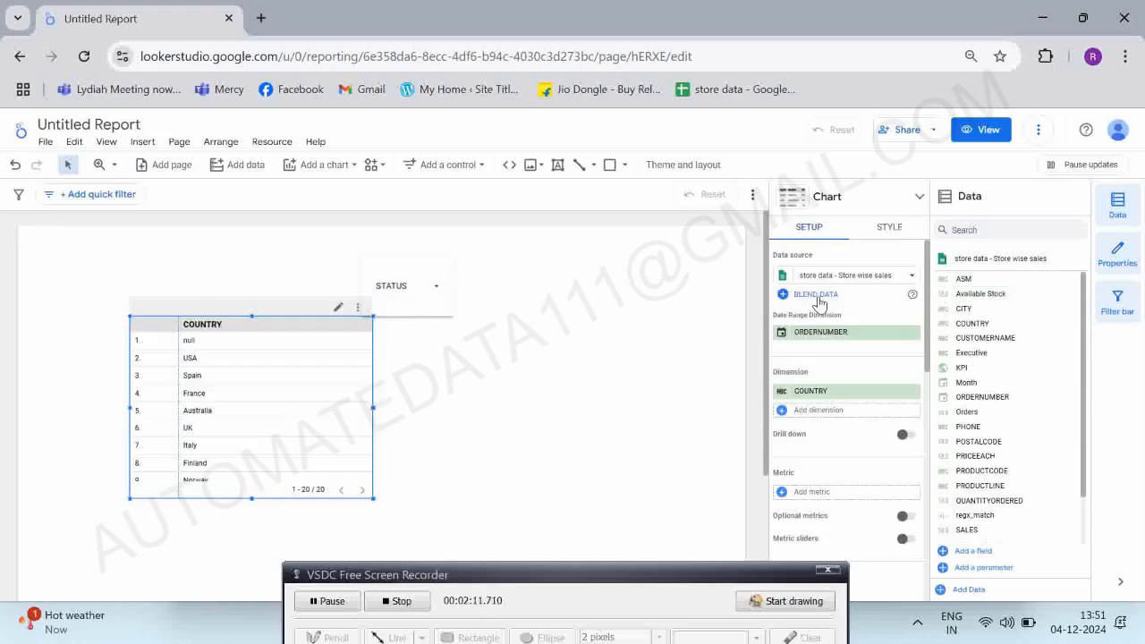
# Start a data blend from the COUNTRY table and join Demo Data - Store wise sale as the second table.
pyautogui.click(813, 294)
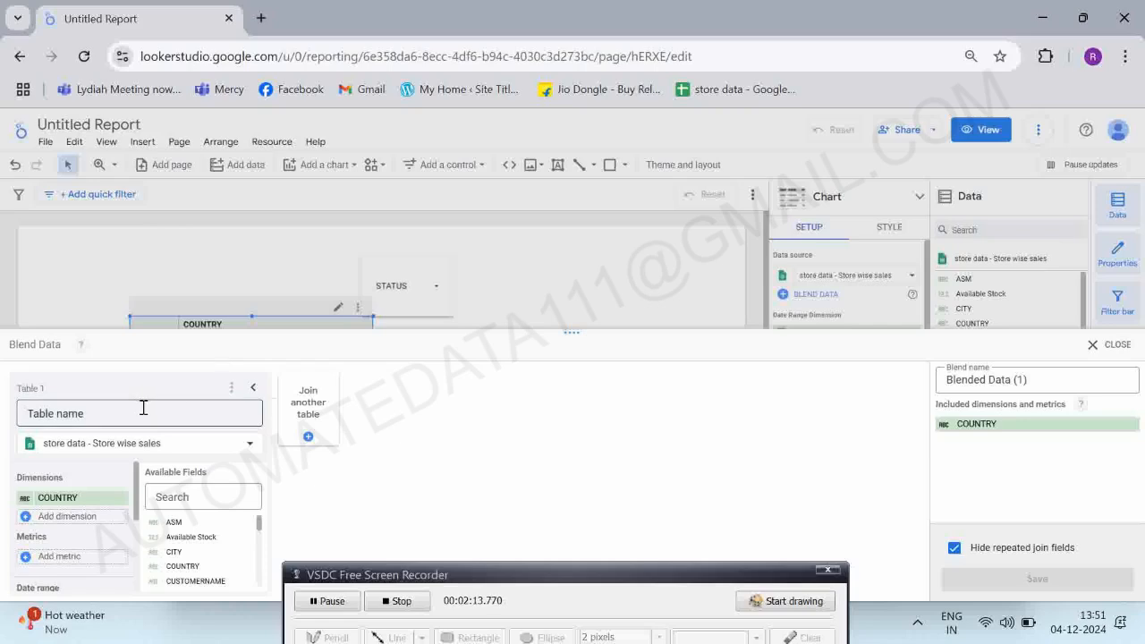
pyautogui.click(304, 391)
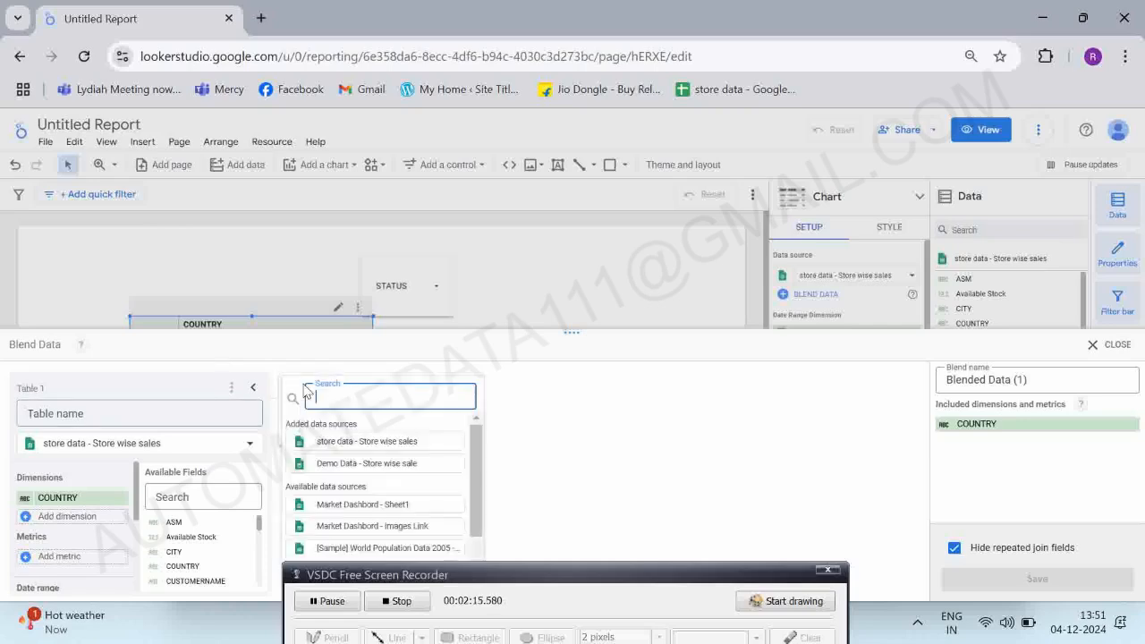
pyautogui.click(322, 465)
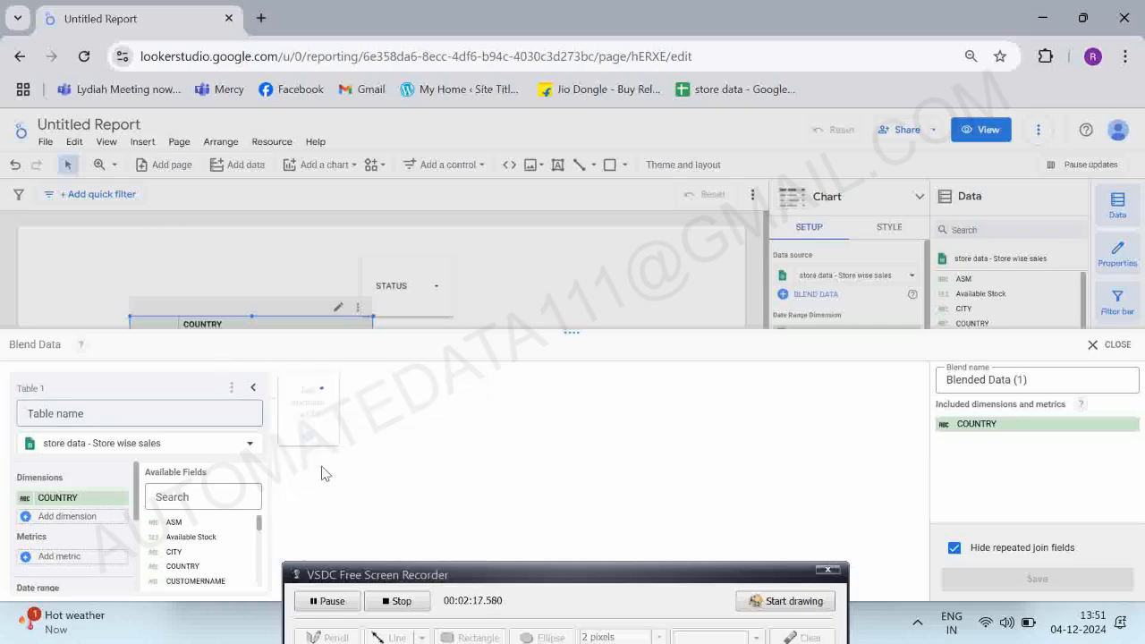
pyautogui.click(304, 421)
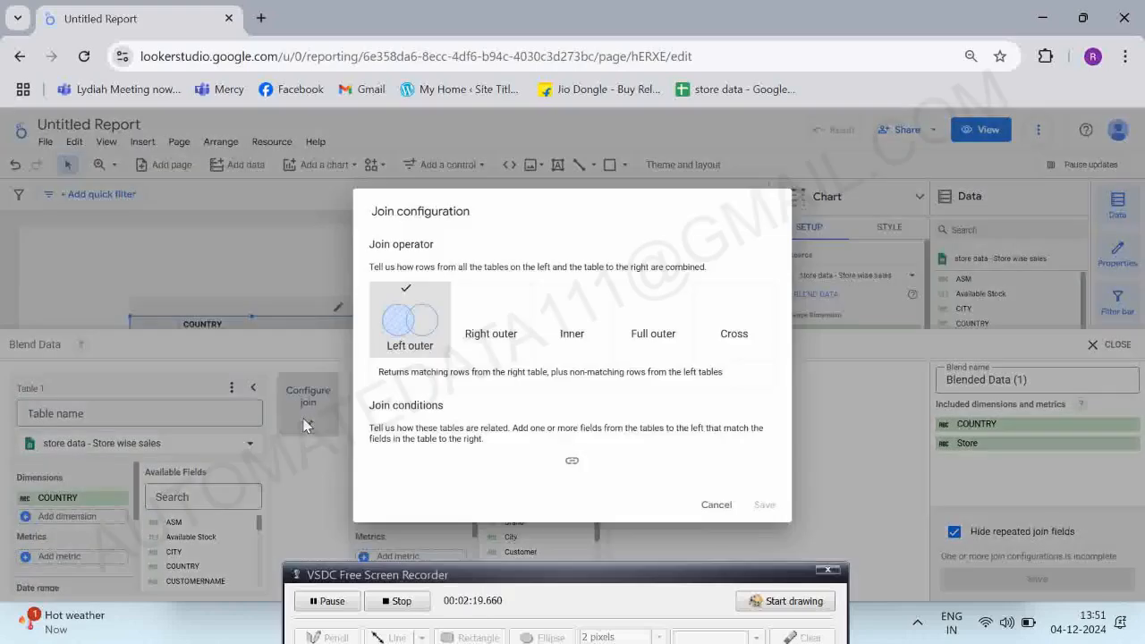
pyautogui.click(379, 467)
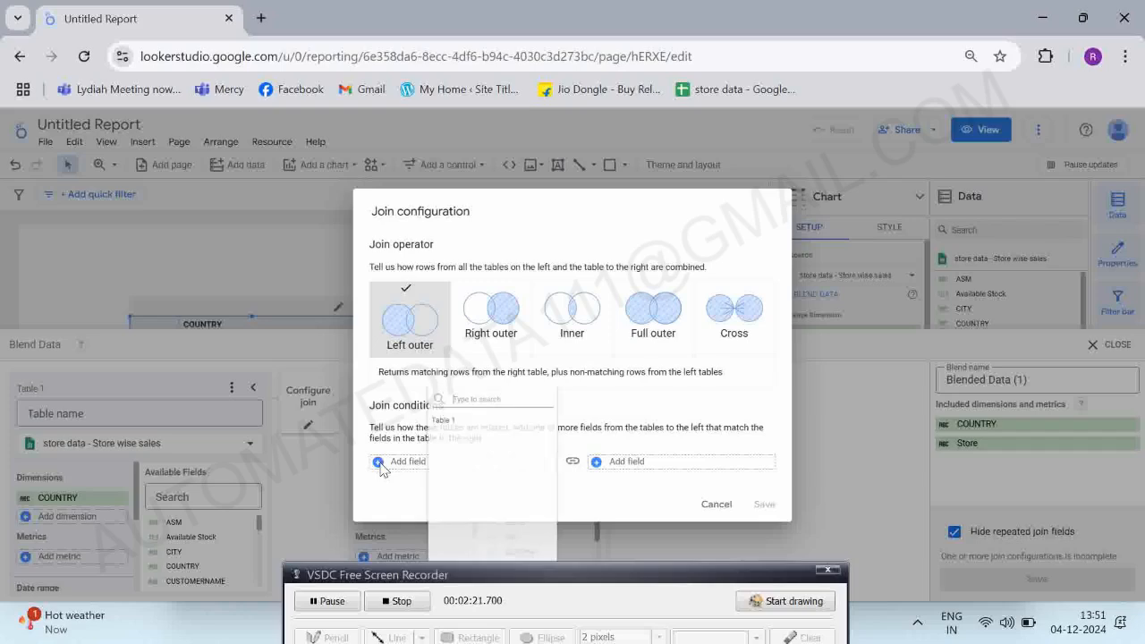
pyautogui.click(457, 440)
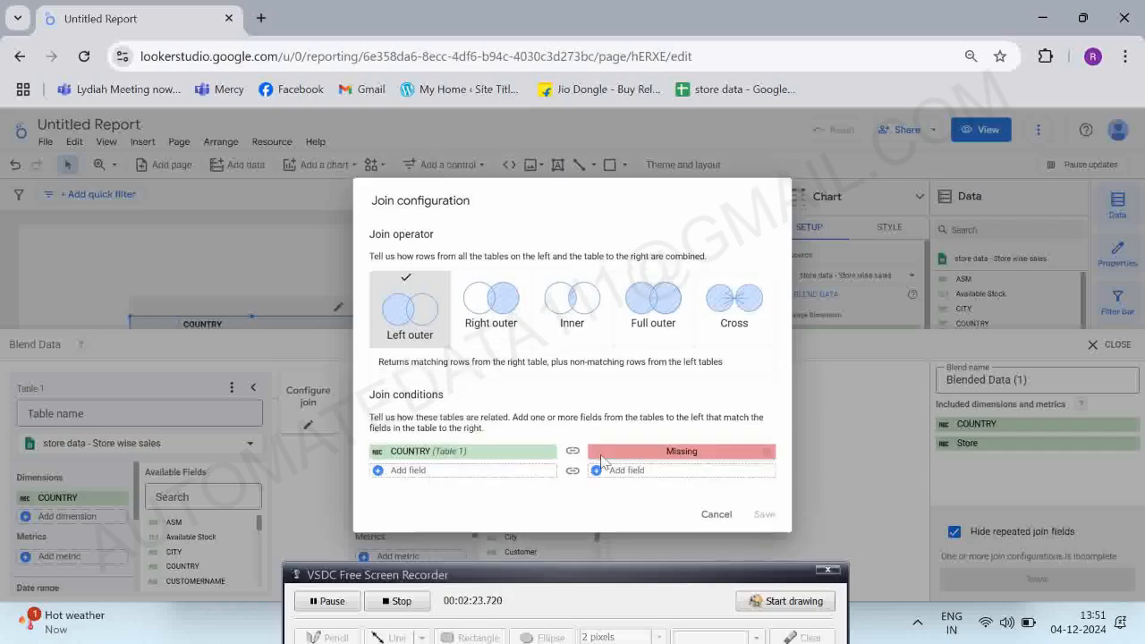
pyautogui.click(597, 471)
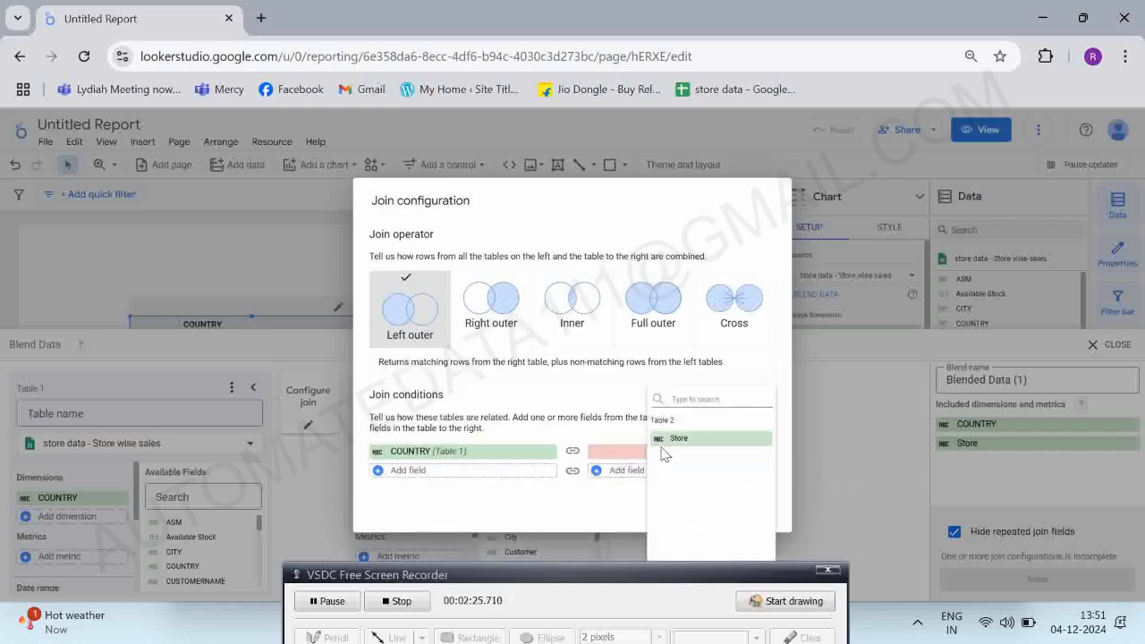
pyautogui.click(662, 439)
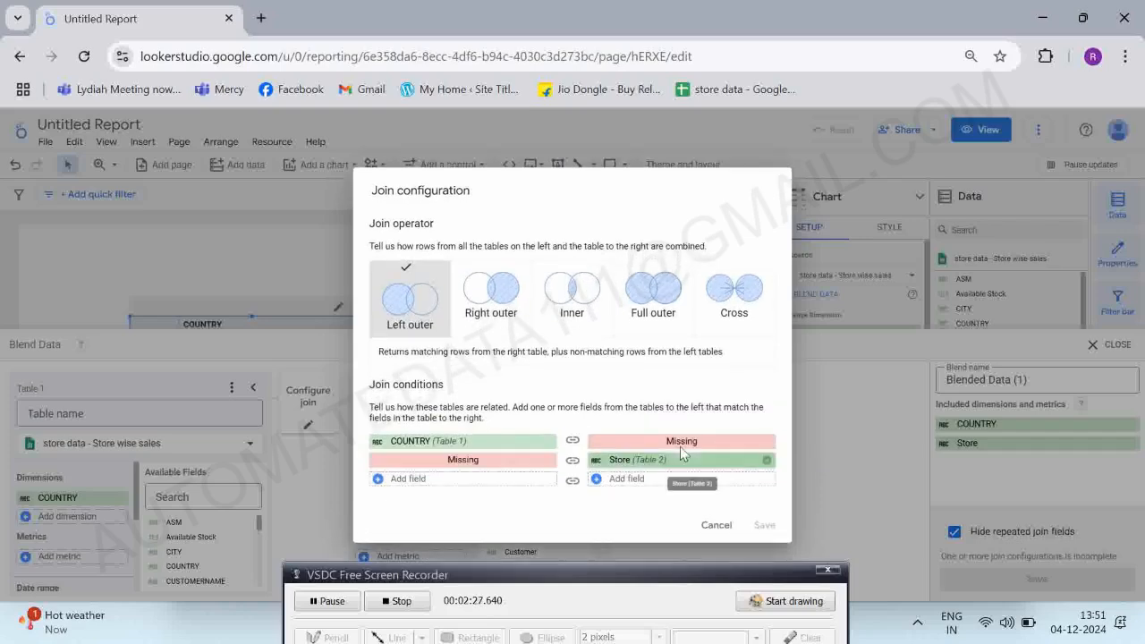
pyautogui.click(717, 524)
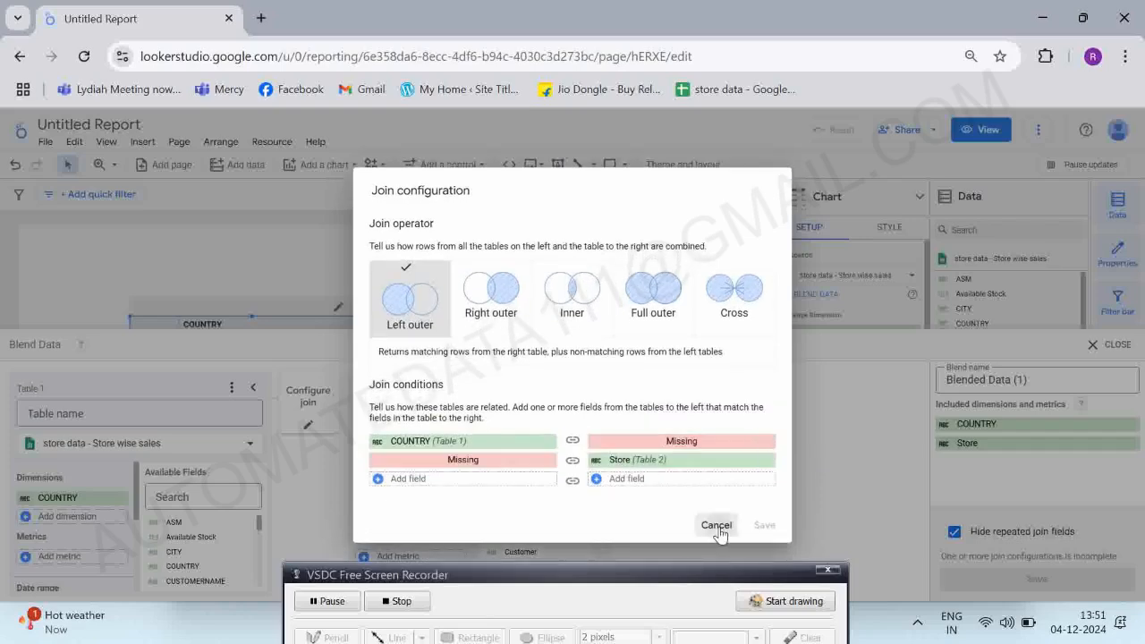
# Add Store as a dimension of Table 1 in the blend and check the join configuration without saving it.
pyautogui.click(25, 517)
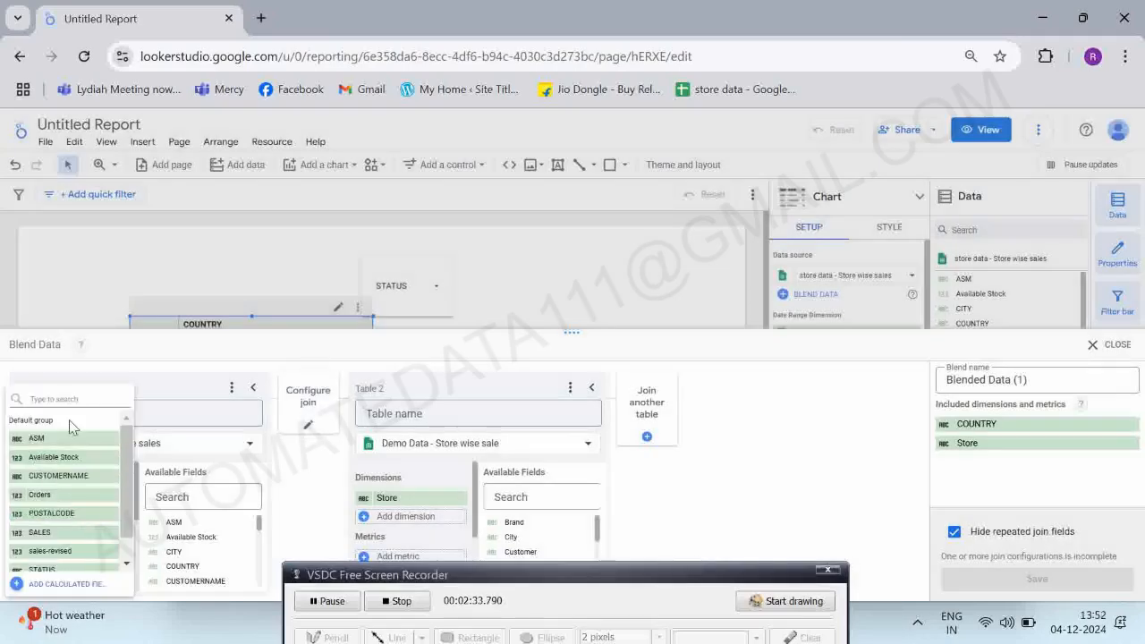
pyautogui.write('store')
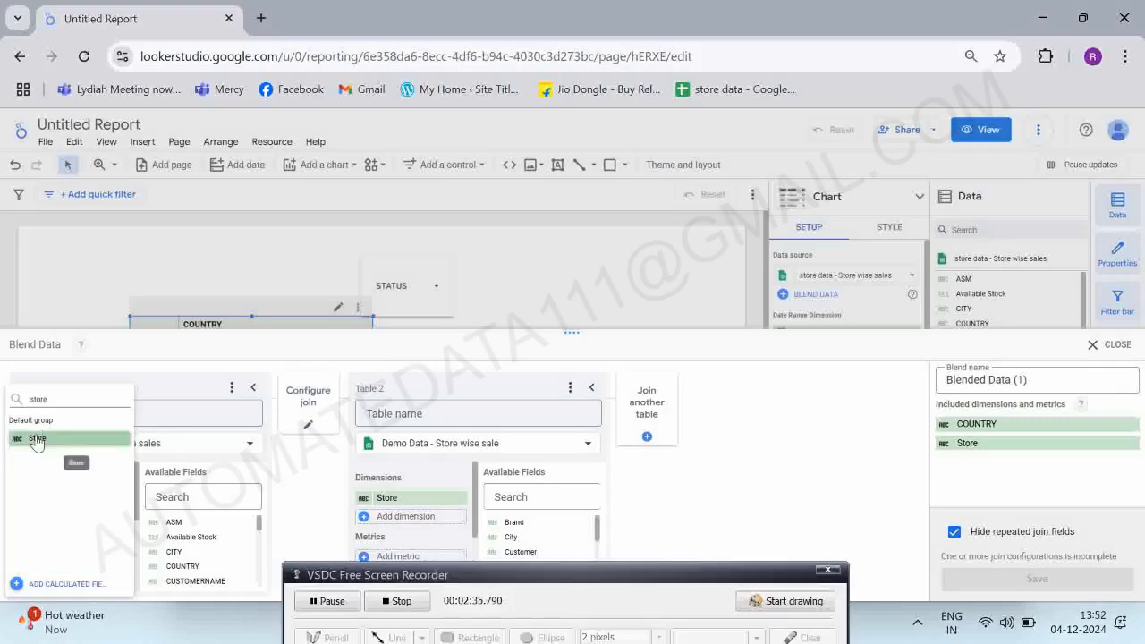
pyautogui.click(35, 438)
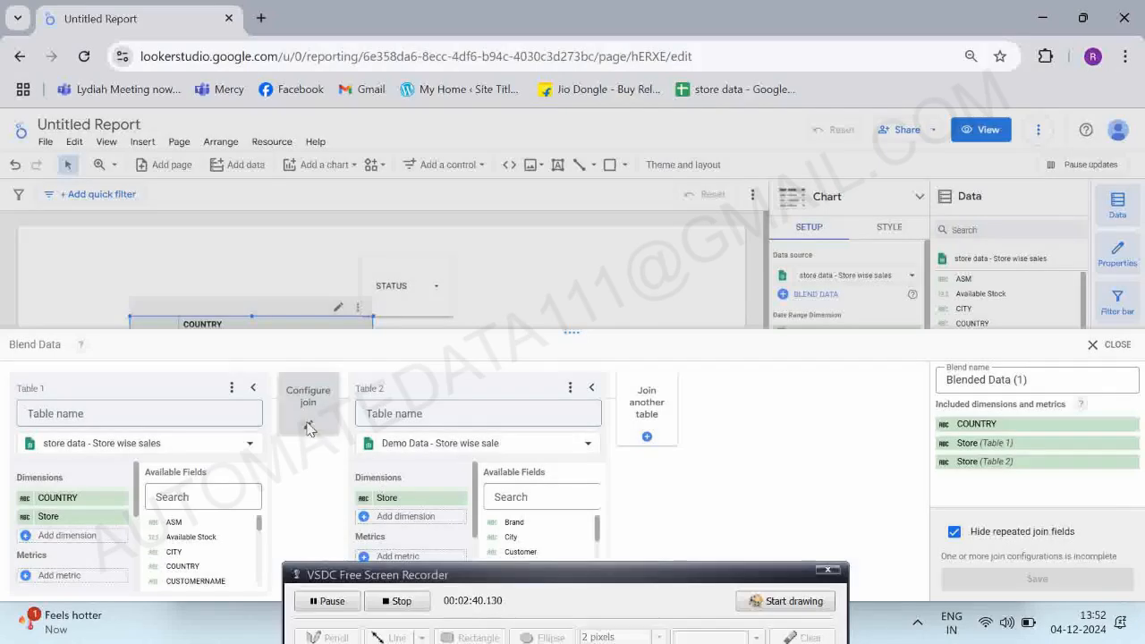
pyautogui.click(307, 427)
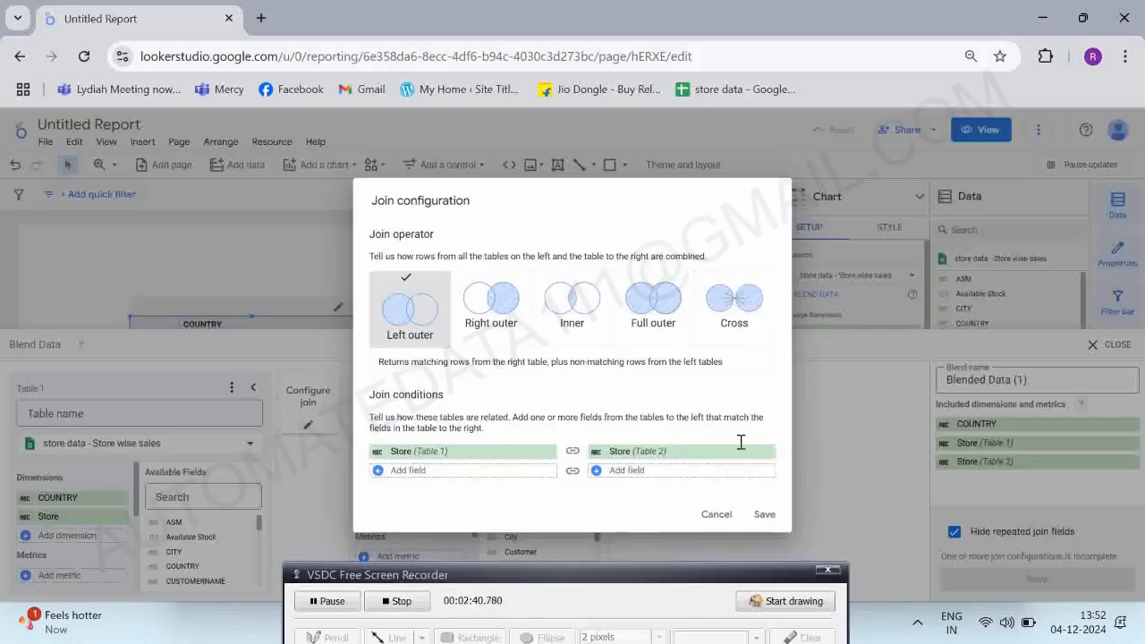
pyautogui.click(715, 515)
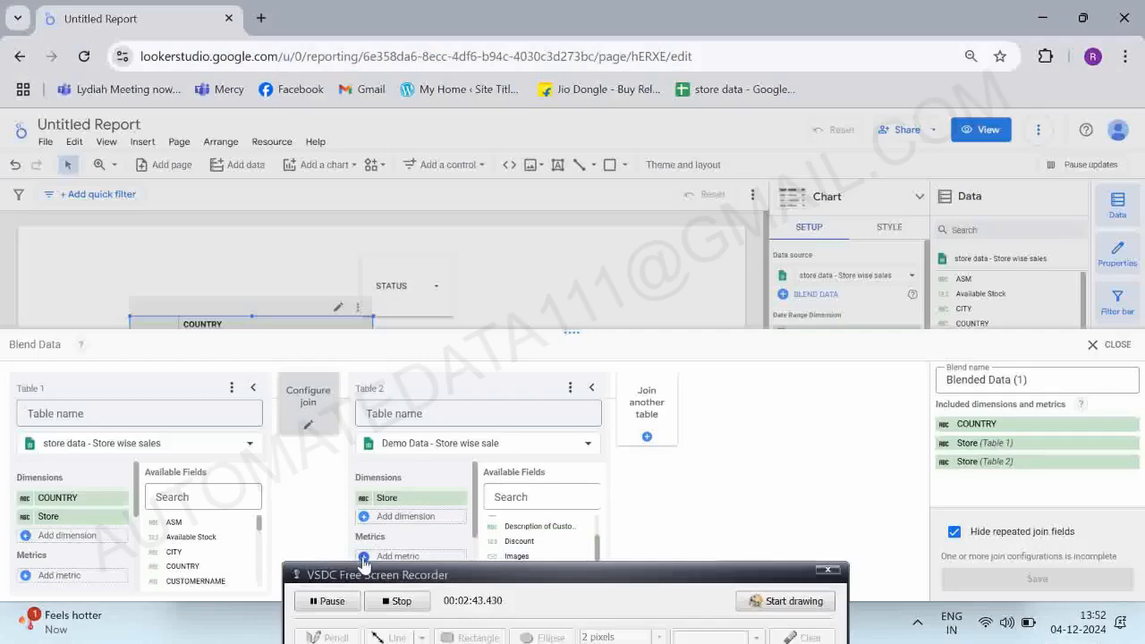
# Add Discount as a metric of Table 2 and name the blend testing-blend.
pyautogui.click(364, 556)
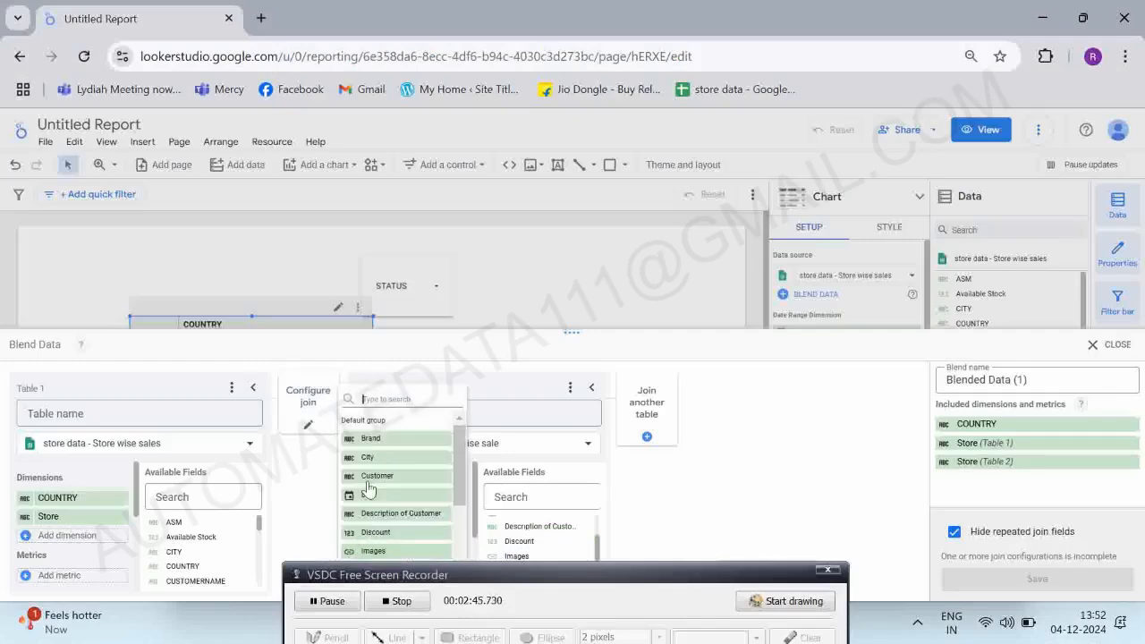
pyautogui.click(354, 534)
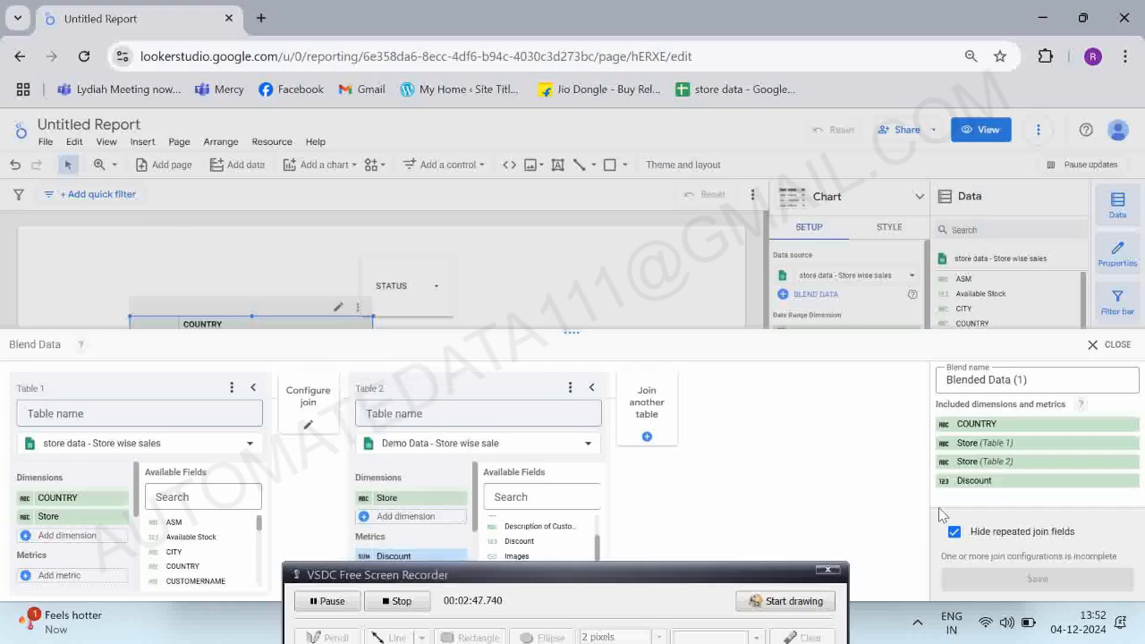
pyautogui.click(979, 376)
pyautogui.hotkey('ctrl', 'a')
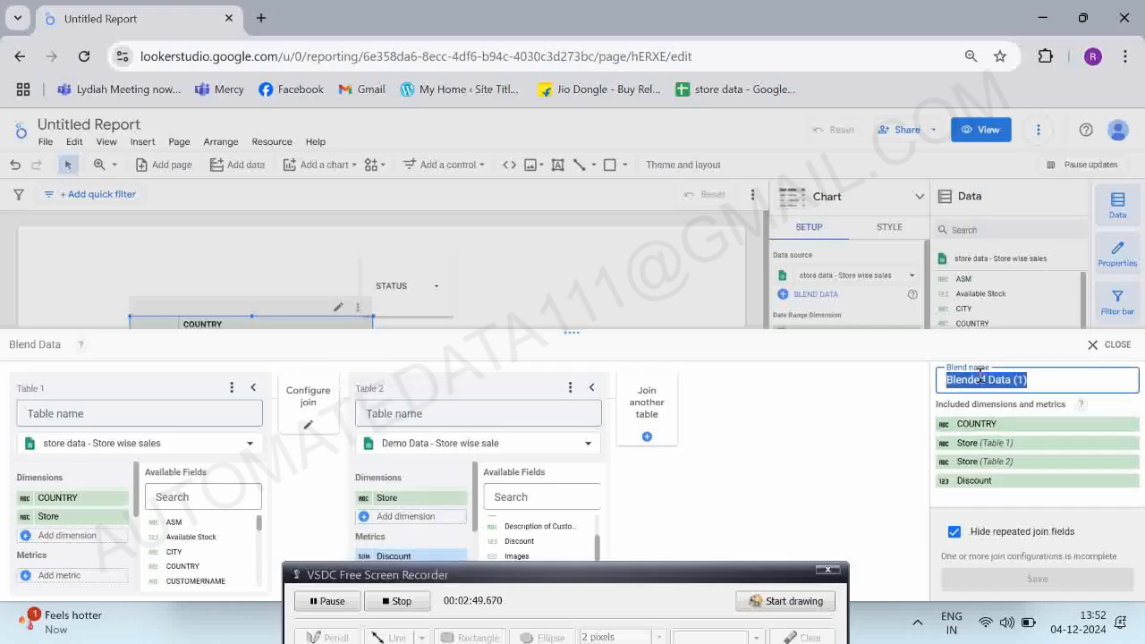
pyautogui.write('testub')
pyautogui.hotkey('ctrl', 'a')
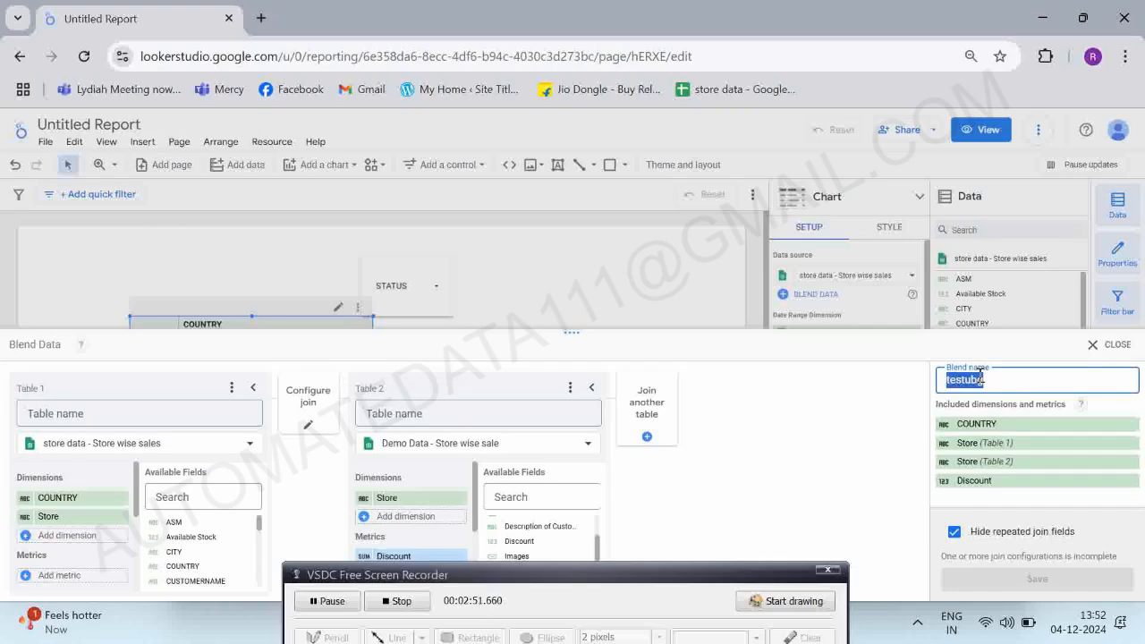
pyautogui.write('testing-blend')
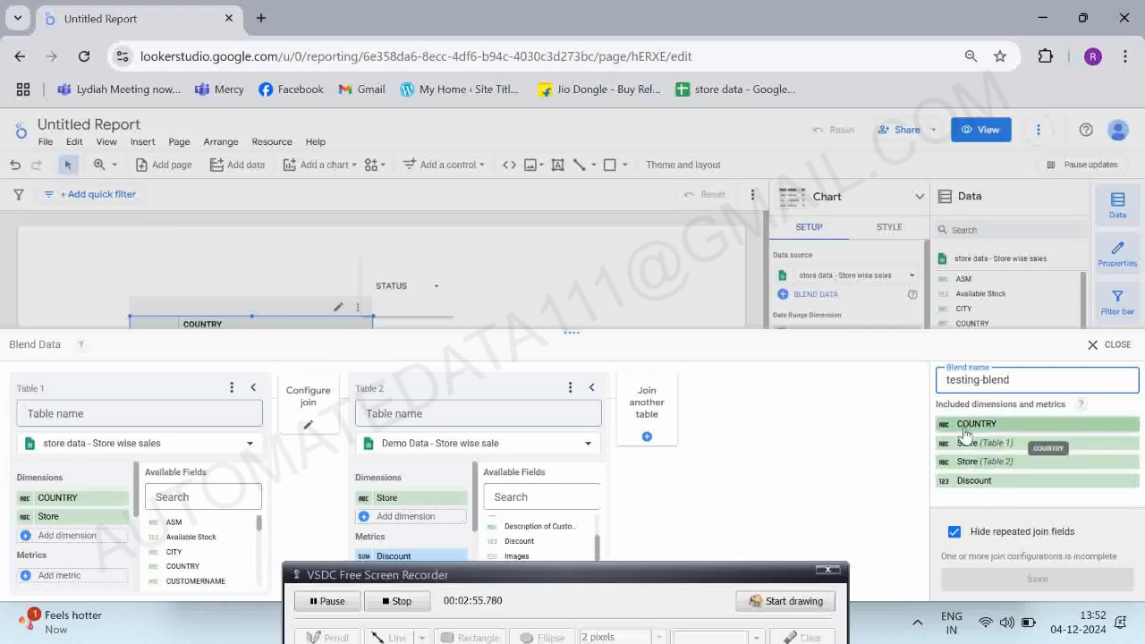
pyautogui.click(1017, 499)
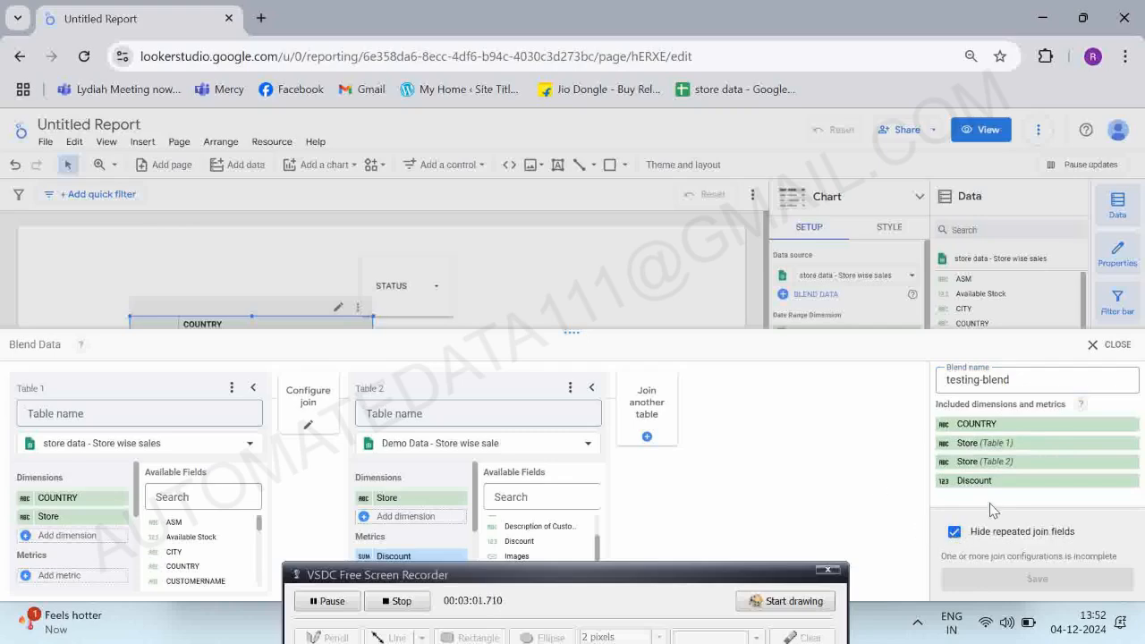
# Save the left outer join on Store between both tables, and save the blend and close its editor.
pyautogui.click(307, 425)
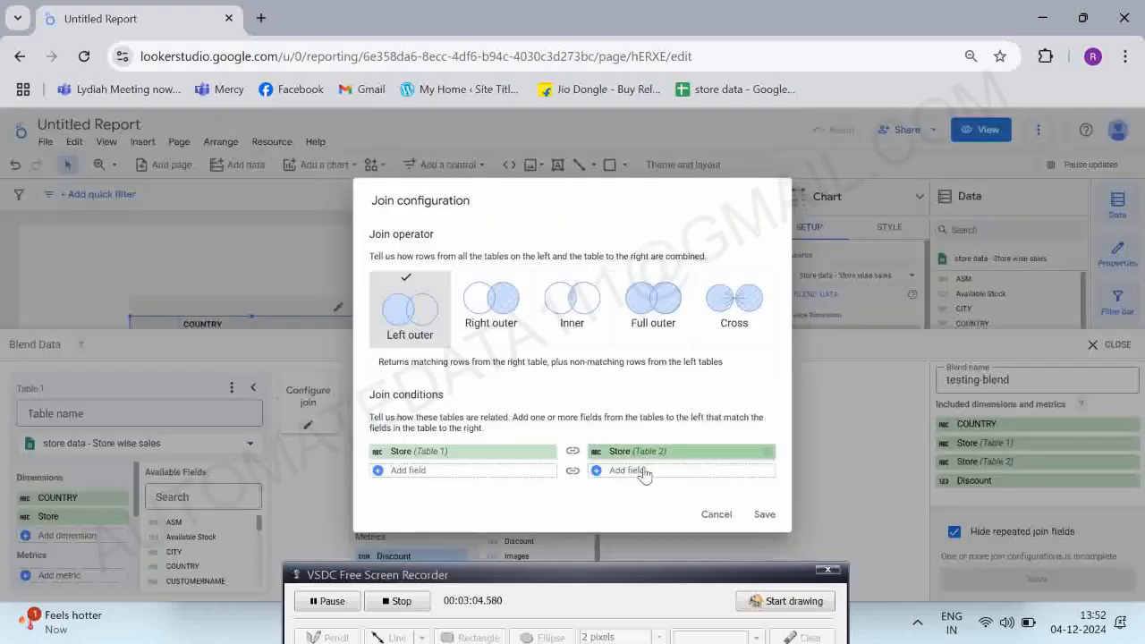
pyautogui.click(762, 516)
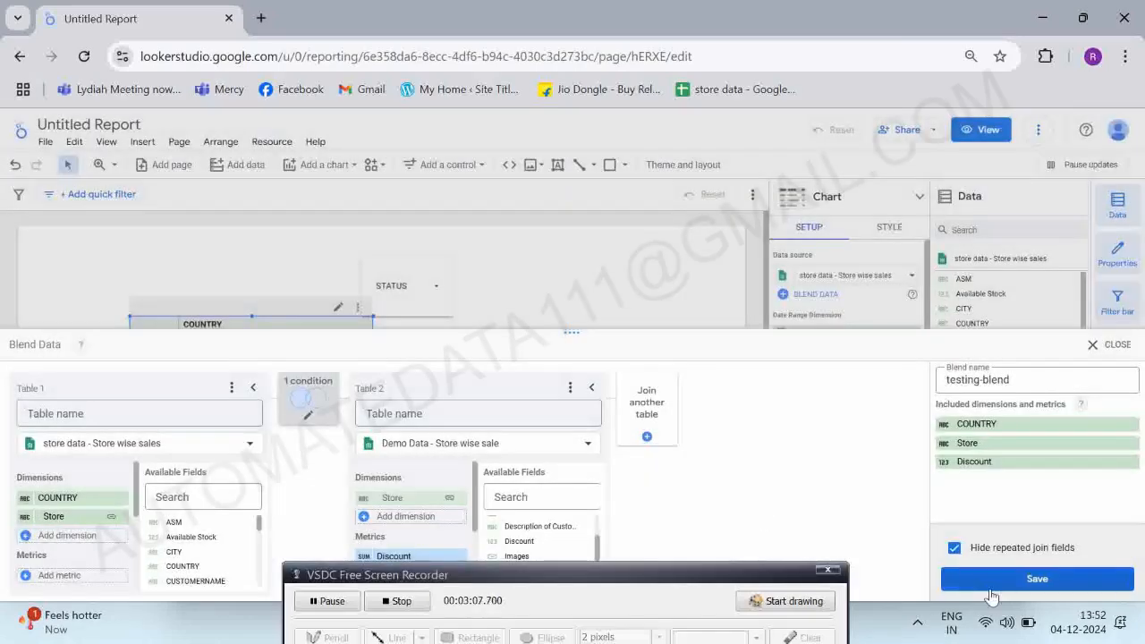
pyautogui.click(996, 583)
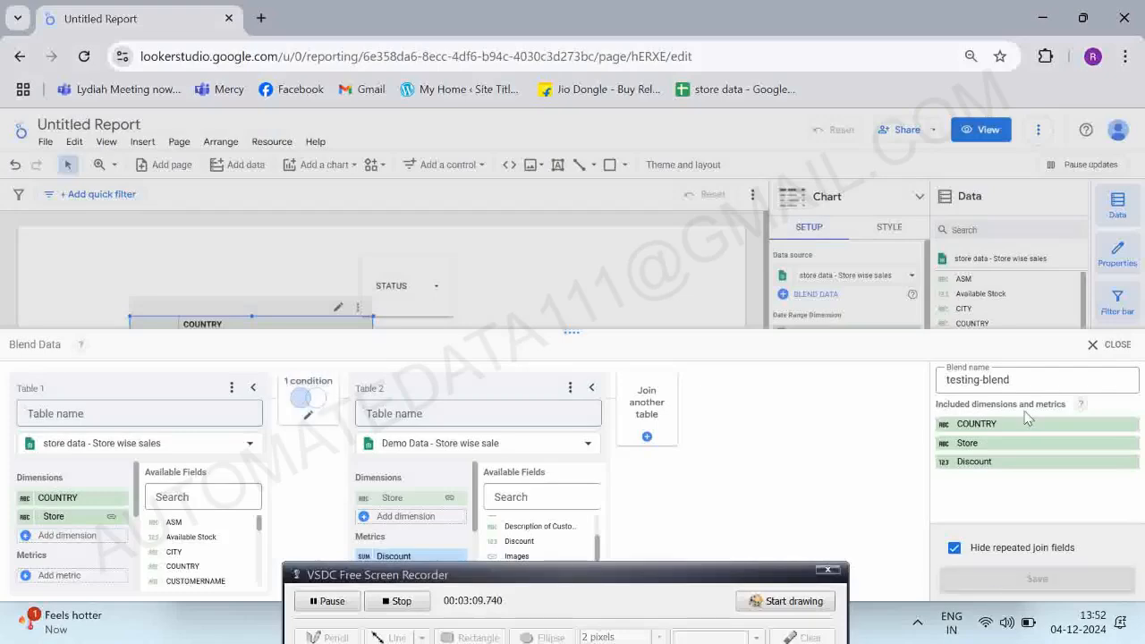
pyautogui.click(1086, 344)
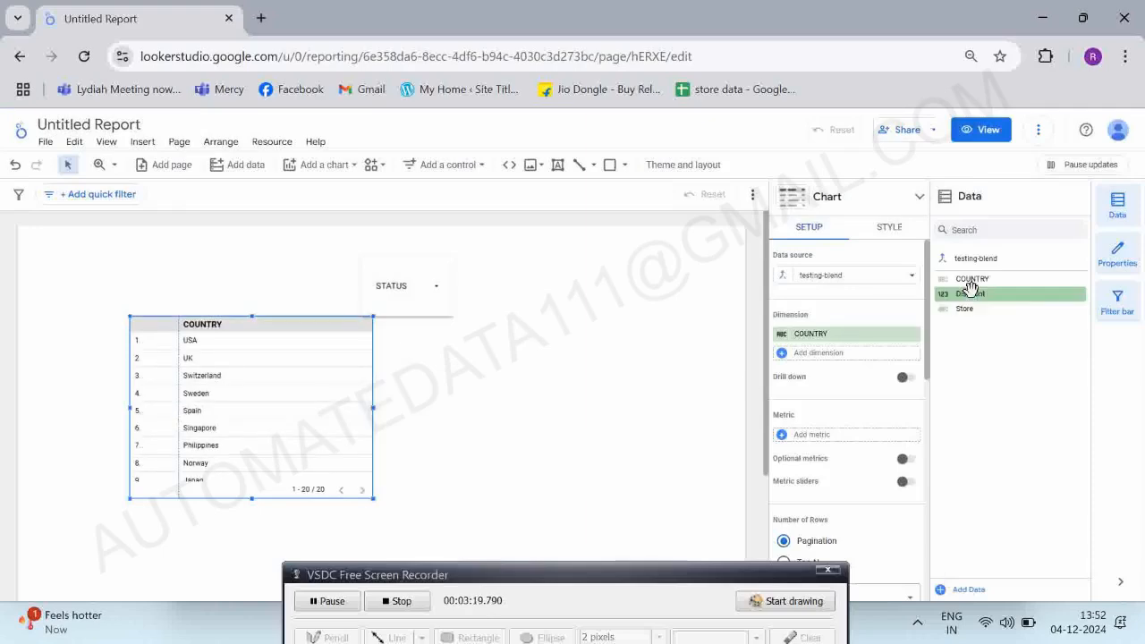
# Add Discount from testing-blend as a metric of the COUNTRY table and check the interview questions in Notepad.
pyautogui.moveTo(973, 294); pyautogui.dragTo(850, 447)
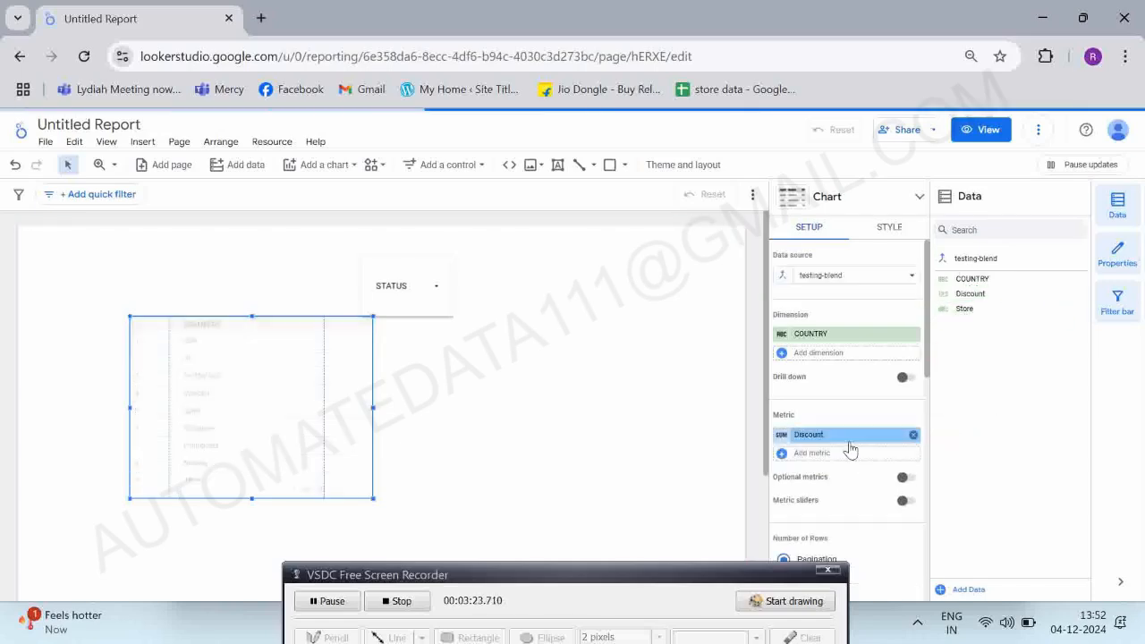
pyautogui.hotkey('alt', 'Tab')
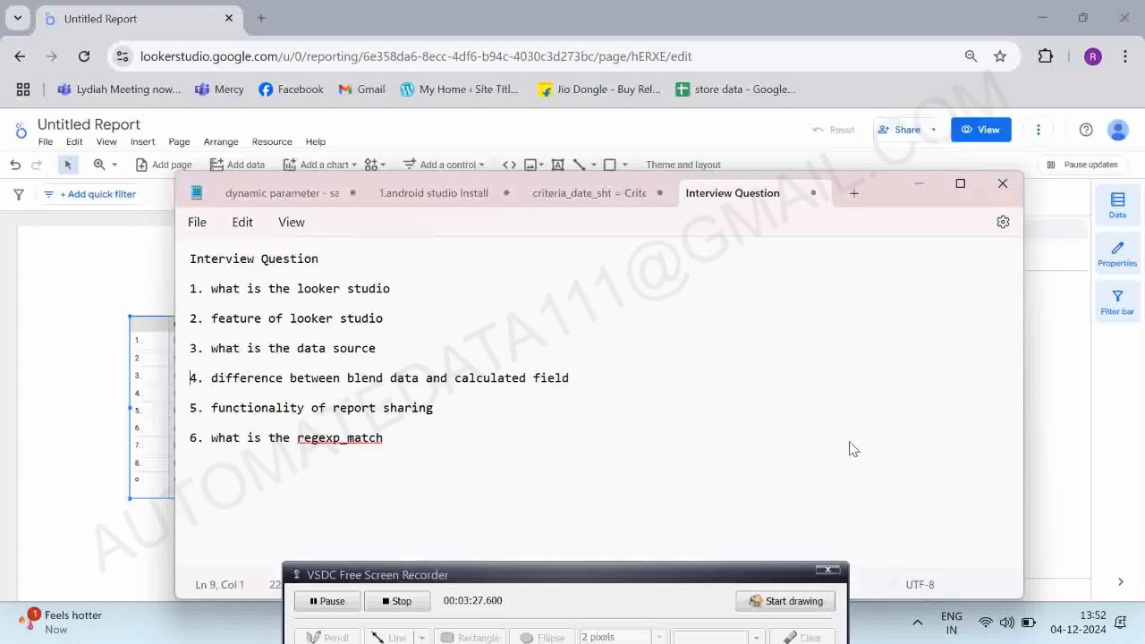
pyautogui.hotkey('alt', 'Tab')
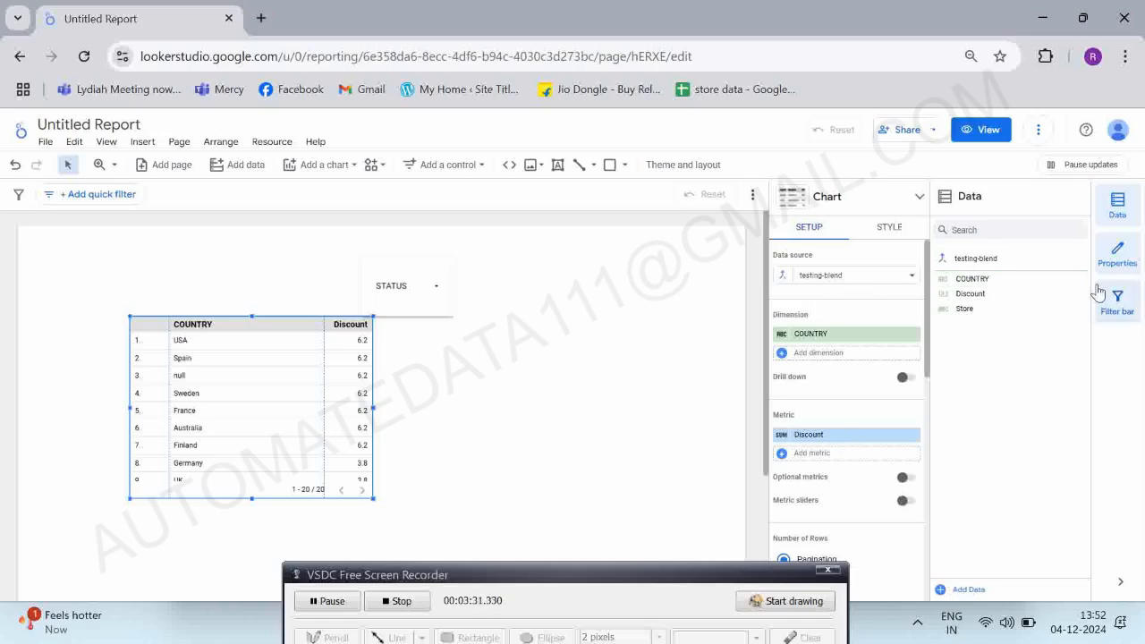
# Set the table's data source to store data - Store wise sales and start a new calculated field.
pyautogui.click(842, 279)
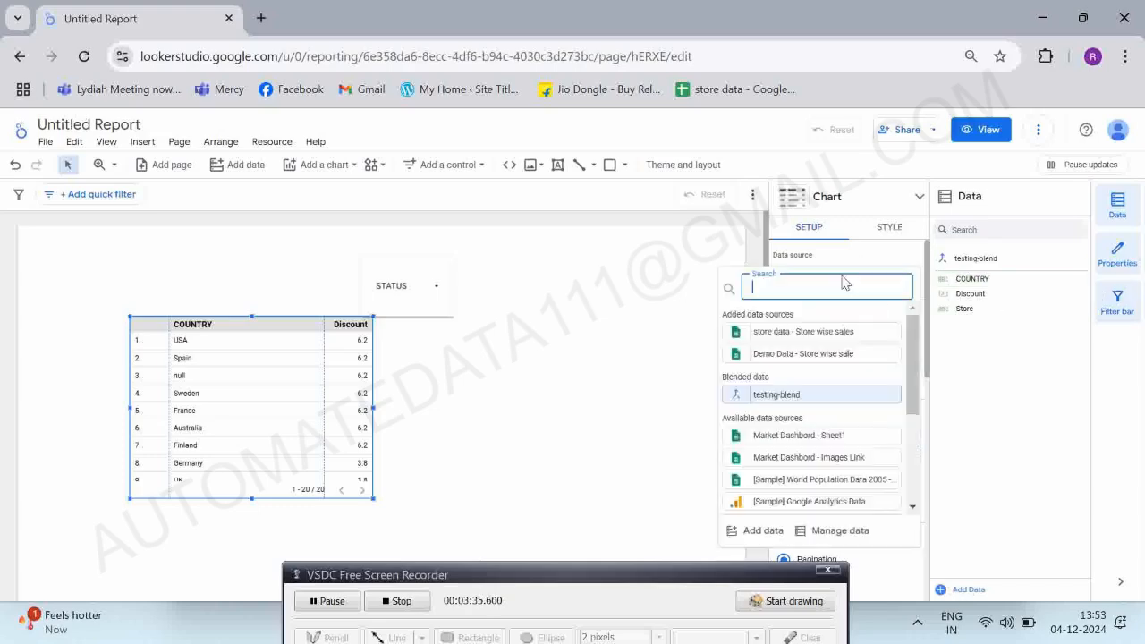
pyautogui.click(780, 340)
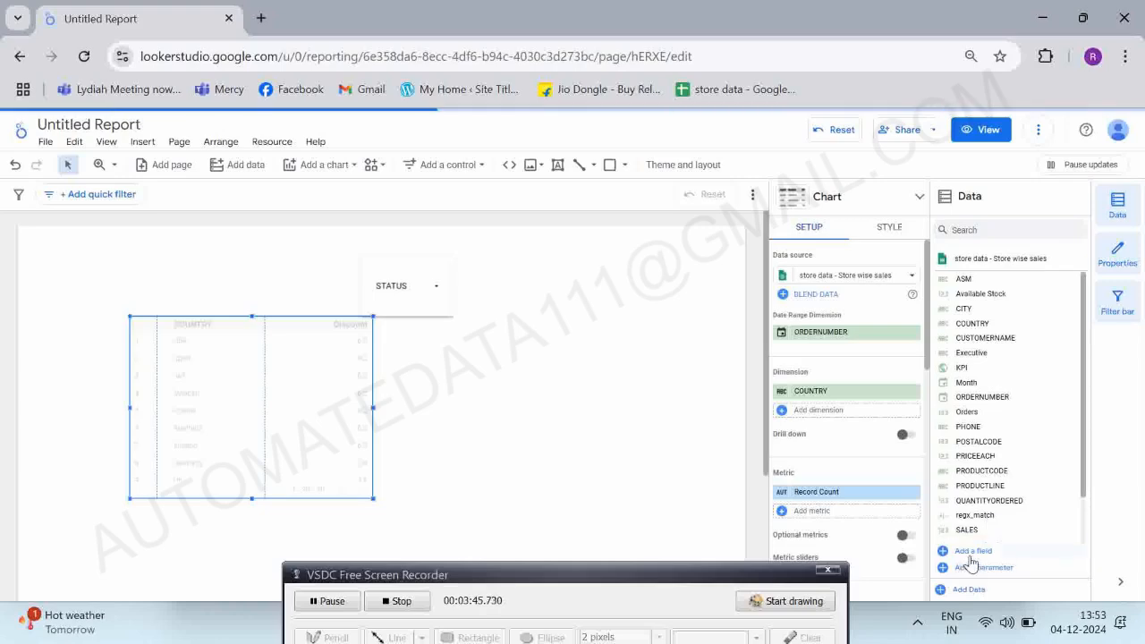
pyautogui.click(971, 553)
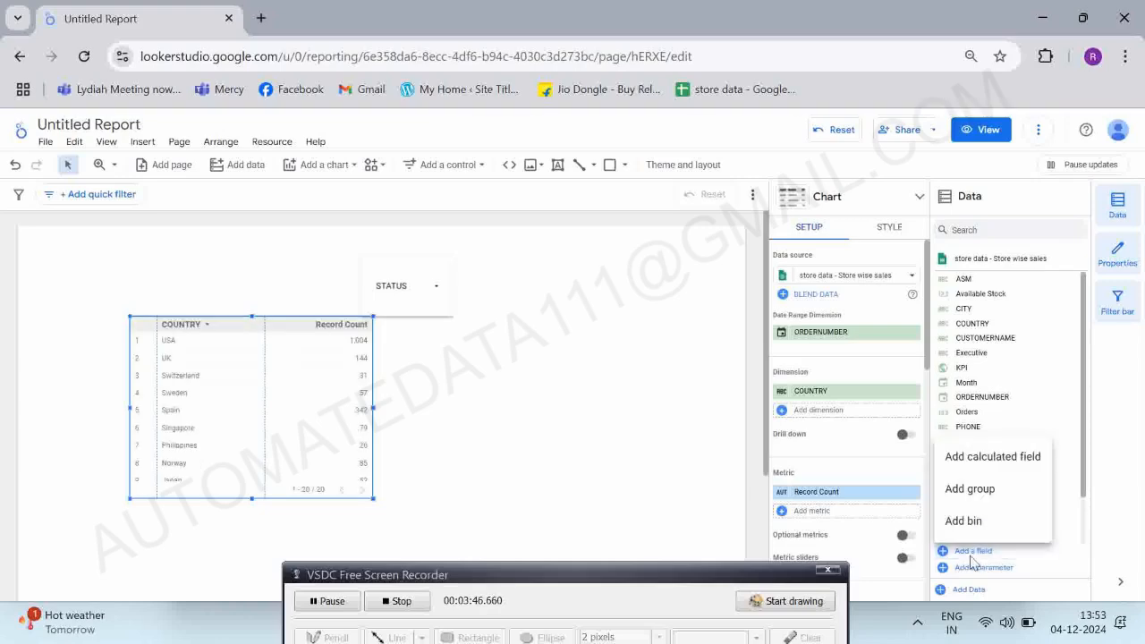
pyautogui.click(971, 458)
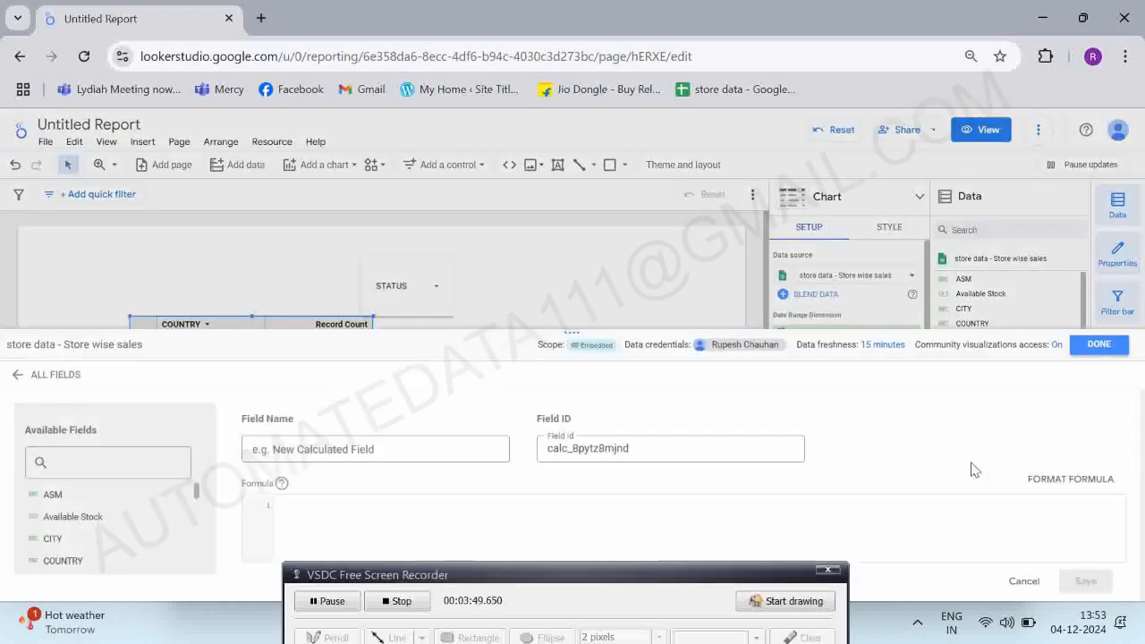
# Name the calculated field test_field and enter the formula ORDERNUMBER * QUANTITYORDERED.
pyautogui.click(362, 448)
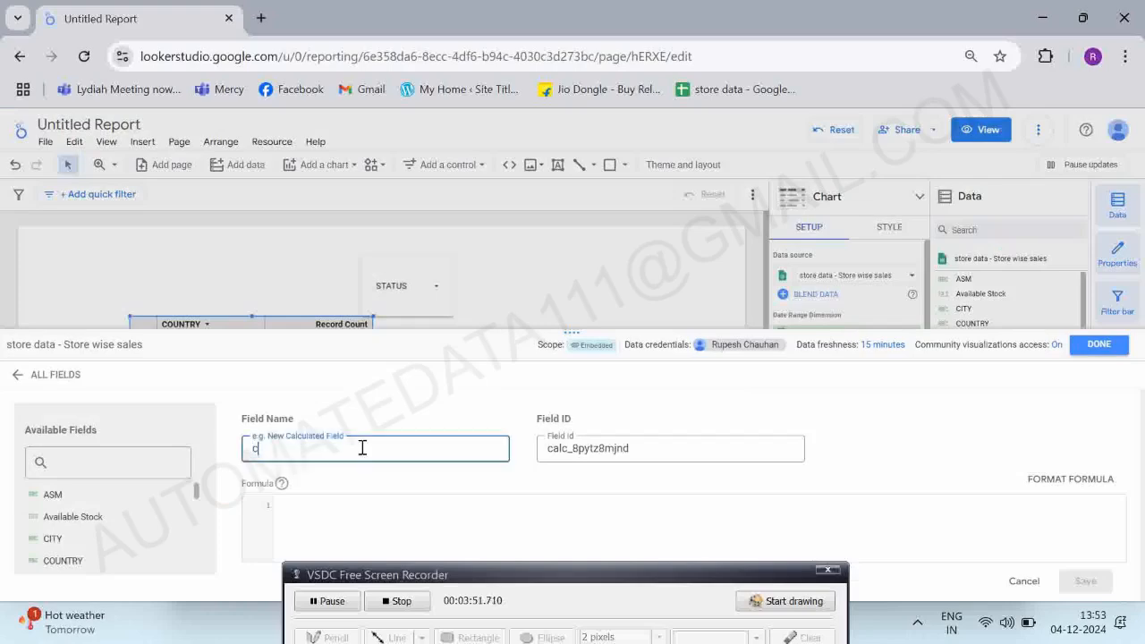
pyautogui.write('test_field')
pyautogui.click(292, 509)
pyautogui.write('orde')
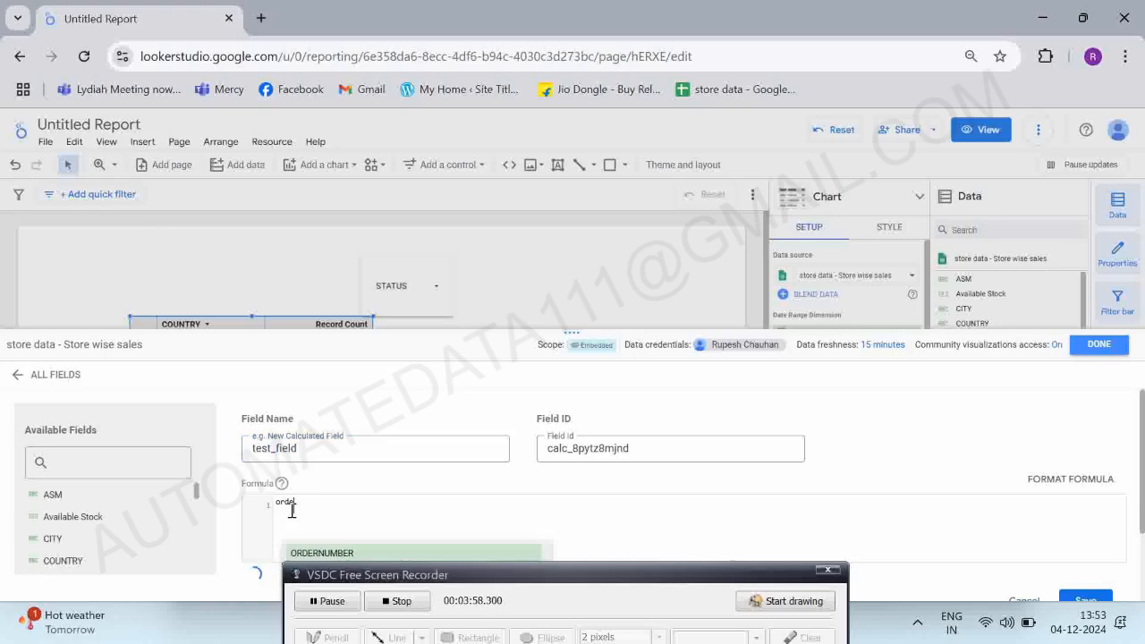
pyautogui.press('Return')
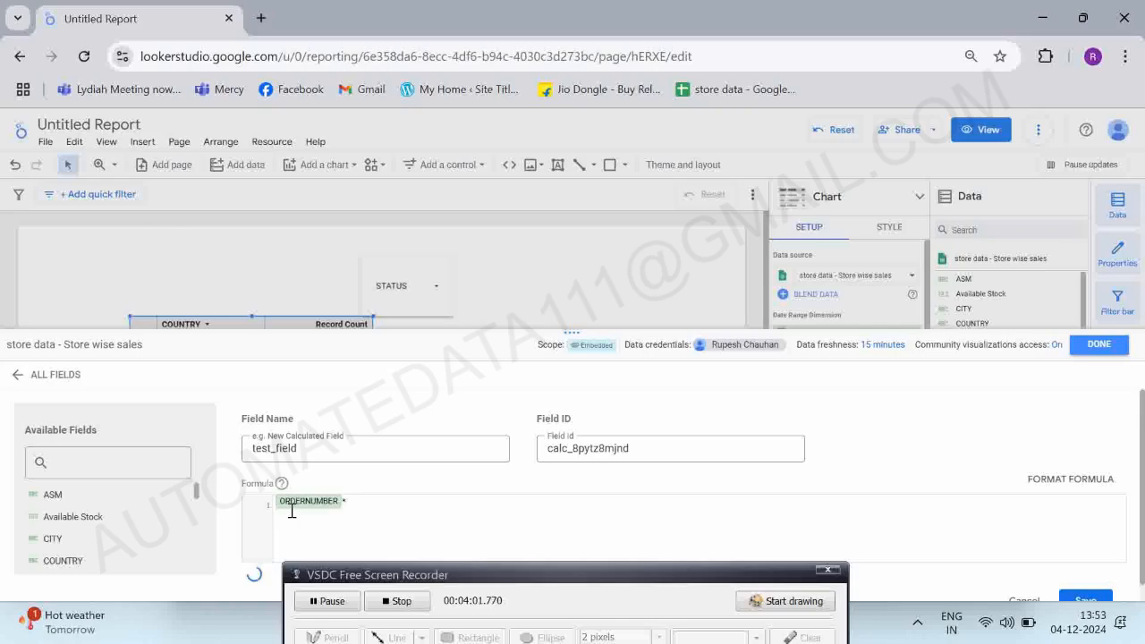
pyautogui.write('quantity')
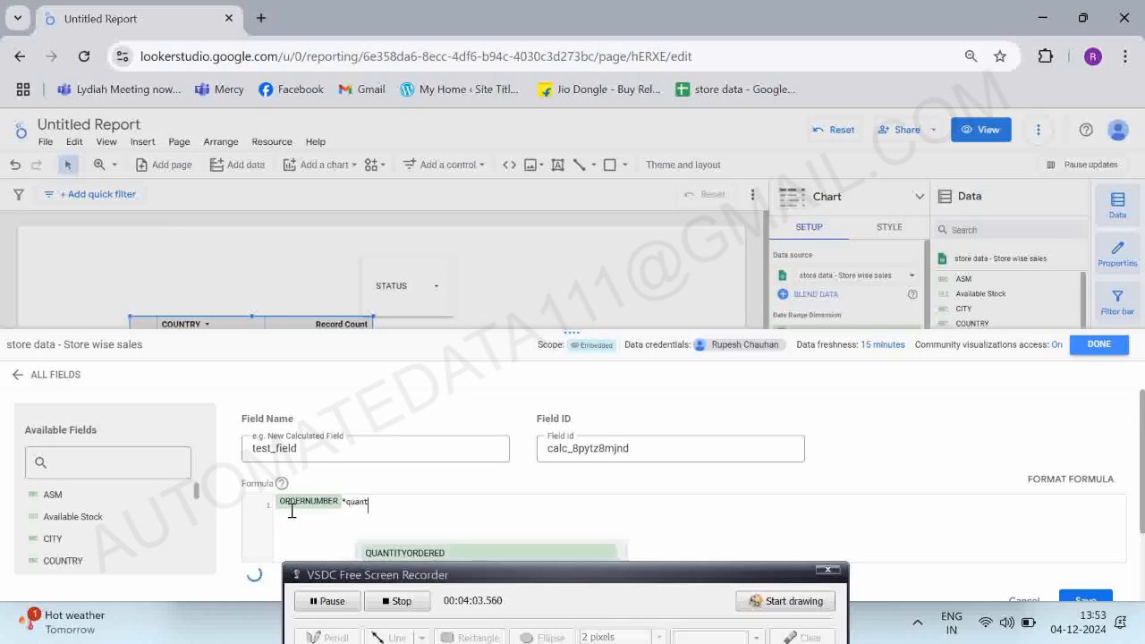
pyautogui.press('Return')
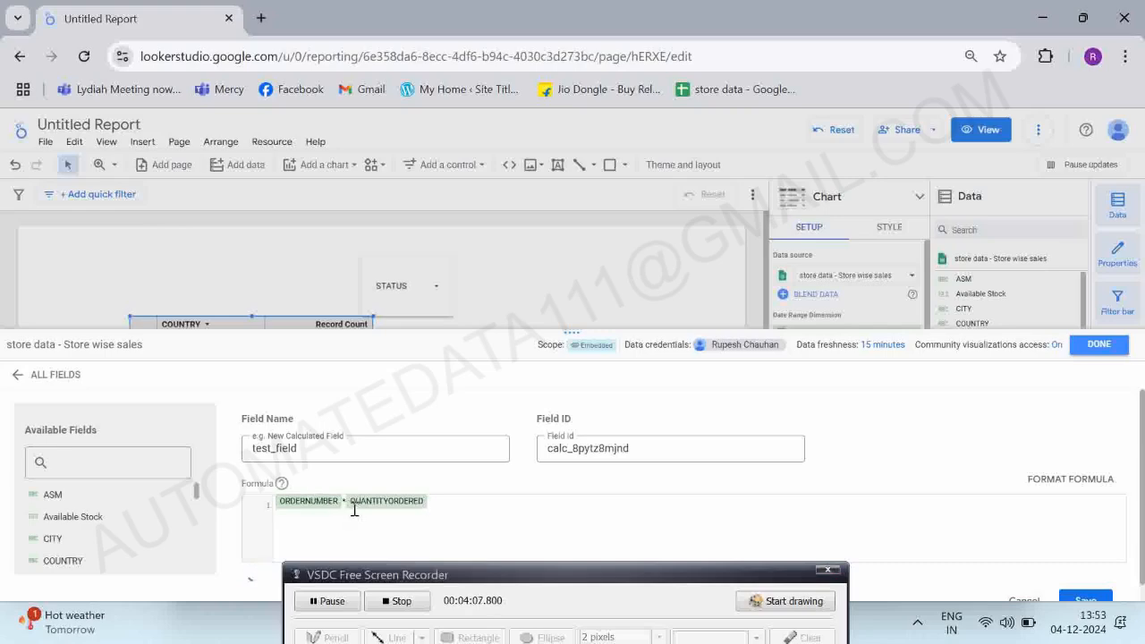
# Remove ORDERNUMBER from the start of the test_field formula, keeping the multiplication sign and QUANTITYORDERED.
pyautogui.press('Left')
pyautogui.hotkey('ctrl', 'shift', 'Left')
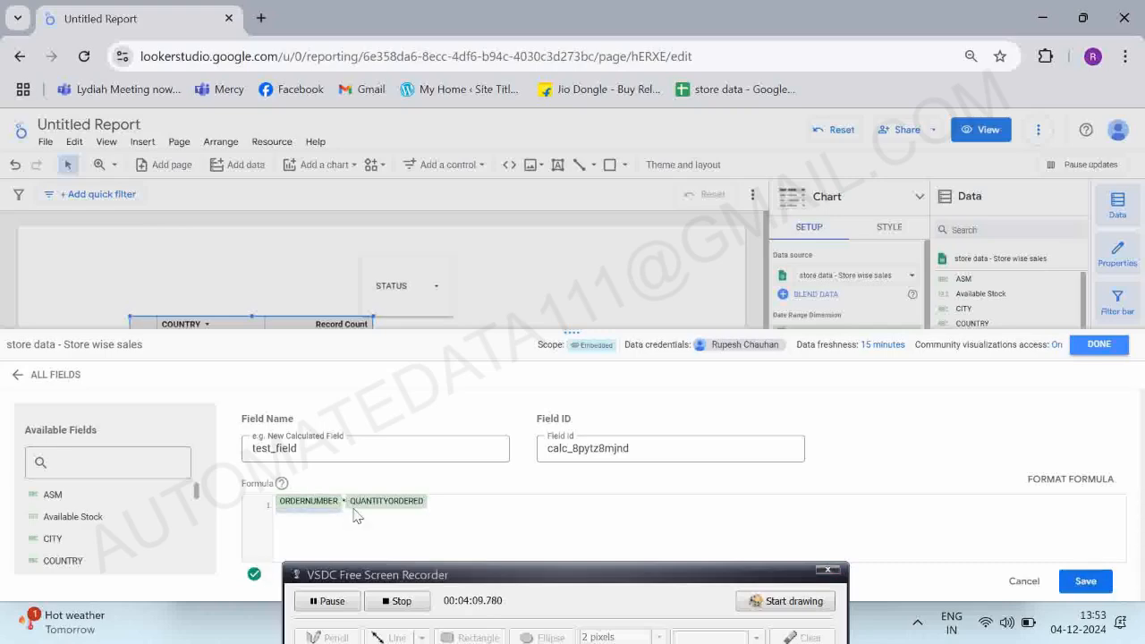
pyautogui.write('price')
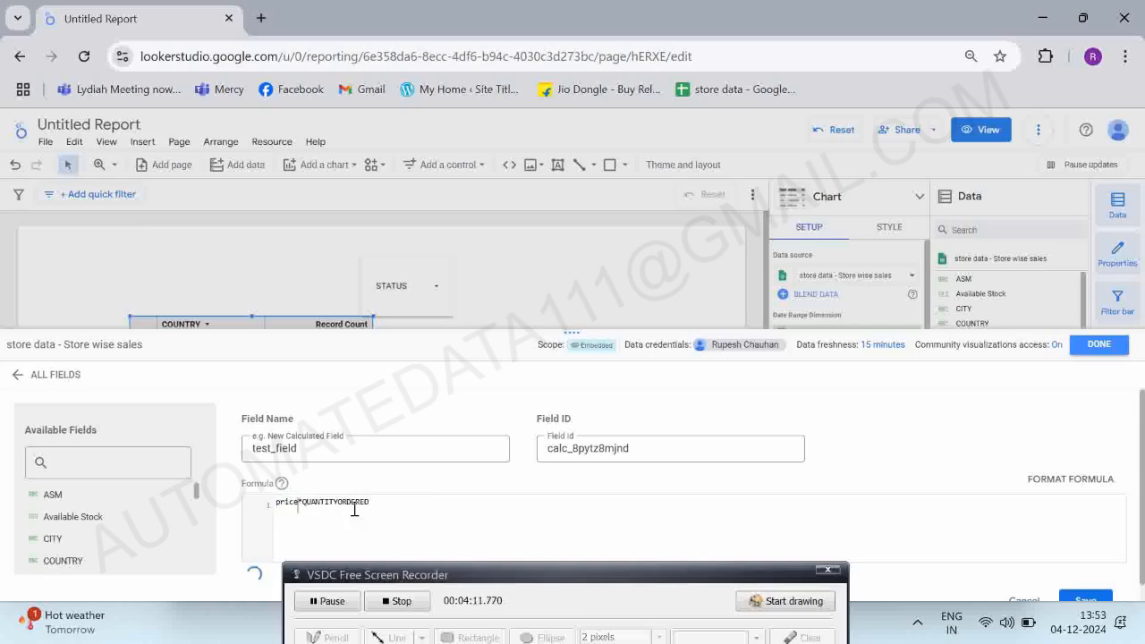
pyautogui.write('oeach')
pyautogui.press('BackSpace')
pyautogui.press('BackSpace')
pyautogui.press('BackSpace')
pyautogui.press('BackSpace')
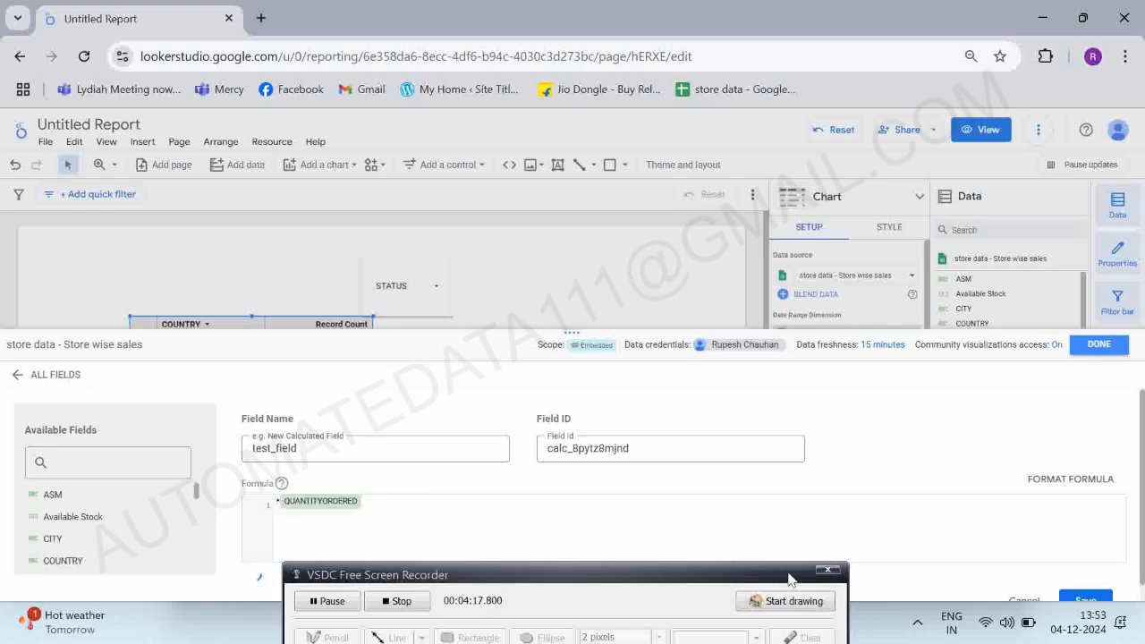
# Find PRICEEACH among the available fields and insert it before * QUANTITYORDERED in the formula.
pyautogui.moveTo(754, 575); pyautogui.dragTo(966, 427)
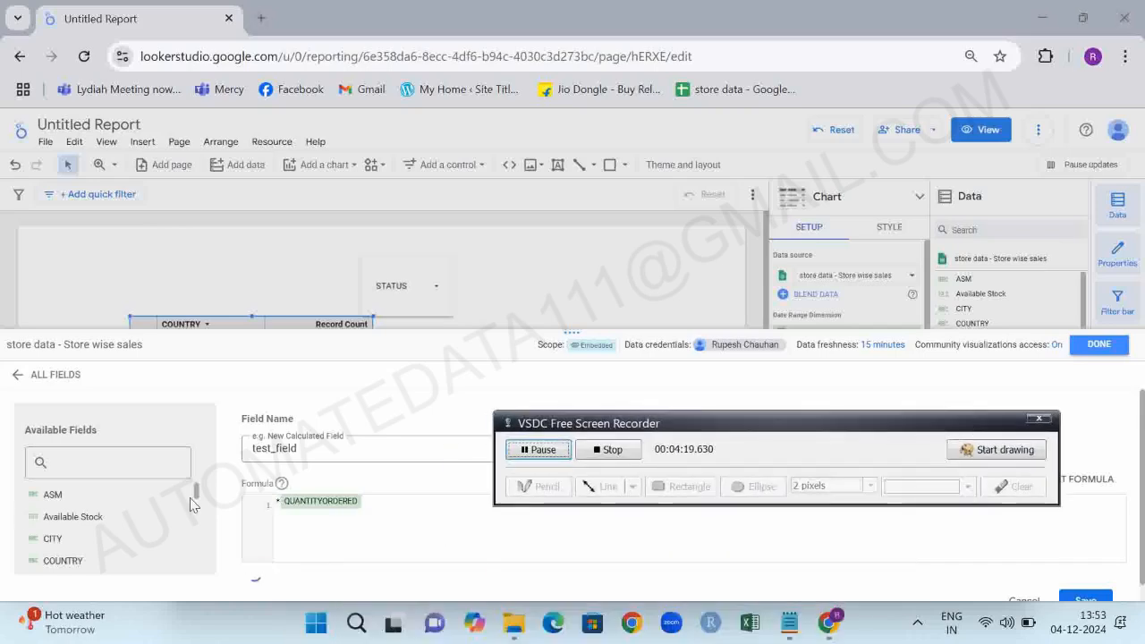
pyautogui.scroll(-5, 116, 532)
pyautogui.scroll(-3, 116, 531)
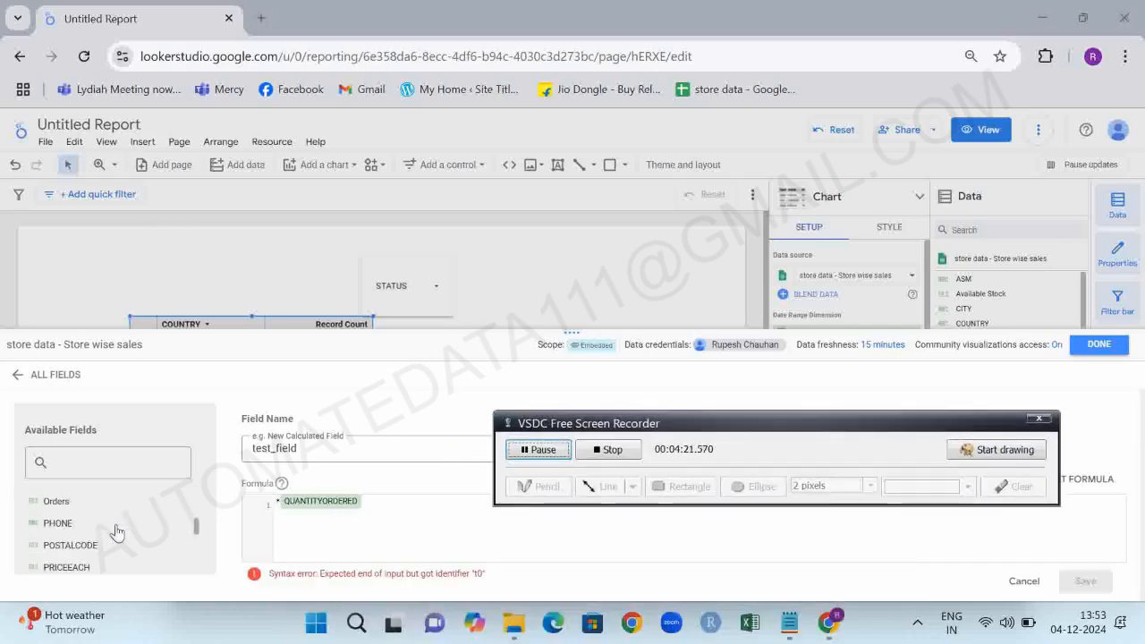
pyautogui.click(69, 462)
pyautogui.write('pric')
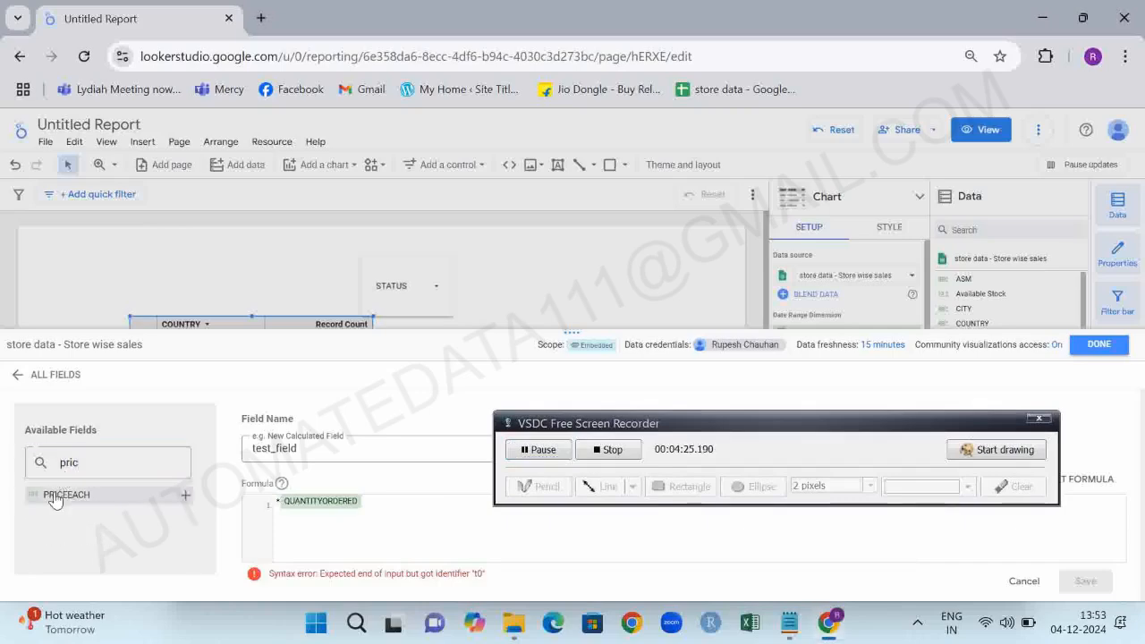
pyautogui.click(56, 496)
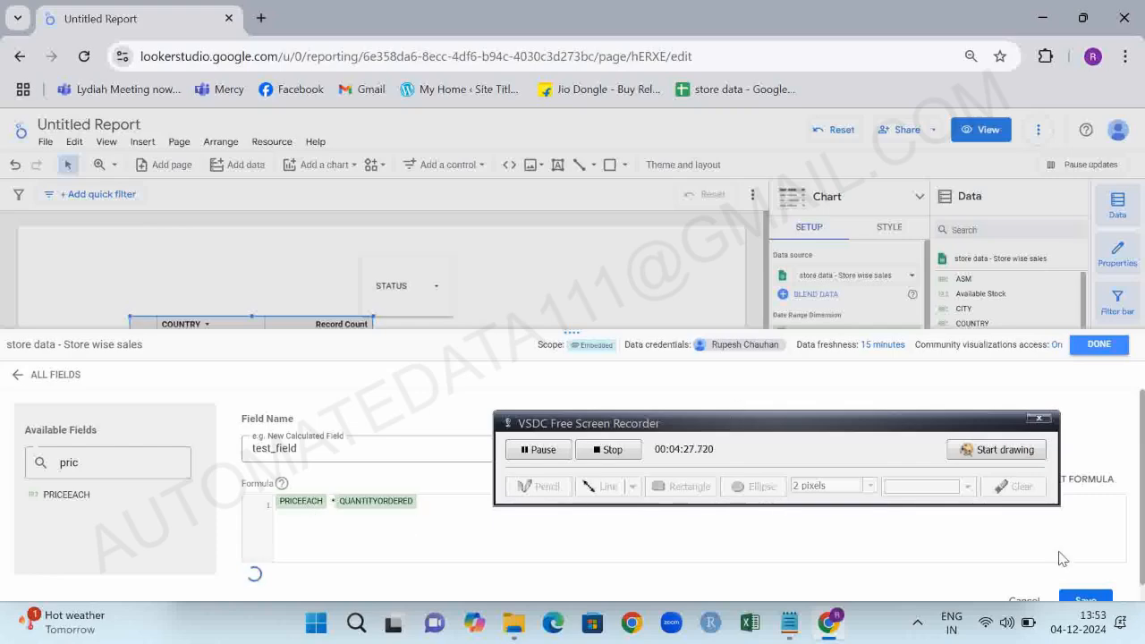
pyautogui.moveTo(832, 424); pyautogui.dragTo(789, 592)
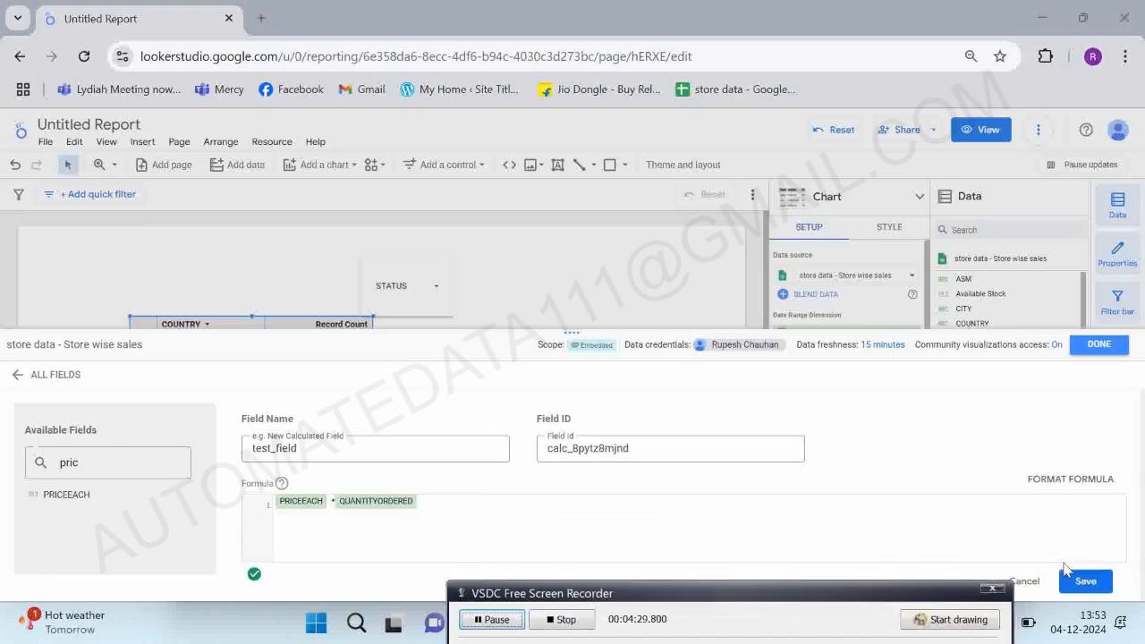
# Save the test_field calculated field and add it as a second metric to the COUNTRY table.
pyautogui.click(1087, 582)
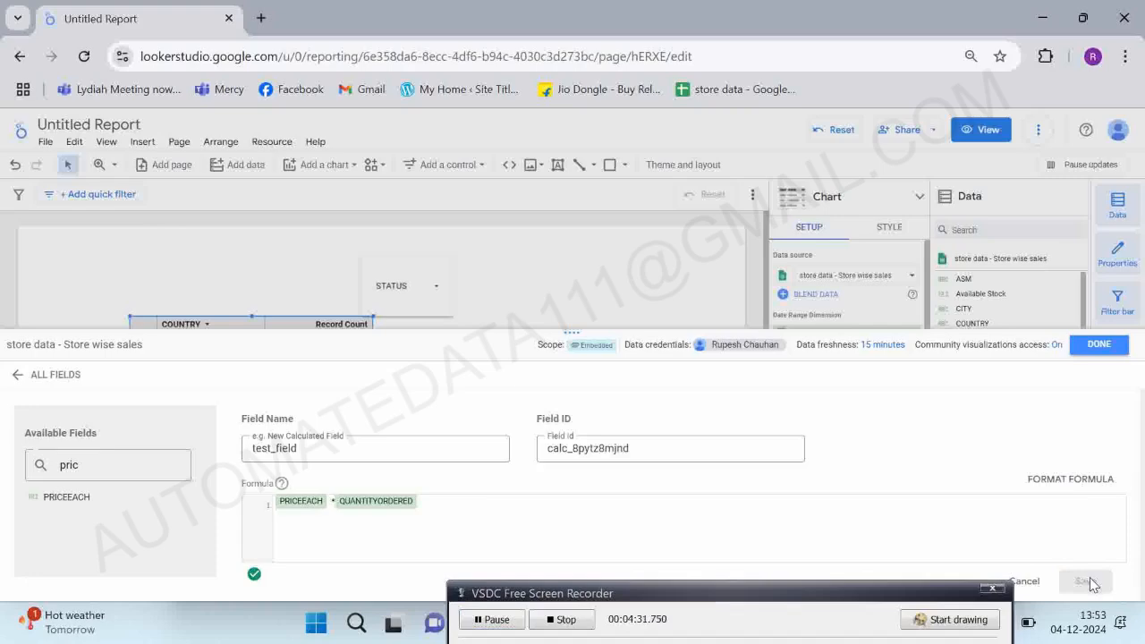
pyautogui.click(1084, 349)
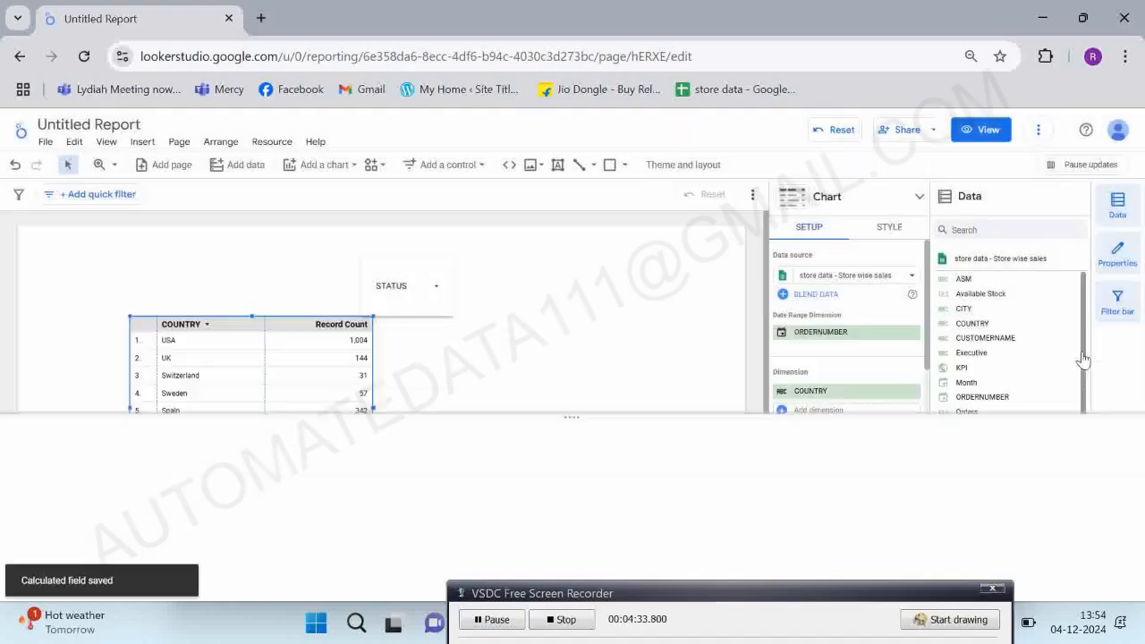
pyautogui.click(978, 229)
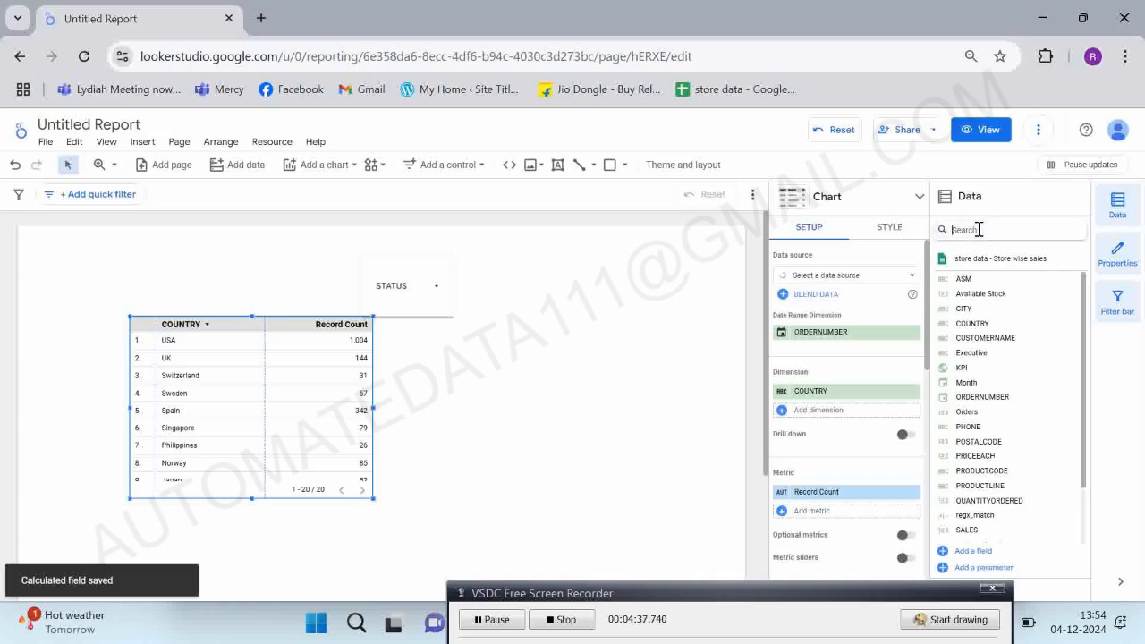
pyautogui.write('test')
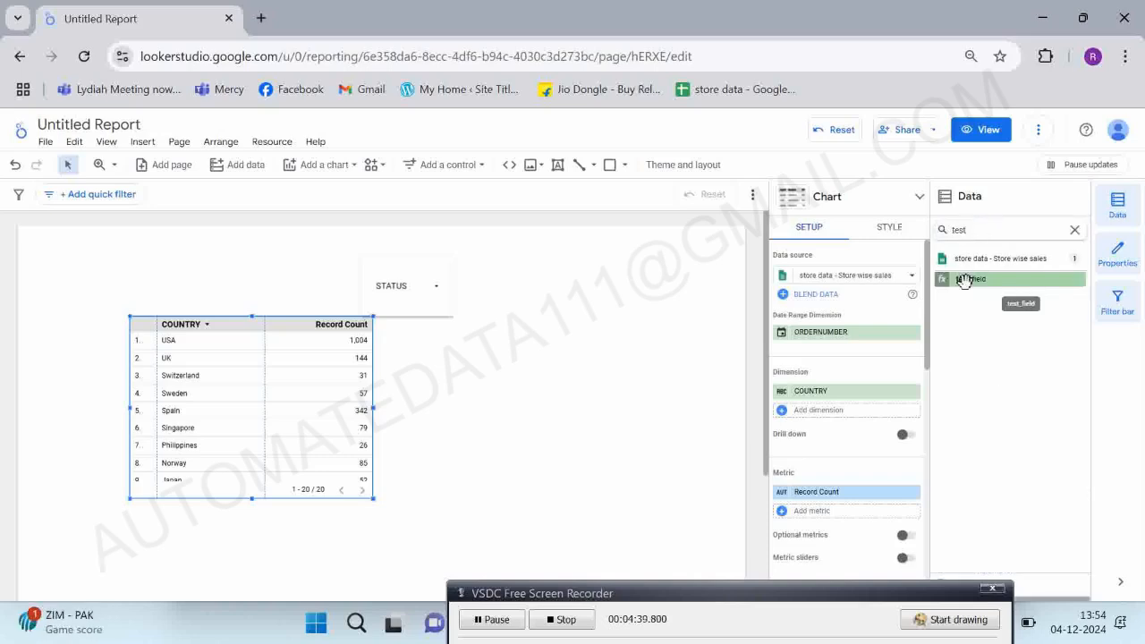
pyautogui.moveTo(963, 280); pyautogui.dragTo(832, 526)
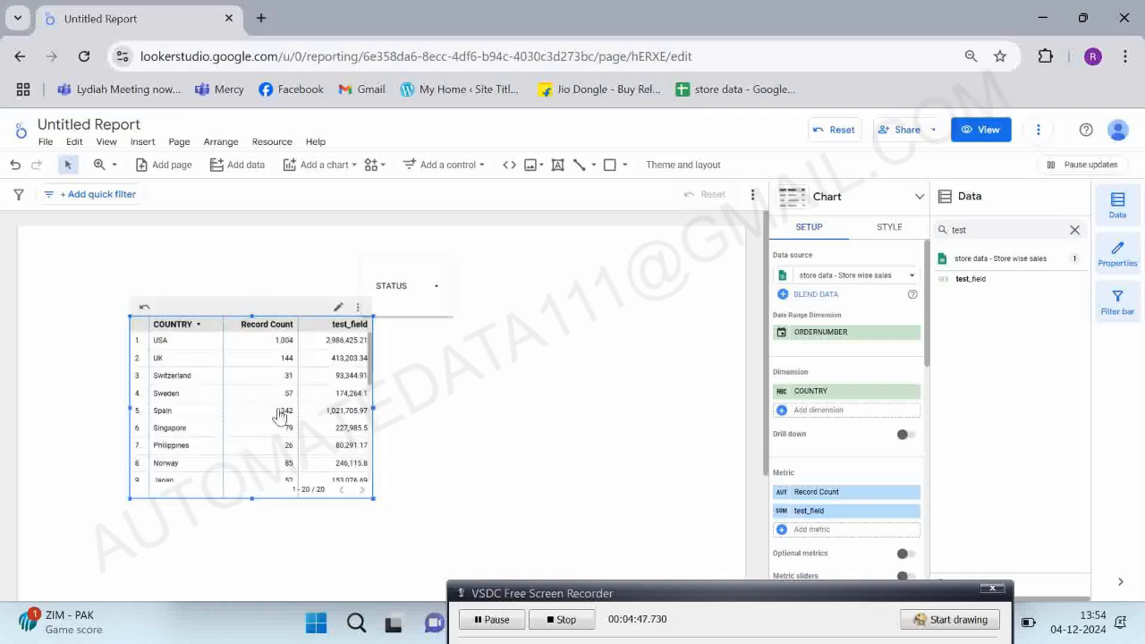
# Switch to the Interview Question notes in Notepad, highlight question 5 on report sharing, and return to Looker Studio.
pyautogui.hotkey('alt', 'Tab')
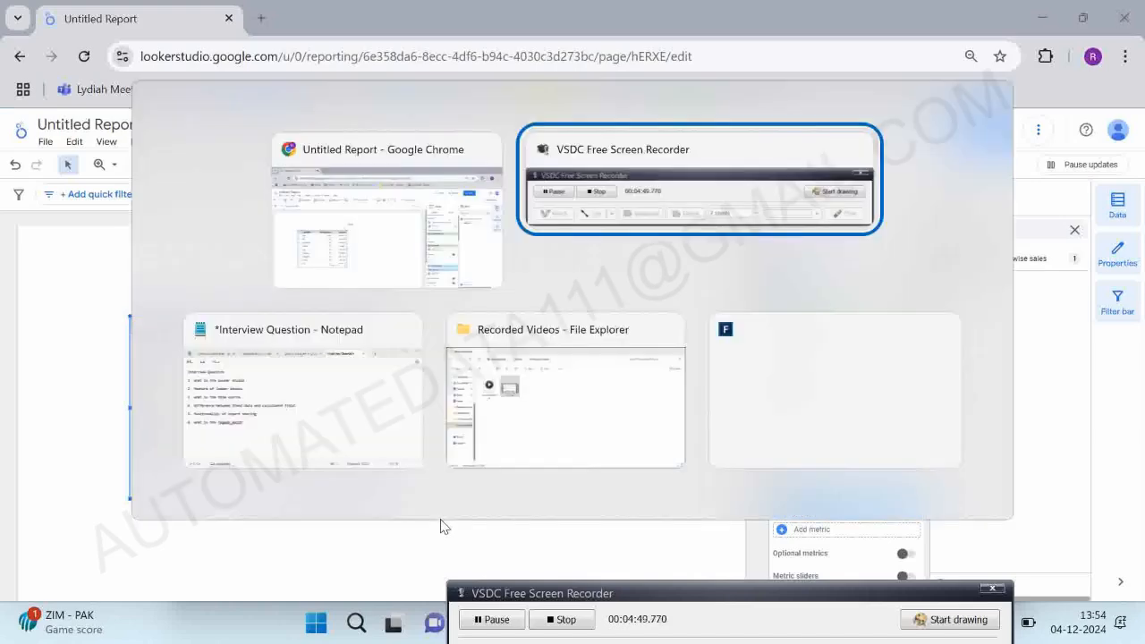
pyautogui.hotkey('alt', 'Tab')
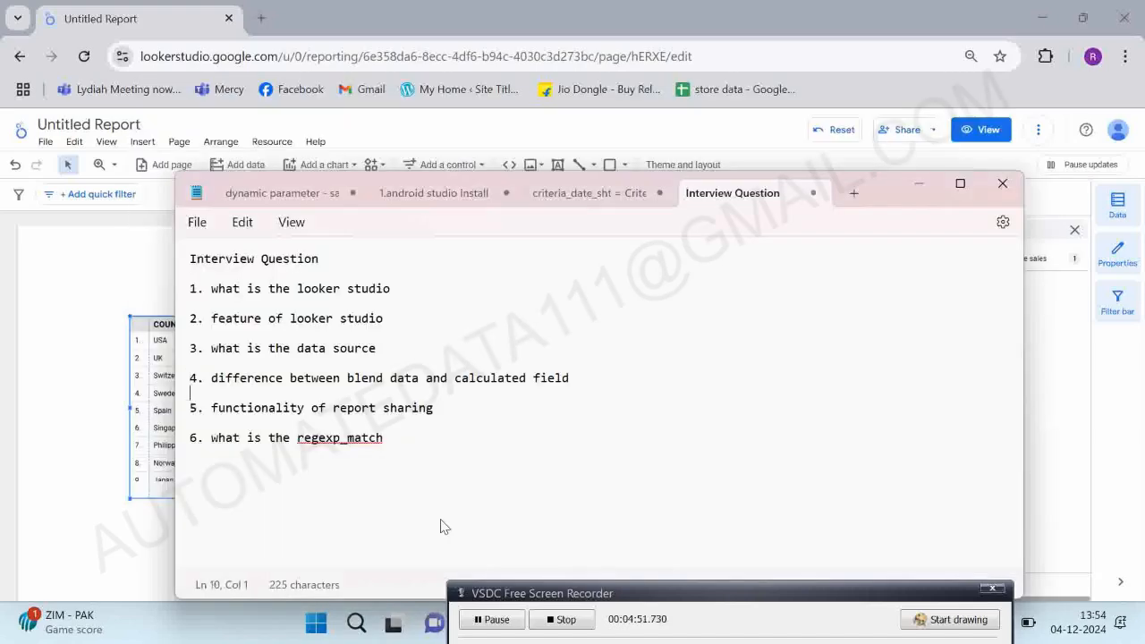
pyautogui.press('Down')
pyautogui.hotkey('shift', 'Down')
pyautogui.hotkey('alt', 'Tab')
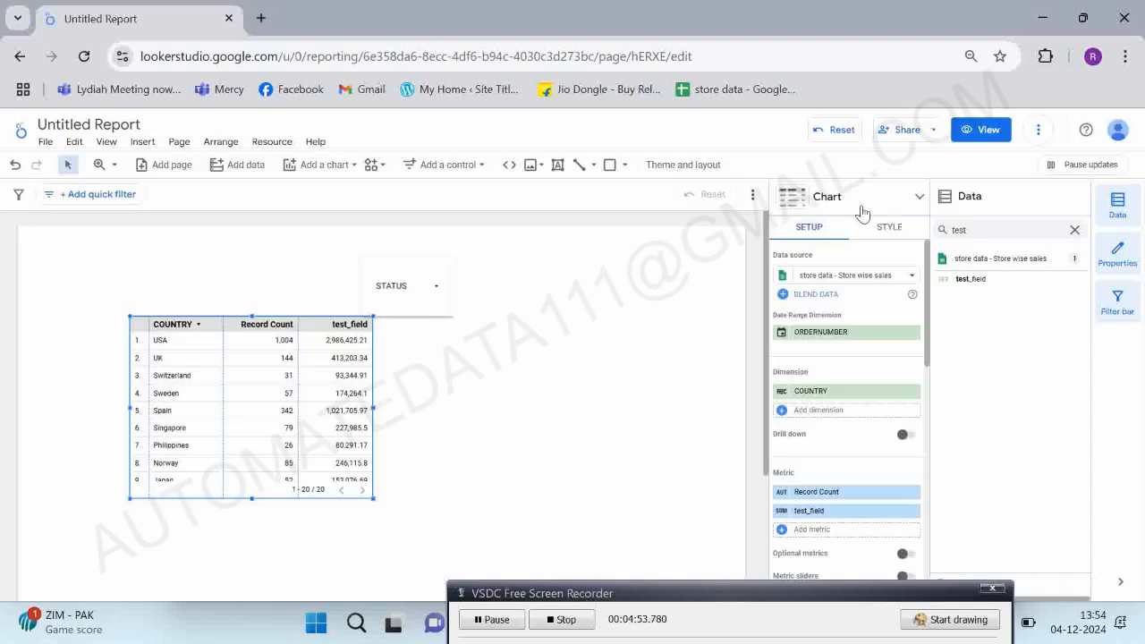
# Open the scheduled email delivery settings for the report and exclude null from the STATUS filter.
pyautogui.click(933, 132)
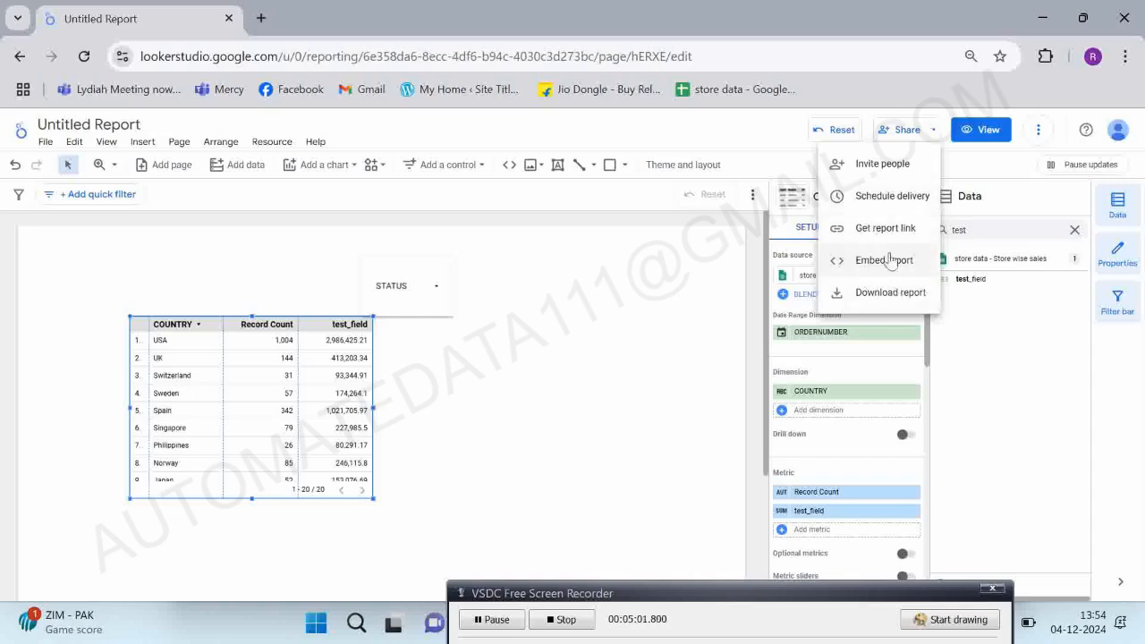
pyautogui.click(875, 196)
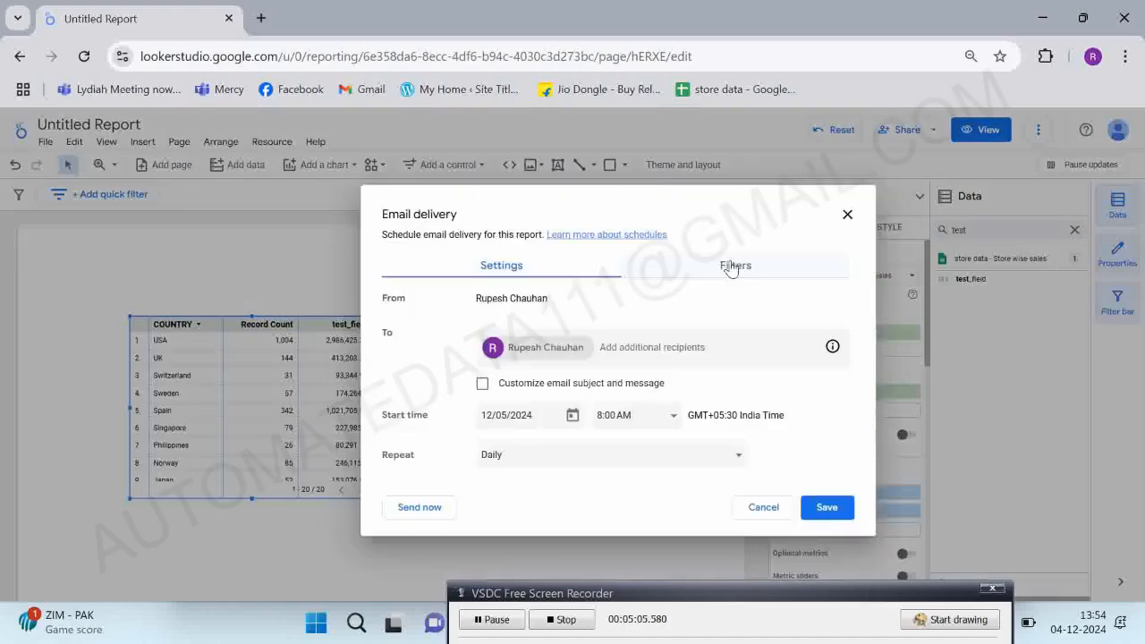
pyautogui.click(730, 267)
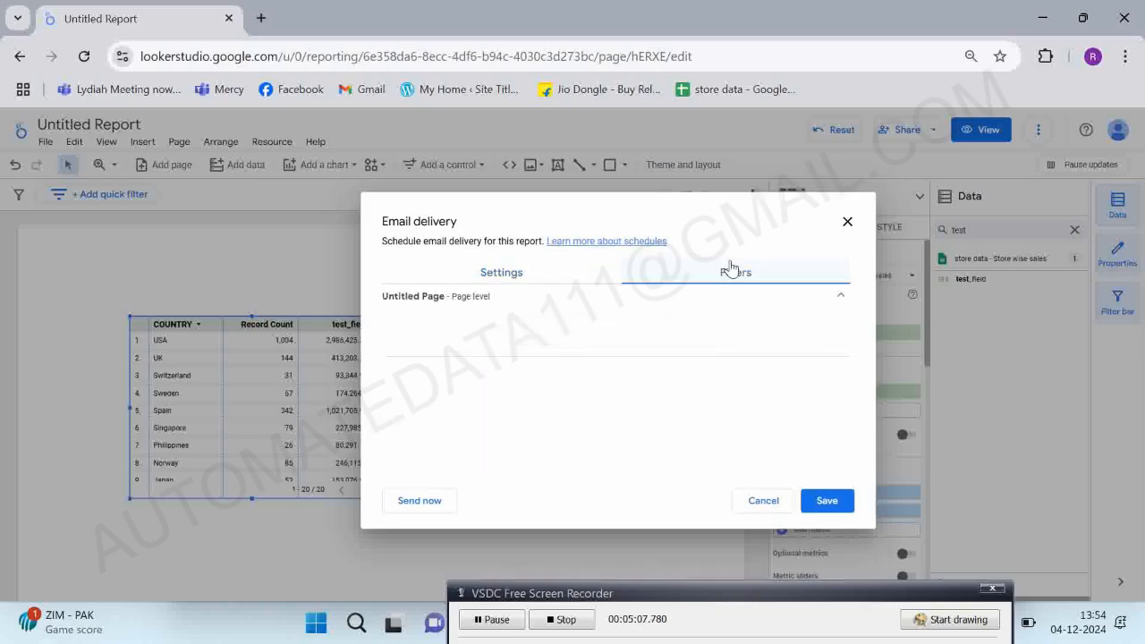
pyautogui.click(544, 341)
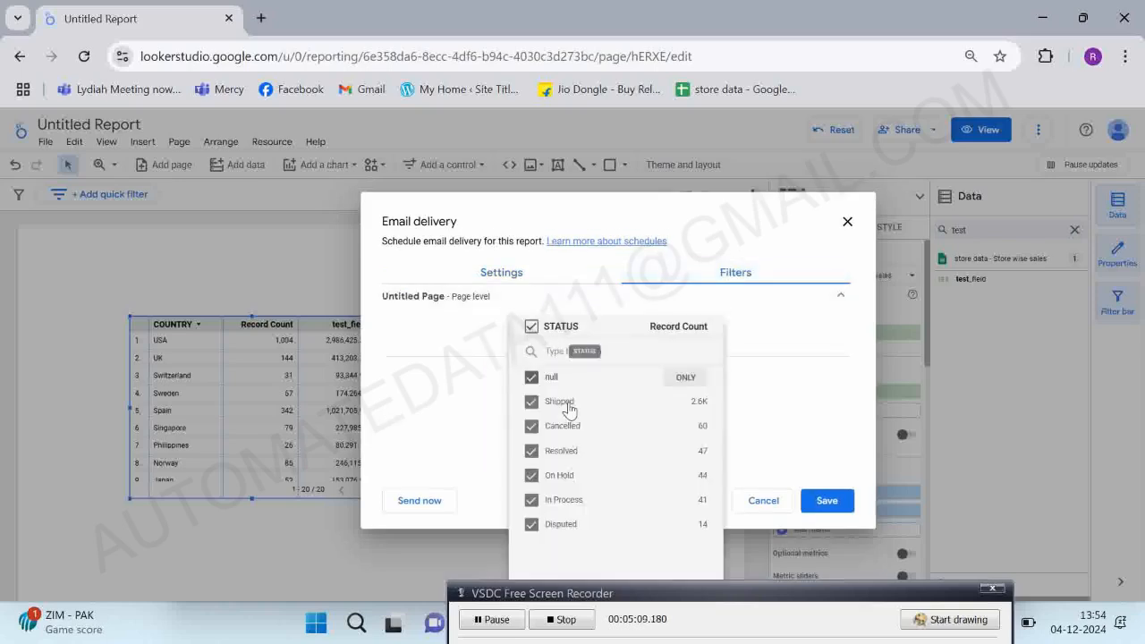
pyautogui.click(531, 376)
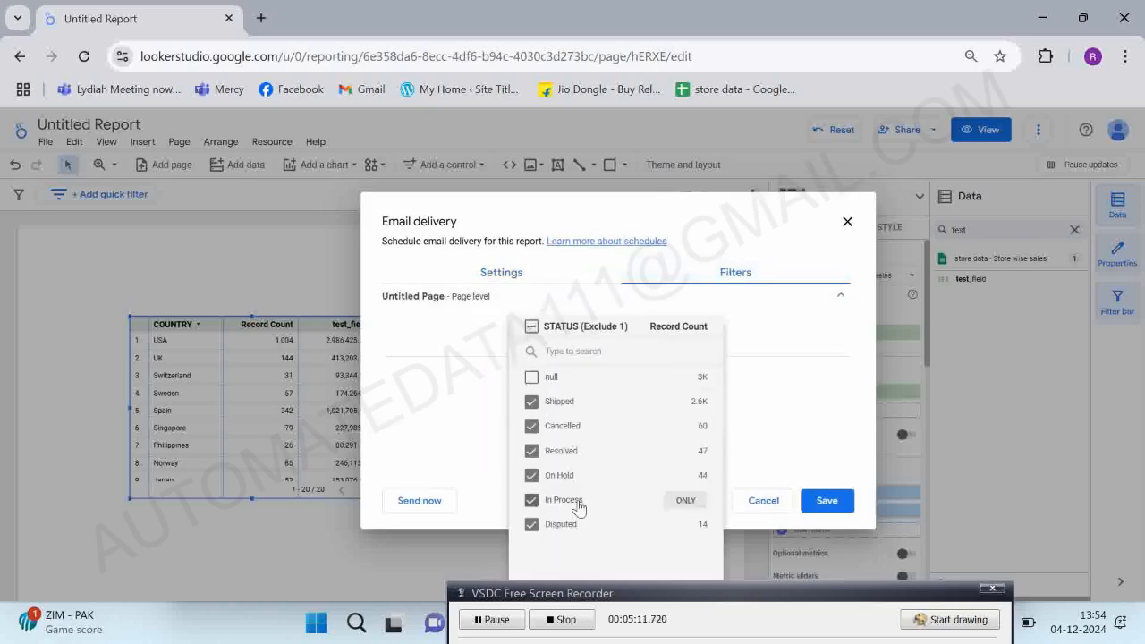
pyautogui.click(767, 424)
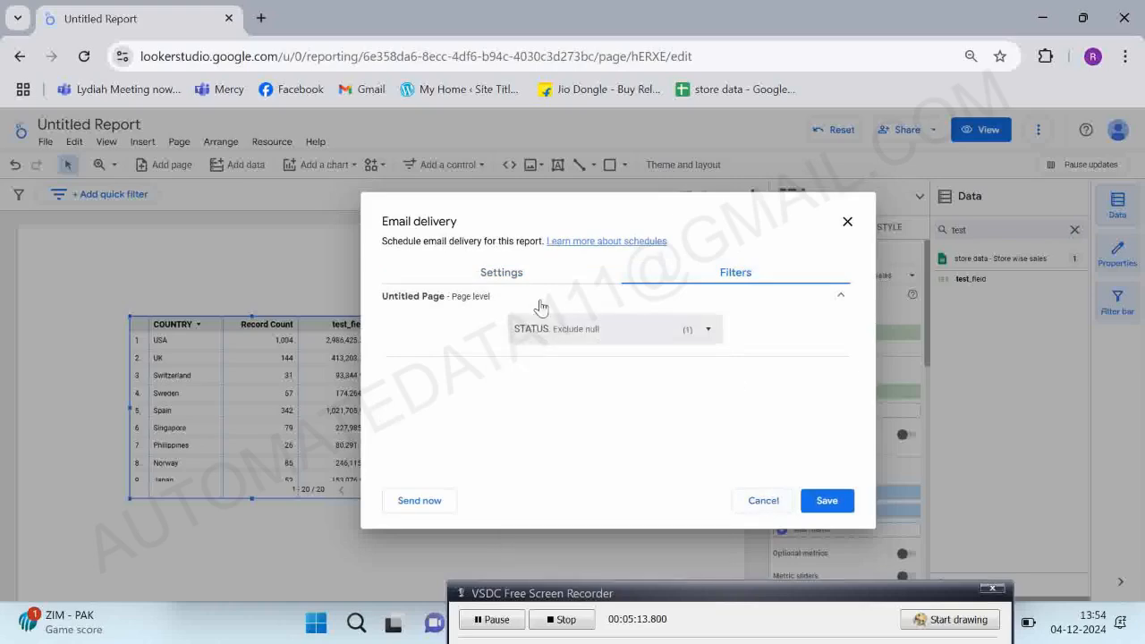
# Examine the repeat frequency options in the email delivery settings and cancel the schedule.
pyautogui.click(510, 279)
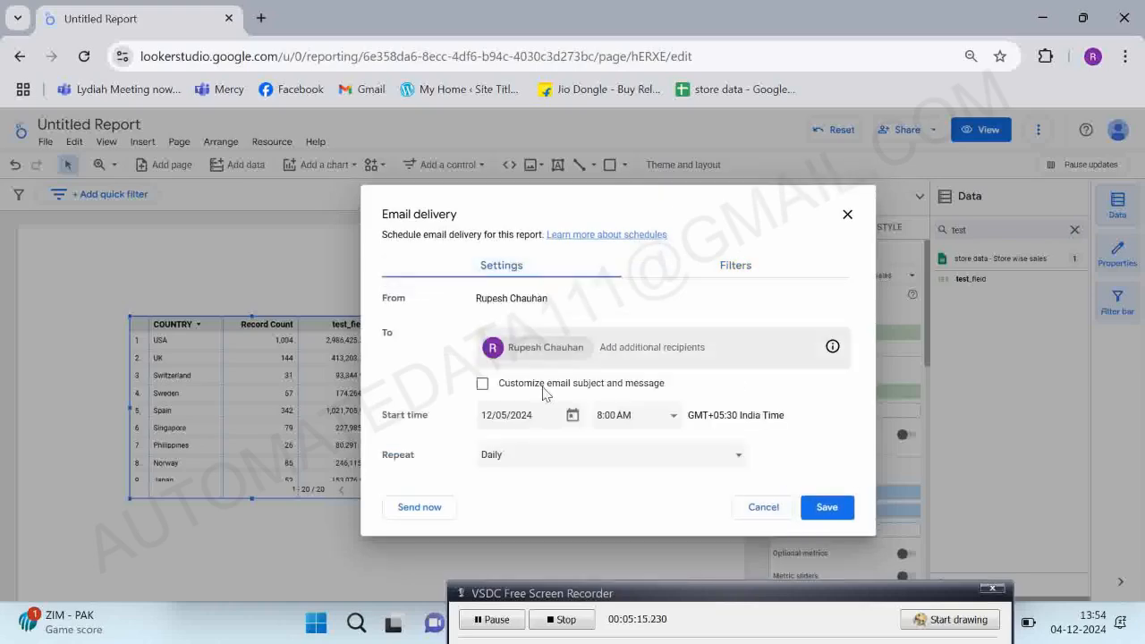
pyautogui.click(492, 458)
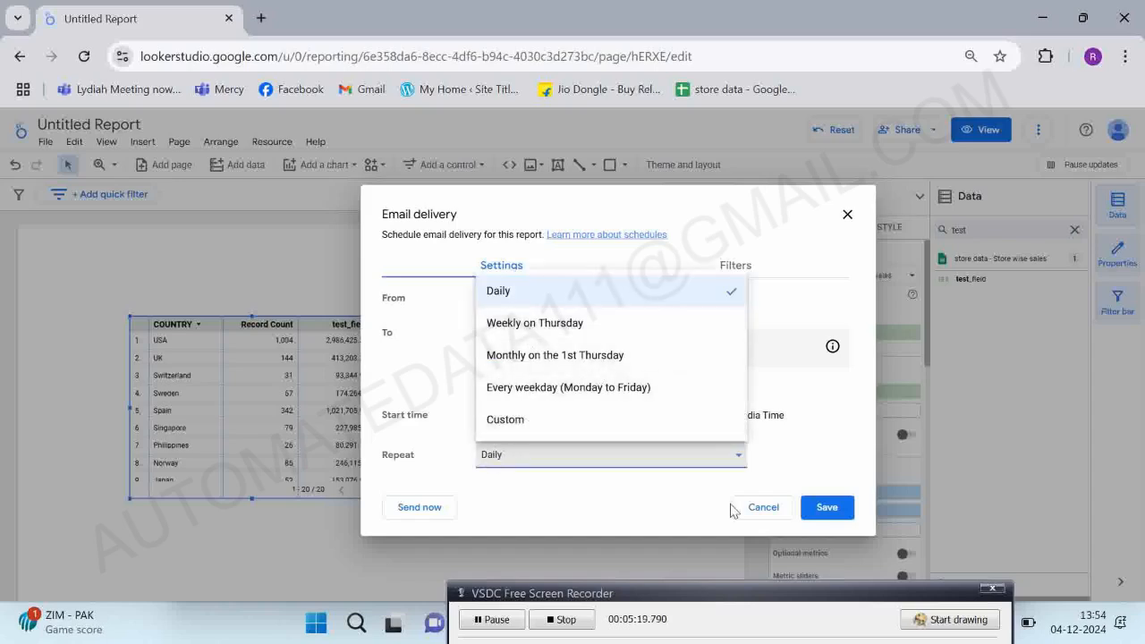
pyautogui.click(762, 507)
pyautogui.click(762, 507)
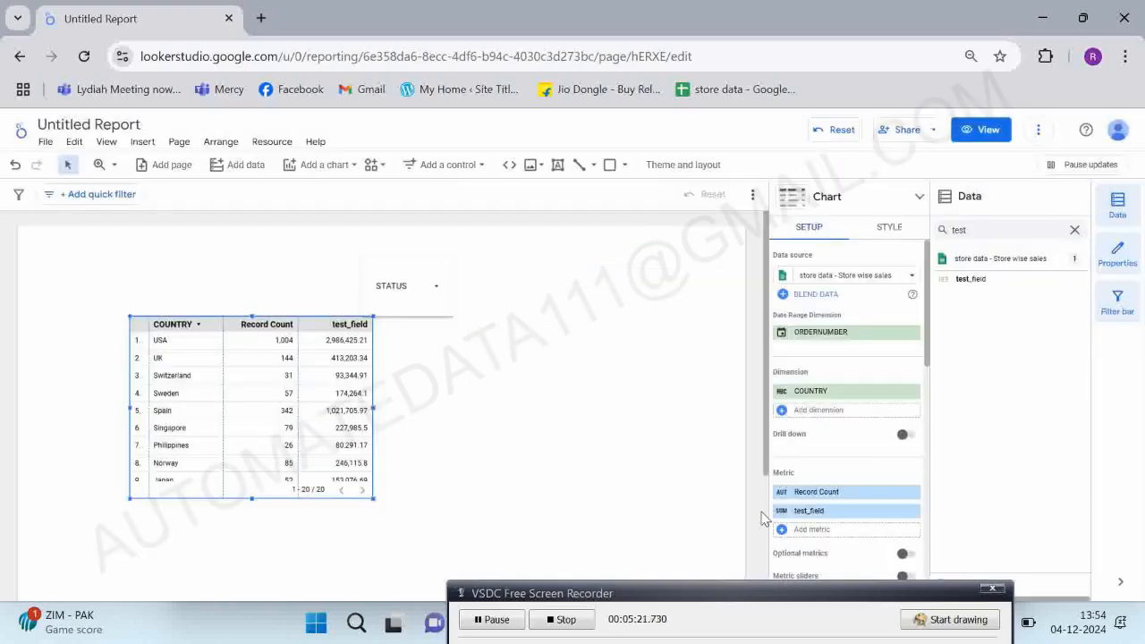
# Switch to the Notepad interview notes, highlight question 6 on regexp_match, and return to the Looker Studio report.
pyautogui.hotkey('alt', 'Tab')
pyautogui.press('Right')
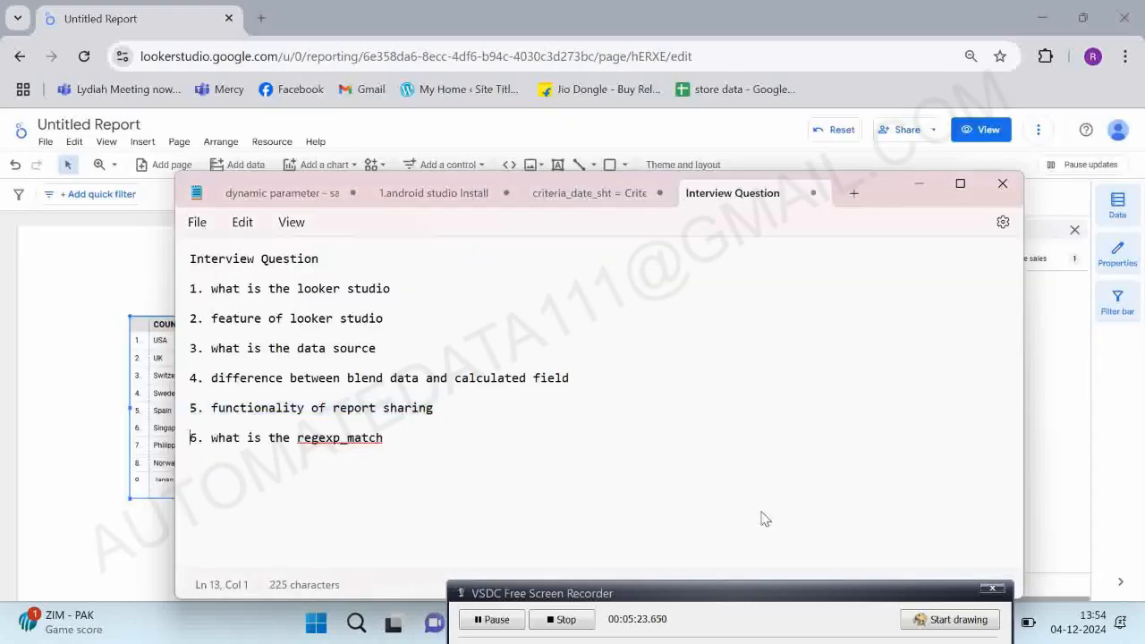
pyautogui.hotkey('shift', 'End')
pyautogui.hotkey('alt', 'Tab')
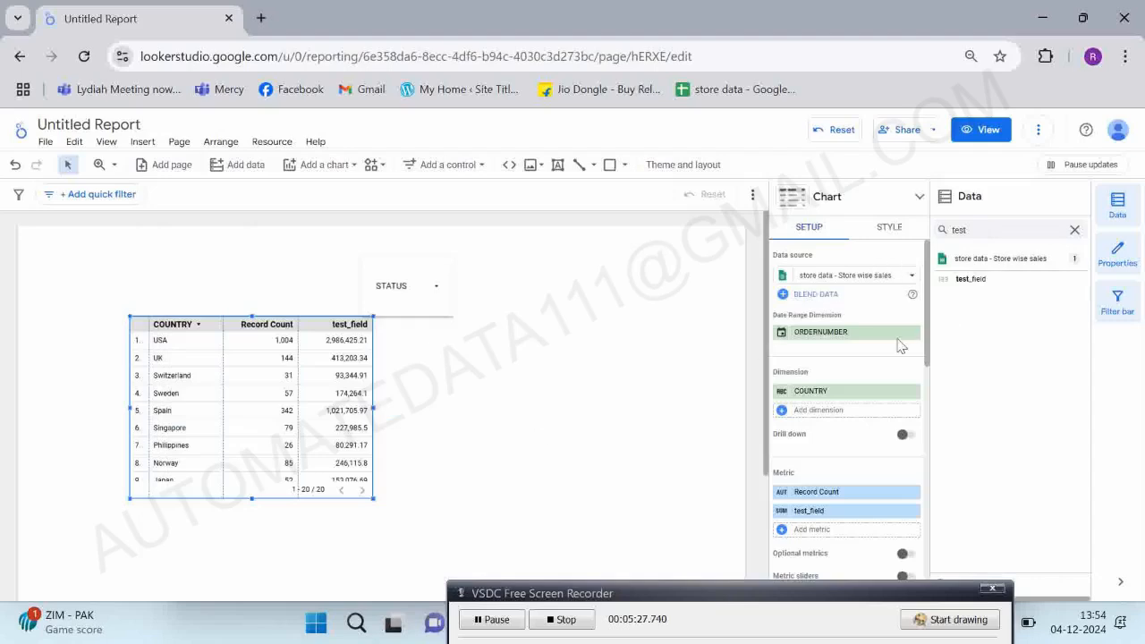
# Clear the field search, create a new table from the COUNTRY field, and place it near the page's upper edge beside the STATUS control.
pyautogui.click(1075, 231)
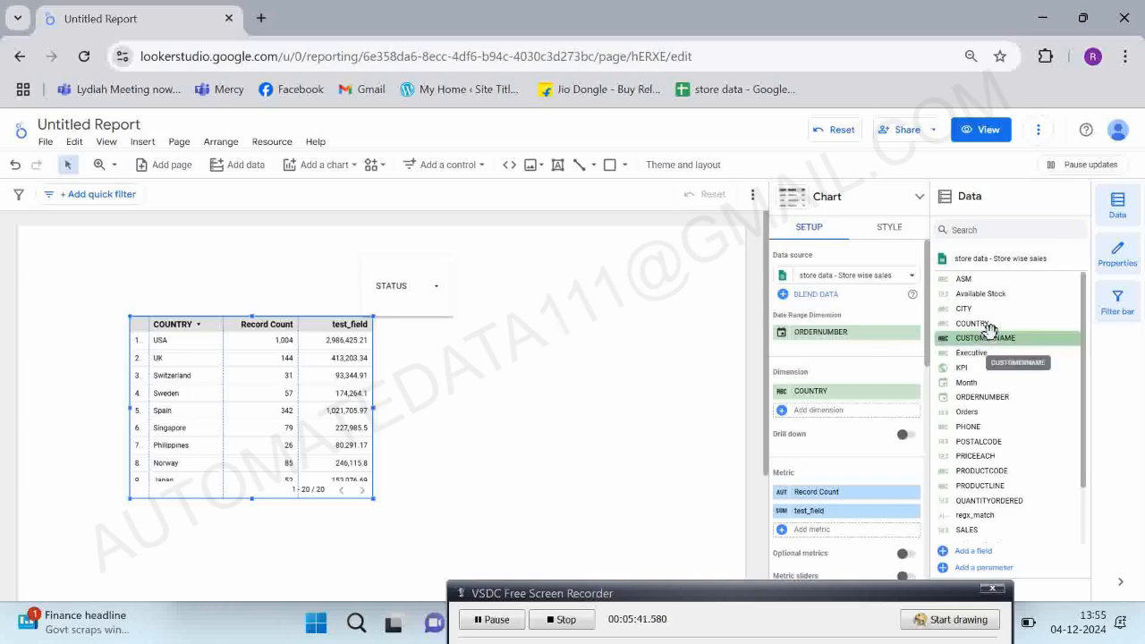
pyautogui.moveTo(976, 324); pyautogui.dragTo(471, 372)
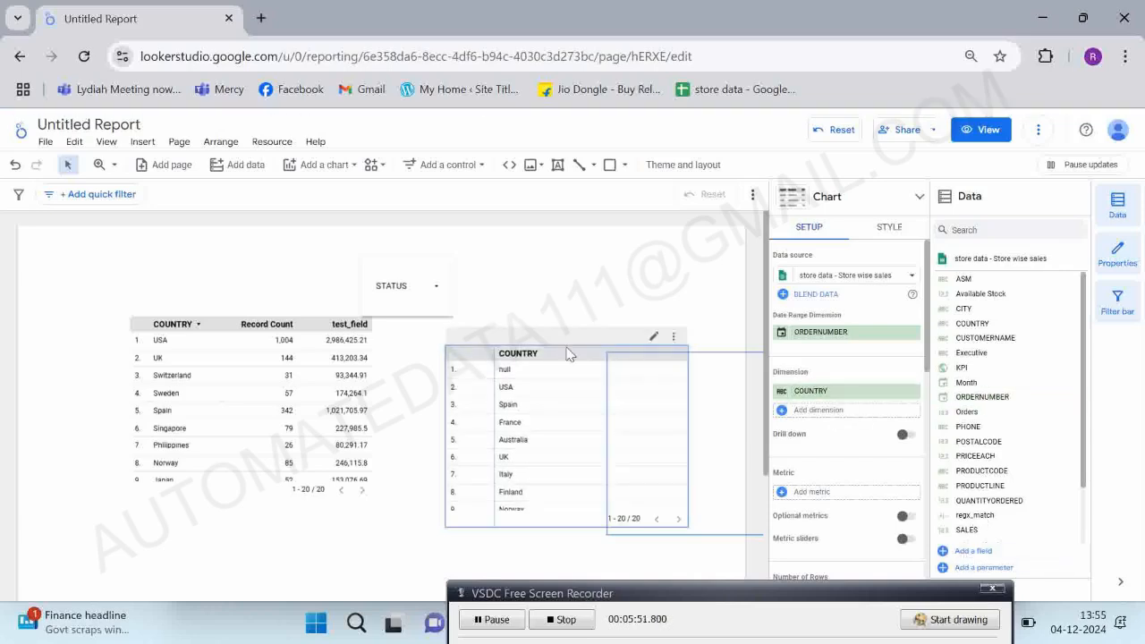
pyautogui.moveTo(568, 354); pyautogui.dragTo(583, 221)
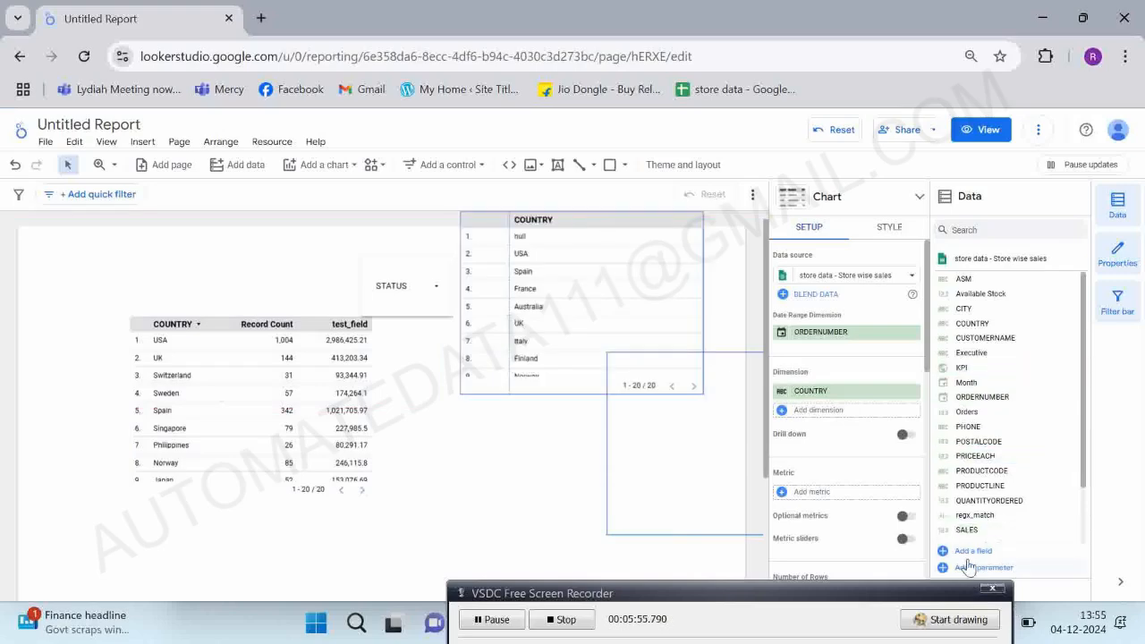
# Start a new calculated field in store data - Store wise sales and name it regx_match.
pyautogui.click(971, 552)
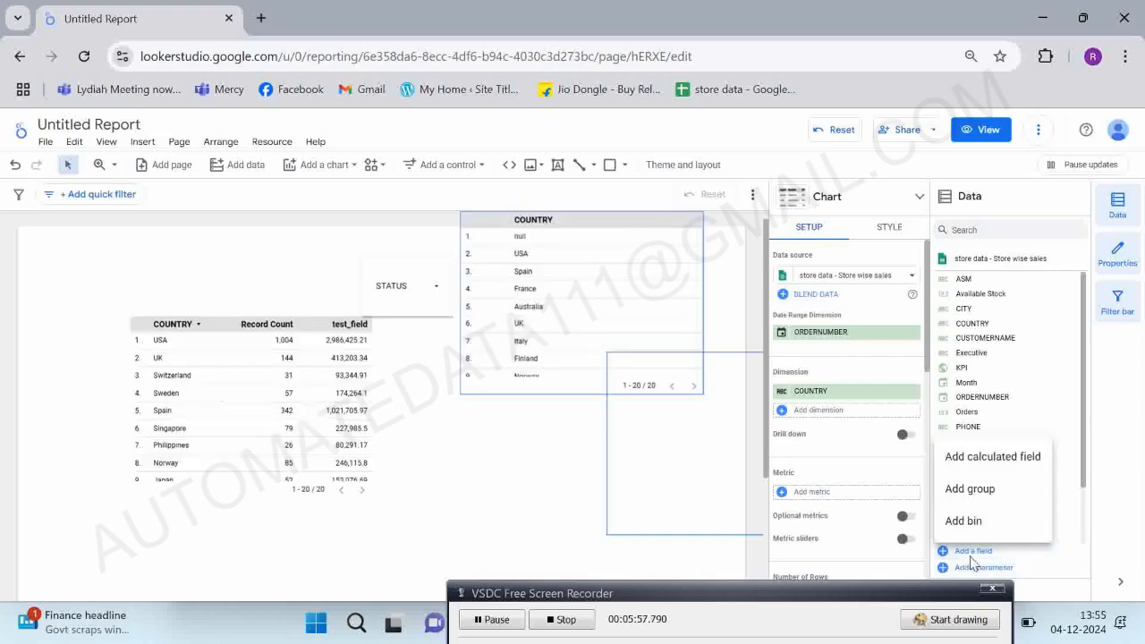
pyautogui.click(959, 471)
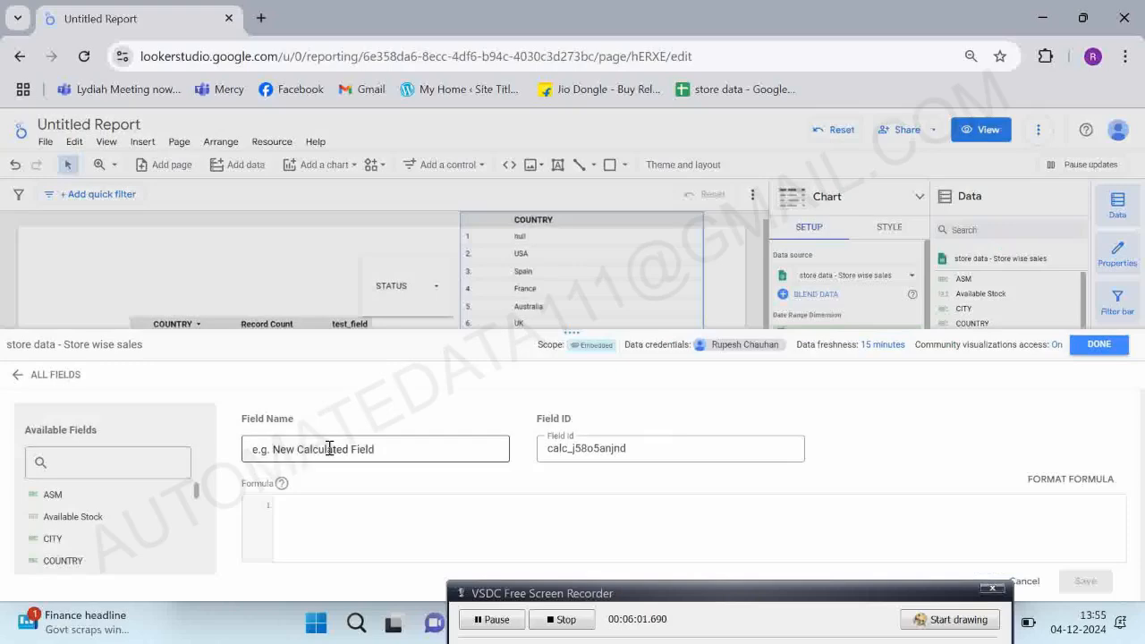
pyautogui.click(329, 448)
pyautogui.write('reg')
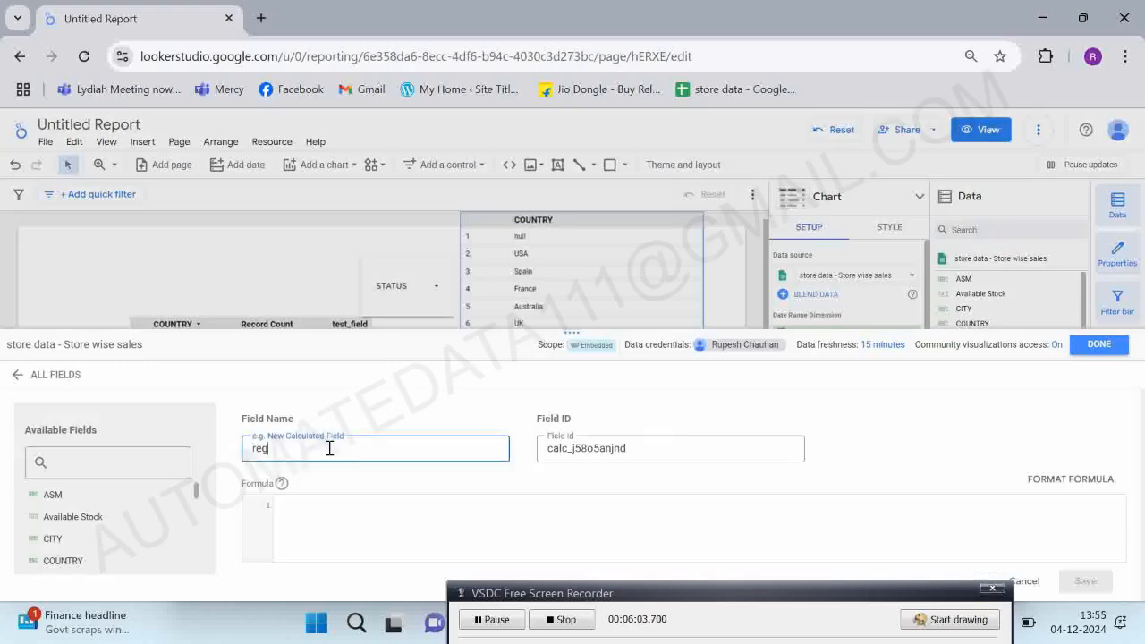
pyautogui.write('x_match')
# Enter the formula REGEXP_MATCH(COUNTRY,'.*st.*') for the calculated field.
pyautogui.click(290, 502)
pyautogui.write('reg')
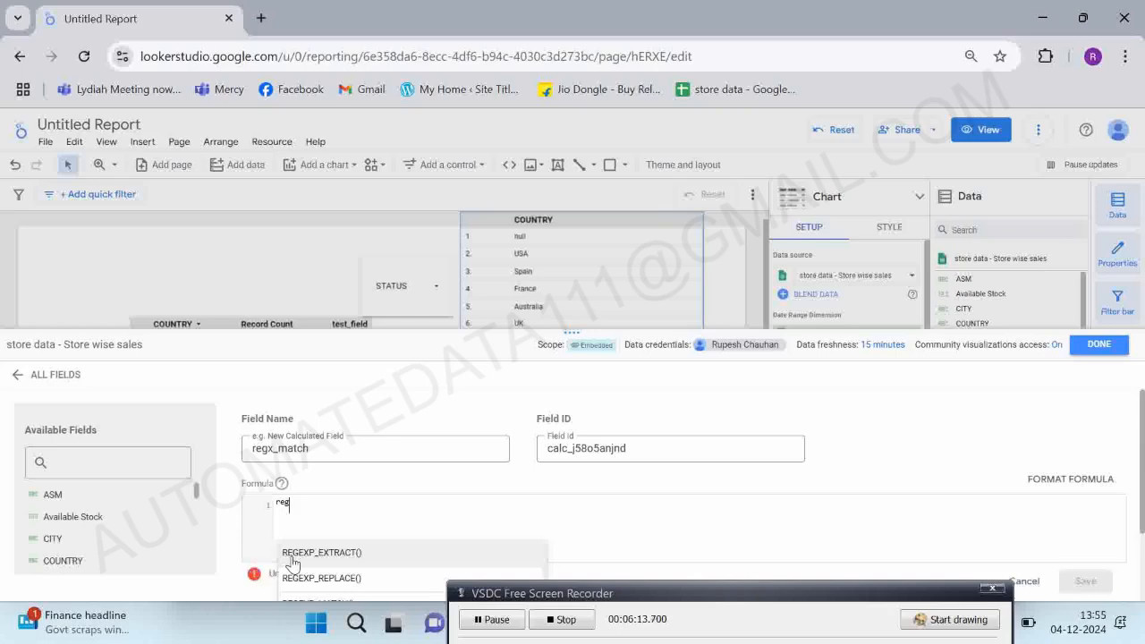
pyautogui.write('exp_m')
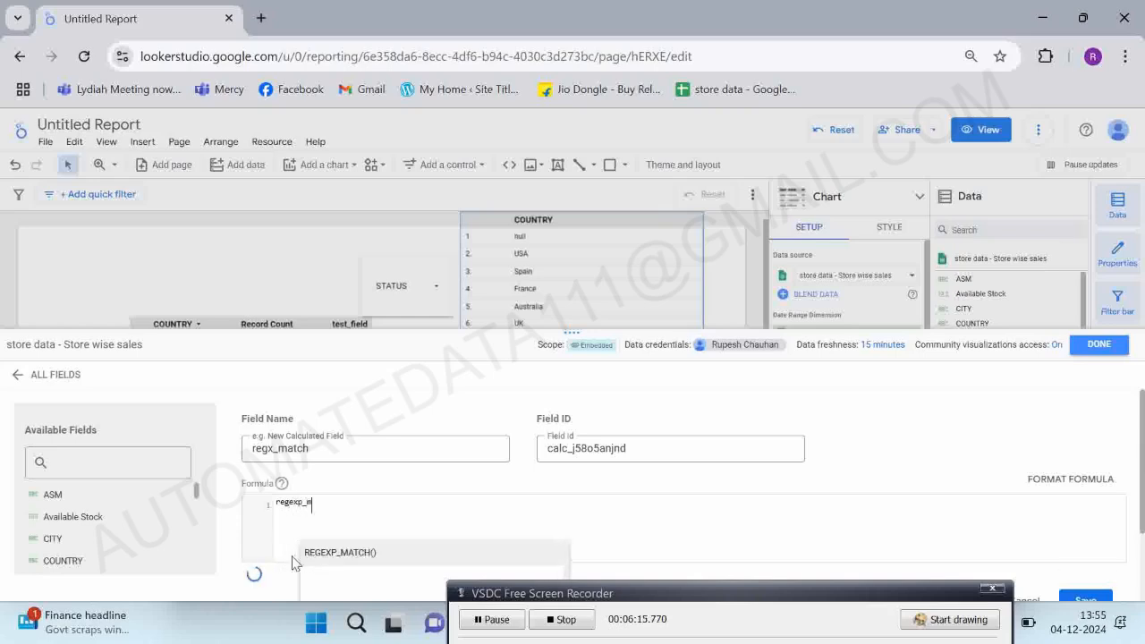
pyautogui.press('Return')
pyautogui.write('count')
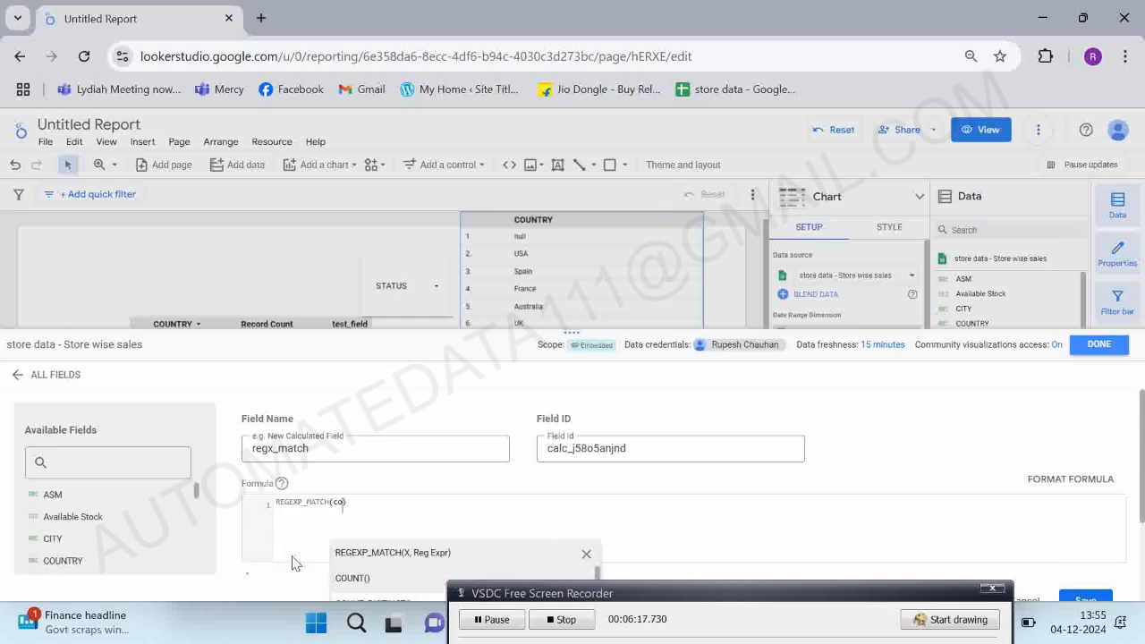
pyautogui.write('ry')
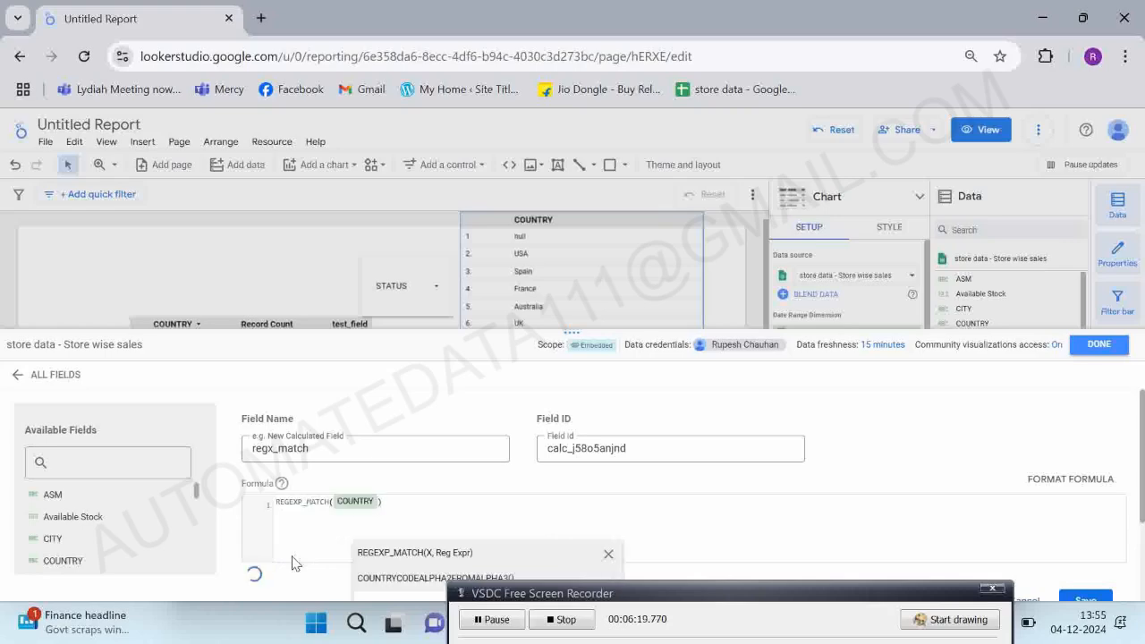
pyautogui.write(",'")
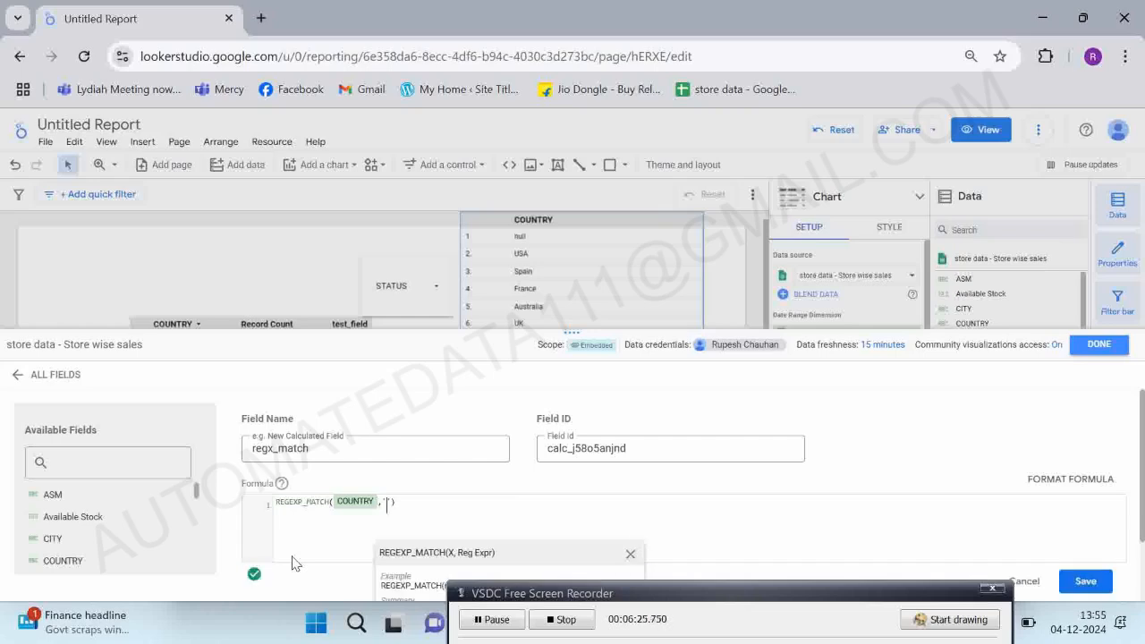
pyautogui.write('st')
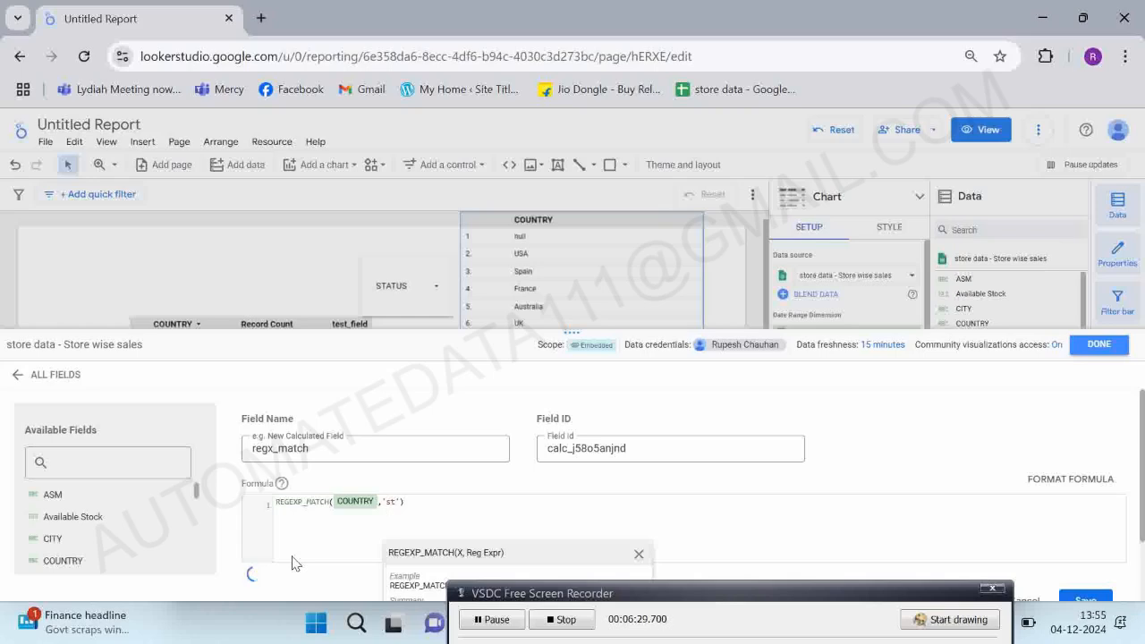
pyautogui.write('.*st.*')
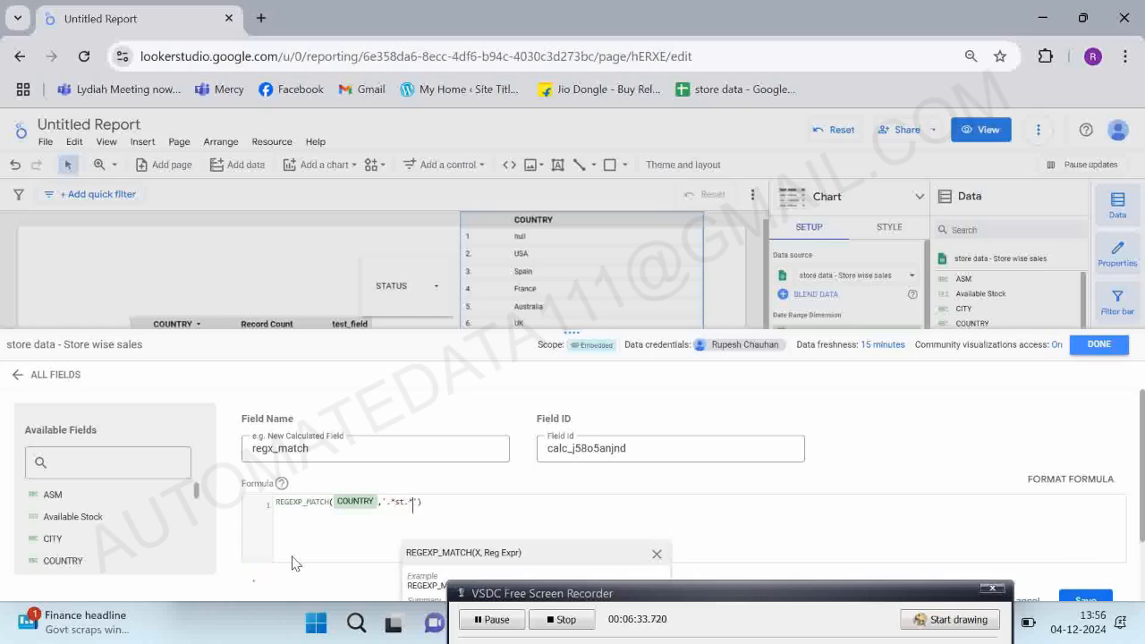
# Try to save the calculated field as regx_match, and rename it regx_match_ss.
pyautogui.click(1076, 594)
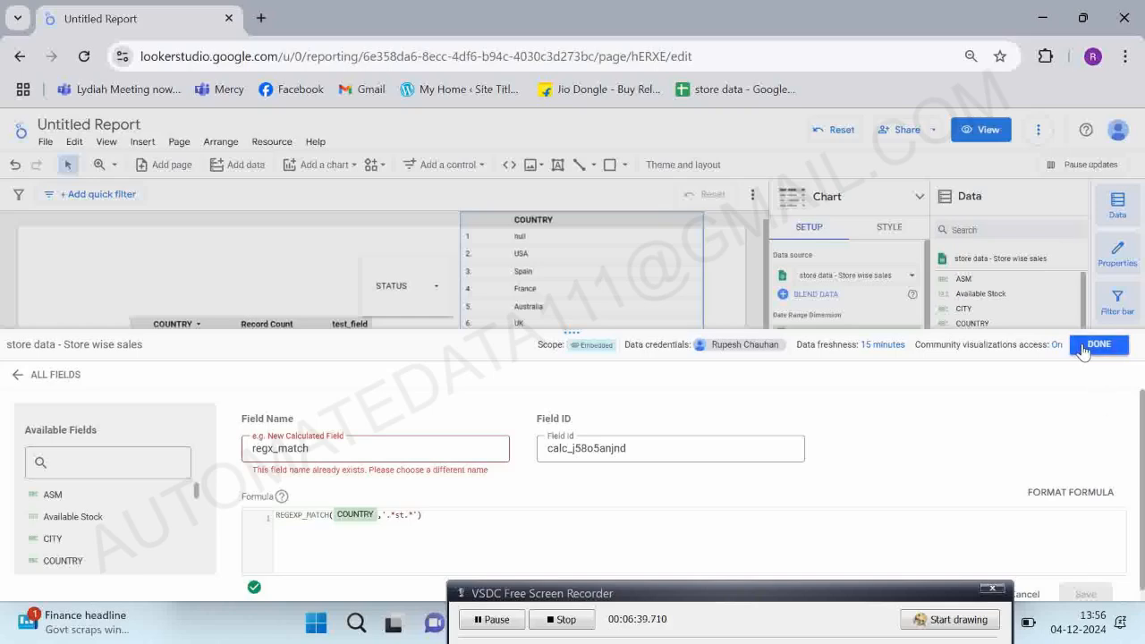
pyautogui.click(361, 453)
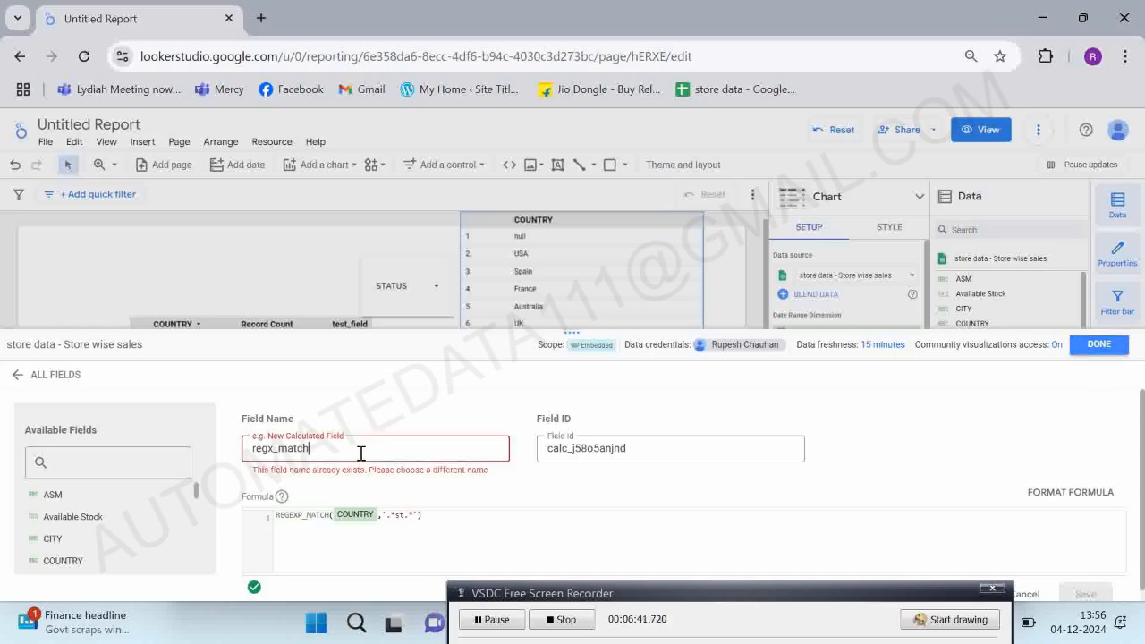
pyautogui.write('_ss')
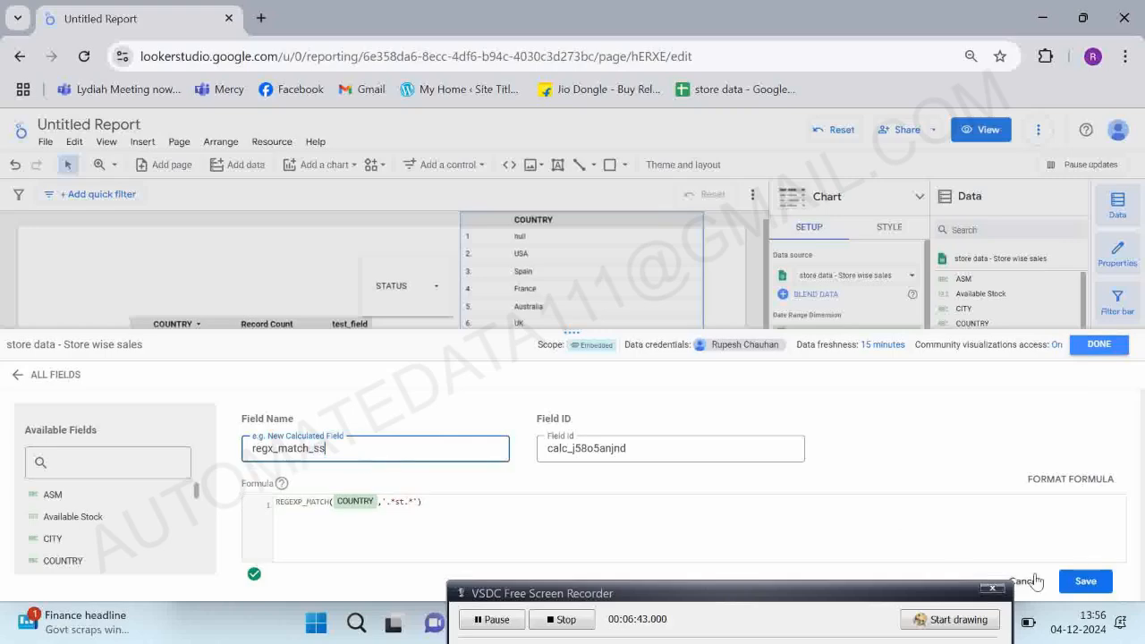
# Save the regx_match_ss calculated field and close the field editor.
pyautogui.click(1082, 582)
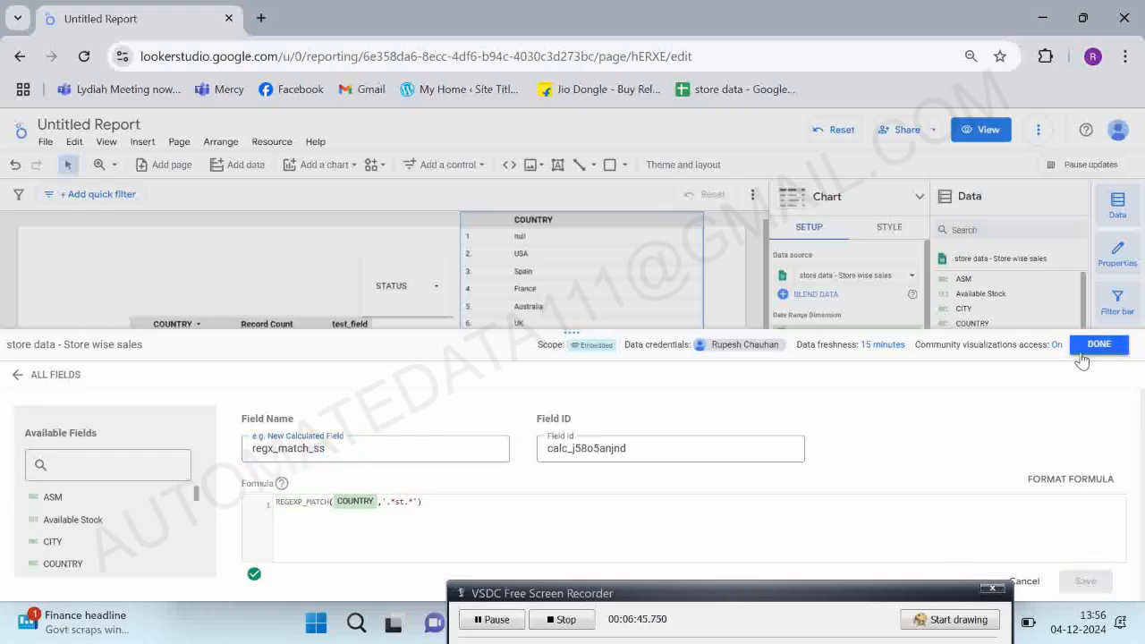
pyautogui.click(1082, 351)
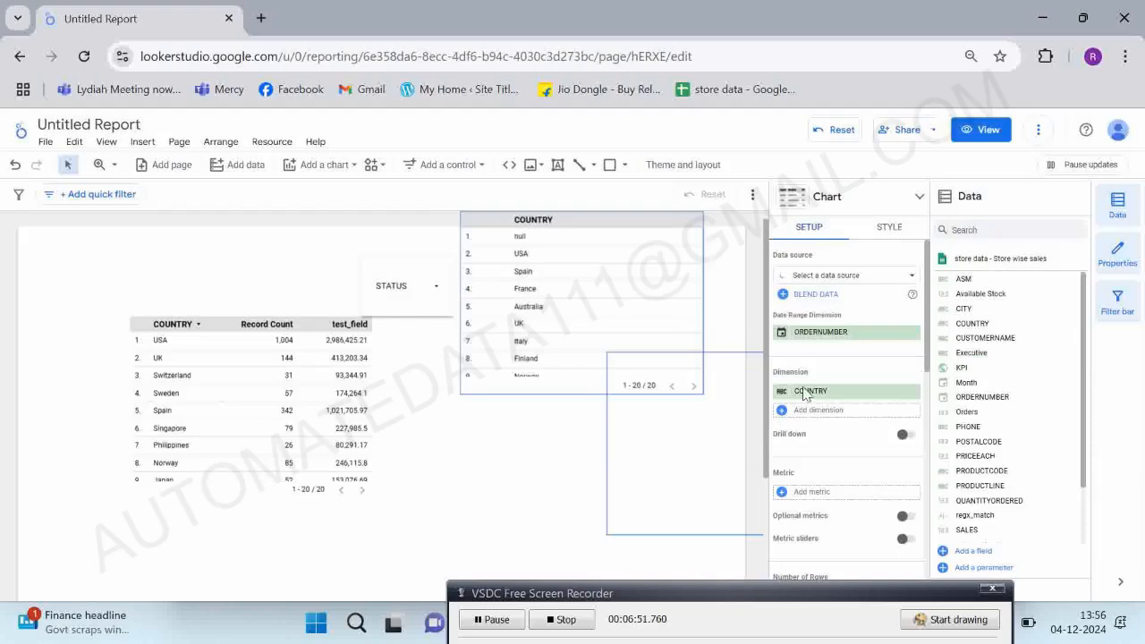
pyautogui.click(781, 412)
pyautogui.write('reg')
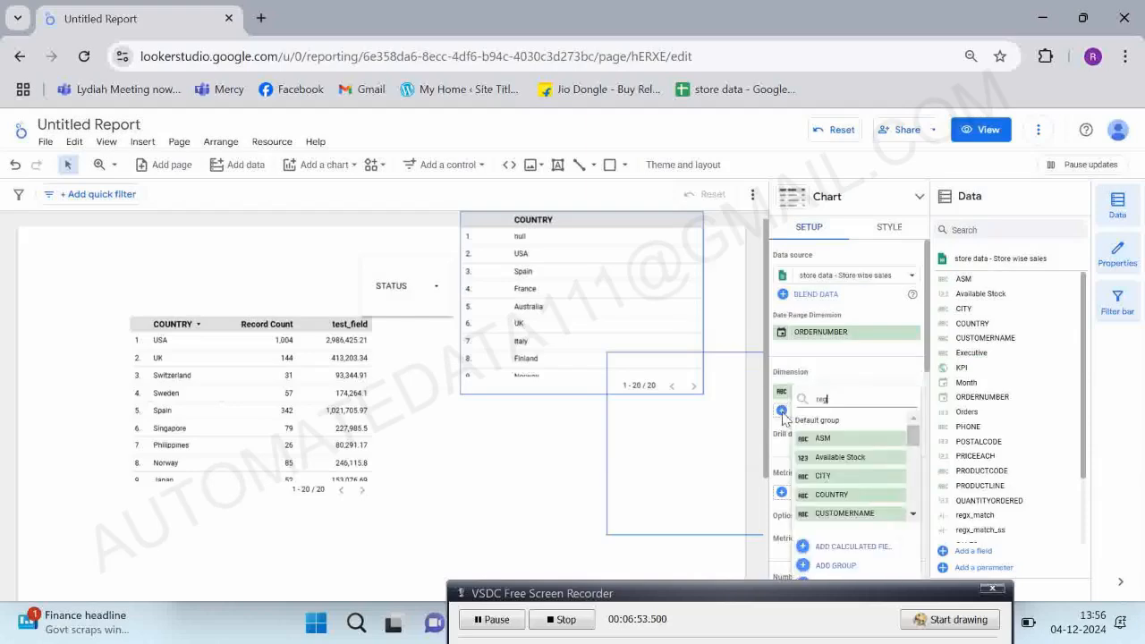
pyautogui.press('BackSpace')
pyautogui.press('BackSpace')
pyautogui.press('BackSpace')
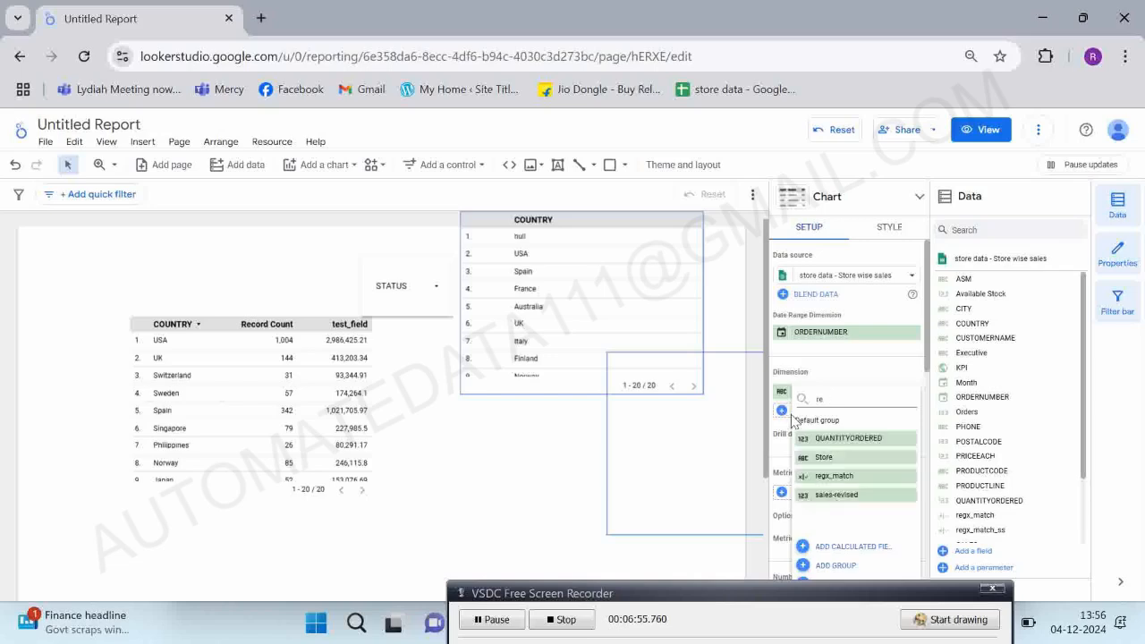
pyautogui.write('ss')
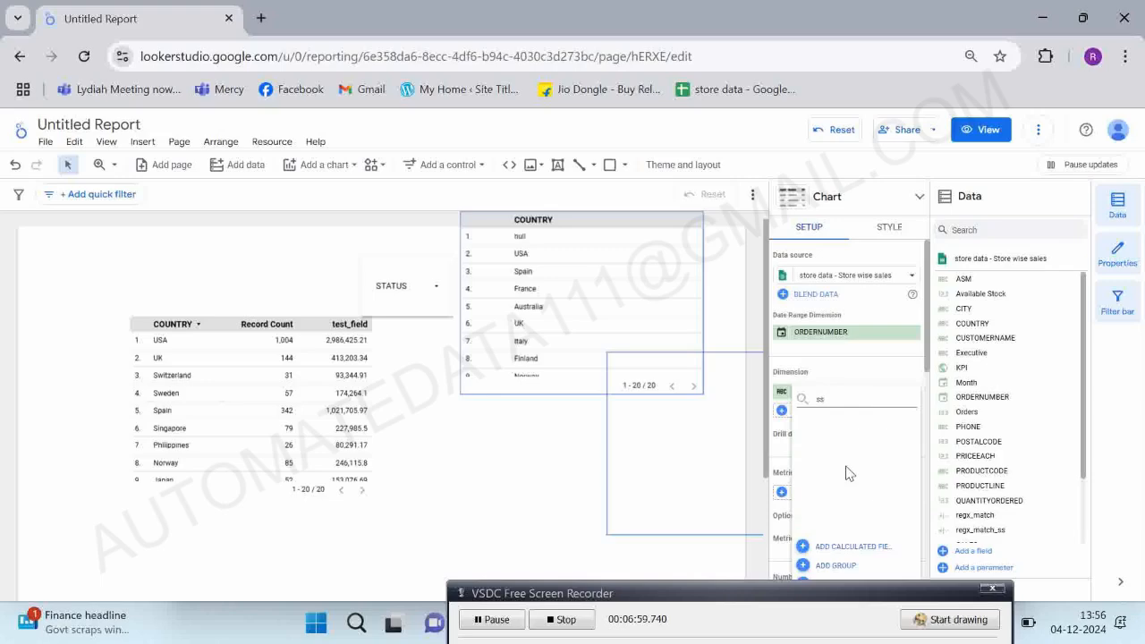
pyautogui.click(995, 241)
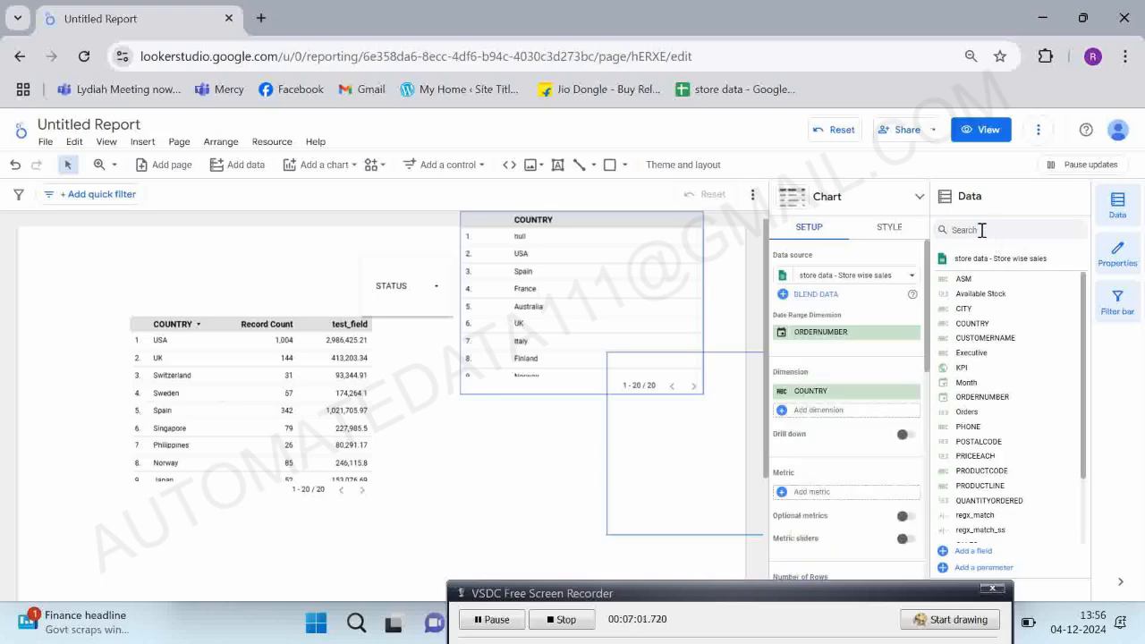
# Search the data fields for ss and add regx_match_ss as a second dimension of the COUNTRY table.
pyautogui.click(981, 230)
pyautogui.write('ss')
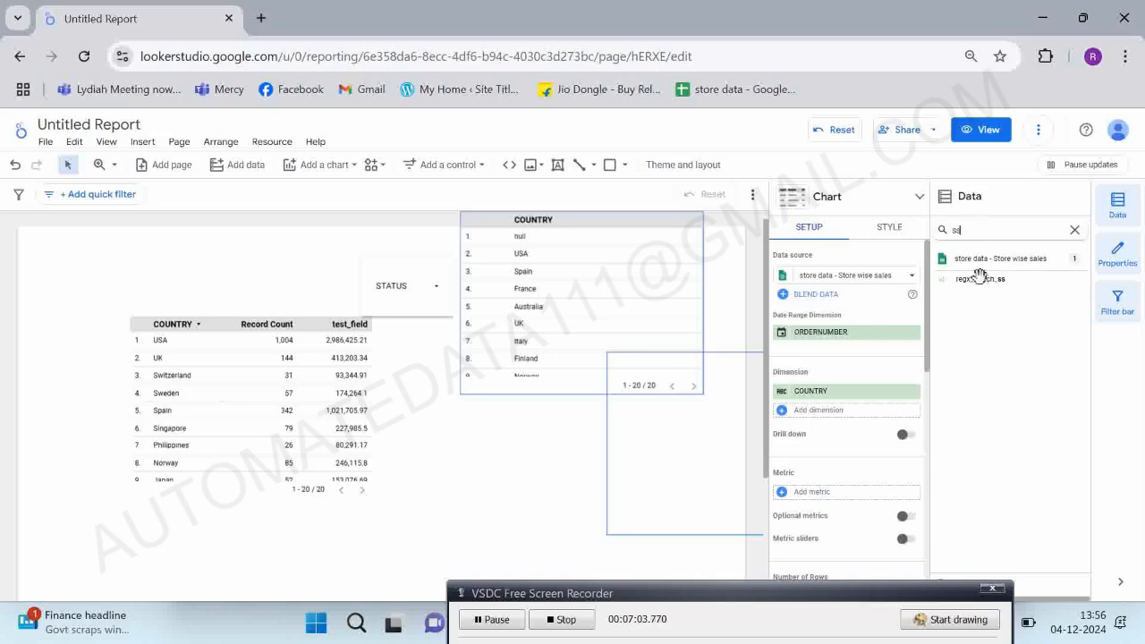
pyautogui.moveTo(980, 281); pyautogui.dragTo(816, 422)
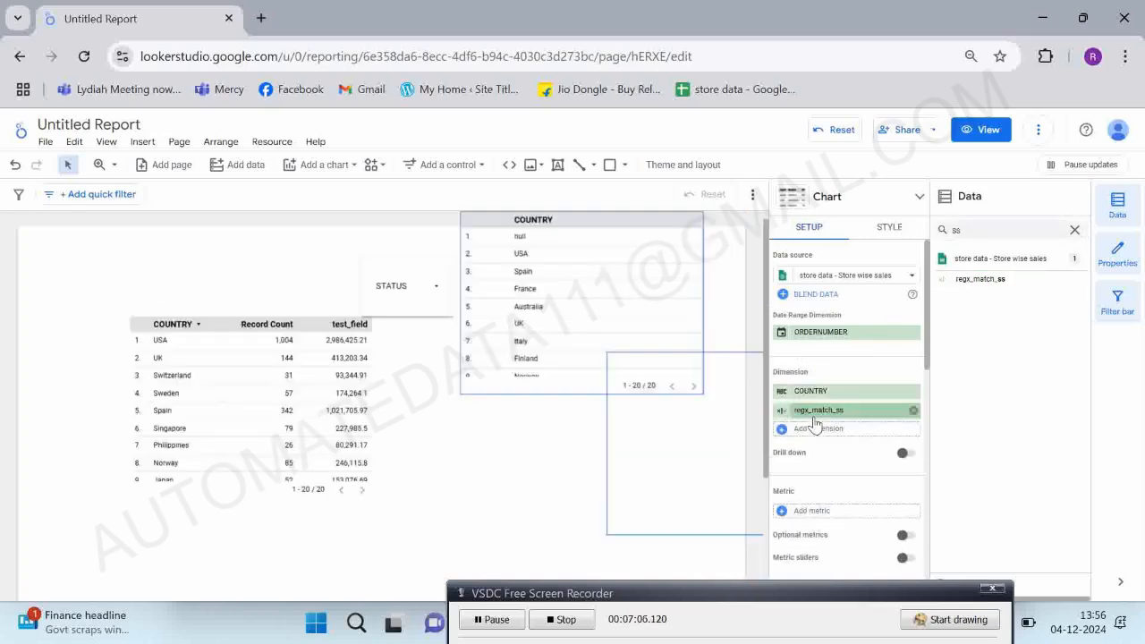
pyautogui.click(650, 508)
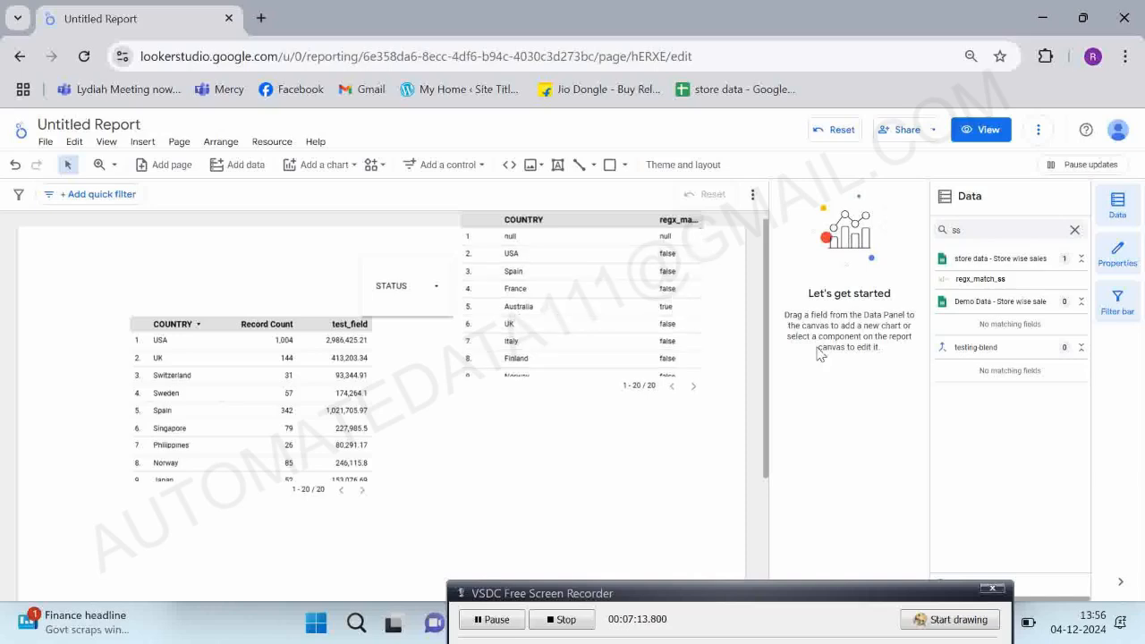
# Change the regx_match_ss formula to REGEXP_MATCH(COUNTRY,'.*A$') and update the field.
pyautogui.click(939, 282)
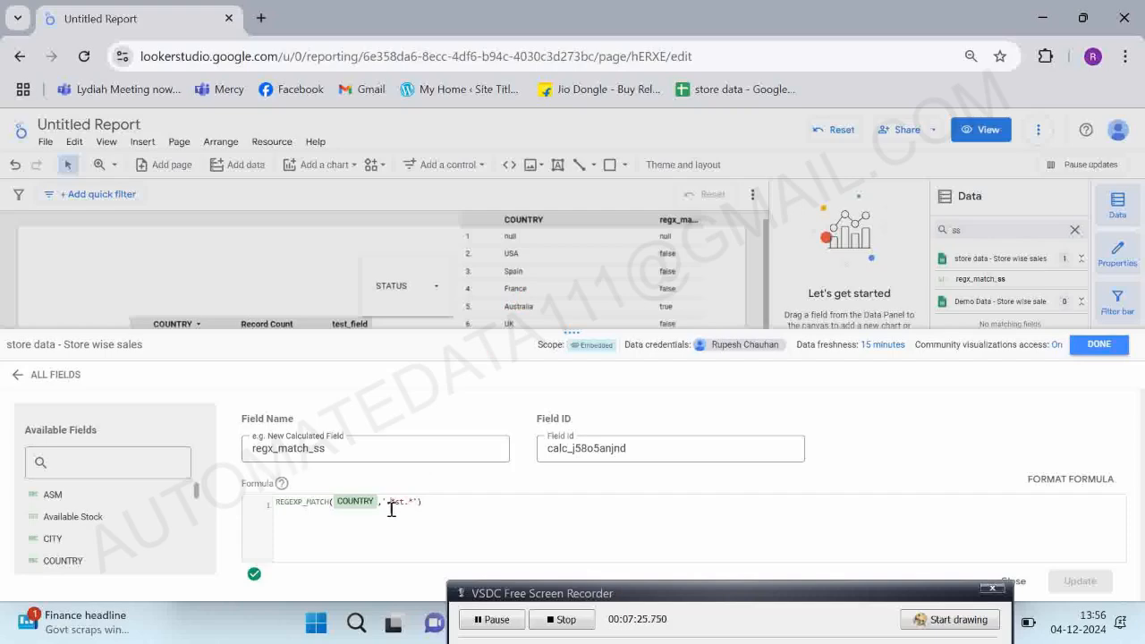
pyautogui.hotkey('shift', 'Right')
pyautogui.hotkey('shift', 'Right')
pyautogui.hotkey('shift', 'Right')
pyautogui.hotkey('shift', 'Right')
pyautogui.hotkey('shift', 'Right')
pyautogui.write('.e')
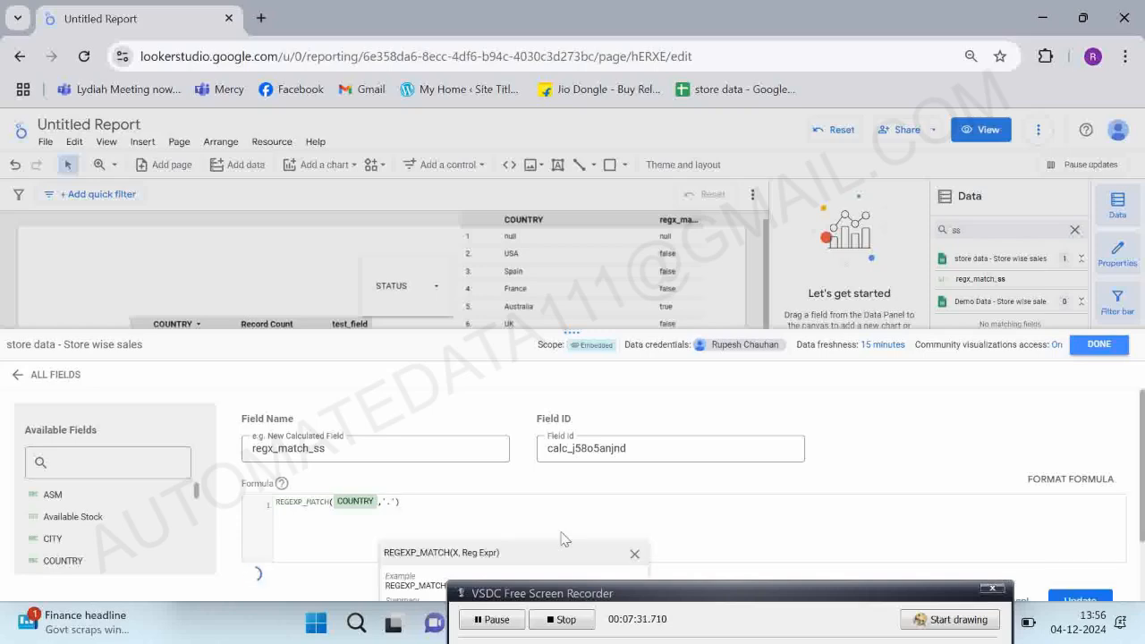
pyautogui.press('BackSpace')
pyautogui.write('*')
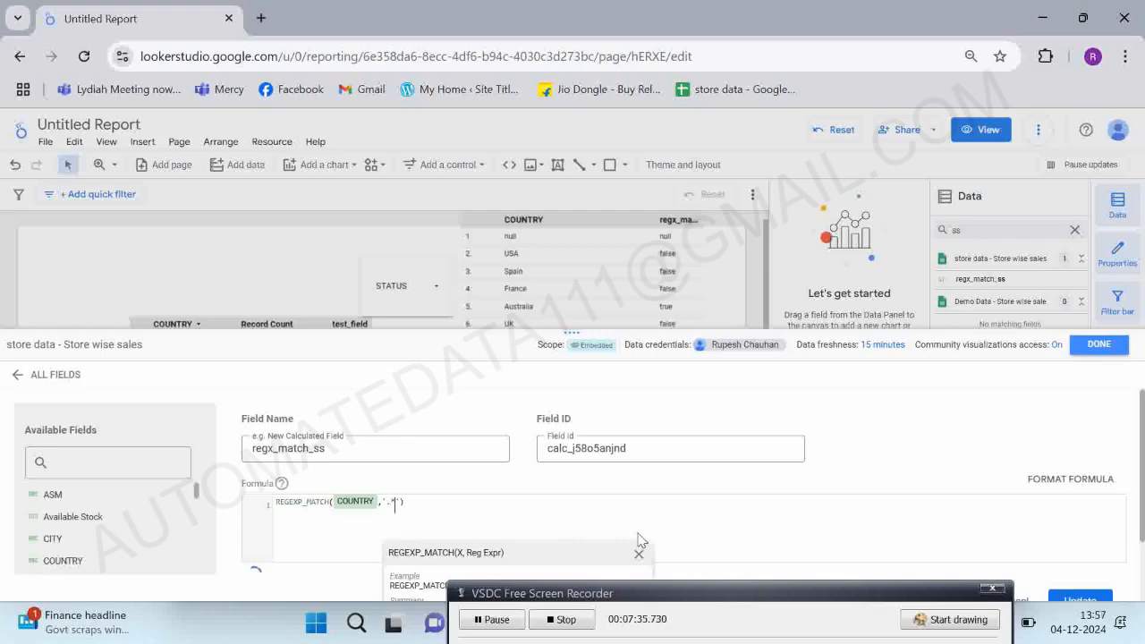
pyautogui.press('BackSpace')
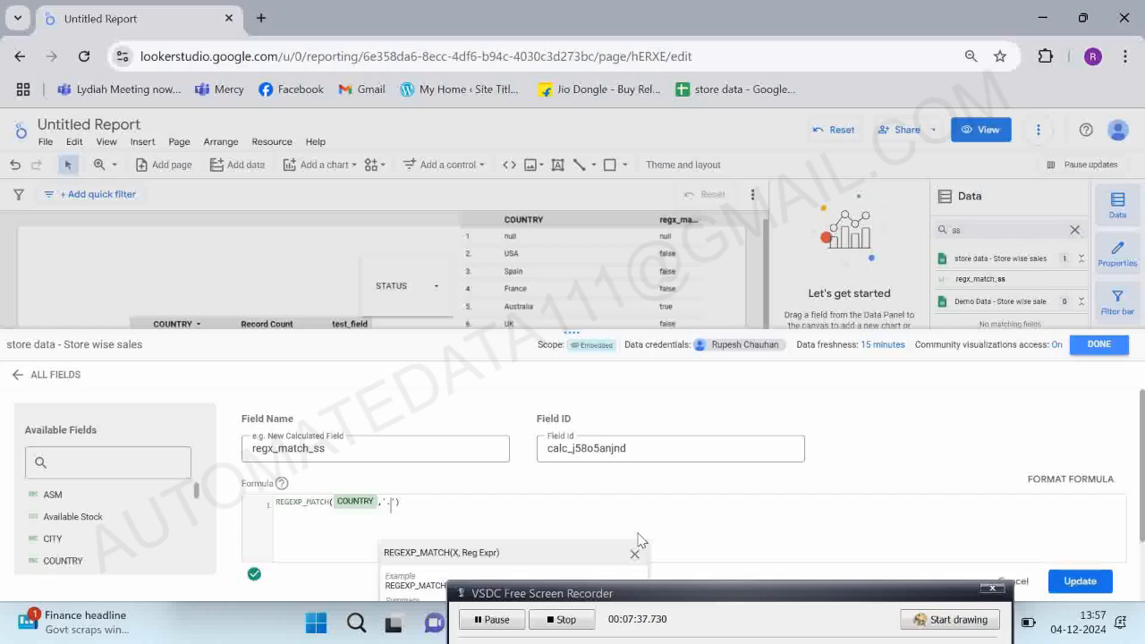
pyautogui.write('A')
pyautogui.press('BackSpace')
pyautogui.write('*')
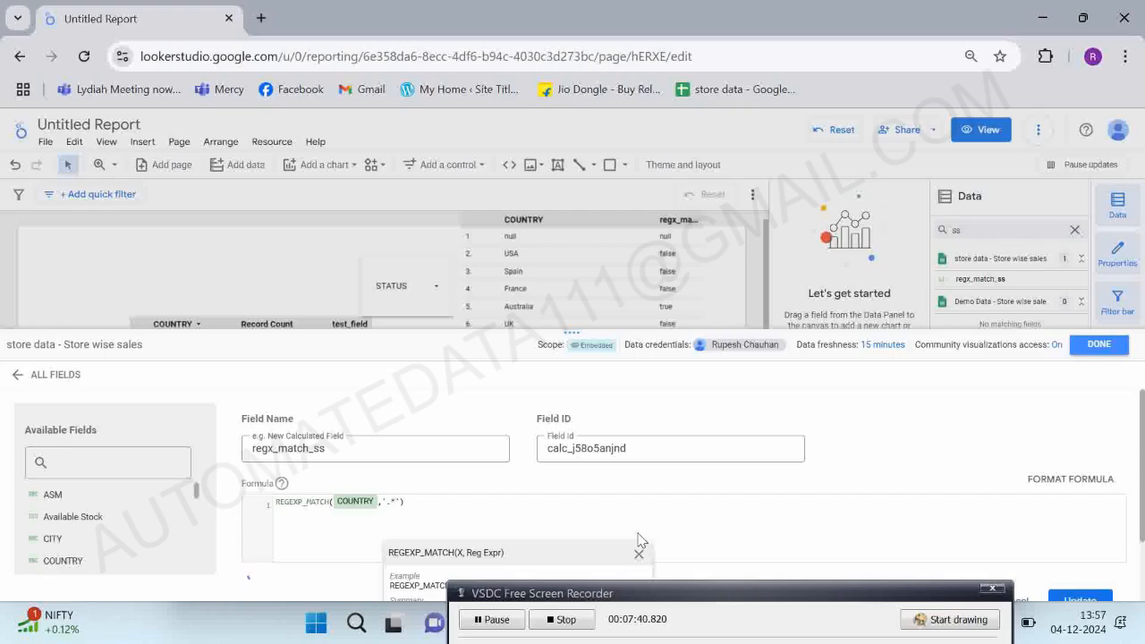
pyautogui.write('A$')
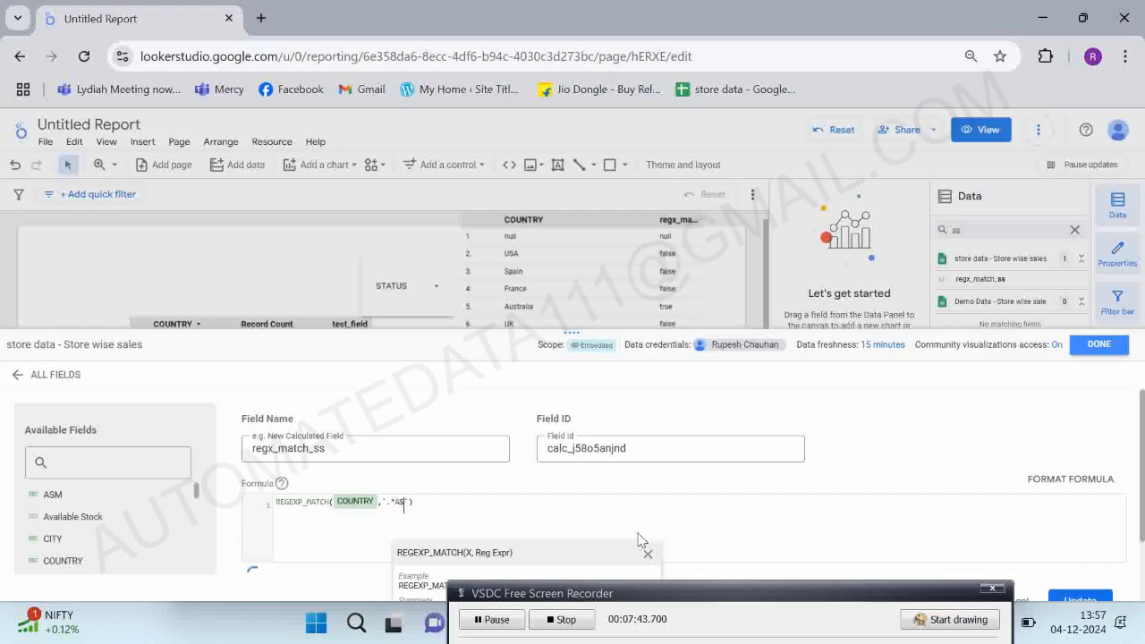
pyautogui.write('S')
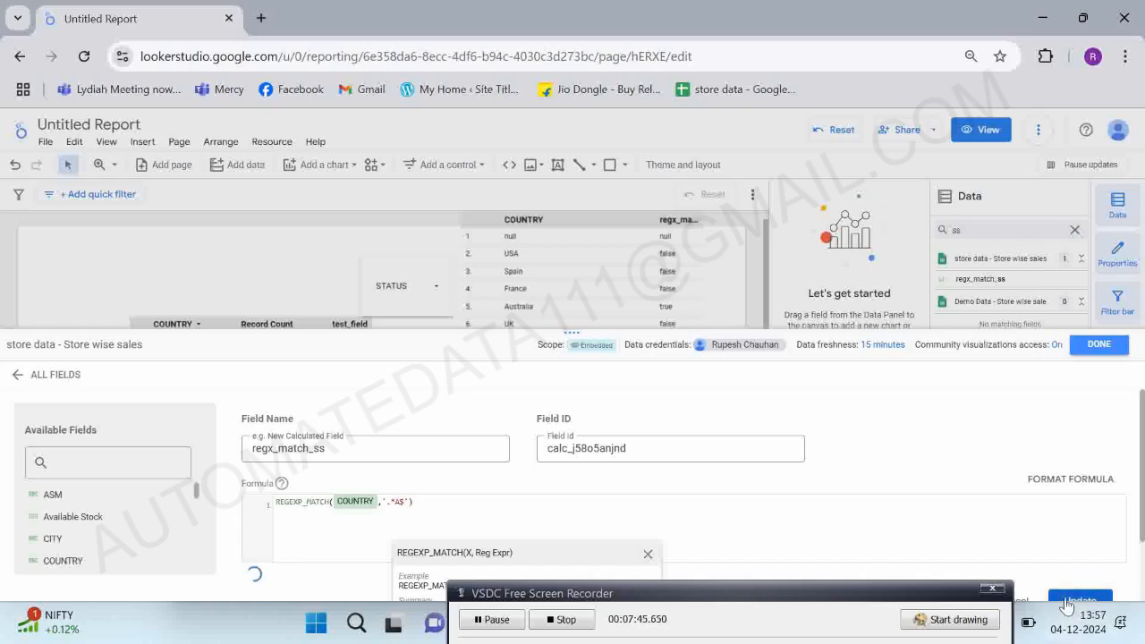
pyautogui.click(1056, 594)
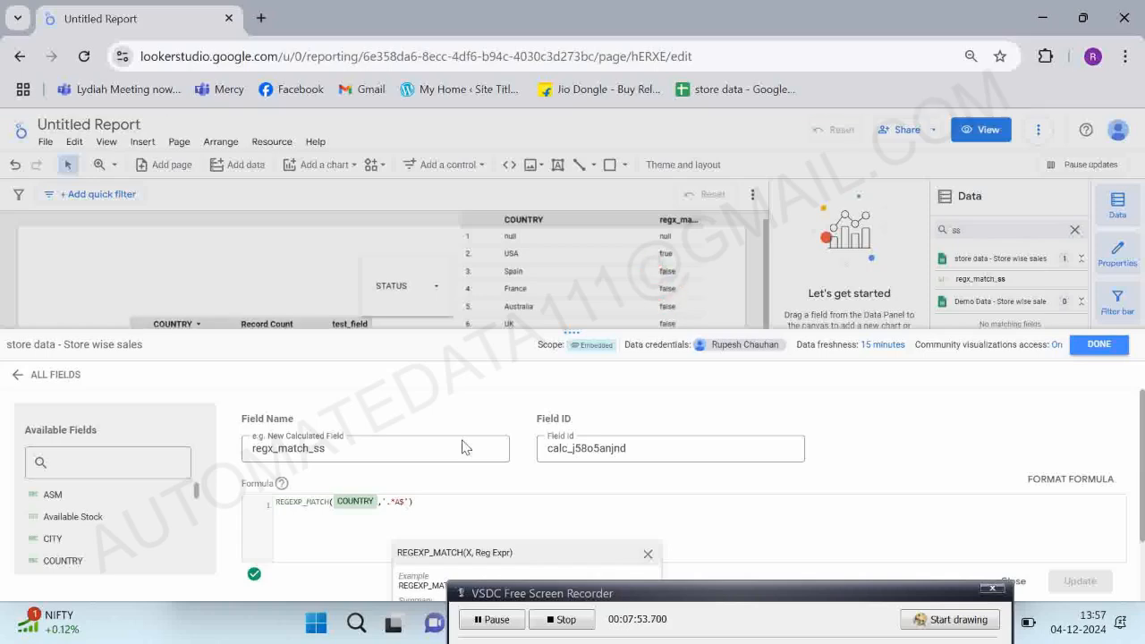
# Change the regx_match_ss formula to REGEXP_MATCH(COUNTRY,'^A.*') and update the field.
pyautogui.press('BackSpace')
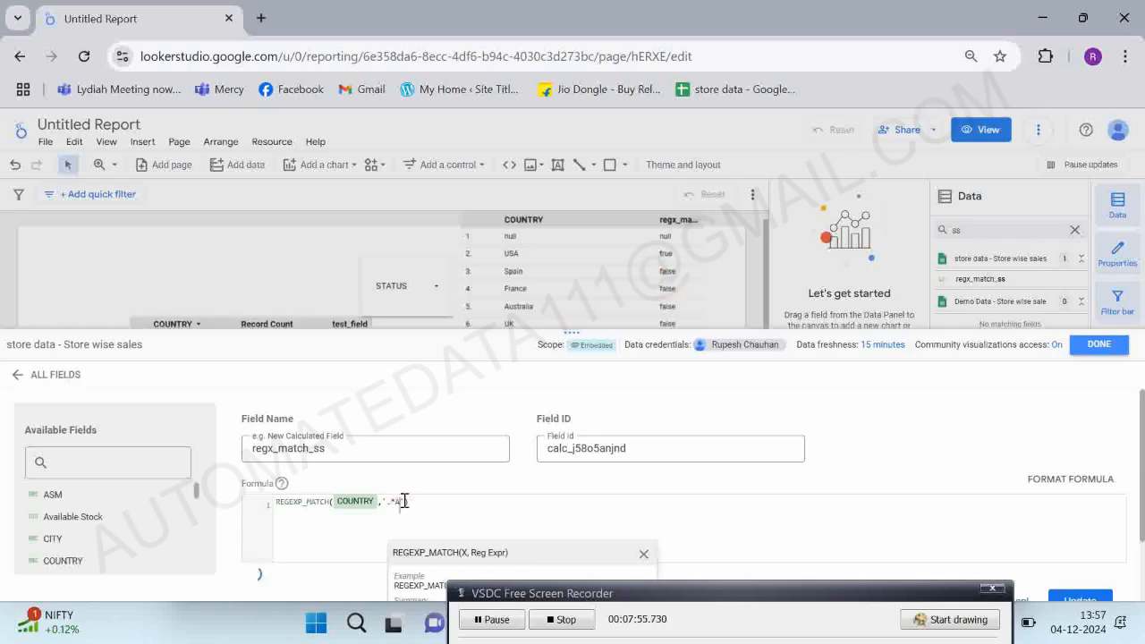
pyautogui.press('BackSpace')
pyautogui.press('BackSpace')
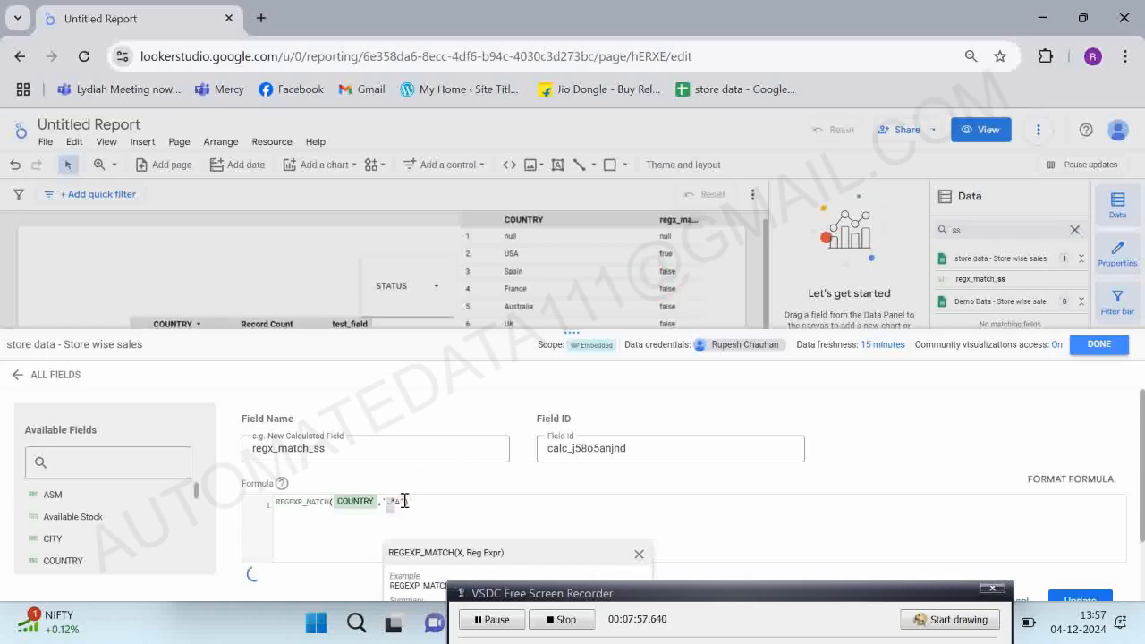
pyautogui.write('.*')
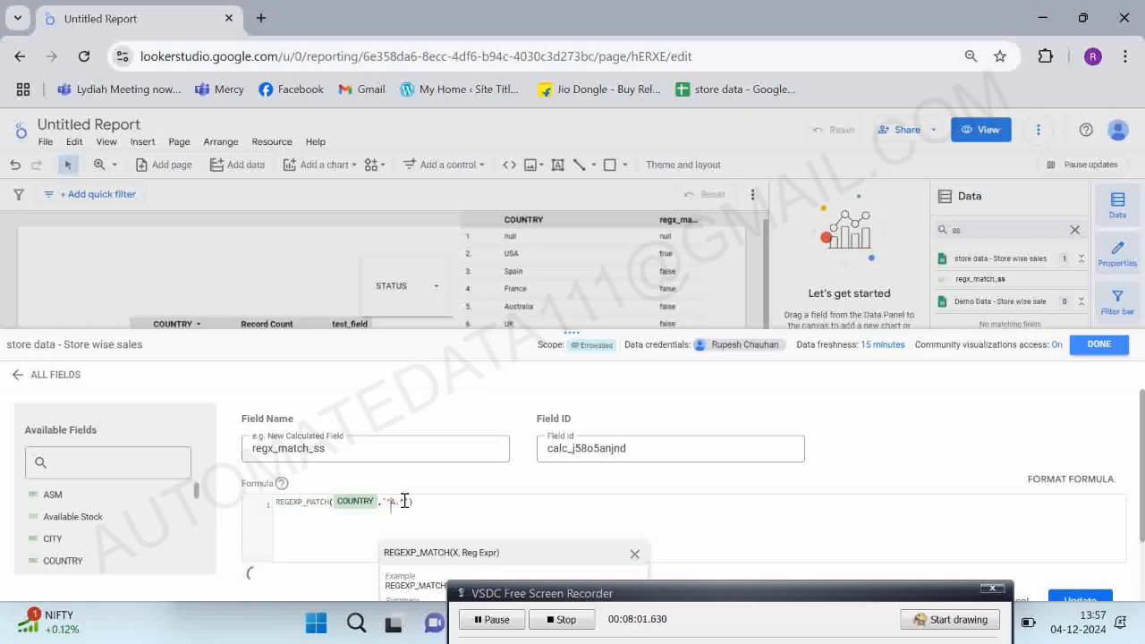
pyautogui.write('^')
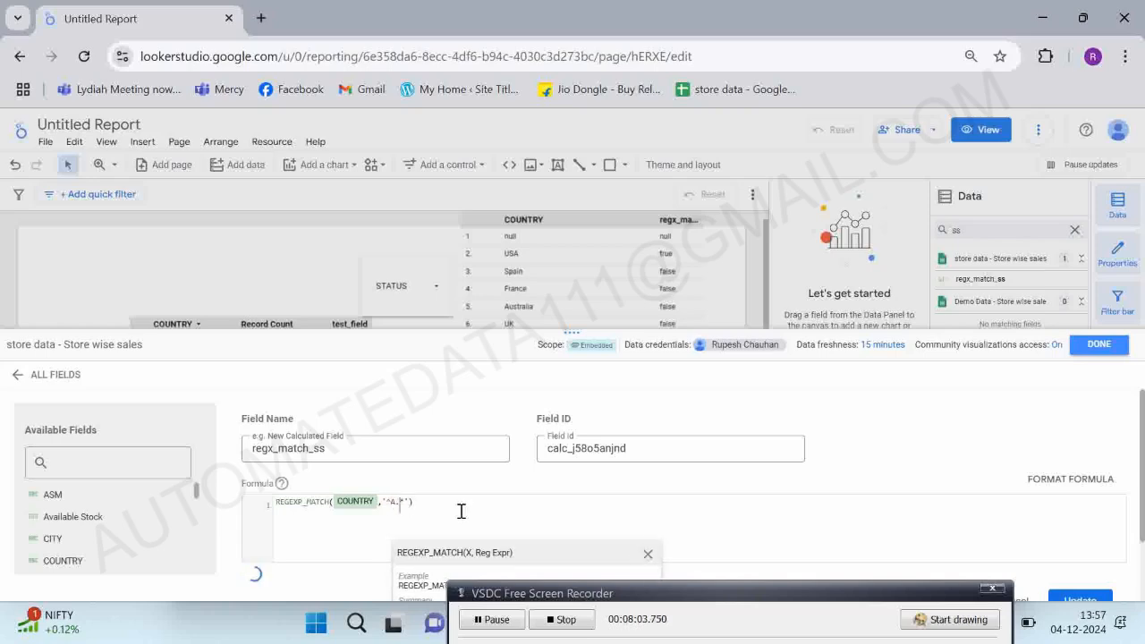
pyautogui.click(1066, 589)
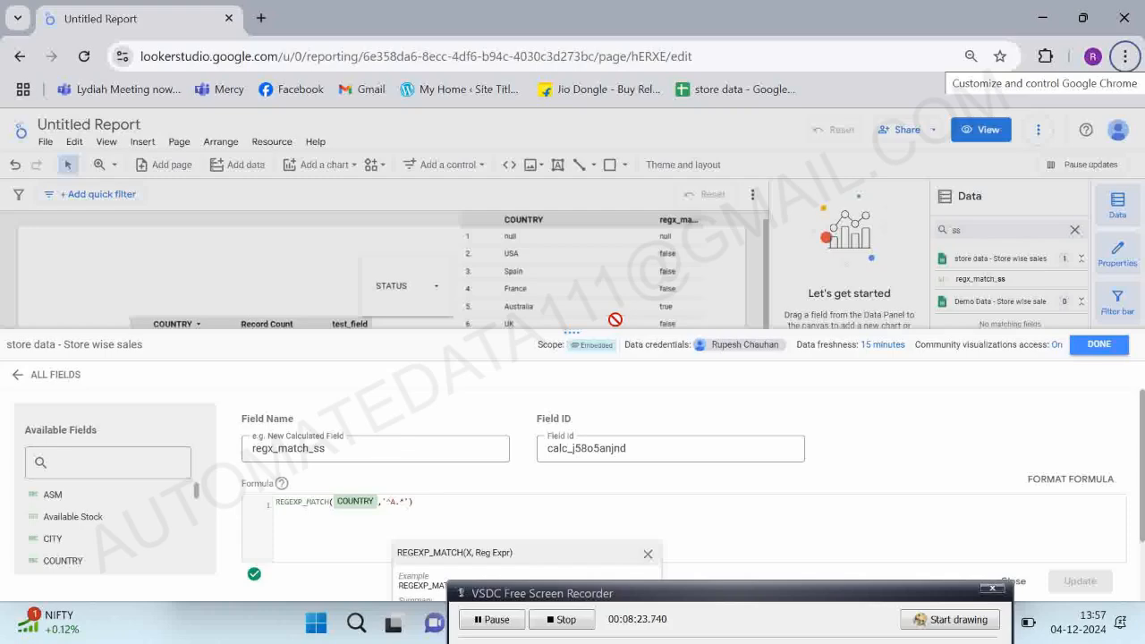
# Switch to the Interview Question notes in Notepad and review the list of interview questions.
pyautogui.hotkey('alt', 'Tab')
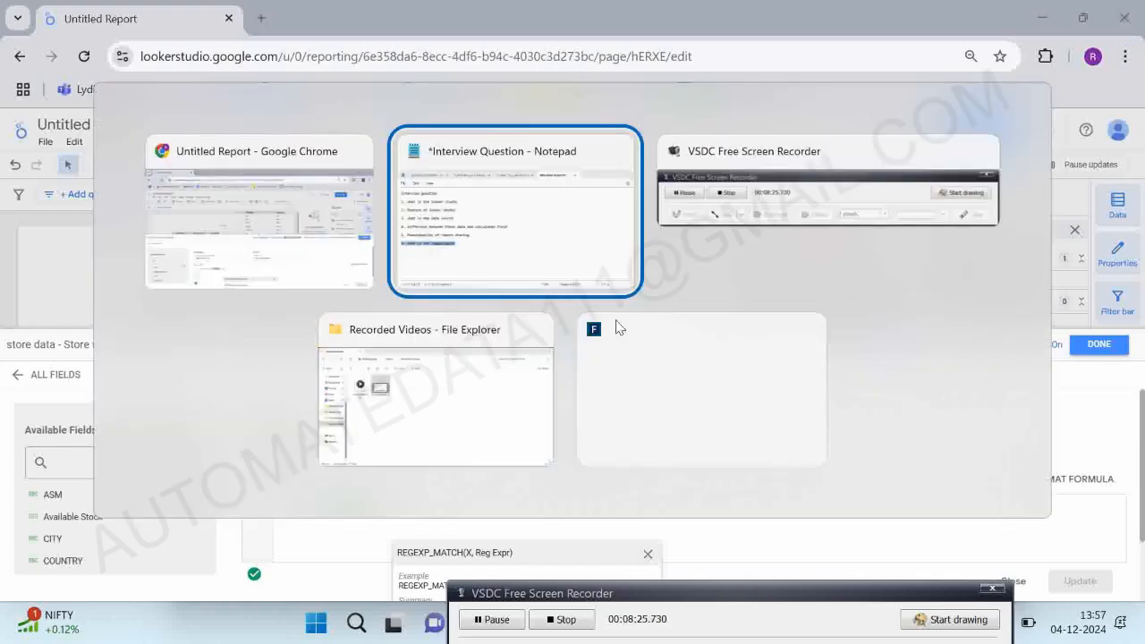
pyautogui.press('Right')
pyautogui.press('Return')
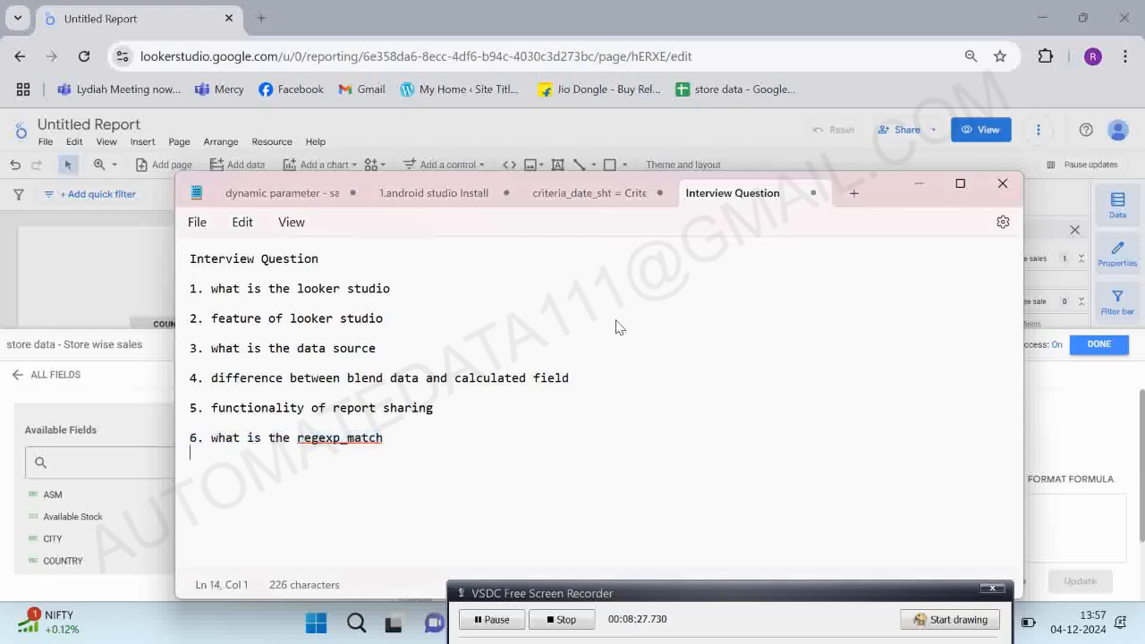
pyautogui.press('Up')
pyautogui.press('Up')
pyautogui.click(543, 620)
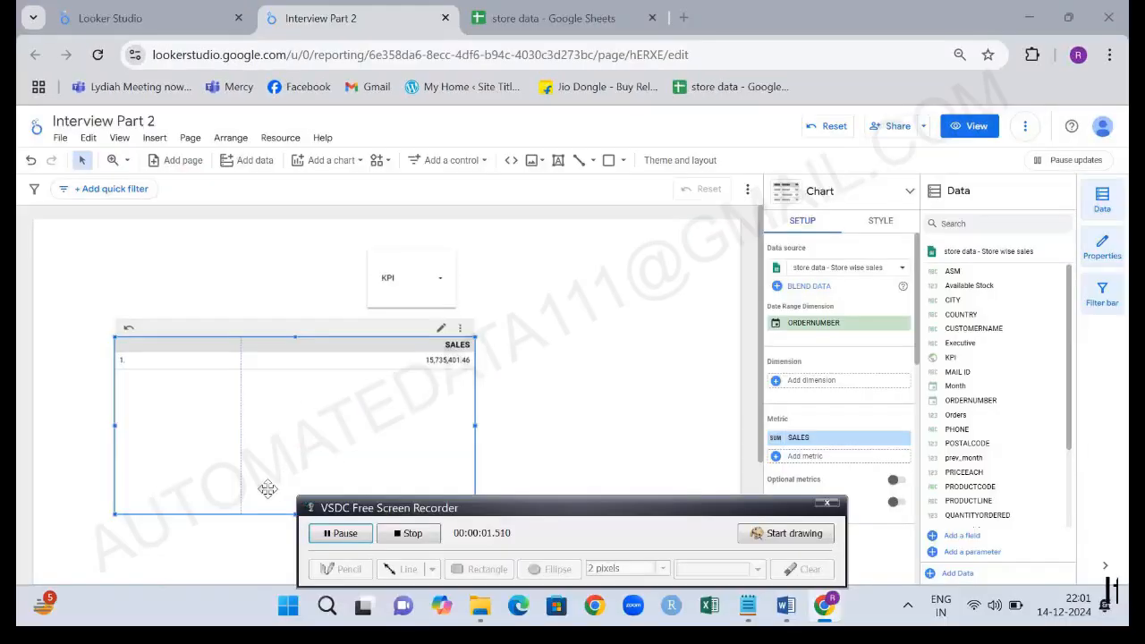
# Switch to LS - Interview Question.docx in Word and read the parameter definition with its Qty, Orders and Sales example.
pyautogui.click(164, 261)
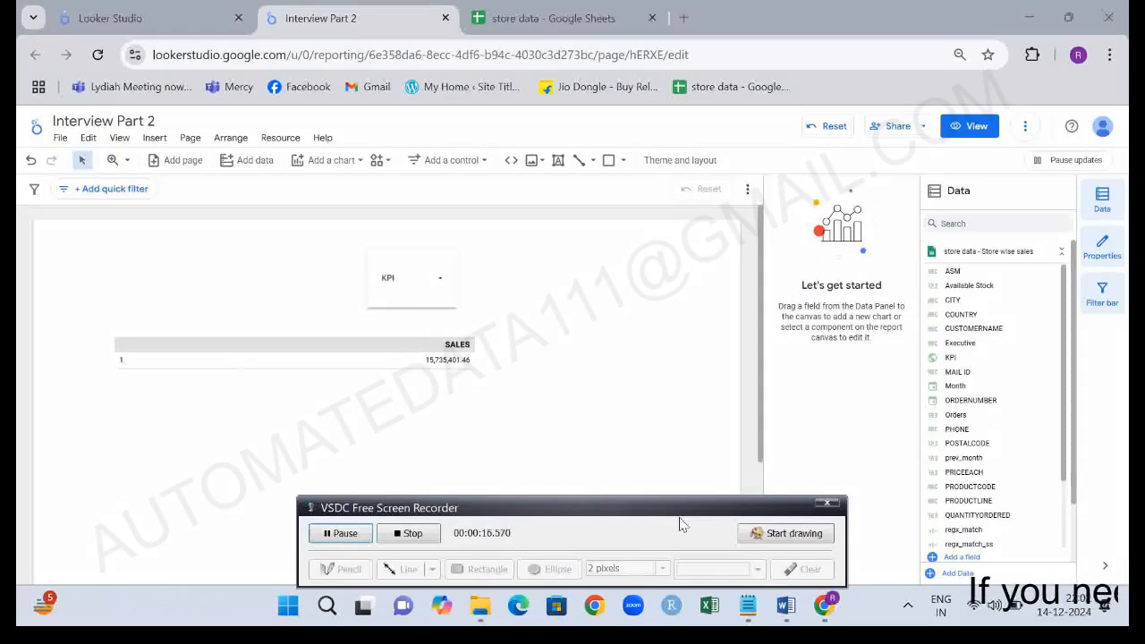
pyautogui.click(785, 611)
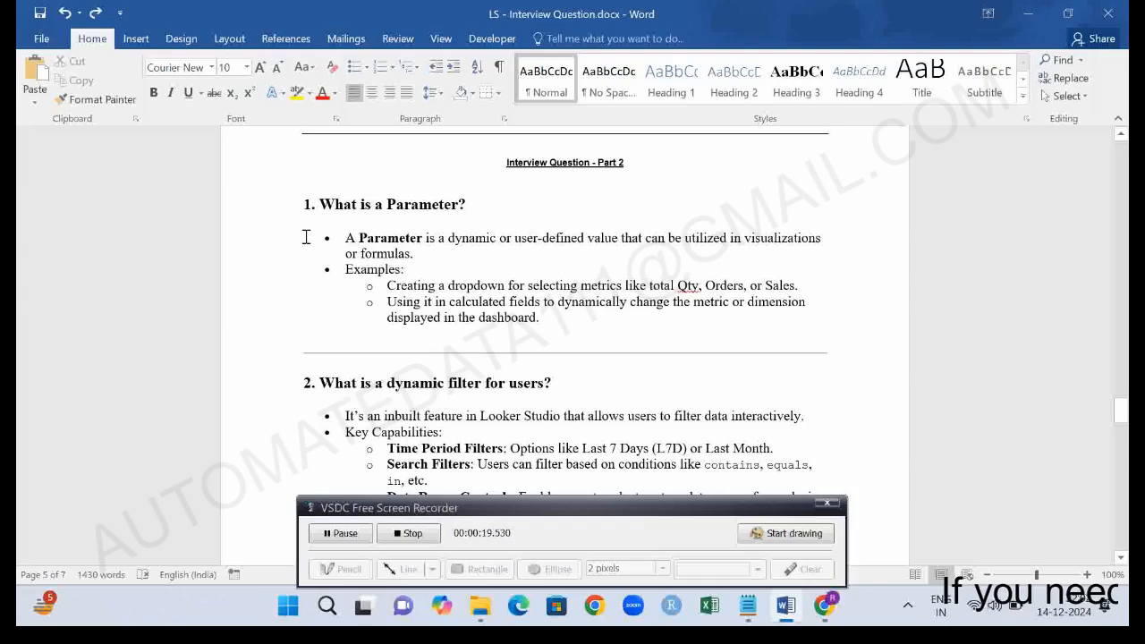
pyautogui.click(324, 211)
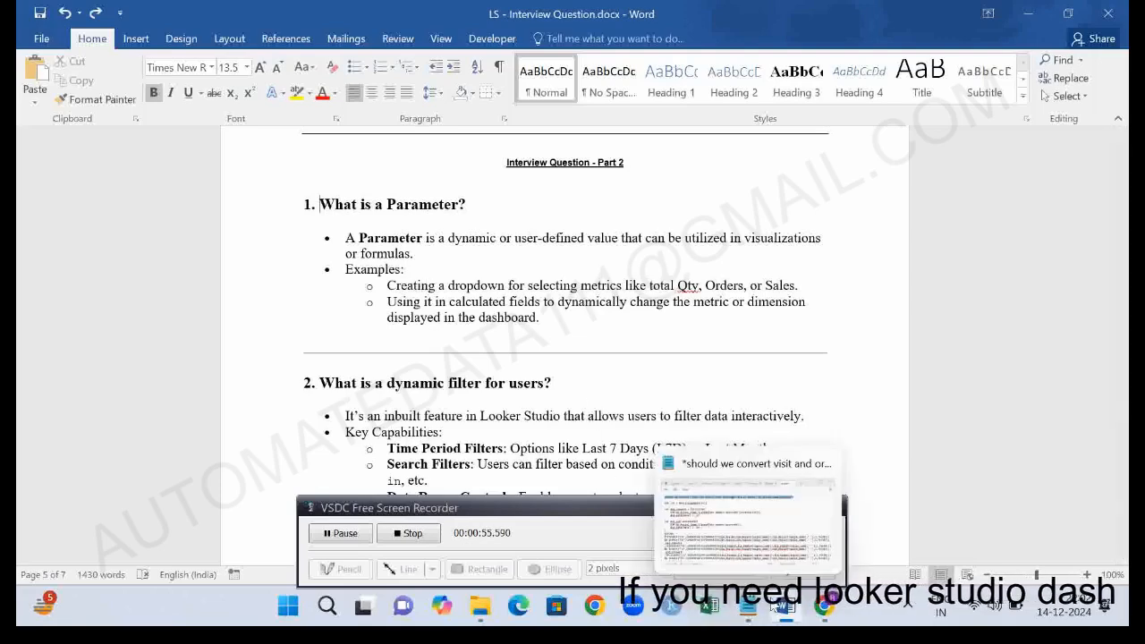
pyautogui.click(532, 284)
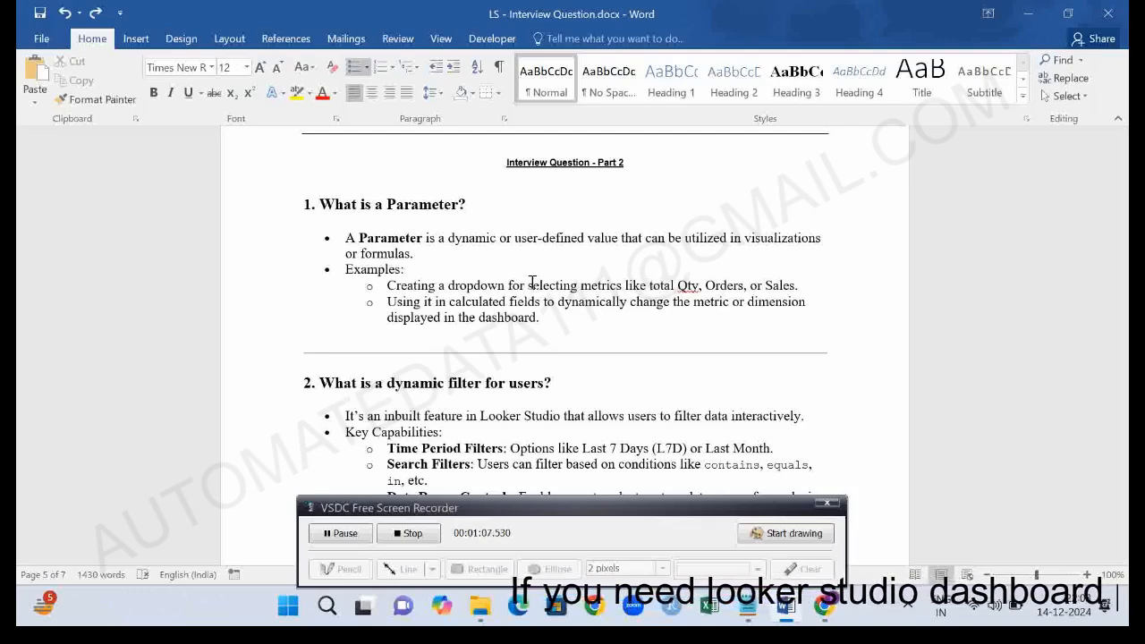
pyautogui.doubleClick(683, 285)
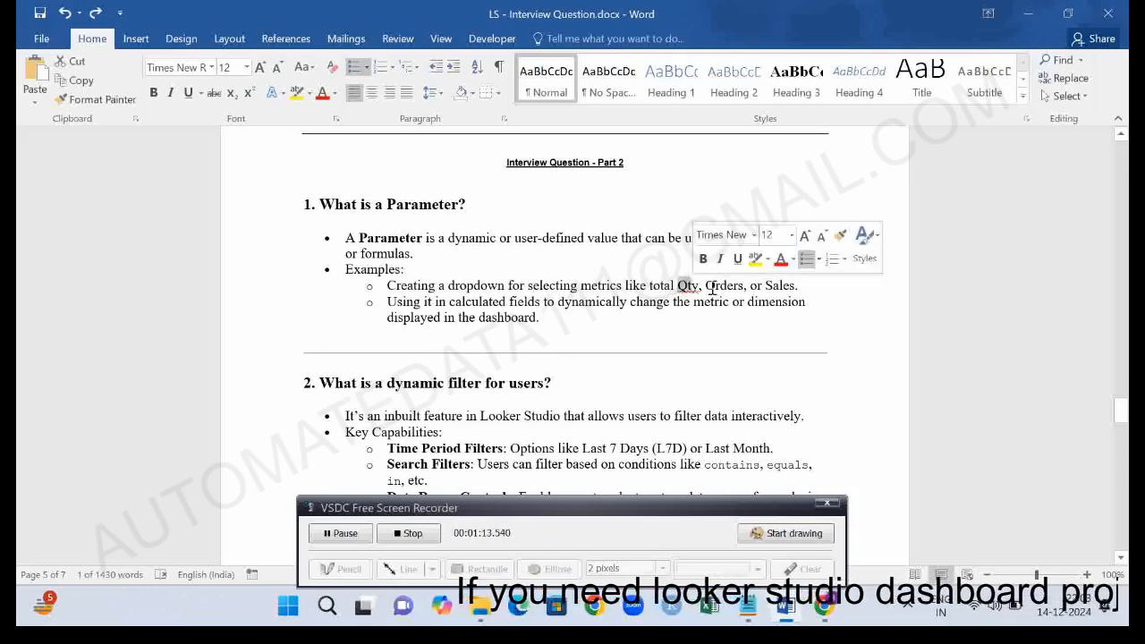
pyautogui.doubleClick(773, 285)
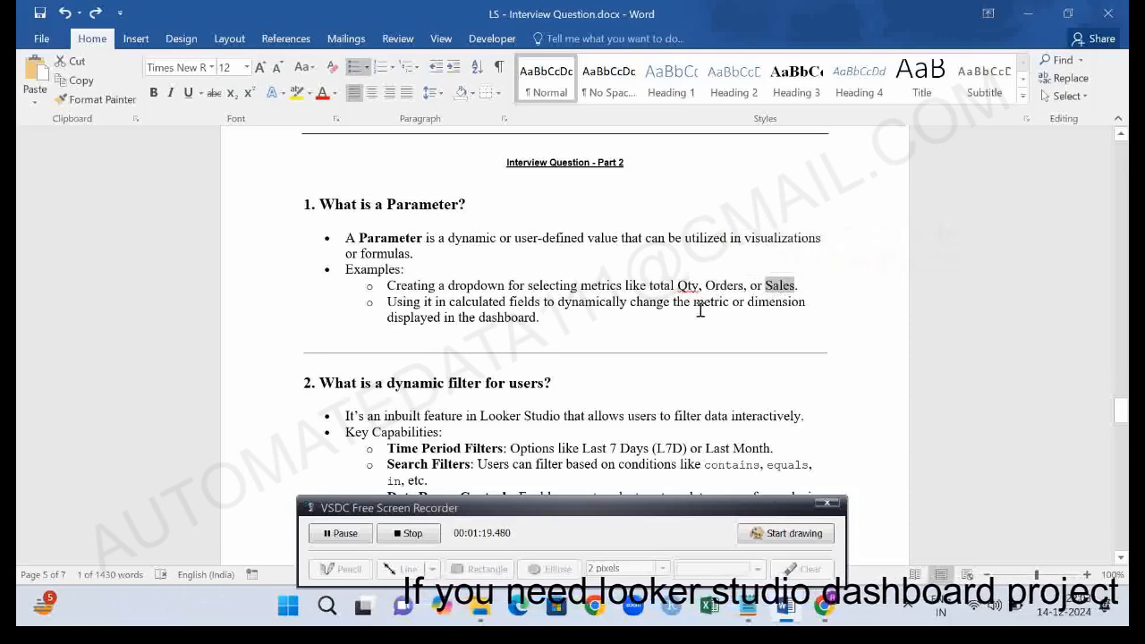
pyautogui.doubleClick(722, 286)
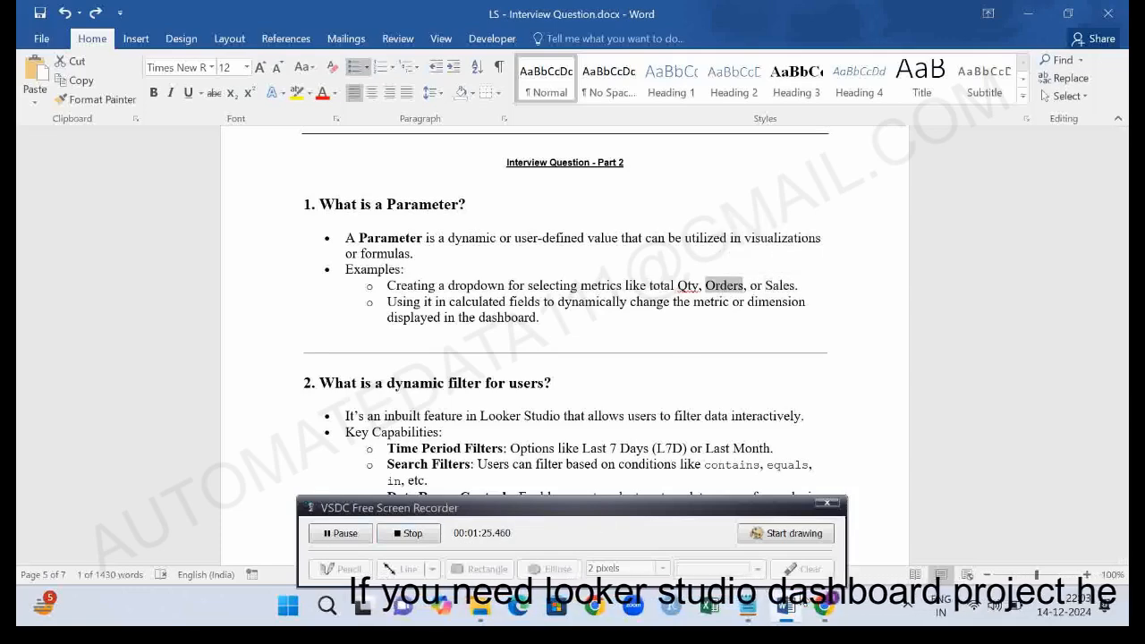
# Return to the Interview Part 2 report in Looker Studio and examine the store data fields for Orders, QUANTITYORDERED and SALES.
pyautogui.hotkey('alt', 'Tab')
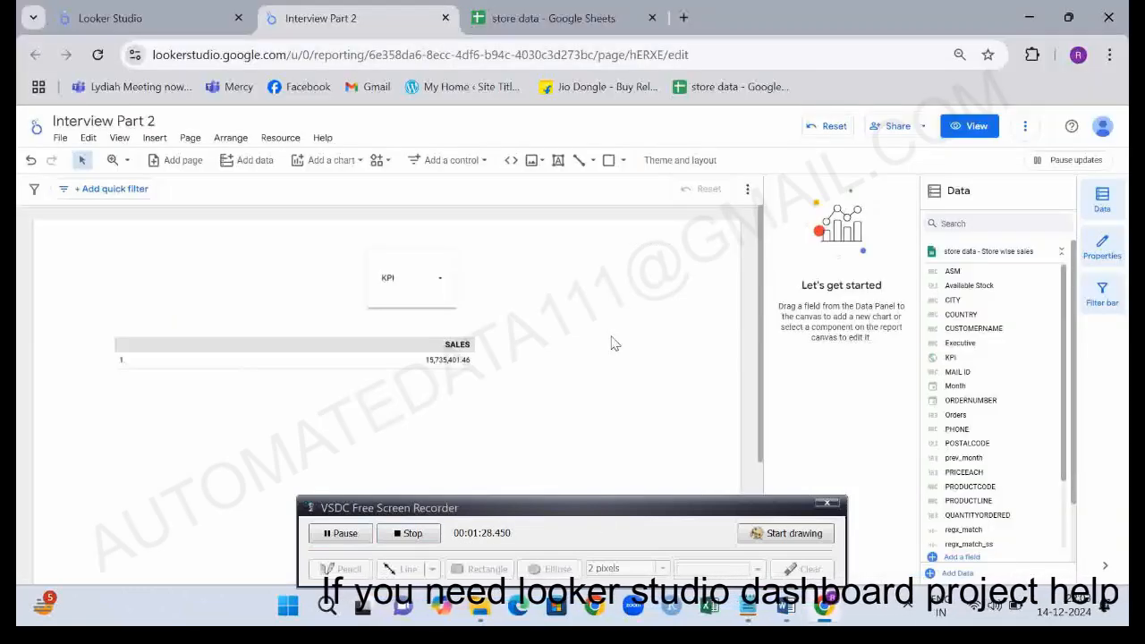
pyautogui.click(554, 503)
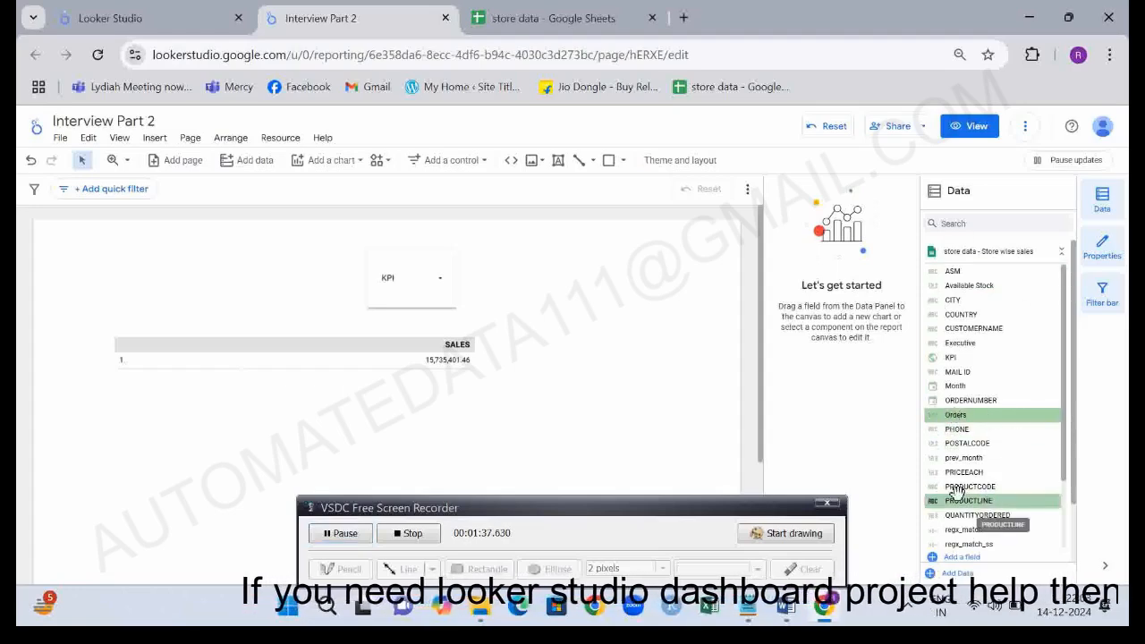
pyautogui.scroll(-2, 951, 483)
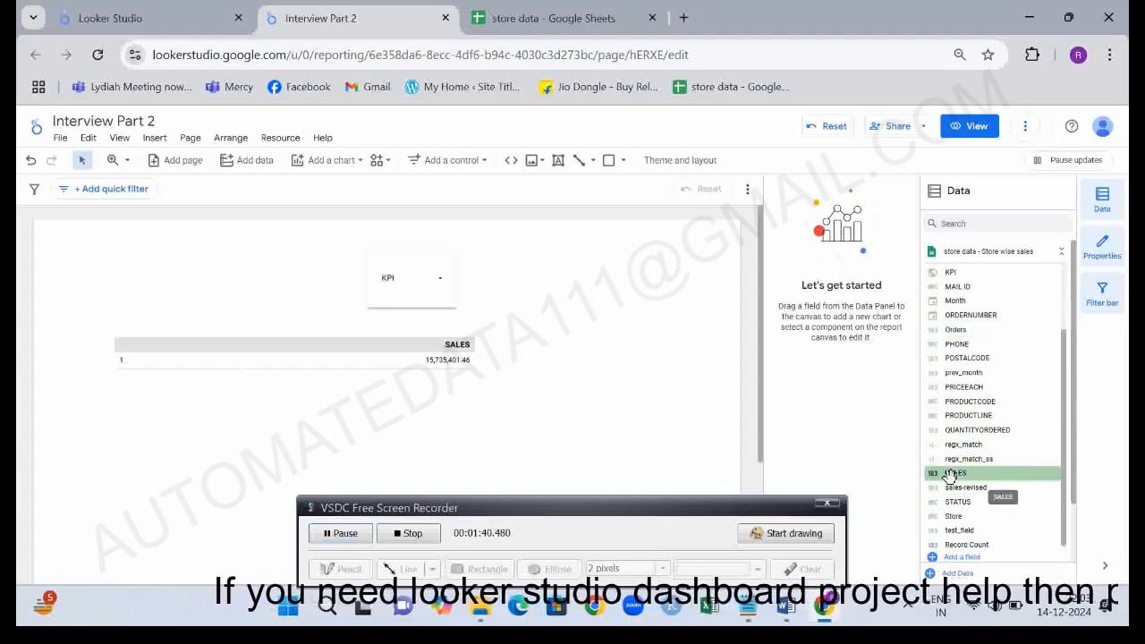
# Start a new parameter named dynamic kpi in the store data source, using the Text data type.
pyautogui.scroll(1, 949, 474)
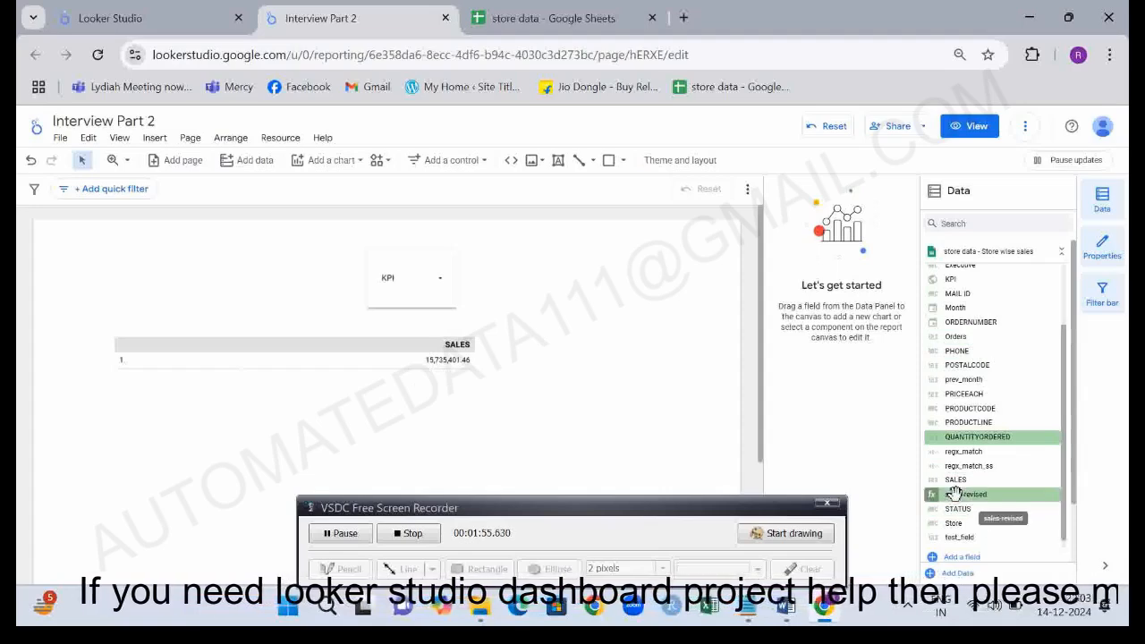
pyautogui.click(434, 377)
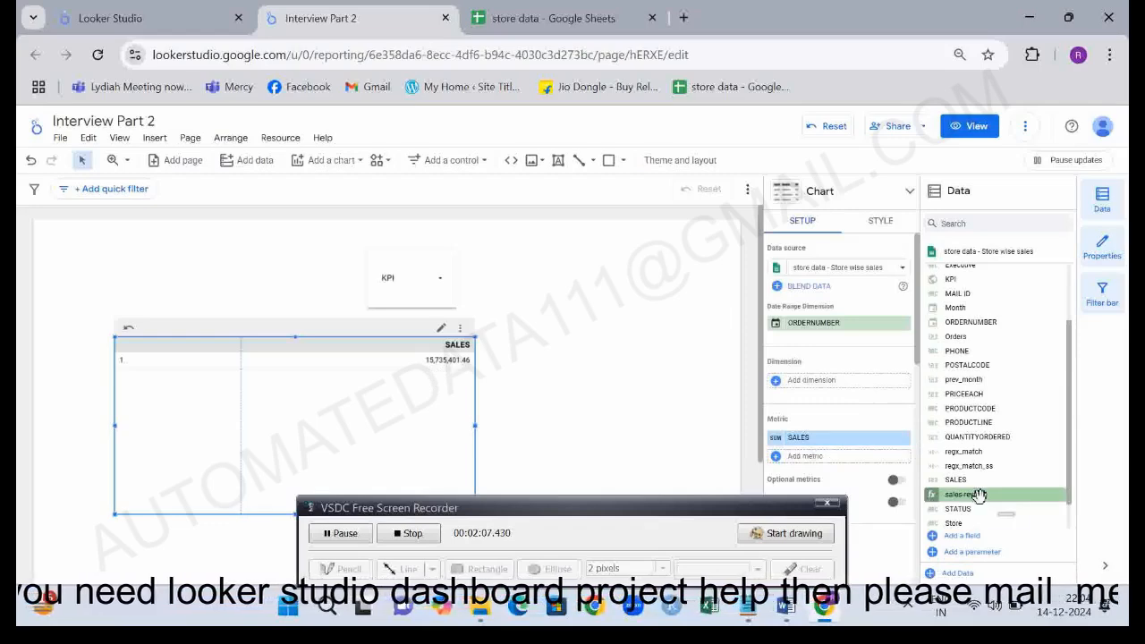
pyautogui.click(968, 556)
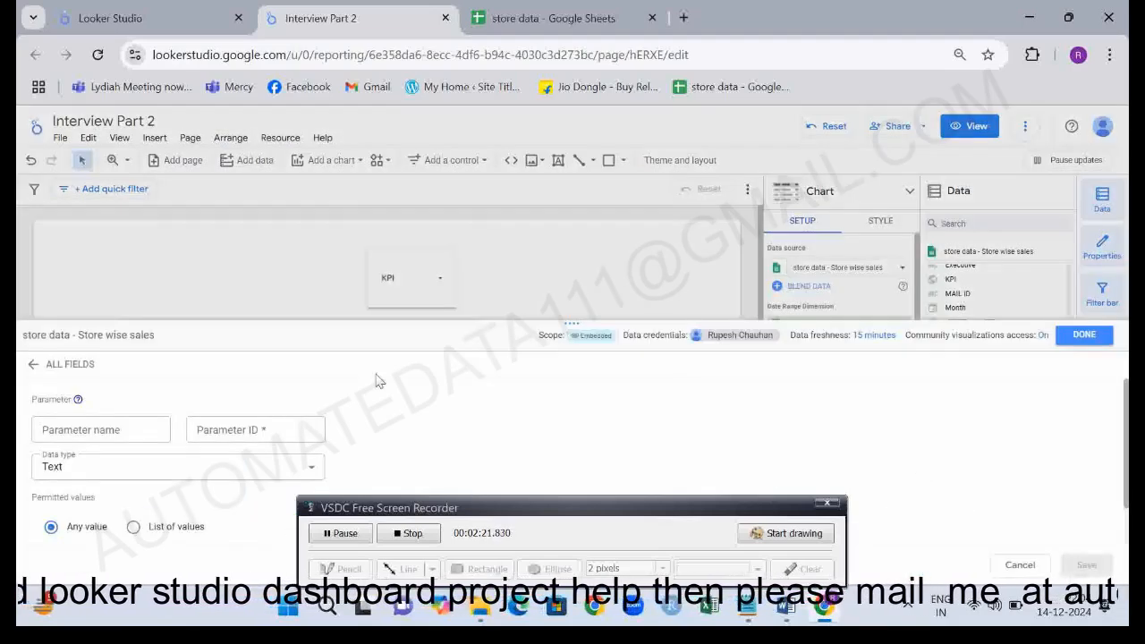
pyautogui.click(86, 433)
pyautogui.write('dynamic kpi')
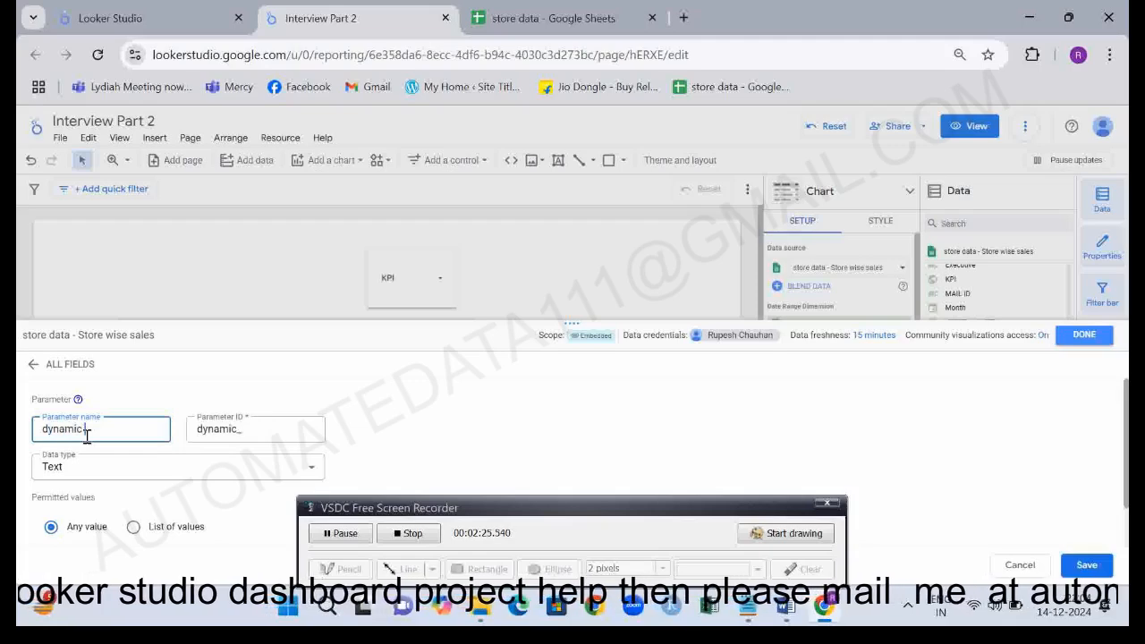
pyautogui.click(76, 480)
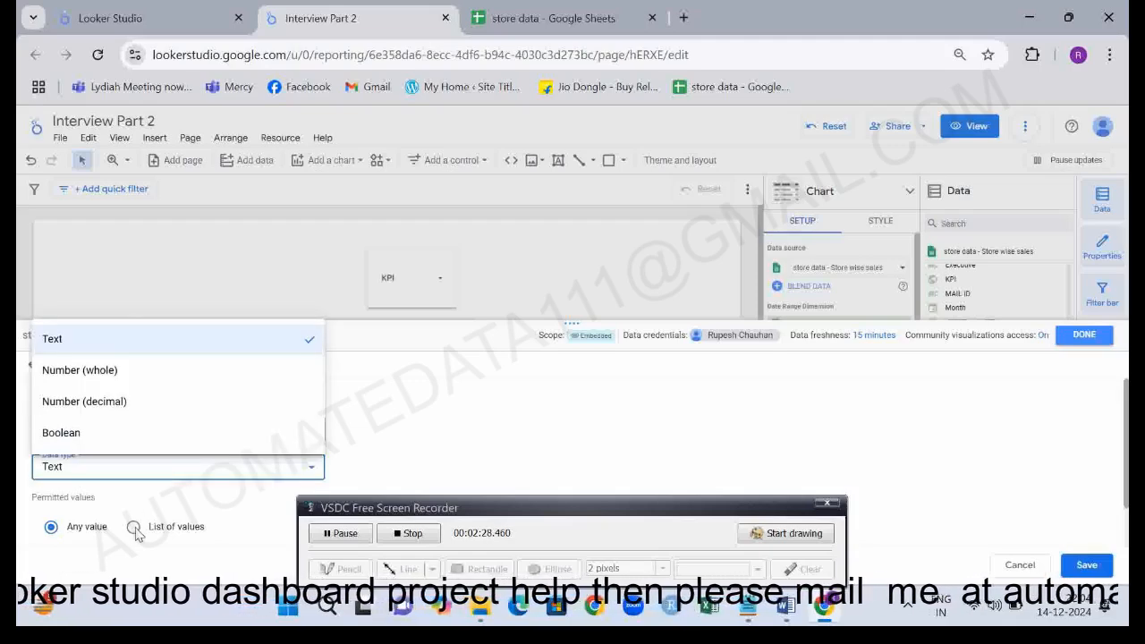
# Restrict the dynamic kpi parameter to a list of permitted values: Orders, Qty and Sales.
pyautogui.click(133, 526)
pyautogui.scroll(-2, 139, 535)
pyautogui.click(79, 448)
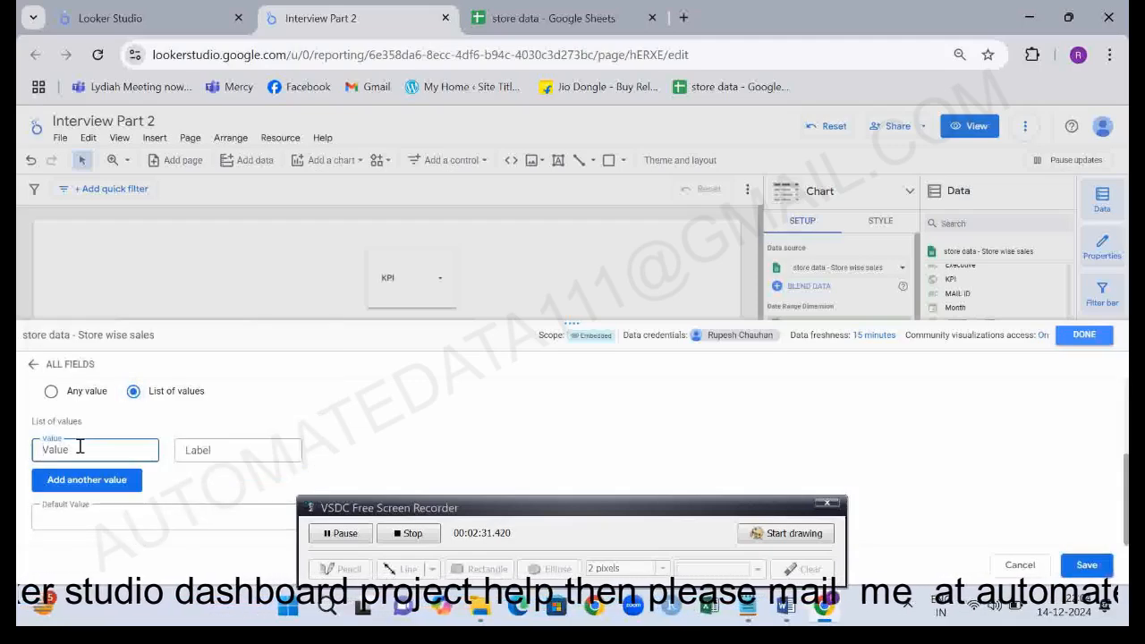
pyautogui.write('Orders')
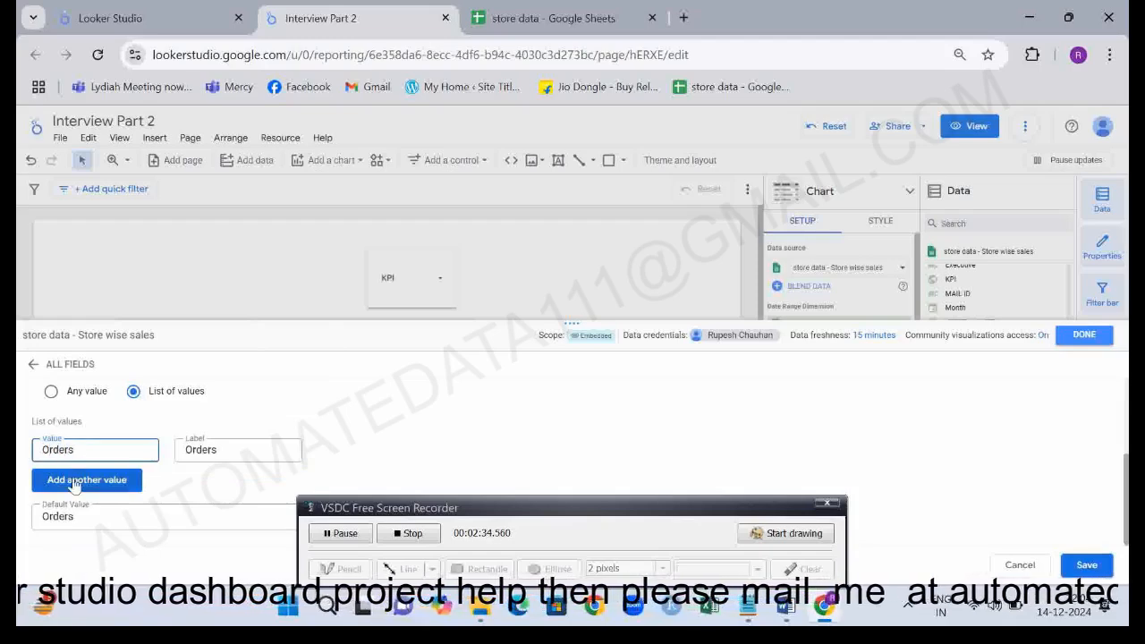
pyautogui.click(77, 480)
pyautogui.write('Qty')
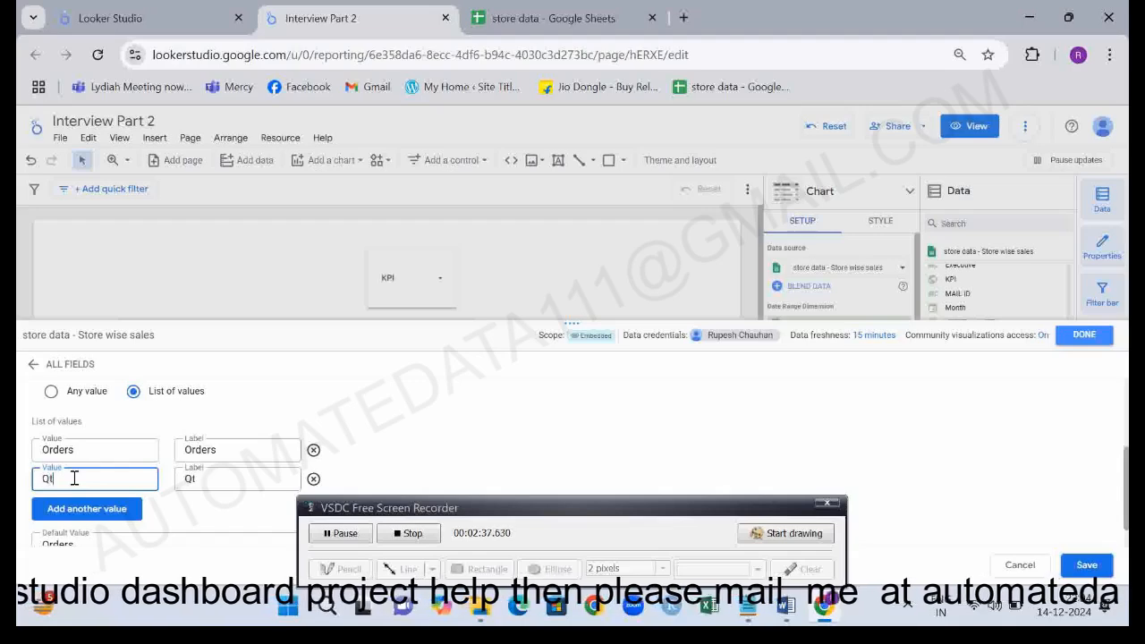
pyautogui.click(53, 508)
pyautogui.click(49, 450)
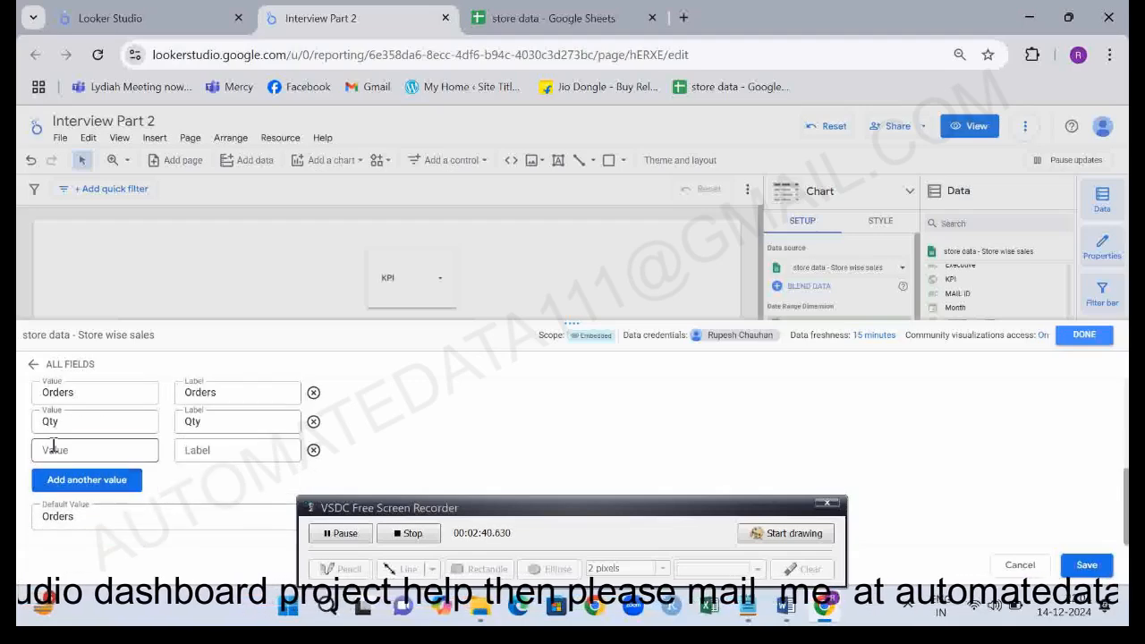
pyautogui.write('Sales')
# Set the parameter's default value to Sales, save the parameter and close the field editor.
pyautogui.click(85, 522)
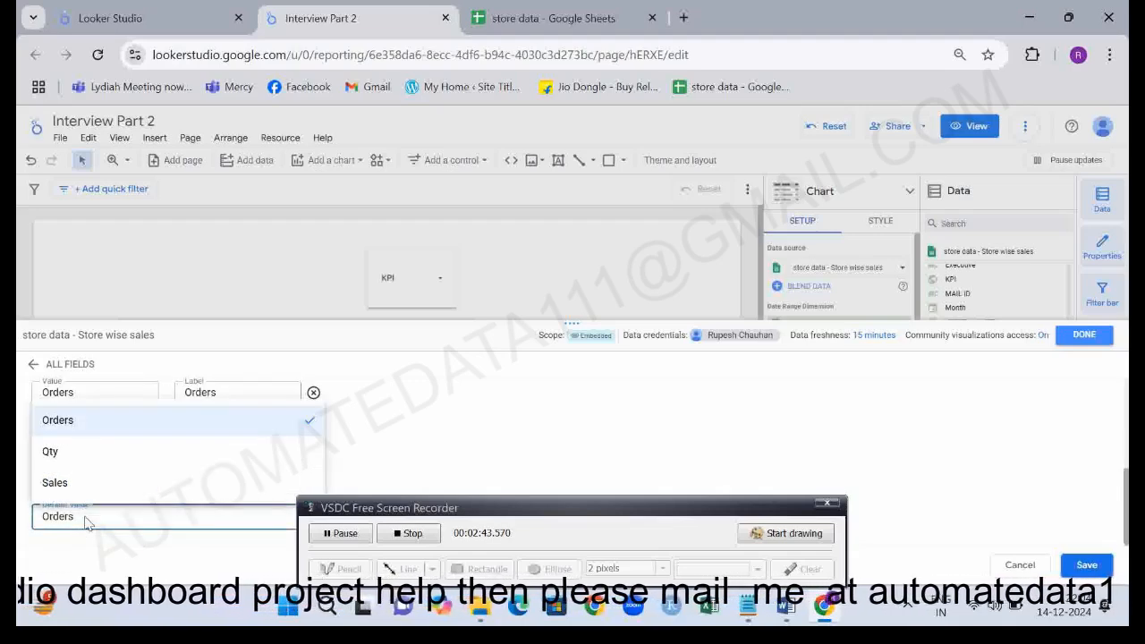
pyautogui.click(67, 483)
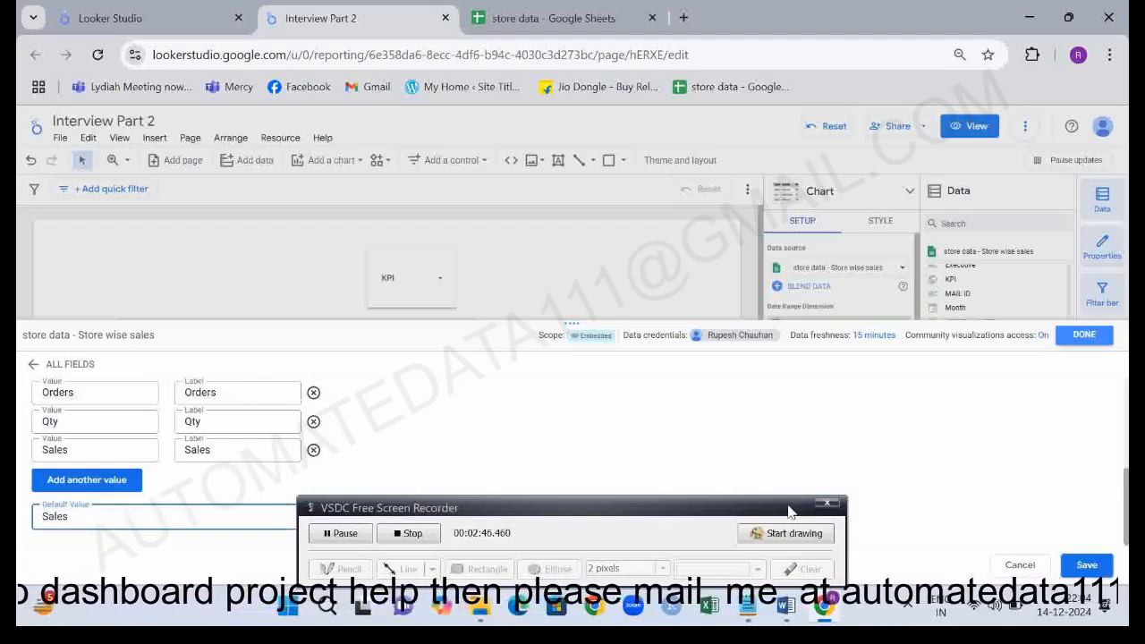
pyautogui.moveTo(766, 507); pyautogui.dragTo(776, 573)
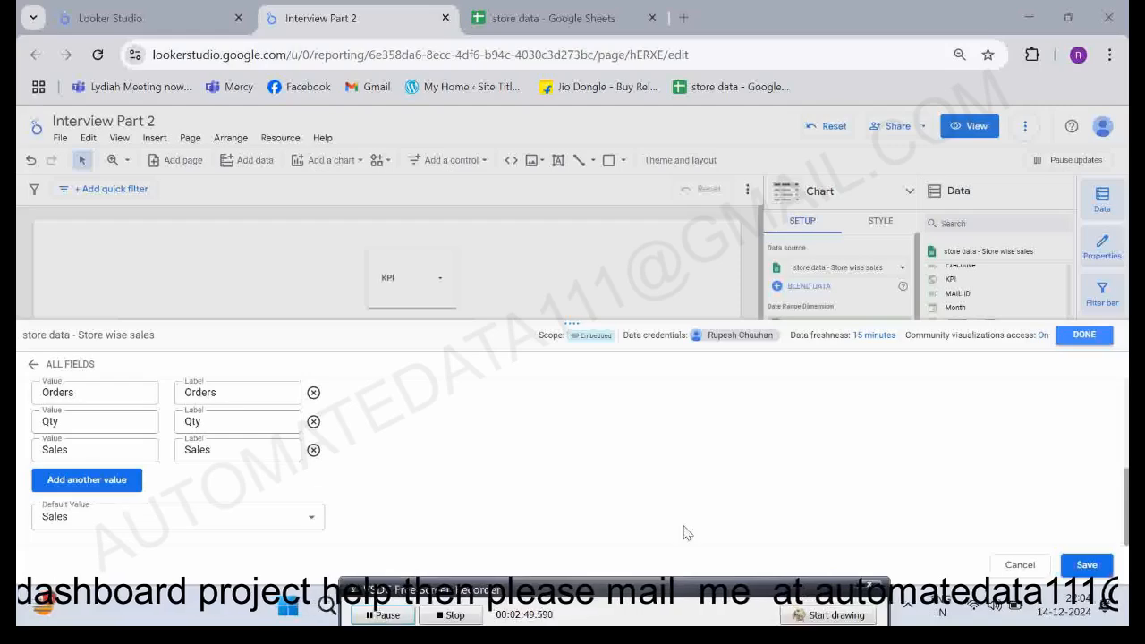
pyautogui.click(1087, 565)
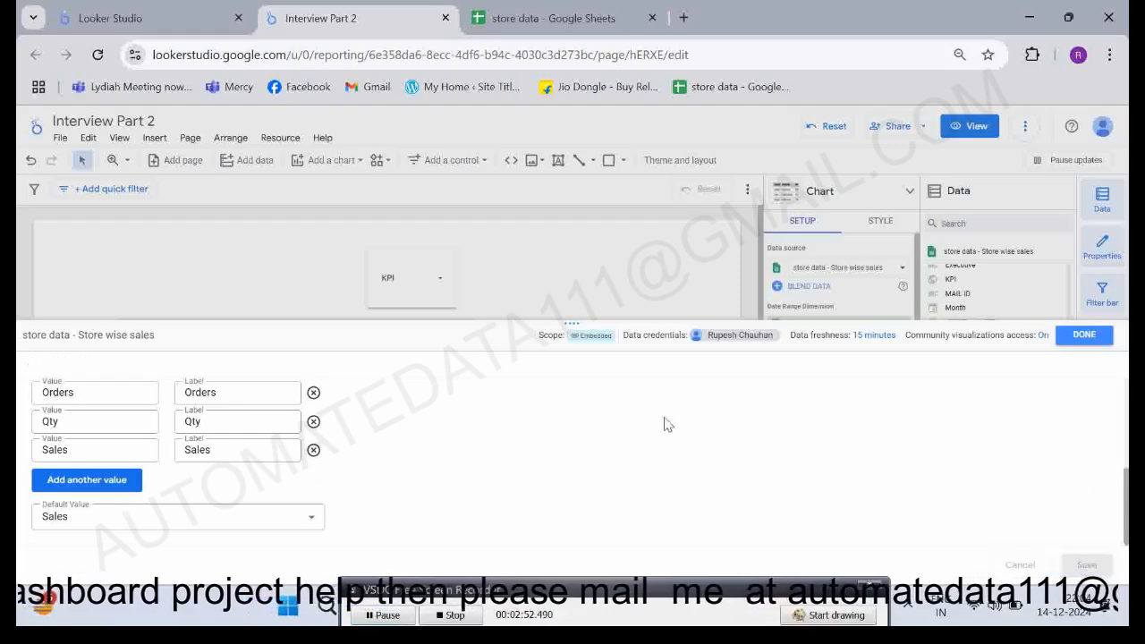
pyautogui.click(1082, 336)
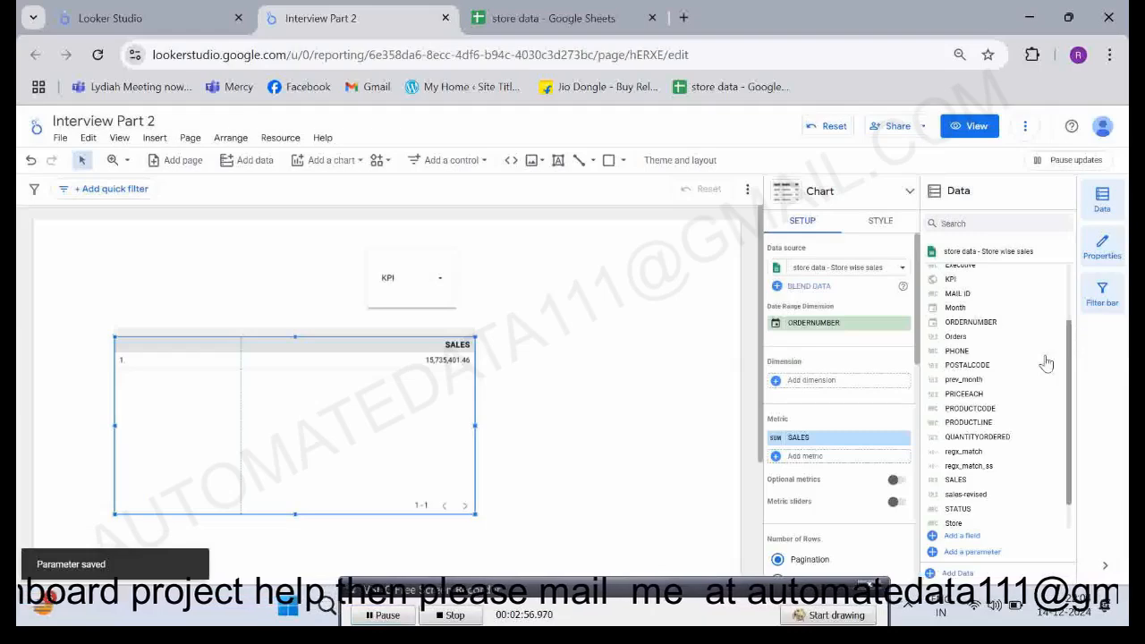
# Find the dynamic kpi parameter, place it on the canvas as a control beside the KPI control, and check its selectable options.
pyautogui.click(972, 222)
pyautogui.write('dynam')
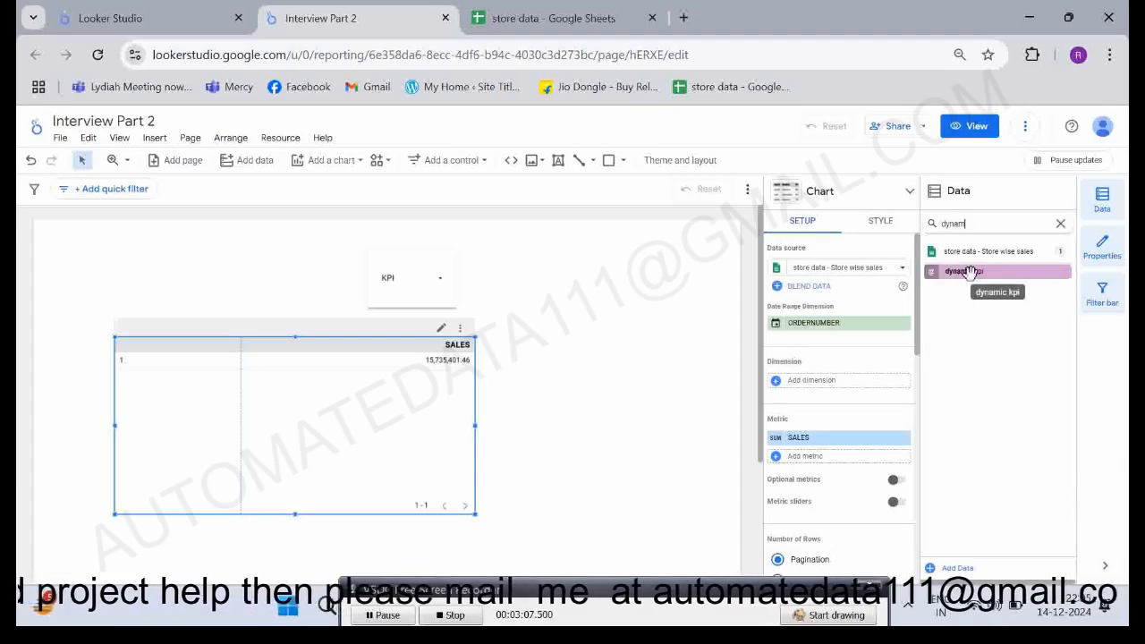
pyautogui.moveTo(959, 271)
pyautogui.mouseDown()
pyautogui.moveTo(597, 295)
pyautogui.moveTo(640, 301)
pyautogui.mouseUp()
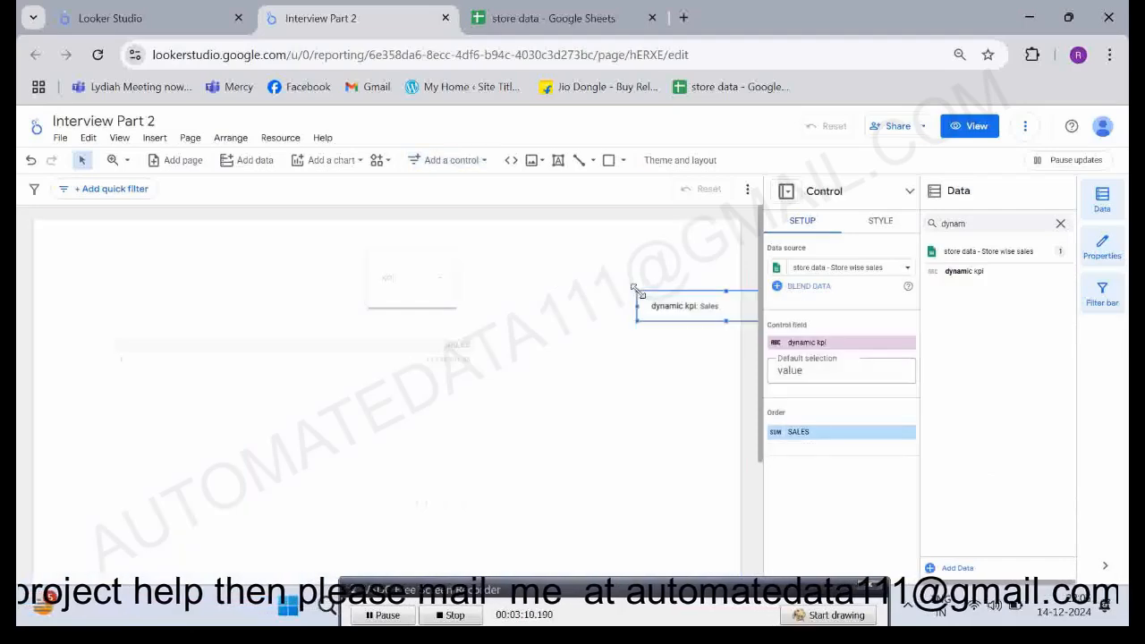
pyautogui.click(580, 304)
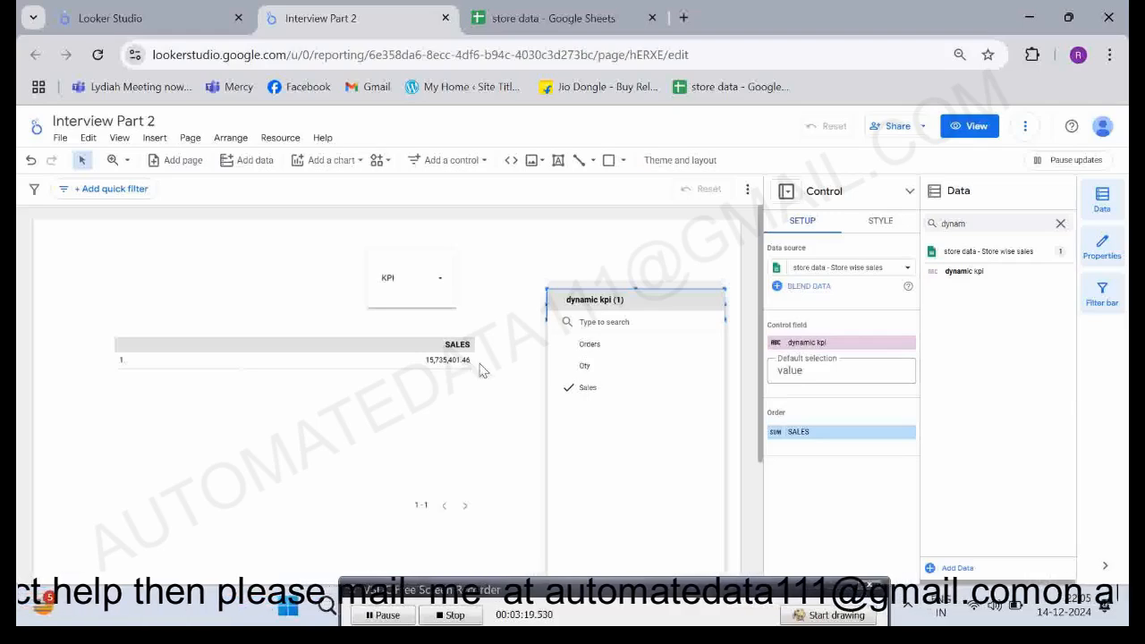
pyautogui.click(425, 376)
pyautogui.click(426, 375)
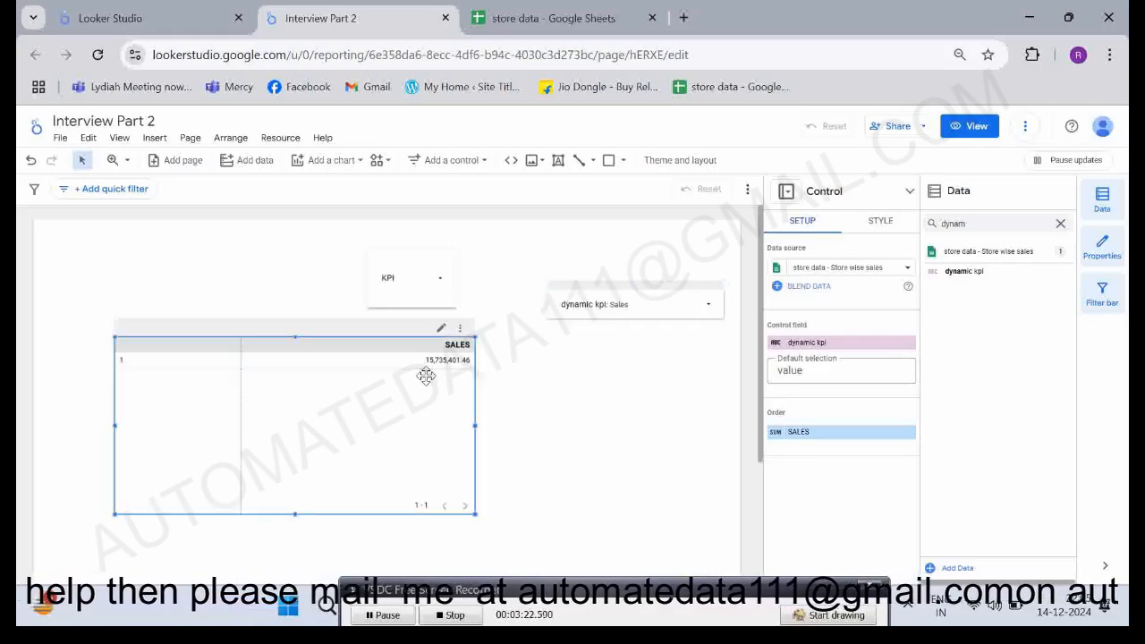
# Start a new calculated field named my_kpi_value in the store data source.
pyautogui.click(1060, 225)
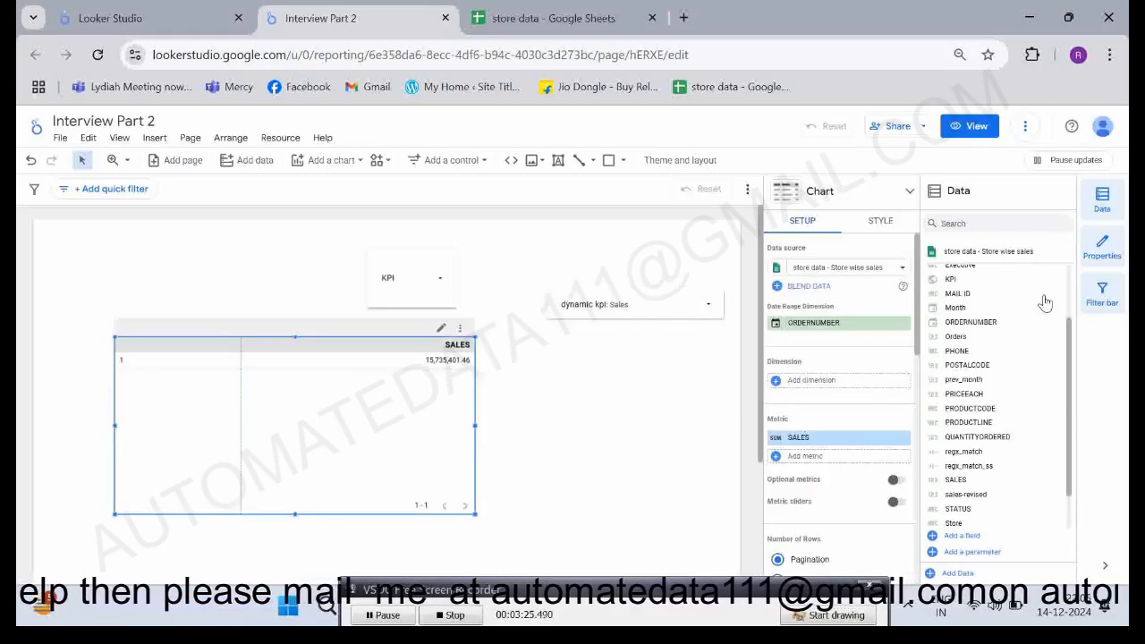
pyautogui.click(962, 535)
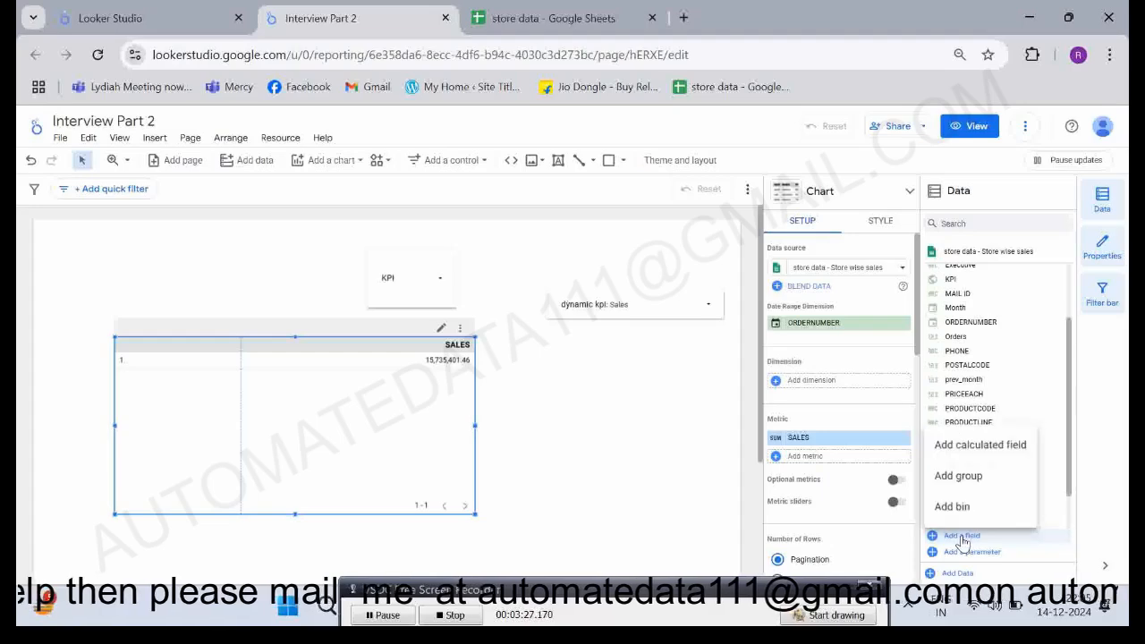
pyautogui.click(976, 444)
pyautogui.click(370, 452)
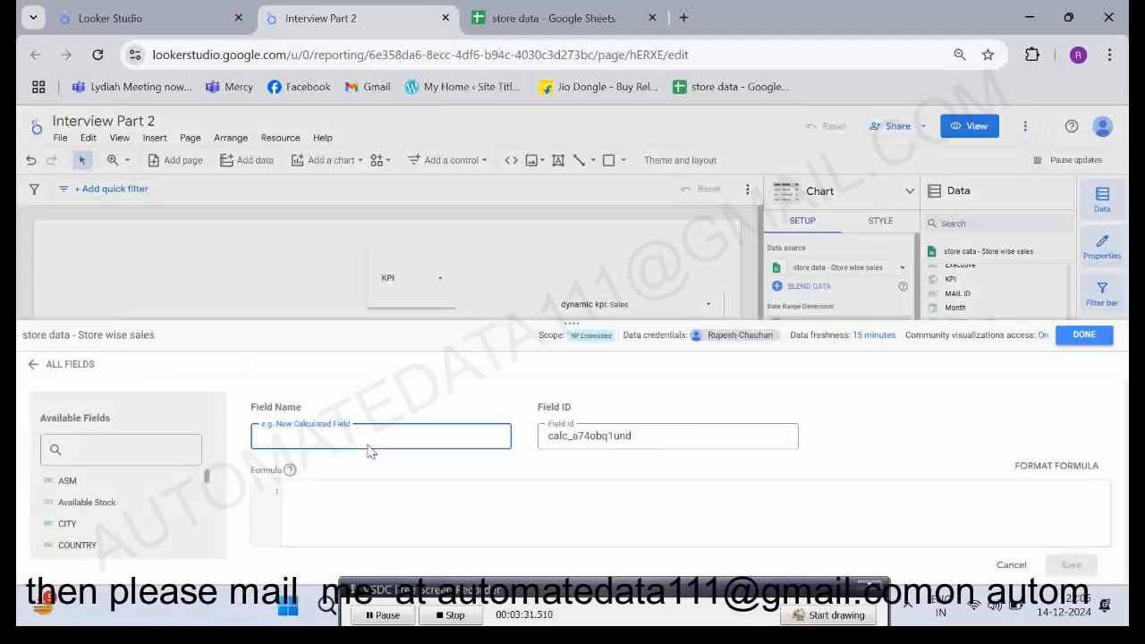
pyautogui.write('my_k')
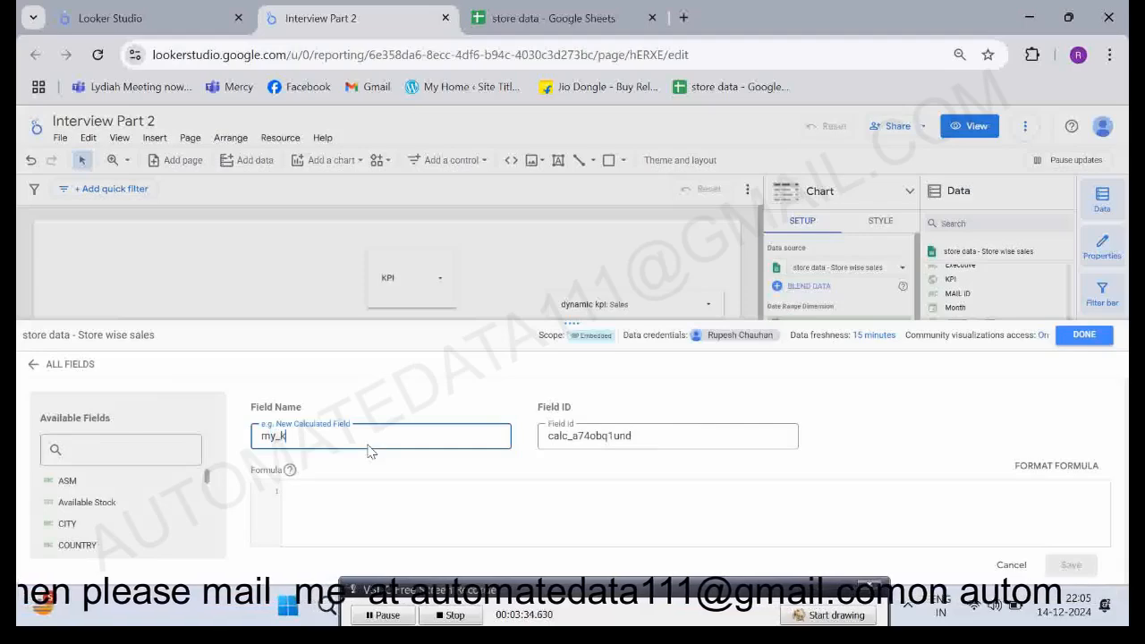
pyautogui.write('pi_value')
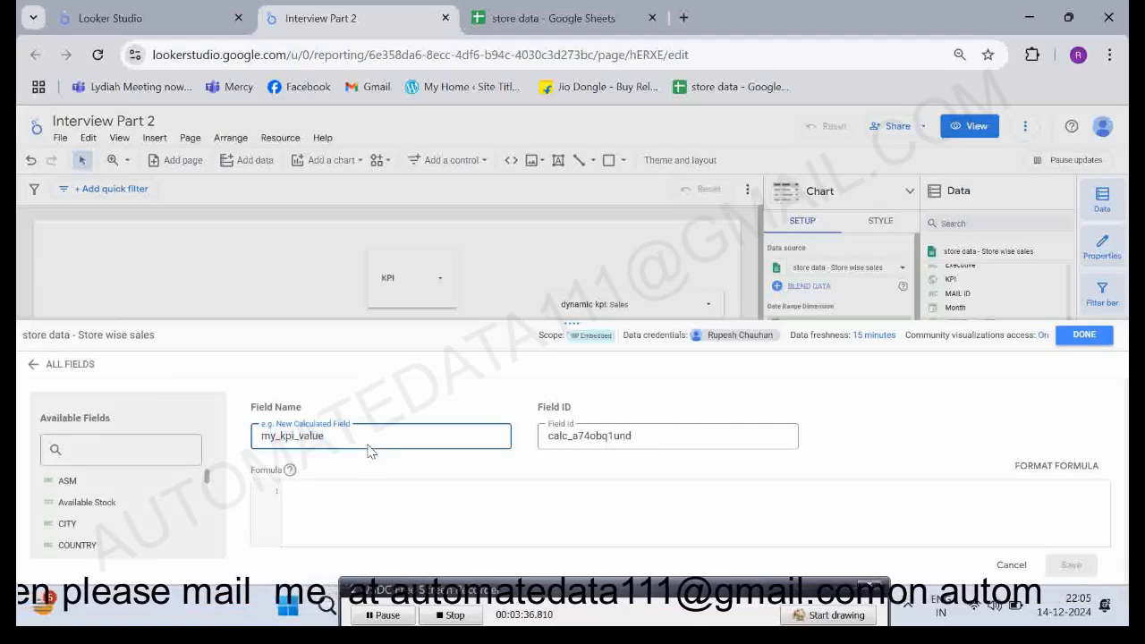
# Begin the my_kpi_value formula with case when dynamic kpi="Sales" then SALES.
pyautogui.click(338, 496)
pyautogui.write('if')
pyautogui.press('BackSpace')
pyautogui.press('BackSpace')
pyautogui.write('case ')
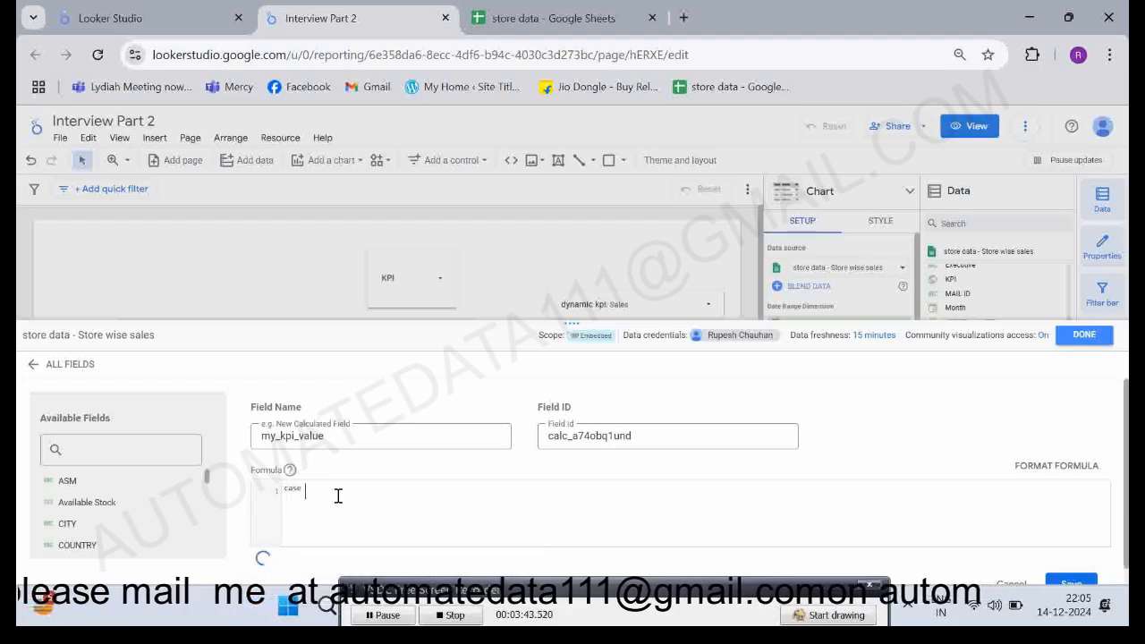
pyautogui.write('when')
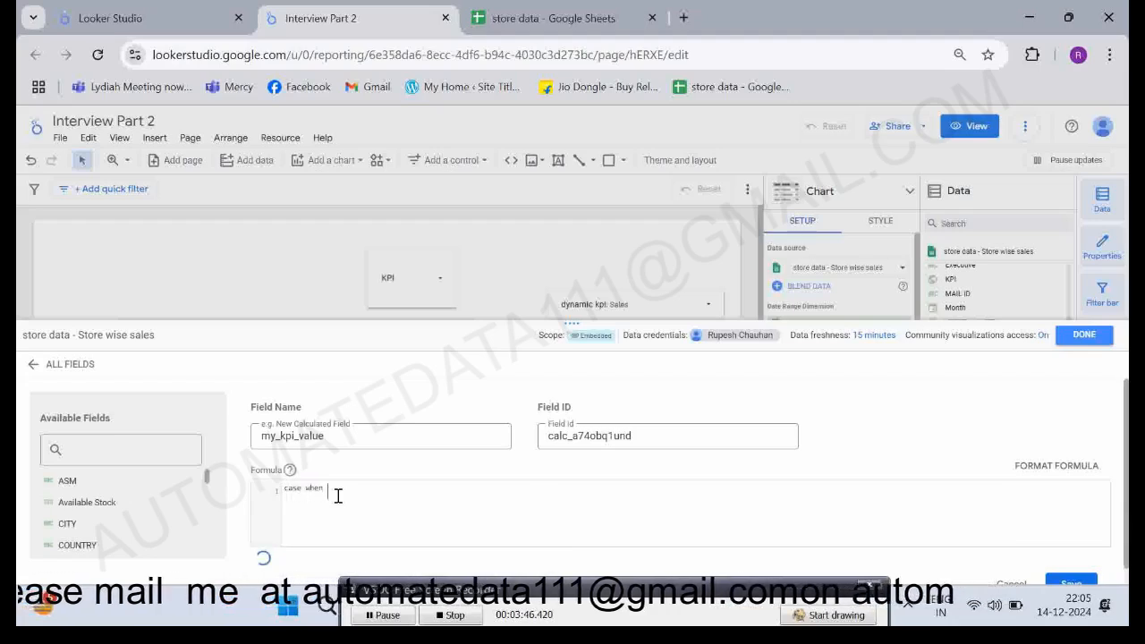
pyautogui.write(' dy')
pyautogui.click(360, 539)
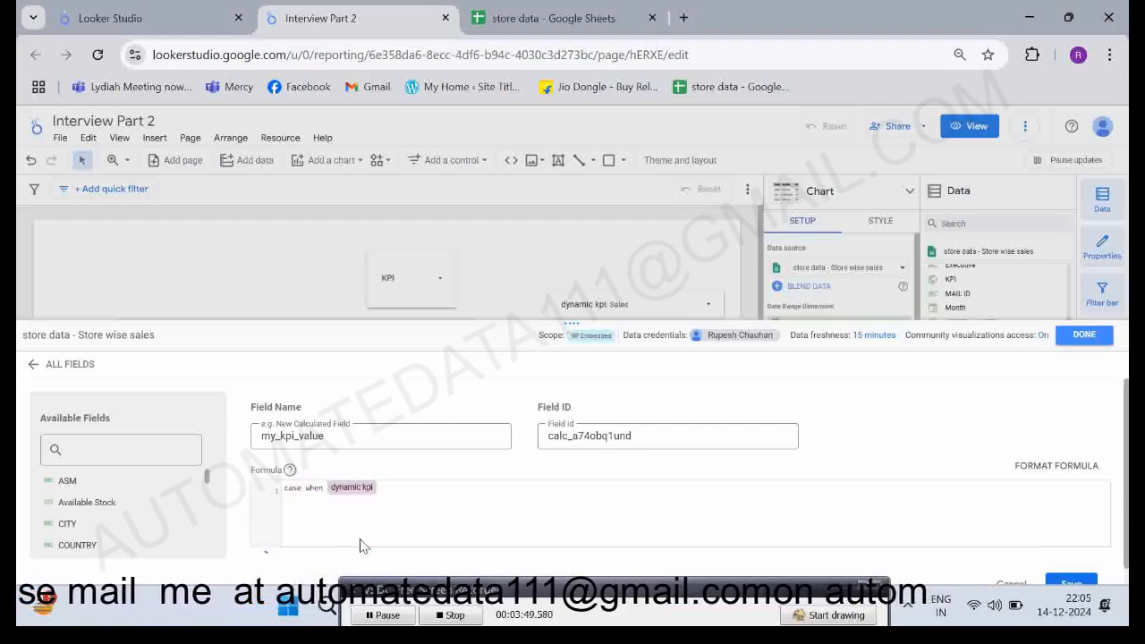
pyautogui.write('="Sale')
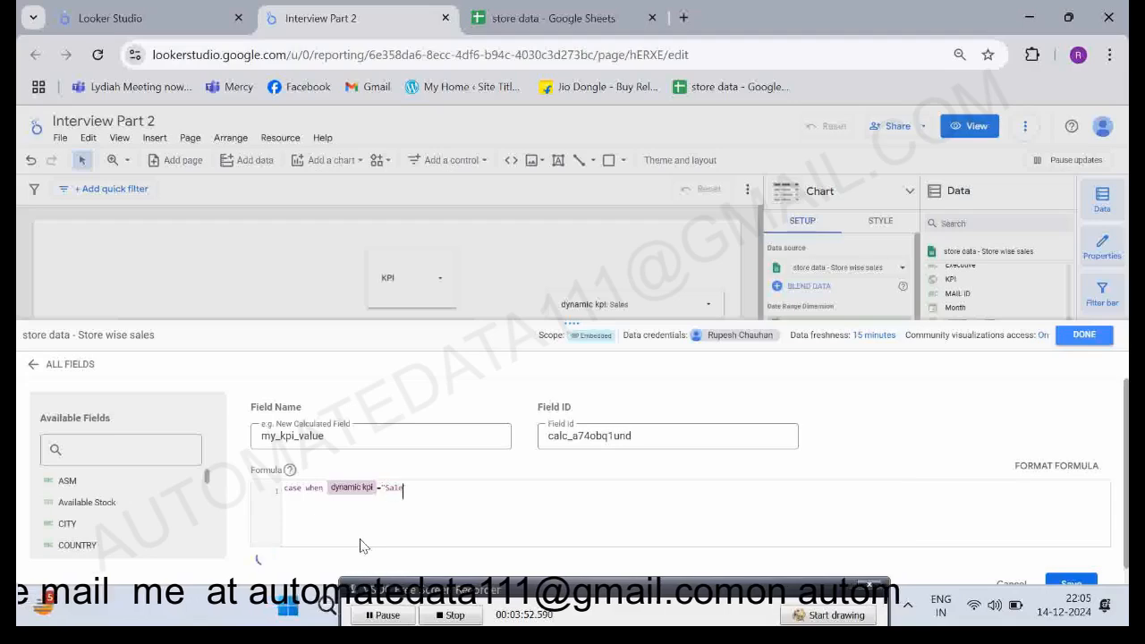
pyautogui.write('s" the')
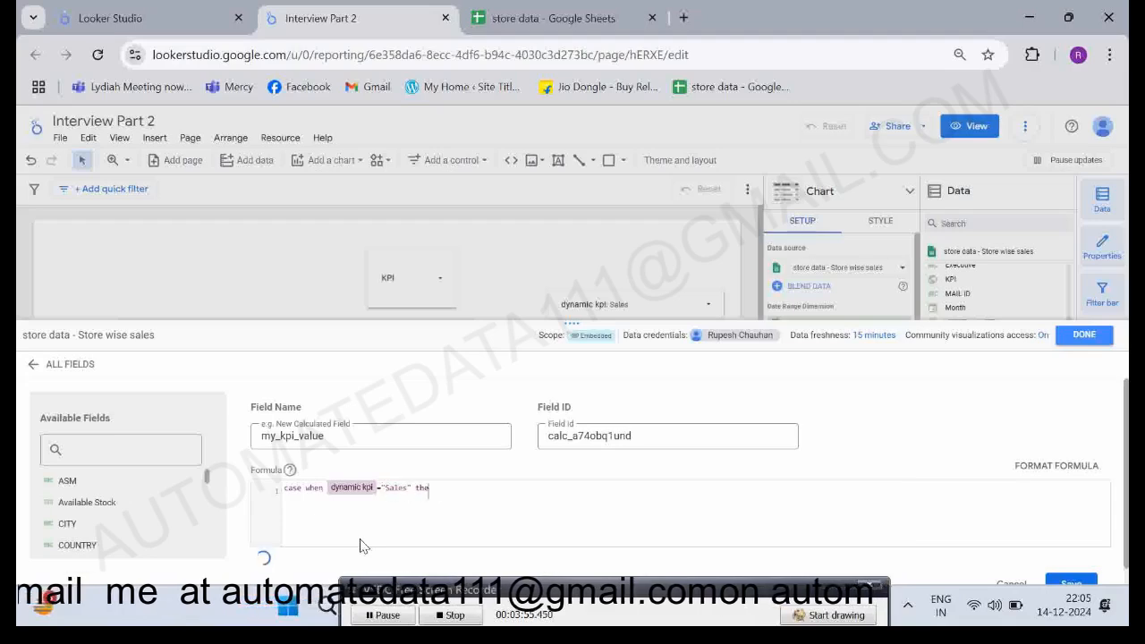
pyautogui.write('en SALES')
pyautogui.press('Return')
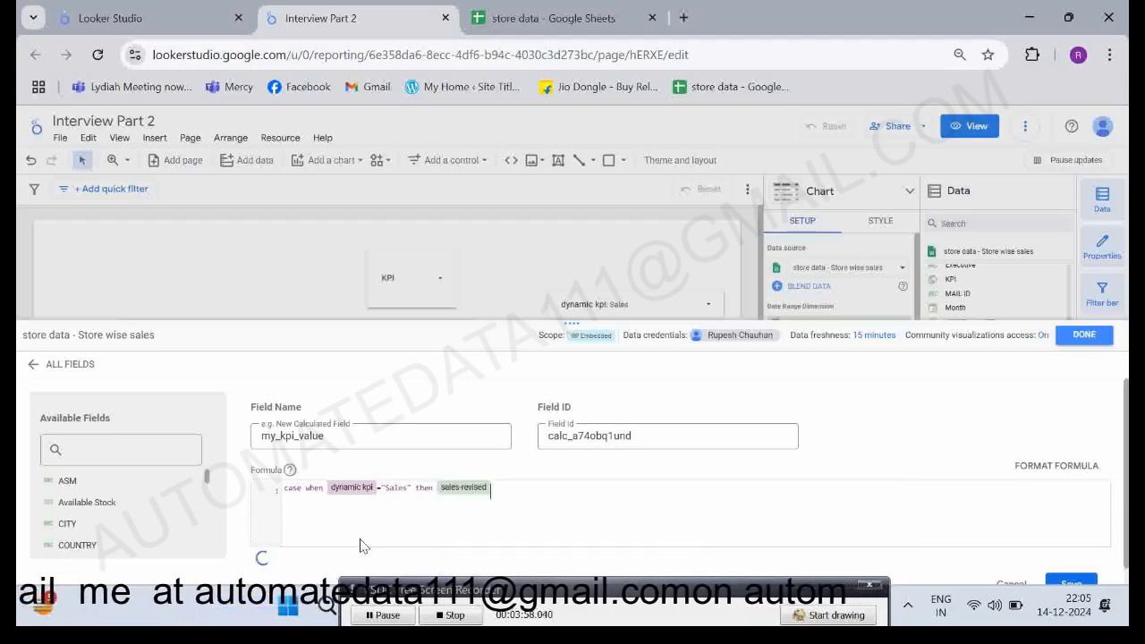
pyautogui.press('BackSpace')
pyautogui.write('se when dynamic kpi ="Sales" then SALES ')
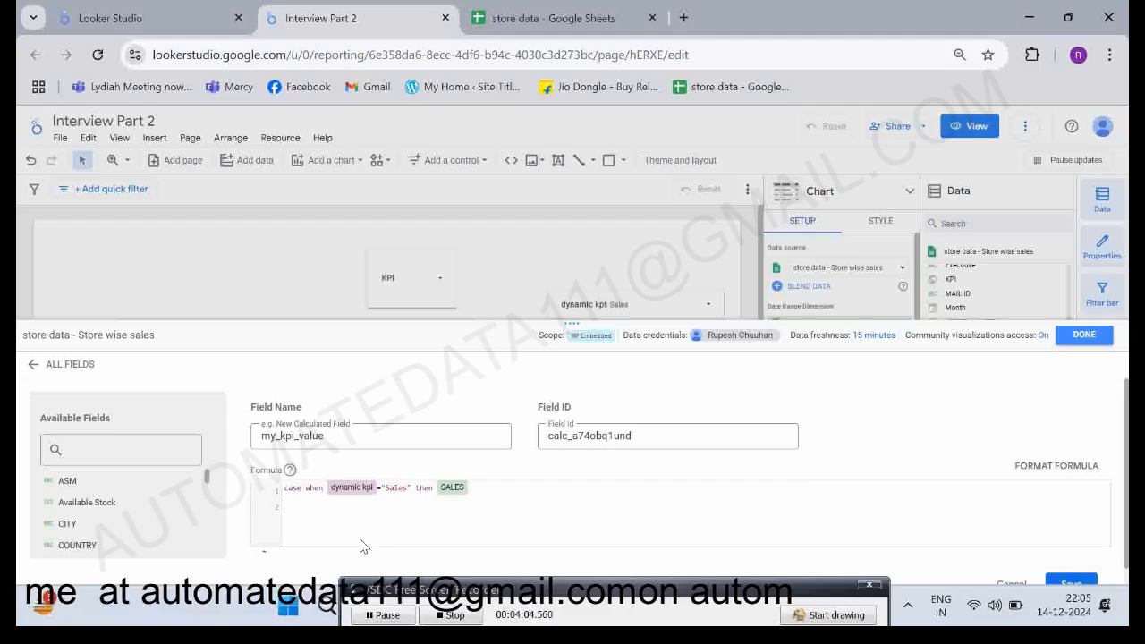
# Add a second formula line: when dynamic kpi="Qty" then QUANTITYORDERED.
pyautogui.write('when dynamic kpi ')
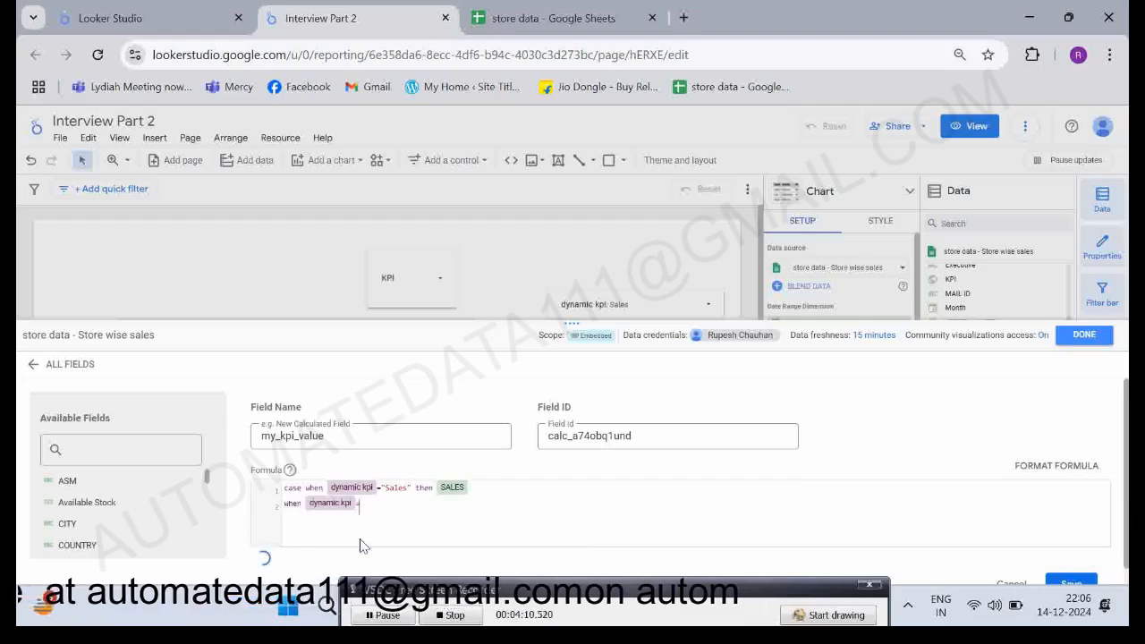
pyautogui.write('="Qty" thenq')
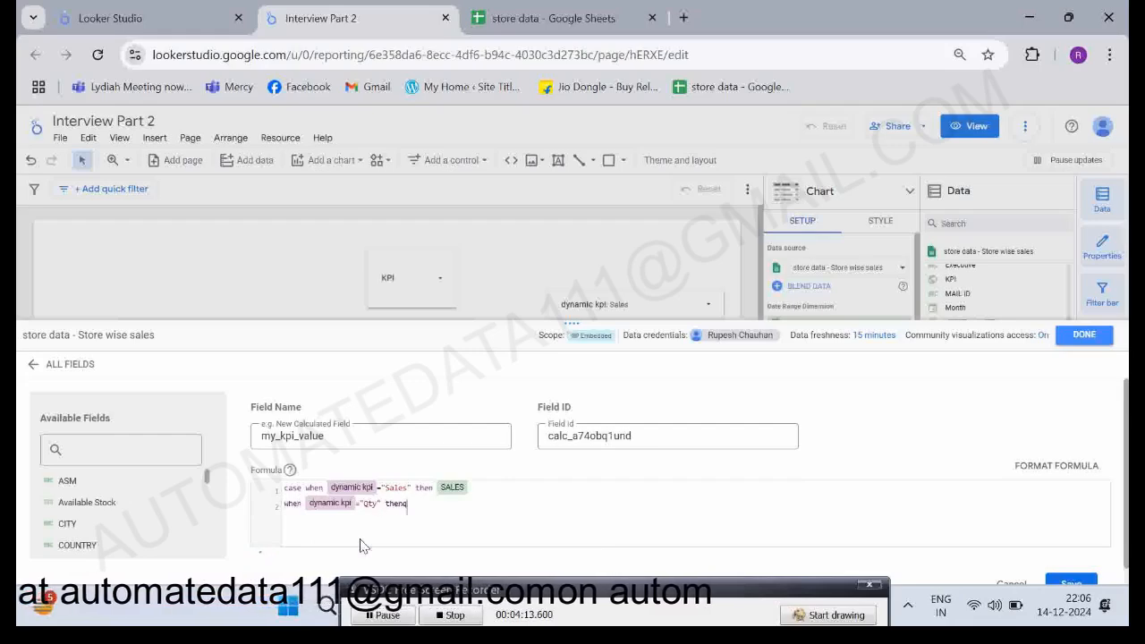
pyautogui.press('BackSpace')
pyautogui.write('quant')
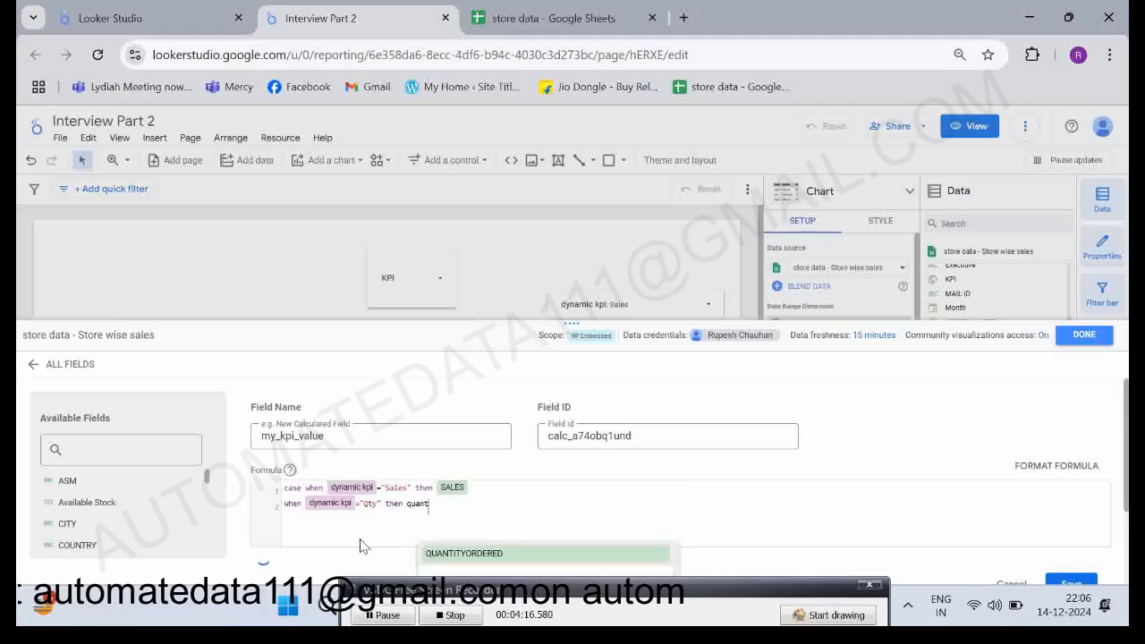
pyautogui.write('y')
pyautogui.press('Return')
pyautogui.press('BackSpace')
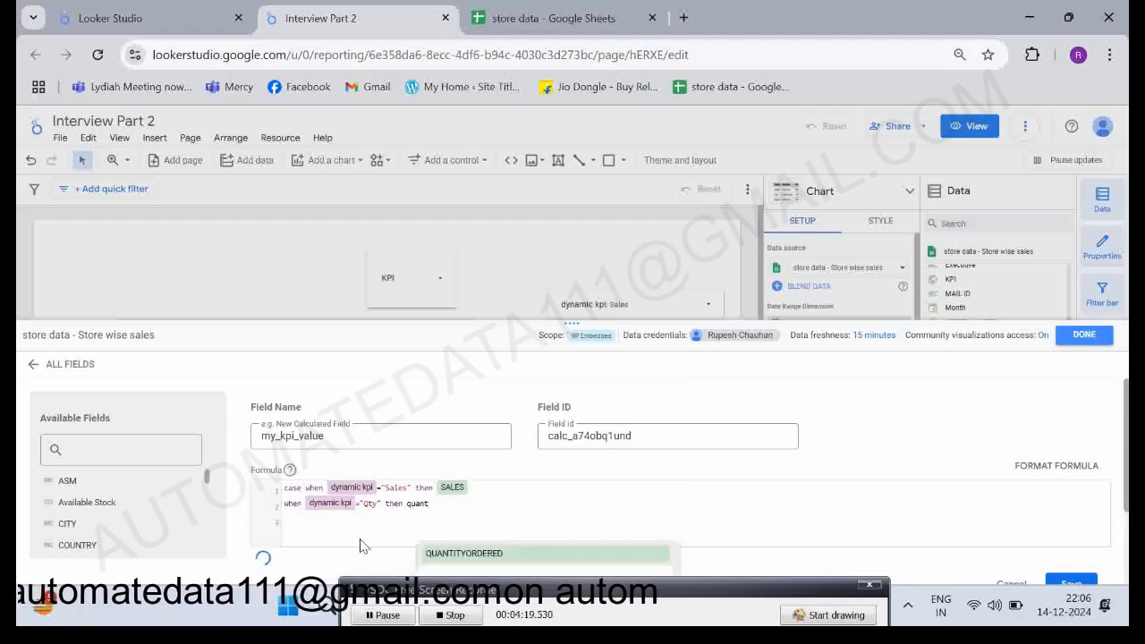
pyautogui.press('Return')
# Add a third my_kpi_value formula line: when dynamic kpi="Orders" then Orders.
pyautogui.press('Return')
pyautogui.write('when dy')
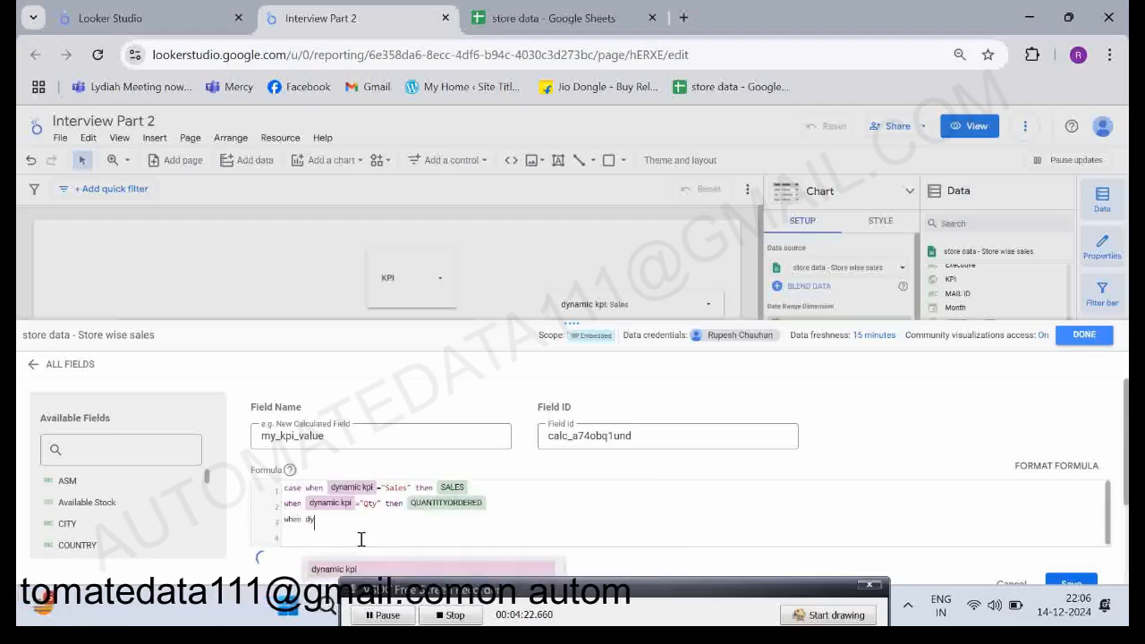
pyautogui.write('nami')
pyautogui.press('Return')
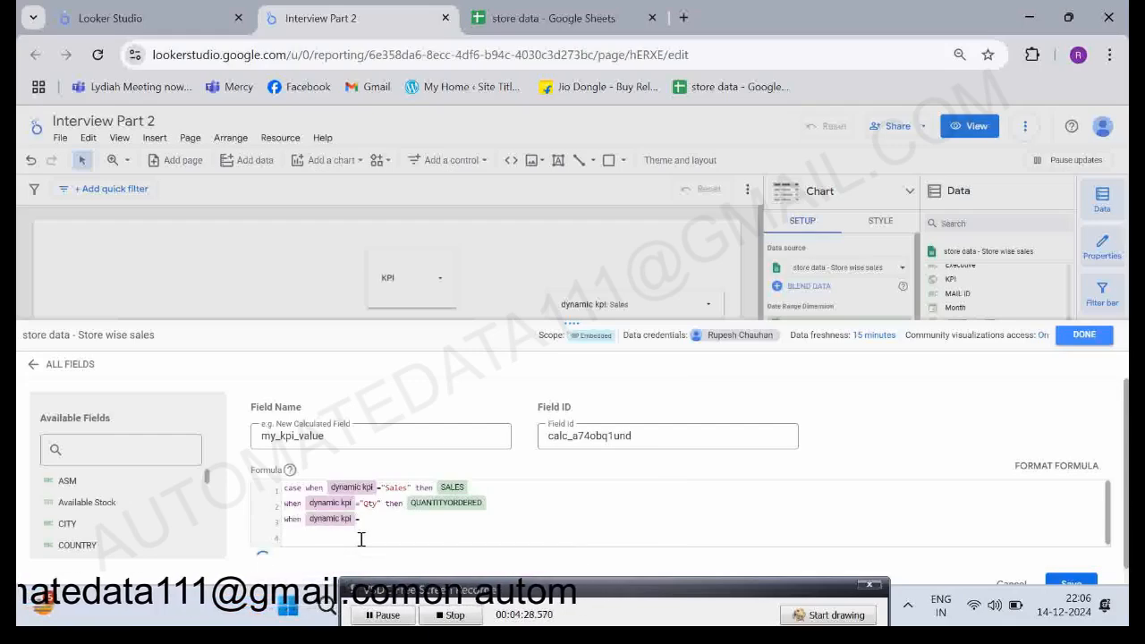
pyautogui.hotkey('alt', 'Tab')
pyautogui.hotkey('alt', 'Tab')
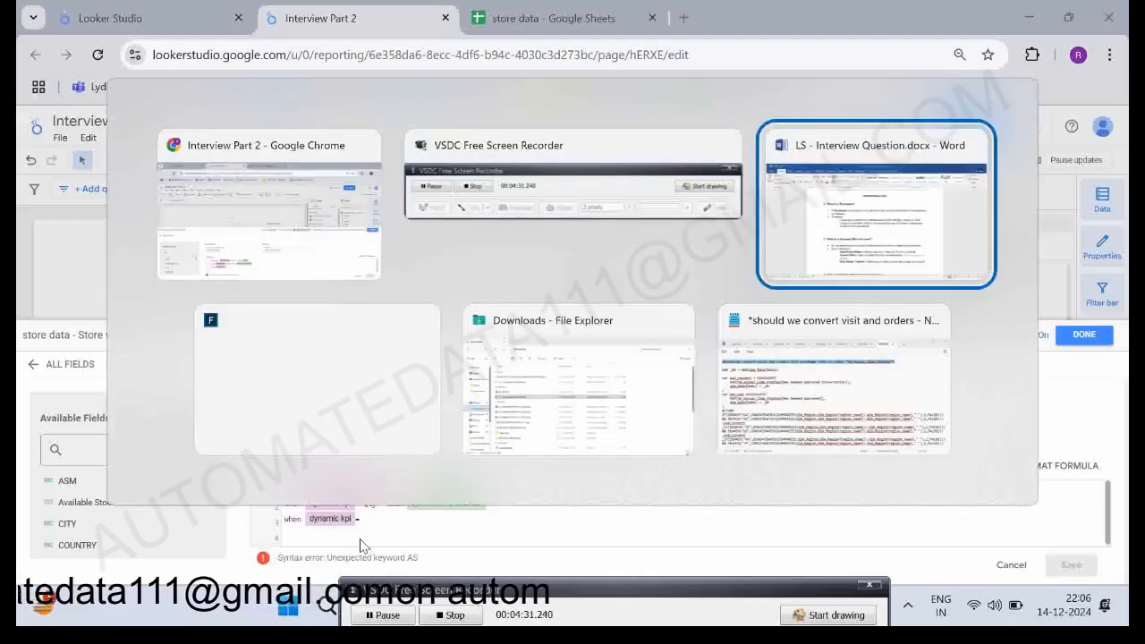
pyautogui.hotkey('alt', 'Tab')
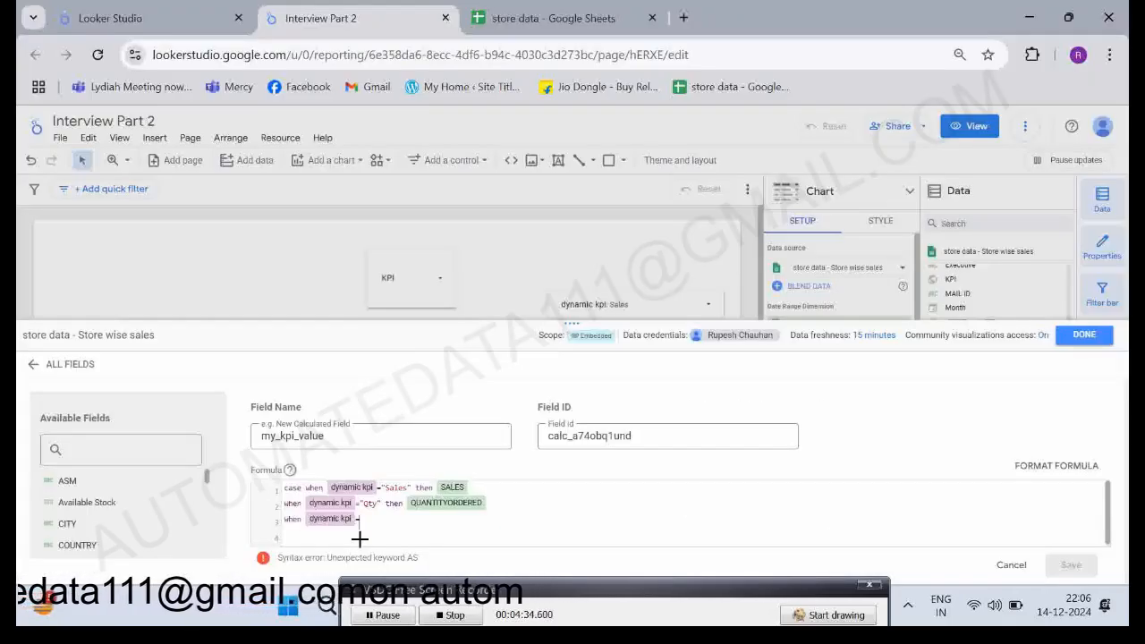
pyautogui.write('"Orders')
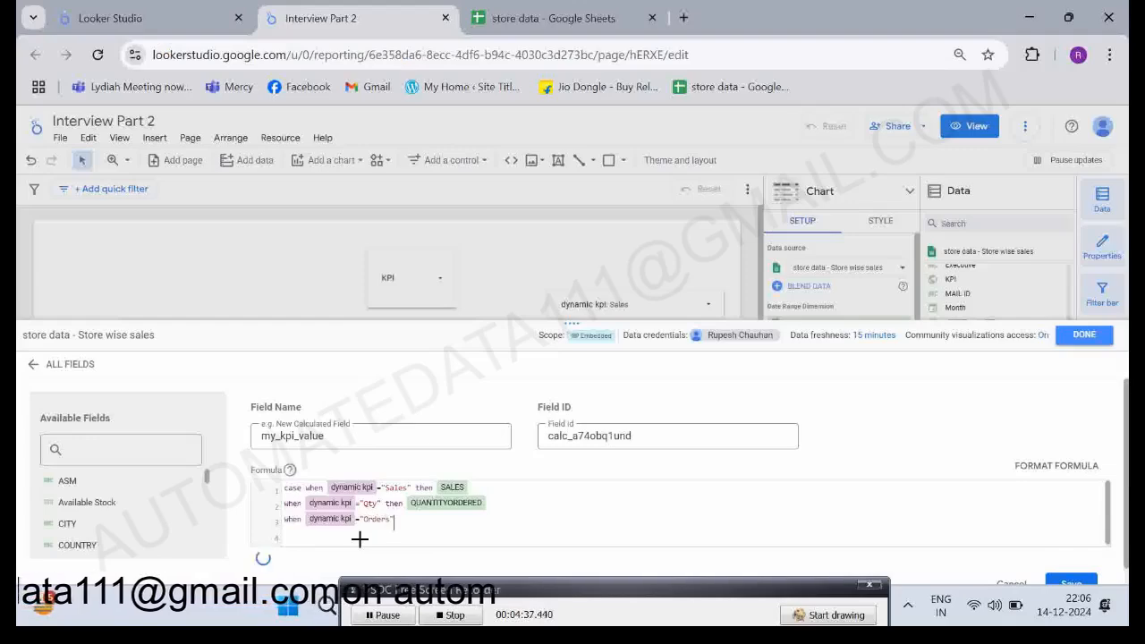
pyautogui.write(' then order')
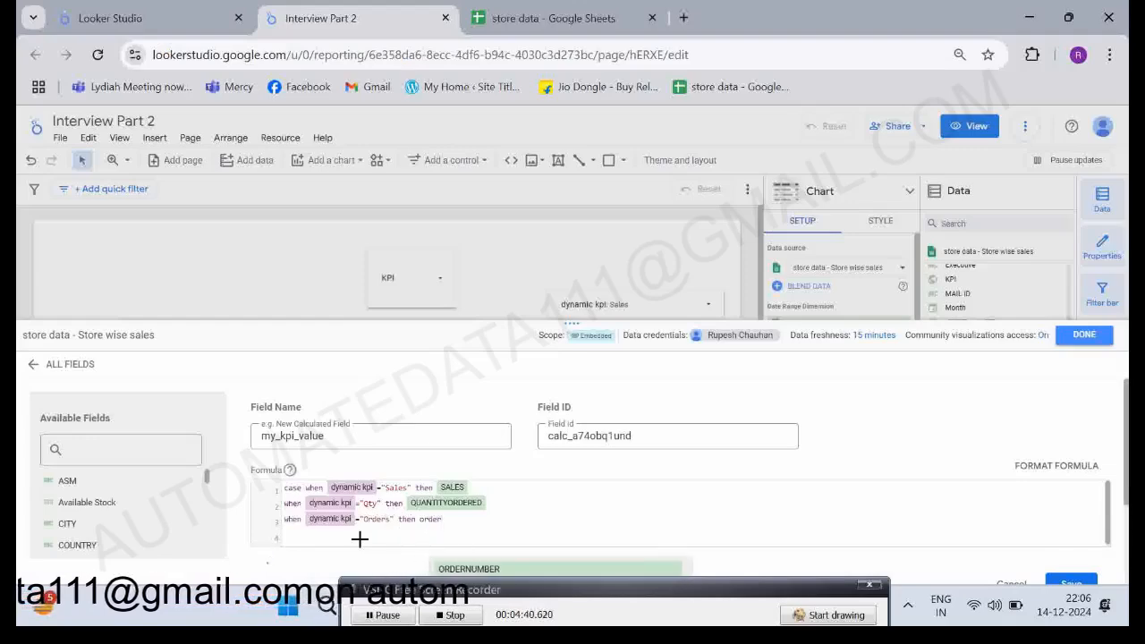
pyautogui.write('s')
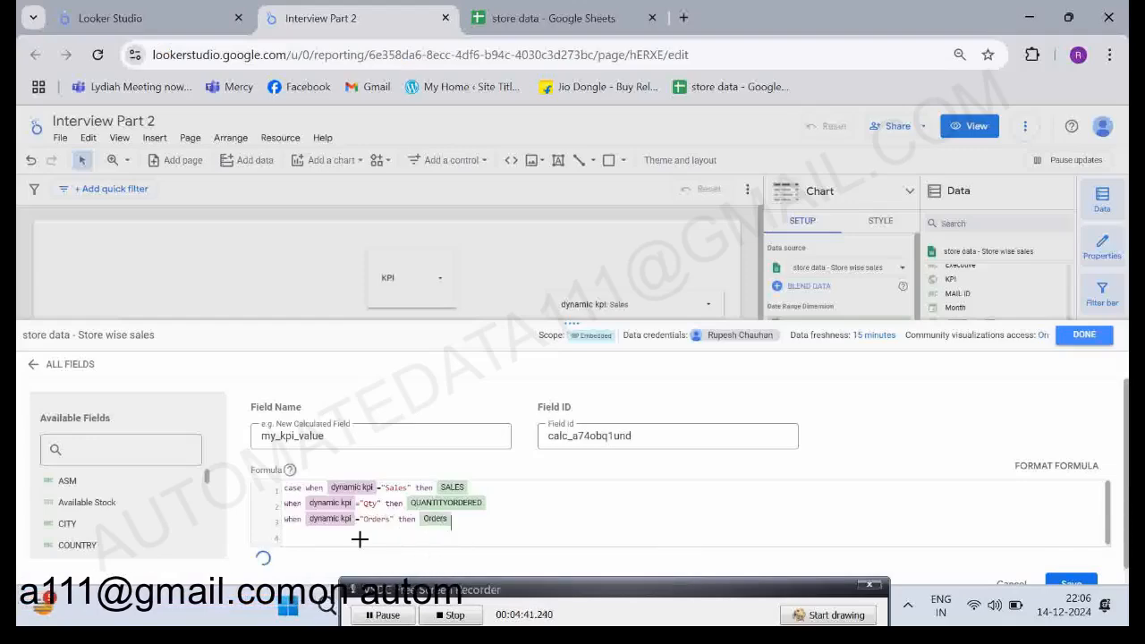
# Wrap the CASE formula in SUM( … end), save the my_kpi_value field, and close the field editor.
pyautogui.click(286, 489)
pyautogui.write('SUM(')
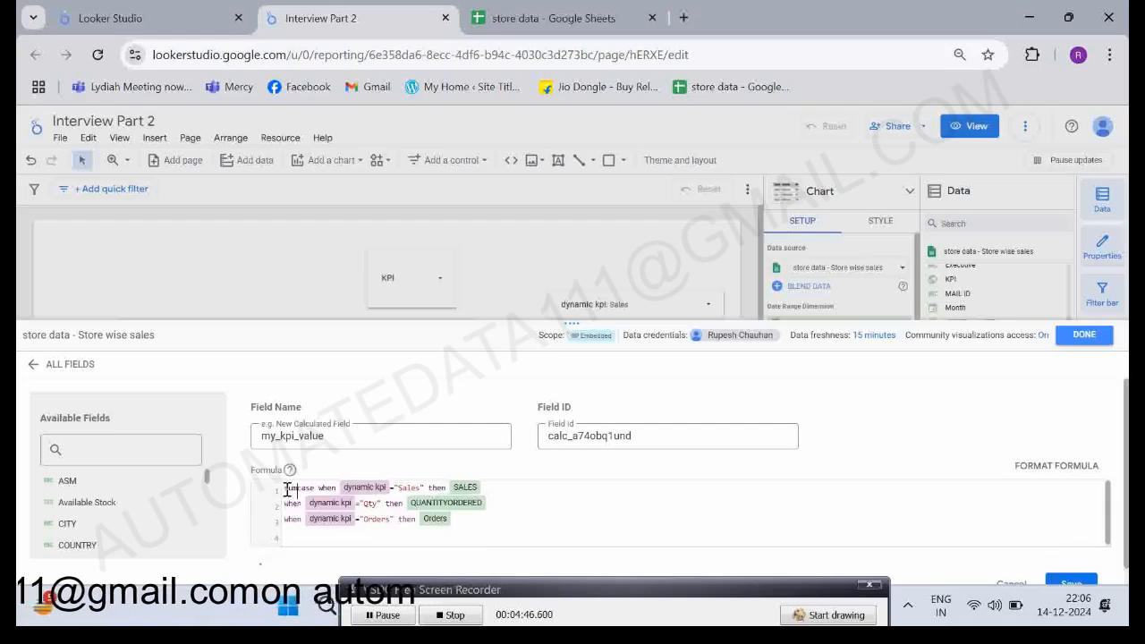
pyautogui.click(471, 519)
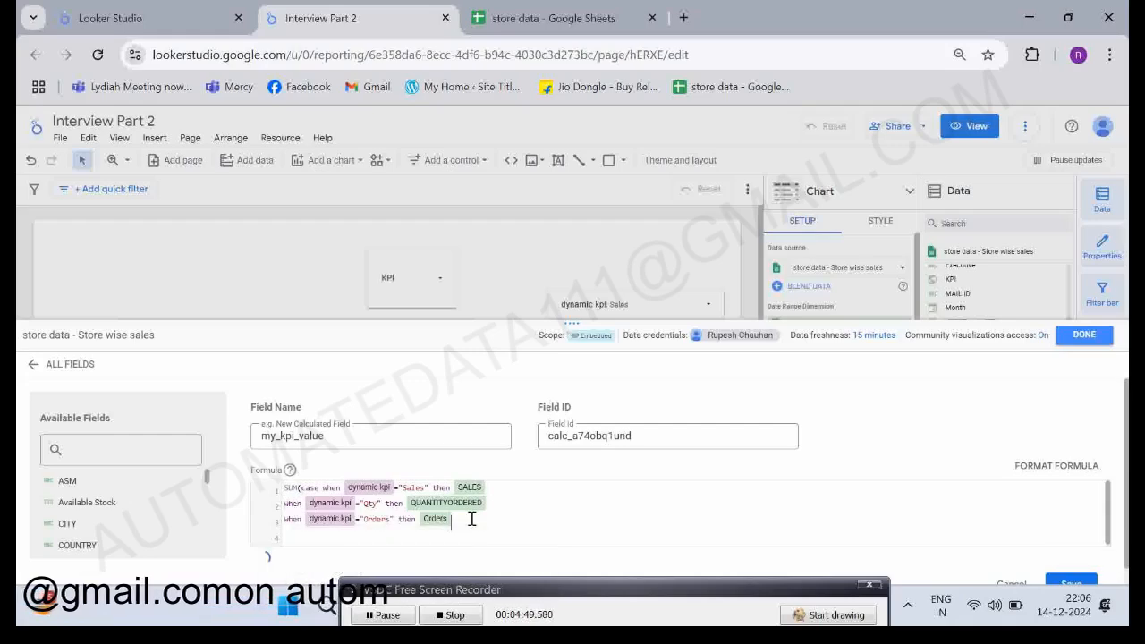
pyautogui.write('end)')
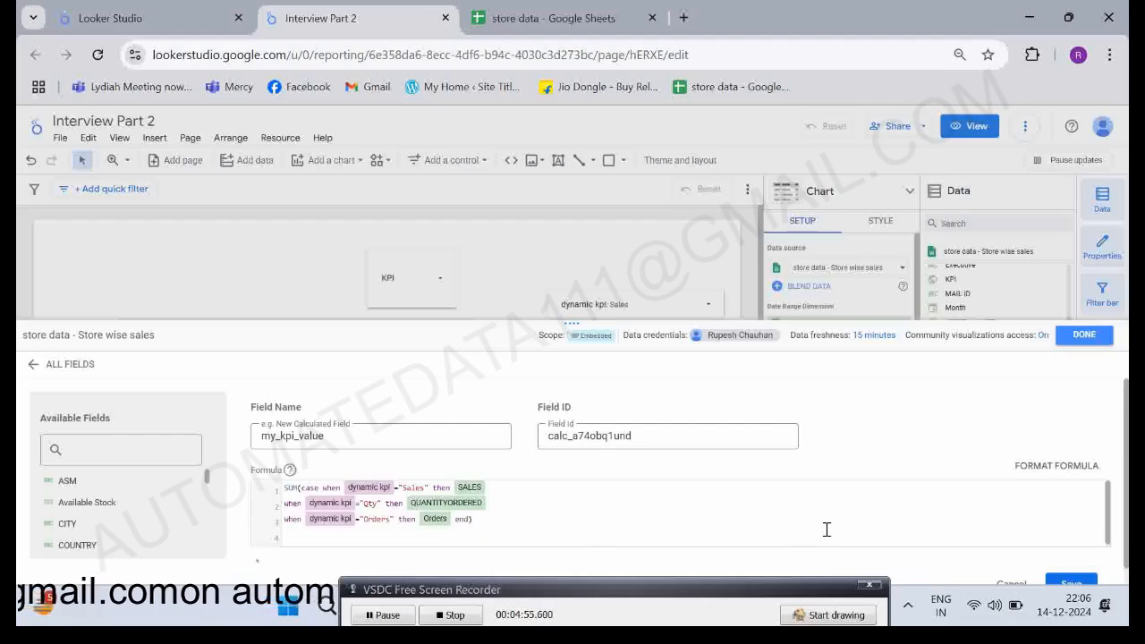
pyautogui.click(1058, 563)
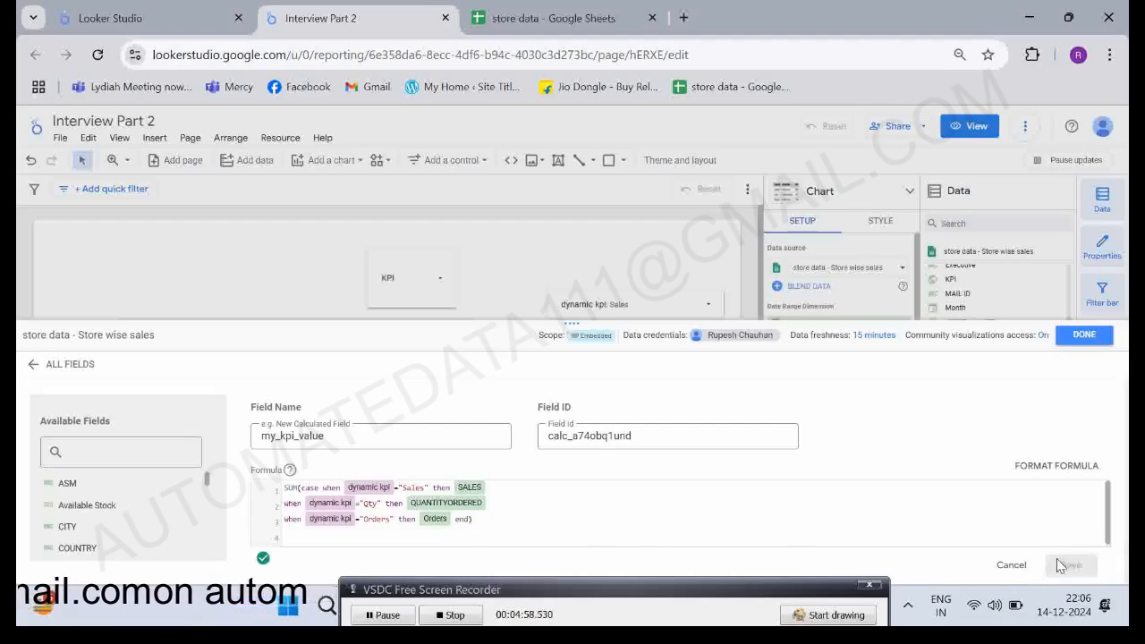
pyautogui.click(1084, 335)
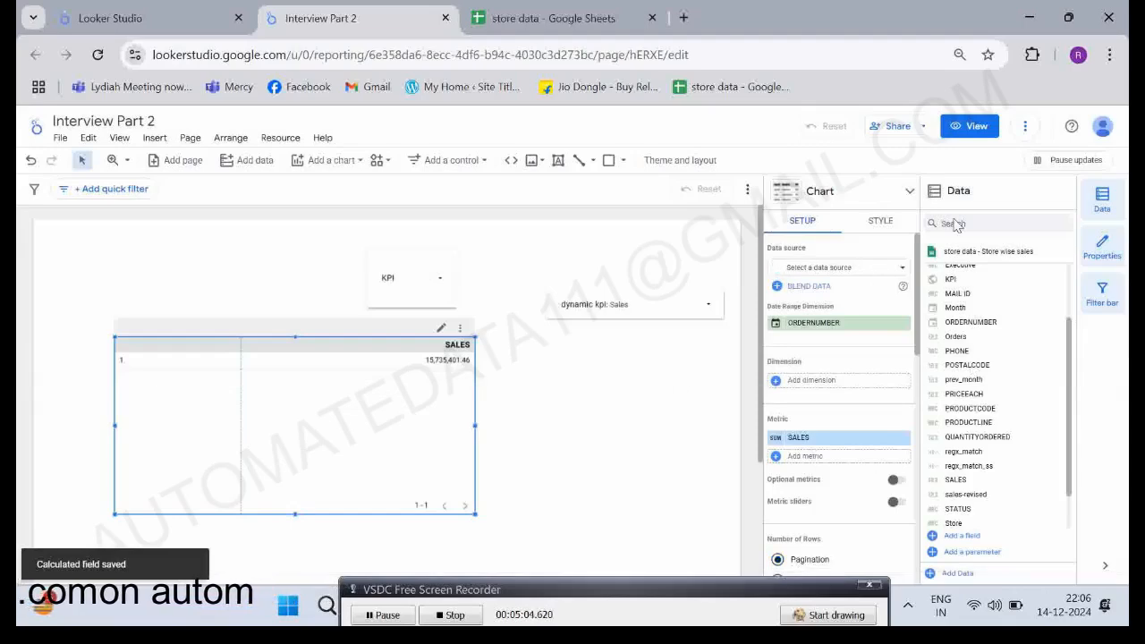
# Find my_kpi_value in the data fields and make it the table's metric in place of SALES.
pyautogui.click(955, 224)
pyautogui.write('kpi')
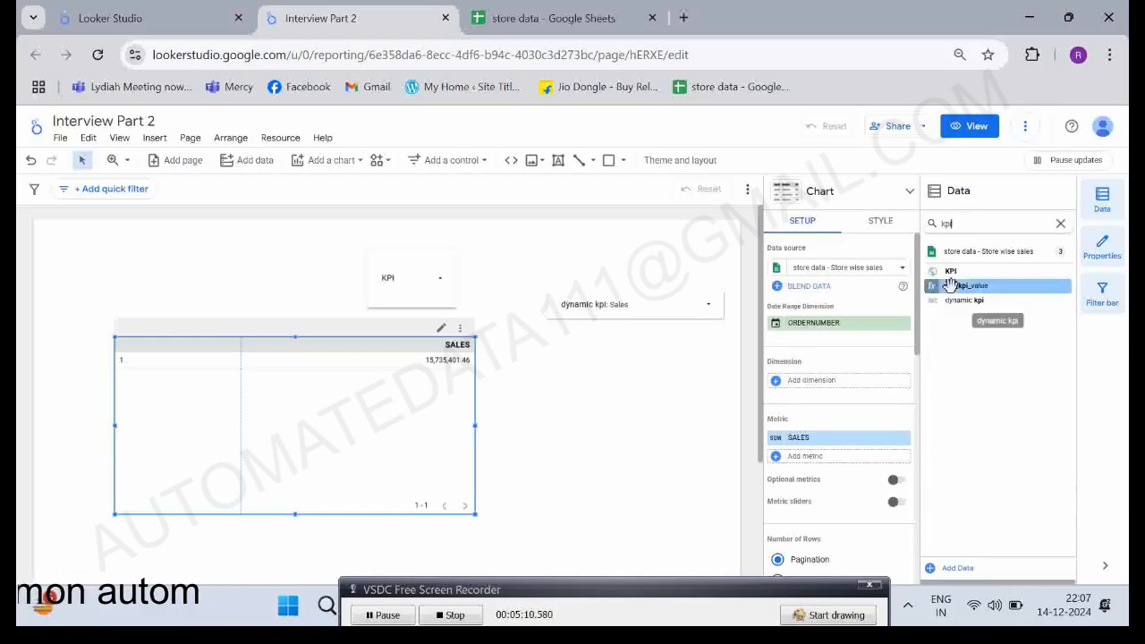
pyautogui.moveTo(951, 284); pyautogui.dragTo(899, 454)
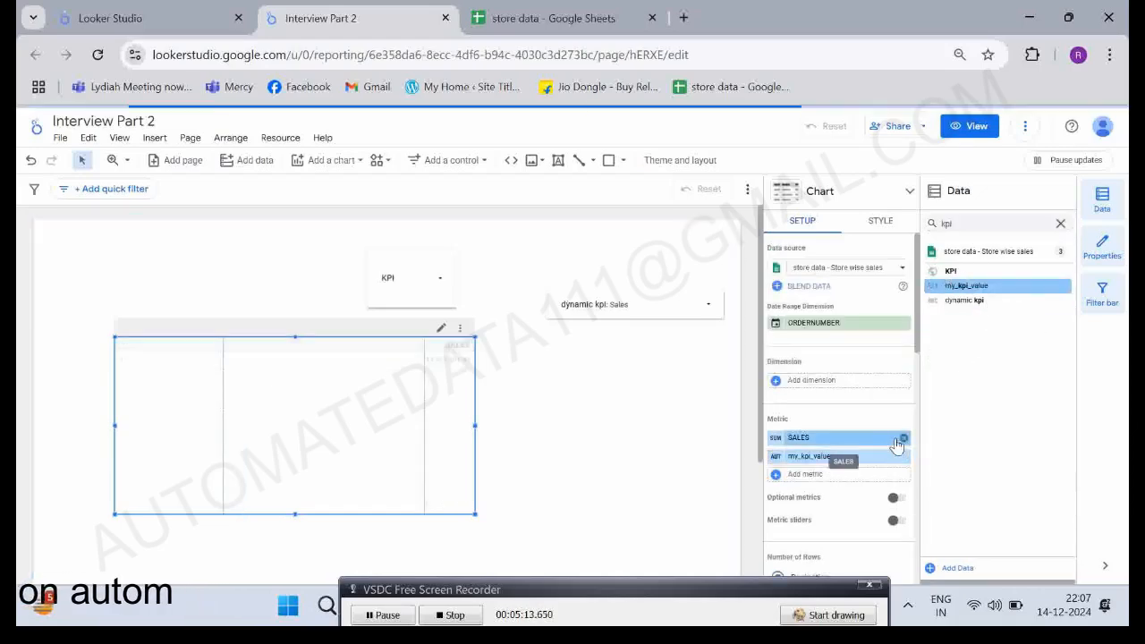
pyautogui.click(903, 437)
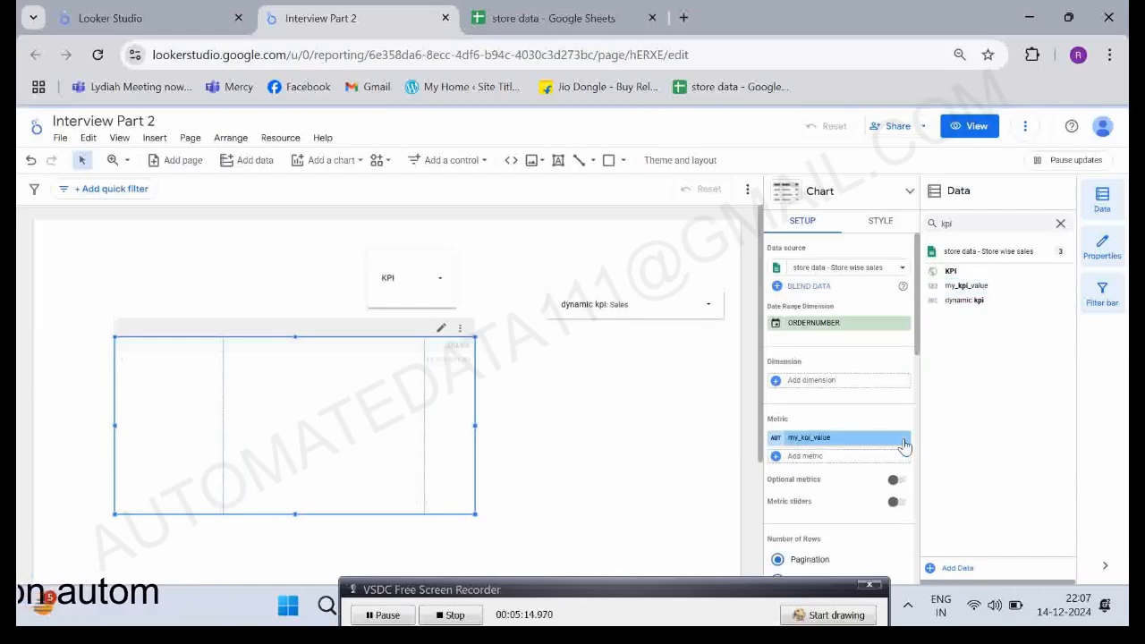
# Test the table metric by switching the dynamic kpi control to Qty and finally to Orders.
pyautogui.click(625, 310)
pyautogui.click(625, 310)
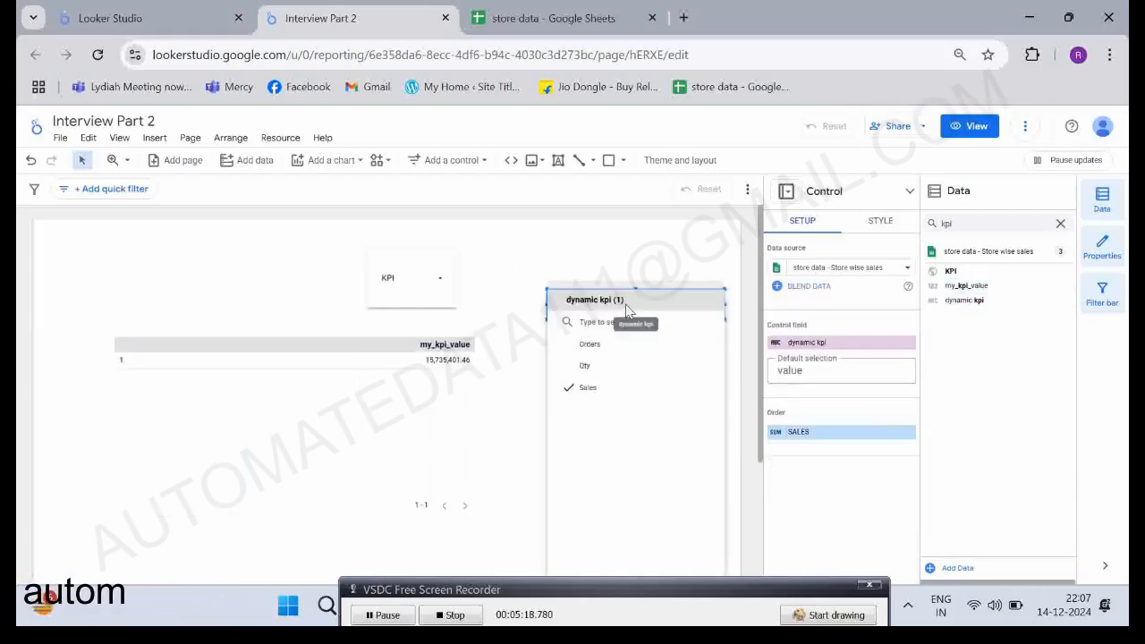
pyautogui.click(581, 367)
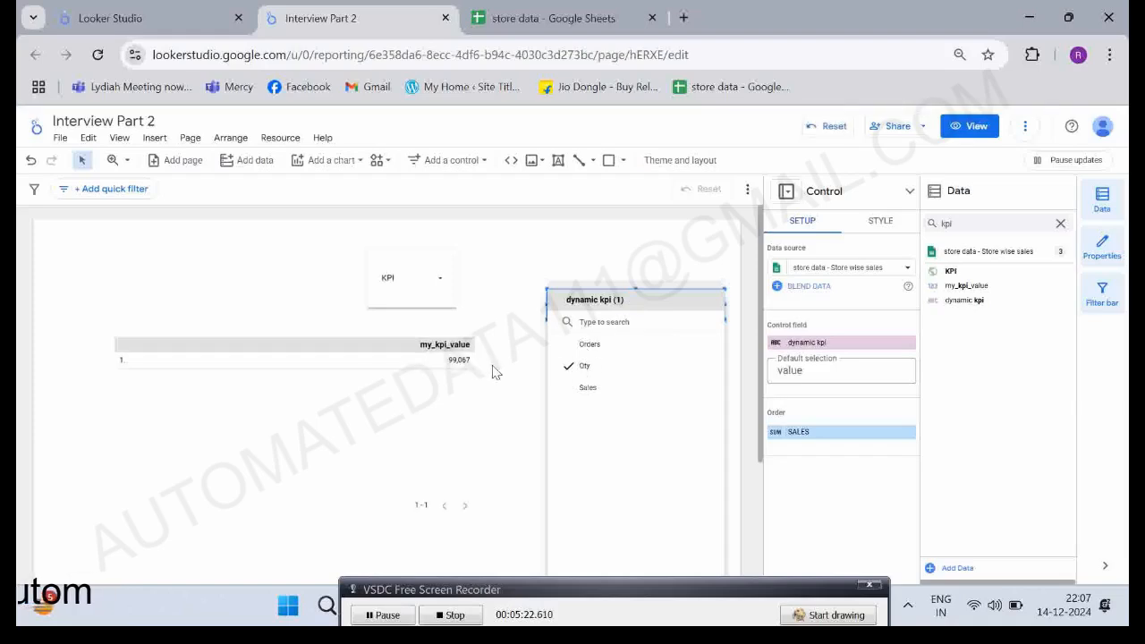
pyautogui.click(589, 345)
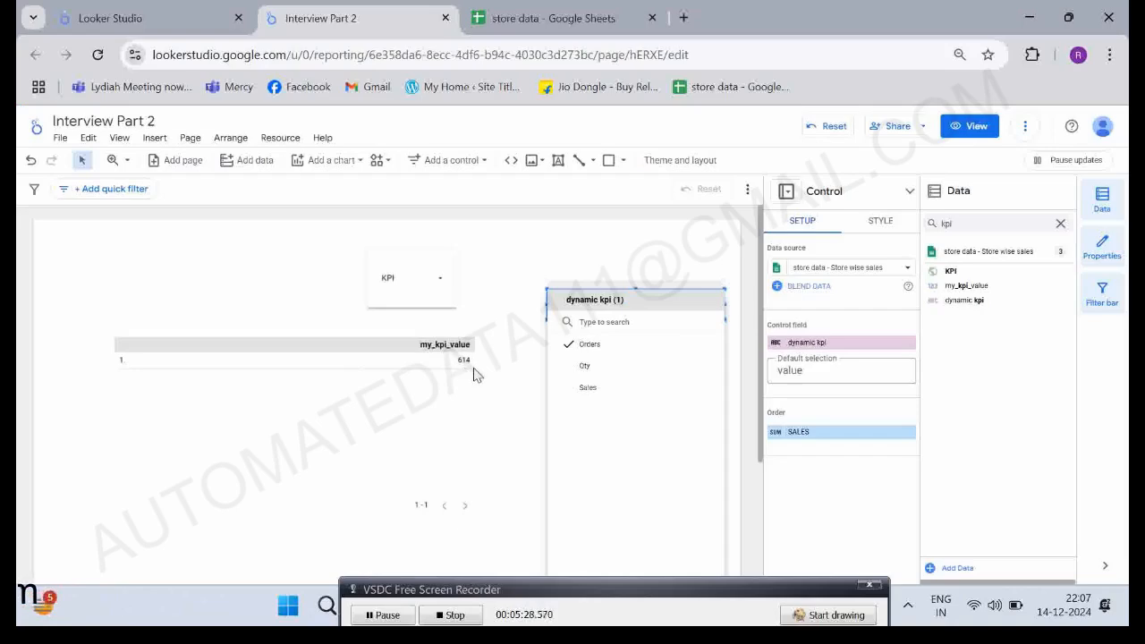
pyautogui.click(567, 276)
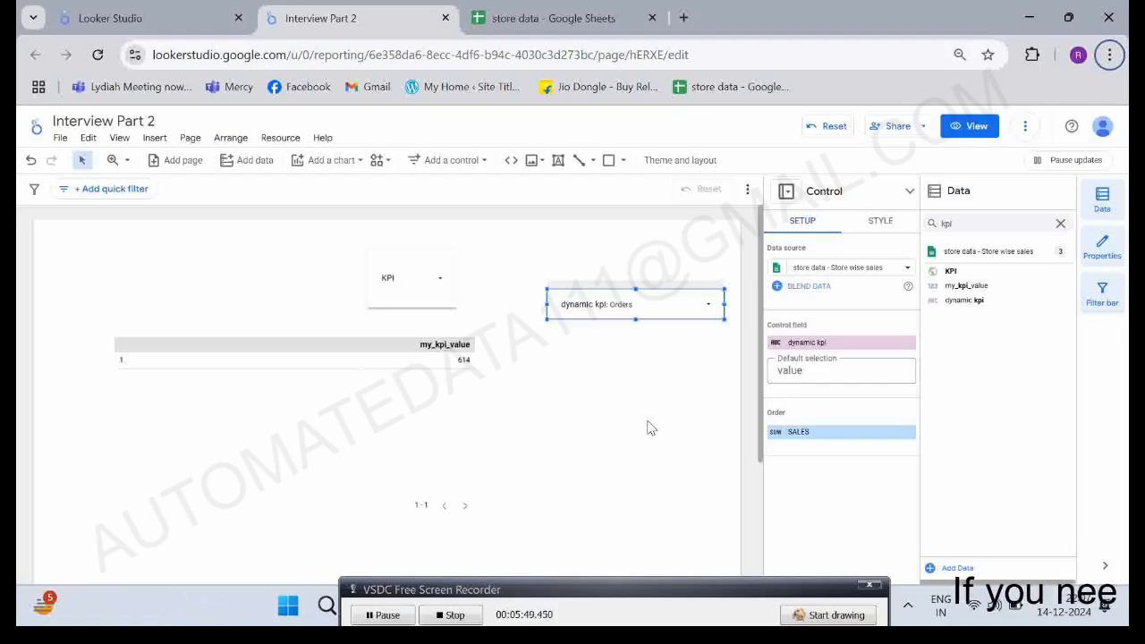
# Switch to the Word interview document and review the calculated fields example and the answer on dynamic filters for users.
pyautogui.hotkey('alt', 'Tab')
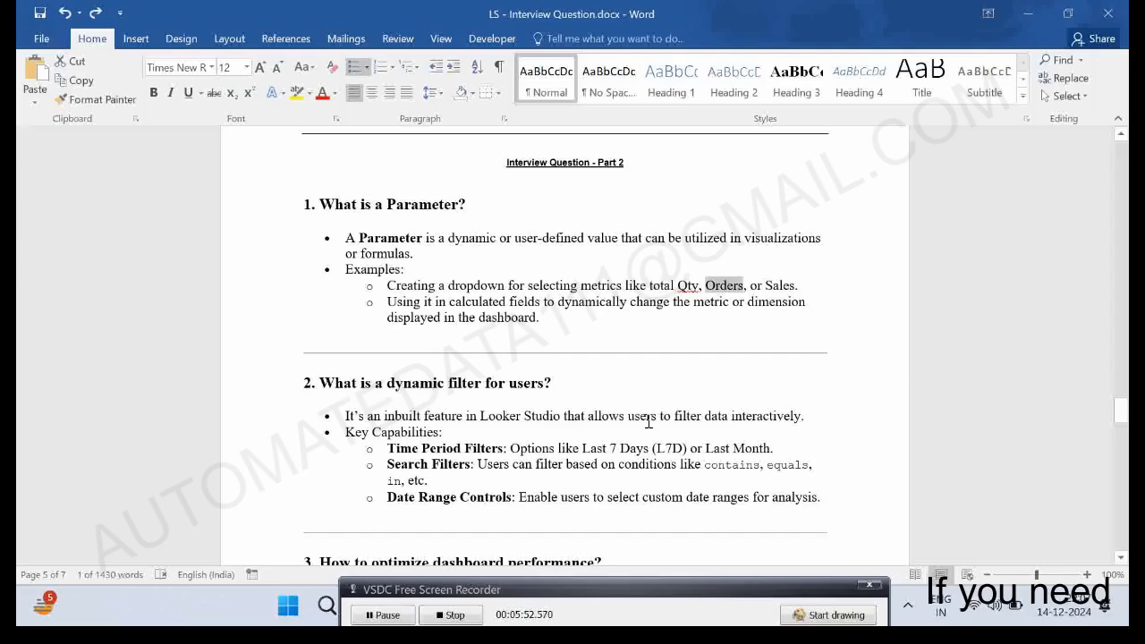
pyautogui.doubleClick(526, 302)
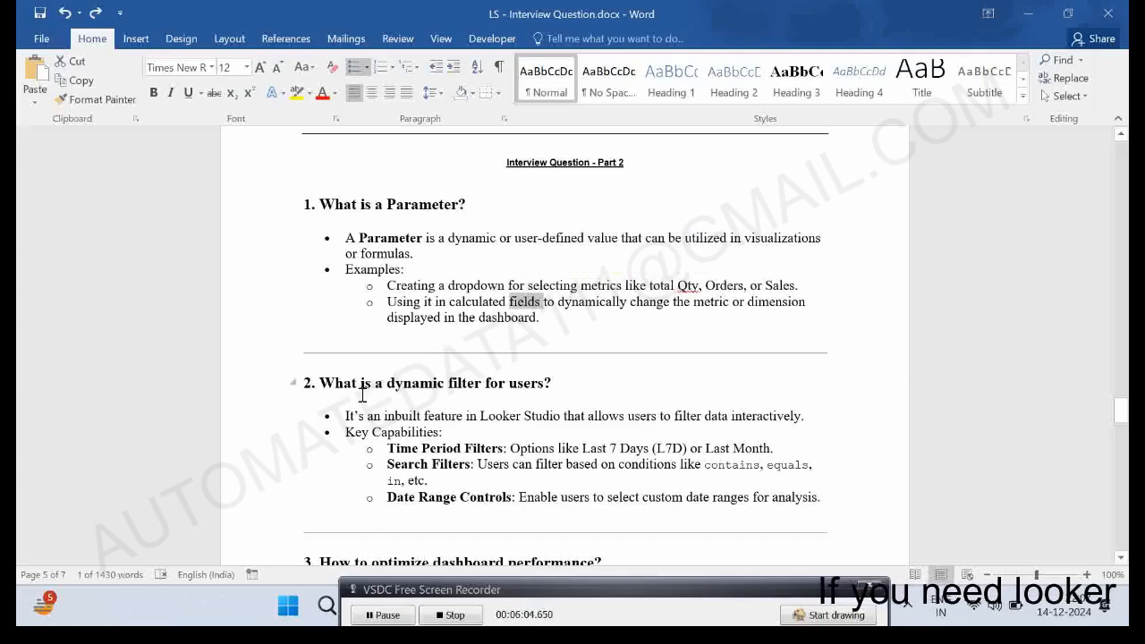
pyautogui.moveTo(317, 383); pyautogui.dragTo(563, 381)
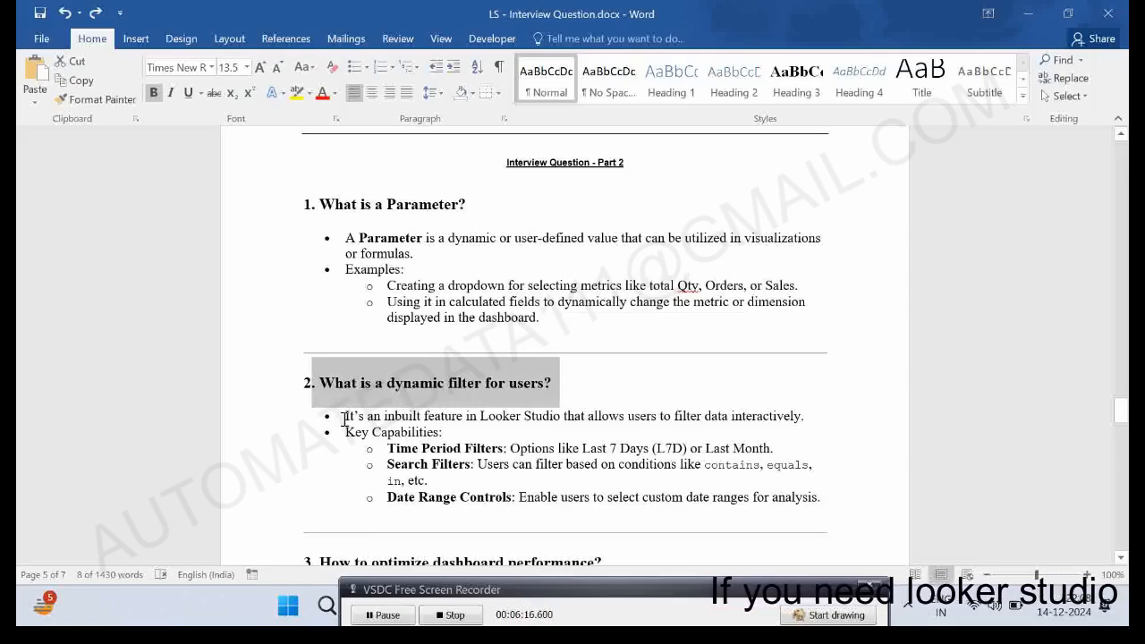
pyautogui.scroll(-1, 344, 418)
pyautogui.click(348, 349)
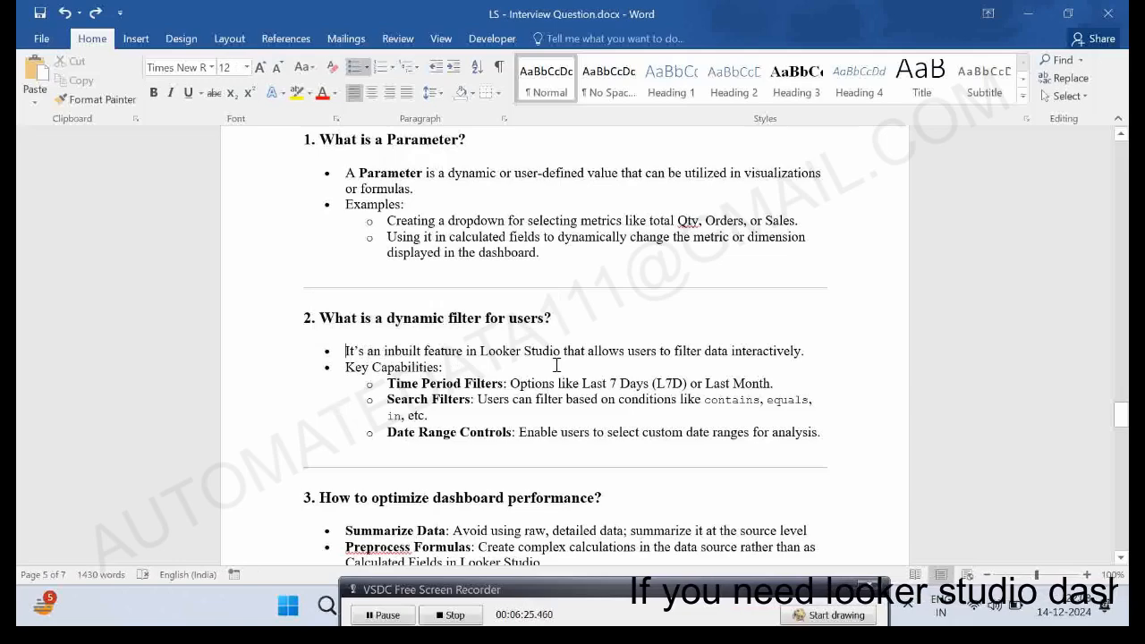
pyautogui.click(415, 386)
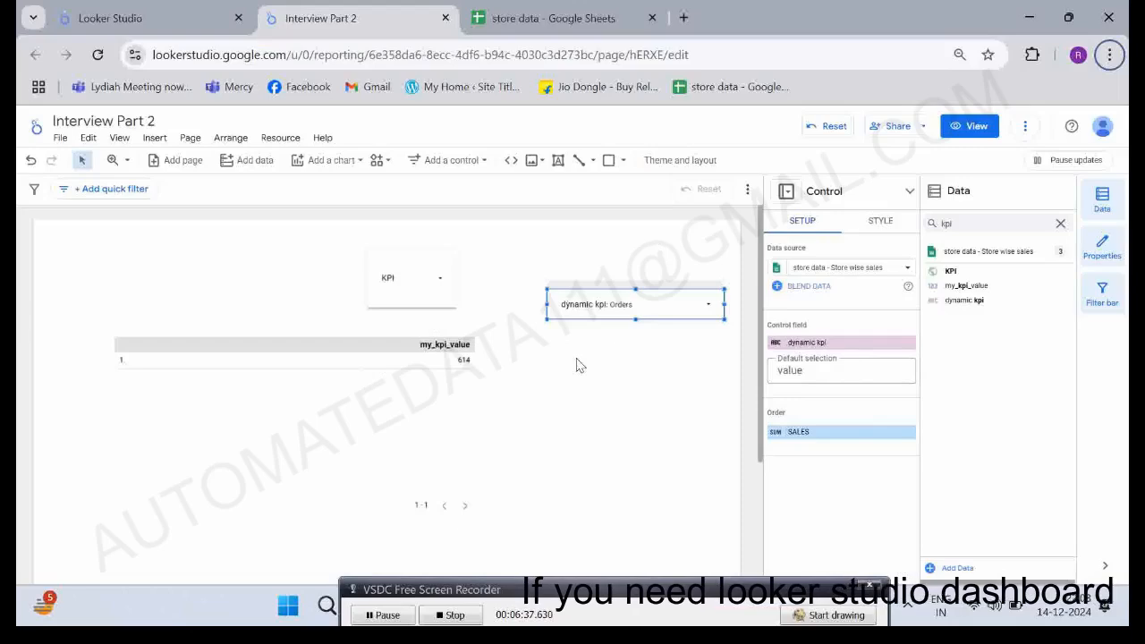
# Return to the Looker Studio report and add an advanced filter control below the dynamic kpi control.
pyautogui.click(483, 160)
pyautogui.click(458, 298)
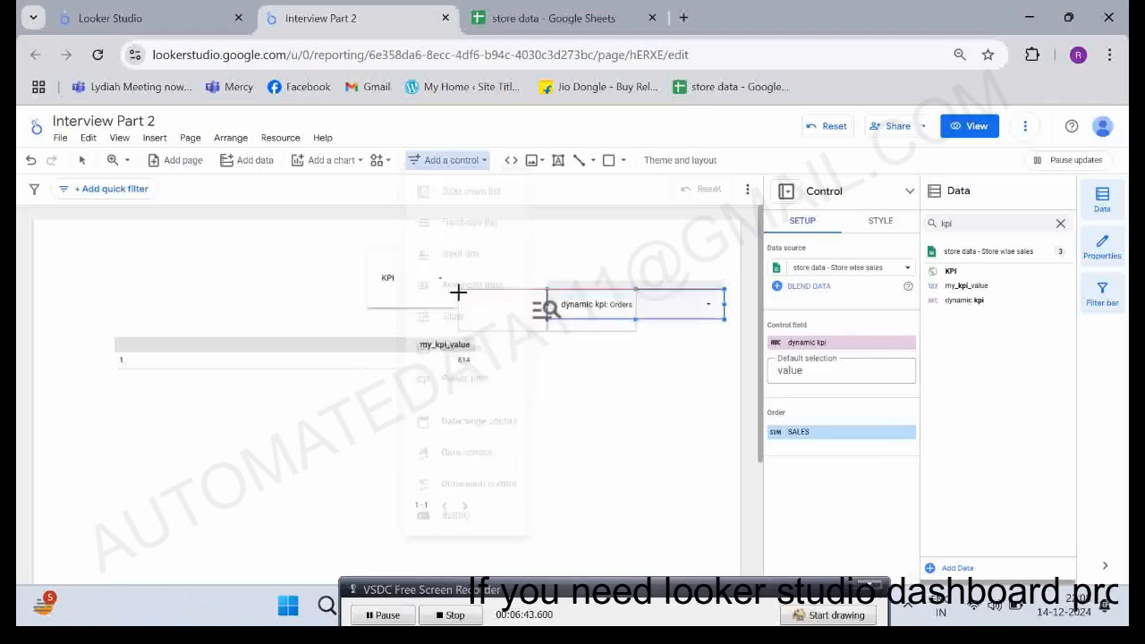
pyautogui.moveTo(529, 378)
pyautogui.mouseDown()
pyautogui.moveTo(621, 459)
pyautogui.moveTo(648, 453)
pyautogui.mouseUp()
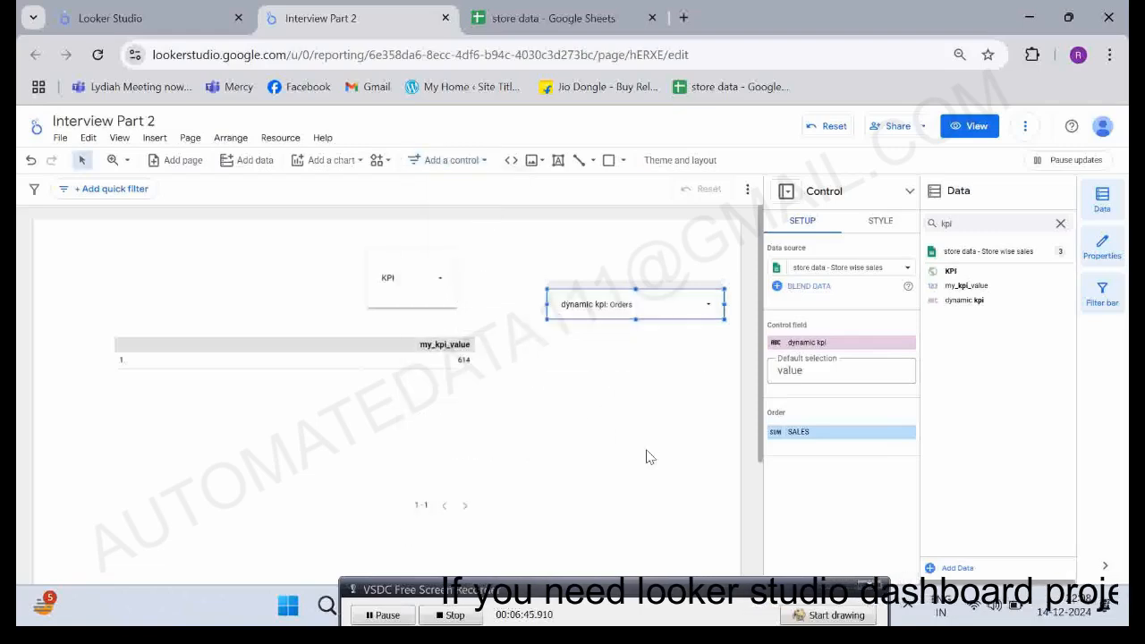
# Find the ASM field and add it to the table as its dimension.
pyautogui.click(342, 377)
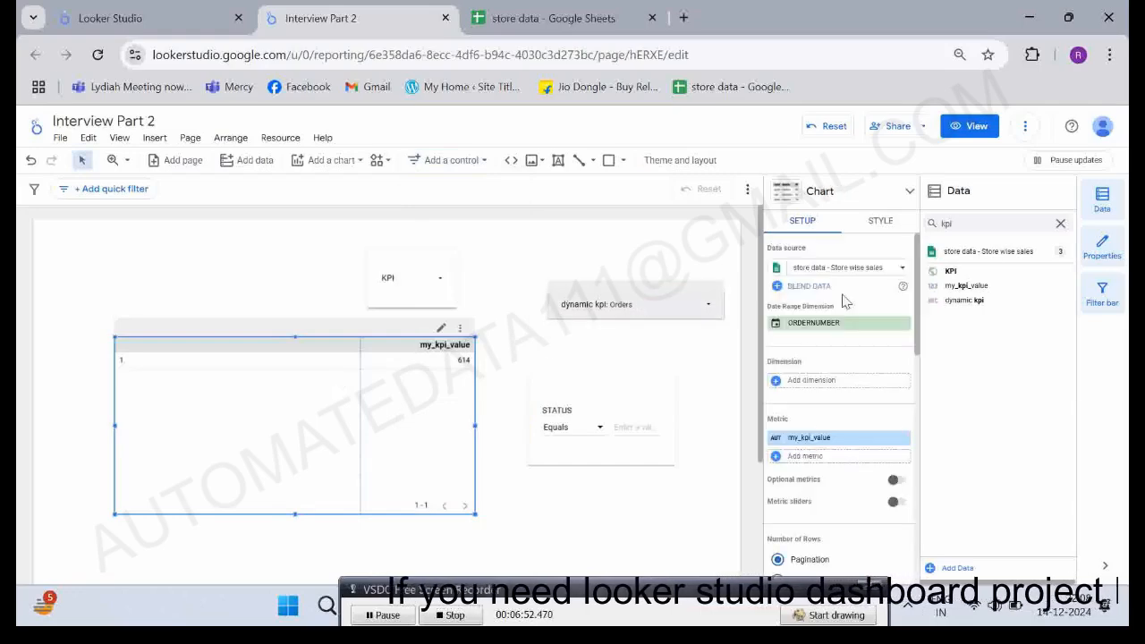
pyautogui.click(993, 223)
pyautogui.doubleClick(993, 223)
pyautogui.write('A')
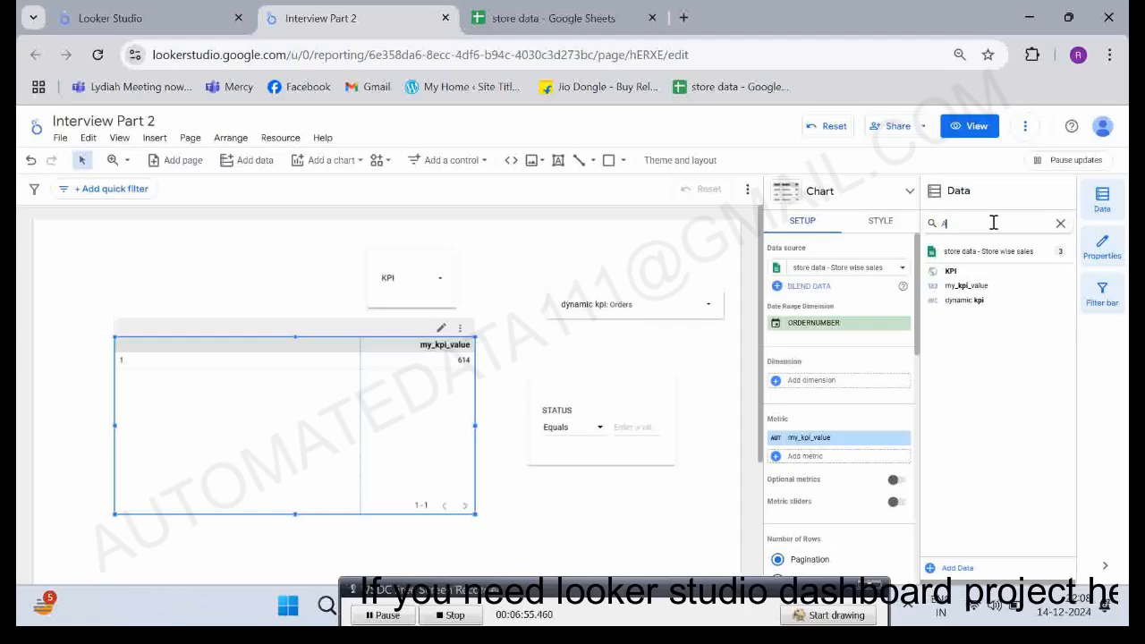
pyautogui.write('SM')
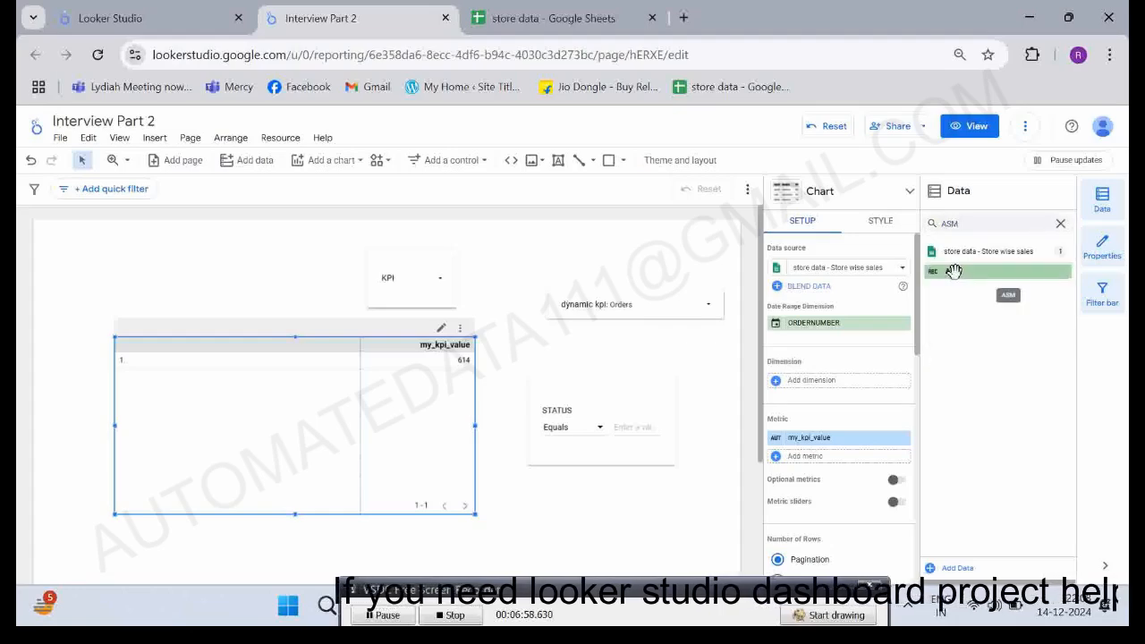
pyautogui.moveTo(953, 271); pyautogui.dragTo(826, 386)
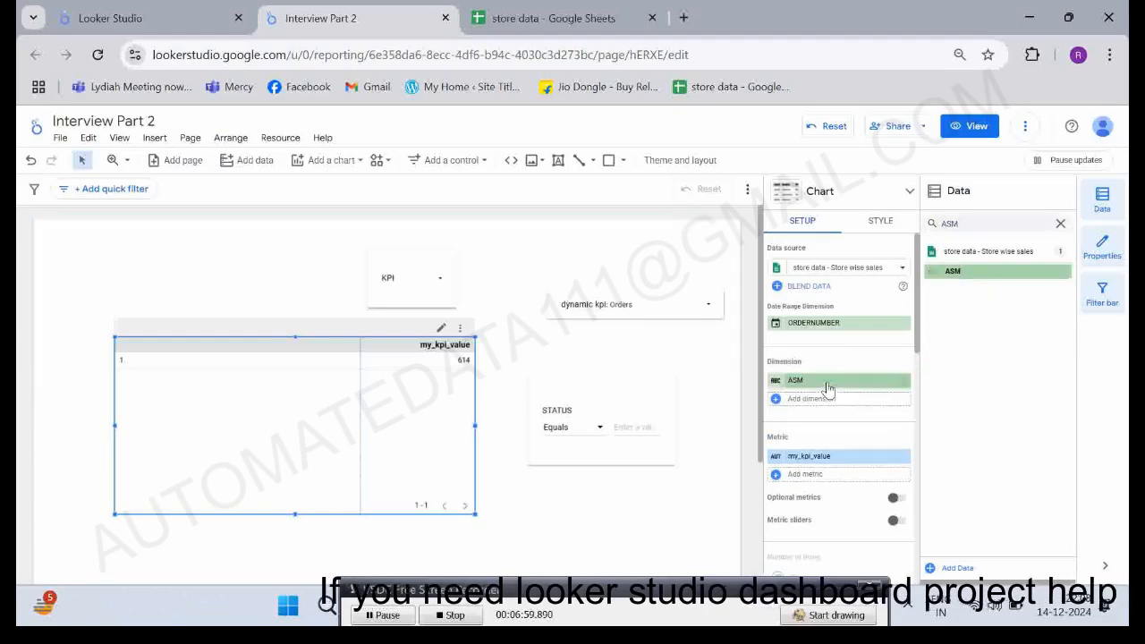
# Try the STATUS filter control with Equals and an ASM's name, and restore the control after deleting it.
pyautogui.click(567, 435)
pyautogui.click(566, 435)
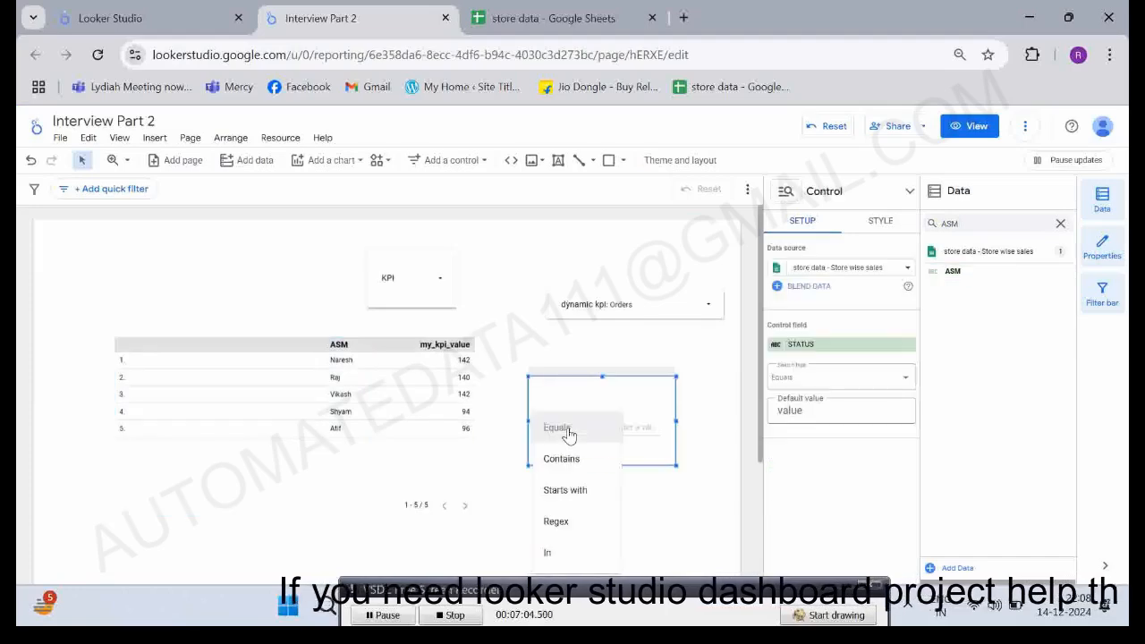
pyautogui.click(566, 429)
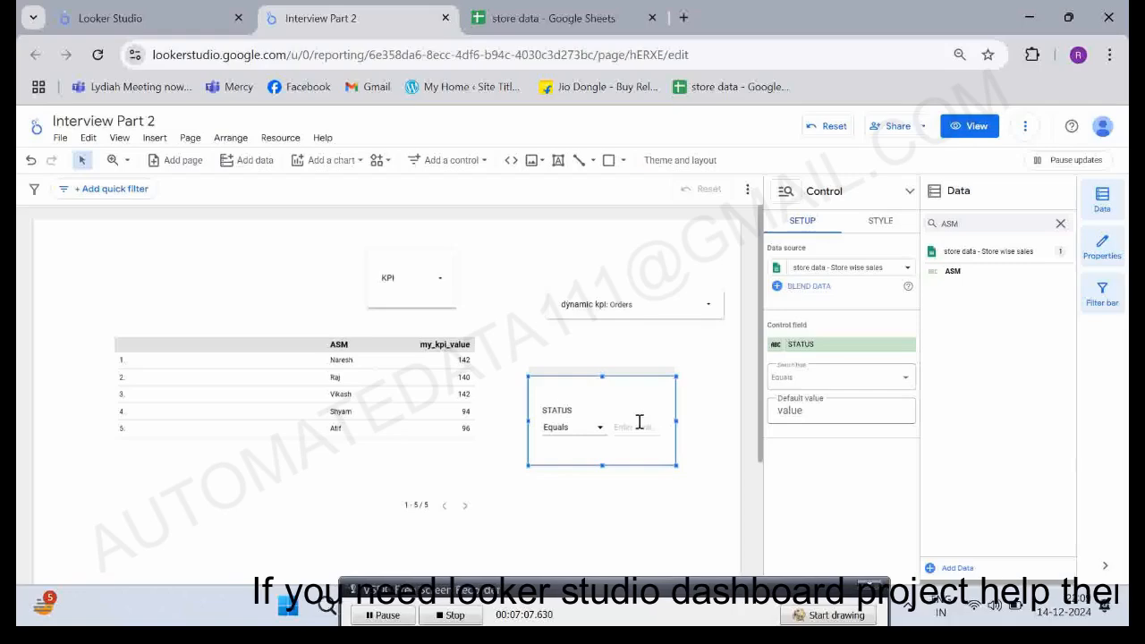
pyautogui.click(636, 427)
pyautogui.write('RAJ')
pyautogui.press('Return')
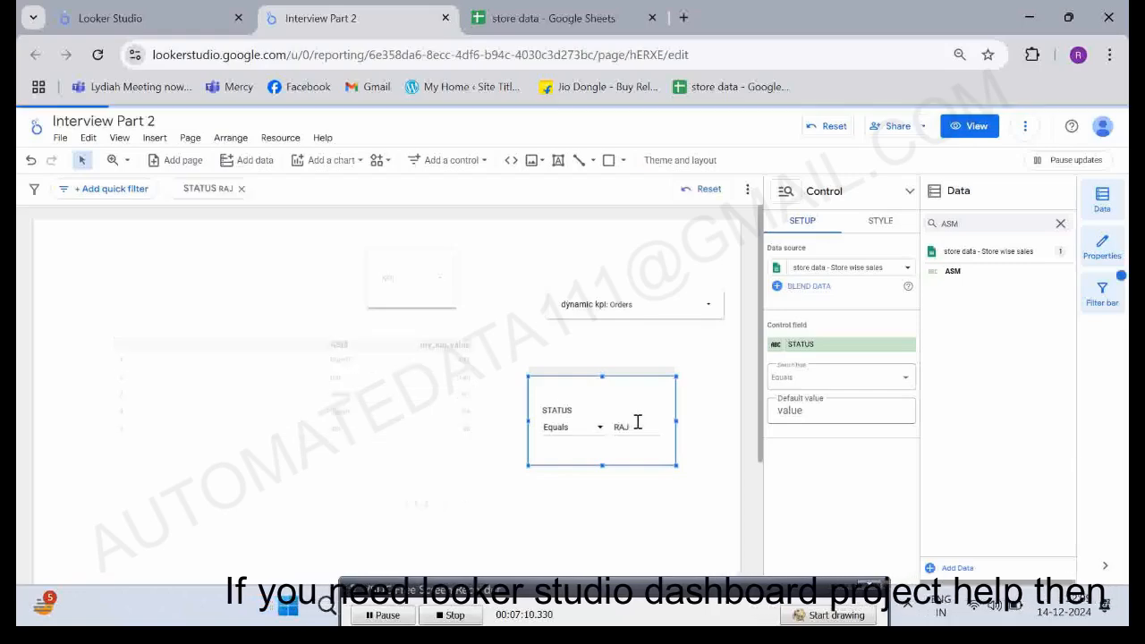
pyautogui.press('Delete')
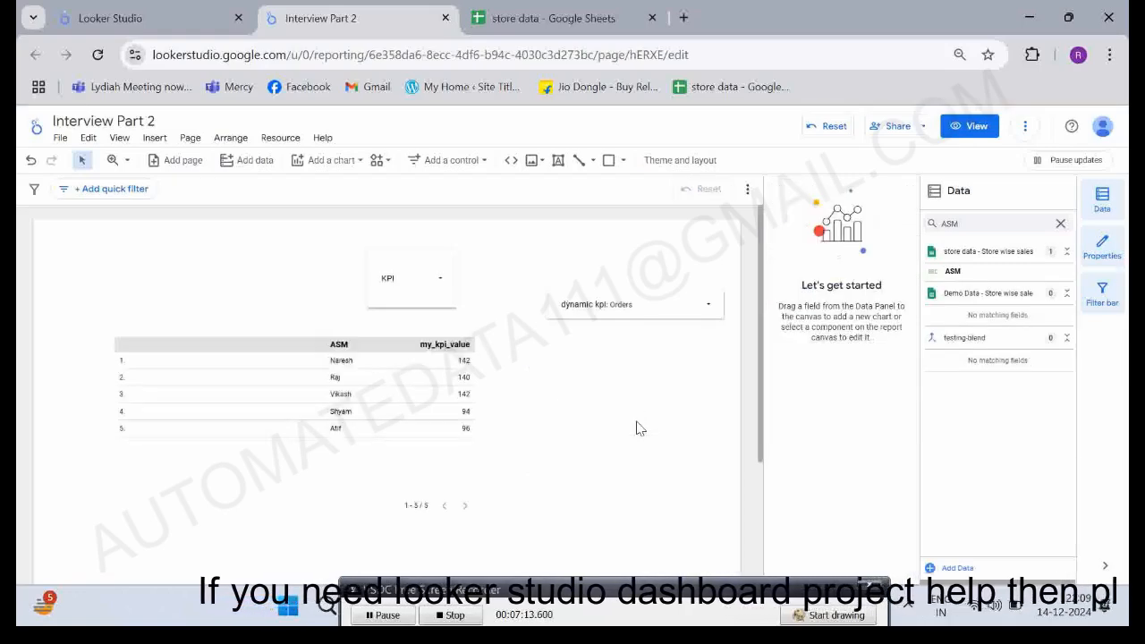
pyautogui.hotkey('ctrl', 'z')
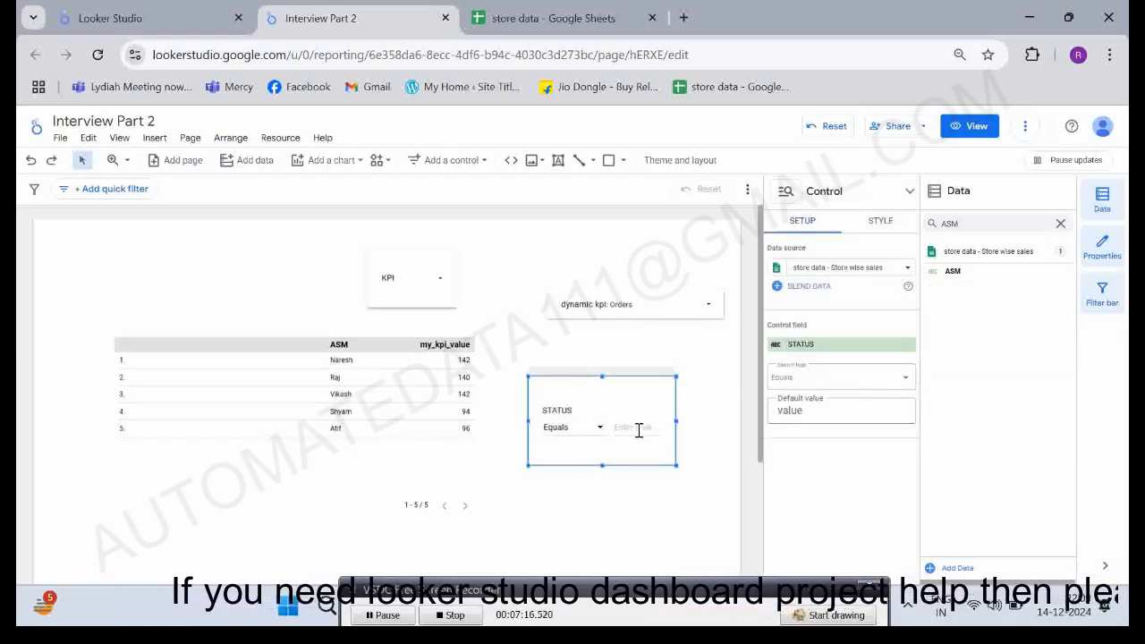
# Try filtering the STATUS control with Equals and an ASM's name, then clear the value.
pyautogui.write('rAJ')
pyautogui.press('BackSpace')
pyautogui.press('BackSpace')
pyautogui.press('BackSpace')
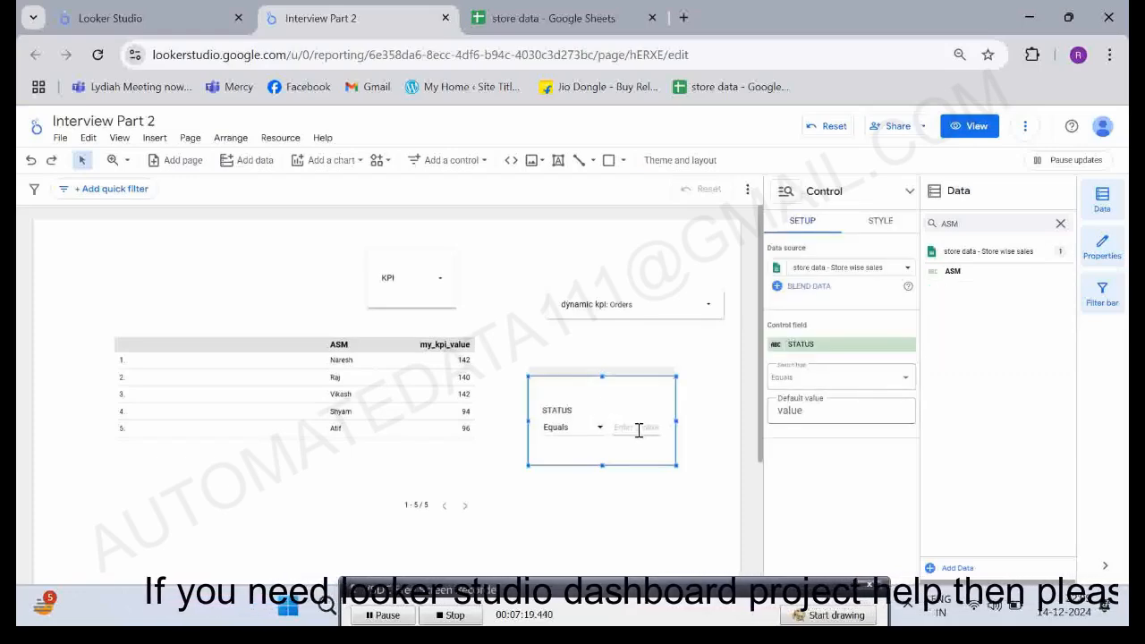
pyautogui.write('Raj')
pyautogui.press('Return')
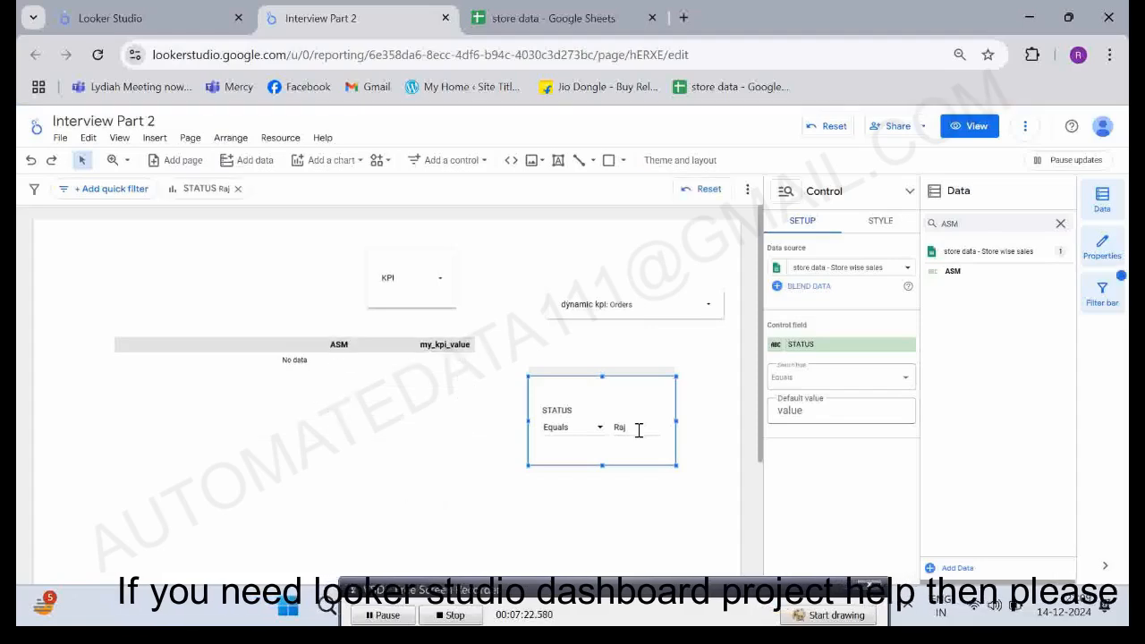
pyautogui.doubleClick(639, 430)
pyautogui.press('BackSpace')
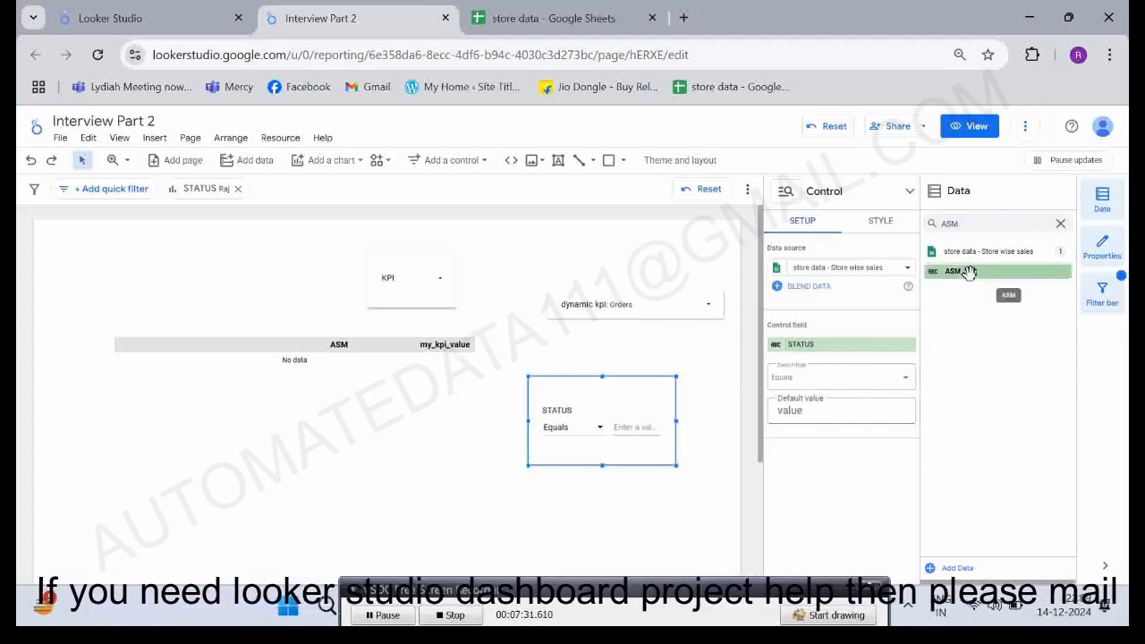
# Set the advanced filter's control field to ASM, try Equals with an ASM's name, and clear the value.
pyautogui.moveTo(962, 272); pyautogui.dragTo(817, 360)
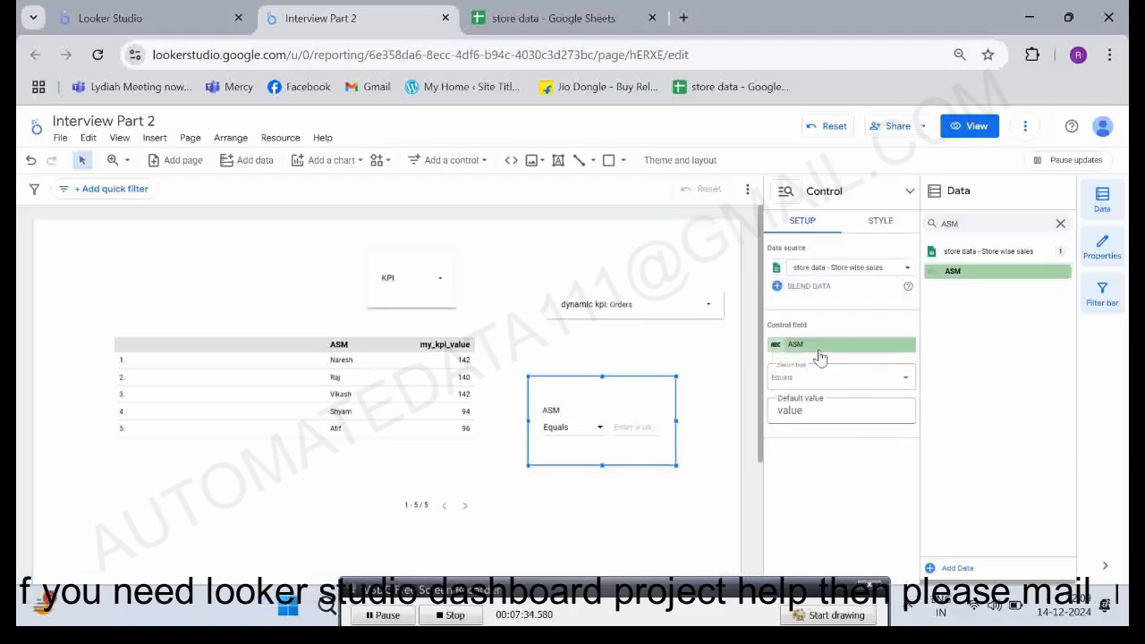
pyautogui.click(631, 426)
pyautogui.write('Raj')
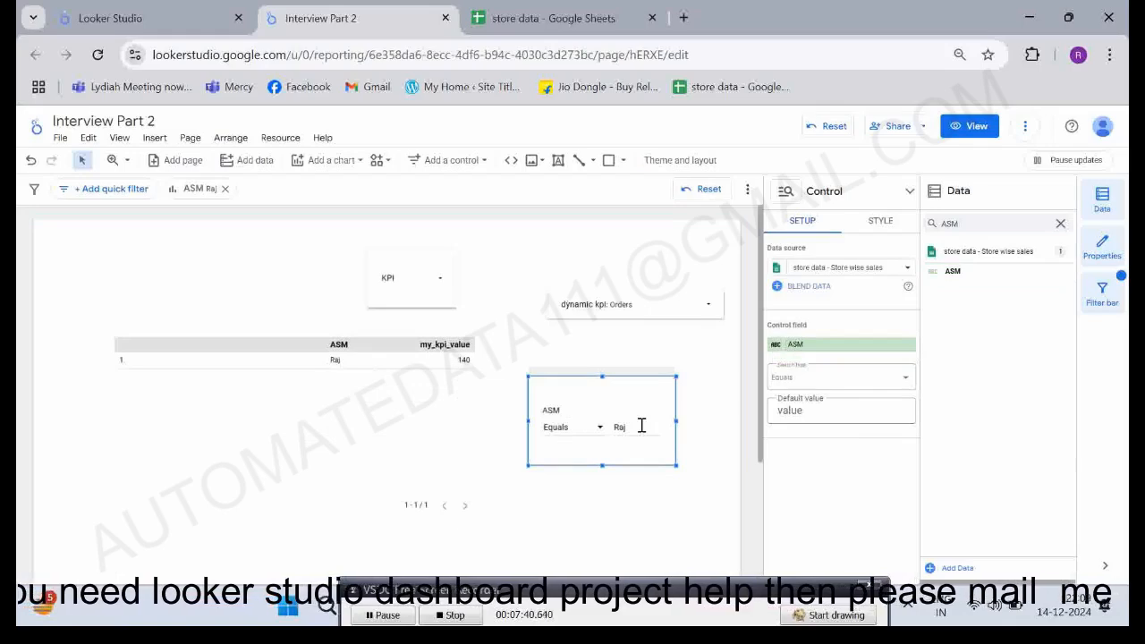
pyautogui.doubleClick(641, 425)
pyautogui.press('BackSpace')
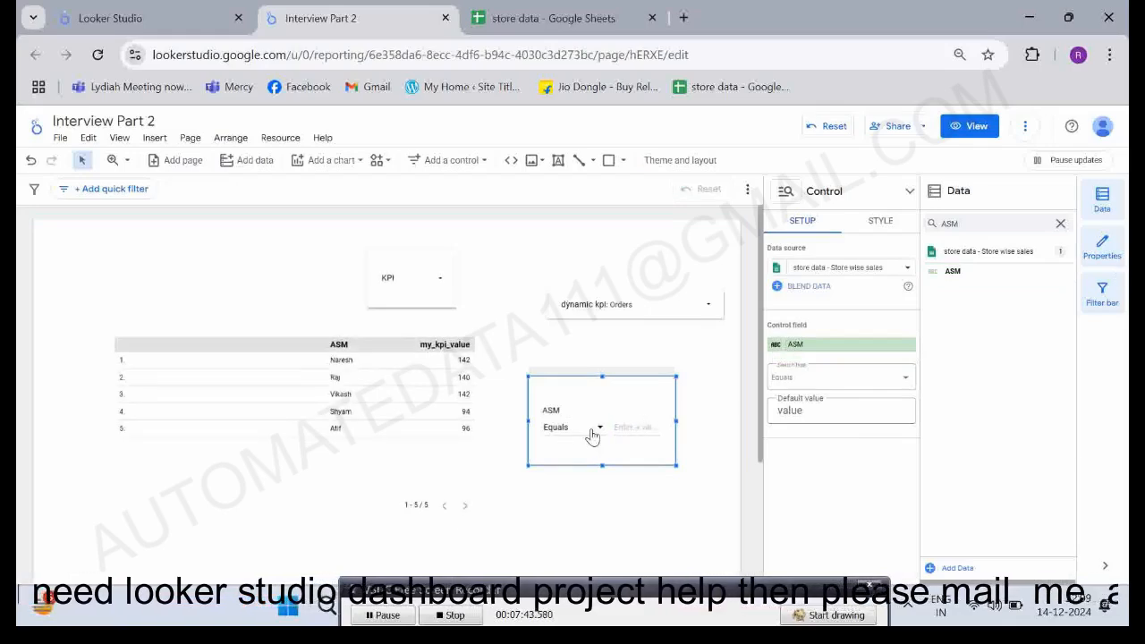
# Switch the ASM filter's condition to Contains, try it with "r", and clear the value.
pyautogui.click(591, 433)
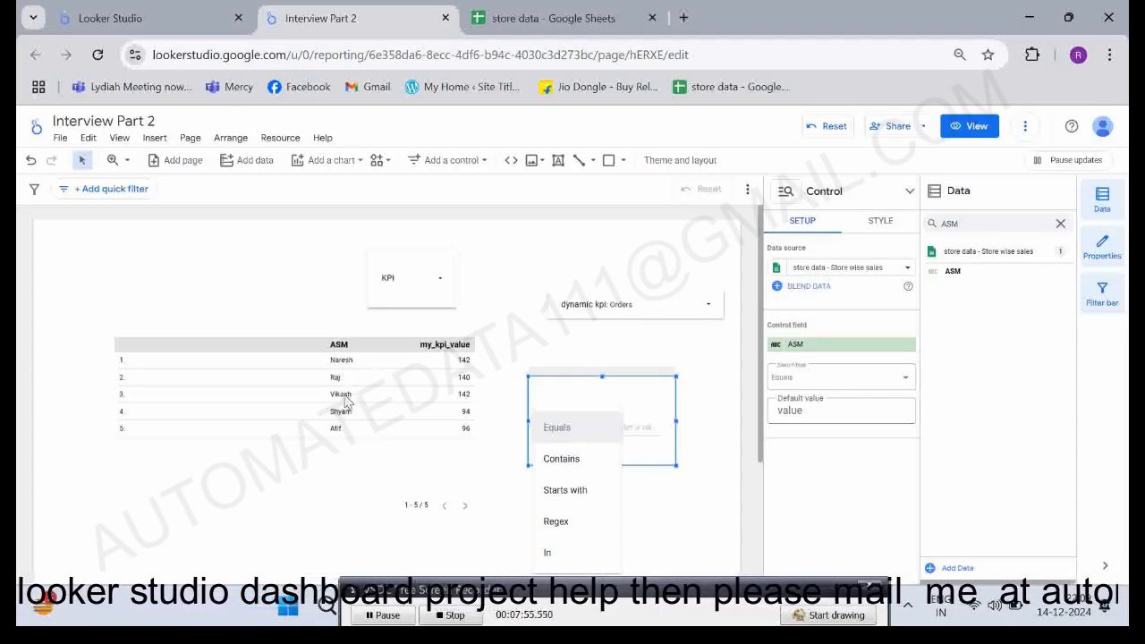
pyautogui.click(560, 458)
pyautogui.click(631, 428)
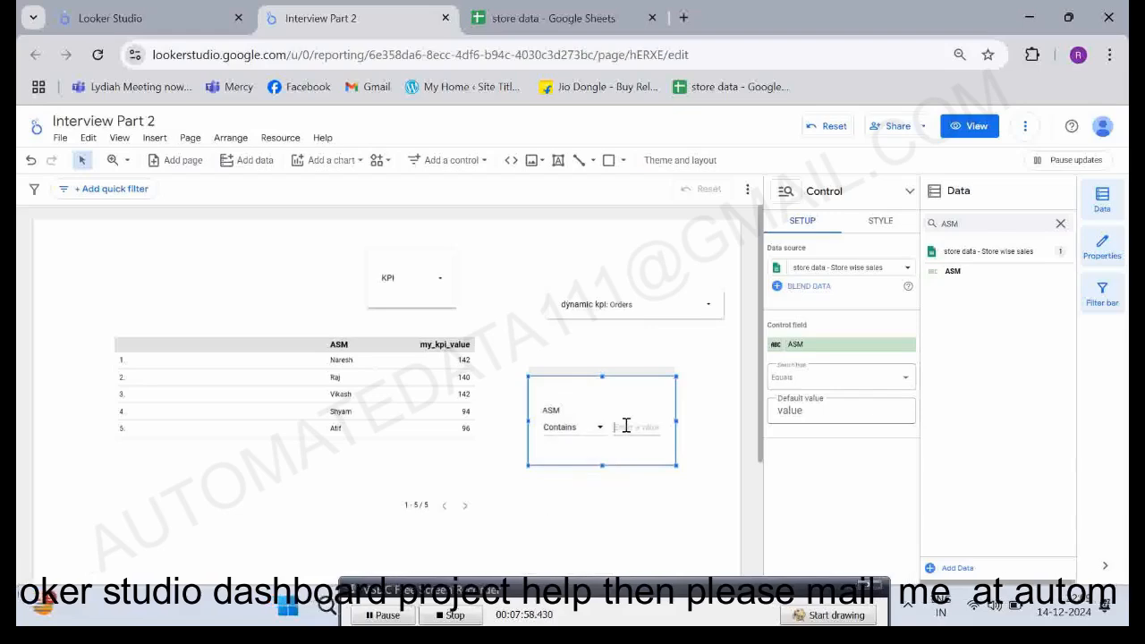
pyautogui.write('r')
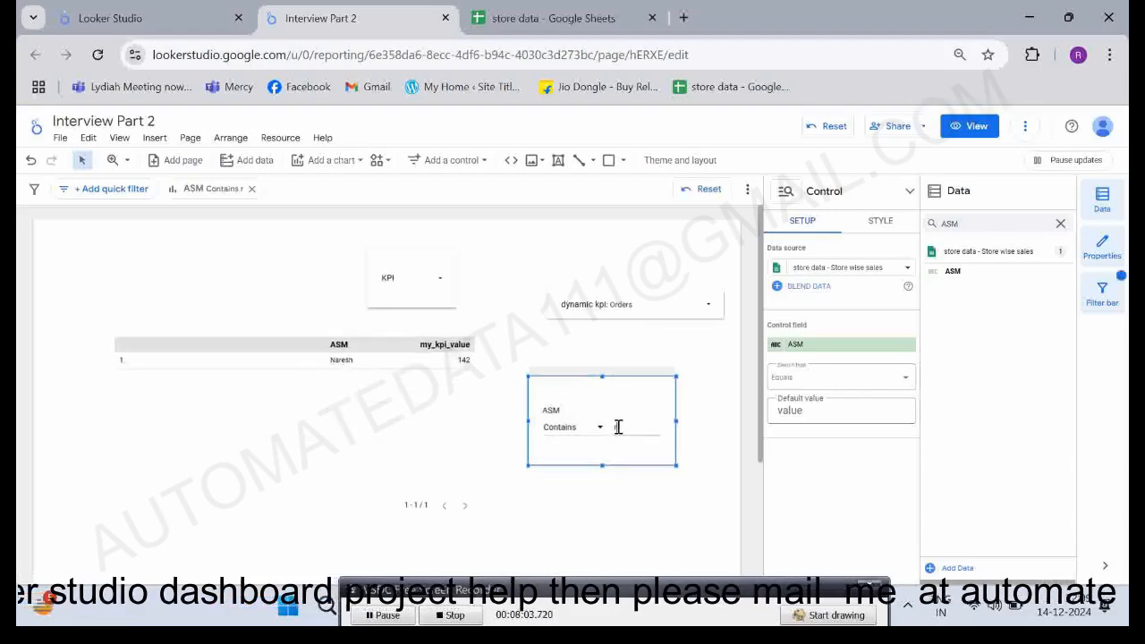
pyautogui.press('BackSpace')
# Switch the ASM filter's condition to Starts with and filter the table by "Vi".
pyautogui.click(582, 433)
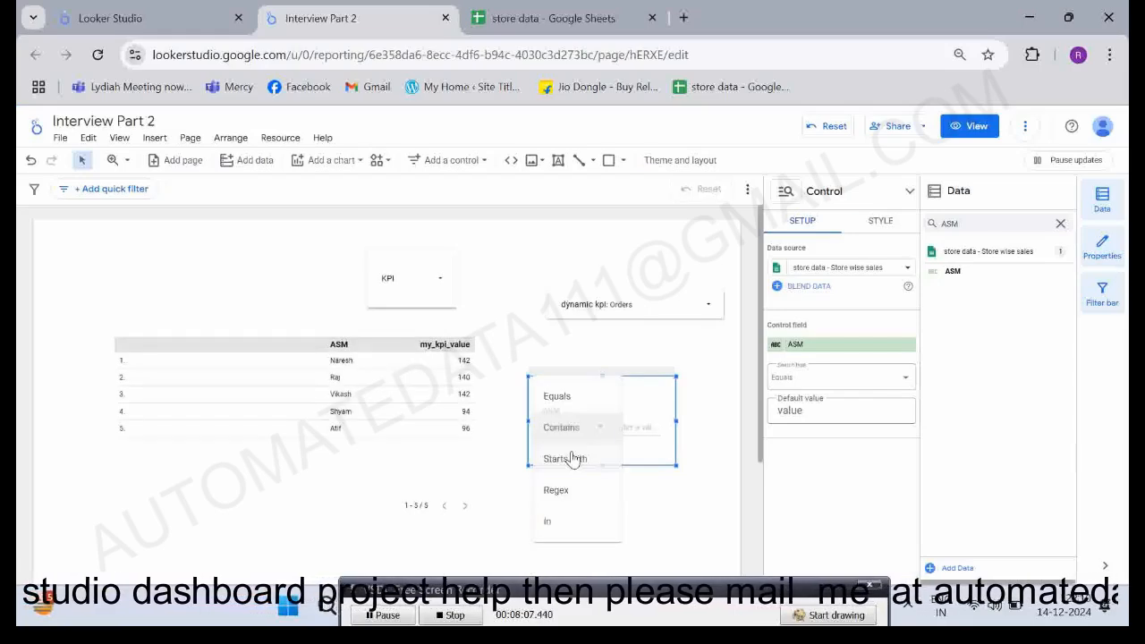
pyautogui.click(565, 460)
pyautogui.click(635, 429)
pyautogui.write('Vo')
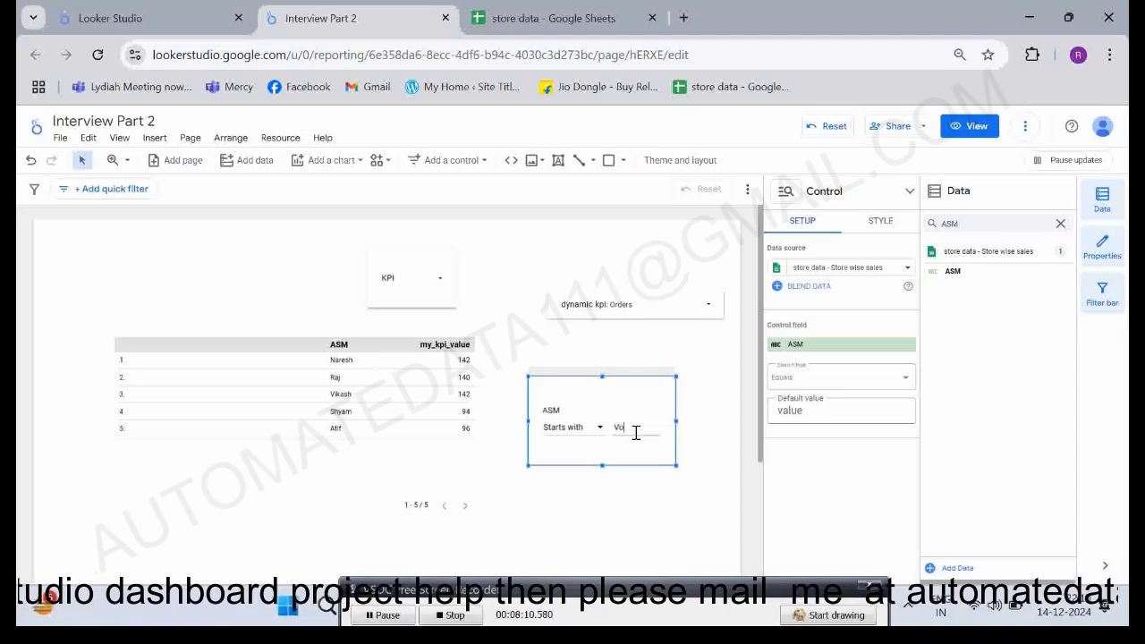
pyautogui.write('i')
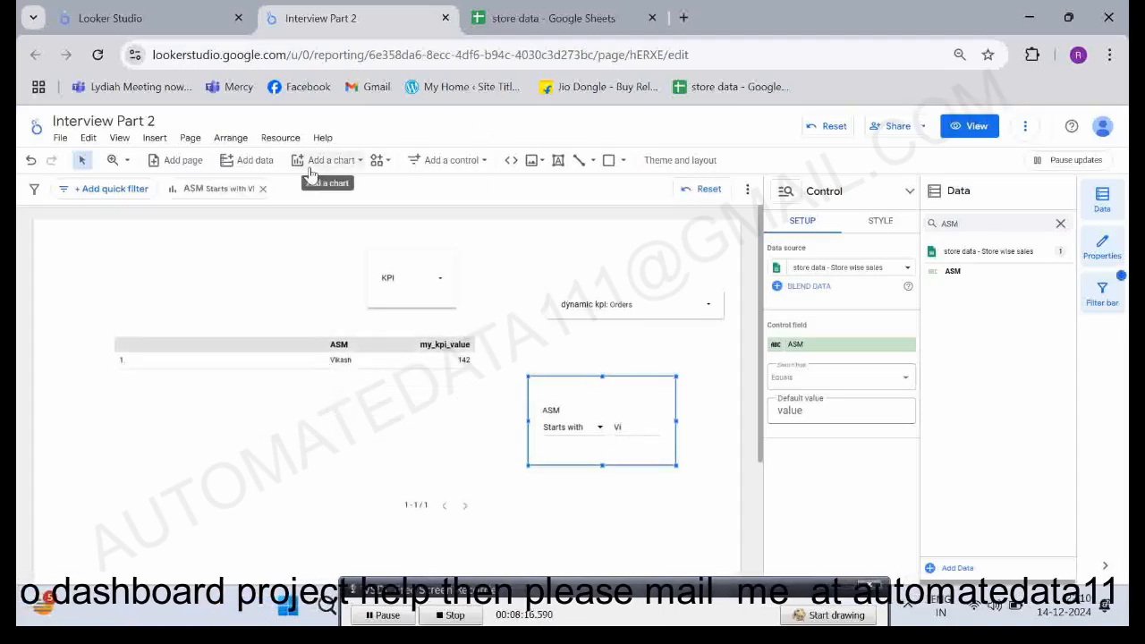
# Check the dynamic filter answer in the Word document, return to the Looker Studio report, and delete the ASM advanced filter control.
pyautogui.click(489, 161)
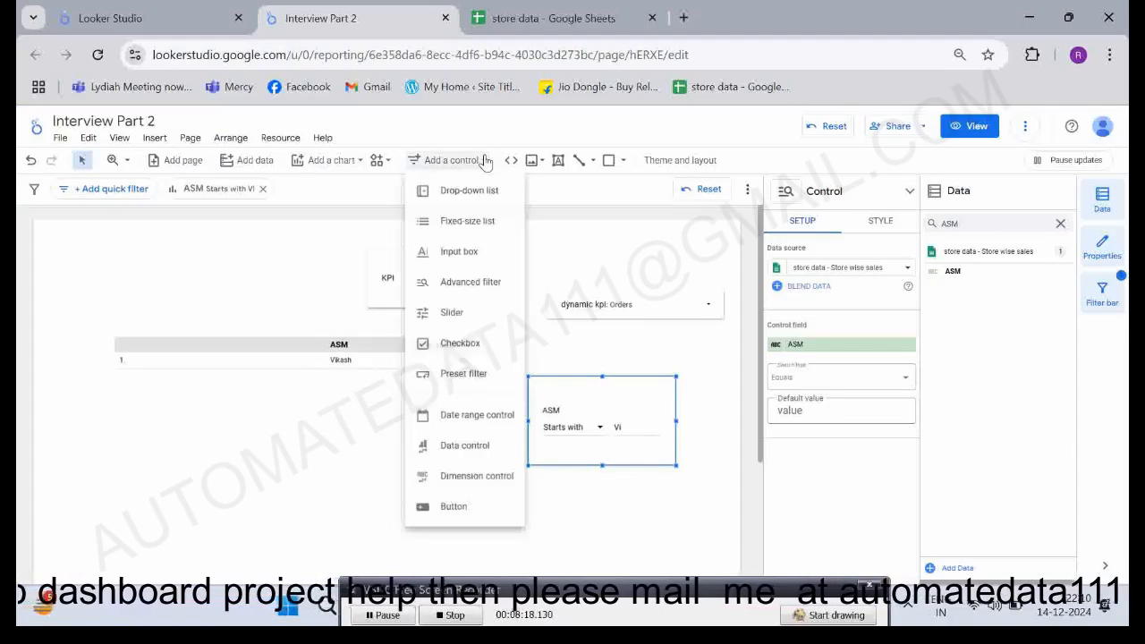
pyautogui.click(624, 379)
pyautogui.hotkey('alt', 'Tab')
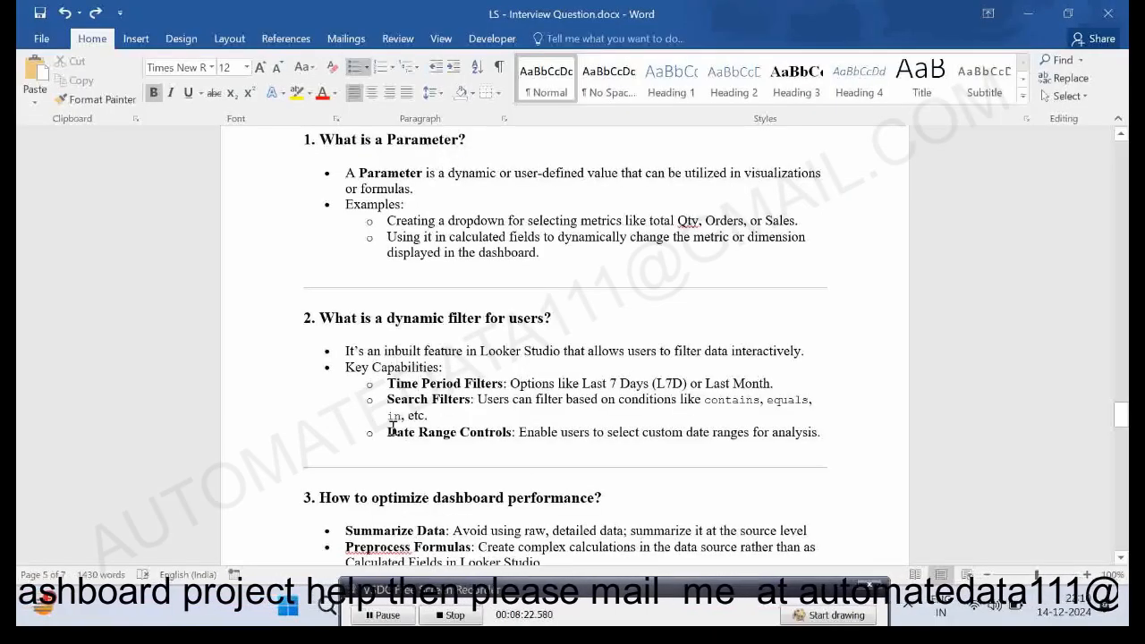
pyautogui.hotkey('alt', 'Tab')
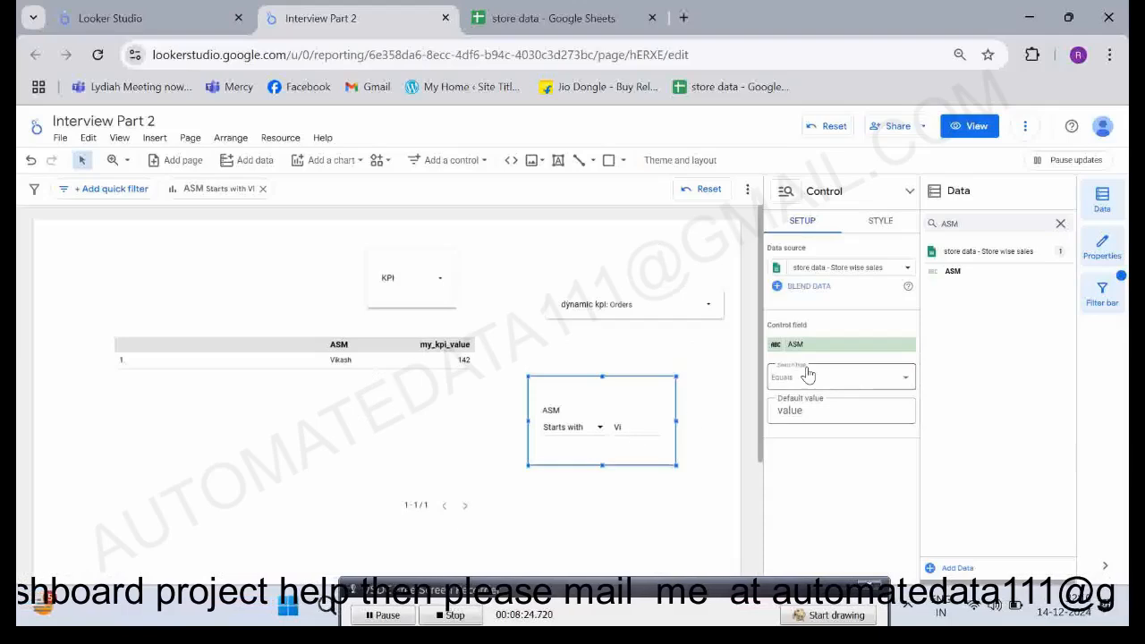
pyautogui.press('Delete')
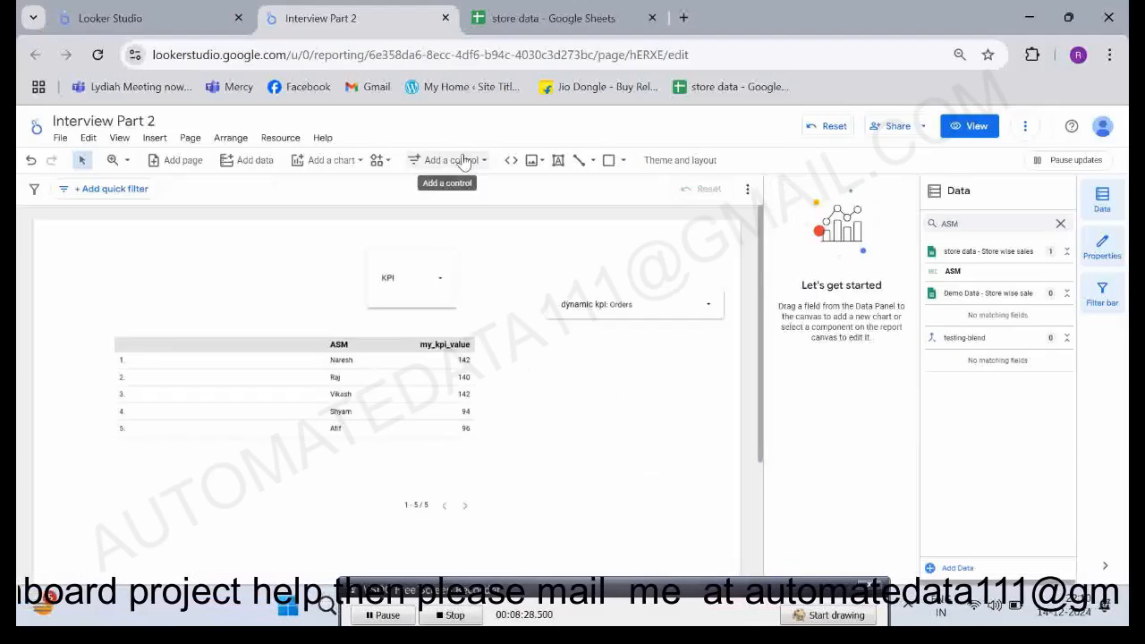
# Add a date range control below the dynamic kpi control.
pyautogui.click(460, 160)
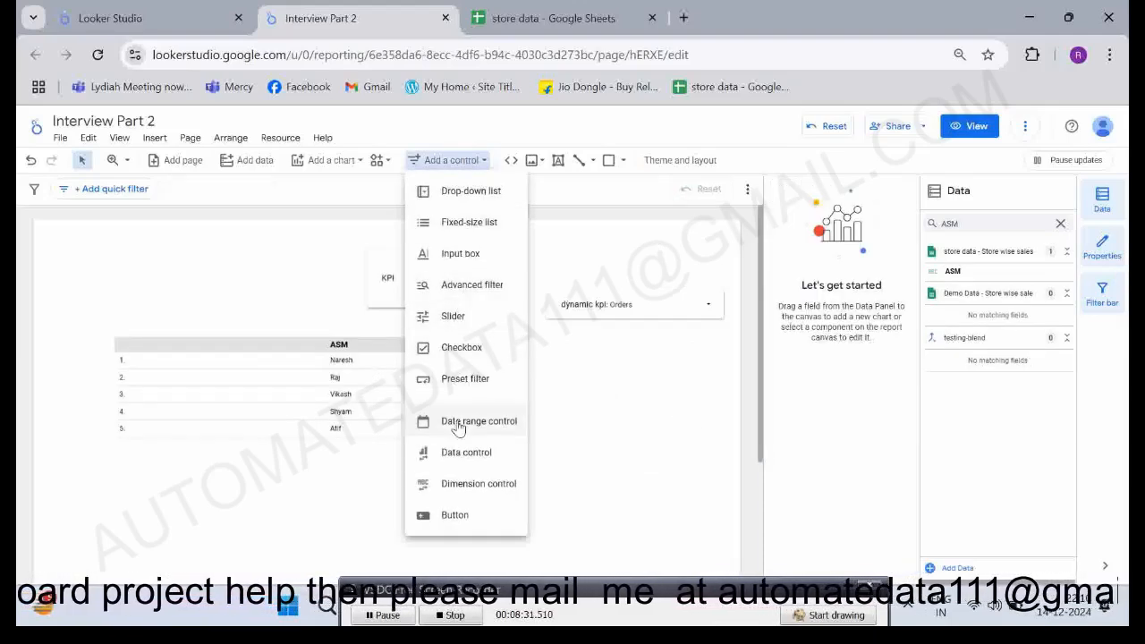
pyautogui.click(425, 420)
pyautogui.moveTo(510, 378); pyautogui.dragTo(689, 437)
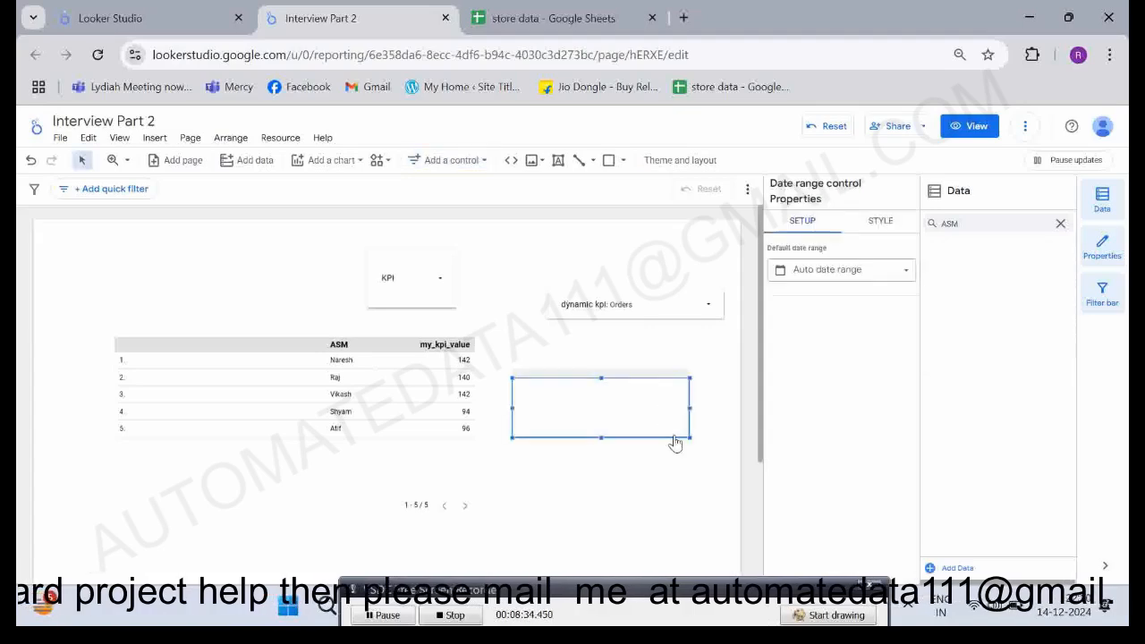
# Search the data fields for "month" and try to assign the Month field to the date range control.
pyautogui.click(1059, 223)
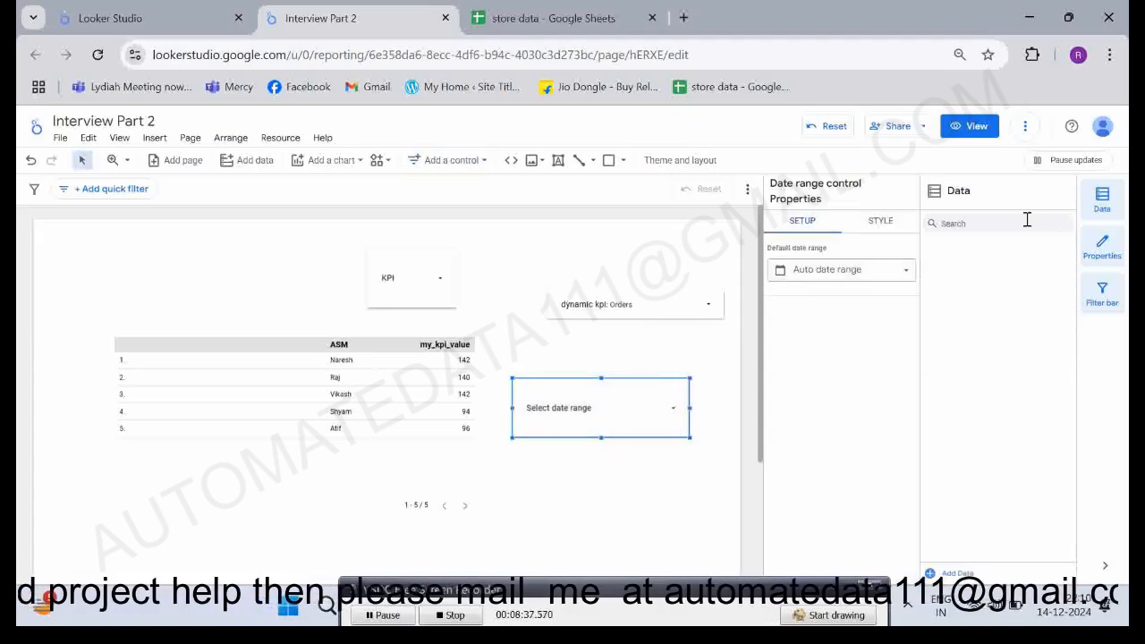
pyautogui.click(995, 224)
pyautogui.write('month')
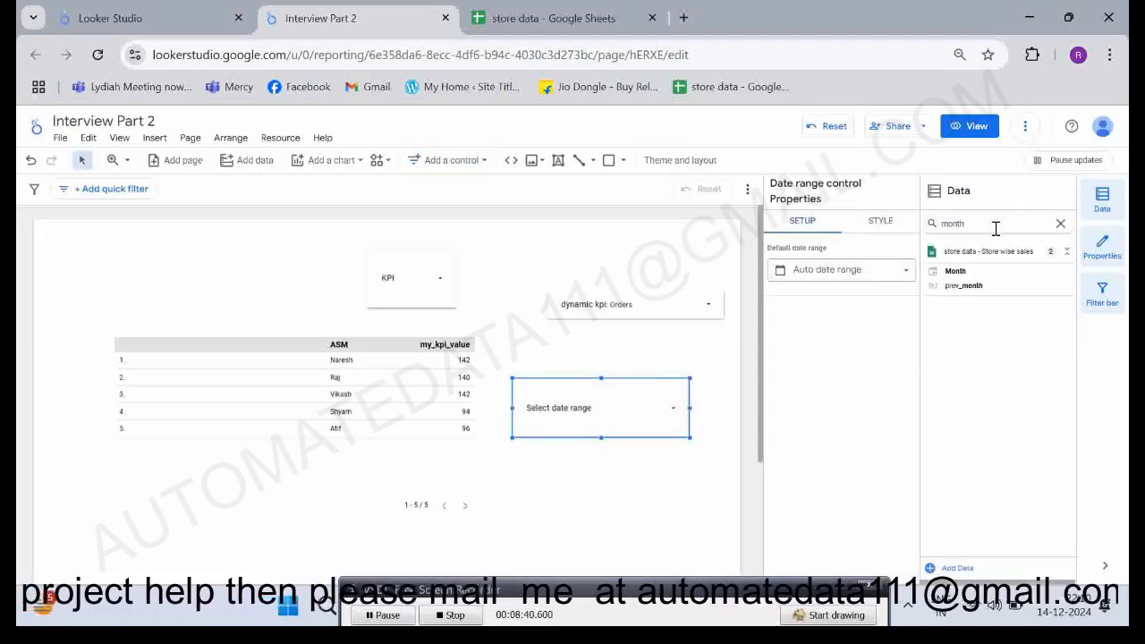
pyautogui.moveTo(963, 269); pyautogui.dragTo(577, 416)
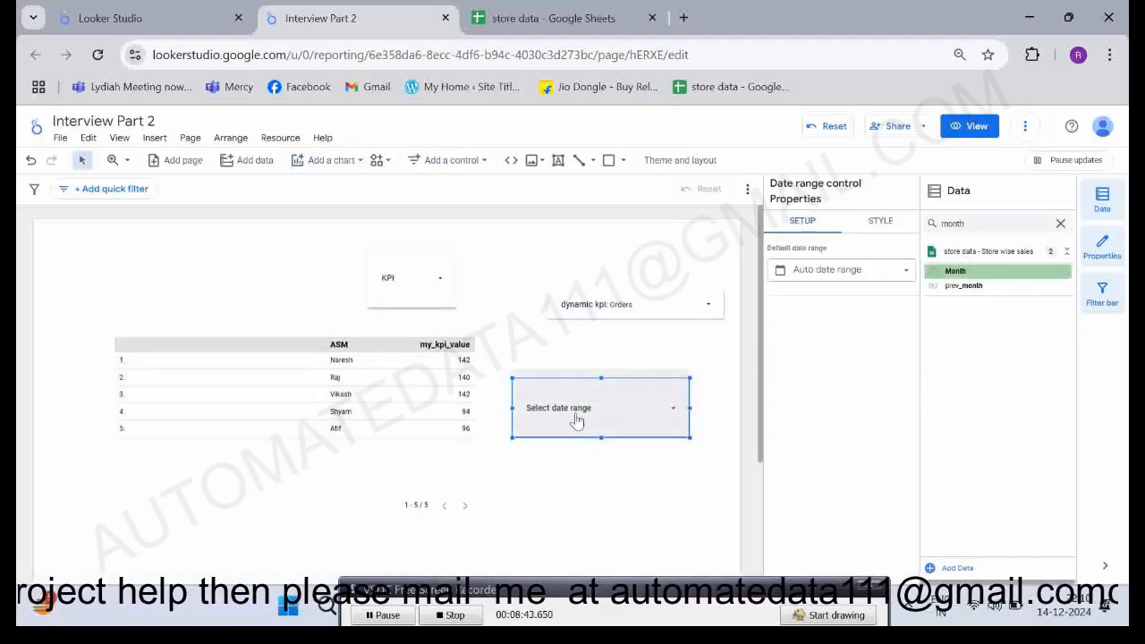
# Browse the date range control's preset periods, close the calendar without applying a range, and delete the control.
pyautogui.click(577, 412)
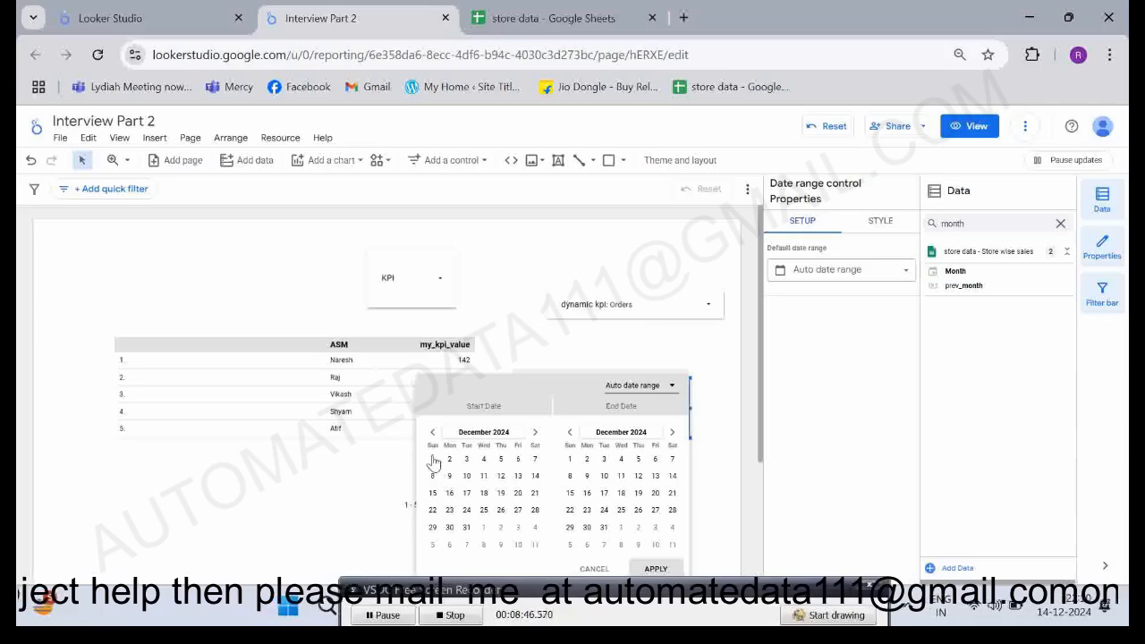
pyautogui.click(644, 386)
pyautogui.scroll(5, 644, 328)
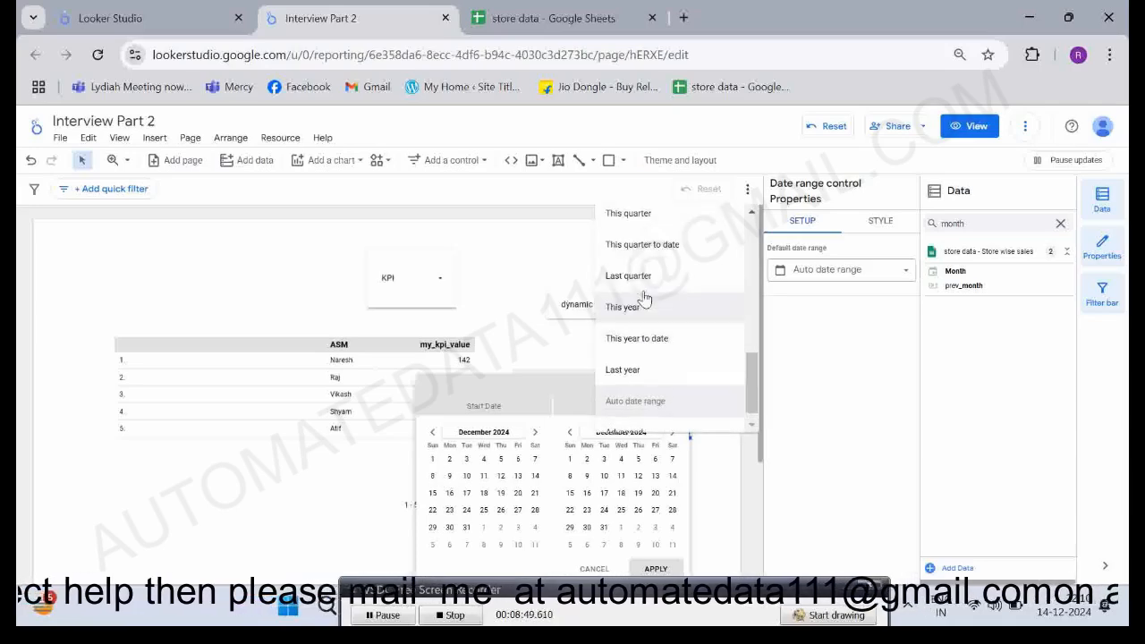
pyautogui.click(480, 404)
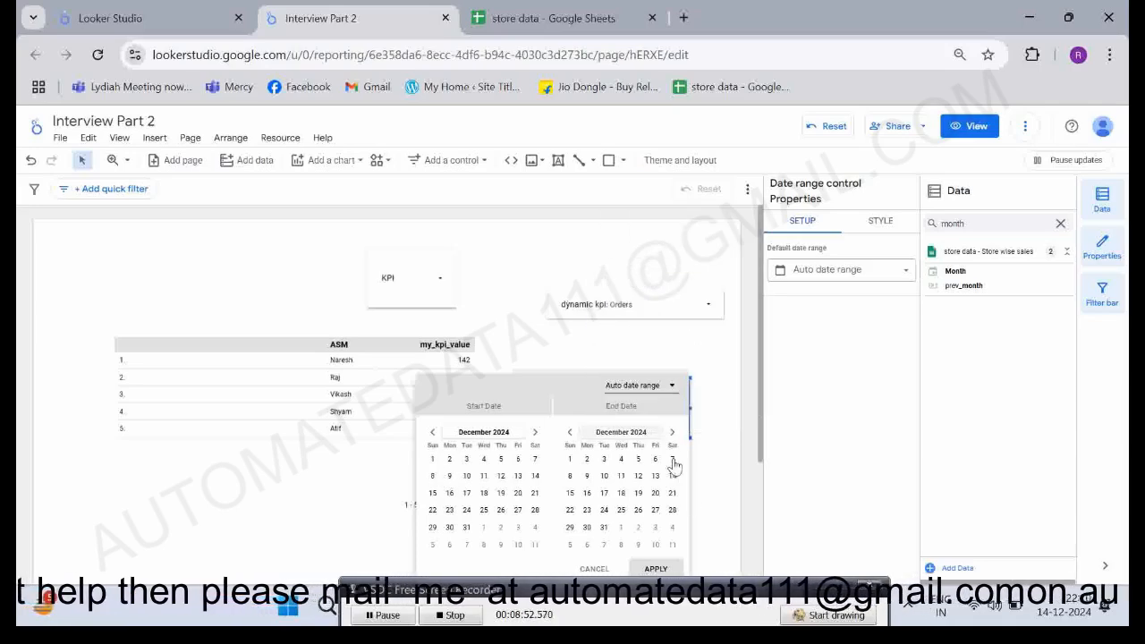
pyautogui.click(592, 570)
pyautogui.click(645, 425)
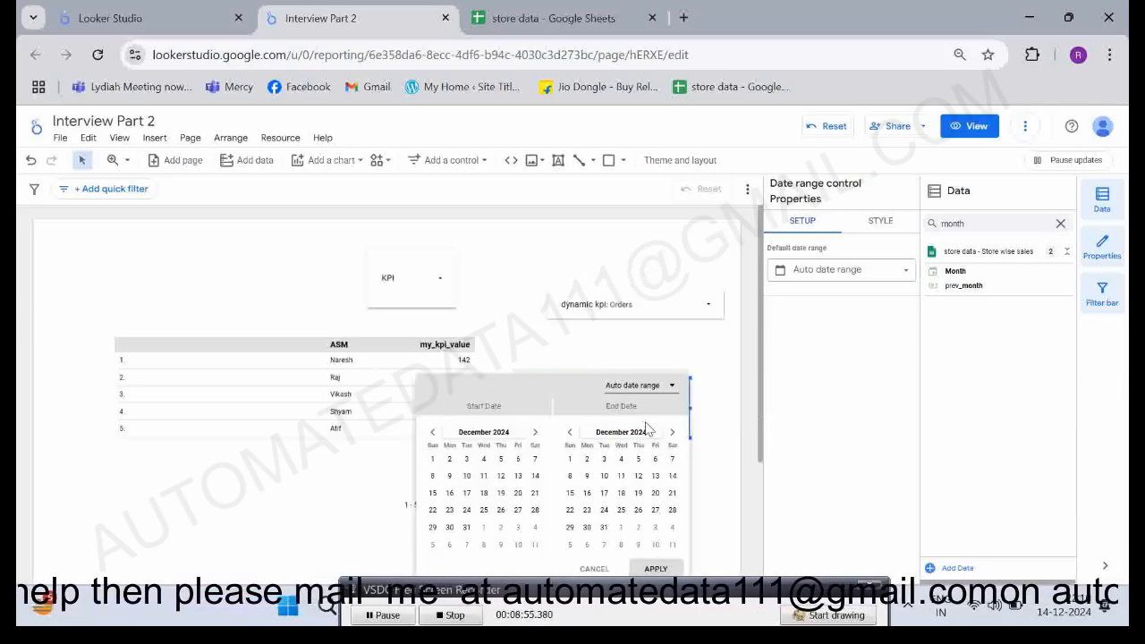
pyautogui.press('Escape')
pyautogui.press('Delete')
# Switch to the Word interview document and review the answer on optimizing dashboard performance.
pyautogui.hotkey('alt', 'Tab')
pyautogui.scroll(-3, 468, 452)
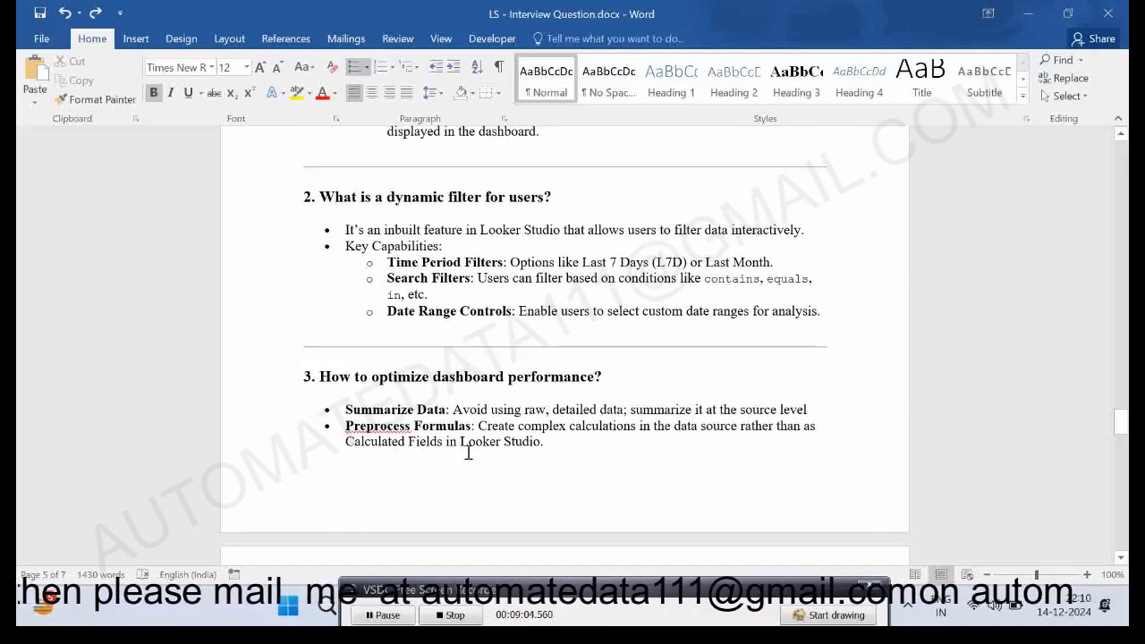
pyautogui.scroll(-1, 468, 452)
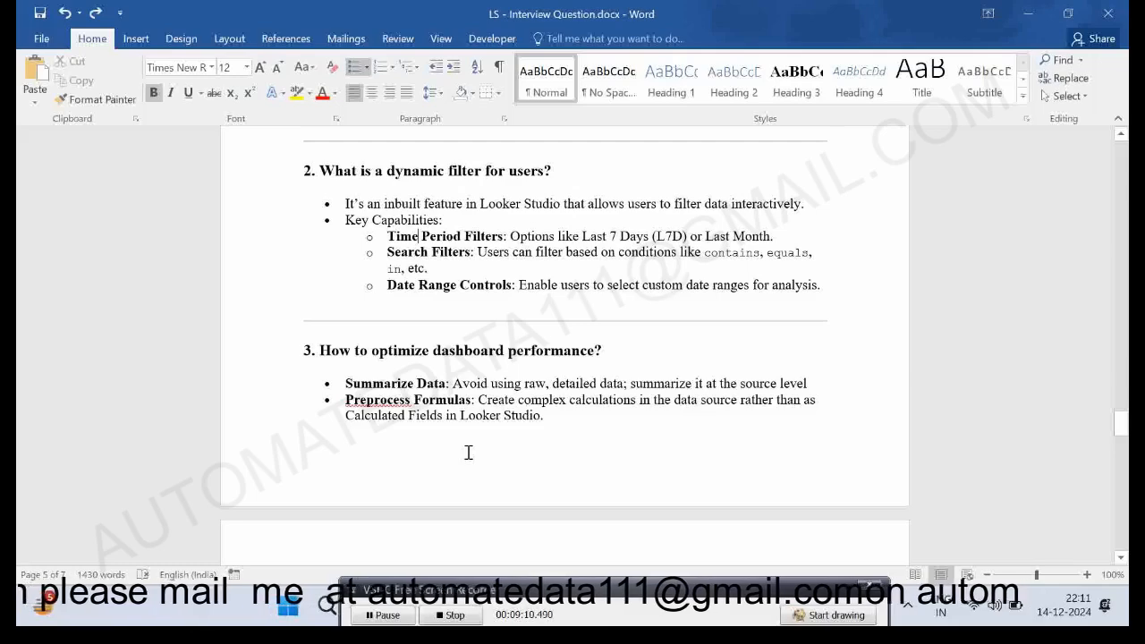
pyautogui.scroll(-2, 468, 452)
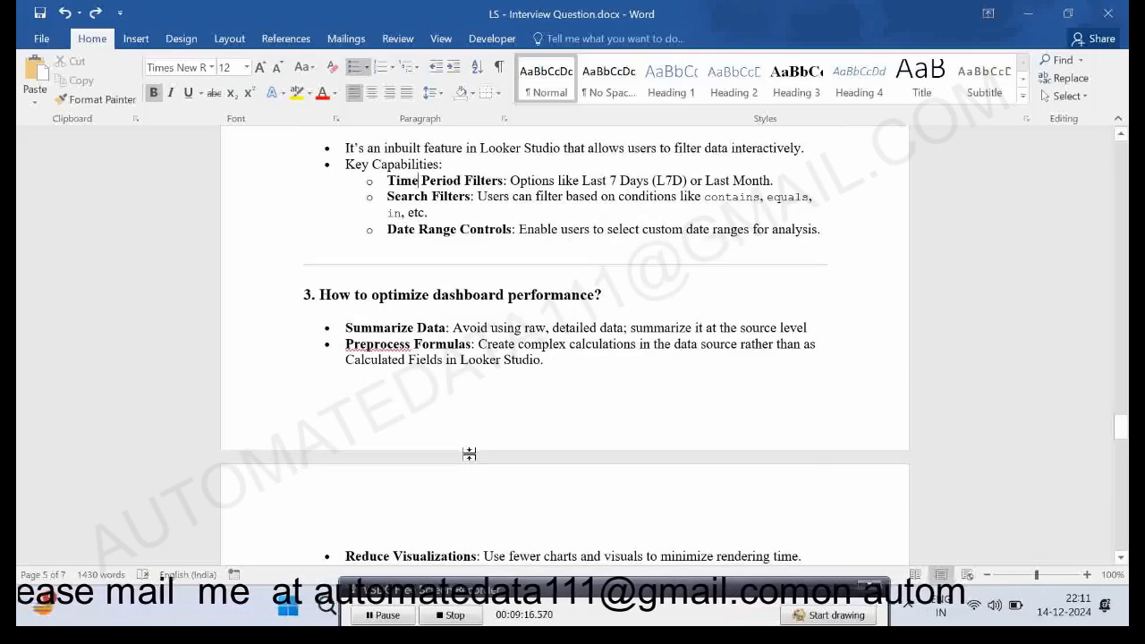
pyautogui.scroll(-2, 467, 452)
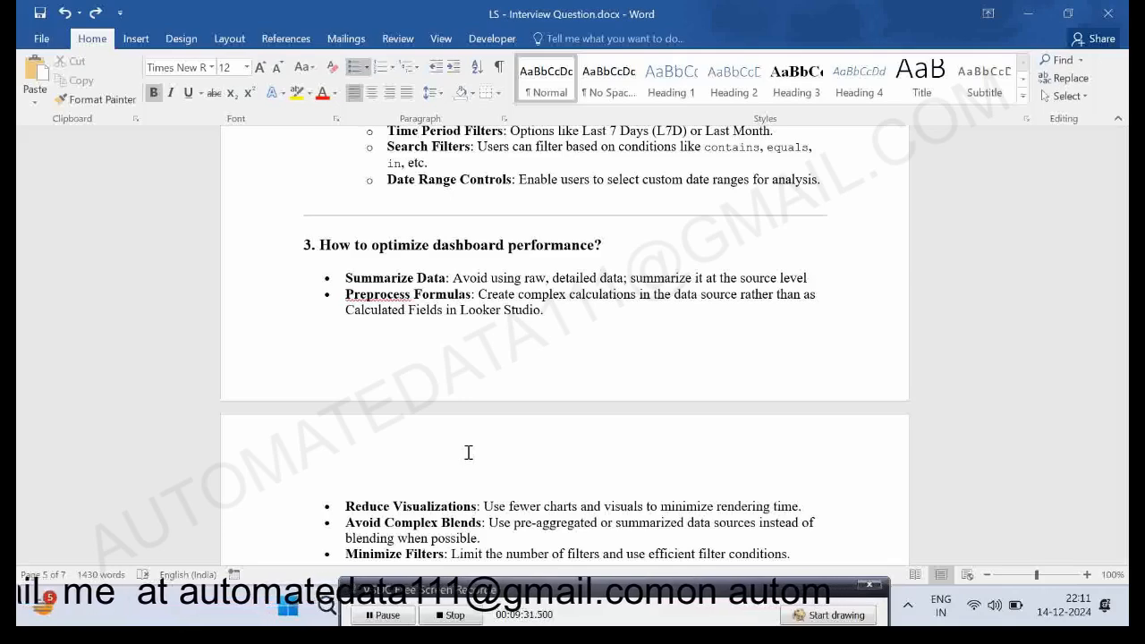
pyautogui.scroll(-1, 468, 452)
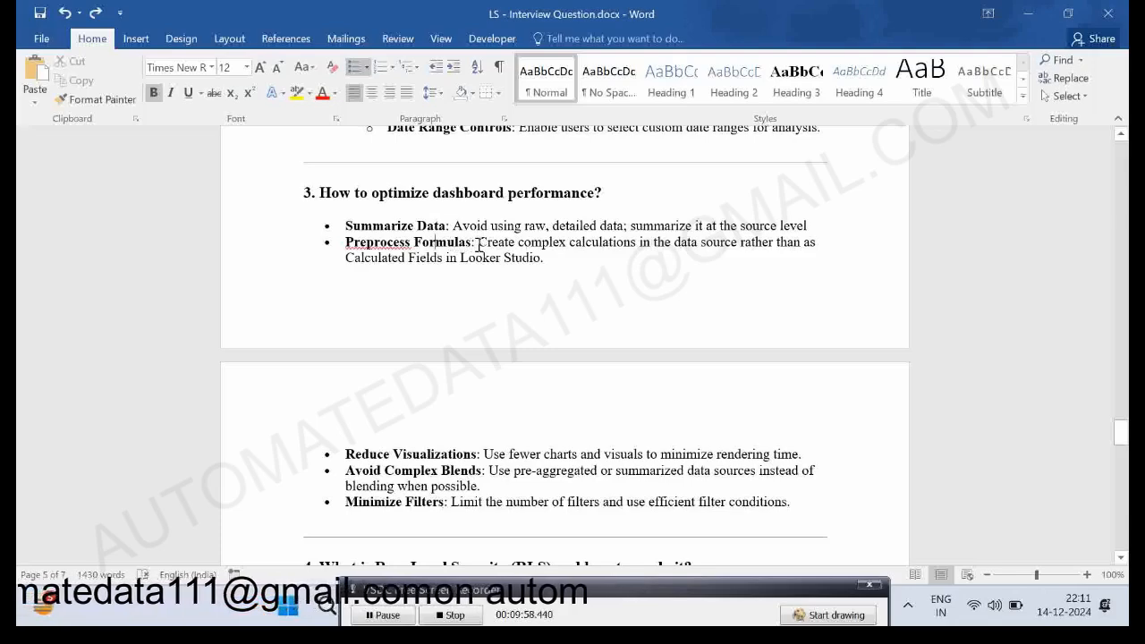
# Switch to the store data spreadsheet, examine the Executive column's lookup formula in S5, and return to the Looker Studio report.
pyautogui.hotkey('alt', 'Tab')
pyautogui.click(549, 14)
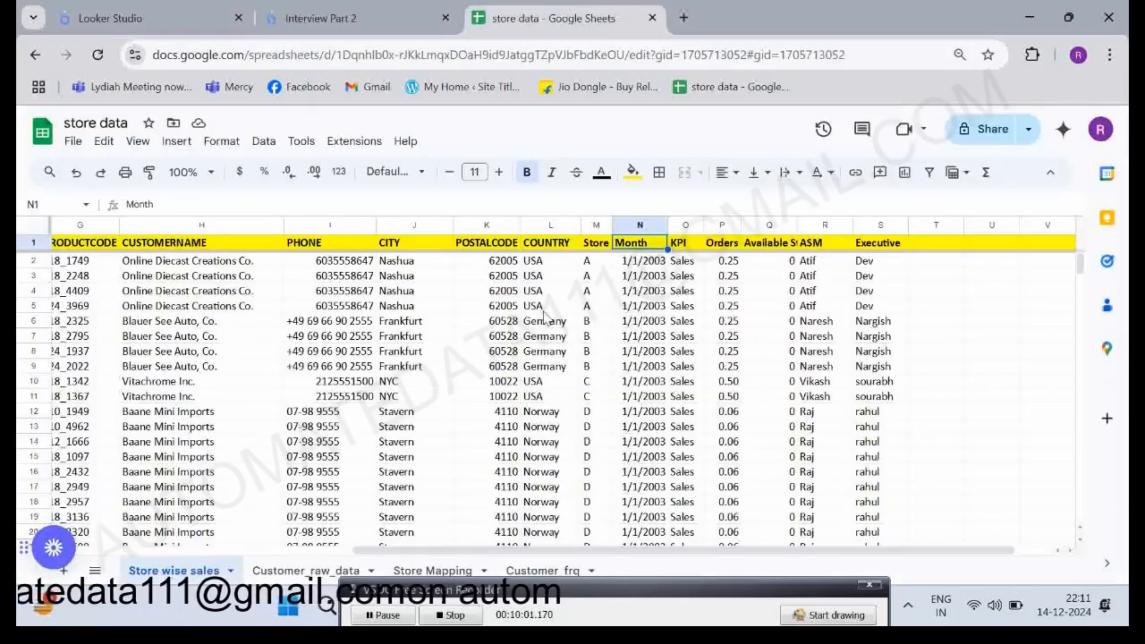
pyautogui.click(544, 308)
pyautogui.press('Right')
pyautogui.press('Right')
pyautogui.press('Right')
pyautogui.press('Right')
pyautogui.press('Right')
pyautogui.press('Right')
pyautogui.press('Right')
pyautogui.press('Right')
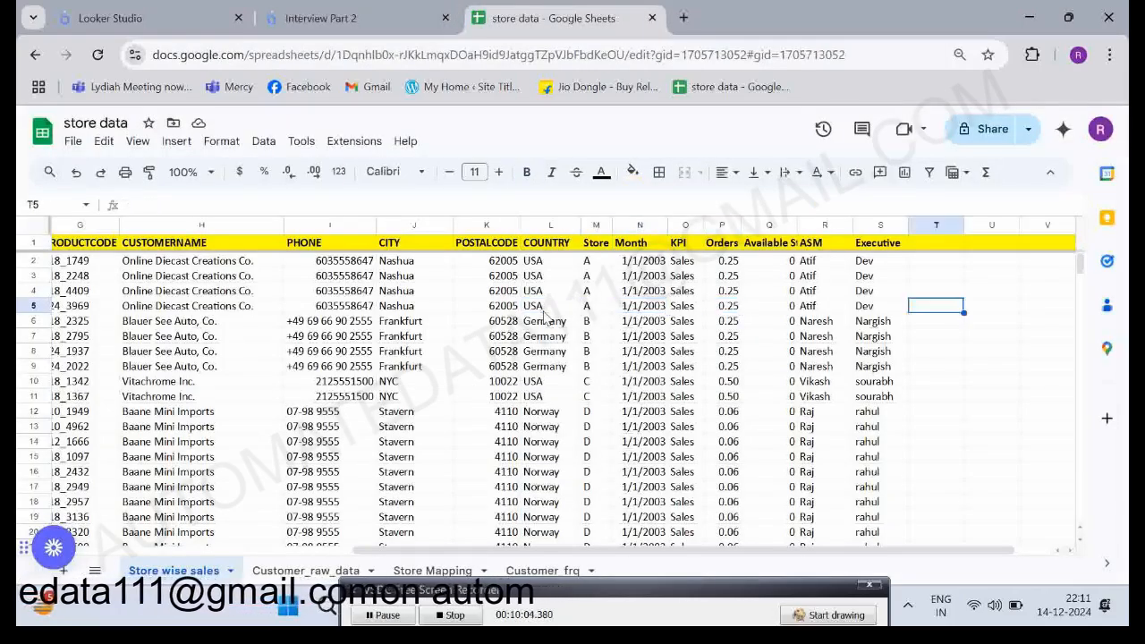
pyautogui.press('Left')
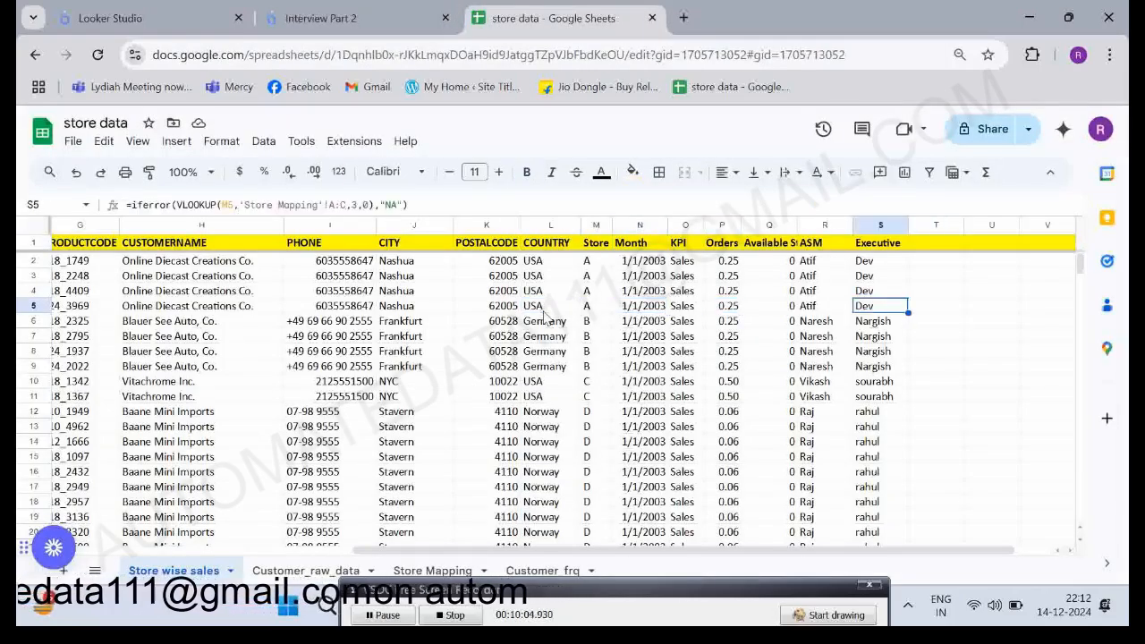
pyautogui.click(241, 204)
pyautogui.press('Escape')
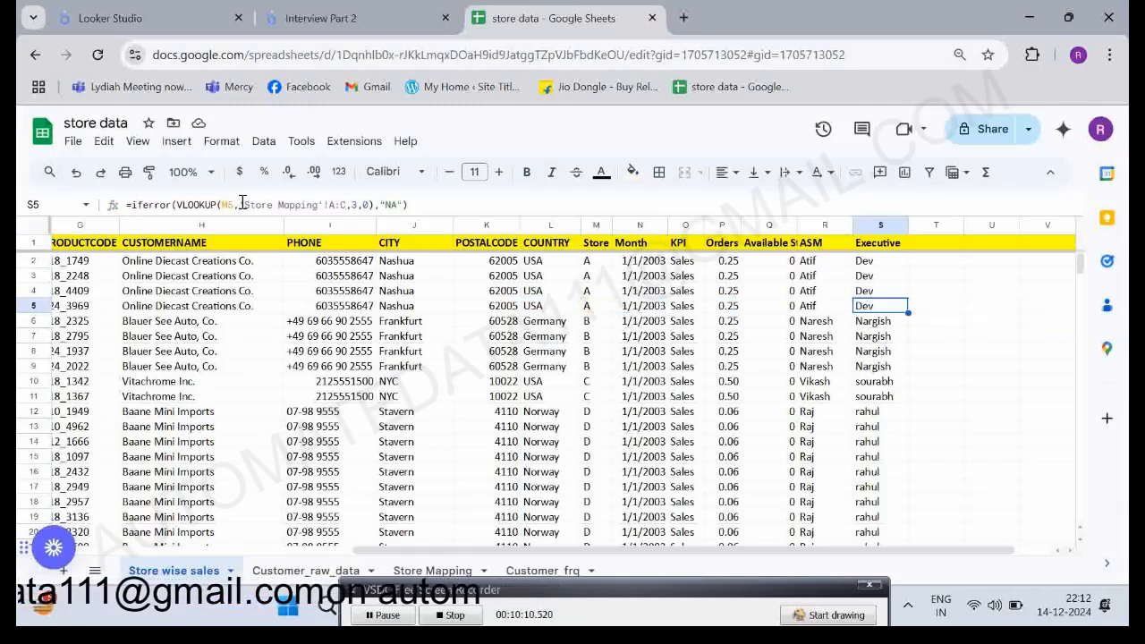
pyautogui.hotkey('ctrl', 'shift', 'Tab')
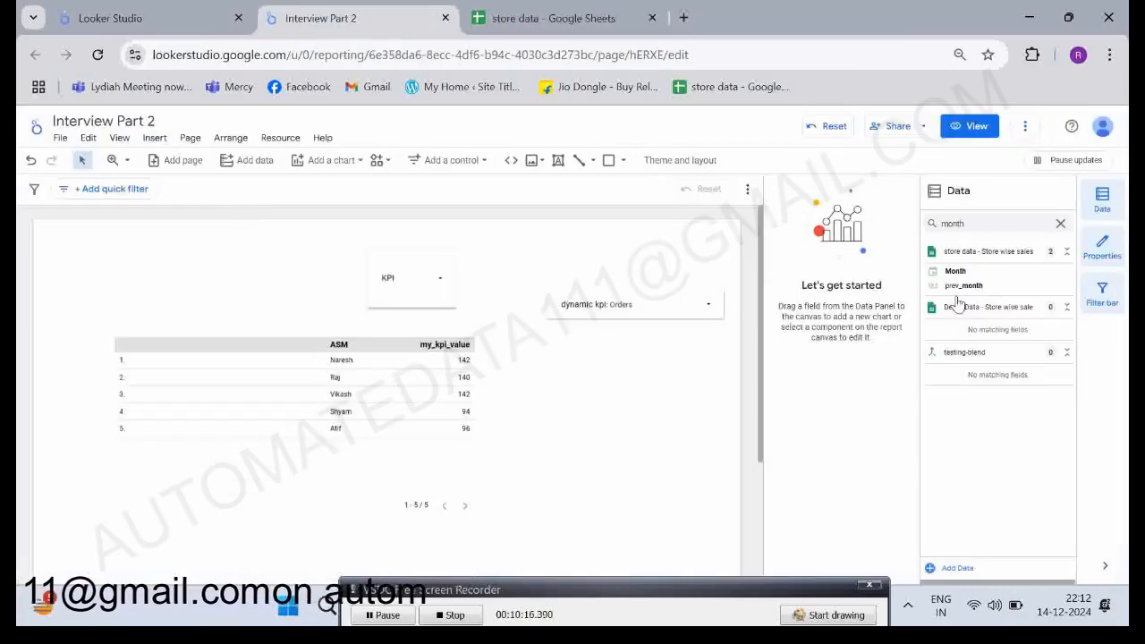
# Clear the data field search, switch to the Word interview document, and review the Preprocess Formulas and Reduce Visualizations points.
pyautogui.click(1061, 222)
pyautogui.hotkey('alt', 'Tab')
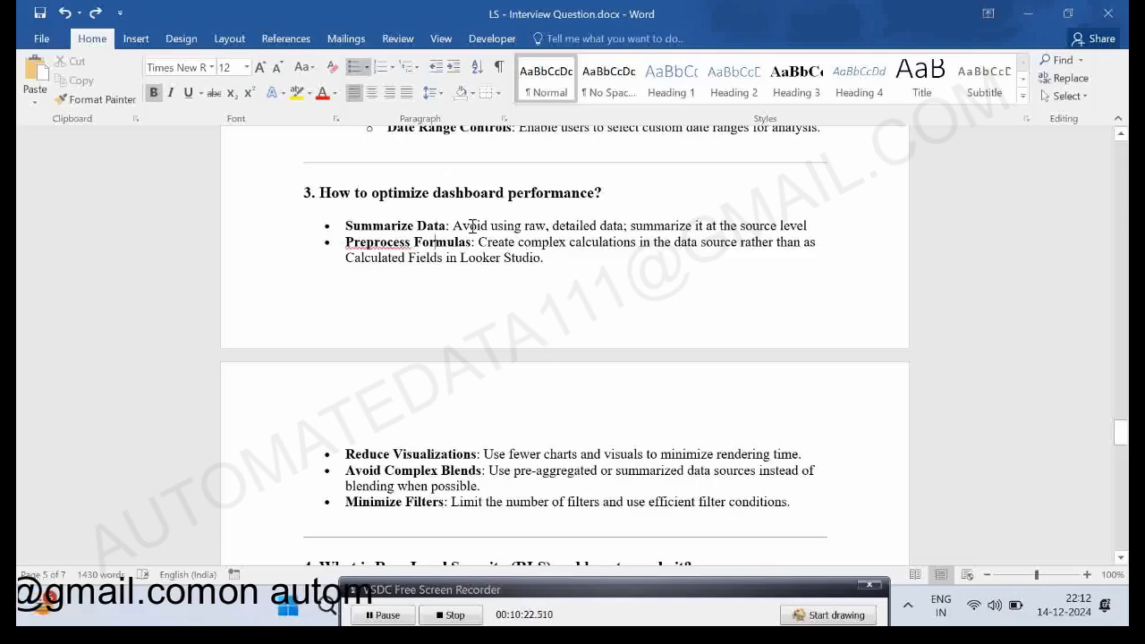
pyautogui.click(483, 241)
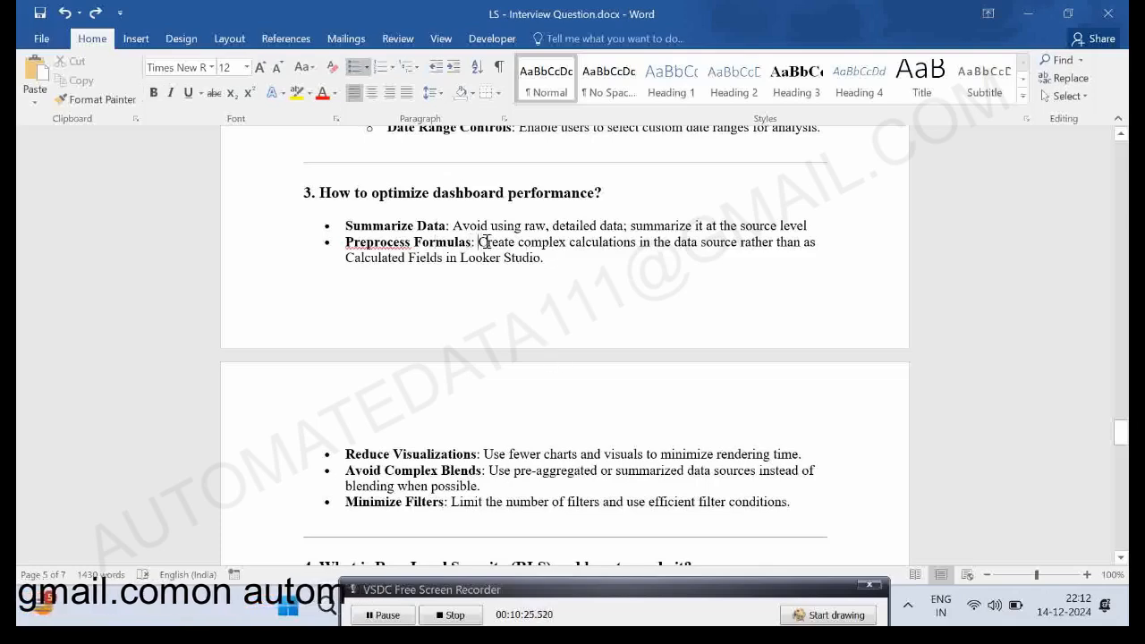
pyautogui.moveTo(484, 242)
pyautogui.mouseDown()
pyautogui.moveTo(474, 257)
pyautogui.moveTo(490, 250)
pyautogui.mouseUp()
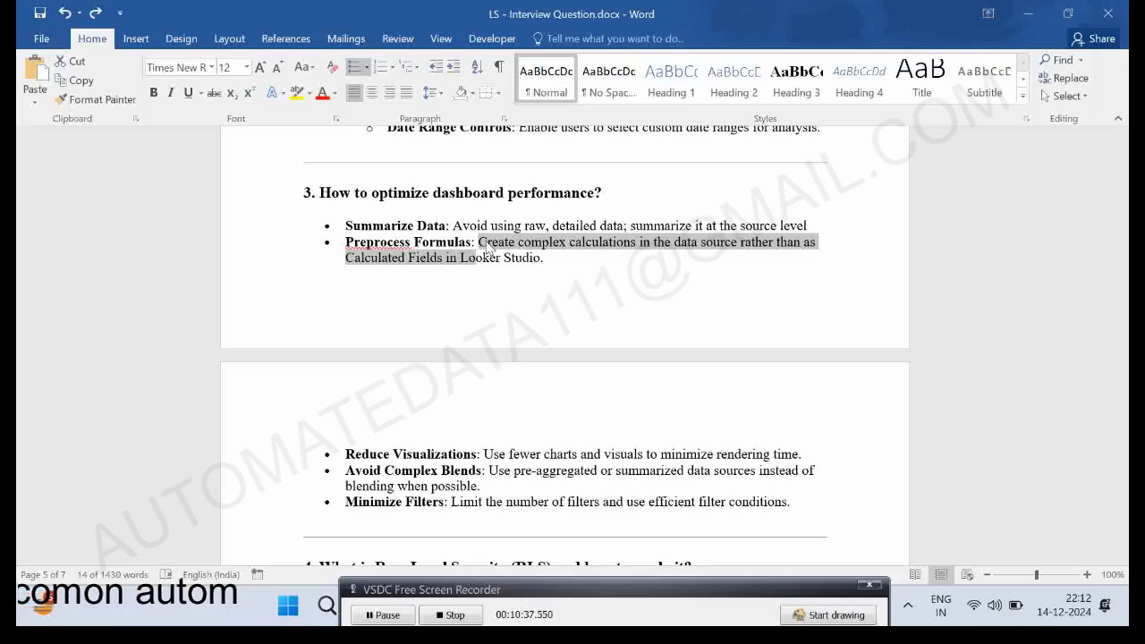
pyautogui.click(488, 454)
pyautogui.hotkey('ctrl', 'shift', 'Right')
pyautogui.hotkey('ctrl', 'shift', 'Right')
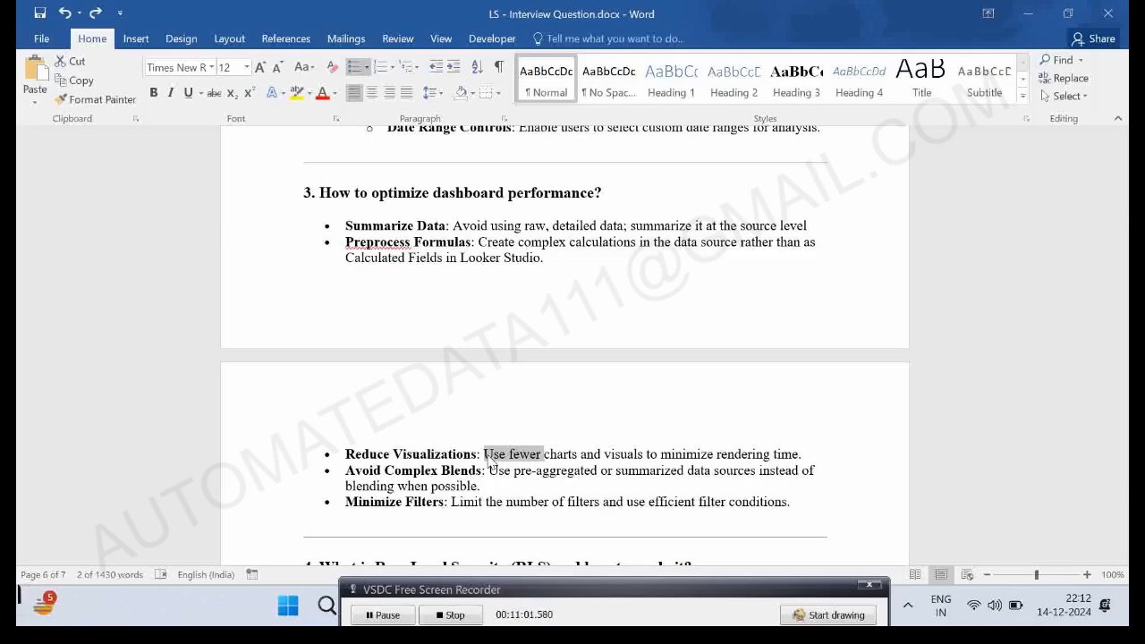
# Review the Avoid Complex Blends and Minimize Filters points of the dashboard performance answer.
pyautogui.scroll(-3, 413, 449)
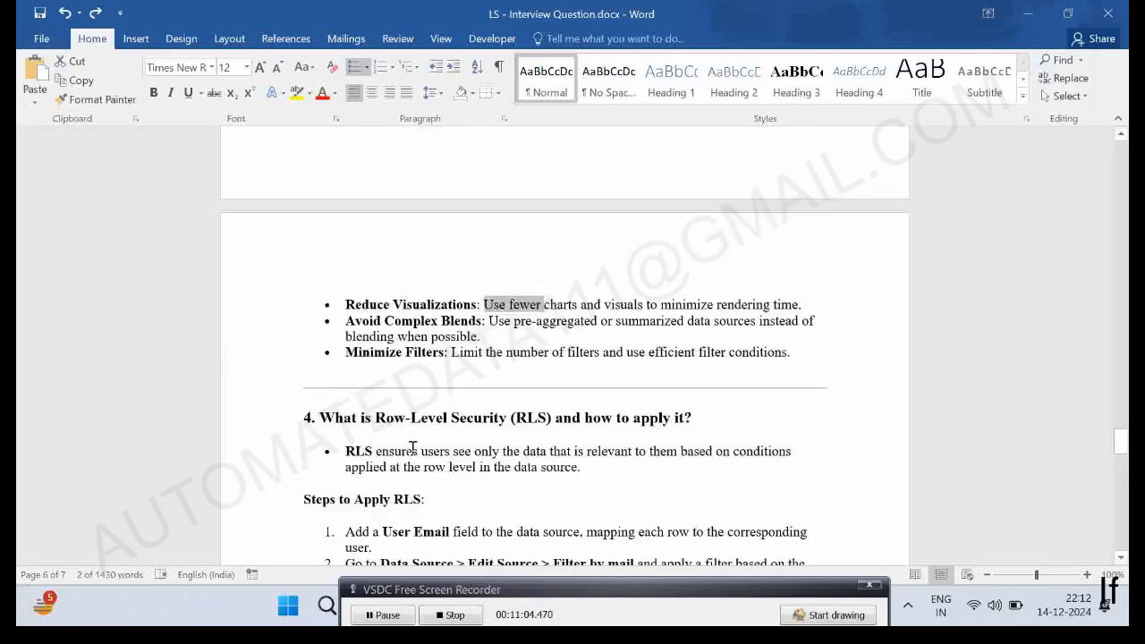
pyautogui.click(490, 326)
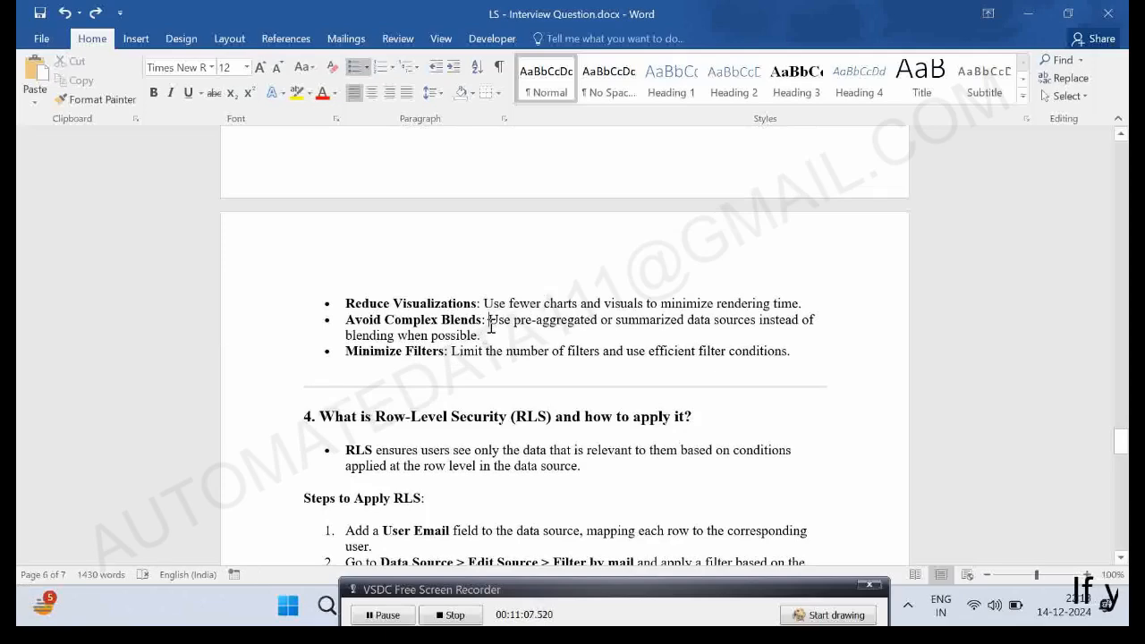
pyautogui.moveTo(490, 326); pyautogui.dragTo(493, 333)
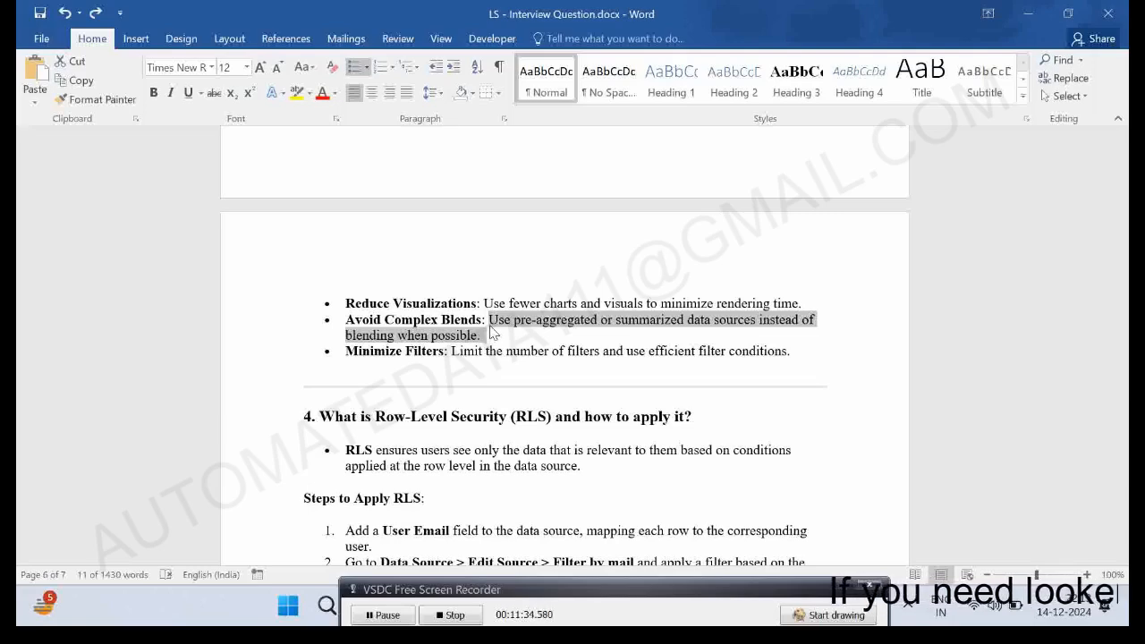
pyautogui.click(446, 351)
pyautogui.scroll(-2, 446, 350)
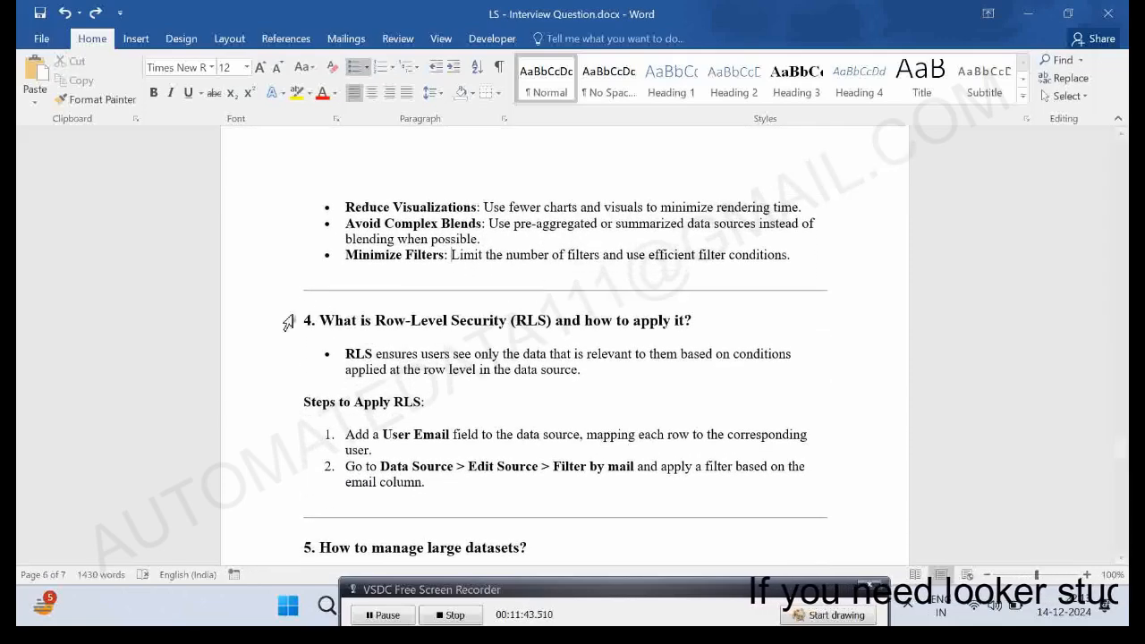
# Read question 4 on what Row-Level Security is and how to apply it.
pyautogui.click(324, 315)
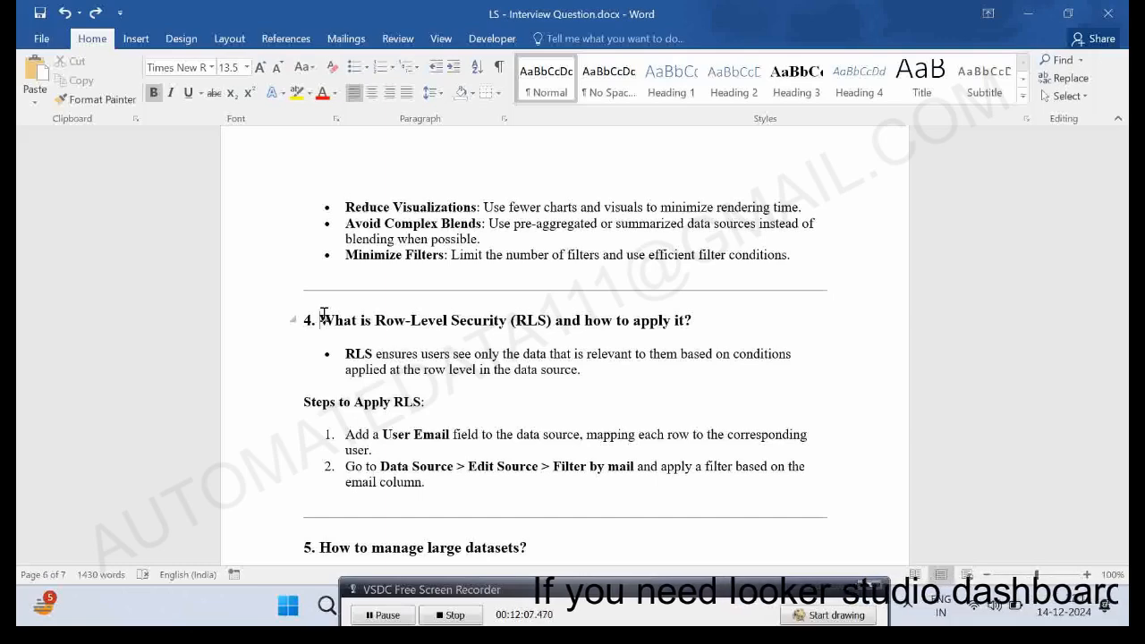
pyautogui.doubleClick(414, 324)
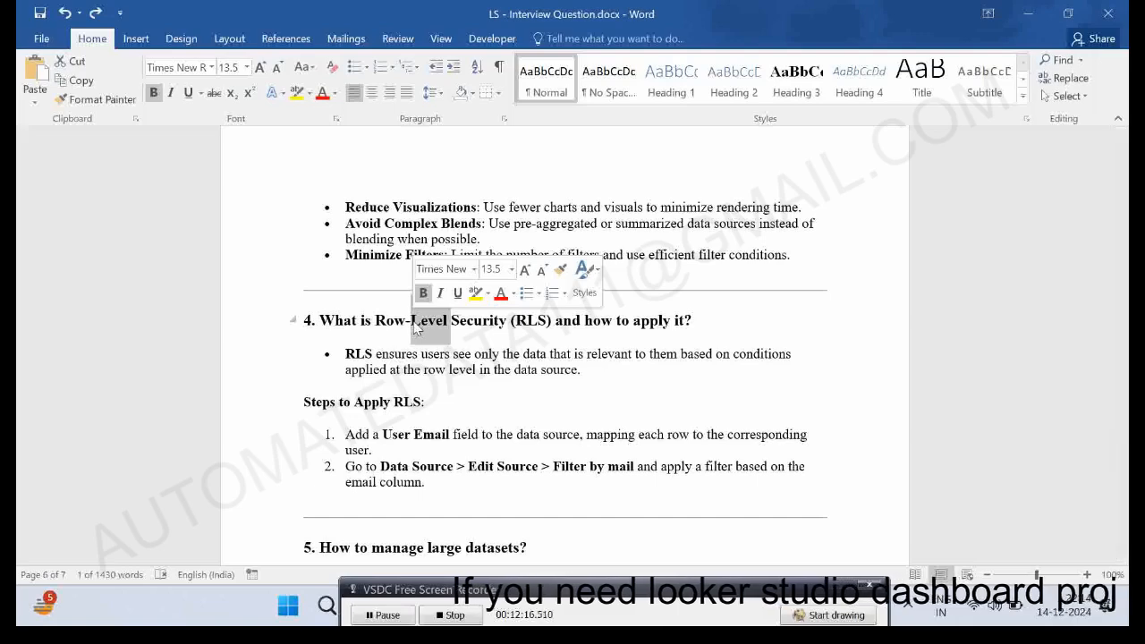
pyautogui.click(413, 324)
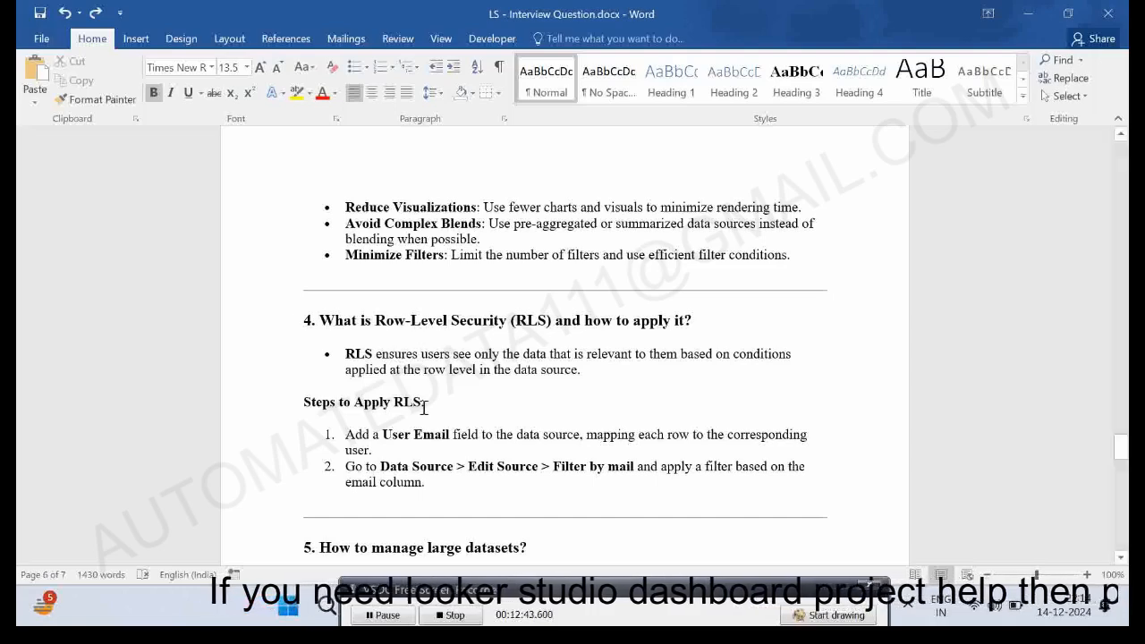
pyautogui.click(355, 358)
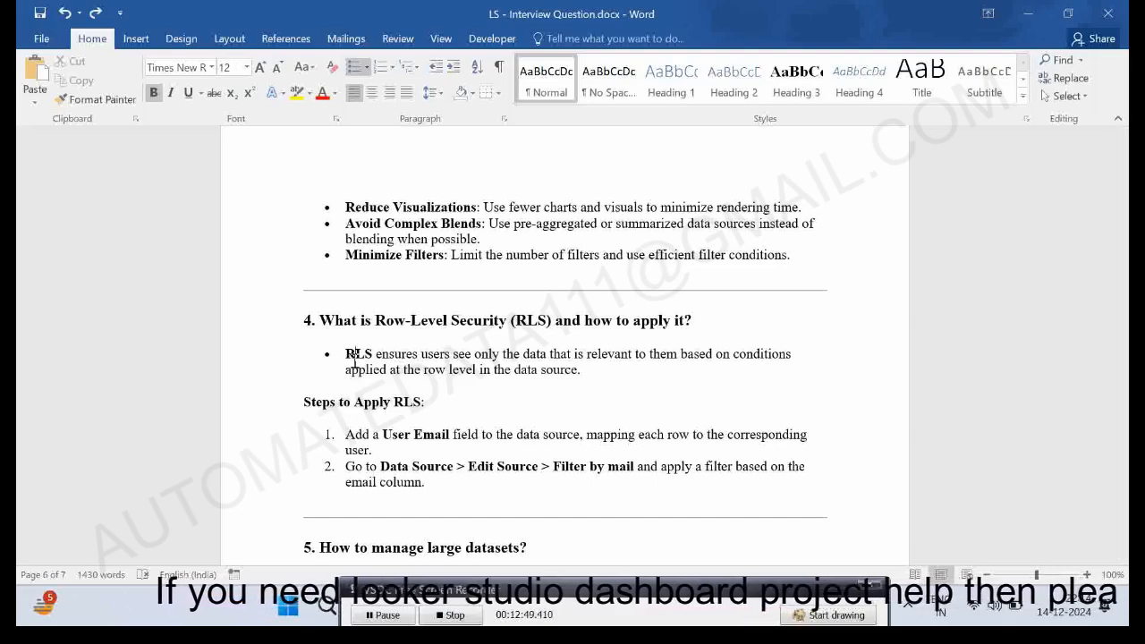
# Return to the Looker Studio report and add MAIL ID as a second dimension of the ASM table.
pyautogui.hotkey('alt', 'Tab')
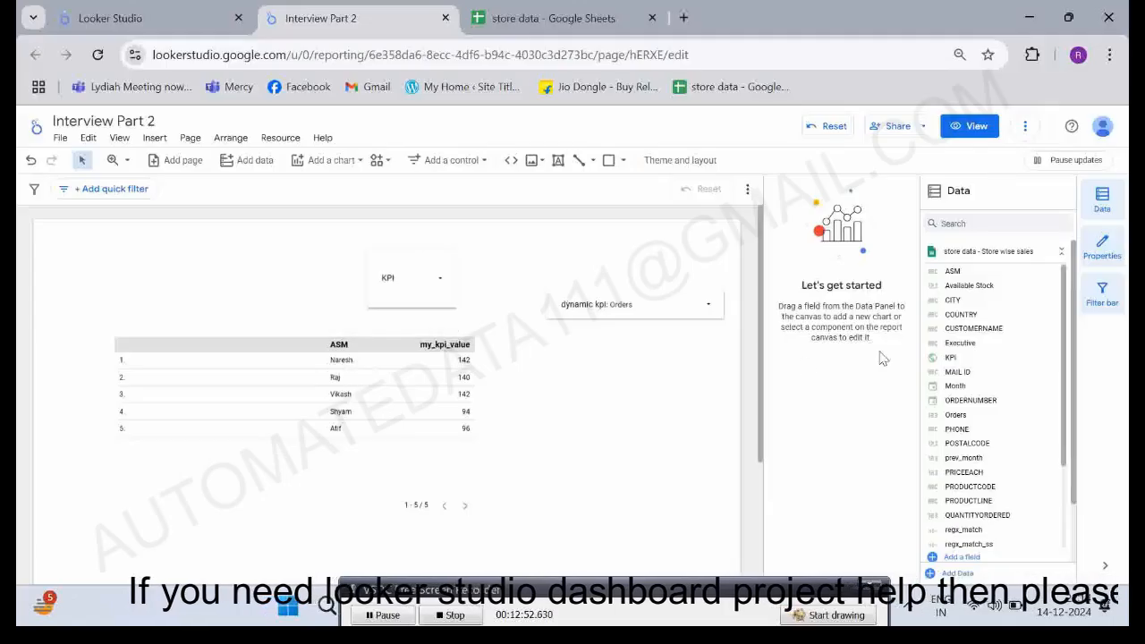
pyautogui.click(260, 454)
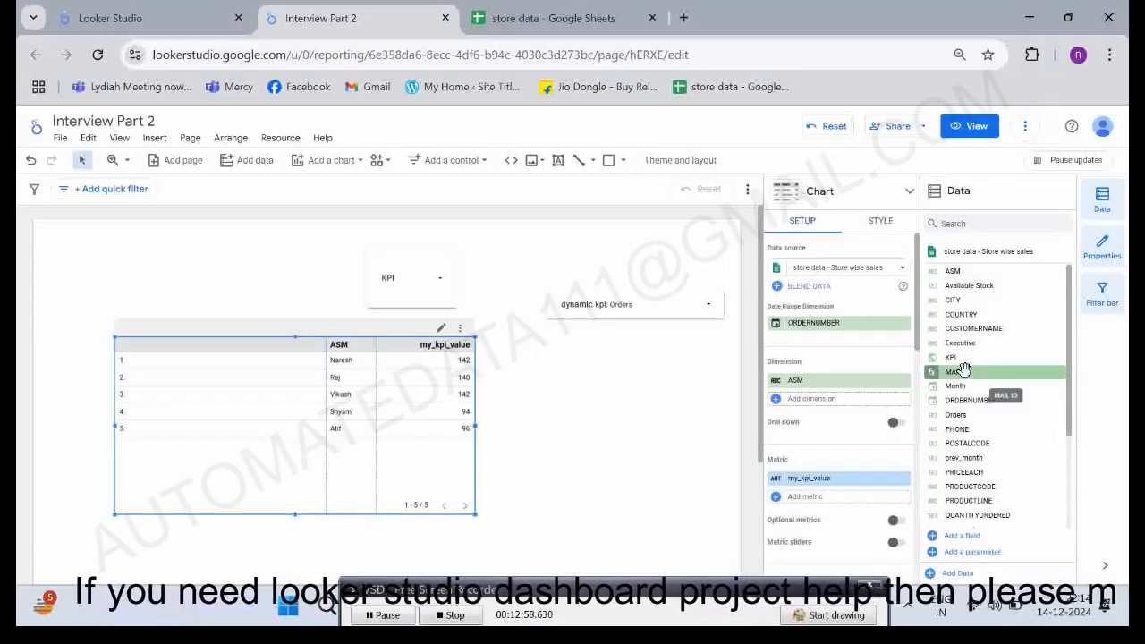
pyautogui.moveTo(964, 369); pyautogui.dragTo(861, 398)
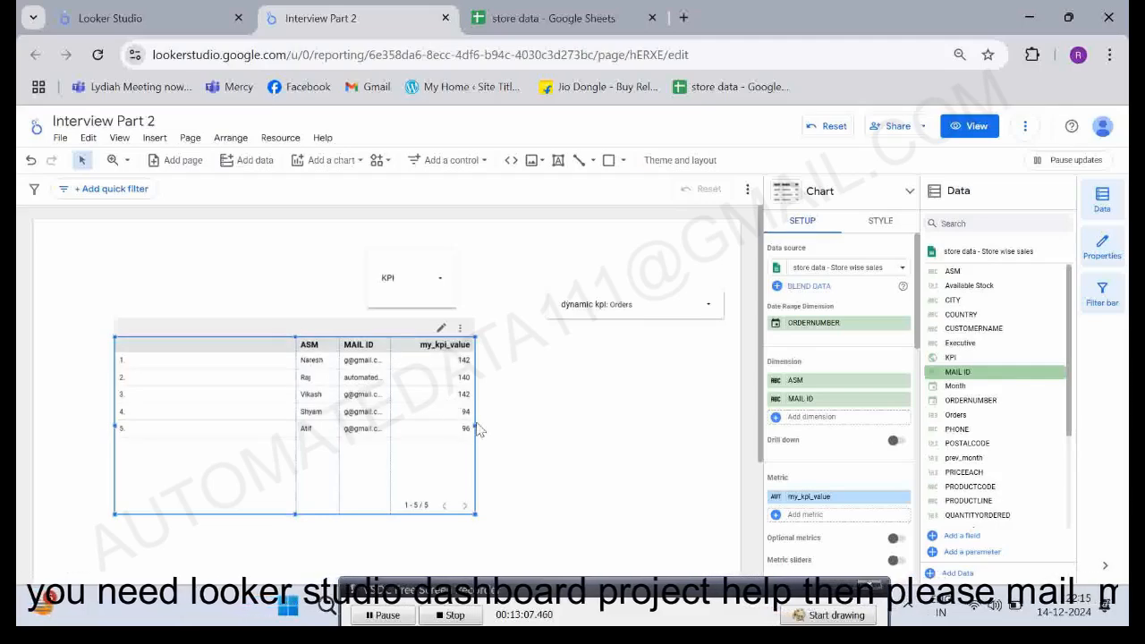
# Widen the ASM table and distribute its columns evenly.
pyautogui.moveTo(475, 426); pyautogui.dragTo(477, 426)
pyautogui.moveTo(549, 425); pyautogui.dragTo(551, 426)
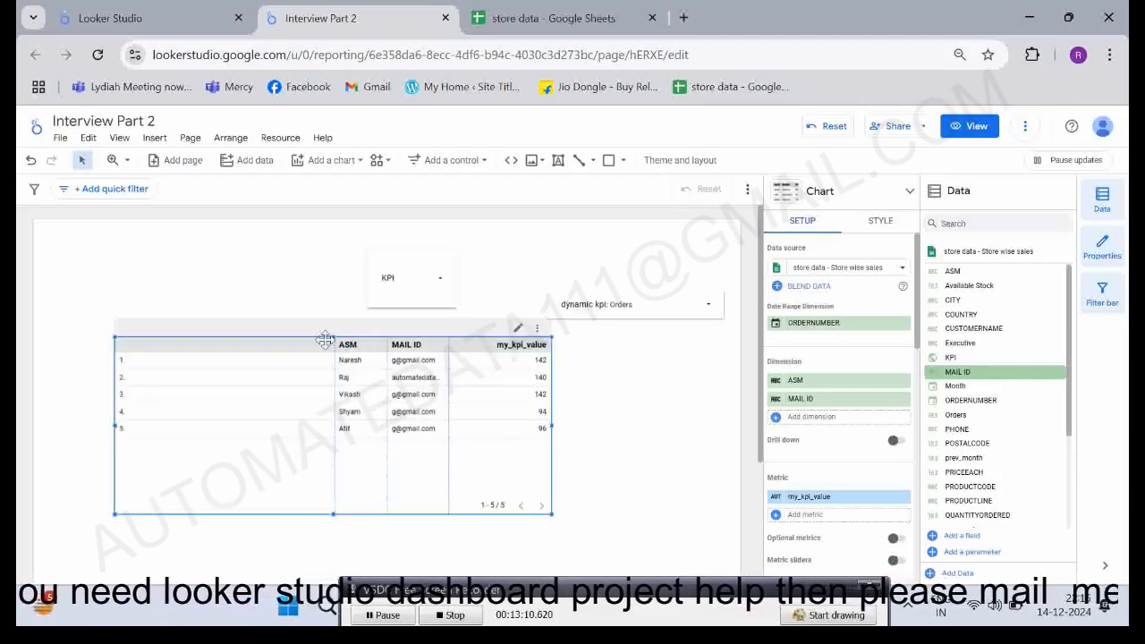
pyautogui.click(537, 328)
pyautogui.moveTo(596, 431)
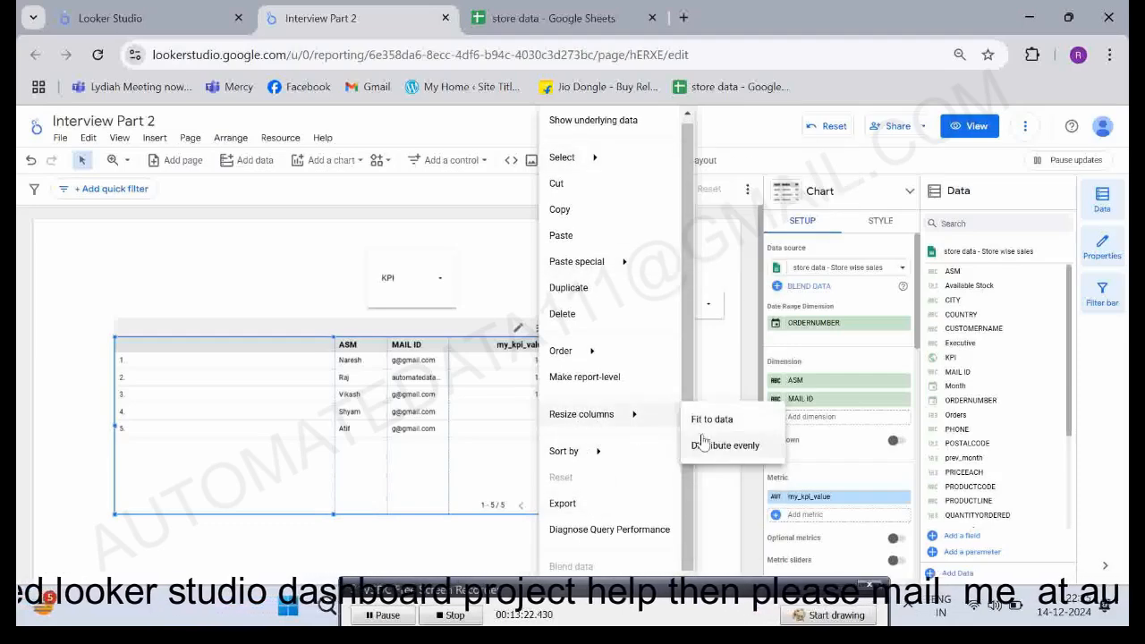
pyautogui.click(701, 439)
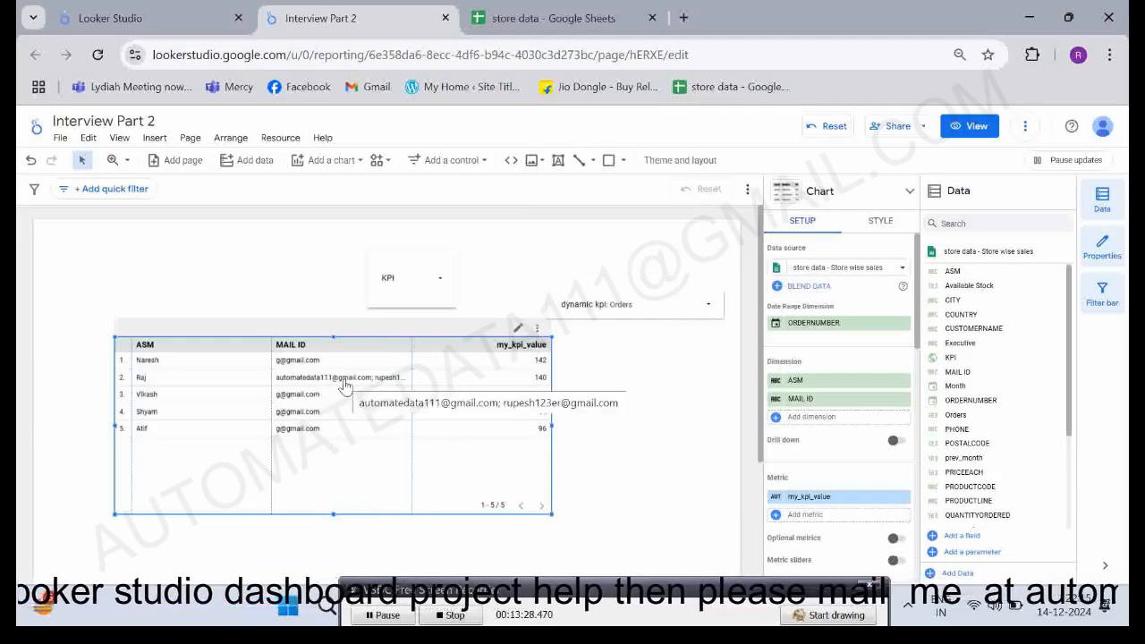
# Remove the second e-mail address from the true result in the MAIL ID calculated field's IF formula and save the updated field.
pyautogui.click(931, 375)
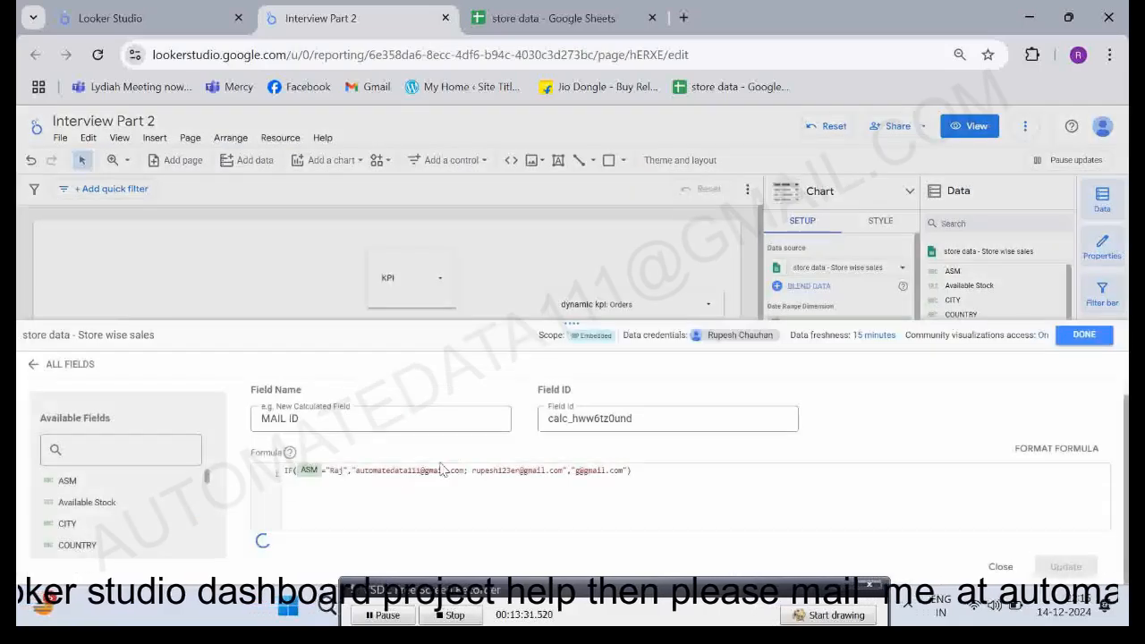
pyautogui.doubleClick(474, 488)
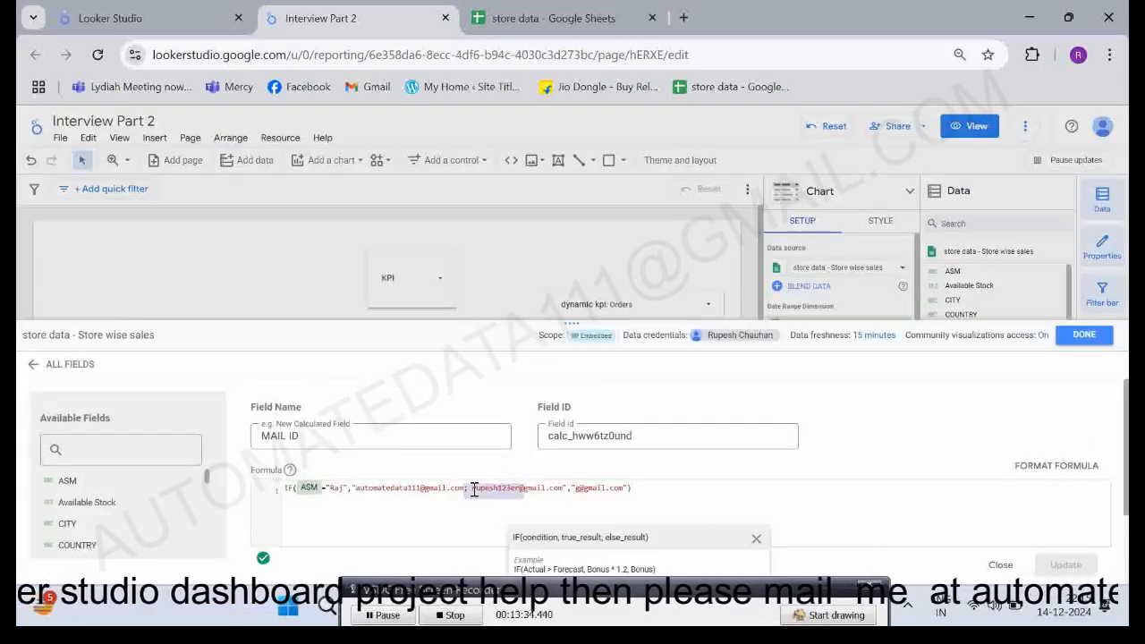
pyautogui.hotkey('ctrl', 'shift', 'Right')
pyautogui.hotkey('ctrl', 'shift', 'Right')
pyautogui.hotkey('ctrl', 'shift', 'Right')
pyautogui.hotkey('ctrl', 'shift', 'Right')
pyautogui.press('BackSpace')
pyautogui.click(880, 510)
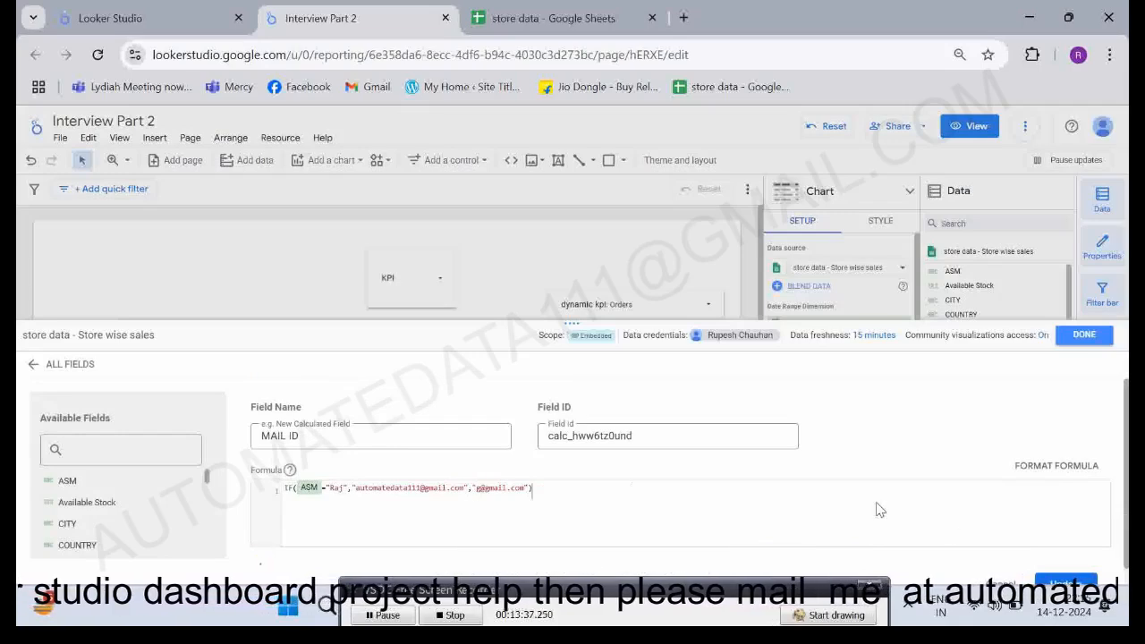
pyautogui.click(1059, 565)
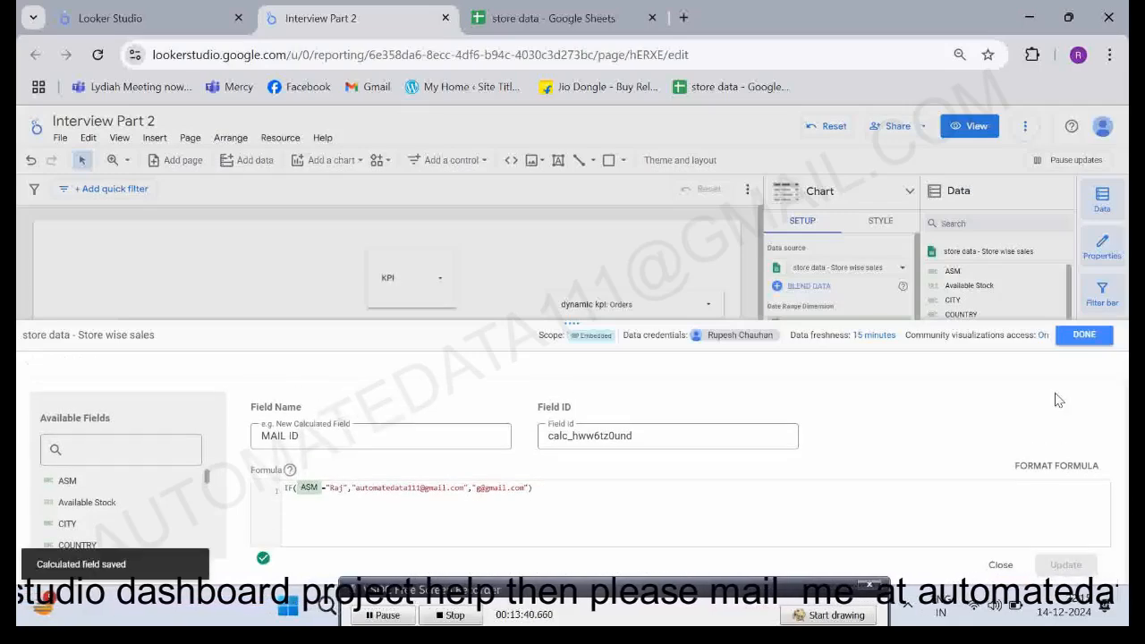
pyautogui.click(1084, 334)
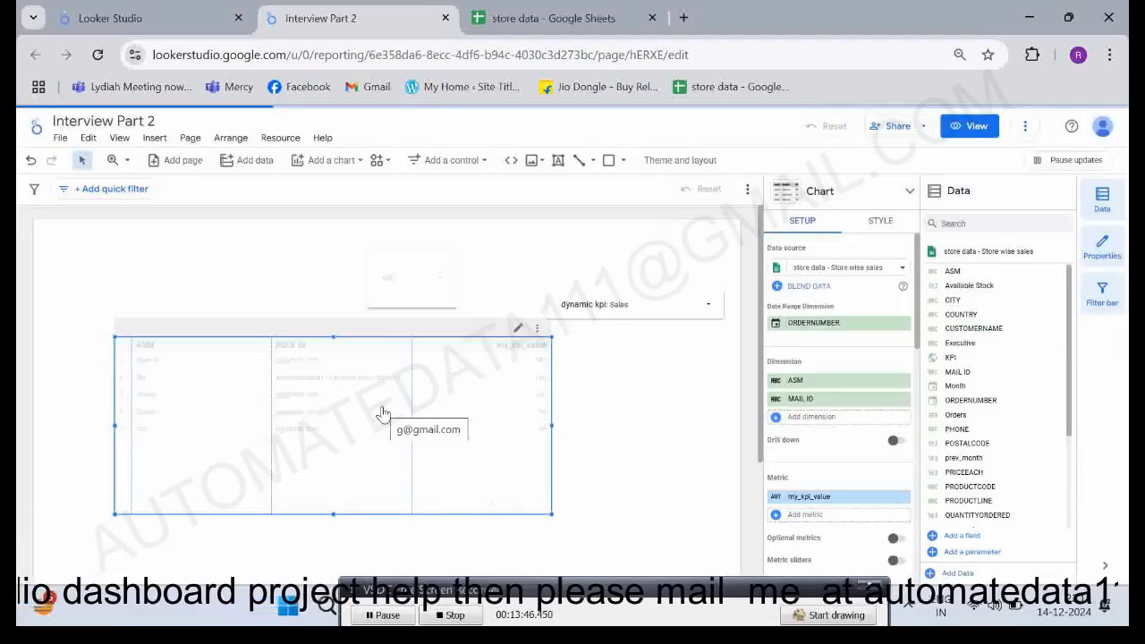
# Check the signed-in account's e-mail, and filter the store data source by viewer email using the MAIL ID field.
pyautogui.click(1102, 125)
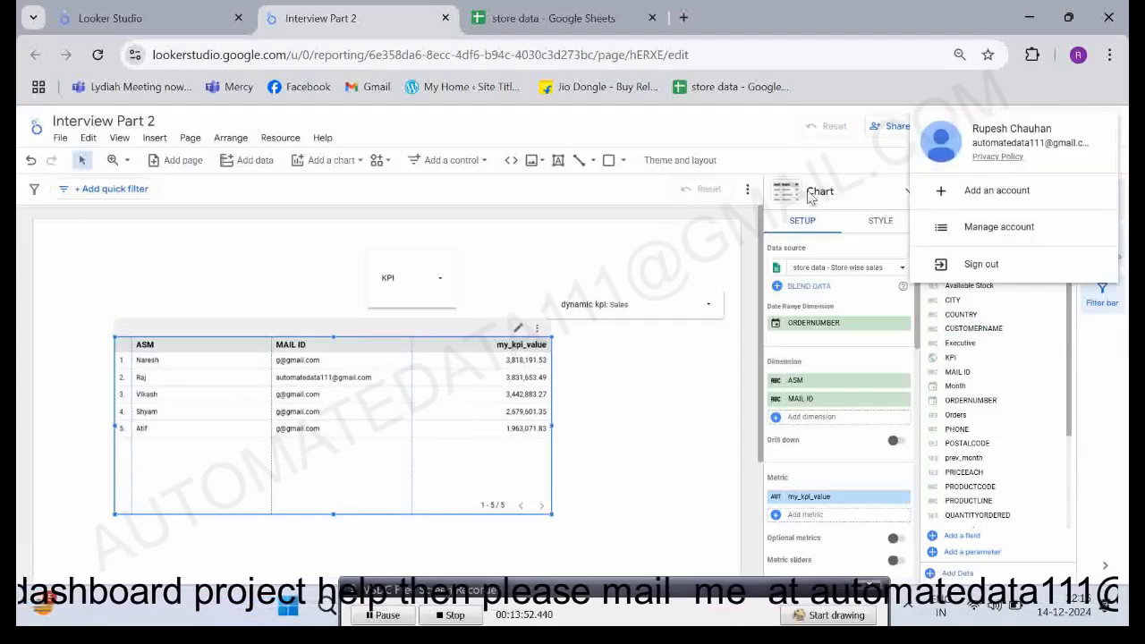
pyautogui.click(427, 491)
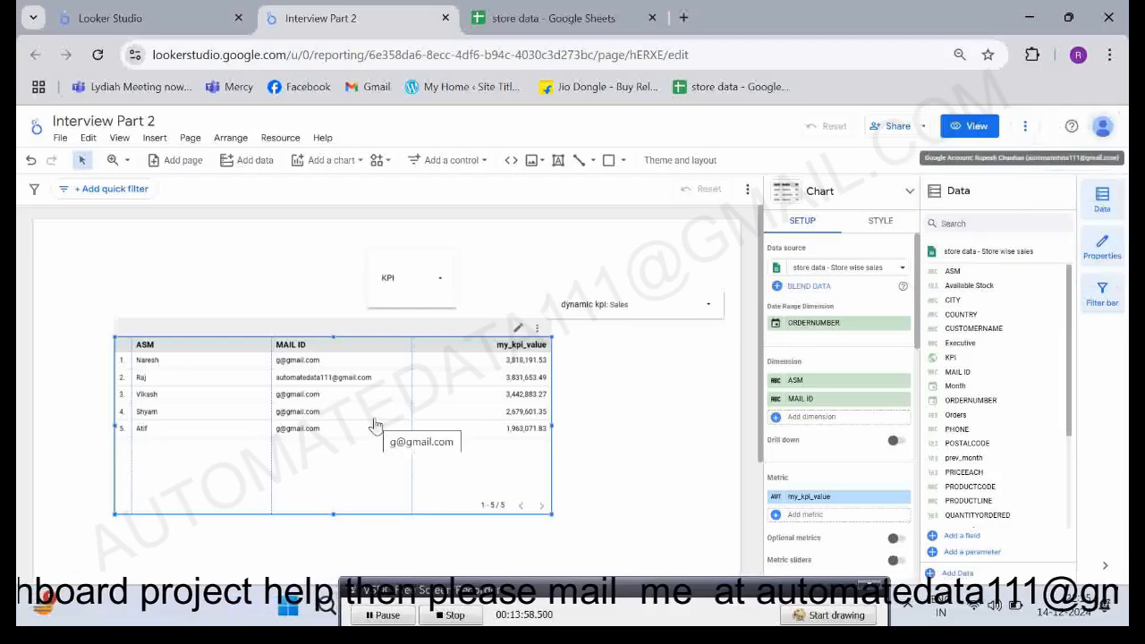
pyautogui.click(934, 250)
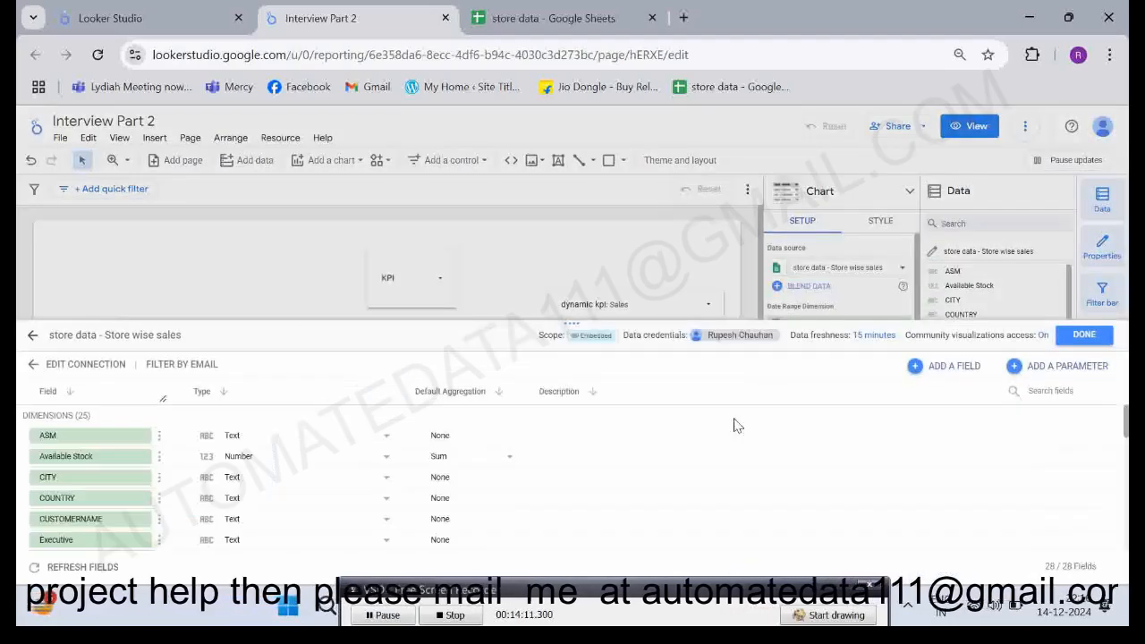
pyautogui.click(173, 366)
pyautogui.click(39, 459)
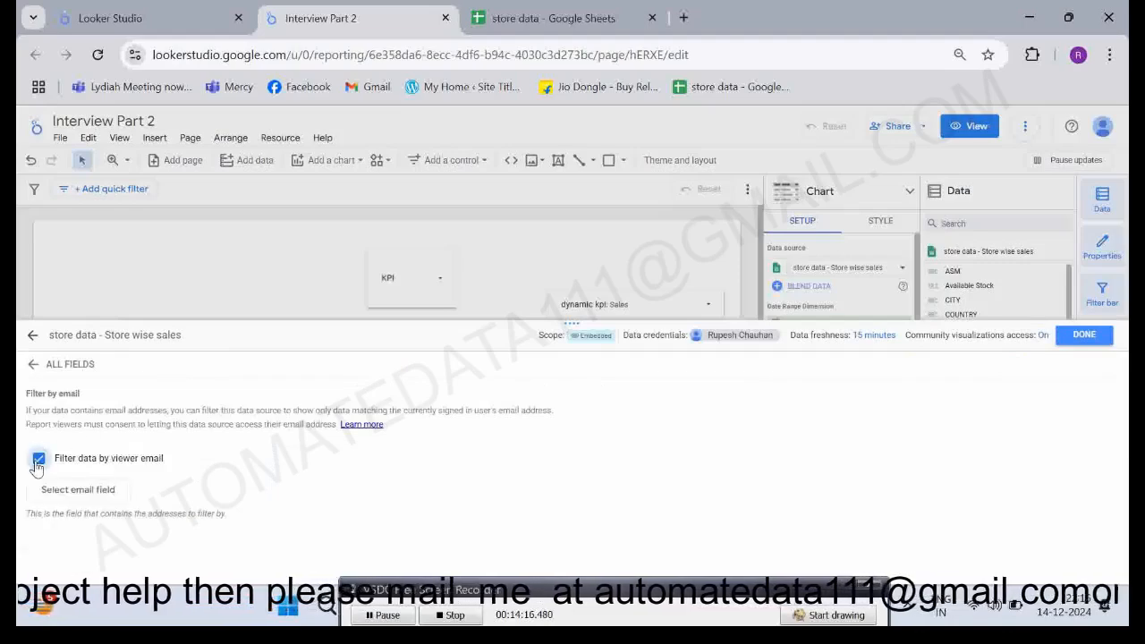
pyautogui.click(78, 489)
pyautogui.write('m')
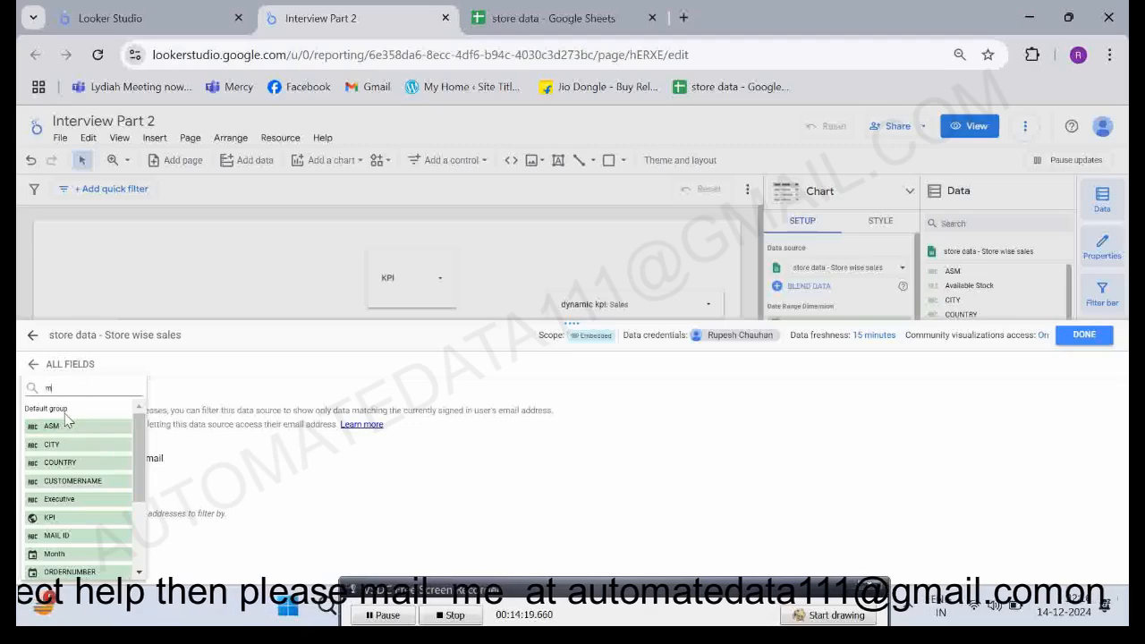
pyautogui.write('ail')
pyautogui.click(51, 425)
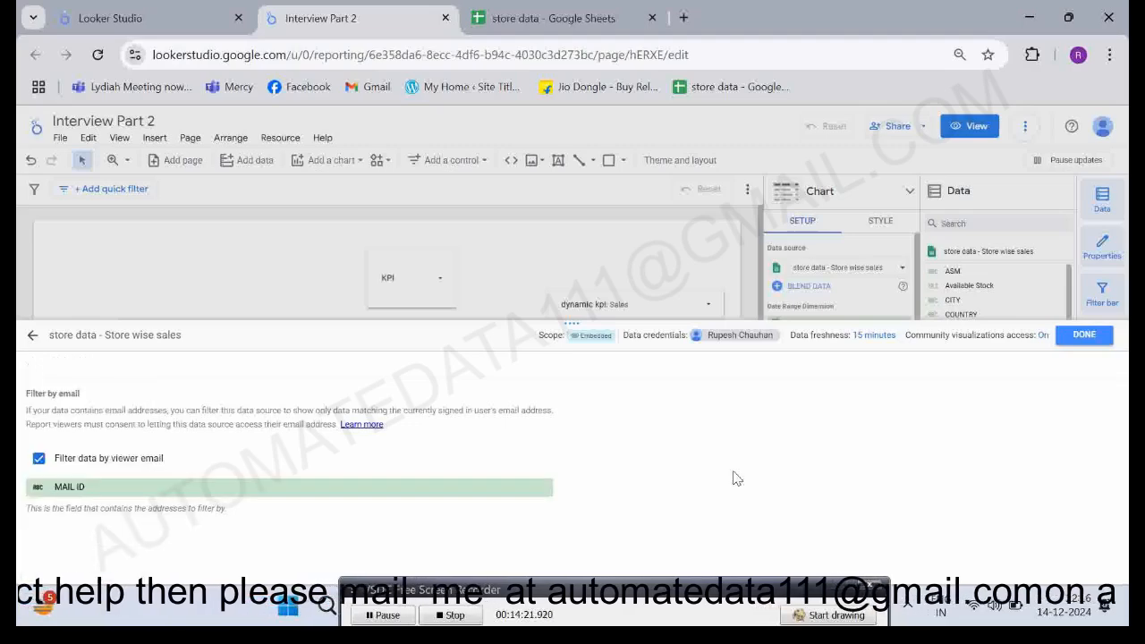
pyautogui.click(1072, 343)
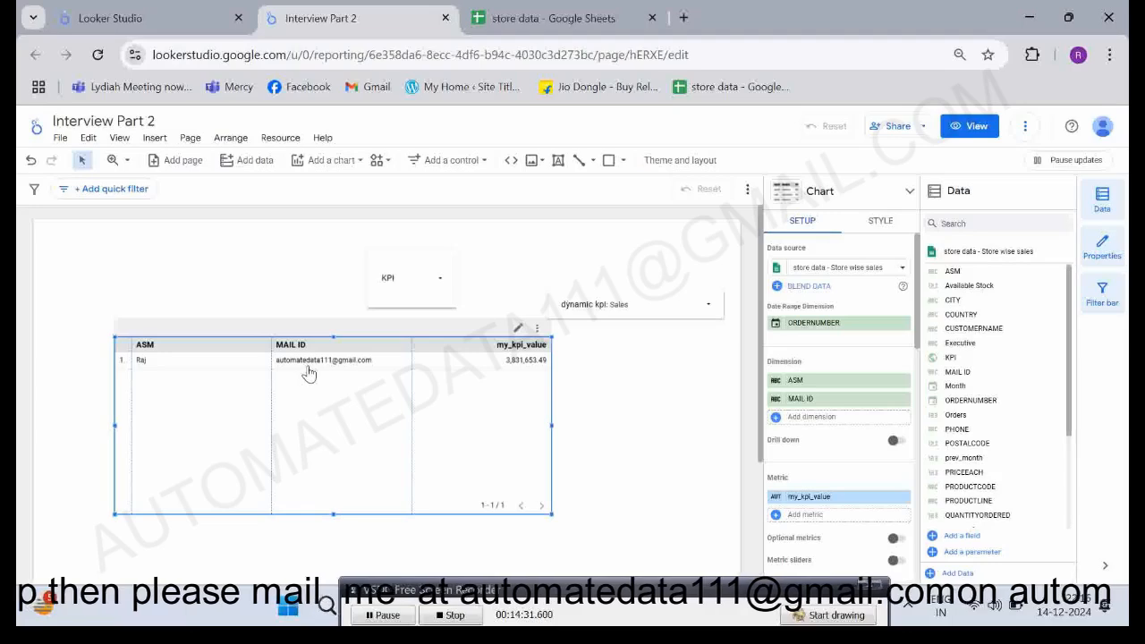
# Compare the signed-in account with the filtered table, and switch to the Word document to review question 5 on managing large datasets.
pyautogui.click(1102, 126)
pyautogui.click(414, 500)
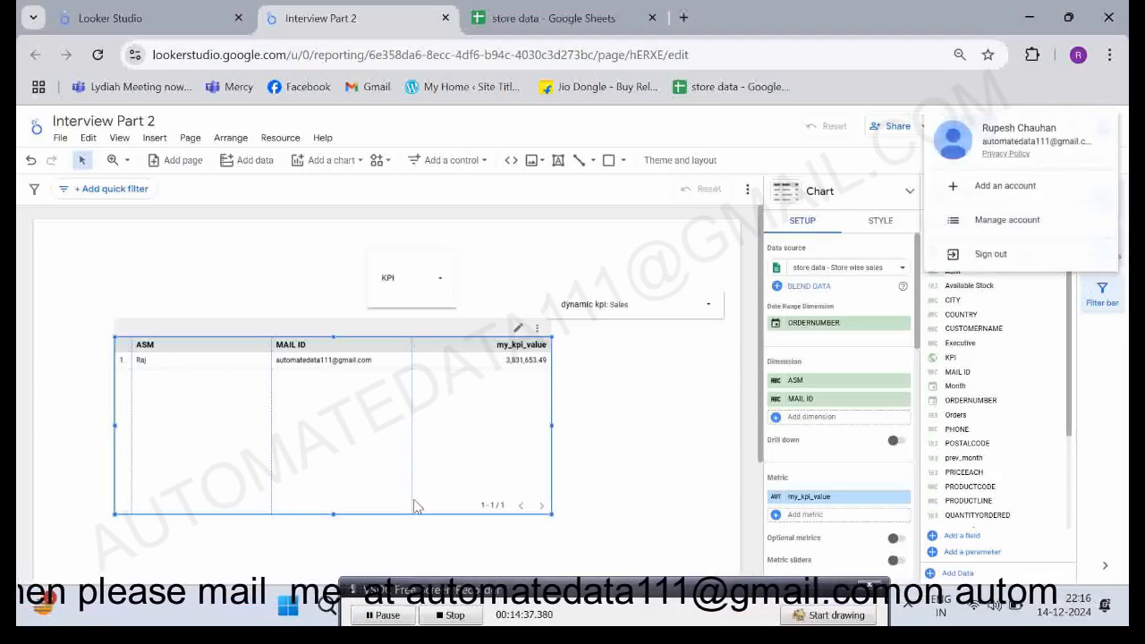
pyautogui.hotkey('alt', 'Tab')
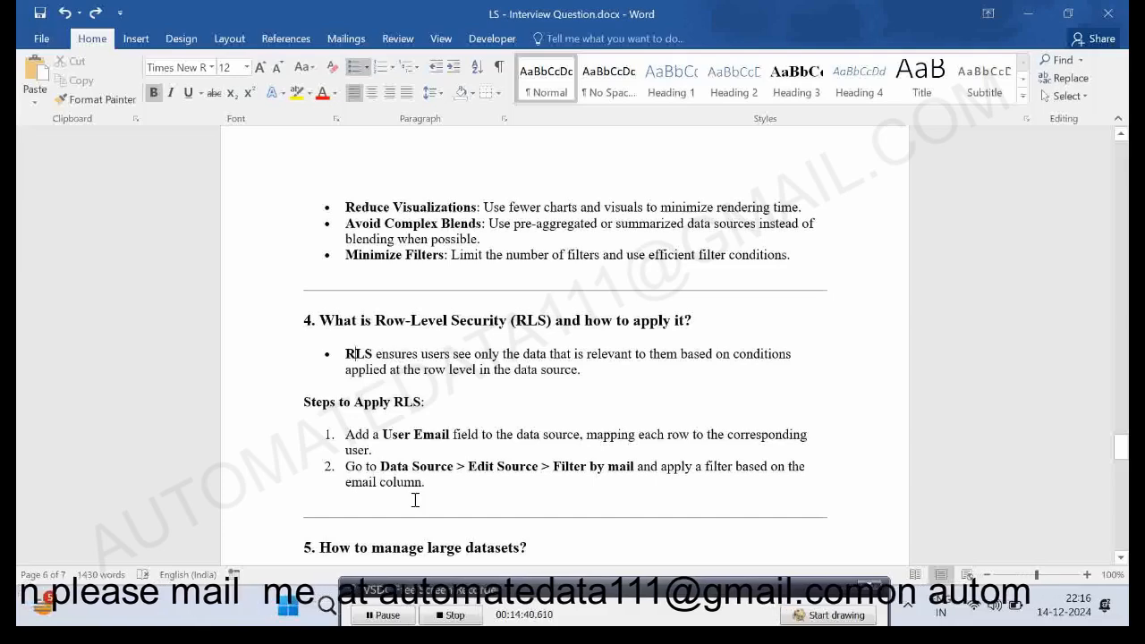
pyautogui.scroll(-2, 415, 500)
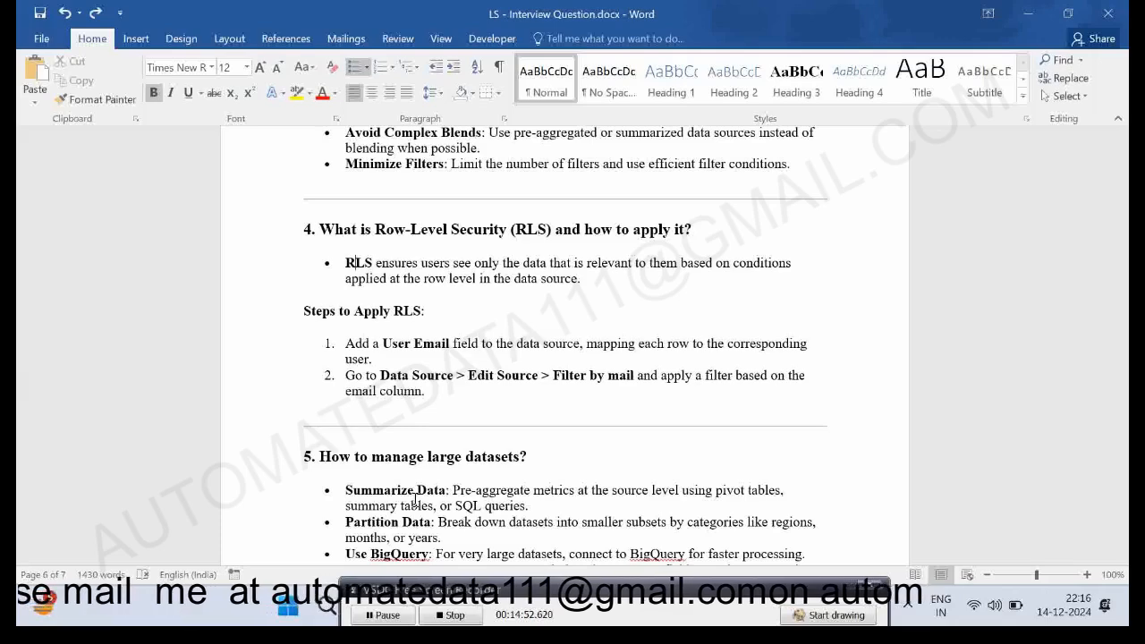
pyautogui.scroll(-2, 382, 466)
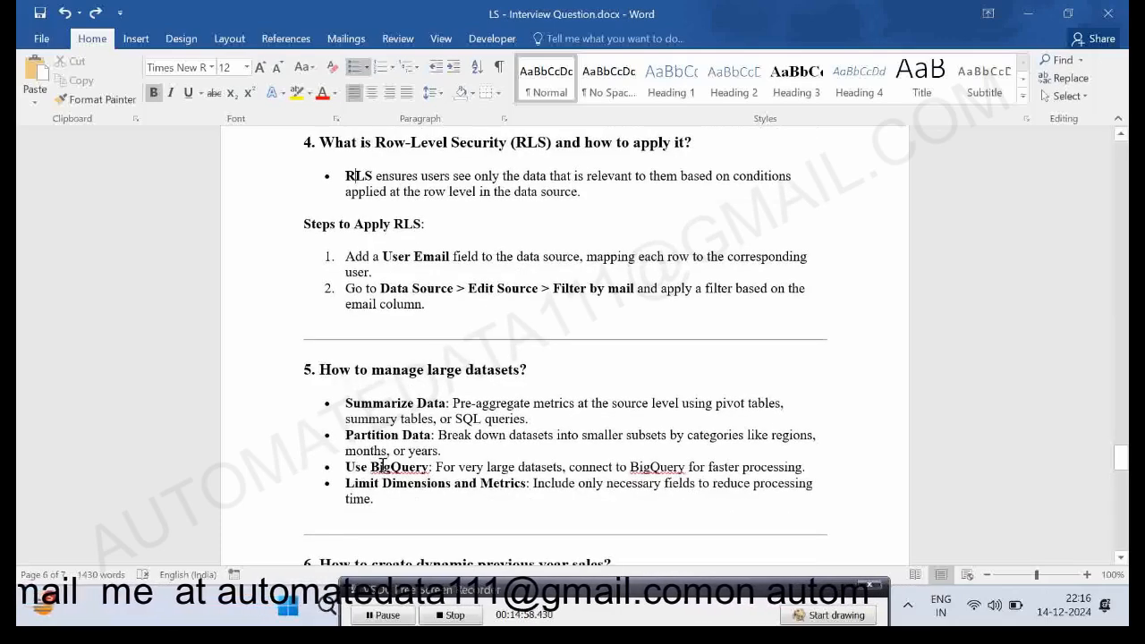
pyautogui.scroll(-1, 382, 467)
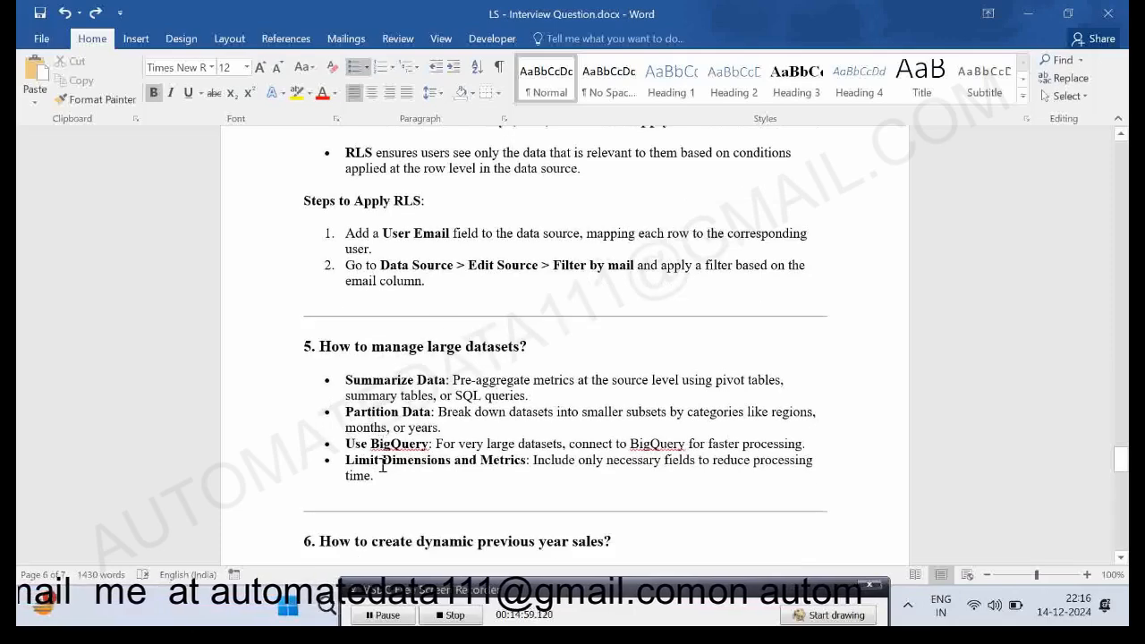
# Review the answer to question 5 on managing large datasets and continue to question 6 on dynamic previous year sales.
pyautogui.click(548, 398)
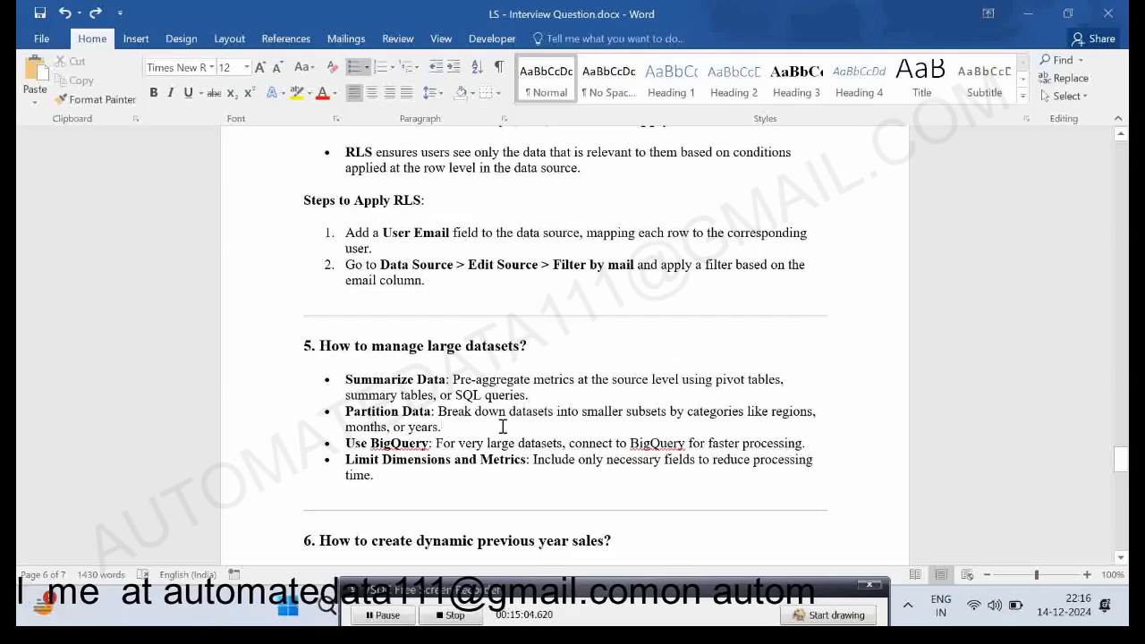
pyautogui.click(371, 458)
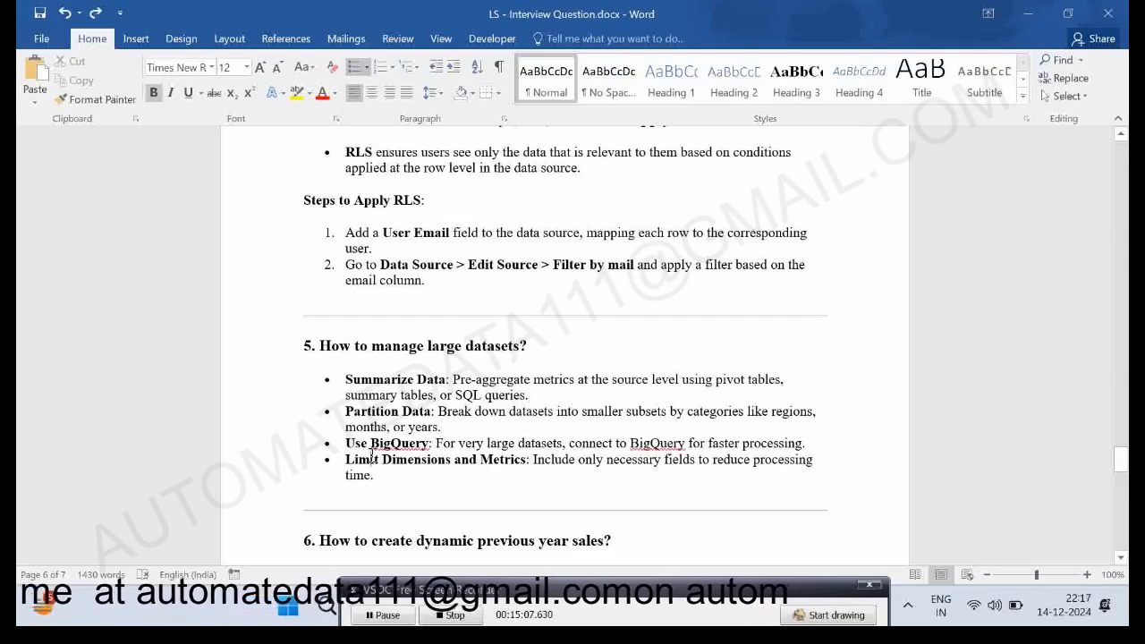
pyautogui.rightClick(371, 458)
pyautogui.scroll(3, 351, 413)
pyautogui.click(297, 221)
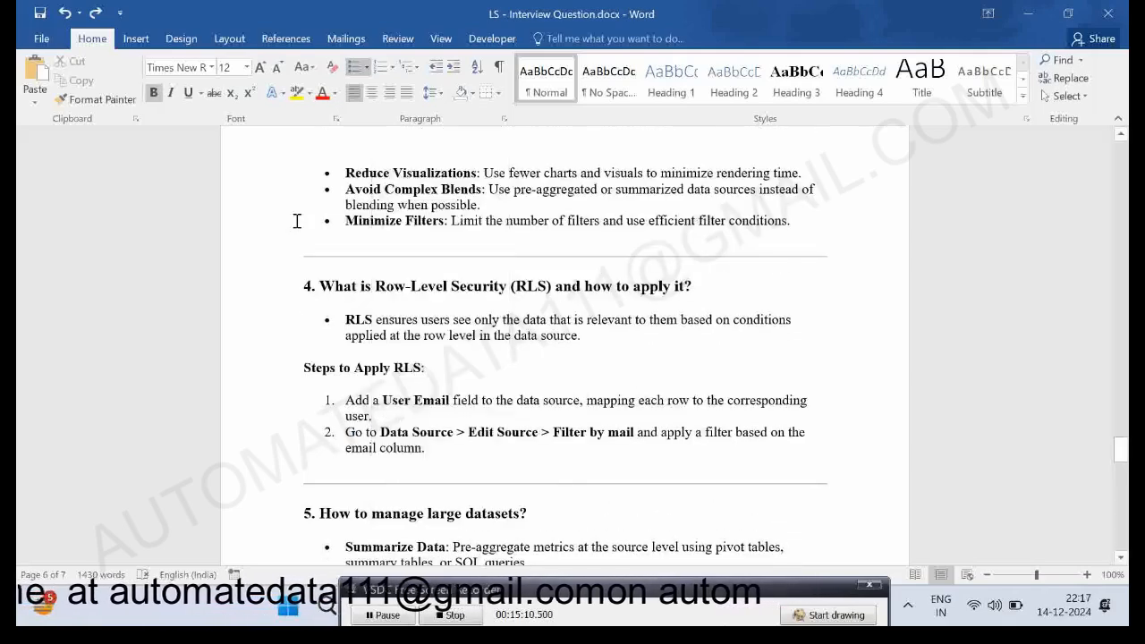
pyautogui.scroll(5, 297, 222)
pyautogui.scroll(-15, 384, 263)
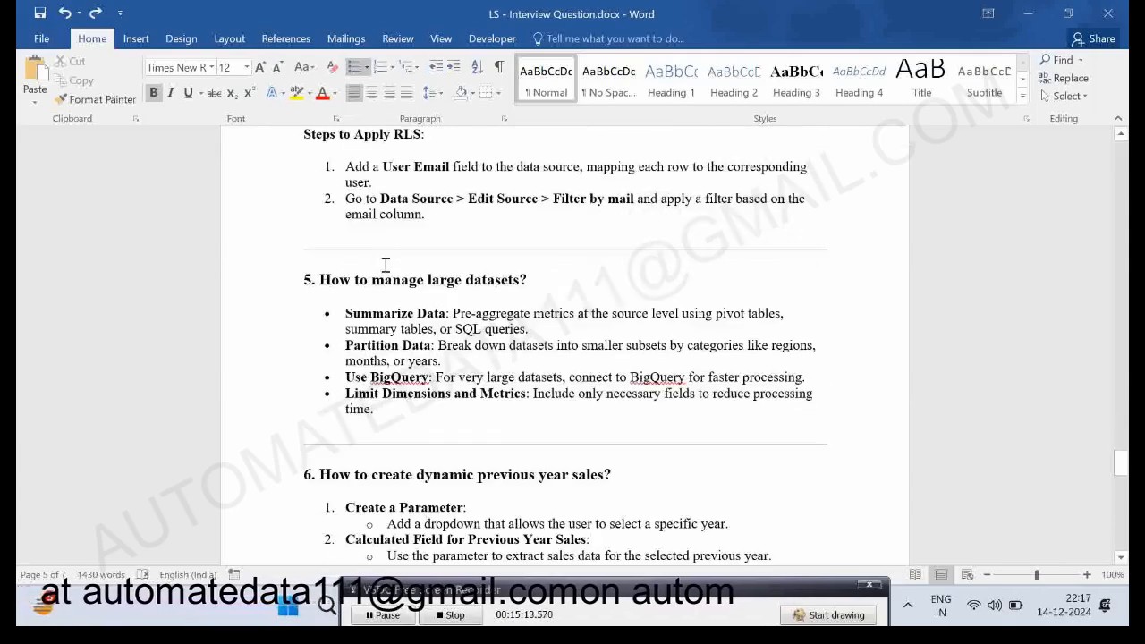
pyautogui.scroll(-1, 385, 264)
pyautogui.click(377, 358)
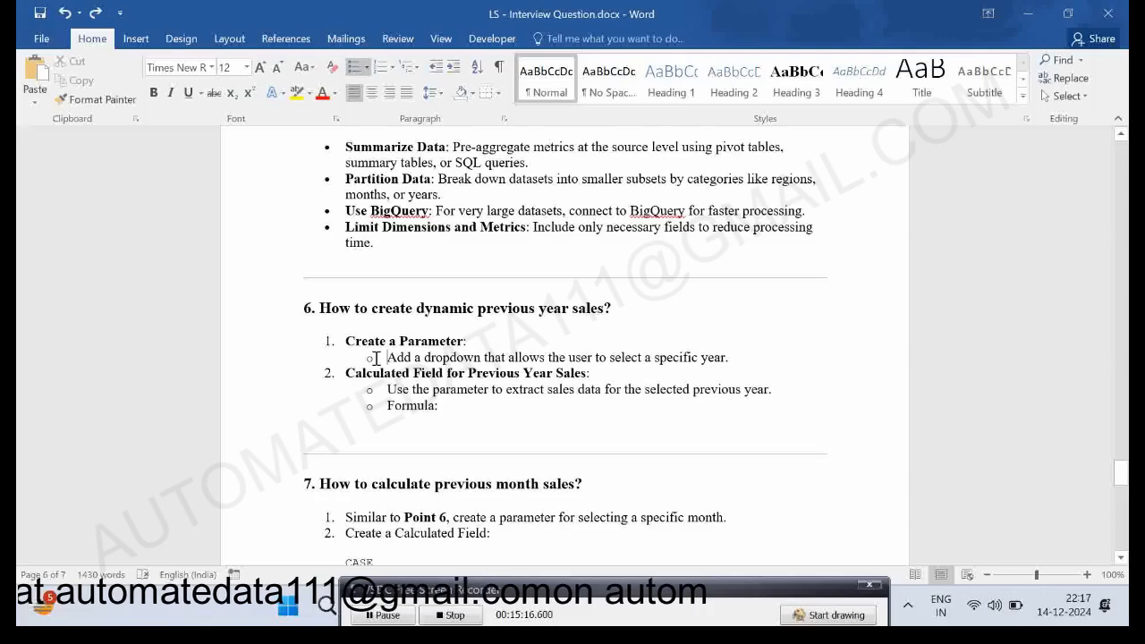
pyautogui.scroll(-2, 376, 358)
pyautogui.click(394, 268)
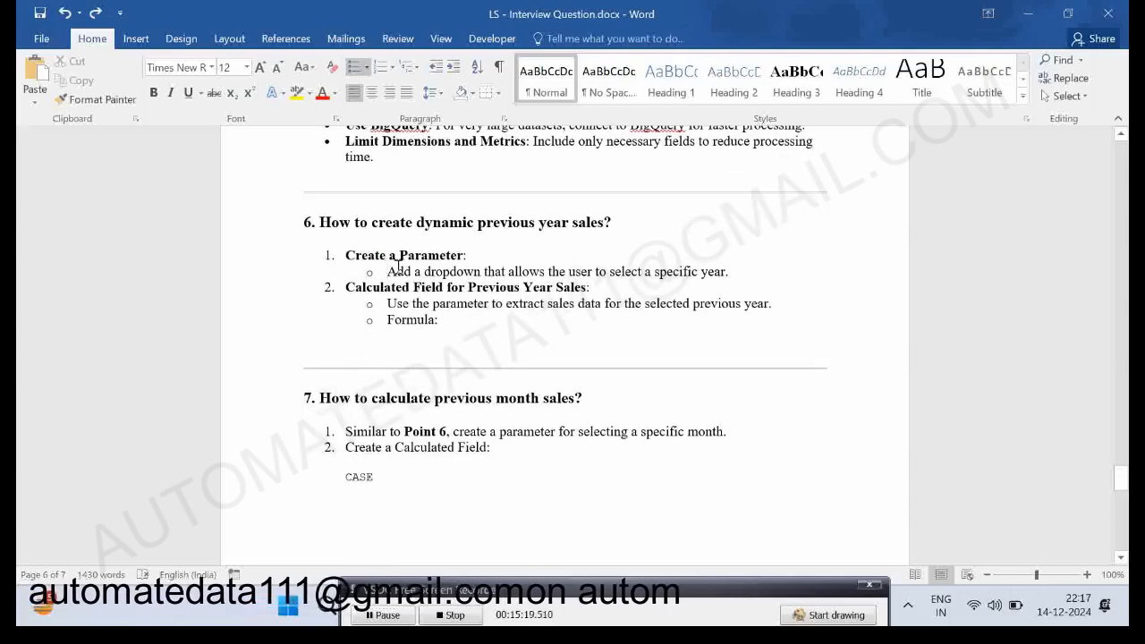
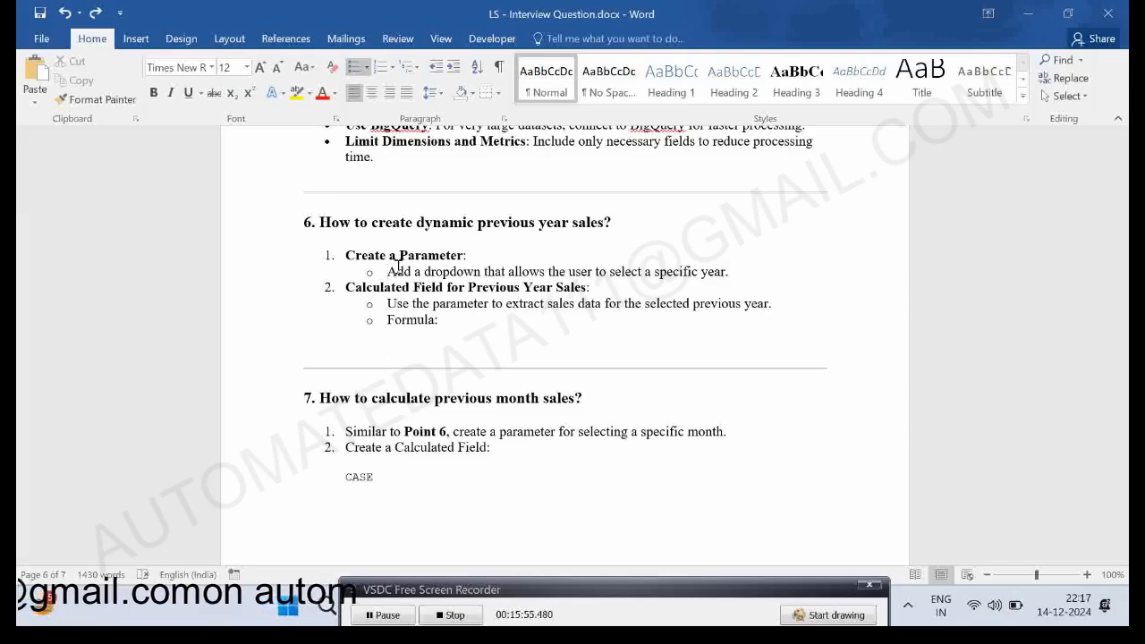
# Examine question 6's parameter and calculated field instructions for creating dynamic previous year sales.
pyautogui.hotkey('alt', 'Tab')
pyautogui.hotkey('alt', 'Tab')
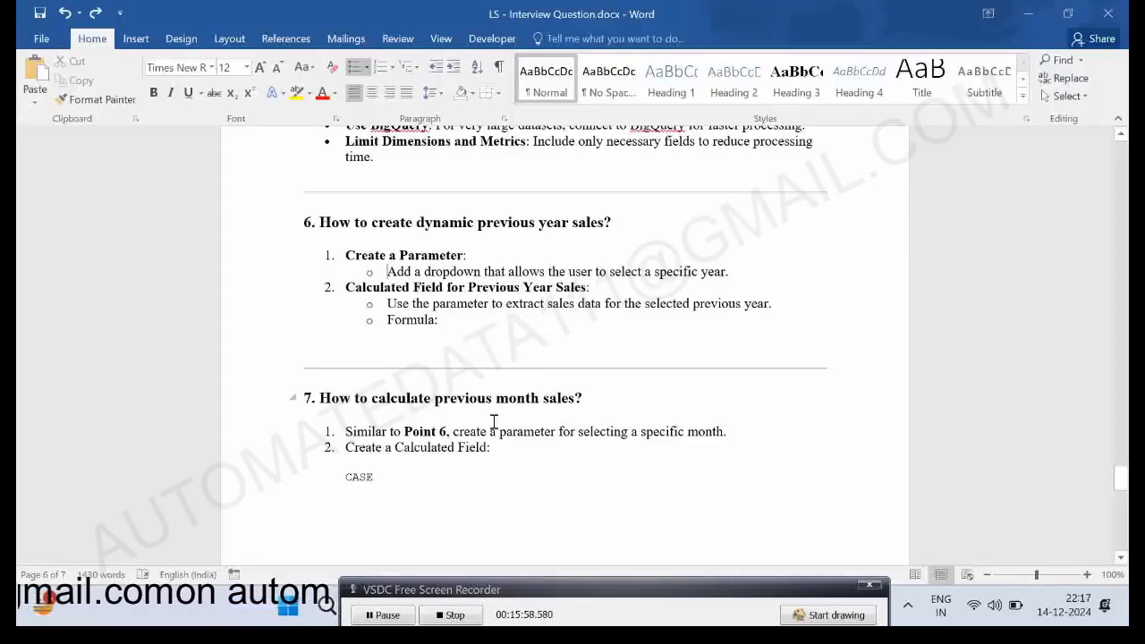
pyautogui.doubleClick(666, 272)
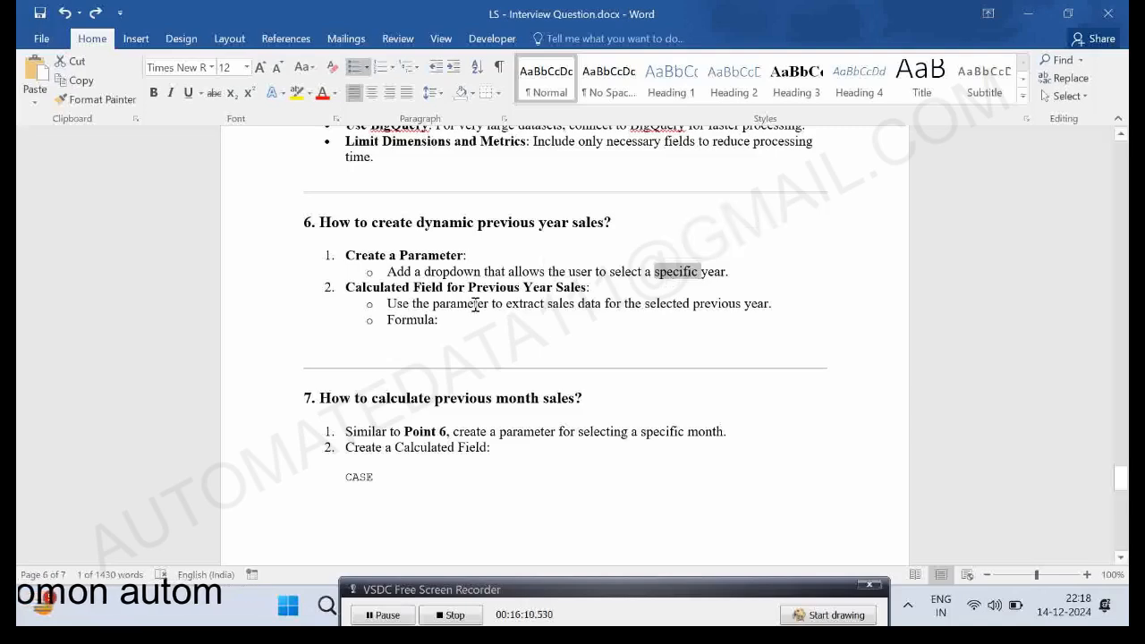
pyautogui.click(530, 268)
pyautogui.click(463, 286)
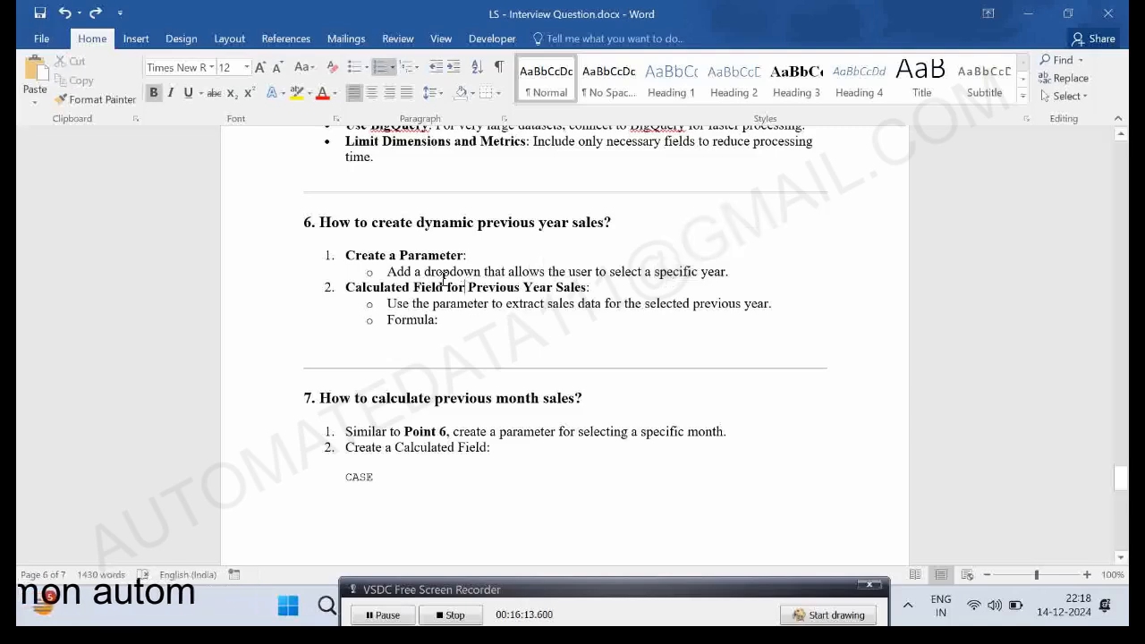
pyautogui.doubleClick(427, 257)
pyautogui.doubleClick(465, 304)
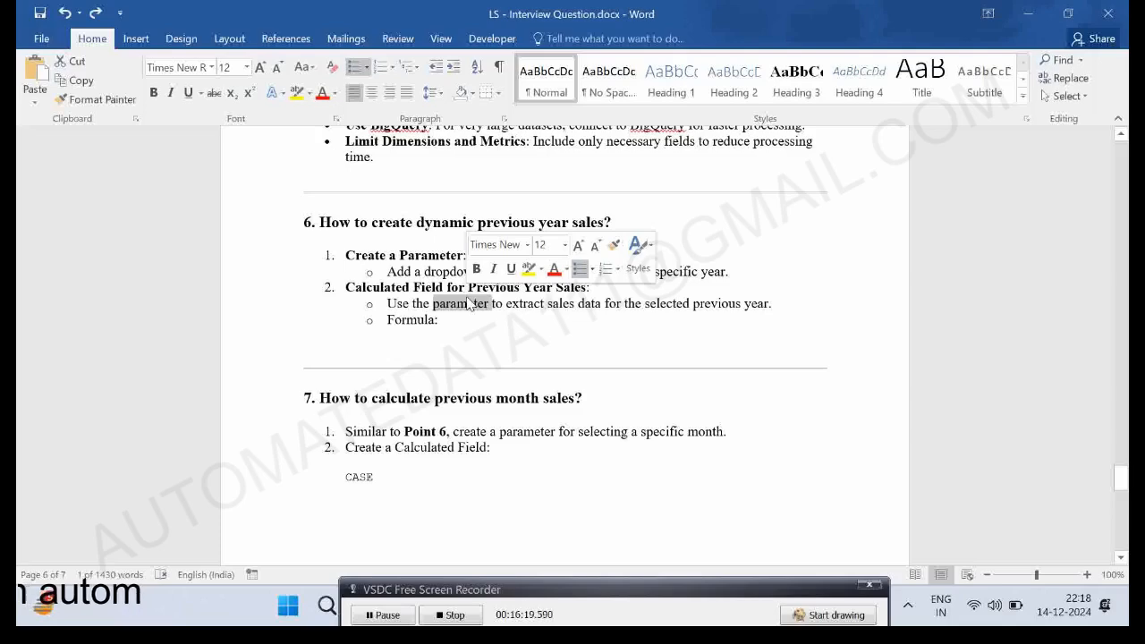
# Switch to the Looker Studio report and turn off filtering by viewer email for the store data source.
pyautogui.hotkey('alt', 'Tab')
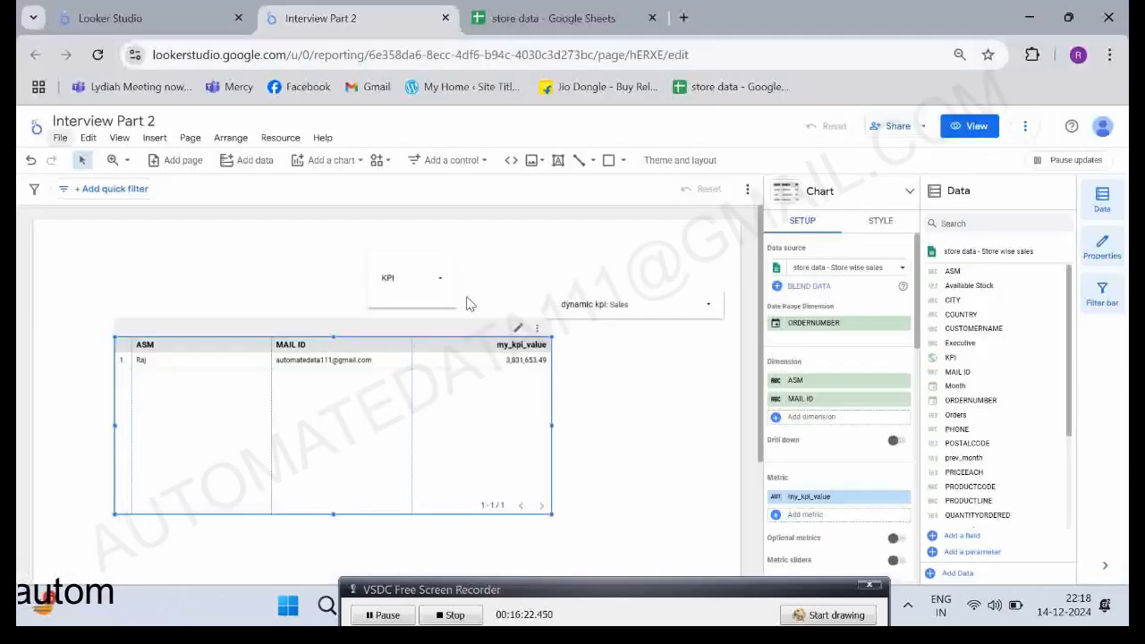
pyautogui.click(931, 254)
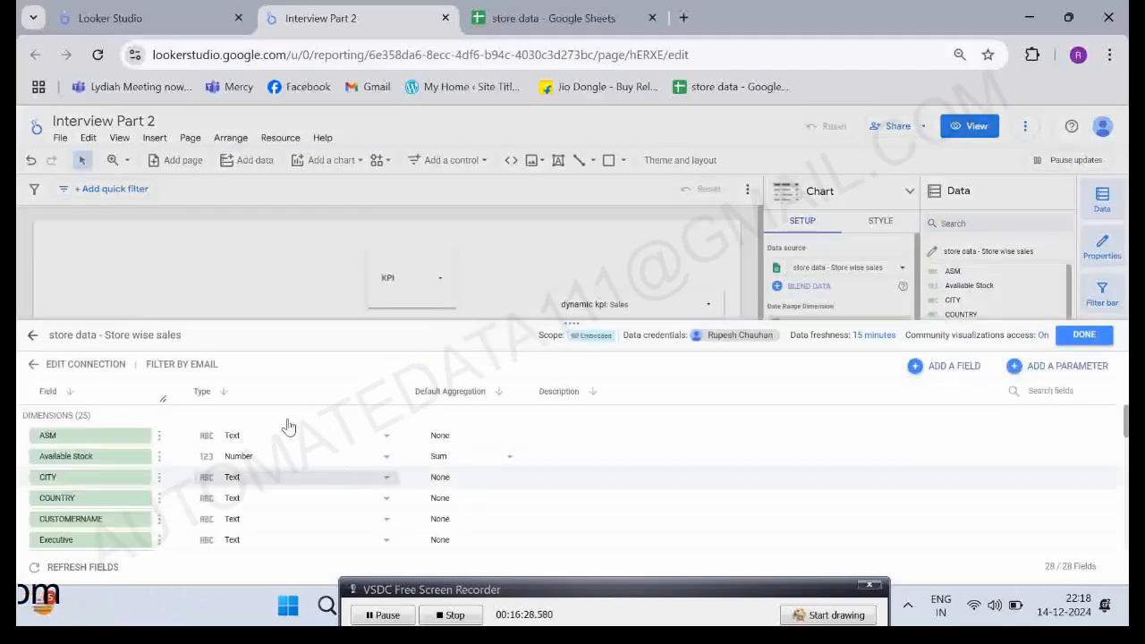
pyautogui.click(181, 367)
pyautogui.click(38, 458)
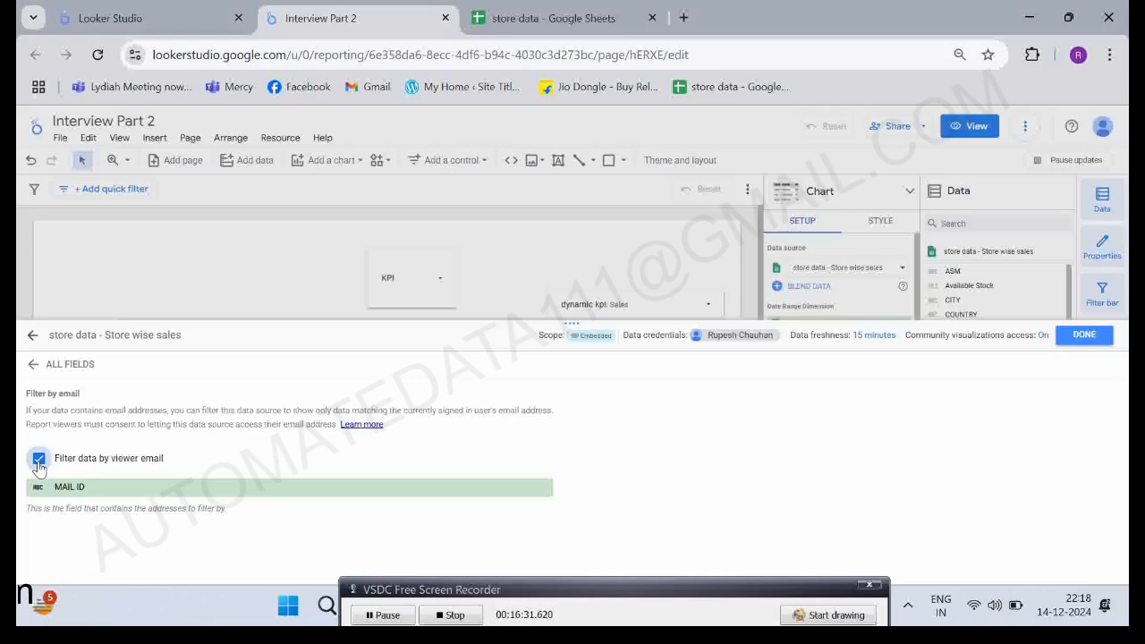
pyautogui.click(1073, 335)
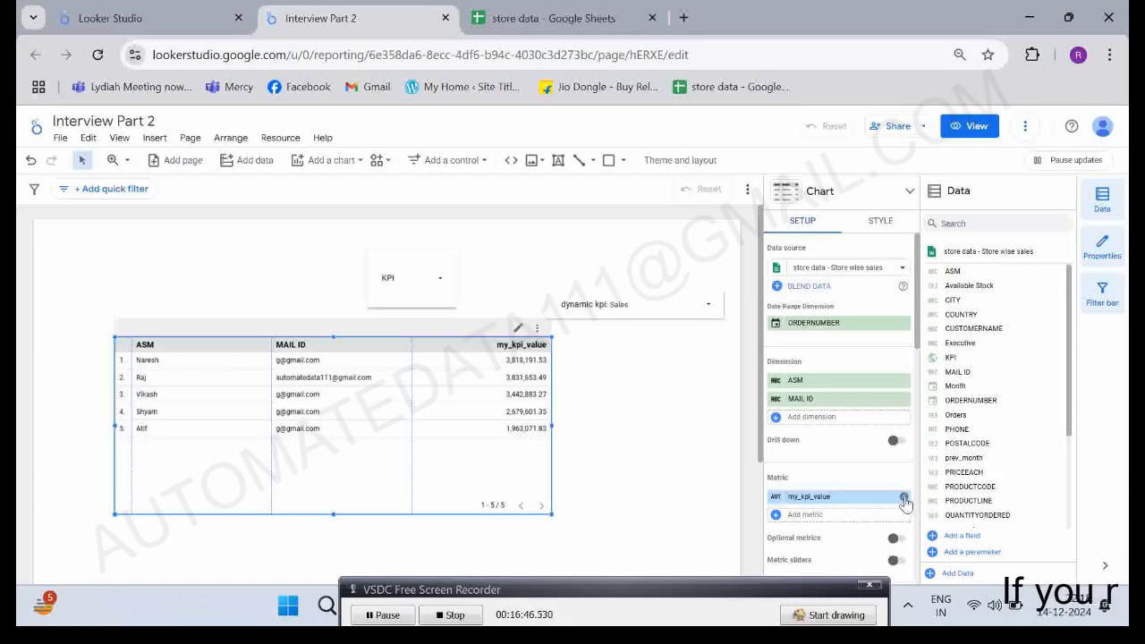
# Replace MAIL ID and my_kpi_value in the ASM table with the SALES metric, and move the dynamic kpi control slightly up.
pyautogui.click(903, 400)
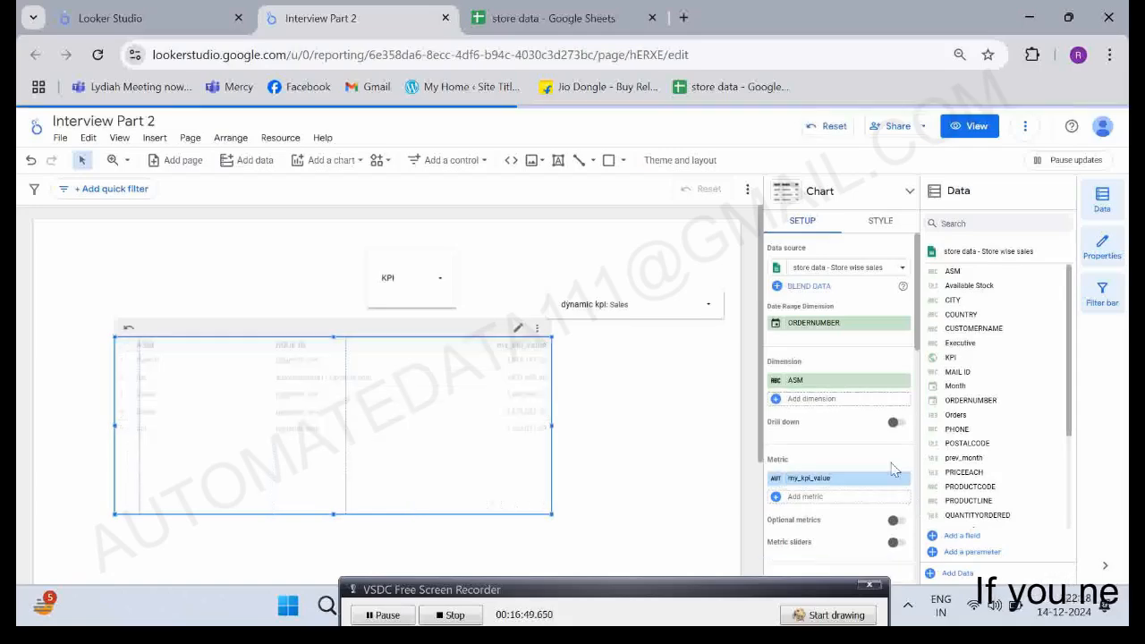
pyautogui.click(903, 478)
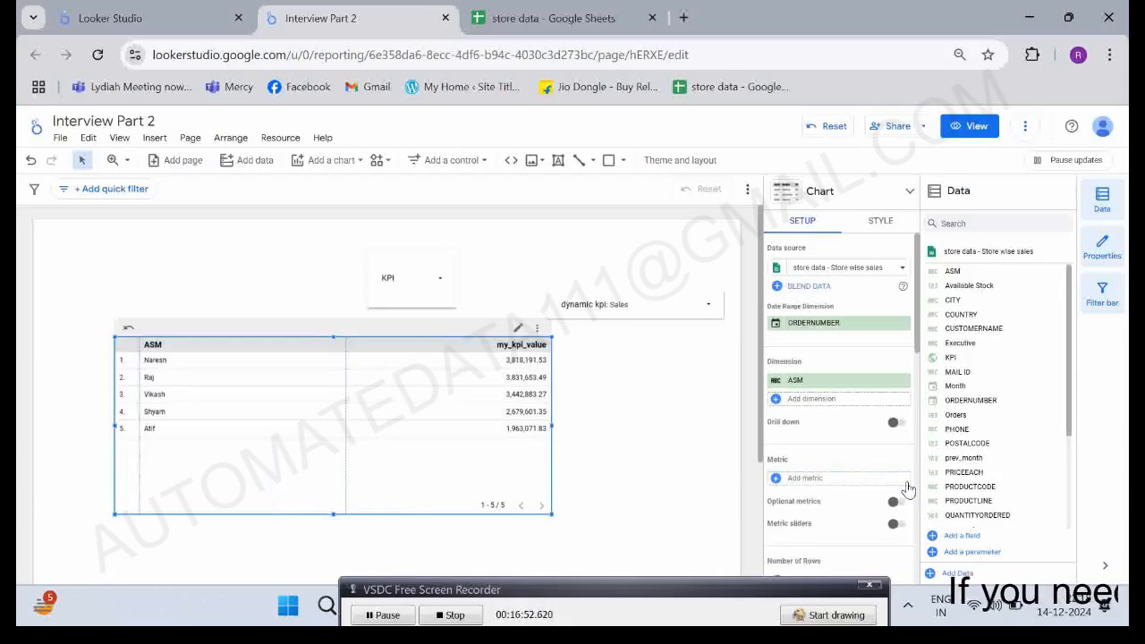
pyautogui.moveTo(963, 457); pyautogui.dragTo(950, 365)
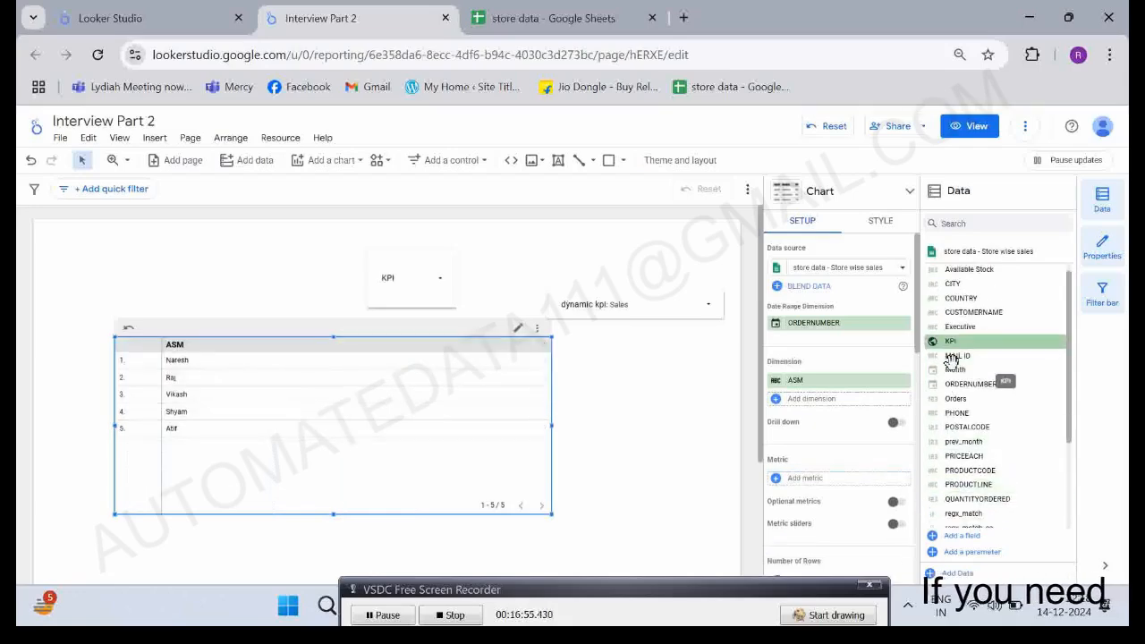
pyautogui.scroll(-3, 949, 362)
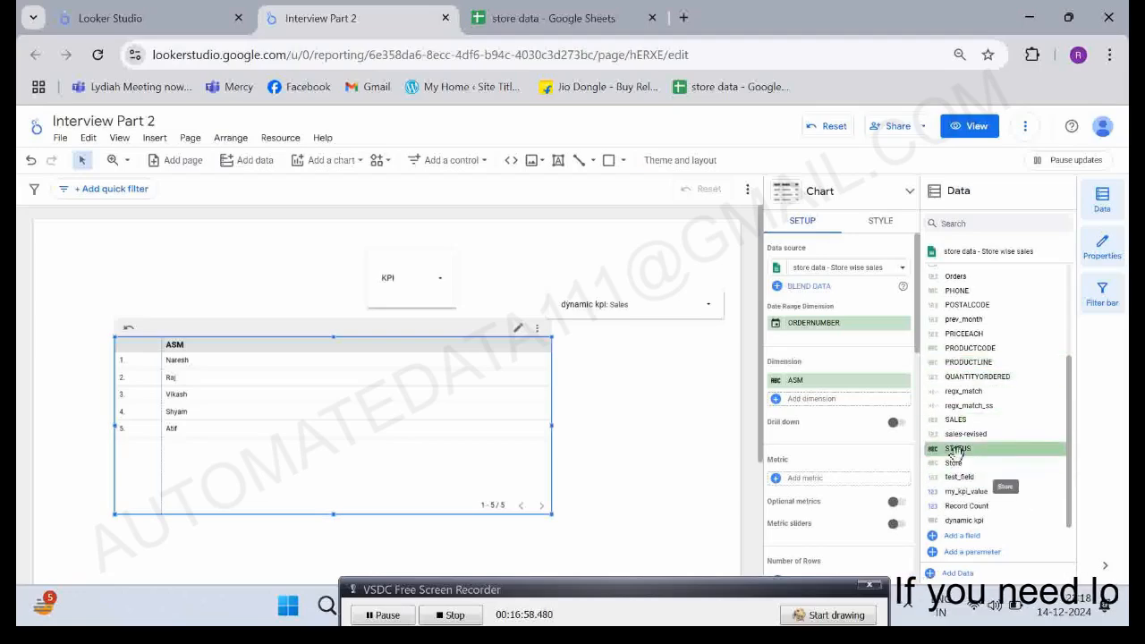
pyautogui.moveTo(955, 420); pyautogui.dragTo(841, 479)
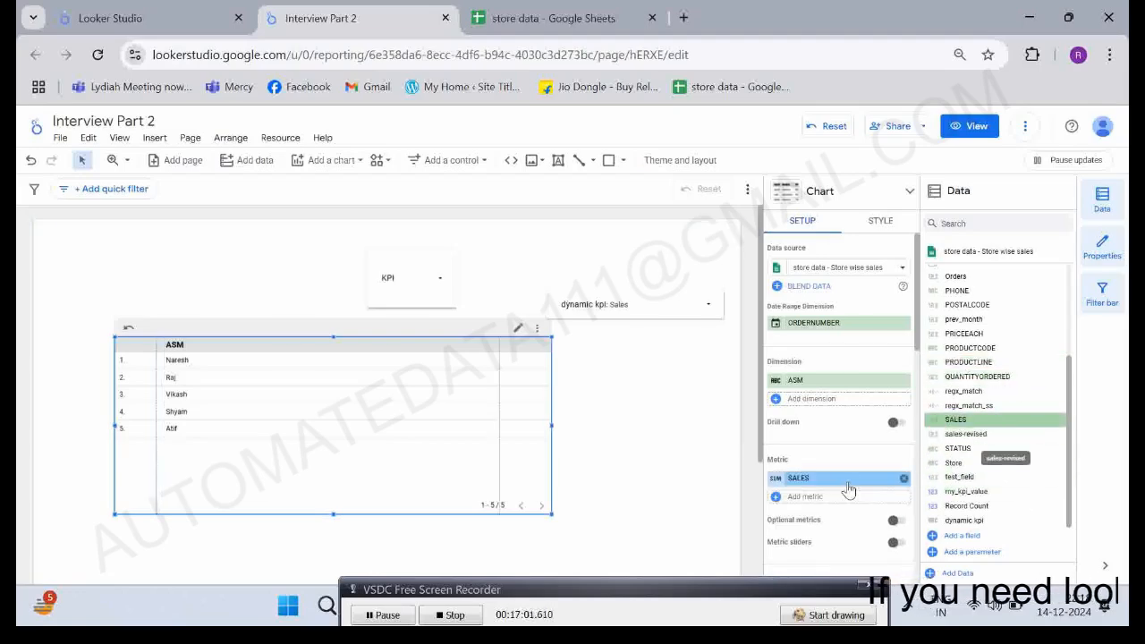
pyautogui.moveTo(674, 302); pyautogui.dragTo(664, 273)
pyautogui.click(450, 361)
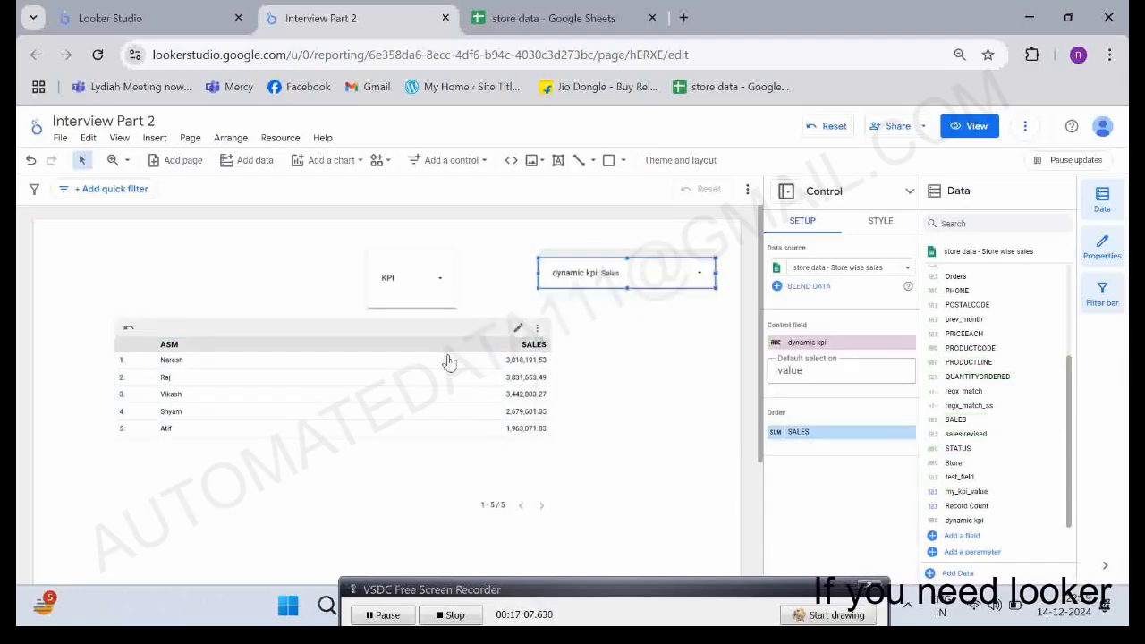
pyautogui.click(790, 437)
pyautogui.click(767, 410)
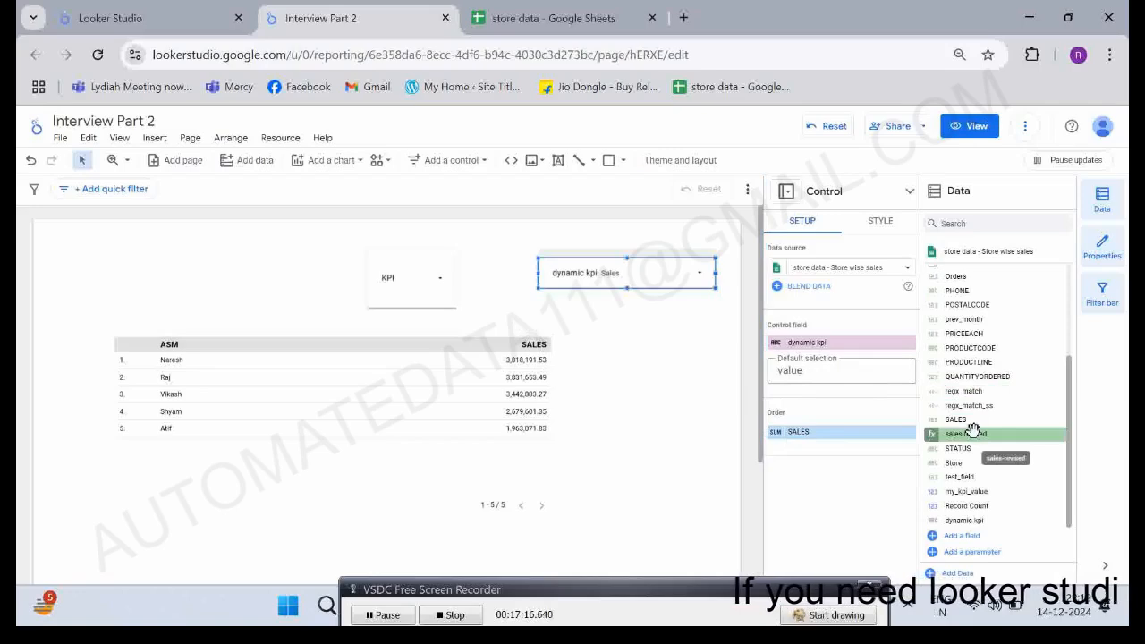
pyautogui.click(774, 433)
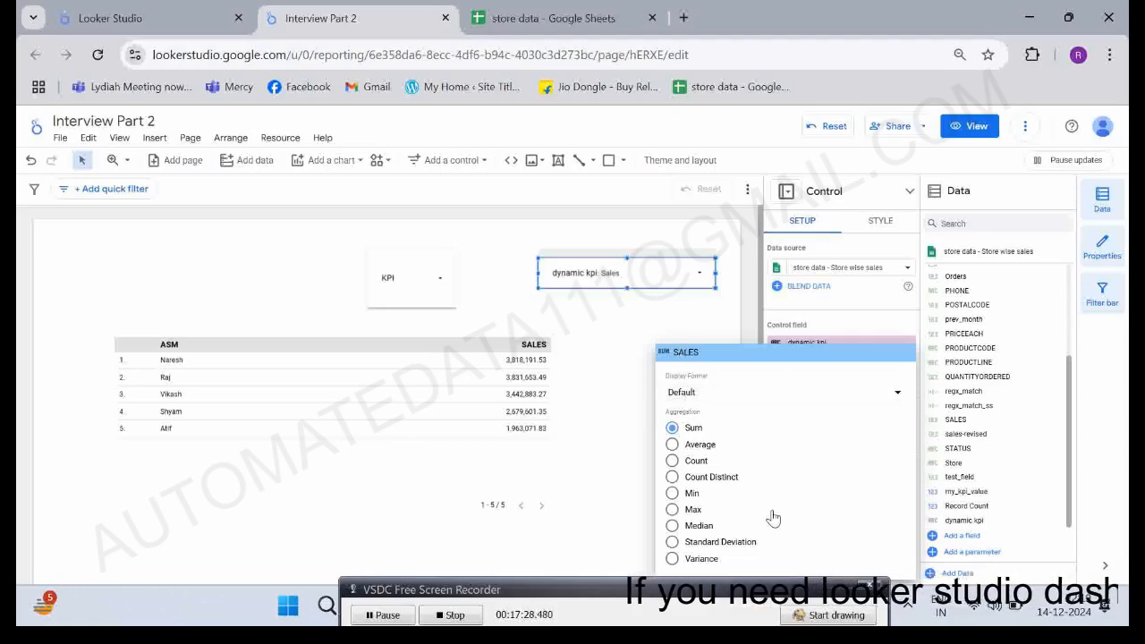
pyautogui.click(775, 320)
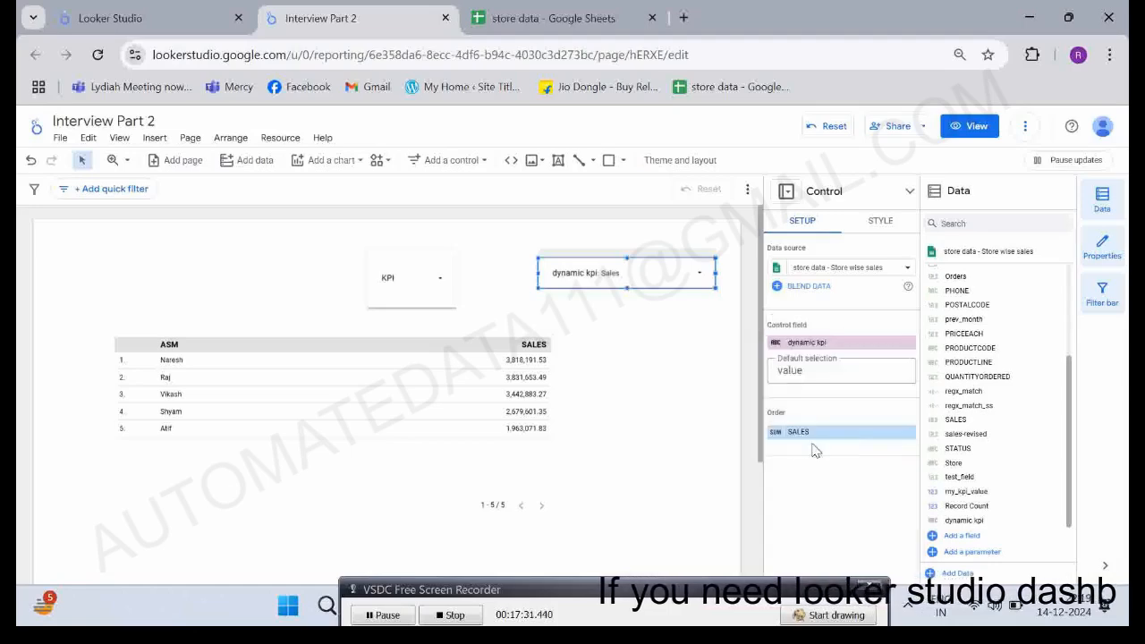
pyautogui.rightClick(789, 441)
pyautogui.click(780, 438)
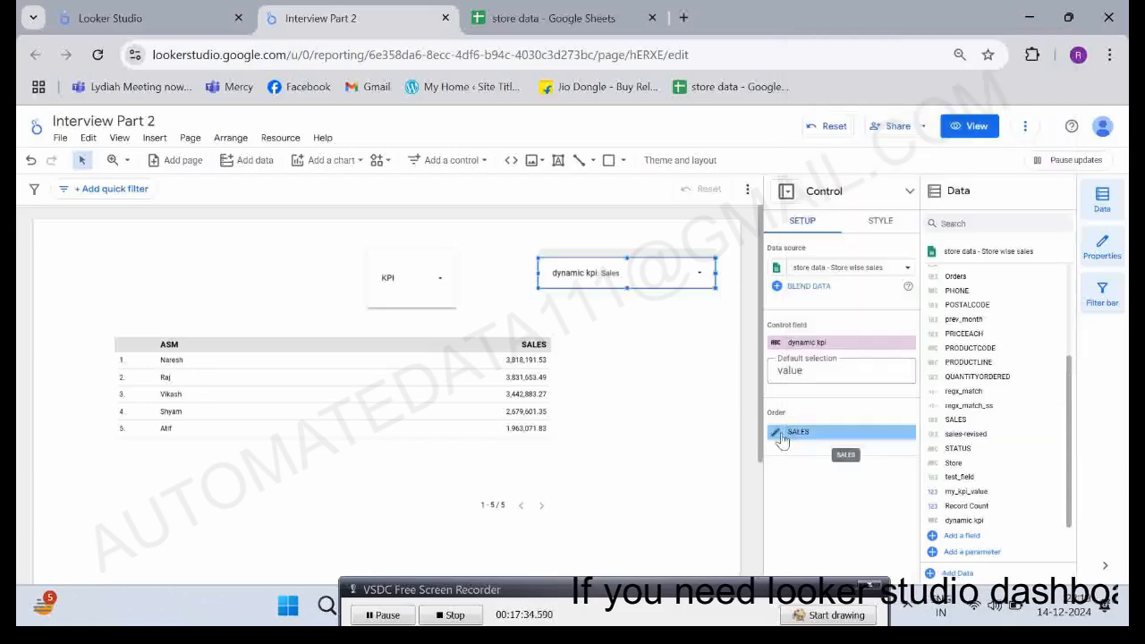
pyautogui.click(781, 439)
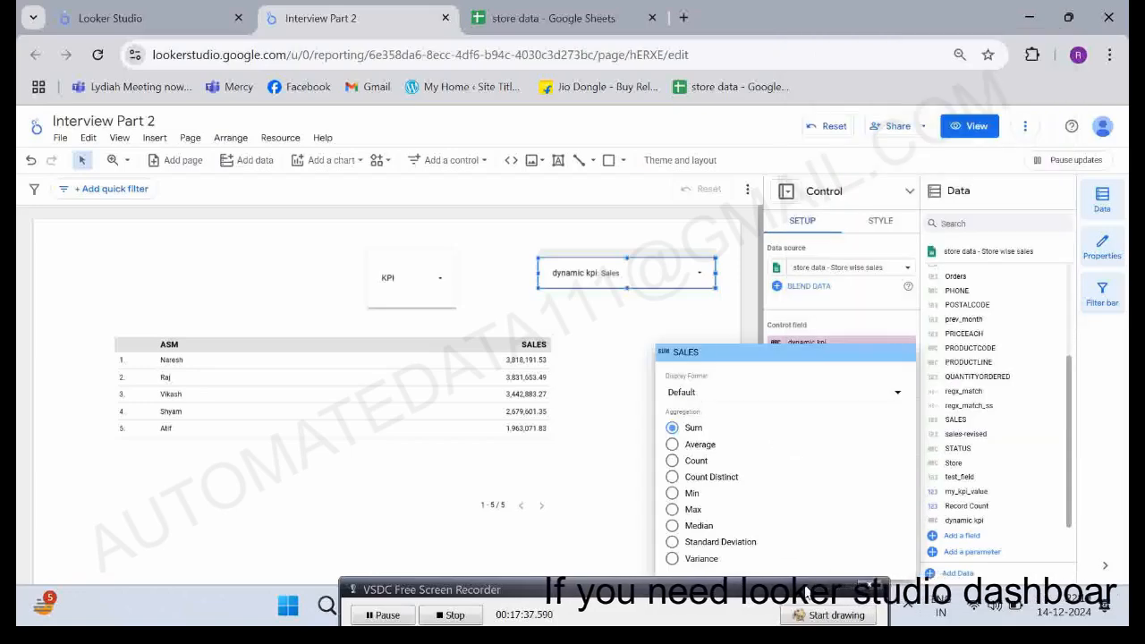
pyautogui.click(897, 393)
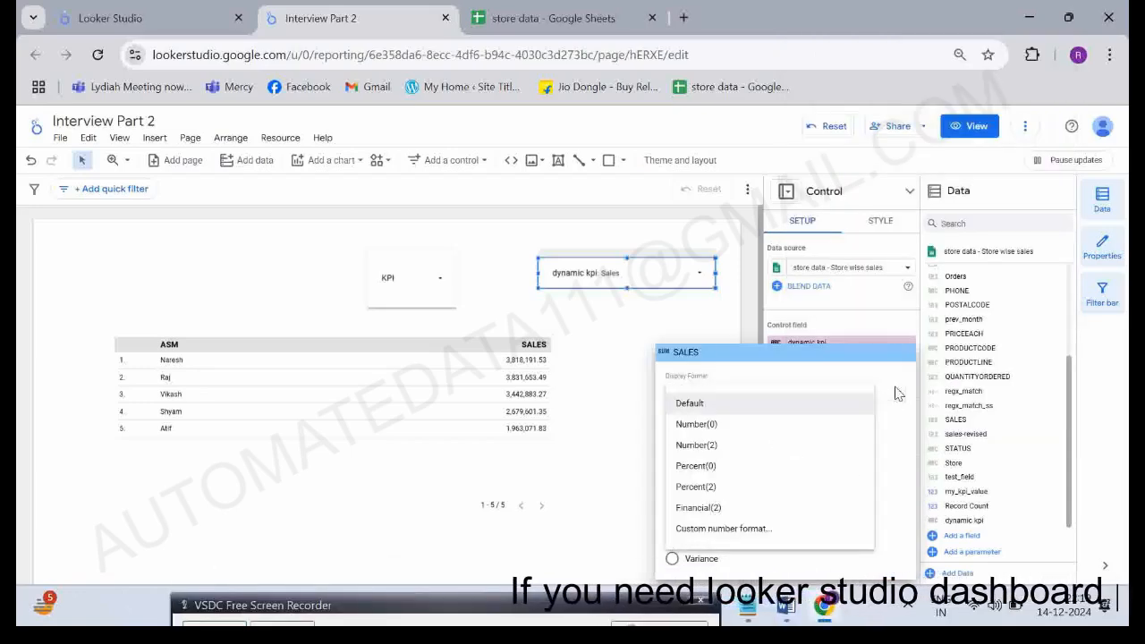
pyautogui.click(833, 309)
pyautogui.click(869, 328)
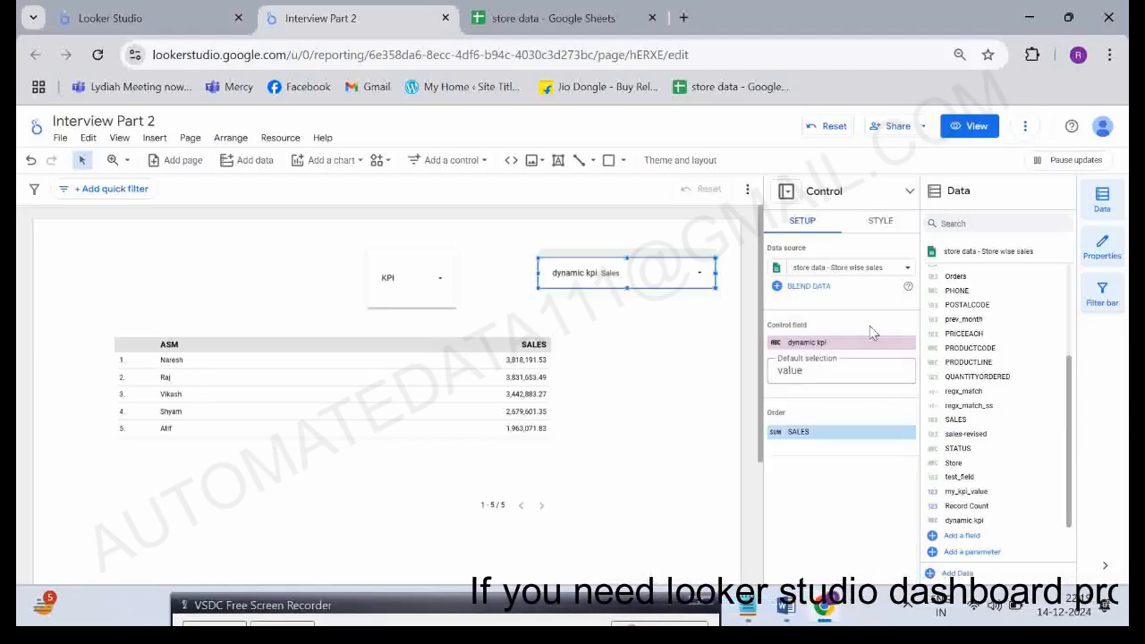
pyautogui.click(848, 438)
pyautogui.write('Current')
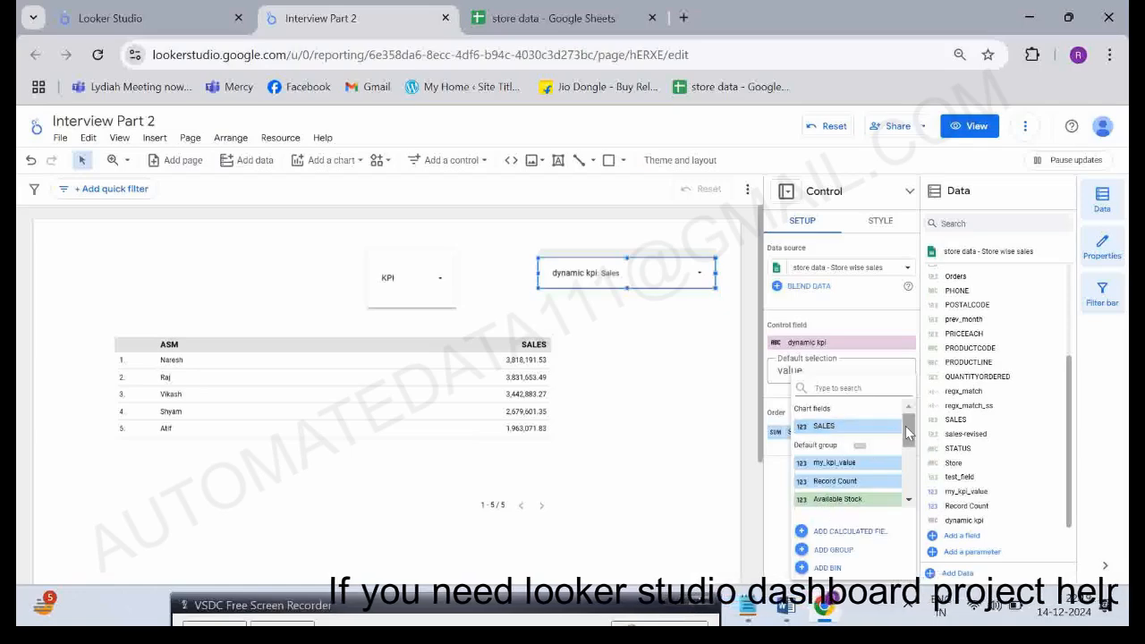
pyautogui.click(890, 431)
pyautogui.click(890, 432)
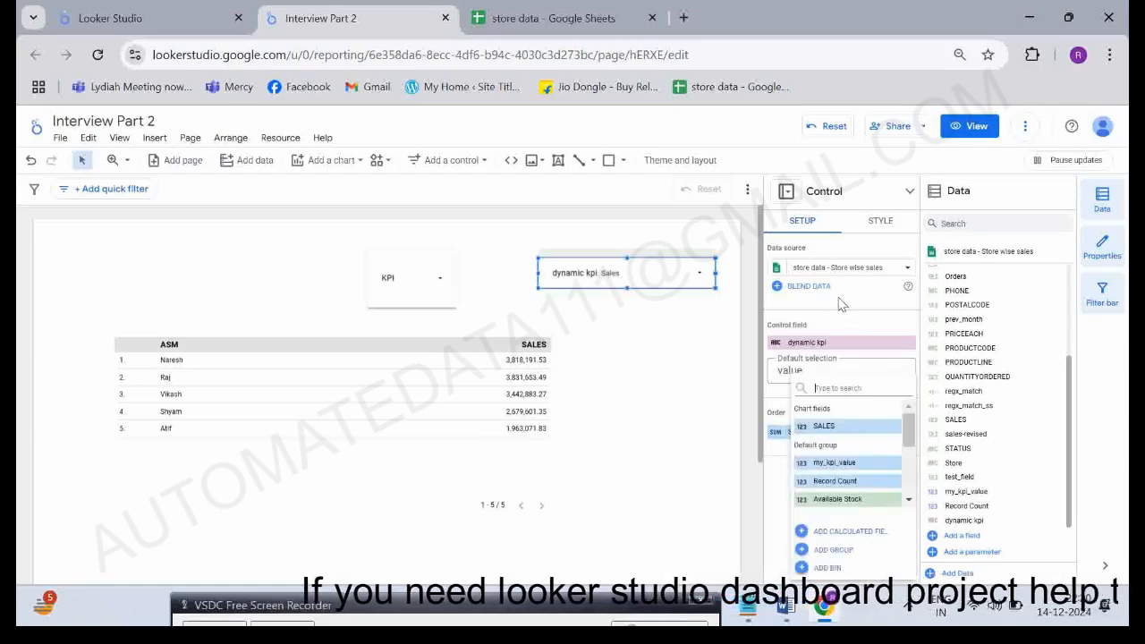
pyautogui.click(840, 304)
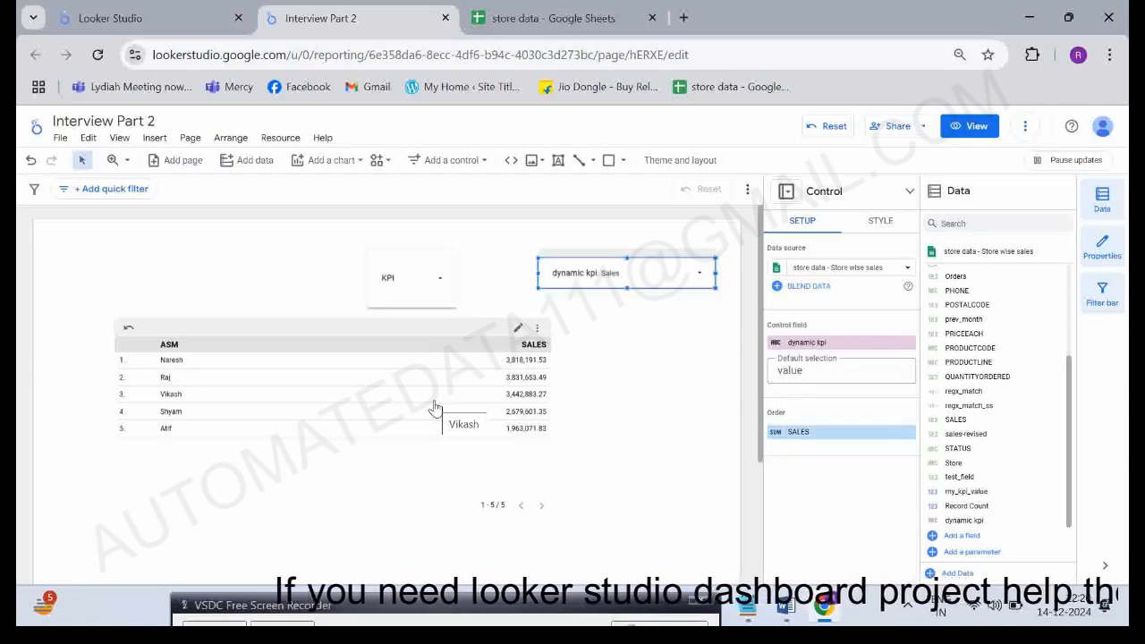
# Rename the ASM table's SALES metric to Current Year Sales.
pyautogui.click(474, 450)
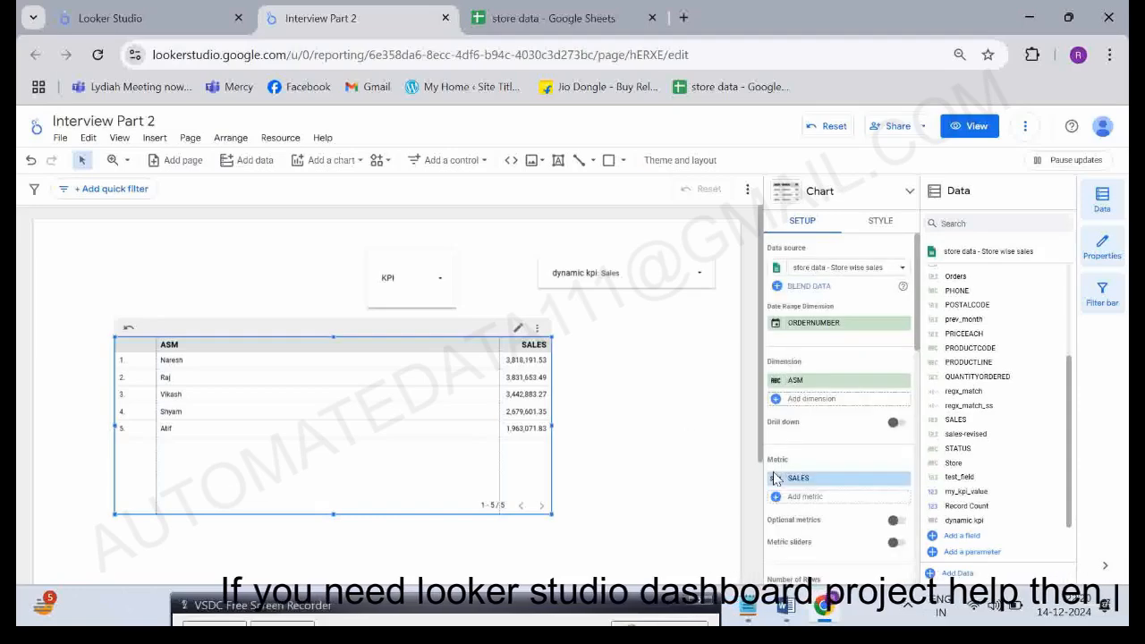
pyautogui.click(775, 478)
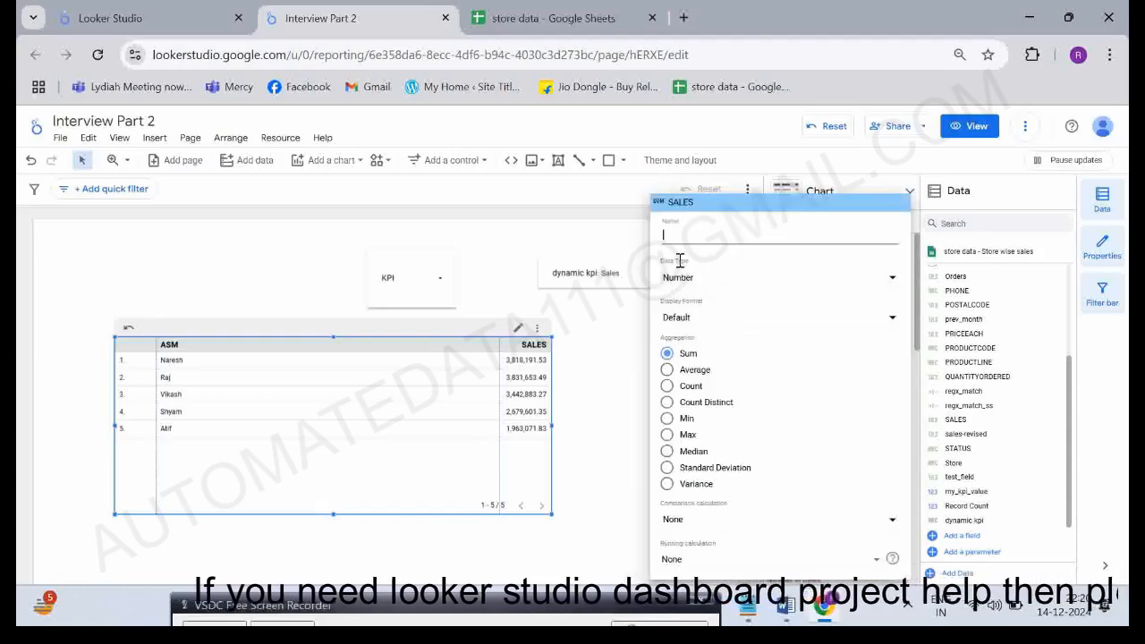
pyautogui.write('Current')
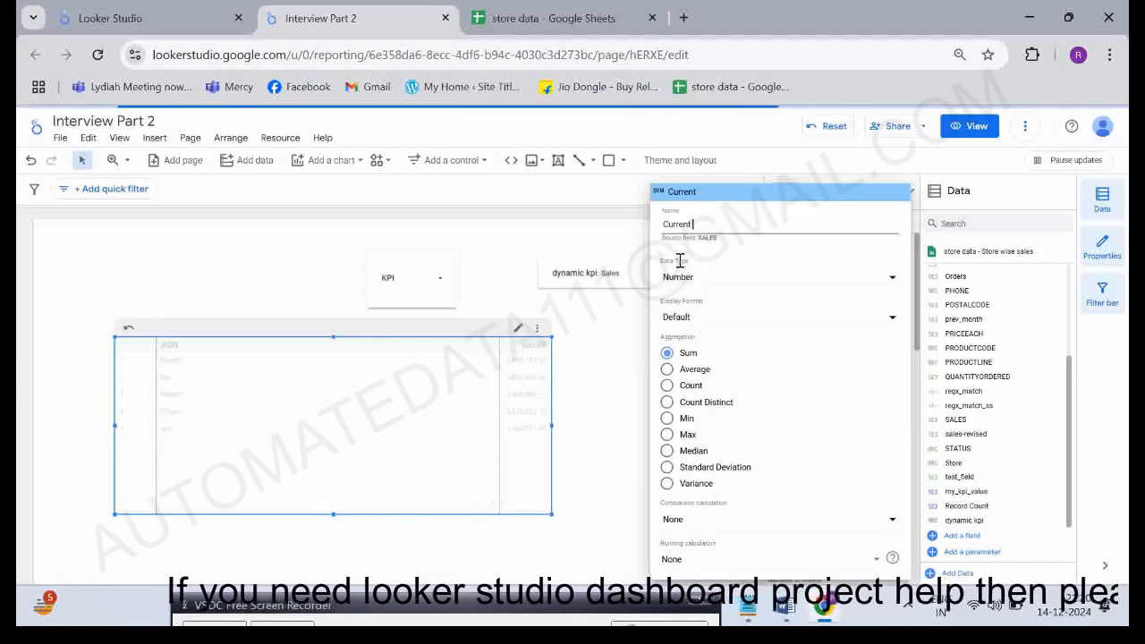
pyautogui.write(' Year S')
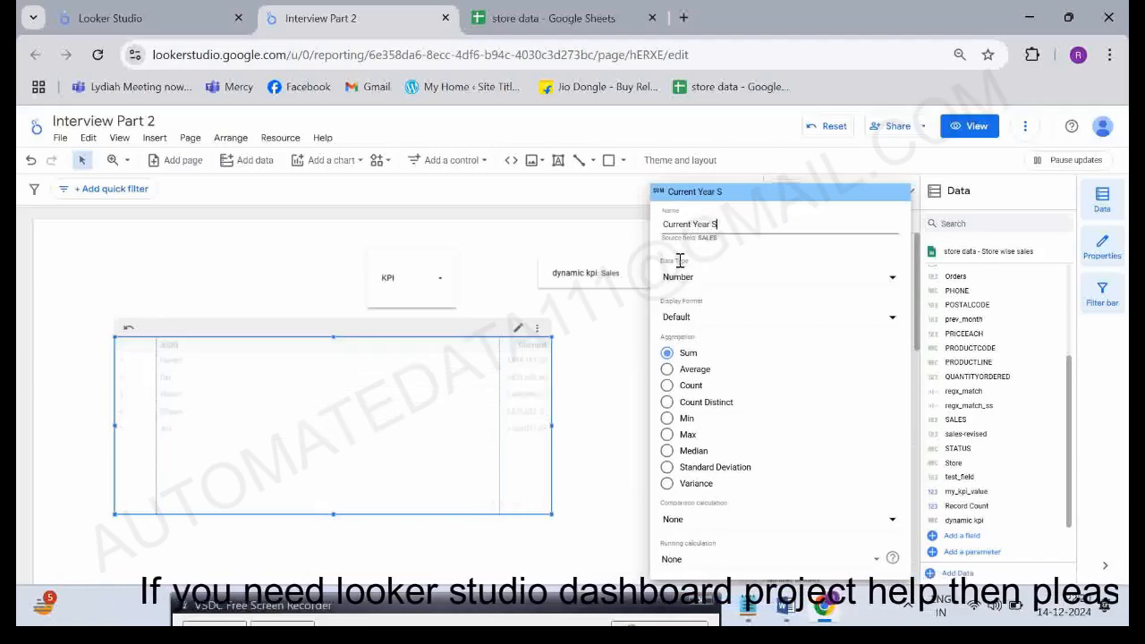
pyautogui.write('ales')
pyautogui.press('Return')
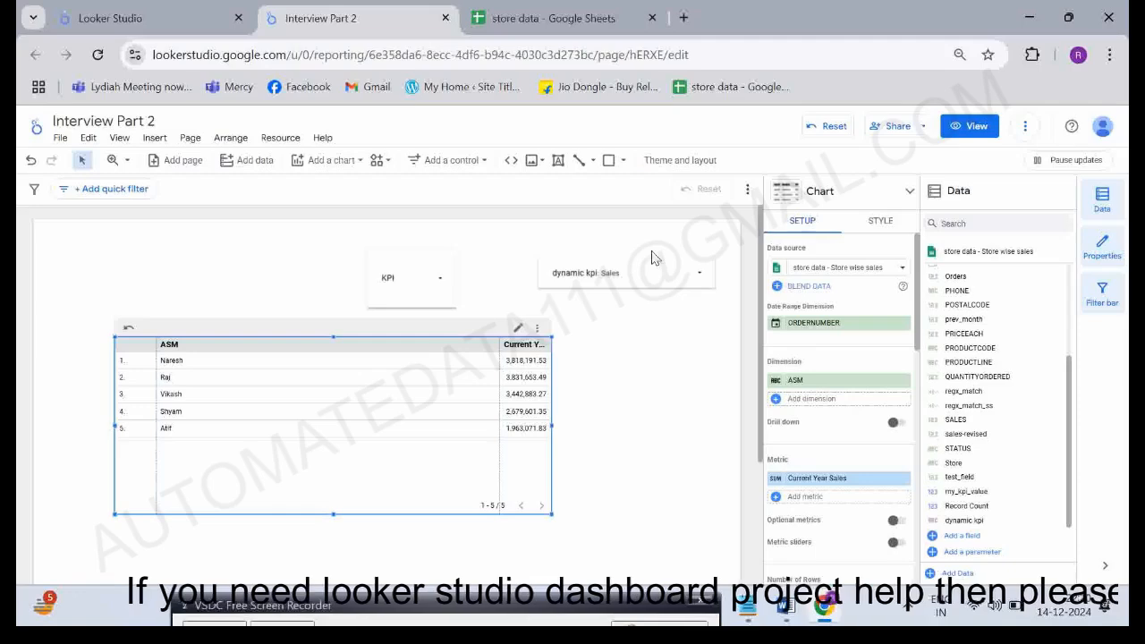
pyautogui.click(963, 226)
pyautogui.write('curr')
pyautogui.press('BackSpace')
pyautogui.press('BackSpace')
pyautogui.press('BackSpace')
pyautogui.press('BackSpace')
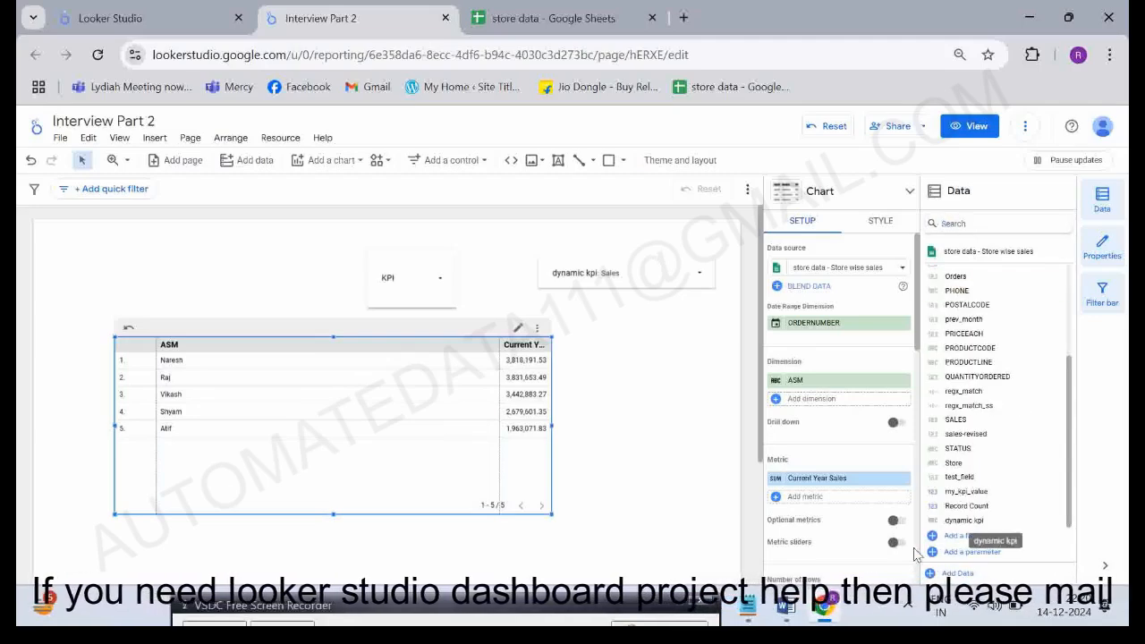
# Start adding a new field to the store data source.
pyautogui.click(949, 536)
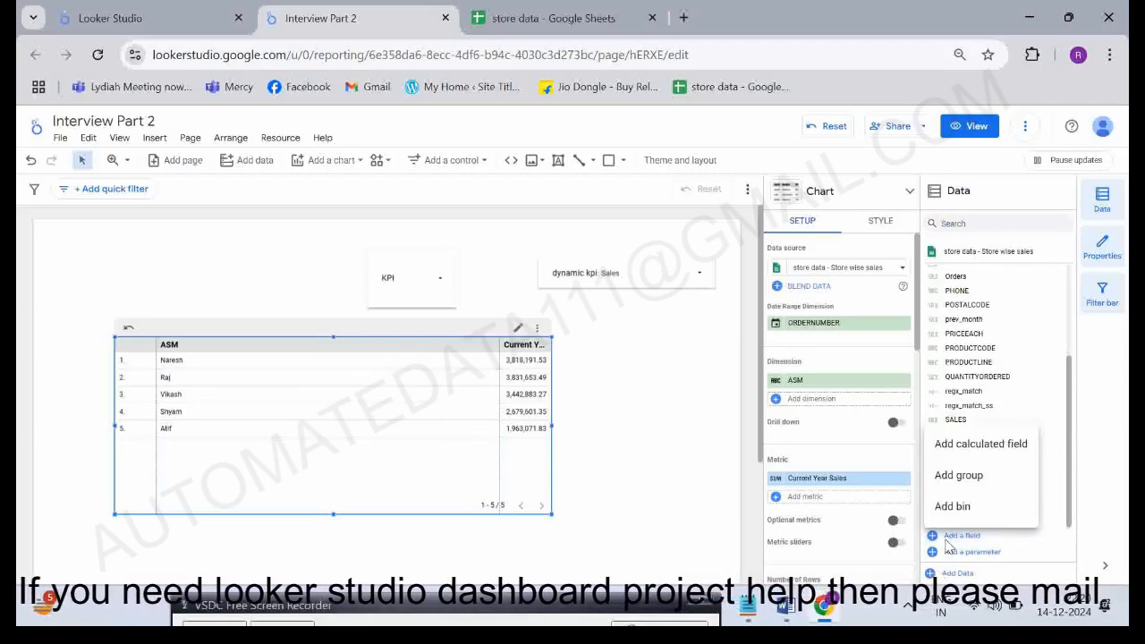
# Create and save a calculated field named Current Year with the formula YEAR(Month), and close the field editor.
pyautogui.click(964, 460)
pyautogui.click(371, 435)
pyautogui.write('Year')
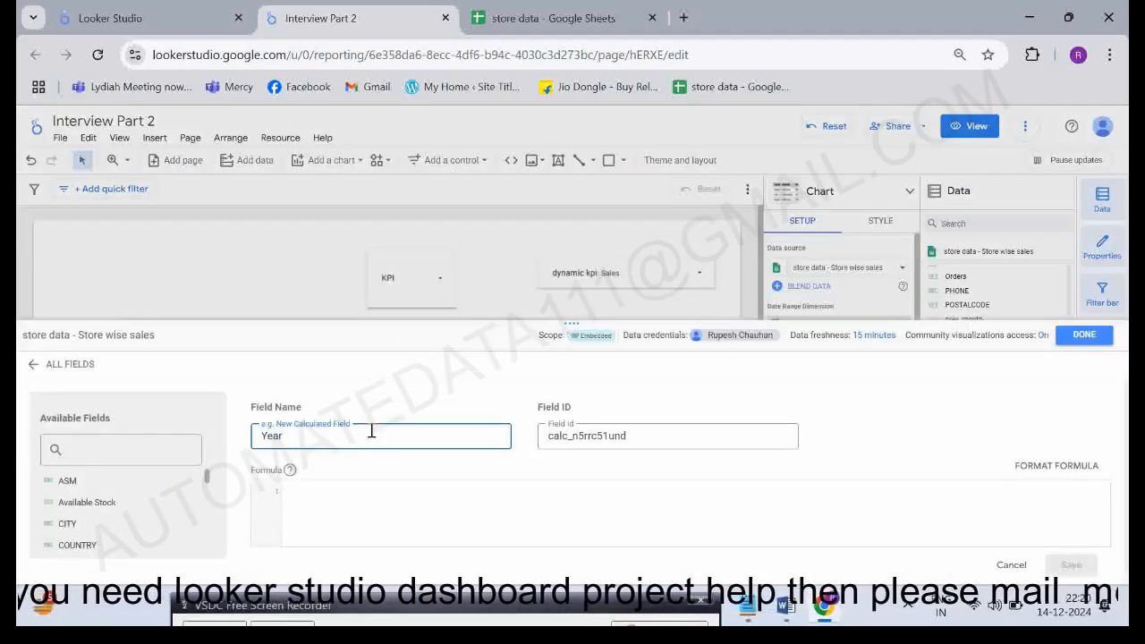
pyautogui.press('Home')
pyautogui.write('Current')
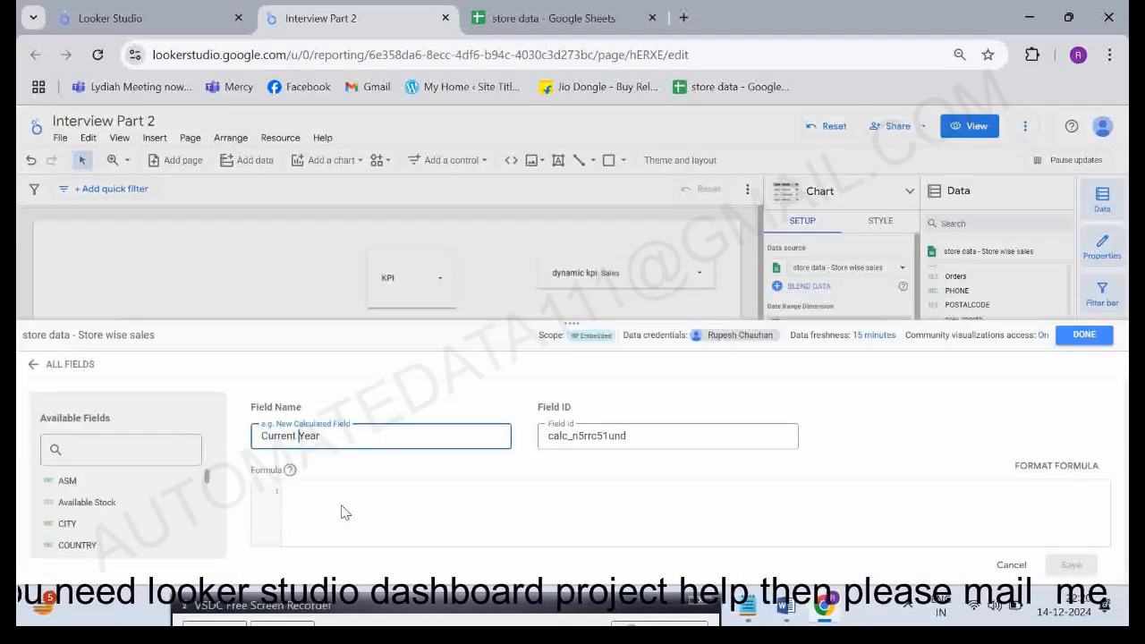
pyautogui.click(344, 512)
pyautogui.write('YEAR(')
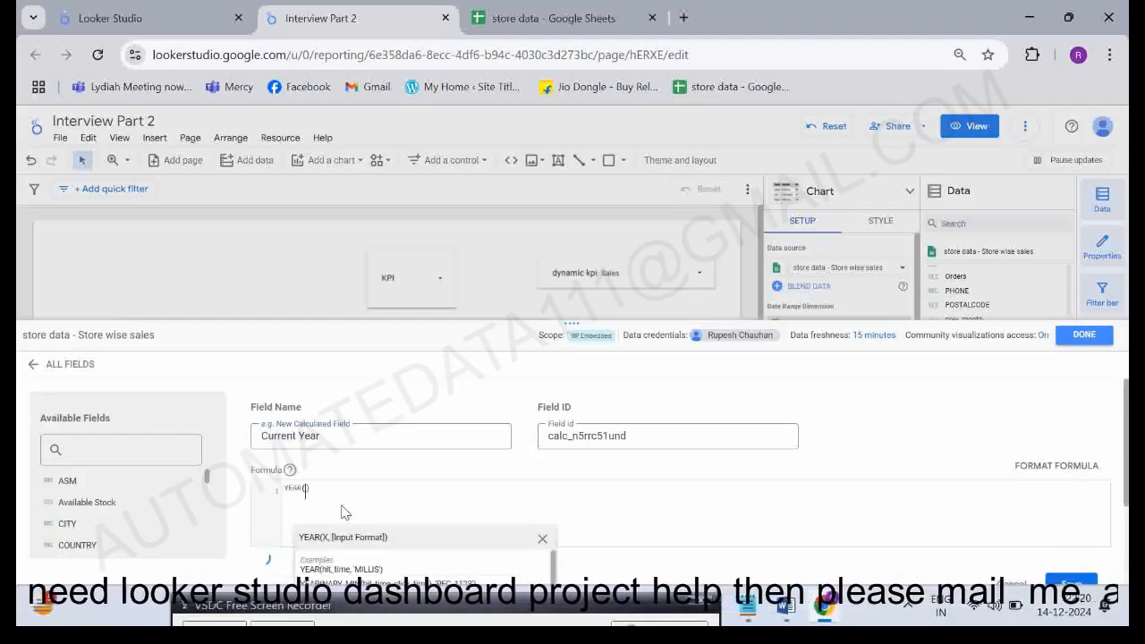
pyautogui.write('Month')
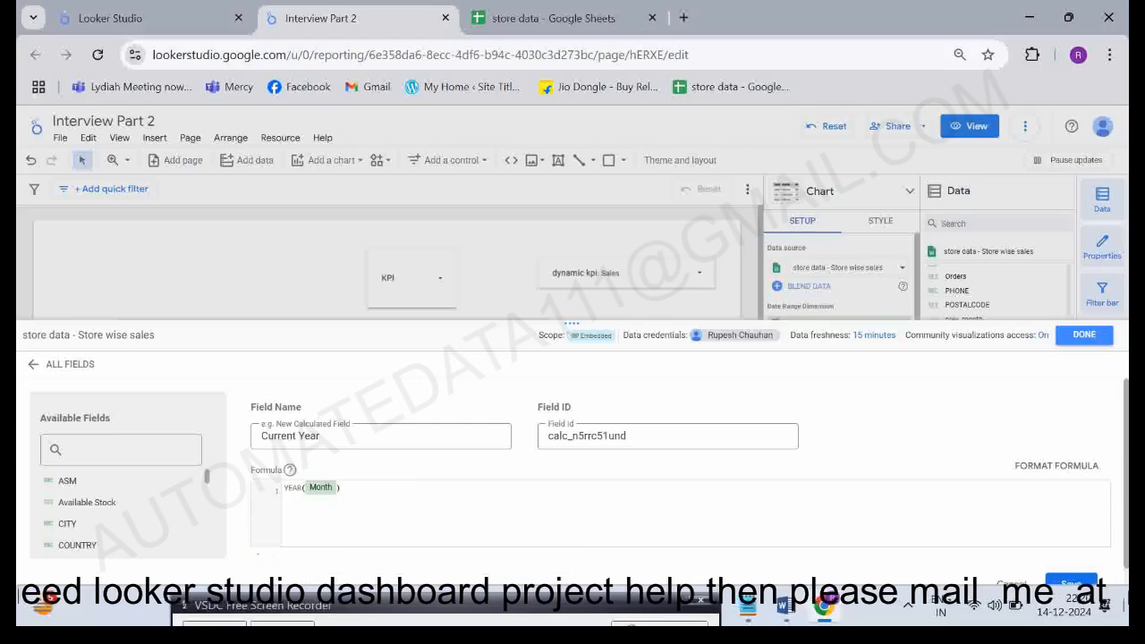
pyautogui.click(1060, 582)
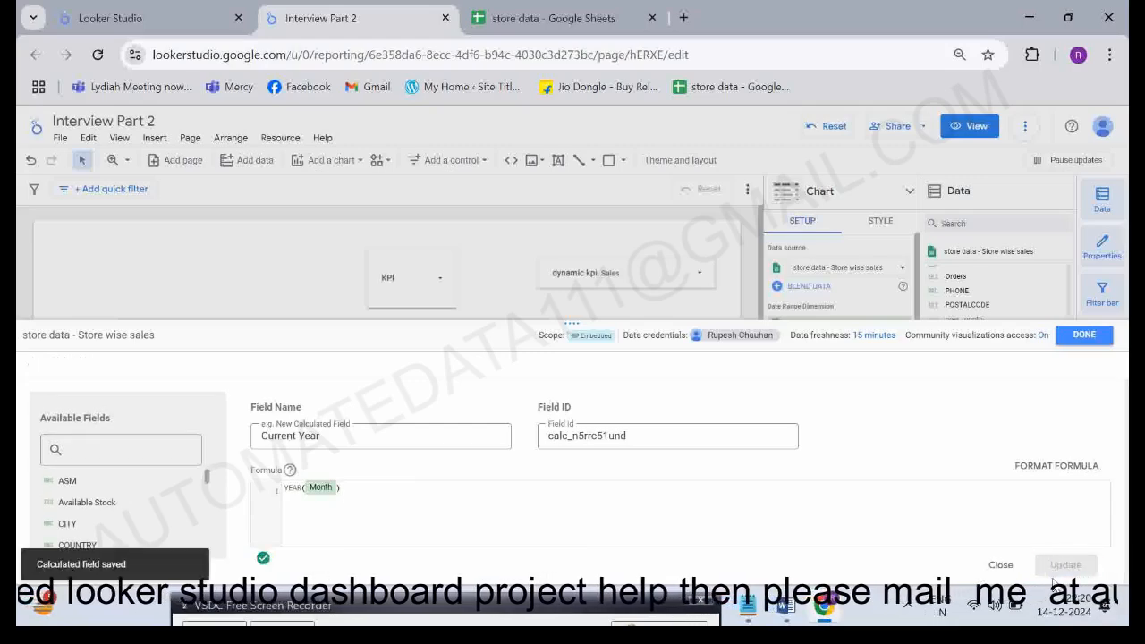
pyautogui.click(1069, 339)
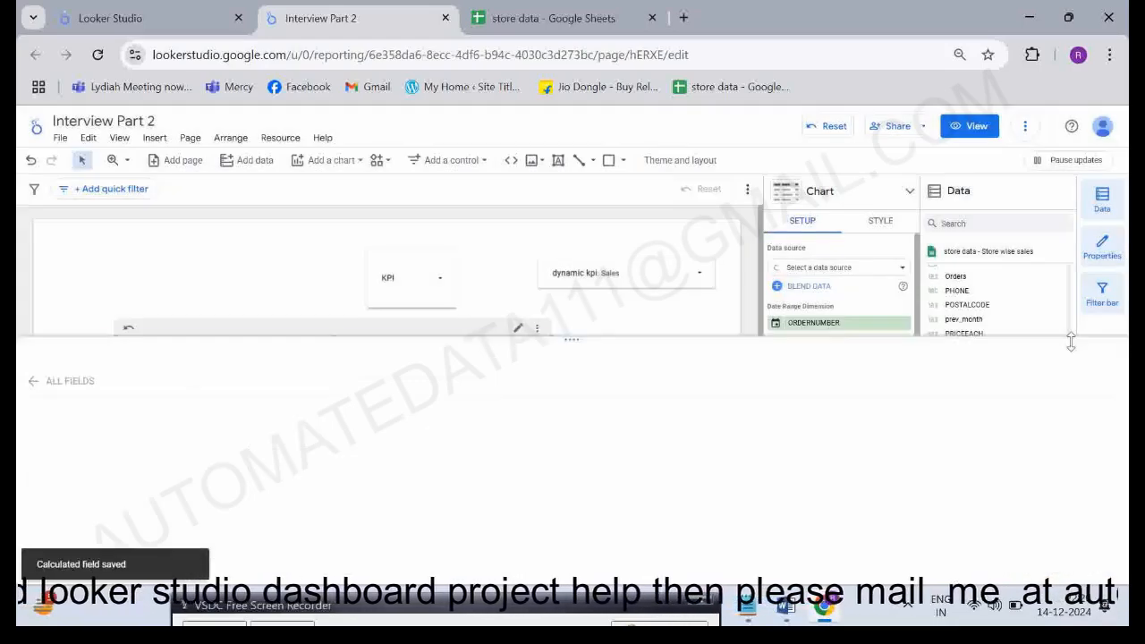
# Filter the report to only Sales with the KPI drop-down control.
pyautogui.click(431, 281)
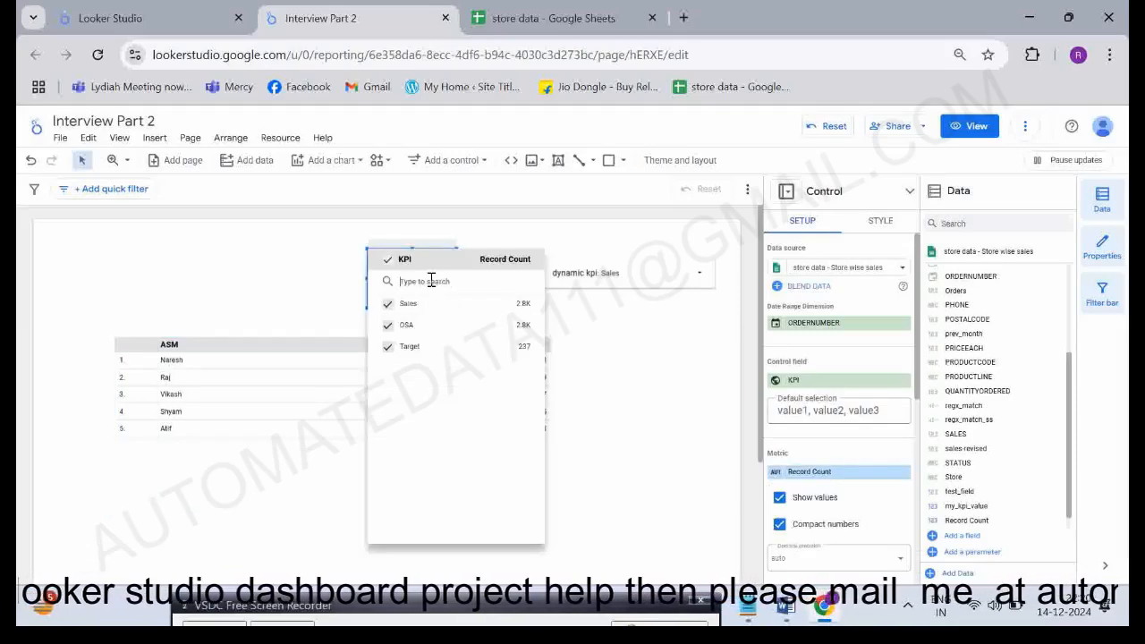
pyautogui.click(388, 260)
pyautogui.click(387, 305)
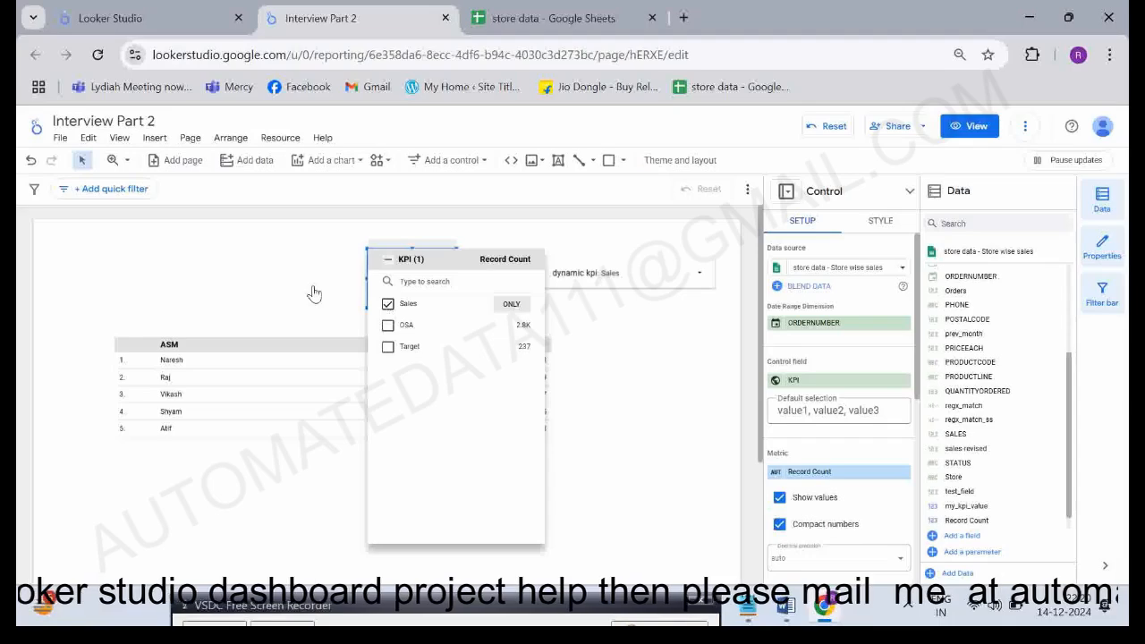
pyautogui.click(313, 293)
# Replace the control field of the dynamic kpi drop-down with the Current Year field.
pyautogui.click(642, 274)
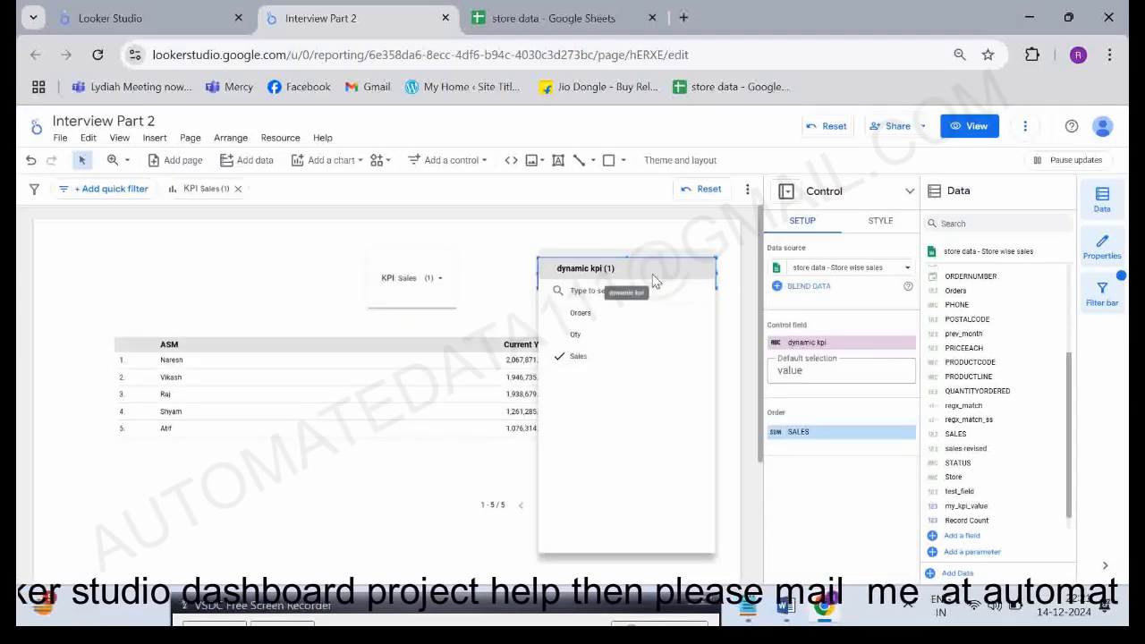
pyautogui.click(975, 223)
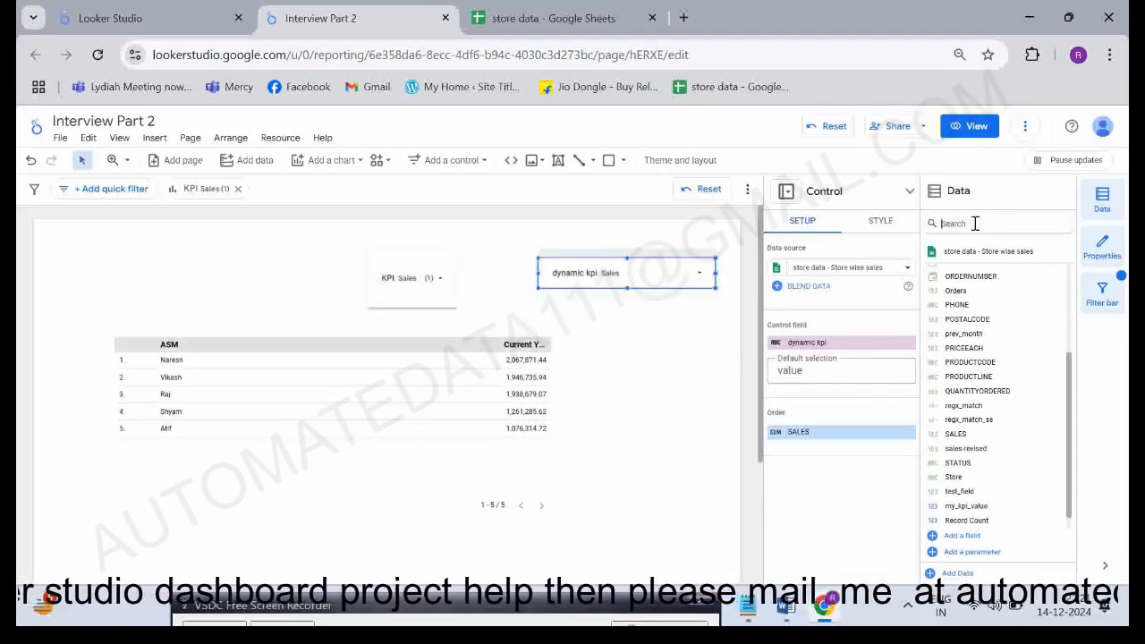
pyautogui.write('current')
pyautogui.moveTo(970, 271); pyautogui.dragTo(825, 358)
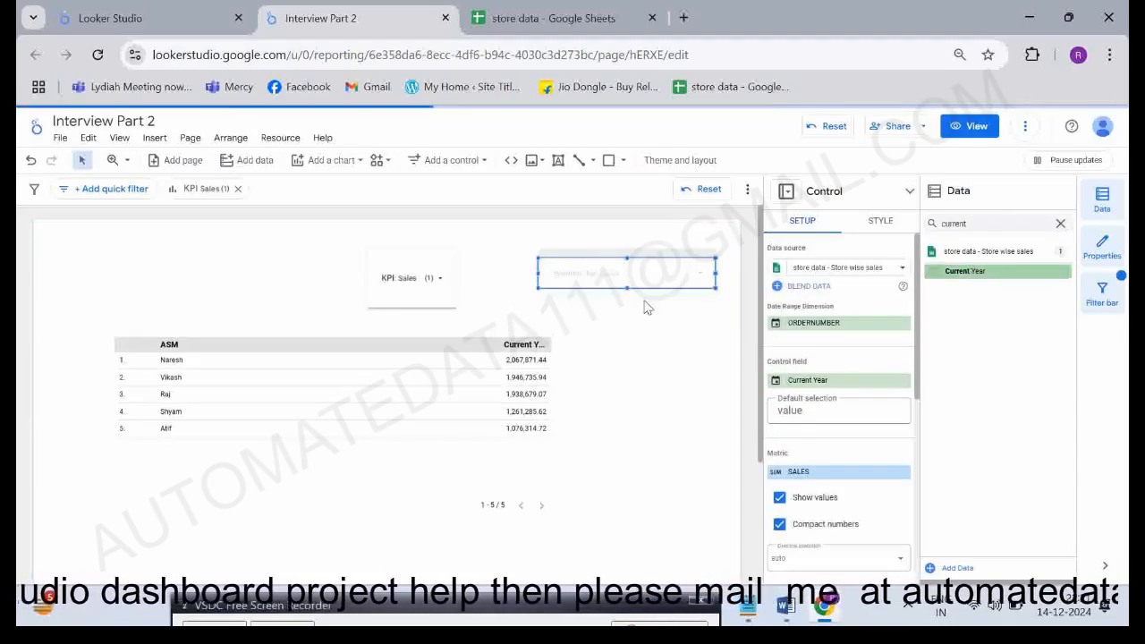
# Move the Current Year control to the page's upper-left area and the KPI control above the table's right end.
pyautogui.moveTo(584, 273); pyautogui.dragTo(121, 246)
pyautogui.click(122, 246)
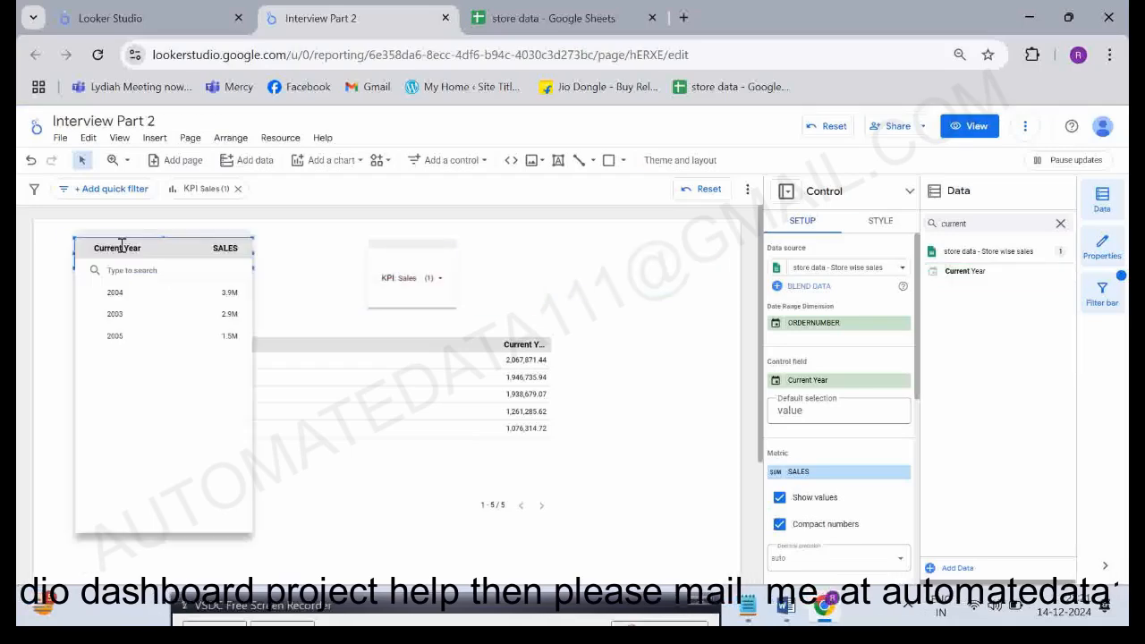
pyautogui.click(380, 252)
pyautogui.moveTo(381, 252); pyautogui.dragTo(531, 238)
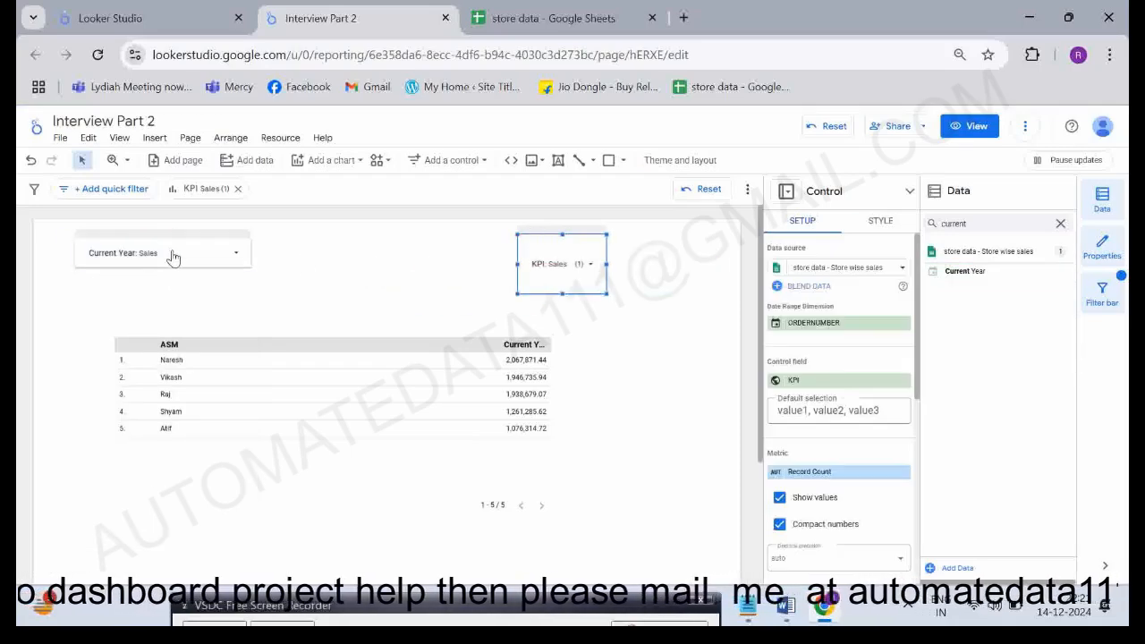
# Filter the report to the year 2005 with the Current Year control.
pyautogui.click(173, 256)
pyautogui.click(174, 256)
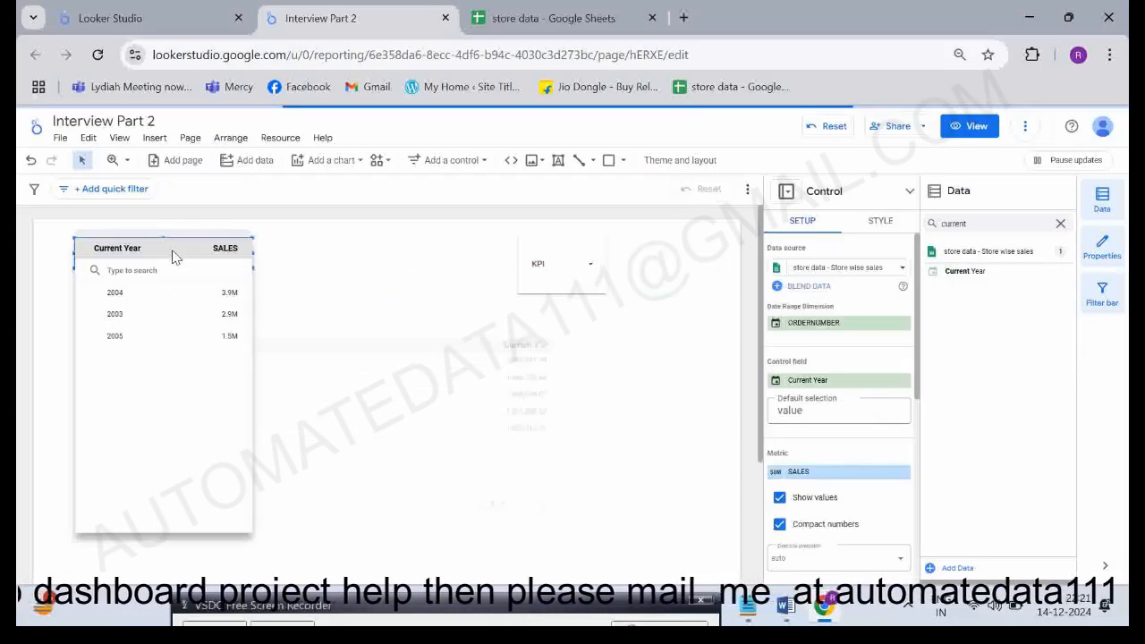
pyautogui.click(116, 337)
pyautogui.click(332, 281)
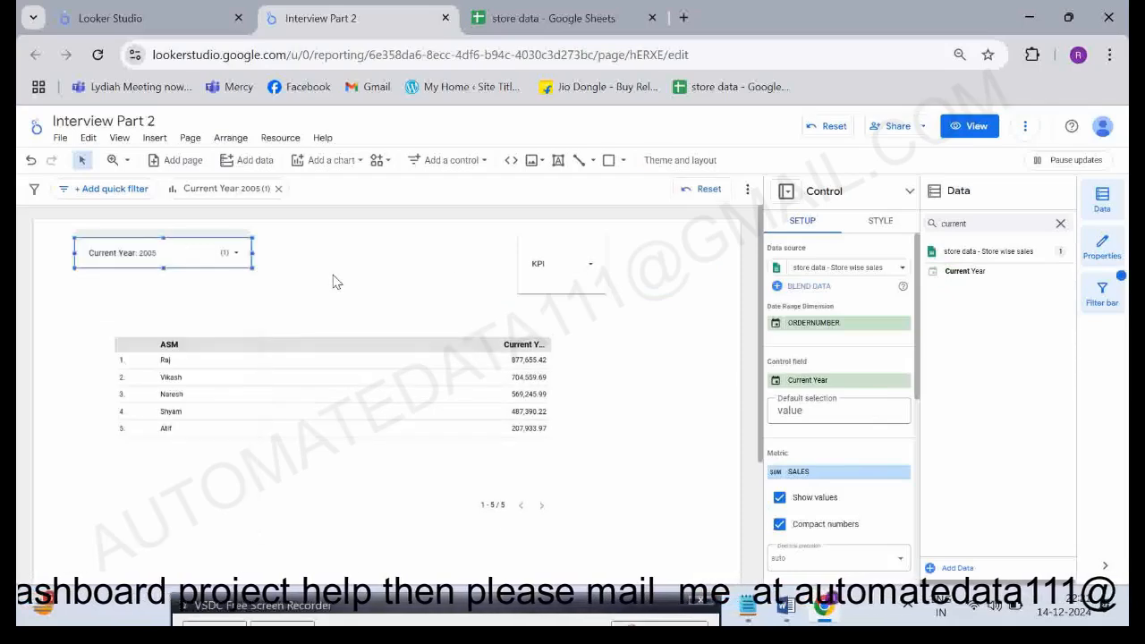
# Restrict the KPI control's selection to Sales alone.
pyautogui.click(562, 266)
pyautogui.click(576, 271)
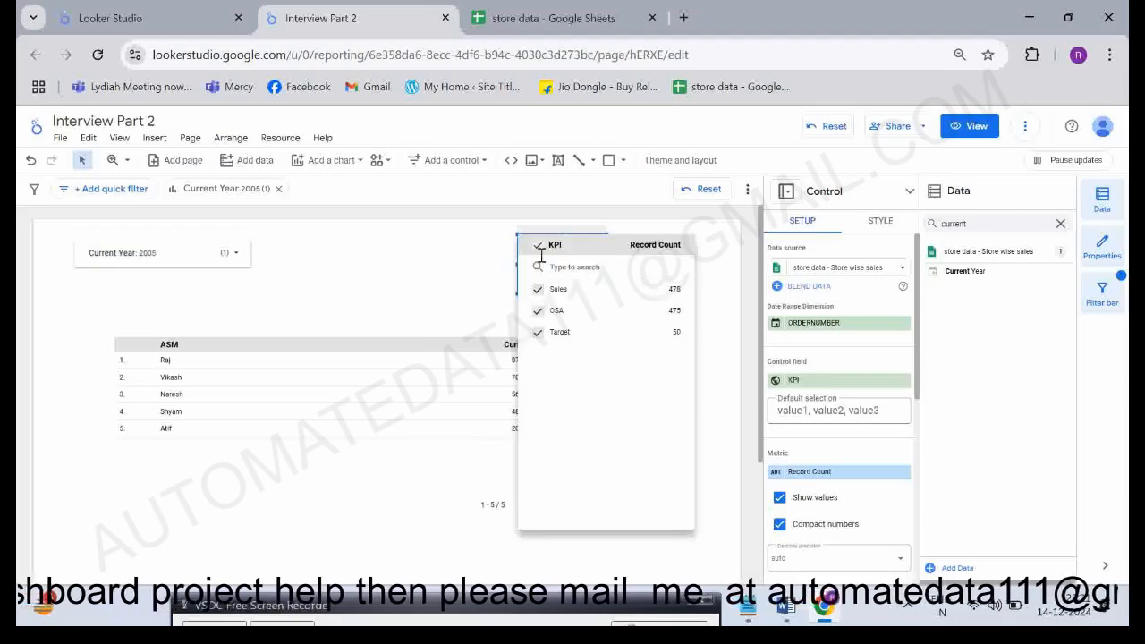
pyautogui.click(538, 289)
pyautogui.click(388, 281)
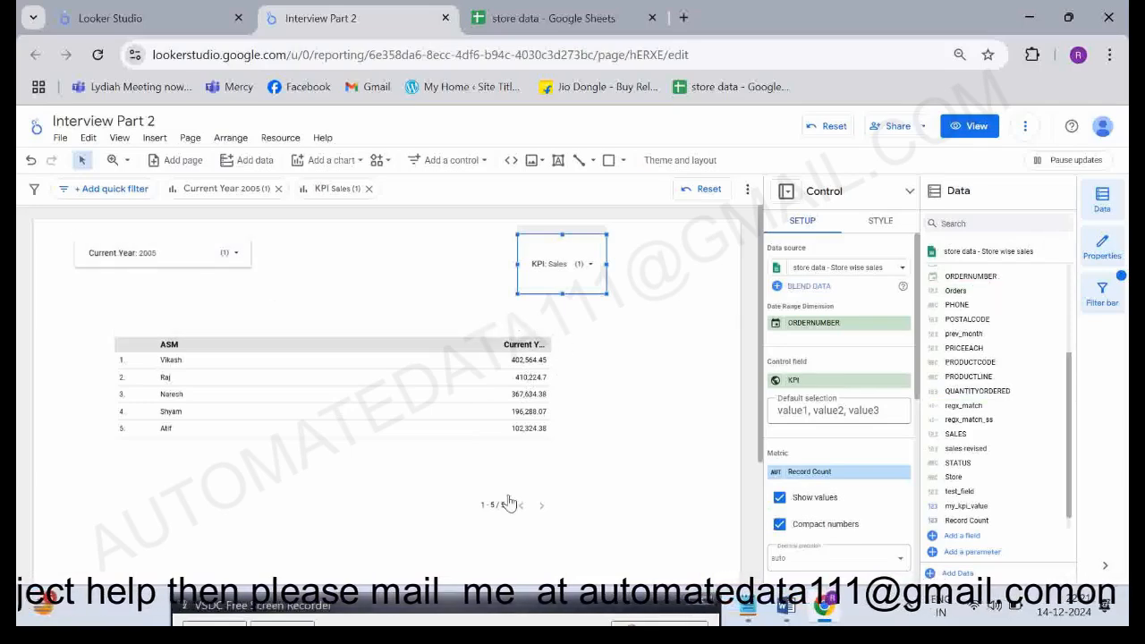
# Check question 6 on dynamic previous year sales in the Word document, and return to the Looker Studio report.
pyautogui.click(230, 270)
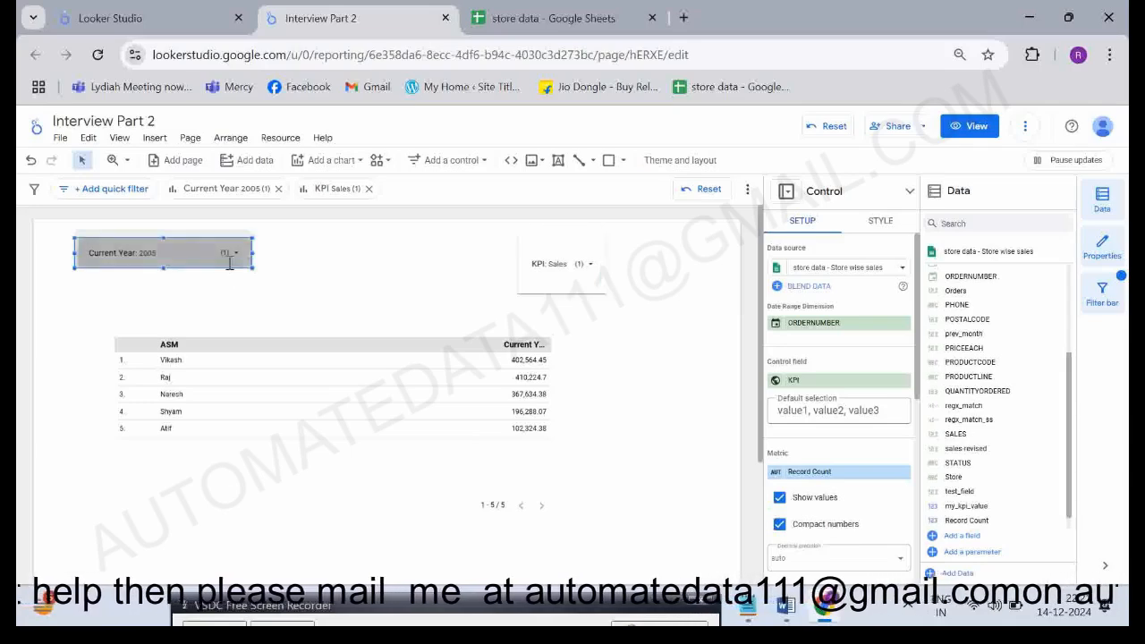
pyautogui.click(230, 263)
pyautogui.click(403, 297)
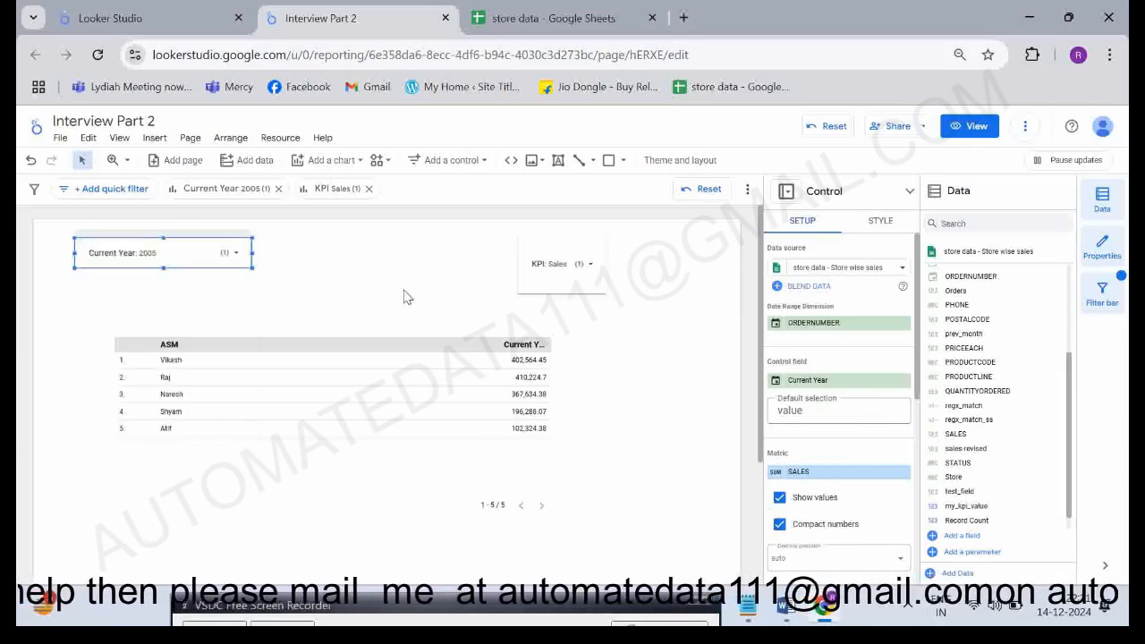
pyautogui.click(786, 609)
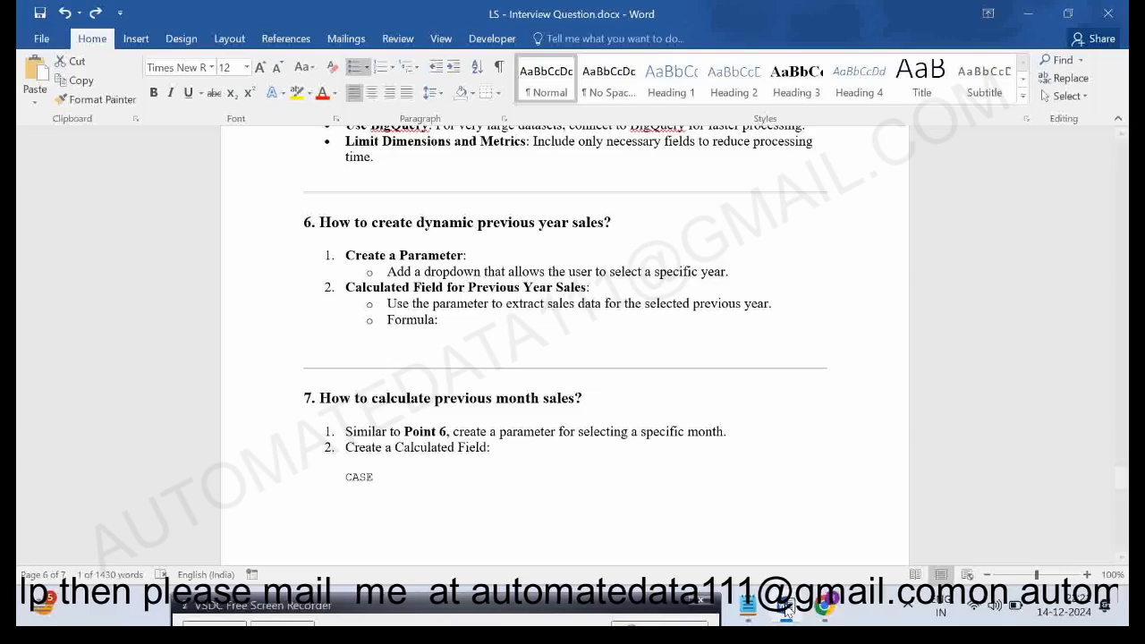
pyautogui.click(1027, 13)
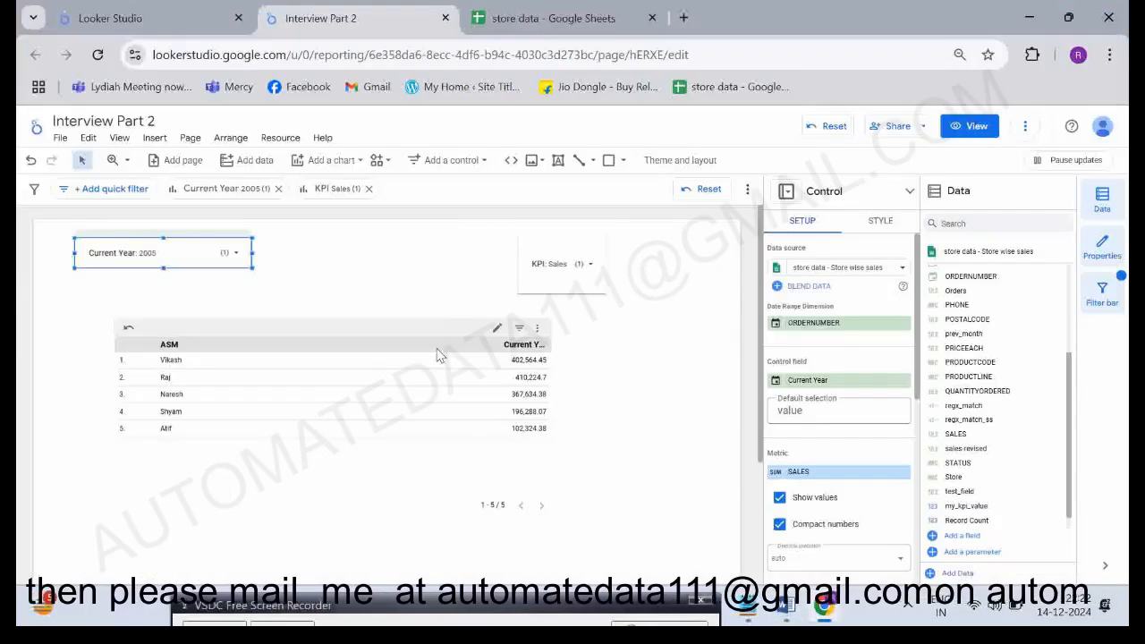
# Start a parameter named Year_dynamic with data type Number (whole) and a list of permitted values.
pyautogui.click(959, 552)
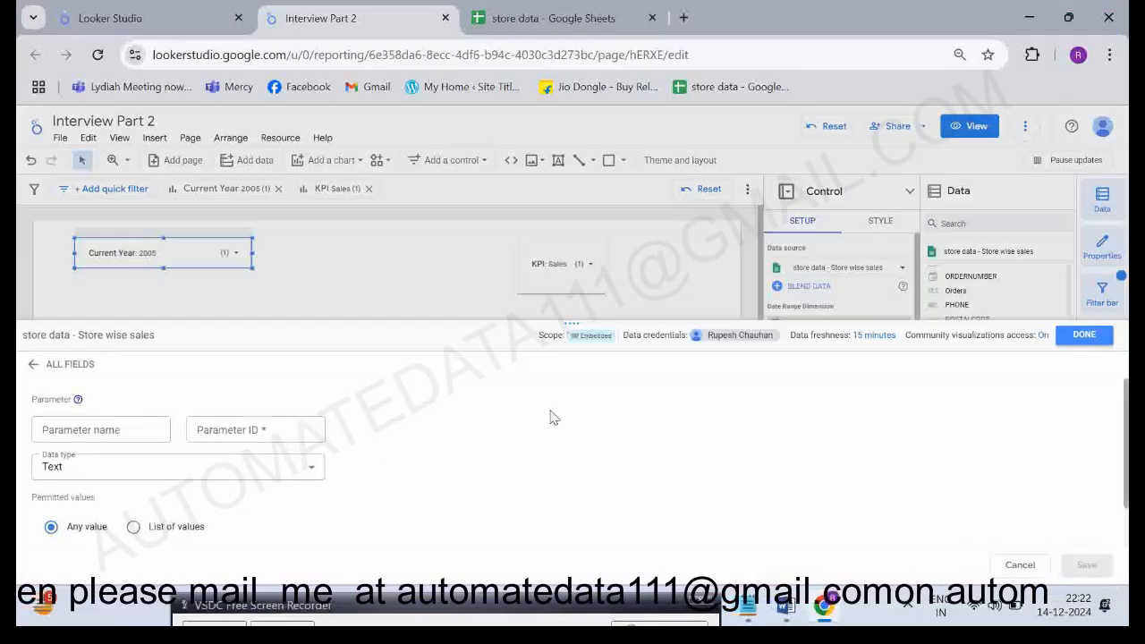
pyautogui.click(98, 426)
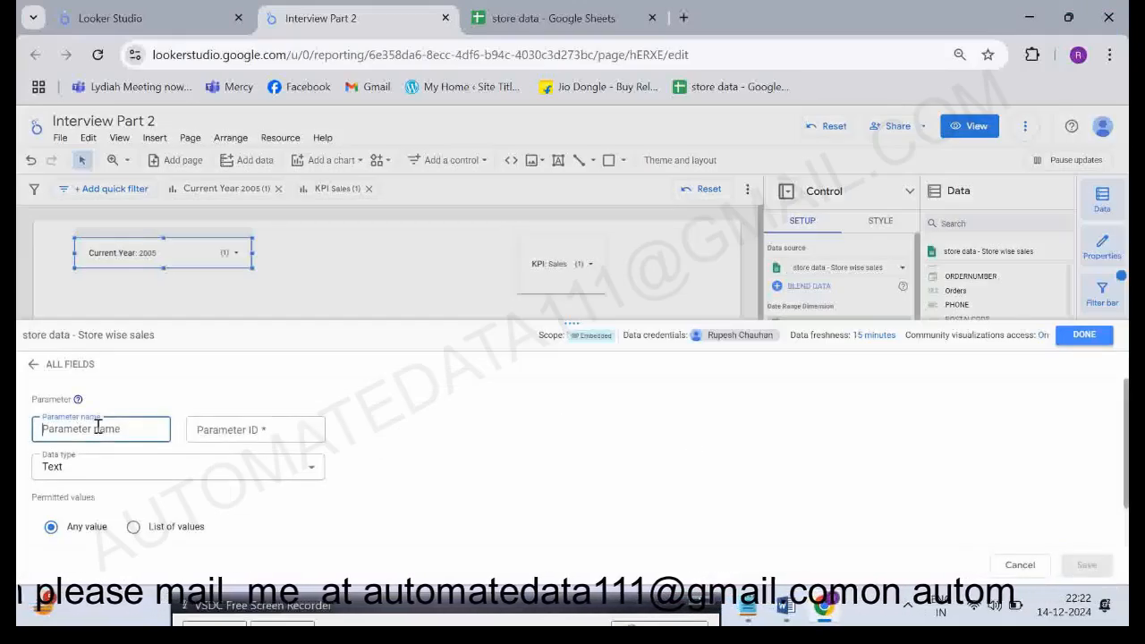
pyautogui.write('Year_dynamic')
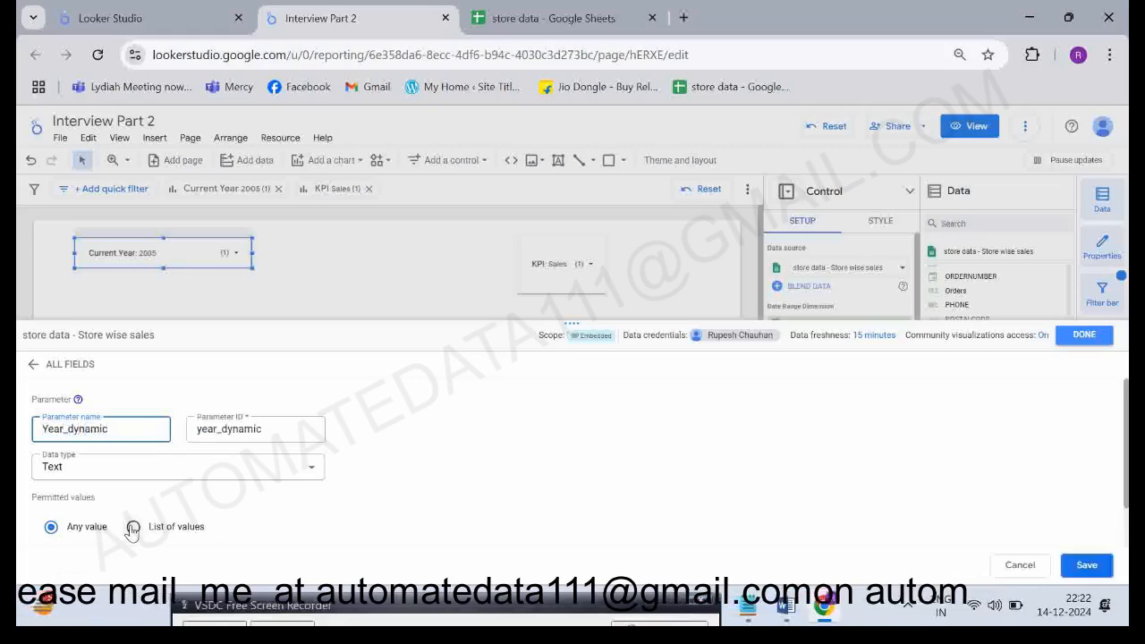
pyautogui.scroll(-1, 132, 530)
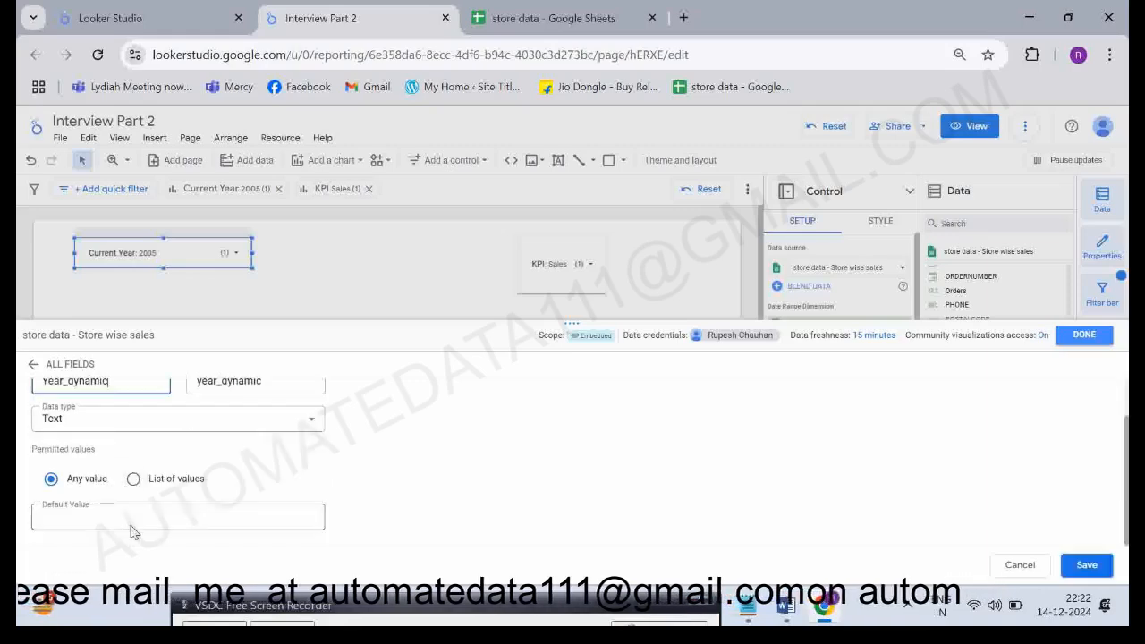
pyautogui.click(132, 479)
pyautogui.scroll(-2, 125, 501)
pyautogui.scroll(1, 104, 541)
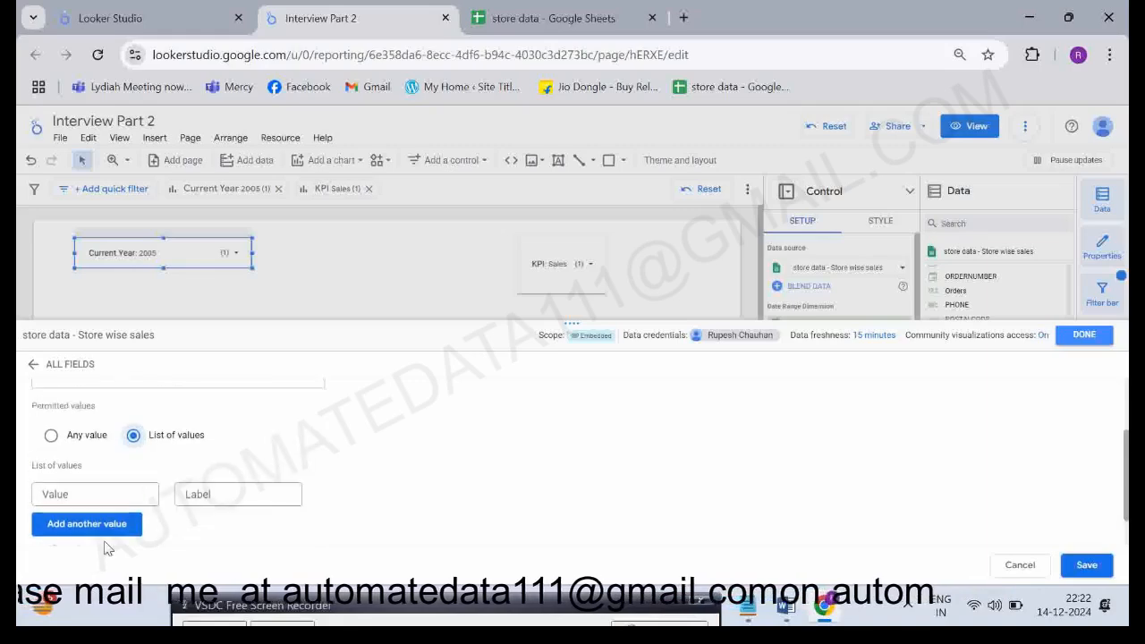
pyautogui.click(89, 402)
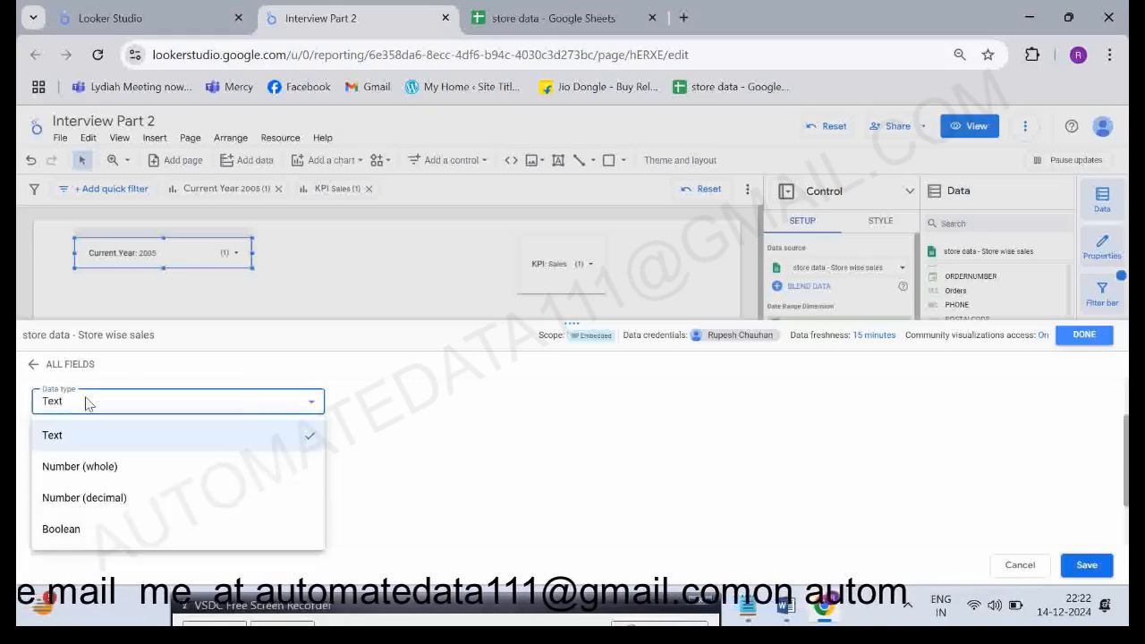
pyautogui.click(79, 463)
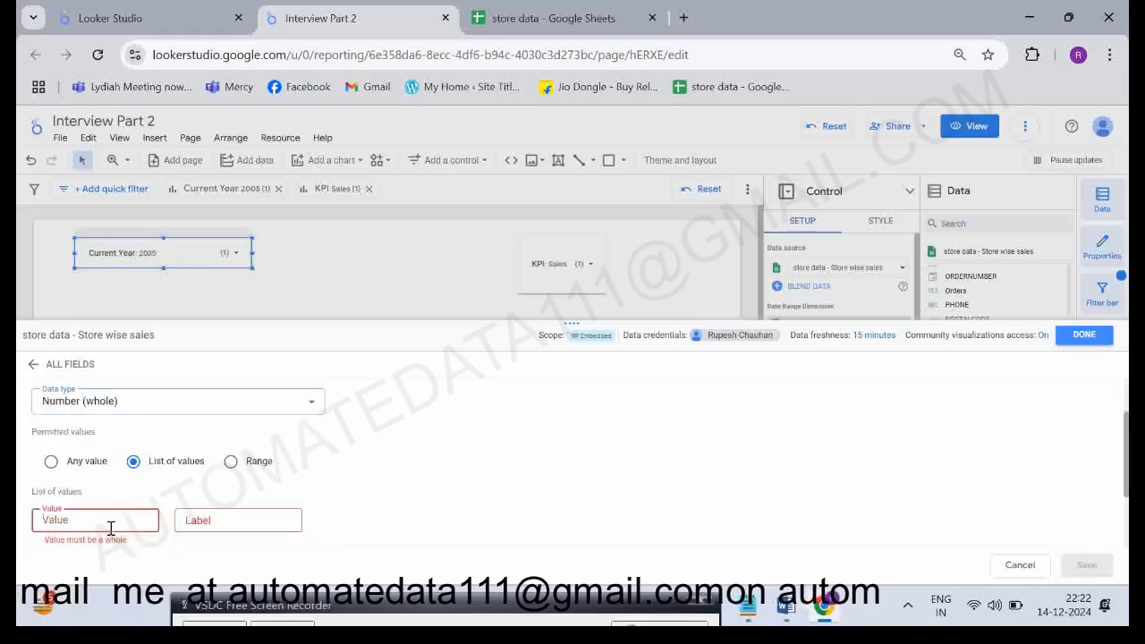
# Add the permitted values 2003, 2004 and 2005, set 2005 as the default value, and save the parameter.
pyautogui.scroll(-2, 110, 528)
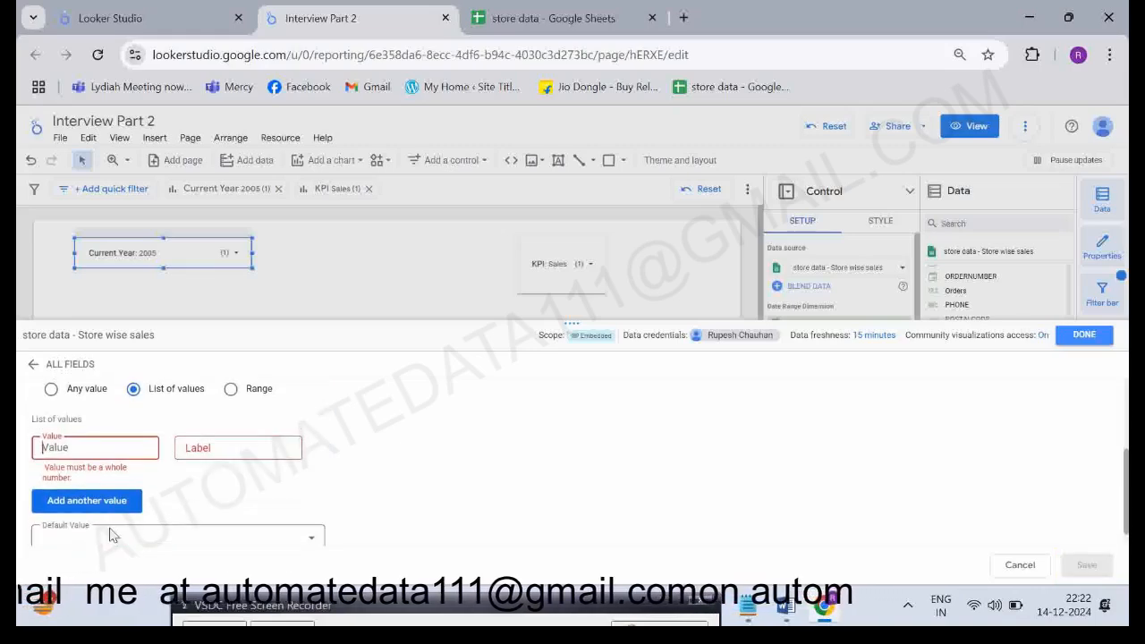
pyautogui.write('2003')
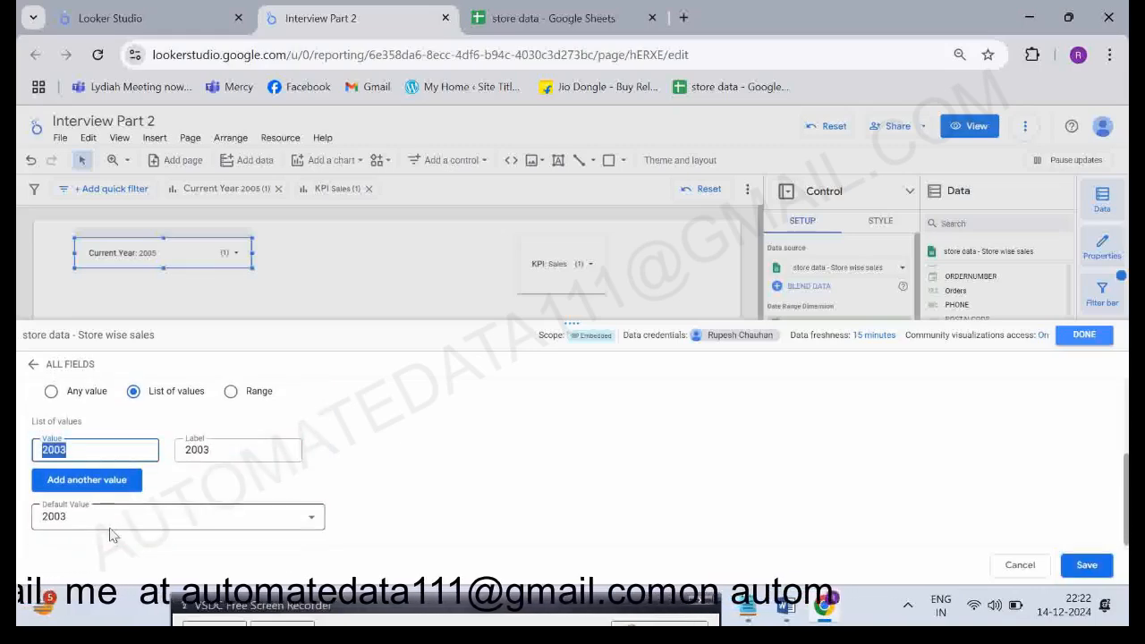
pyautogui.click(102, 479)
pyautogui.write('2004')
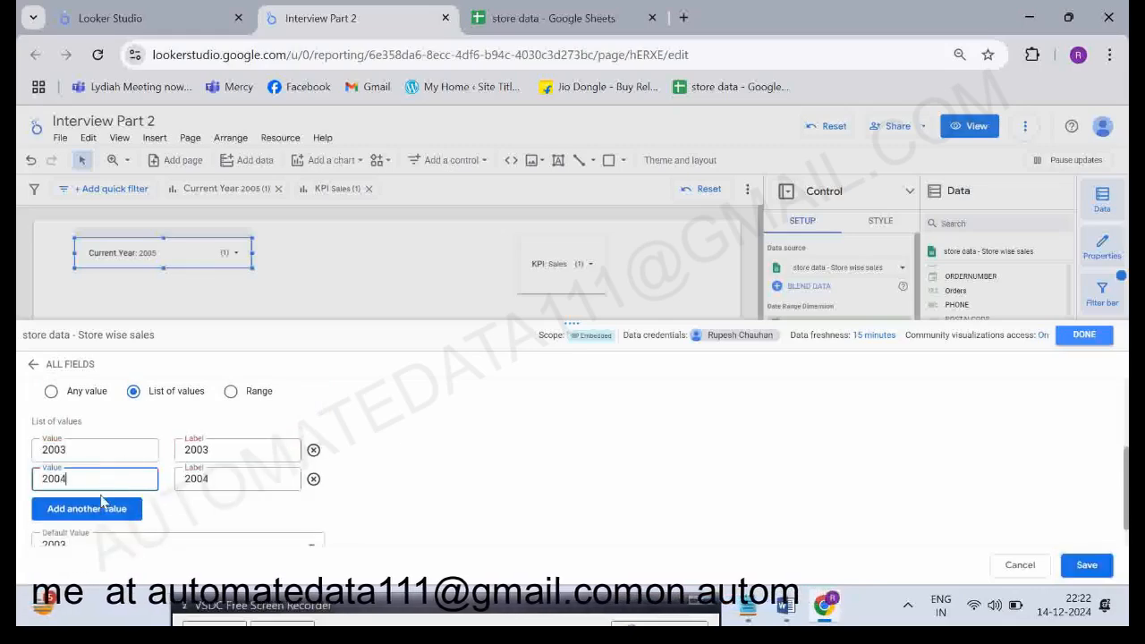
pyautogui.click(100, 506)
pyautogui.write('2005')
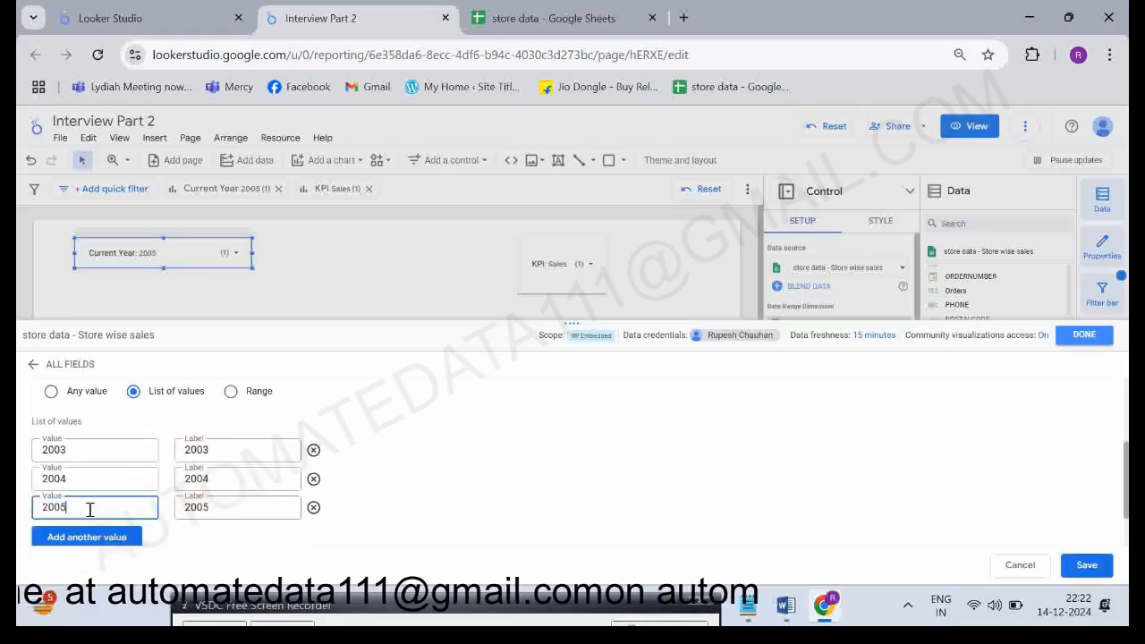
pyautogui.scroll(-1, 89, 508)
pyautogui.click(140, 517)
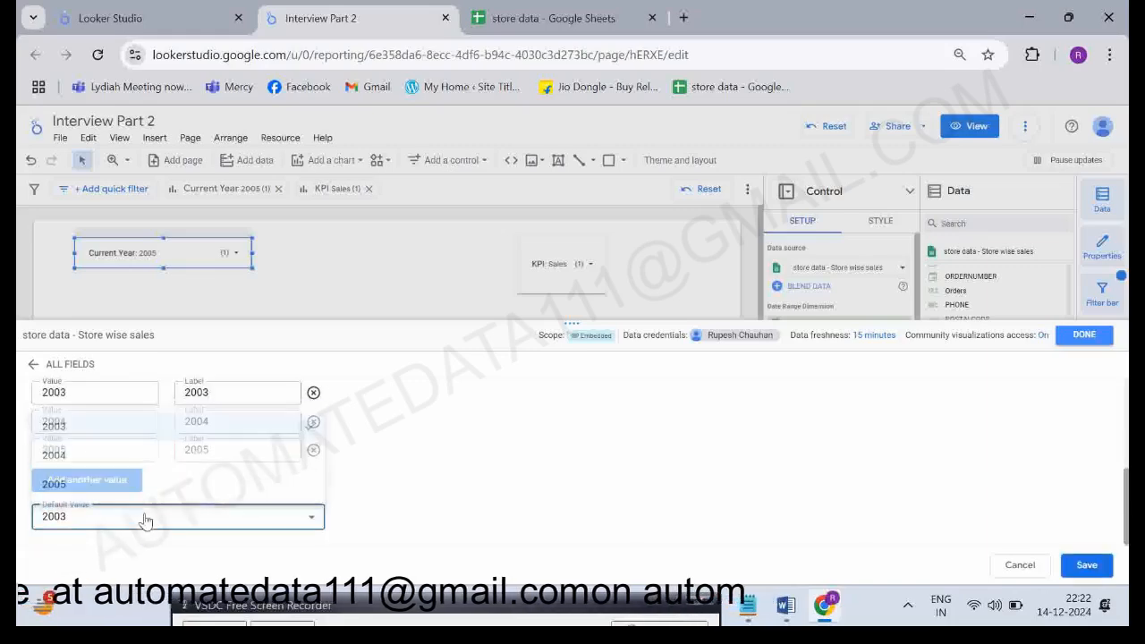
pyautogui.click(97, 483)
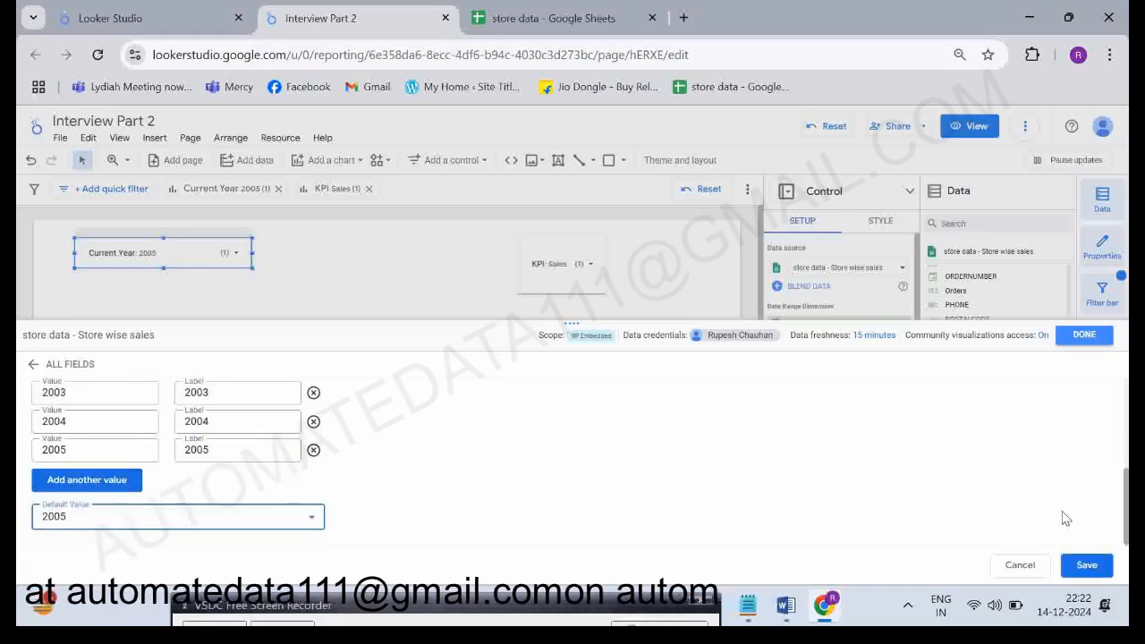
pyautogui.click(1087, 565)
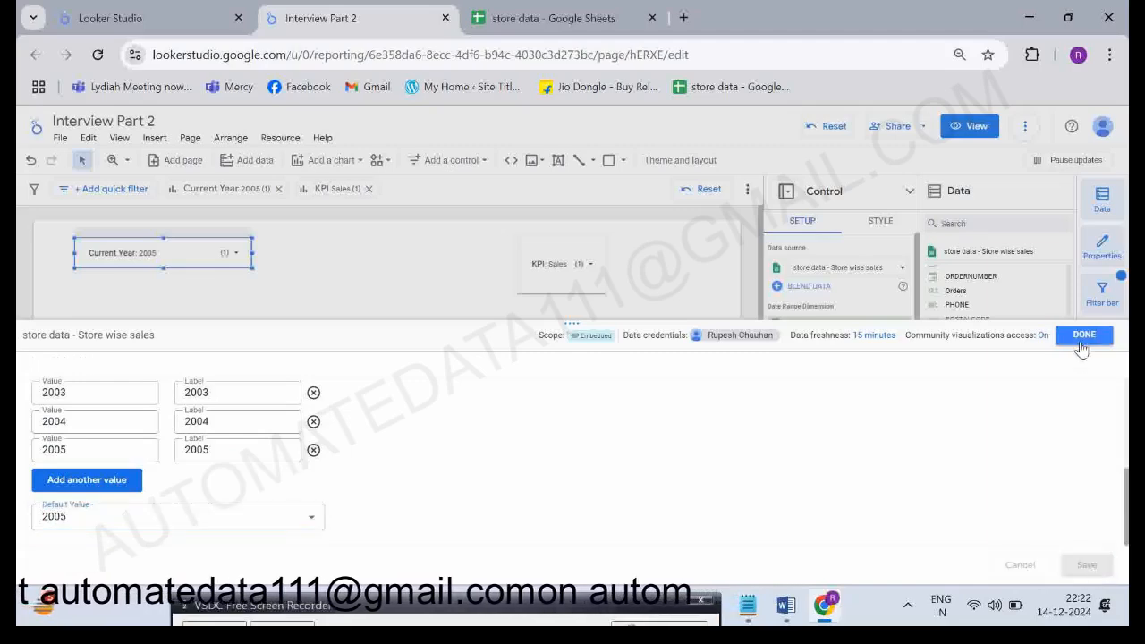
# Close the Year_dynamic parameter editor and search the data source's fields for year.
pyautogui.click(1081, 343)
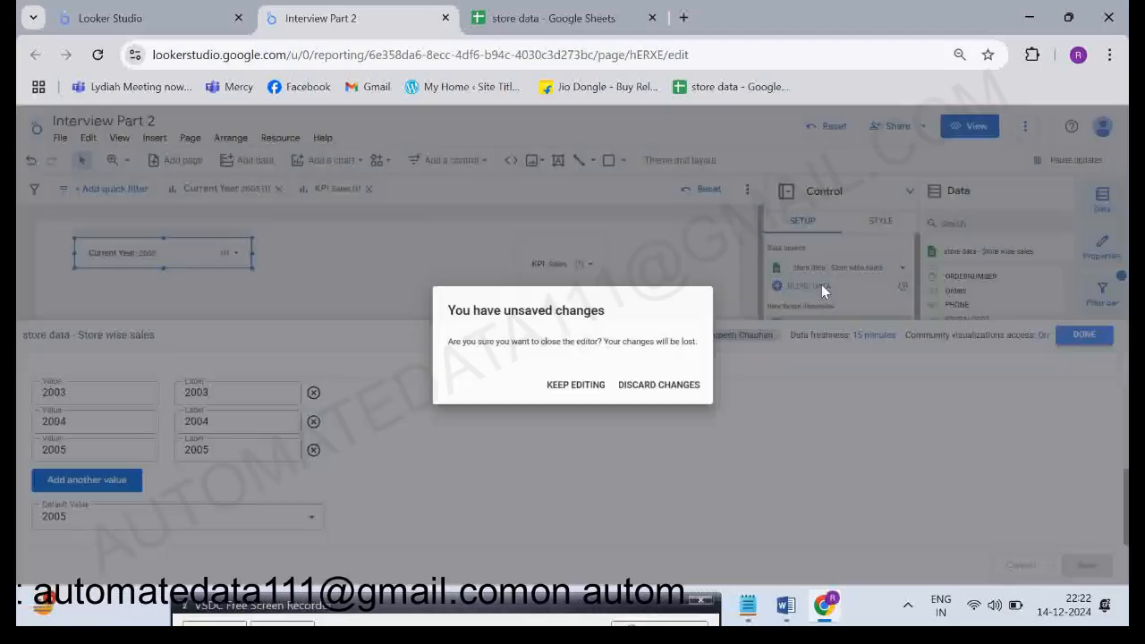
pyautogui.click(569, 394)
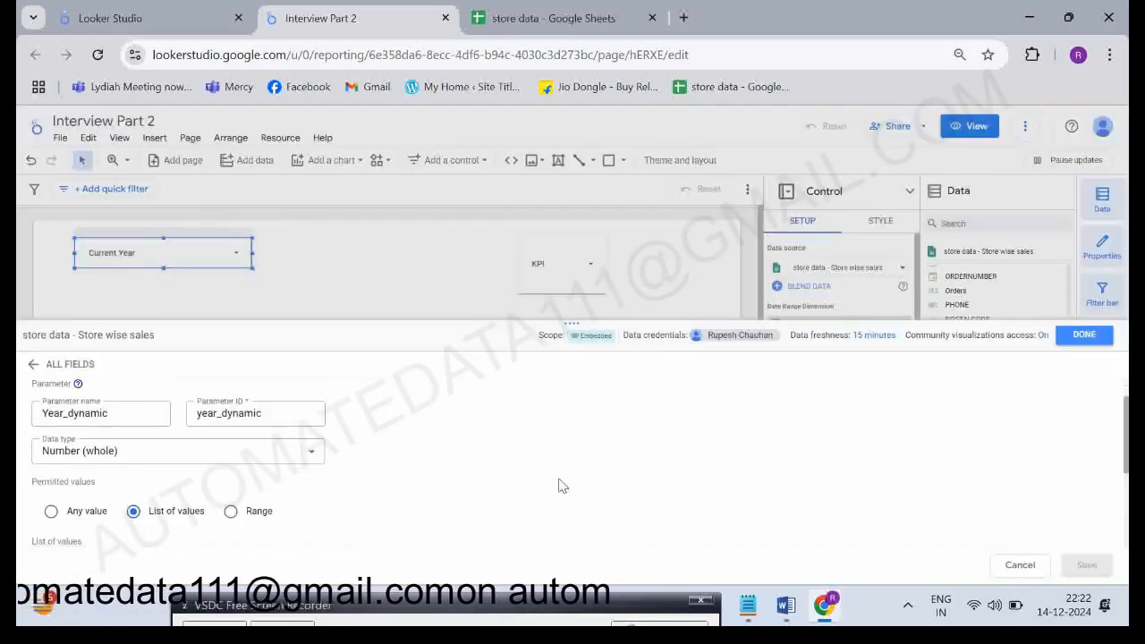
pyautogui.scroll(-5, 561, 485)
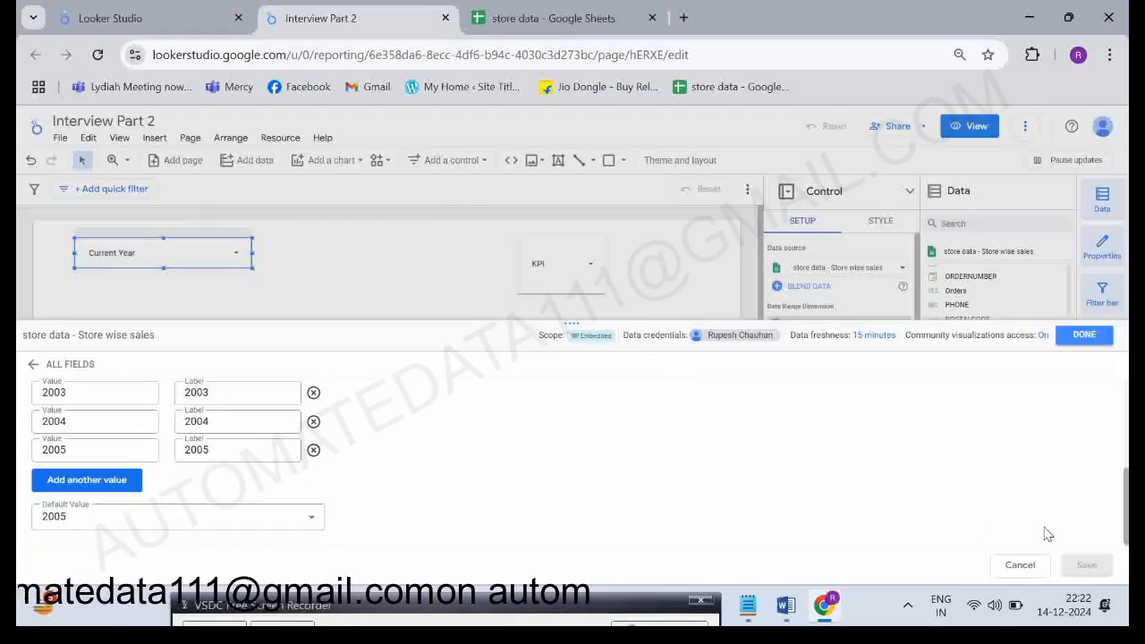
pyautogui.click(1080, 336)
pyautogui.click(958, 222)
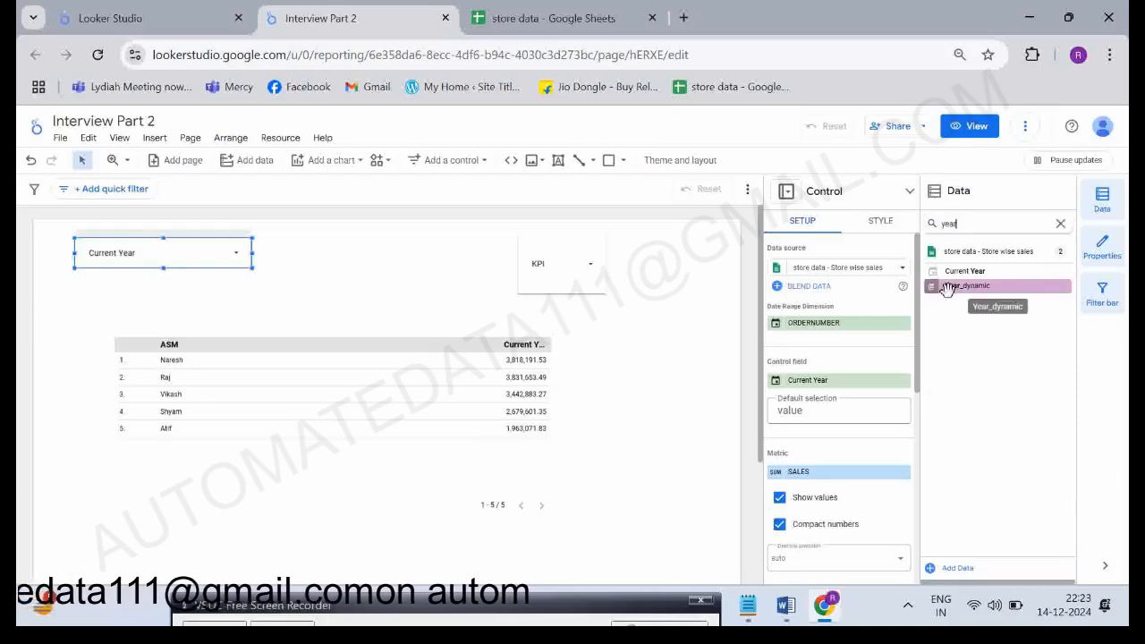
# Add a drop-down list control between the Current Year and KPI controls, with Year_dynamic as its control field, and view its options.
pyautogui.click(472, 161)
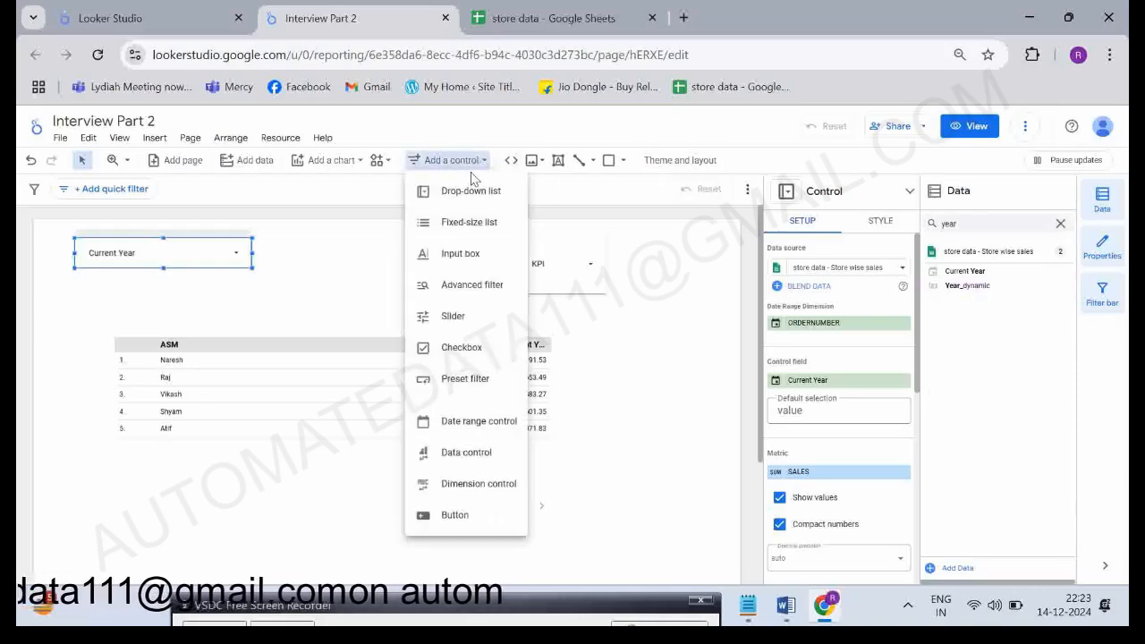
pyautogui.click(456, 190)
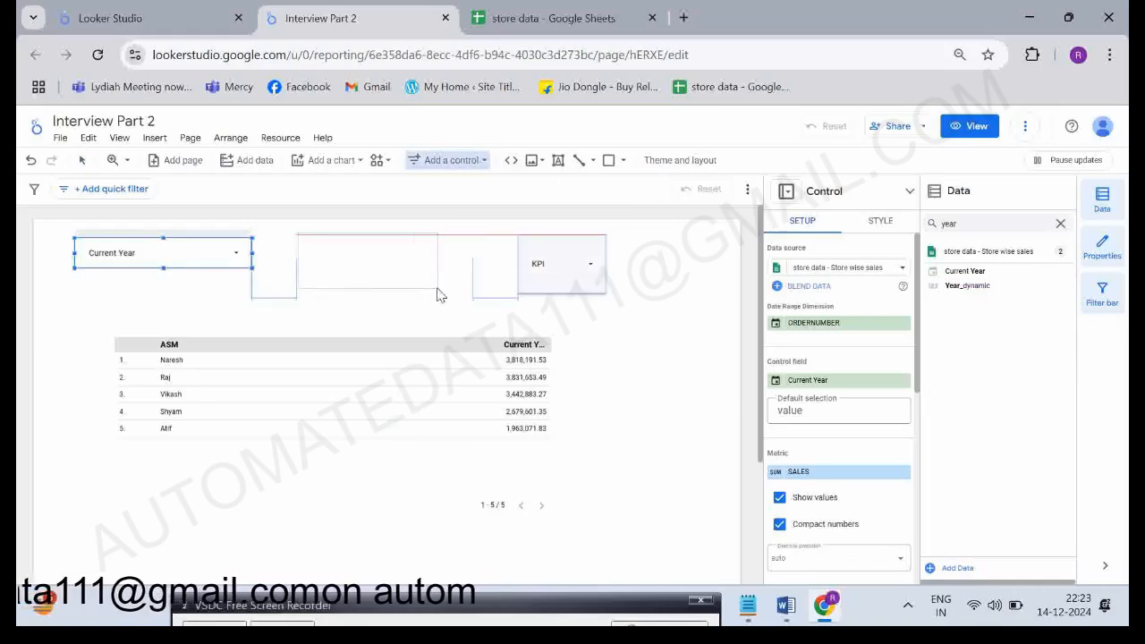
pyautogui.moveTo(439, 295); pyautogui.dragTo(445, 293)
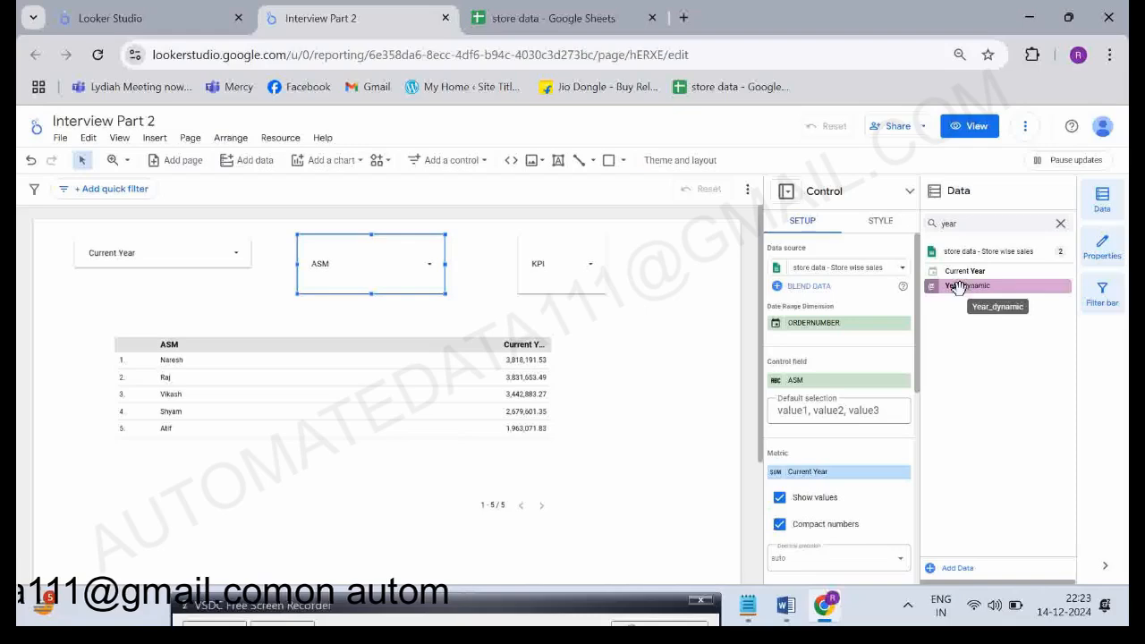
pyautogui.moveTo(956, 286); pyautogui.dragTo(845, 383)
pyautogui.click(395, 269)
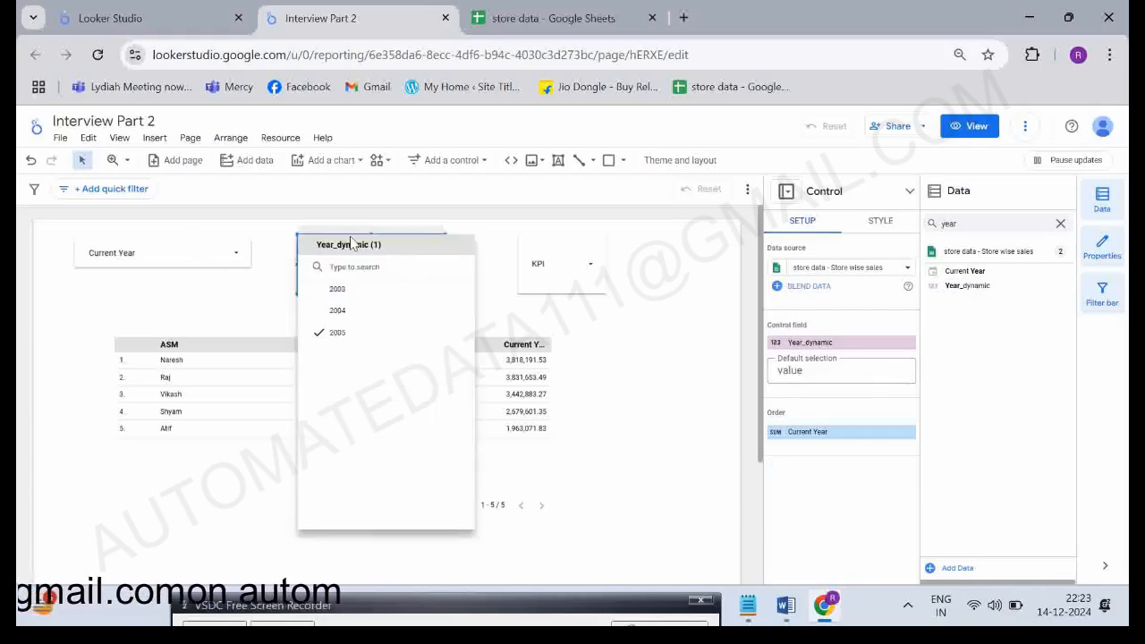
# Clear the field search and start a calculated field named dyanmic_year_sales.
pyautogui.click(988, 223)
pyautogui.press('BackSpace')
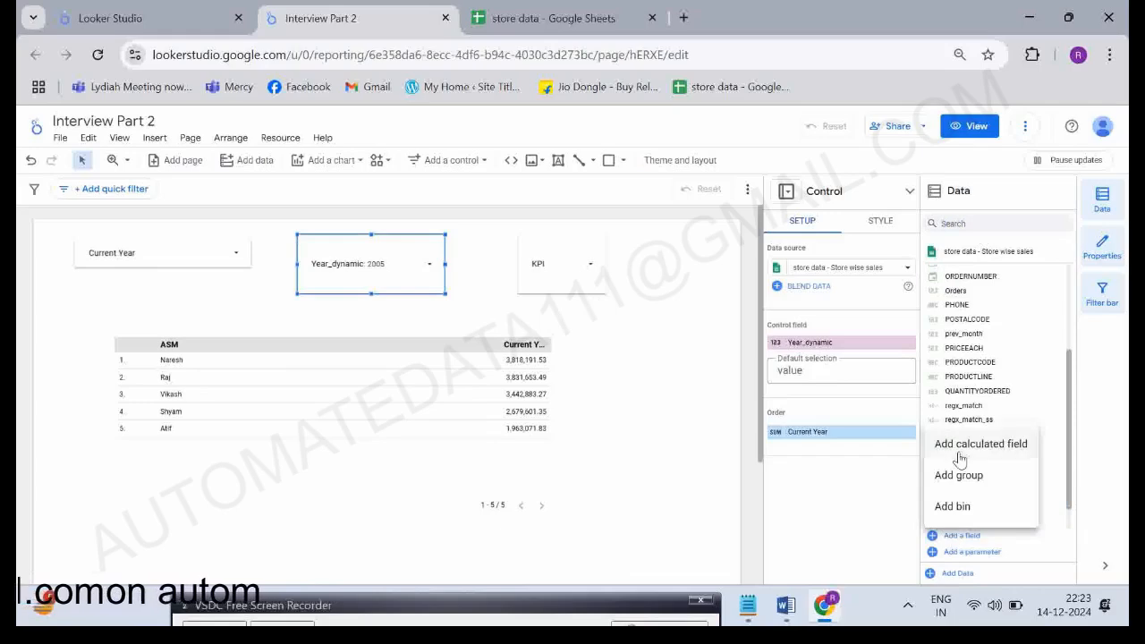
pyautogui.click(955, 445)
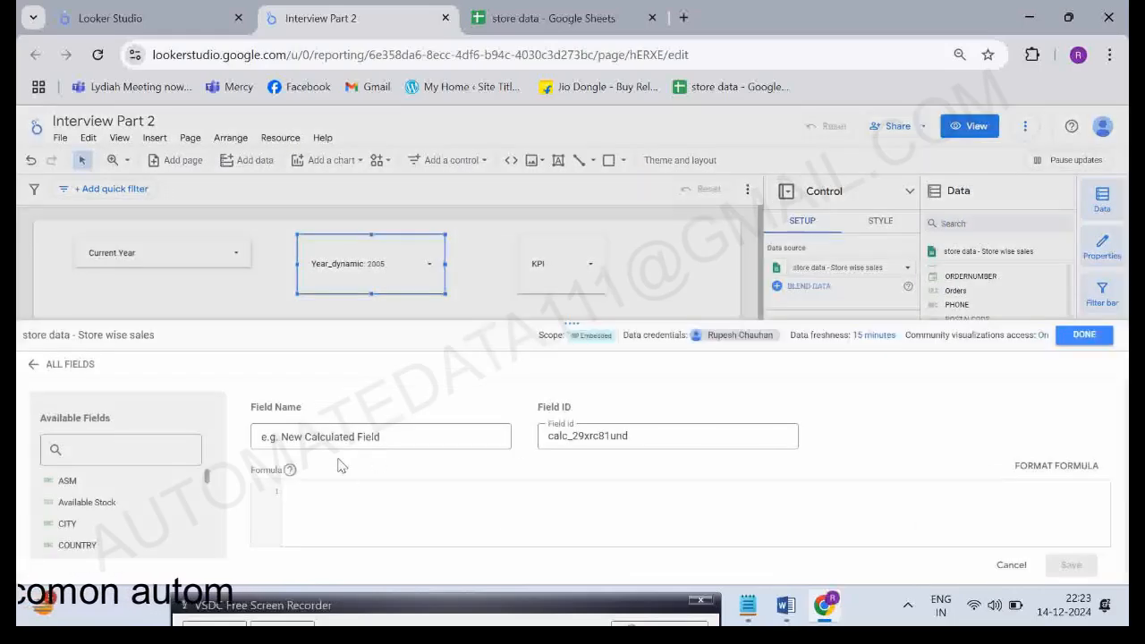
pyautogui.click(324, 444)
pyautogui.write('dyanmic')
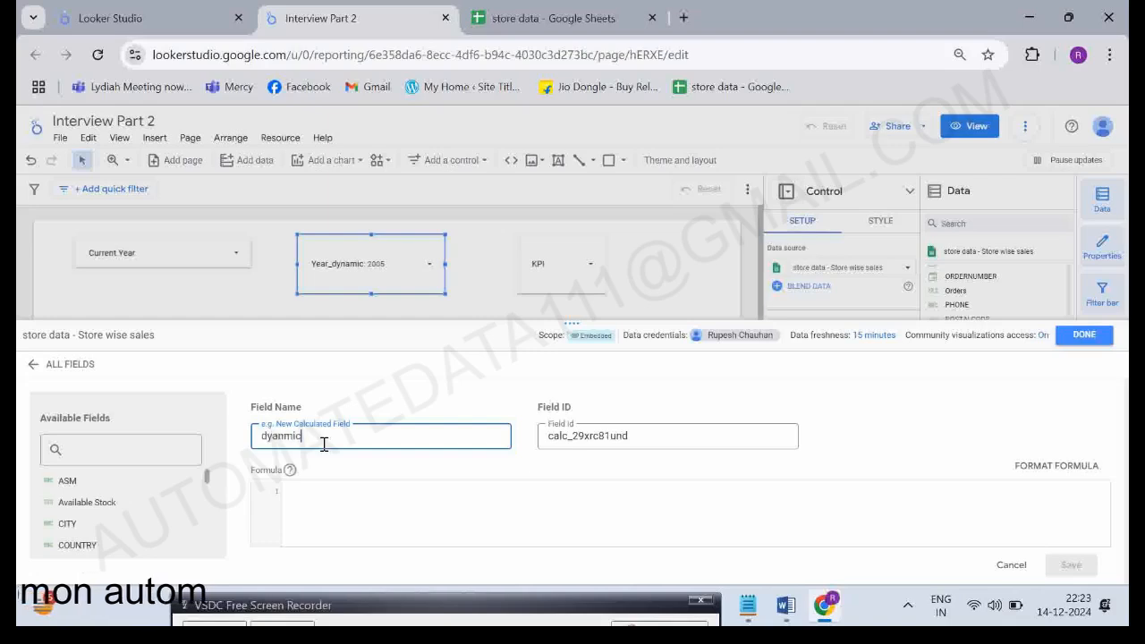
pyautogui.write('_year_sales')
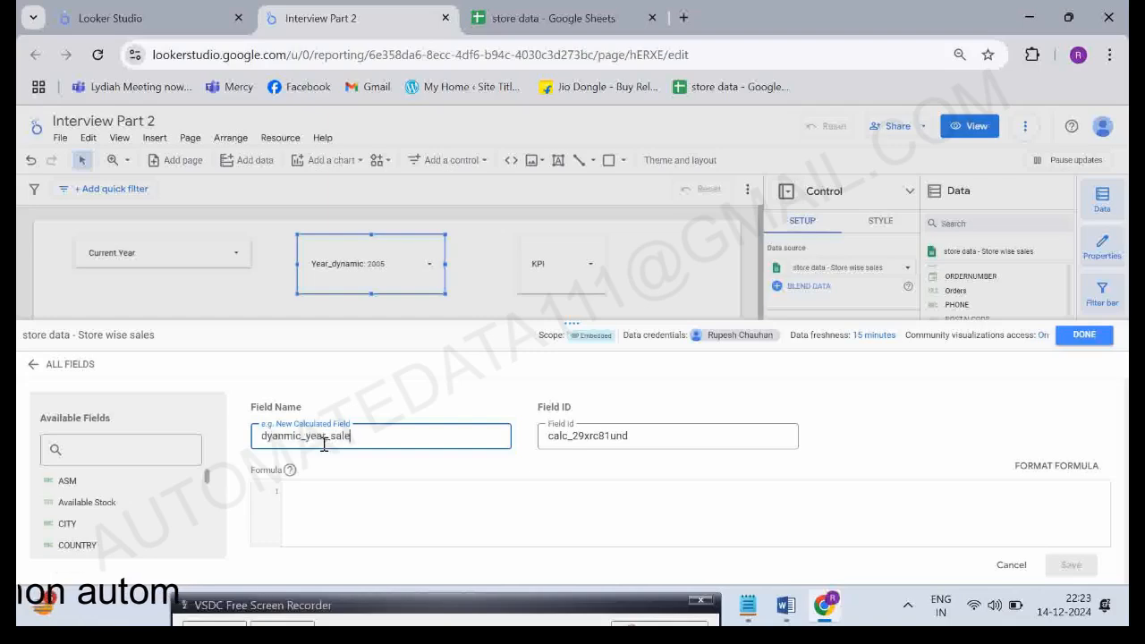
# Enter a case and end block in the formula of dyanmic_year_sales, with an empty line between them.
pyautogui.click(328, 488)
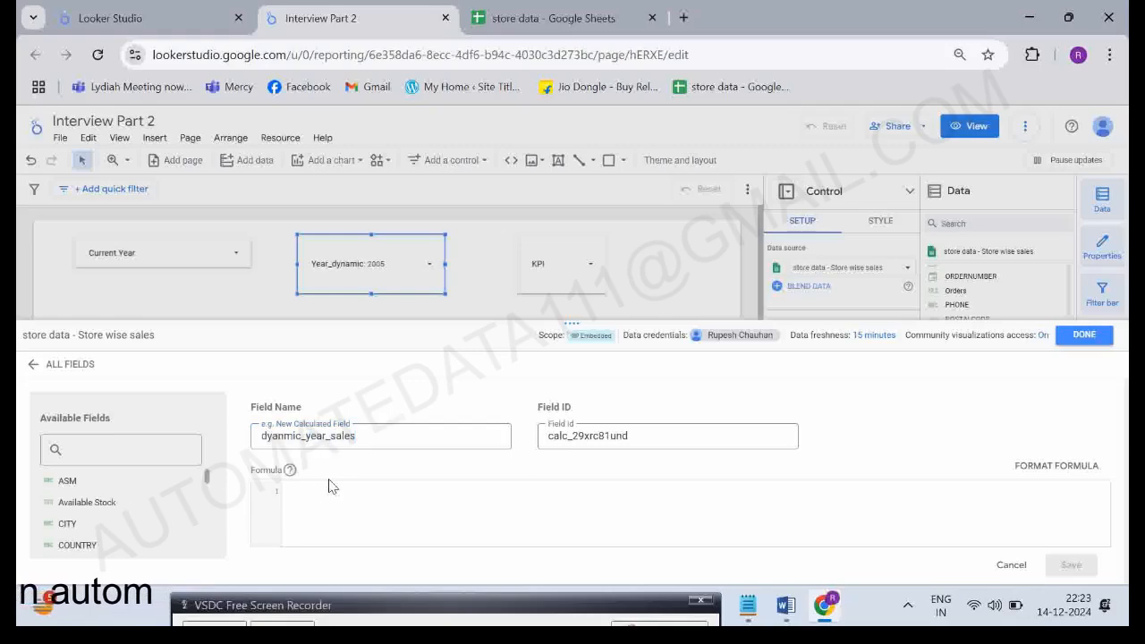
pyautogui.write('cals')
pyautogui.press('BackSpace')
pyautogui.press('BackSpace')
pyautogui.write('se  ')
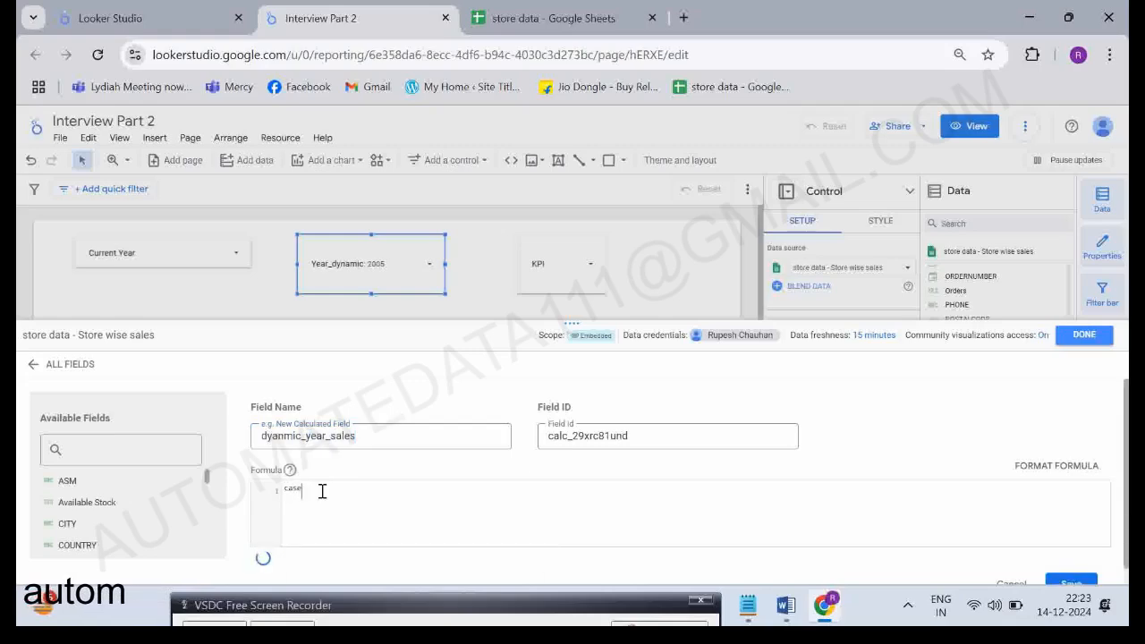
pyautogui.write('end')
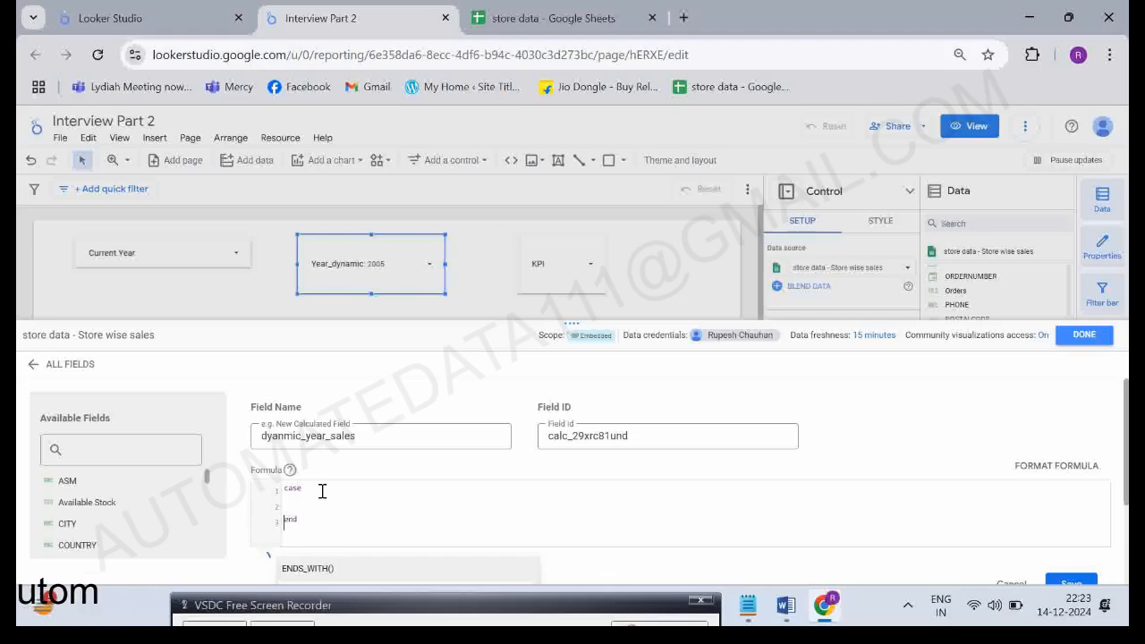
pyautogui.click(322, 491)
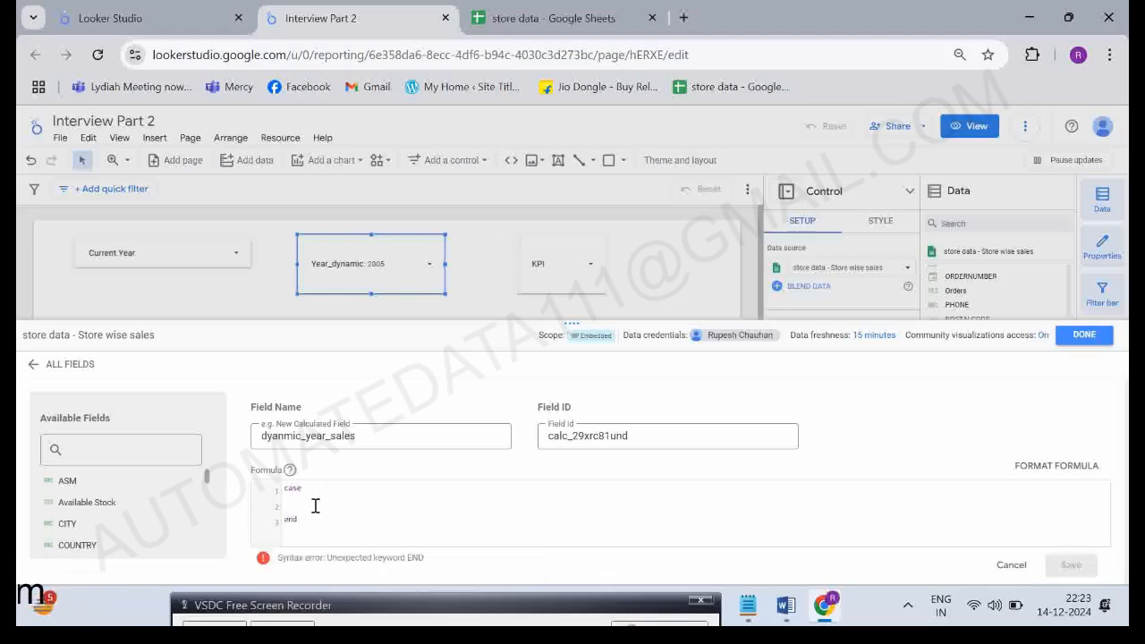
# Write the condition "when Year_dynamic = 2003 then" inside the case block.
pyautogui.write('when year_dy')
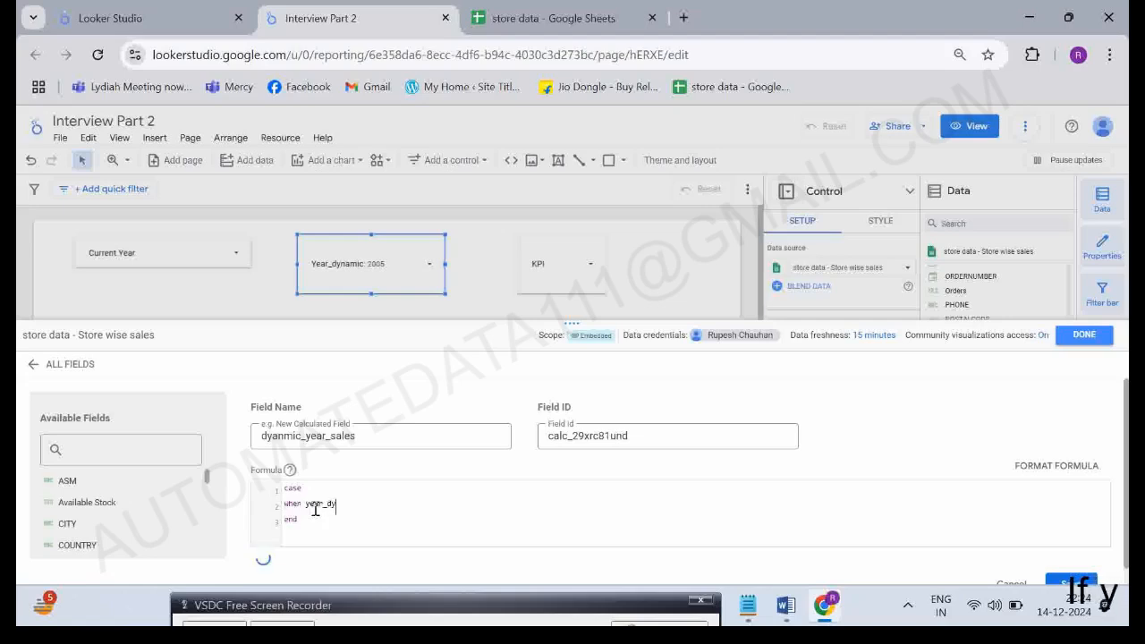
pyautogui.write('nami')
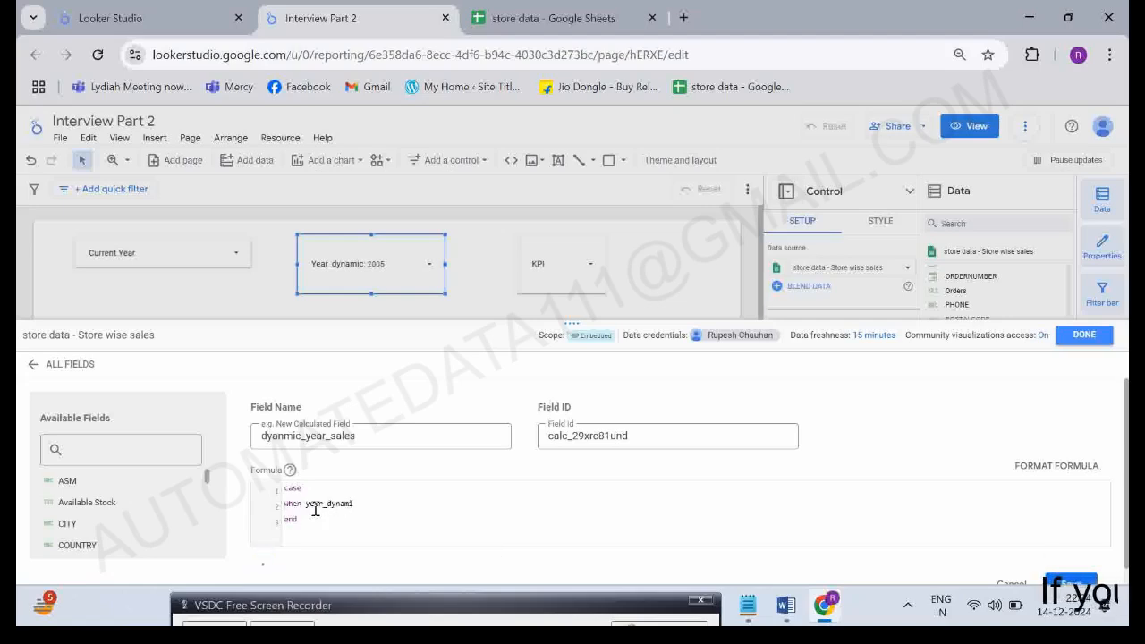
pyautogui.write('c =')
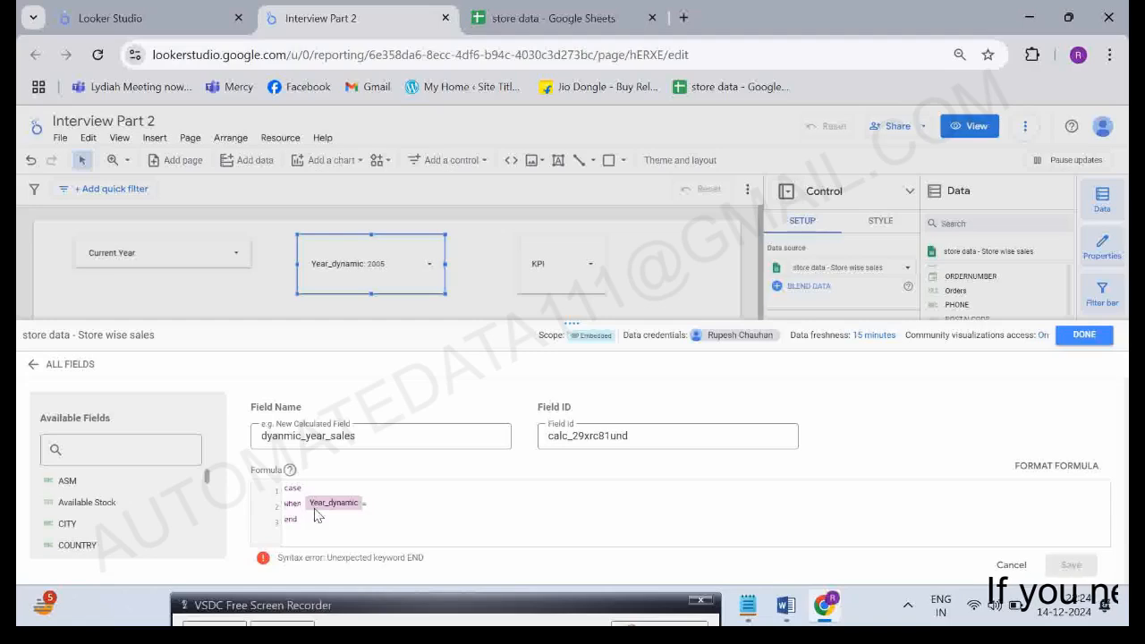
pyautogui.write('2003 then')
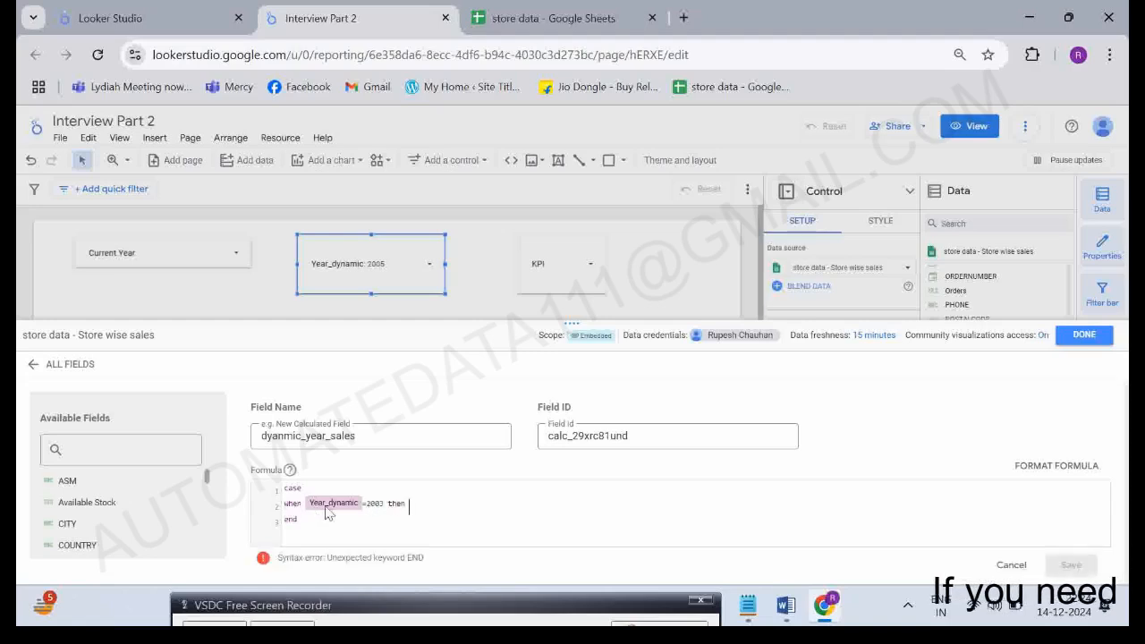
# Replace 2003 in the when condition with the Current Year field.
pyautogui.doubleClick(383, 503)
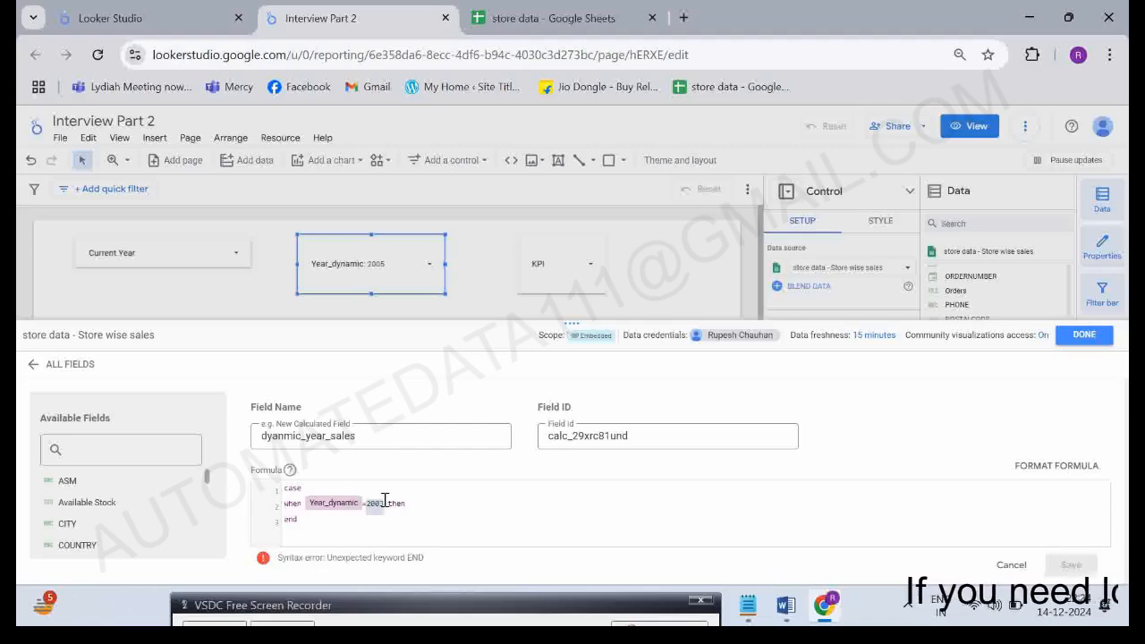
pyautogui.press('BackSpace')
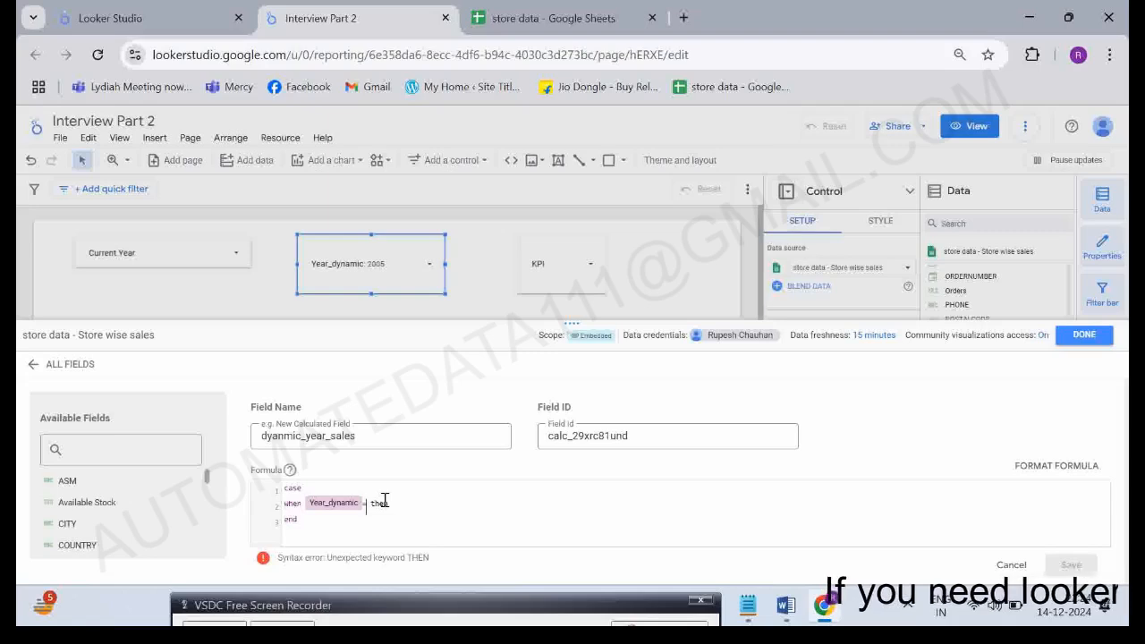
pyautogui.write('current ye')
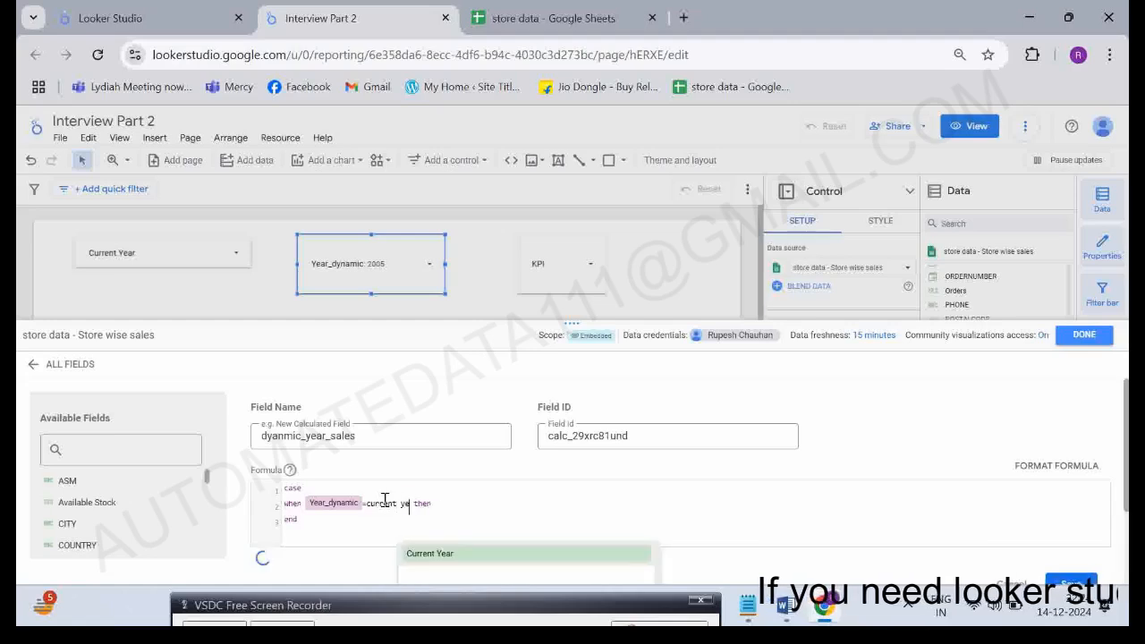
pyautogui.press('Return')
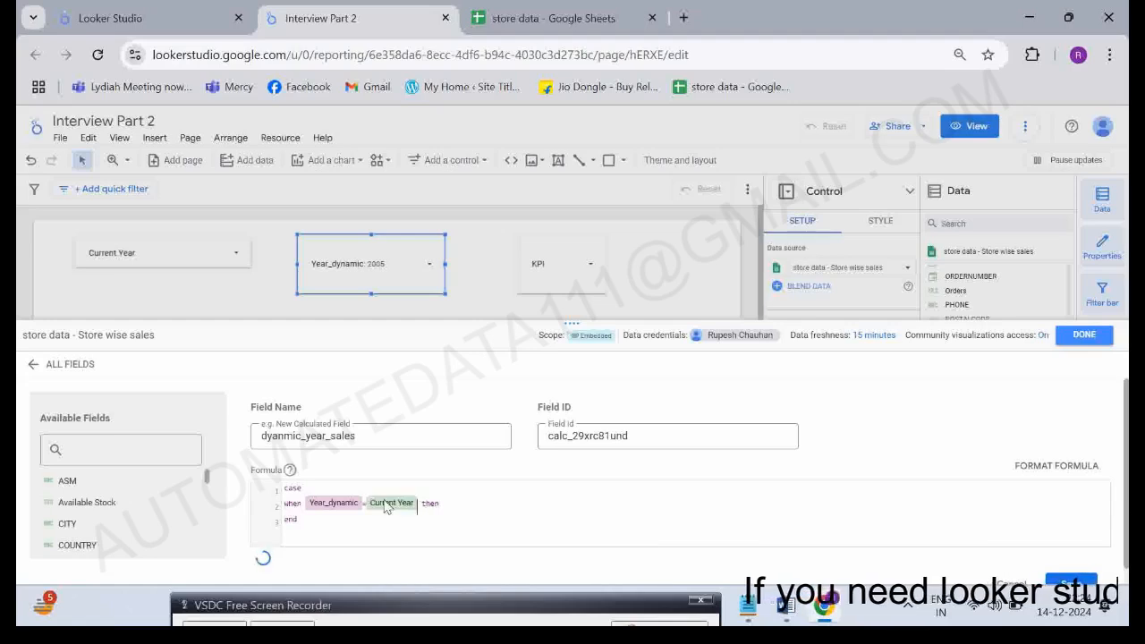
# Make the when condition return the SALES field, replacing the wrongly inserted sales-revised field.
pyautogui.write('then')
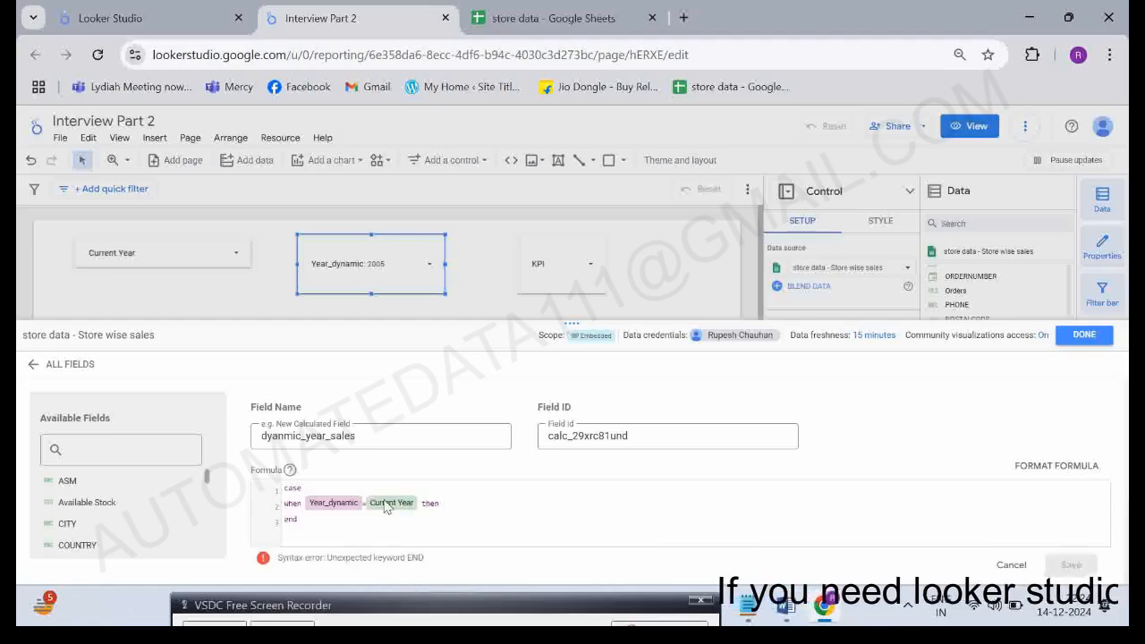
pyautogui.write(' sales')
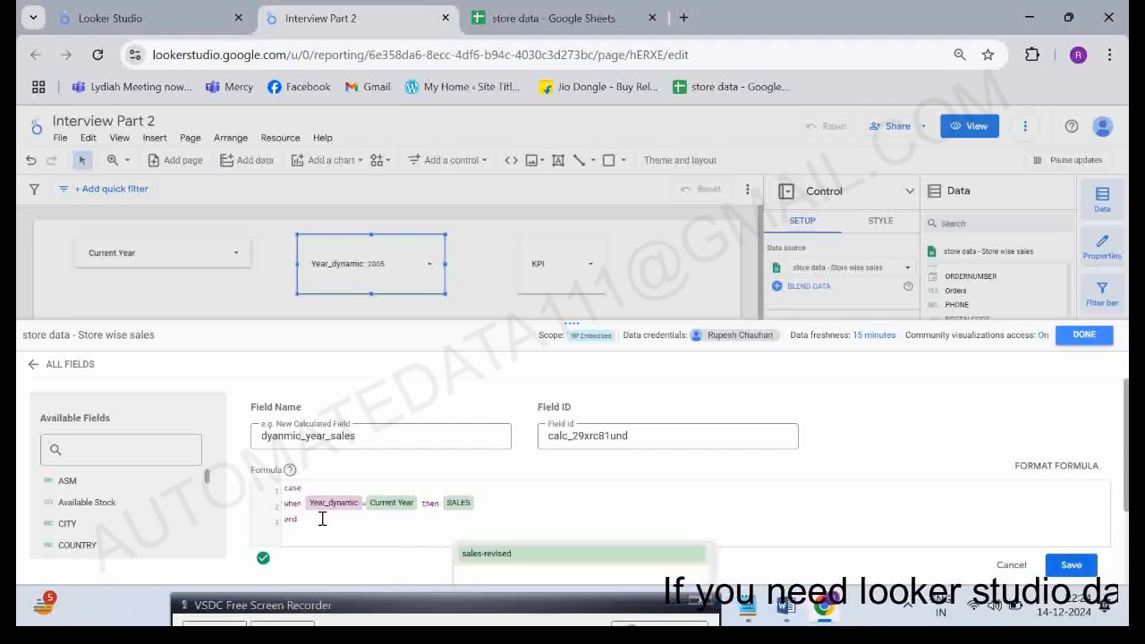
pyautogui.press('Return')
pyautogui.press('Return')
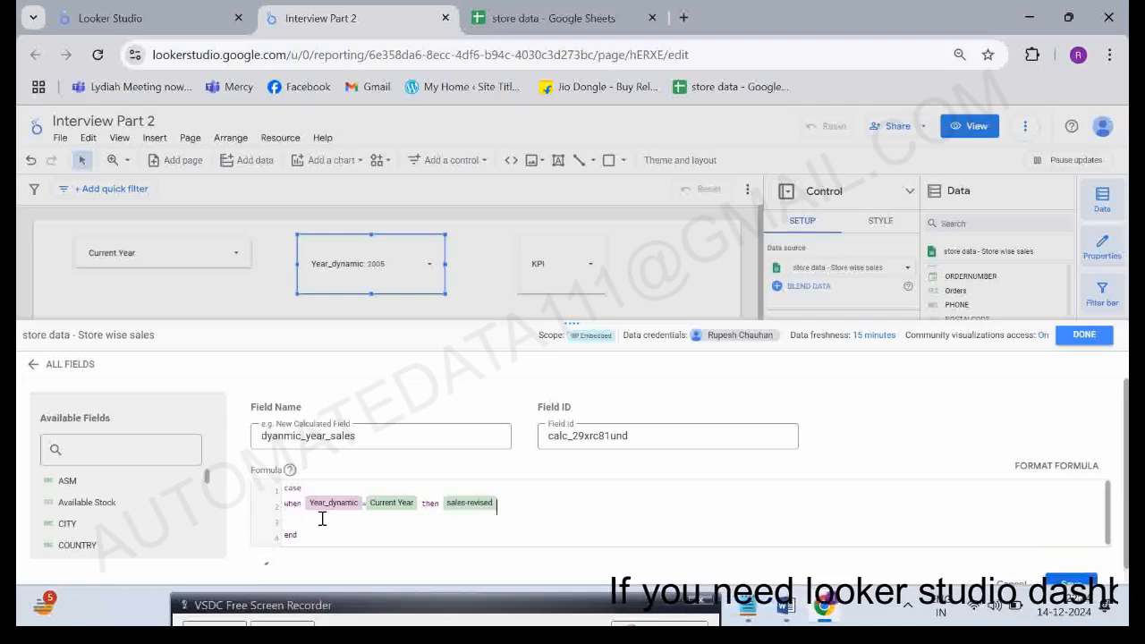
pyautogui.press('BackSpace')
pyautogui.write('SALES')
# Add an "else null" line before the closing end and remove the duplicate end.
pyautogui.click(321, 521)
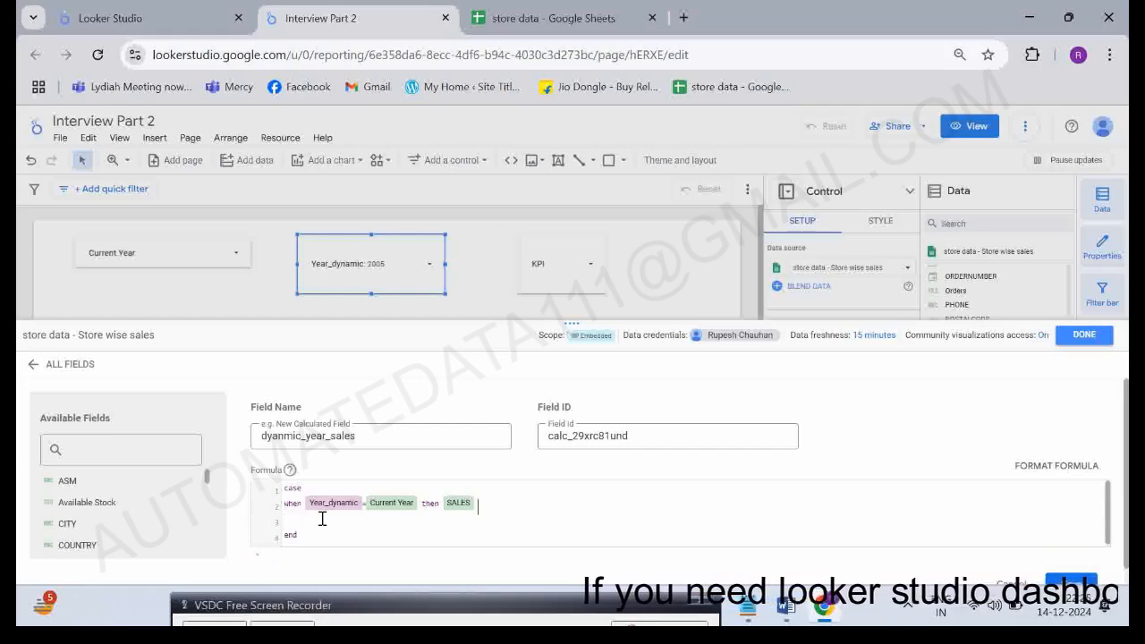
pyautogui.write('else null ')
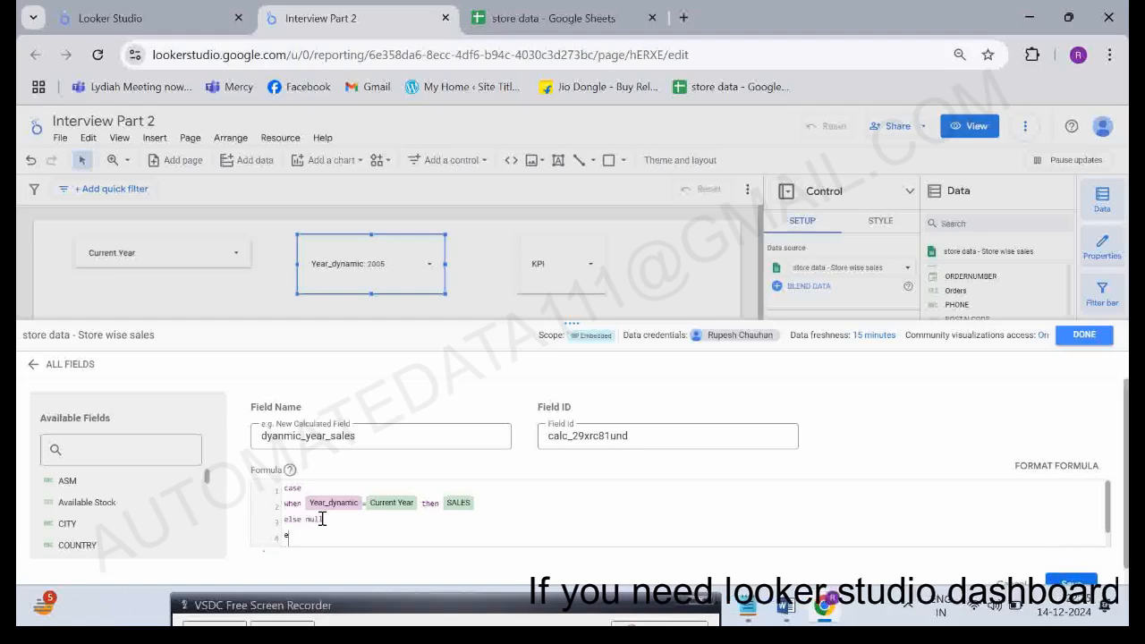
pyautogui.write('end')
pyautogui.press('BackSpace')
pyautogui.press('BackSpace')
pyautogui.press('BackSpace')
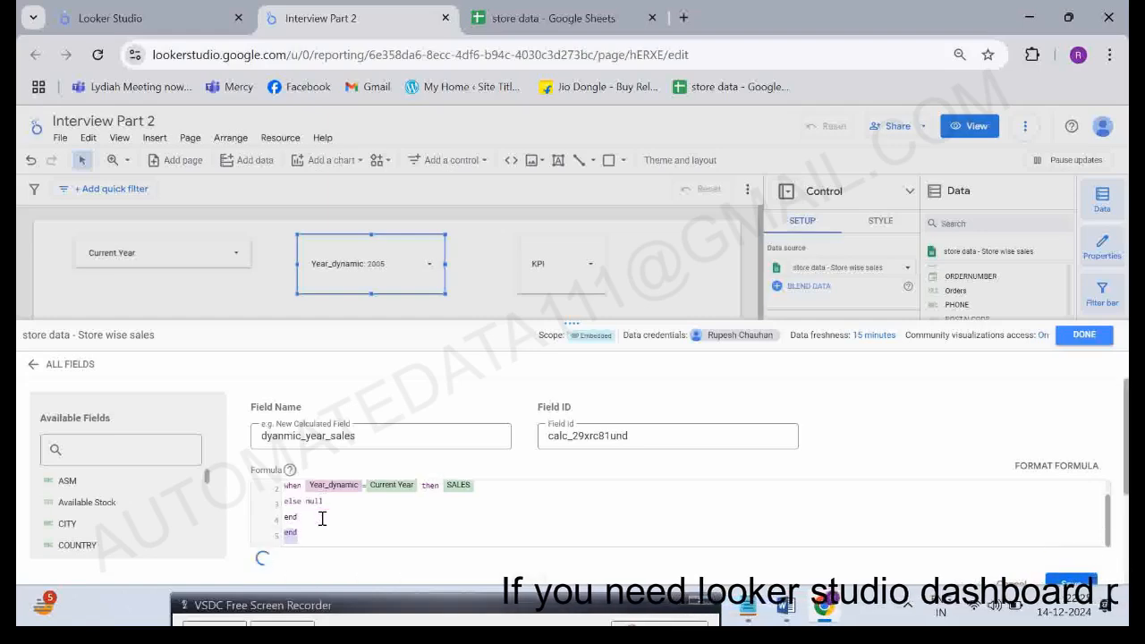
# Wrap the whole case expression in SUM( ) and save the dyanmic_year_sales field.
pyautogui.press('Up')
pyautogui.press('Up')
pyautogui.press('Up')
pyautogui.press('Up')
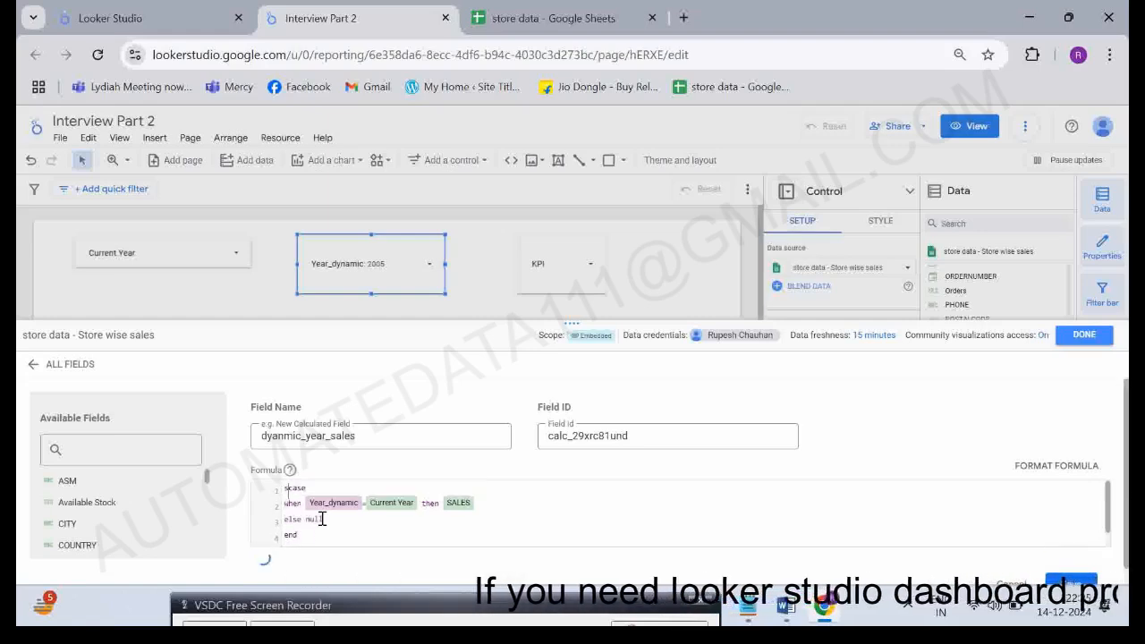
pyautogui.write('sum(')
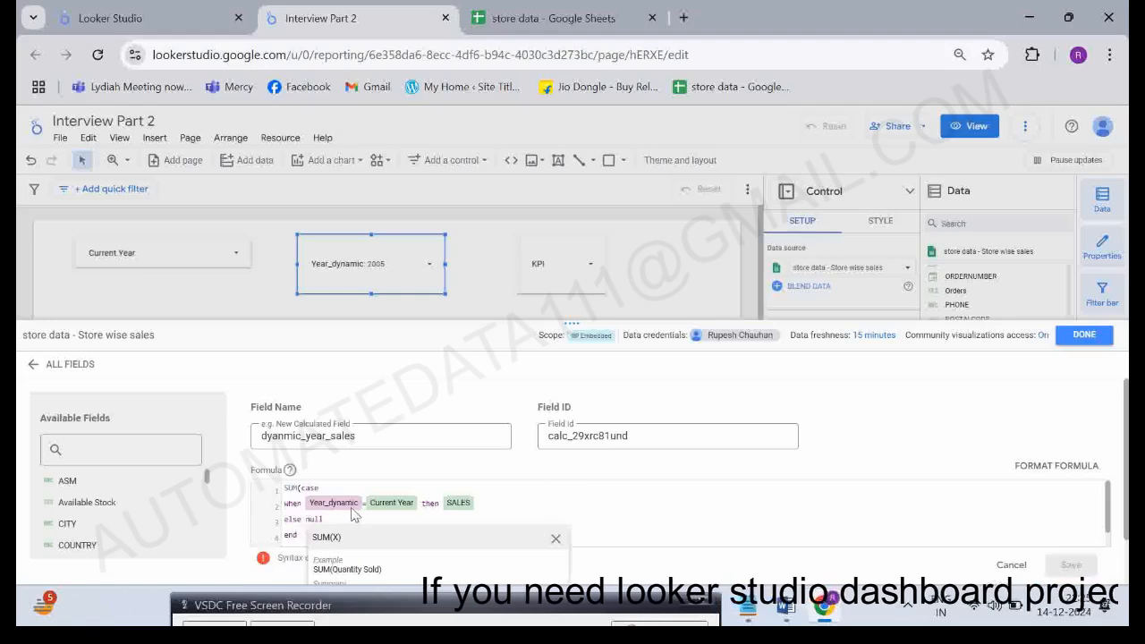
pyautogui.click(346, 519)
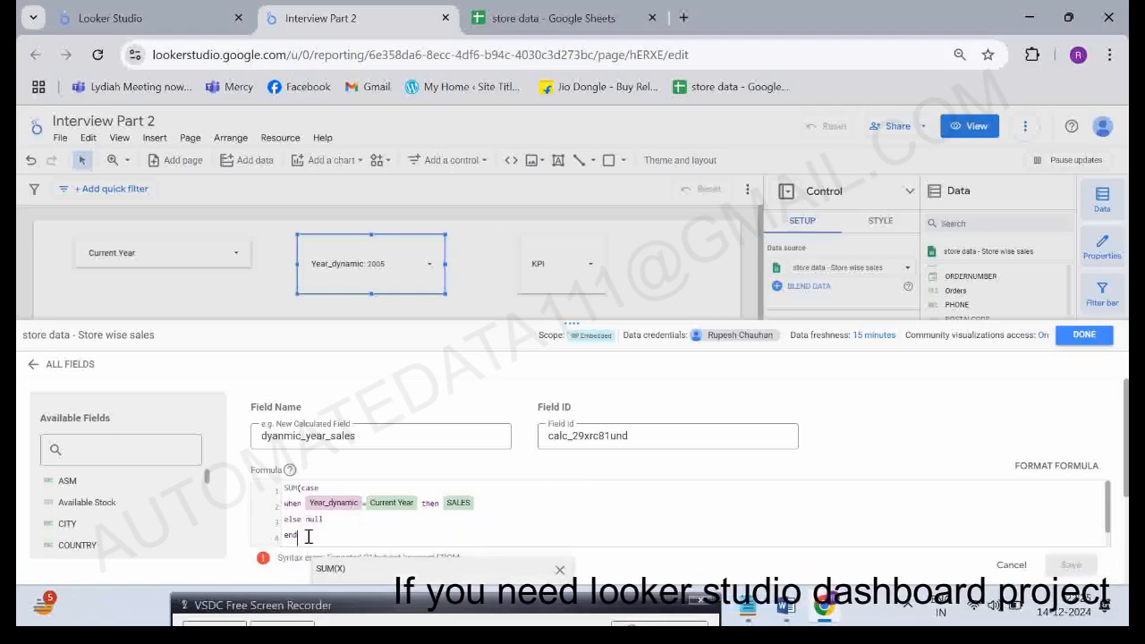
pyautogui.write(')')
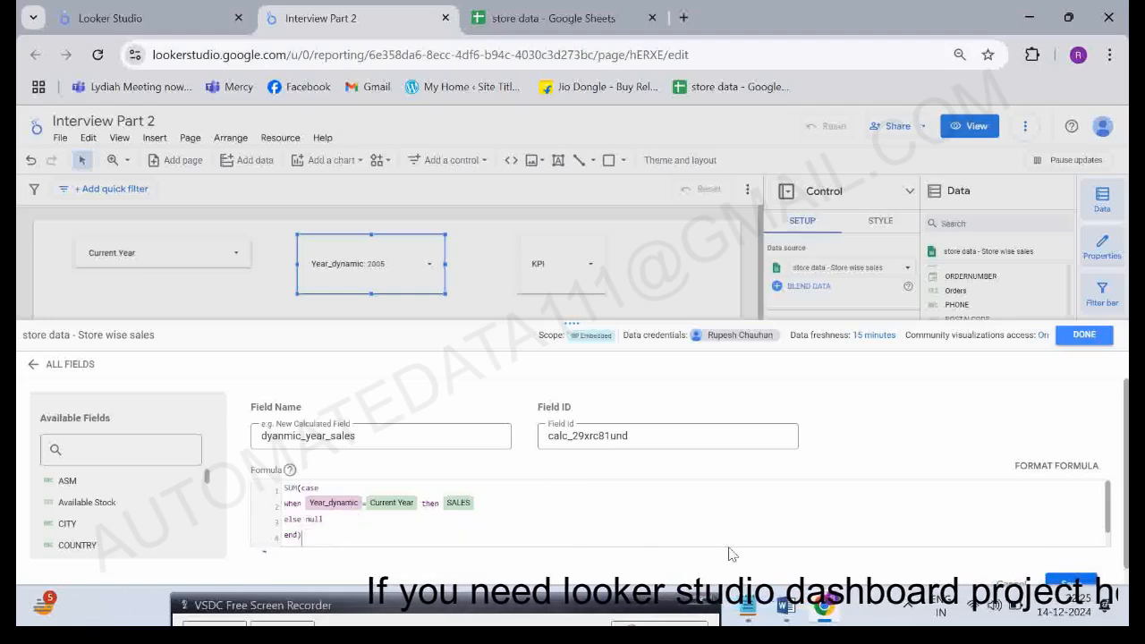
pyautogui.press('Return')
pyautogui.click(1056, 567)
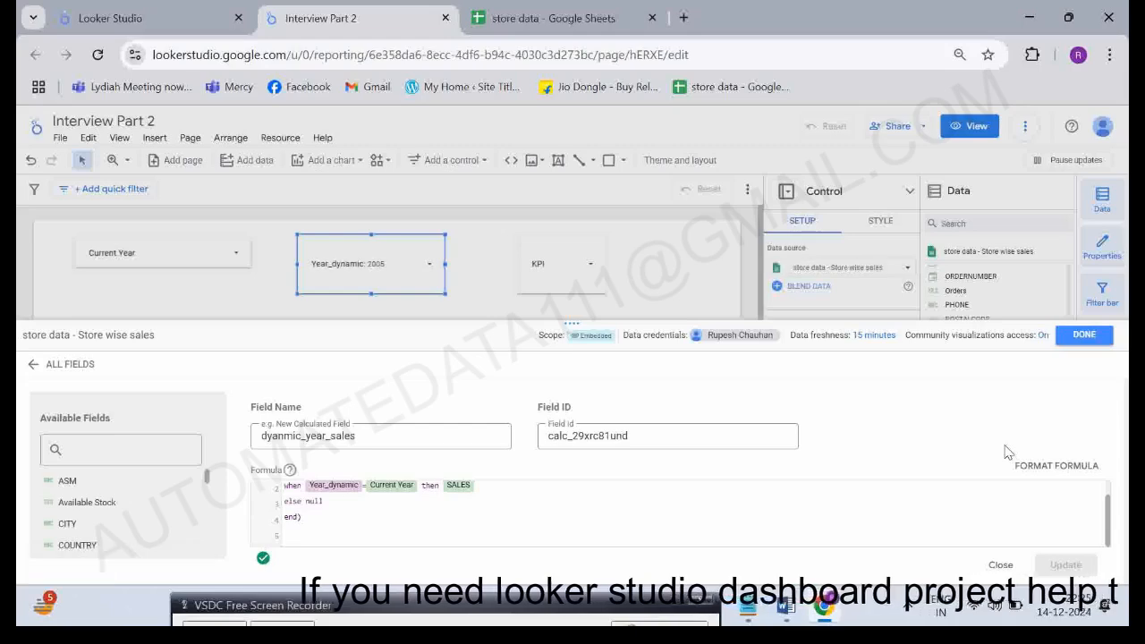
# Close the field editor and add the dyanmic_year_sales field as a second metric of the ASM table.
pyautogui.click(1083, 335)
pyautogui.click(346, 459)
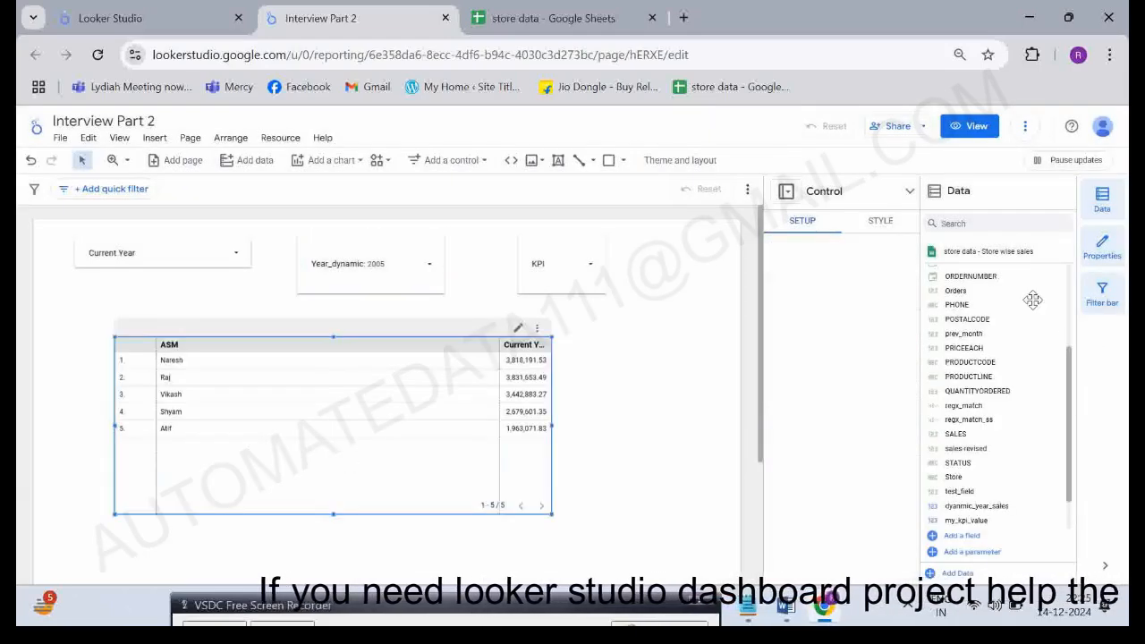
pyautogui.click(984, 225)
pyautogui.write('d')
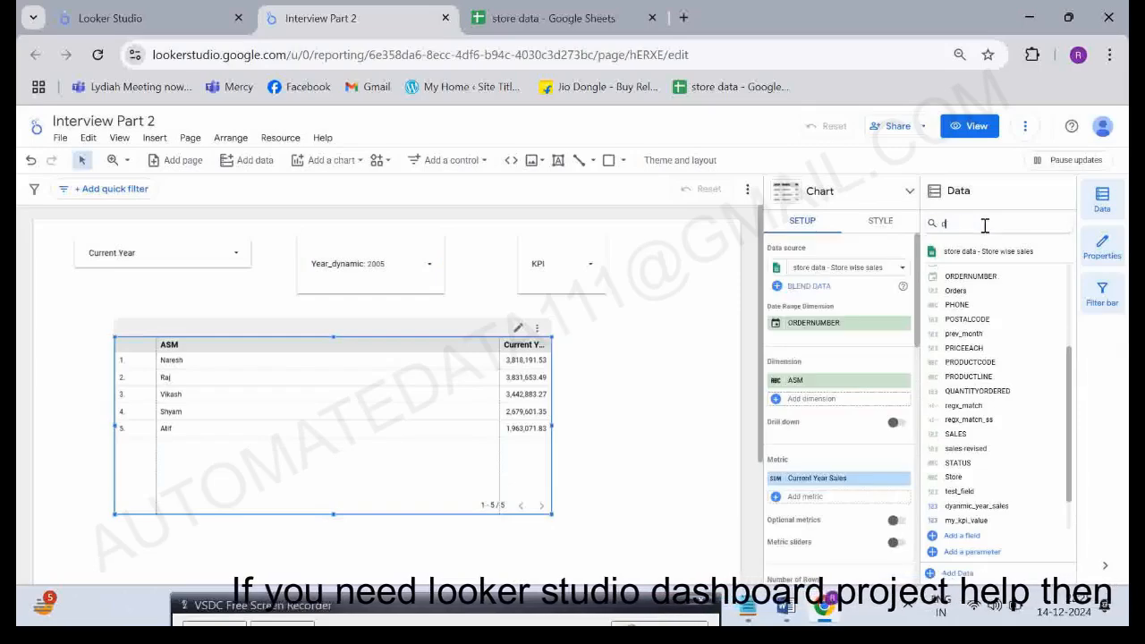
pyautogui.write('ynamic')
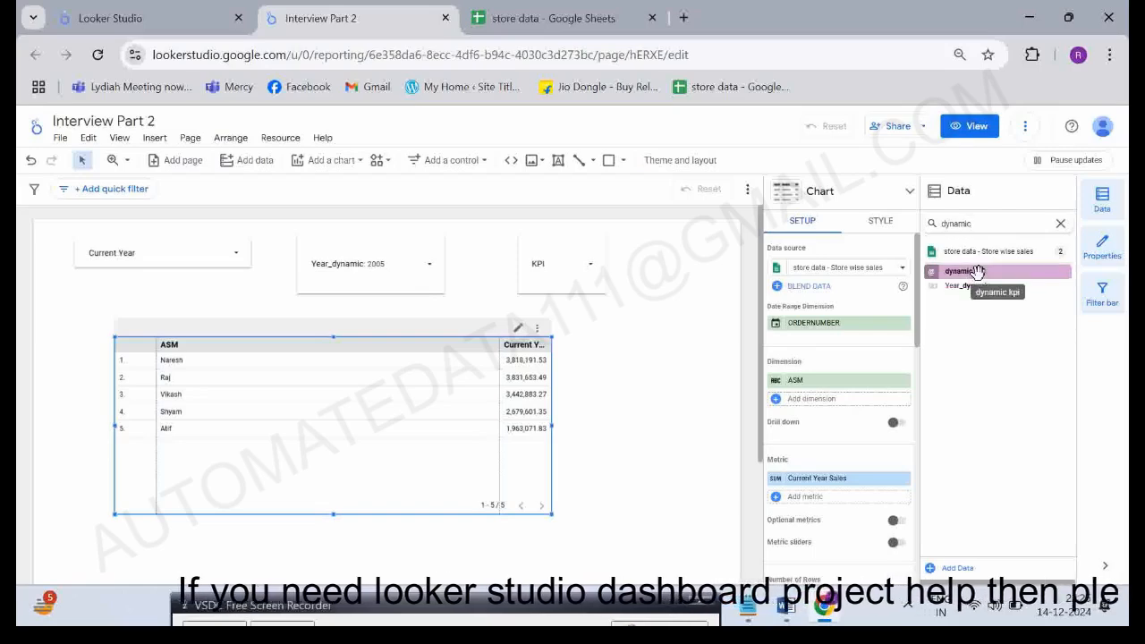
pyautogui.press('BackSpace')
pyautogui.press('BackSpace')
pyautogui.press('BackSpace')
pyautogui.press('BackSpace')
pyautogui.press('BackSpace')
pyautogui.press('BackSpace')
pyautogui.press('BackSpace')
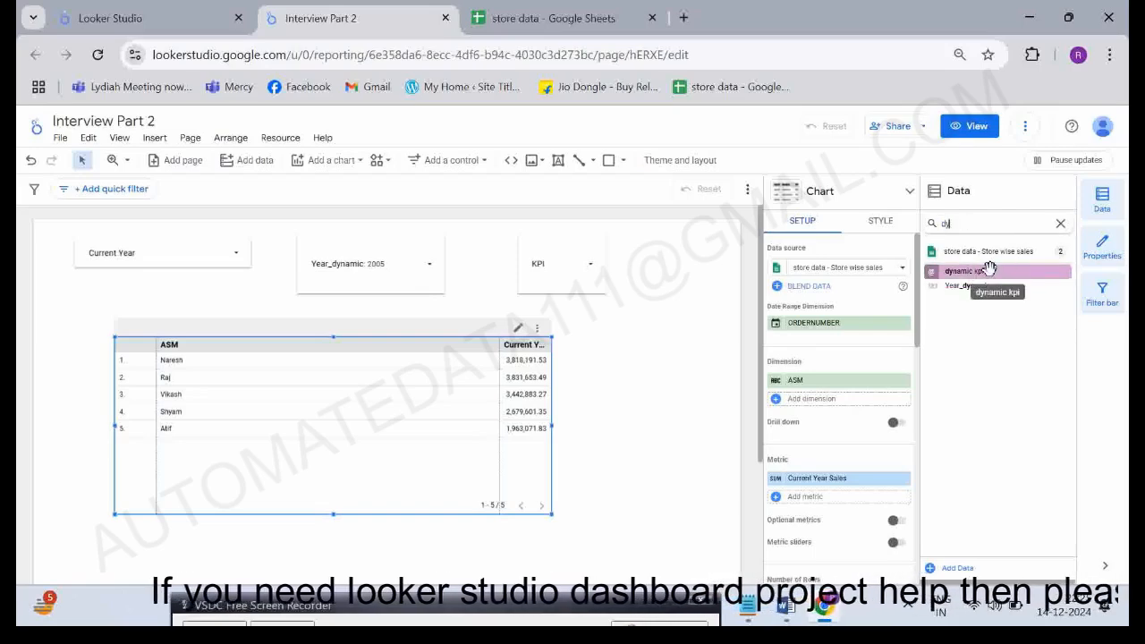
pyautogui.write('year')
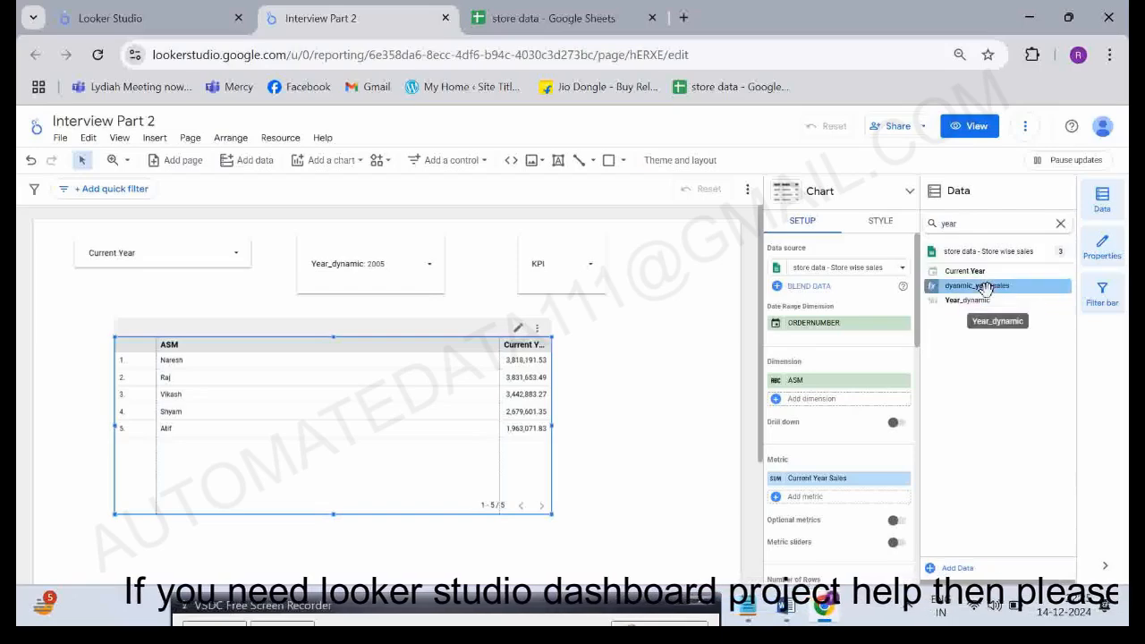
pyautogui.moveTo(984, 286); pyautogui.dragTo(838, 497)
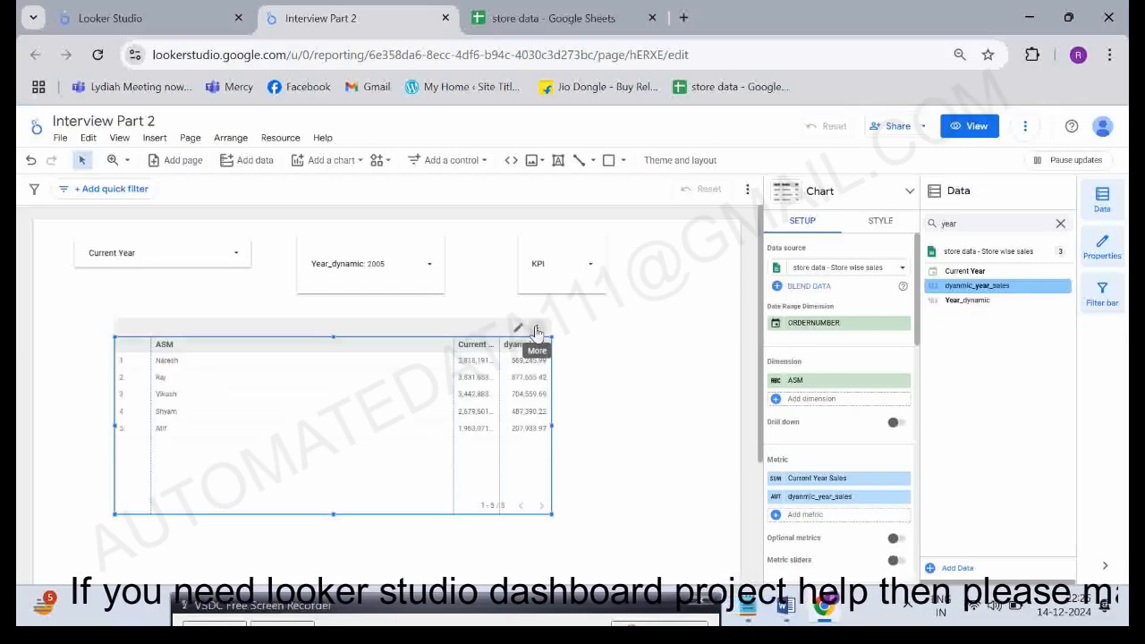
# Try 2005 and 2003 in the Current Year filter control, finishing with only 2005 selected.
pyautogui.click(204, 256)
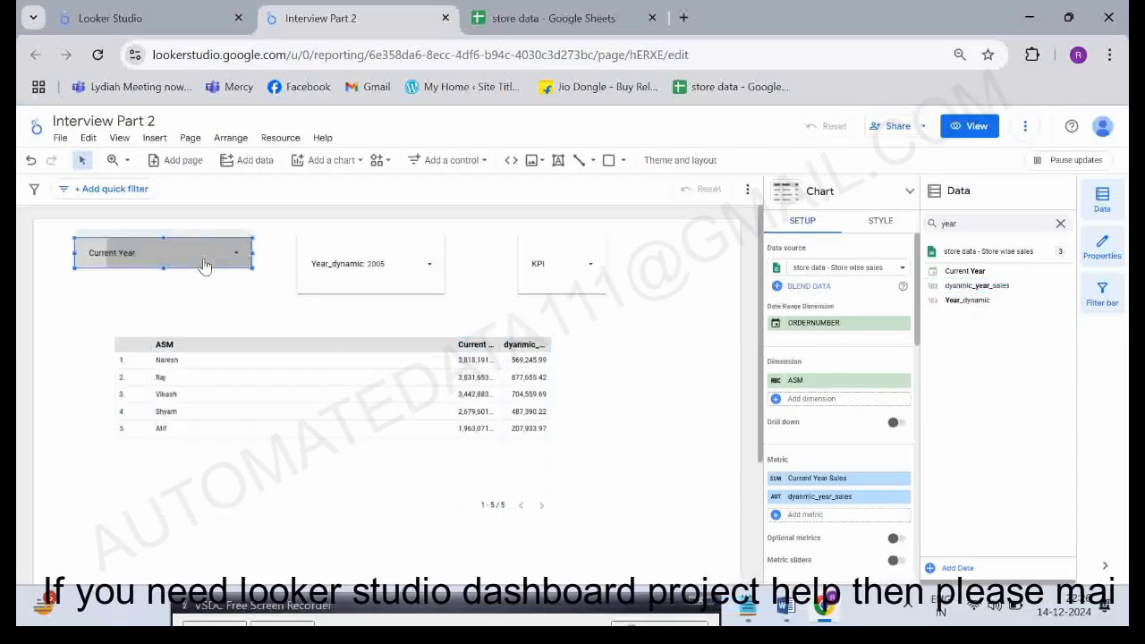
pyautogui.click(204, 257)
pyautogui.click(118, 335)
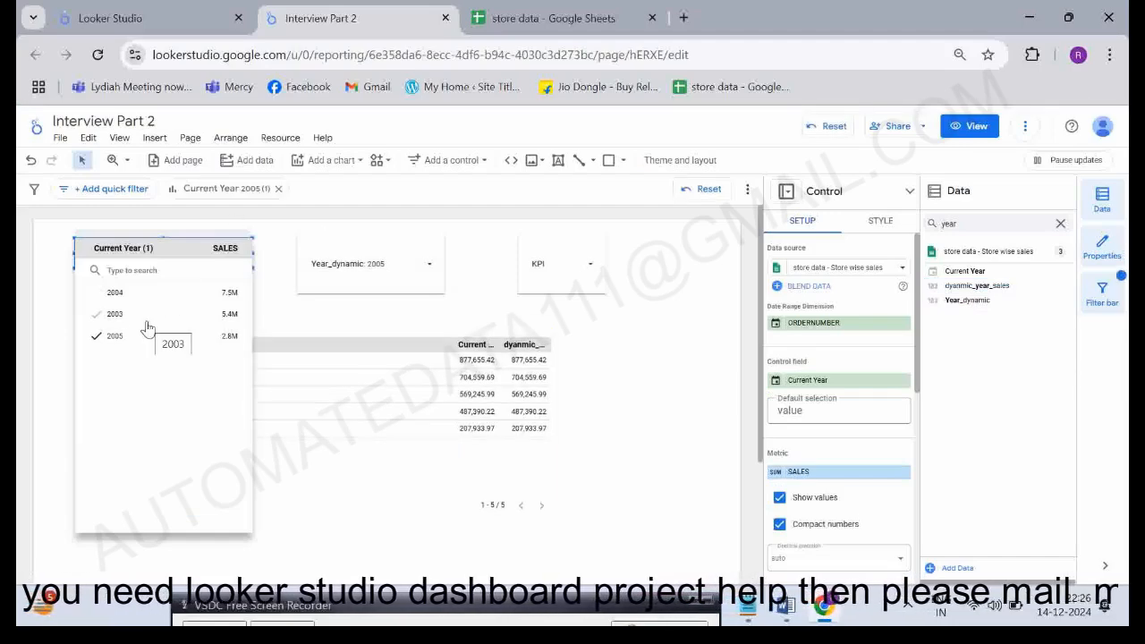
pyautogui.click(148, 321)
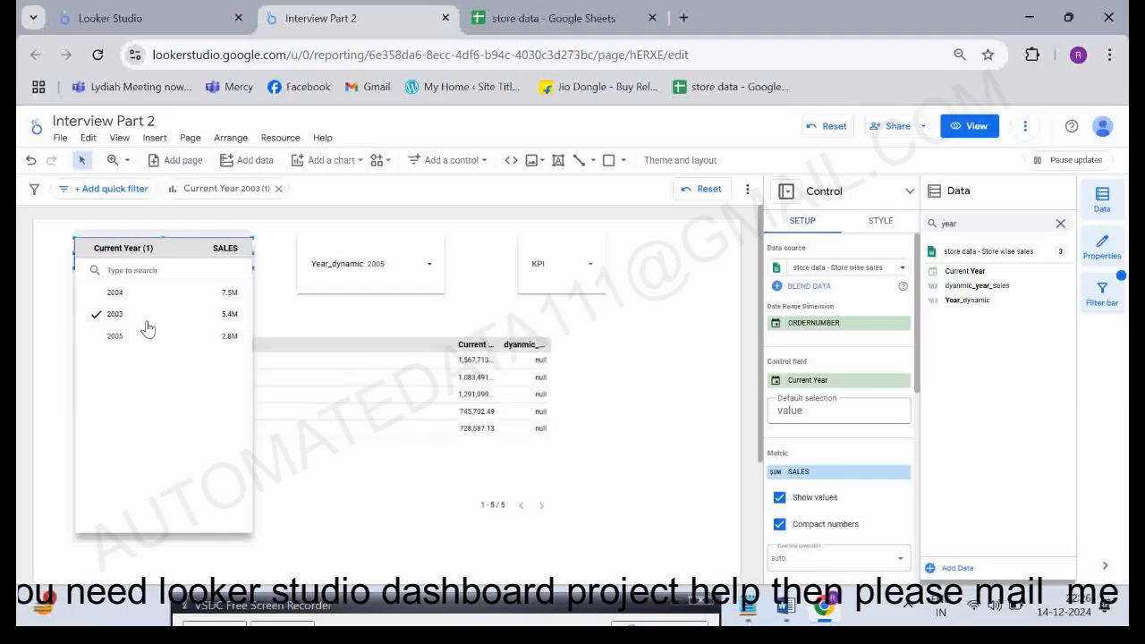
pyautogui.click(122, 337)
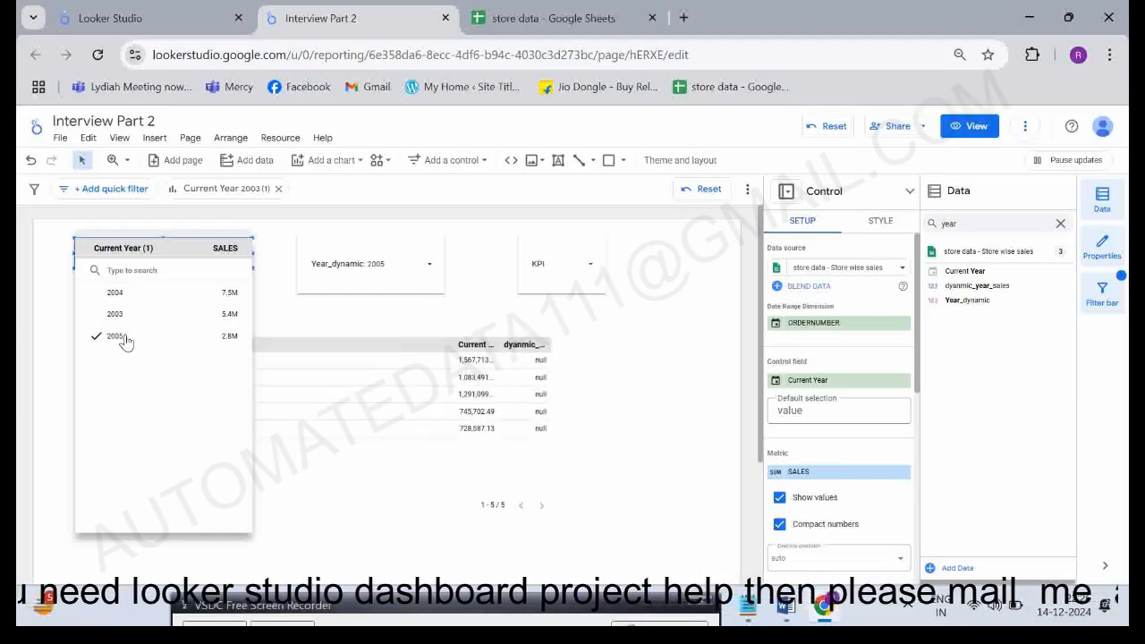
# Set the Year_dynamic parameter control to 2004.
pyautogui.click(371, 274)
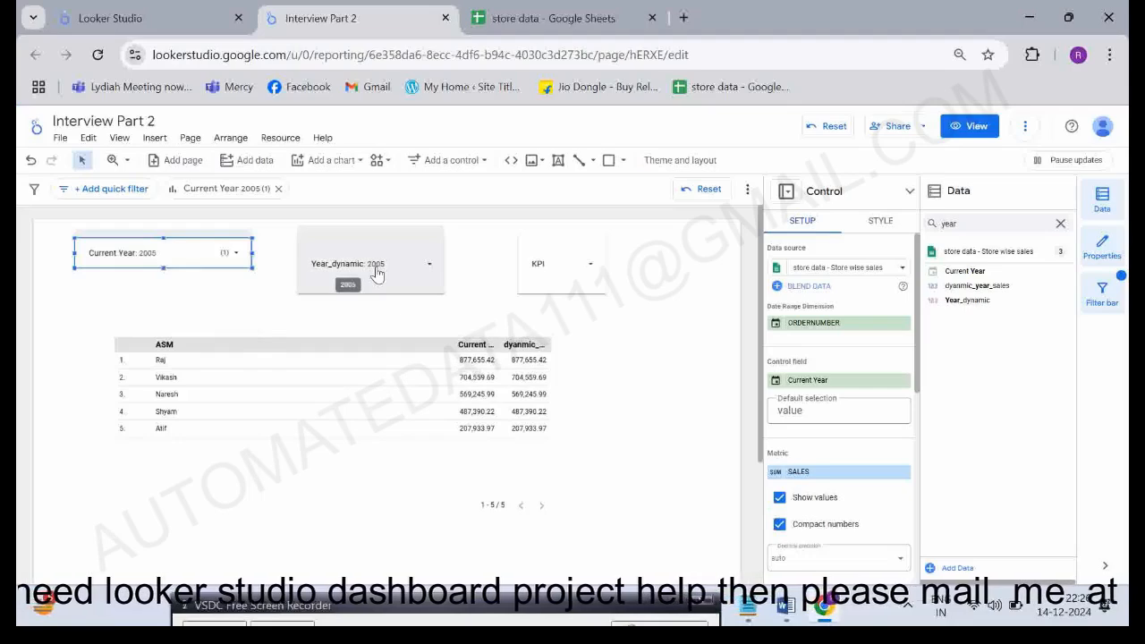
pyautogui.click(378, 275)
pyautogui.click(337, 312)
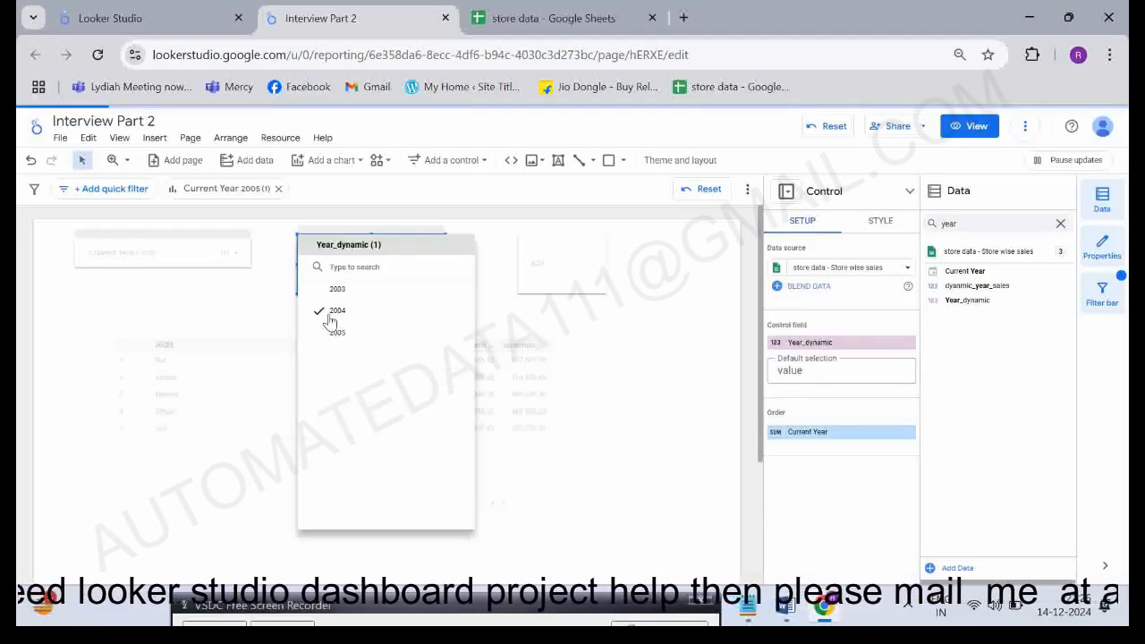
# Distribute the columns of the ASM table evenly.
pyautogui.click(518, 478)
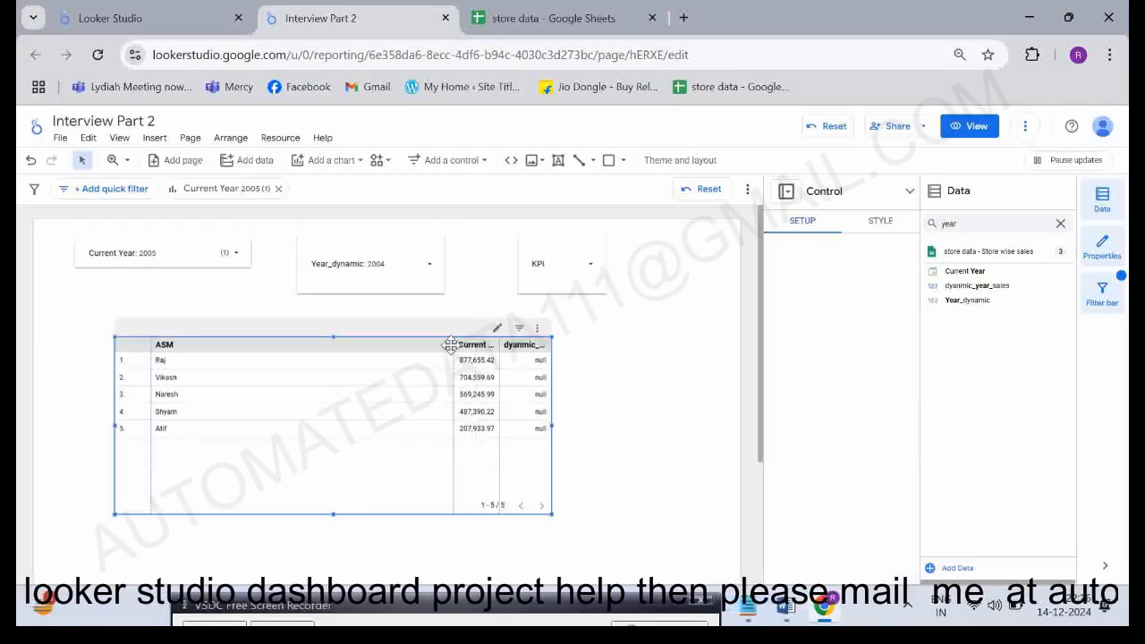
pyautogui.click(536, 329)
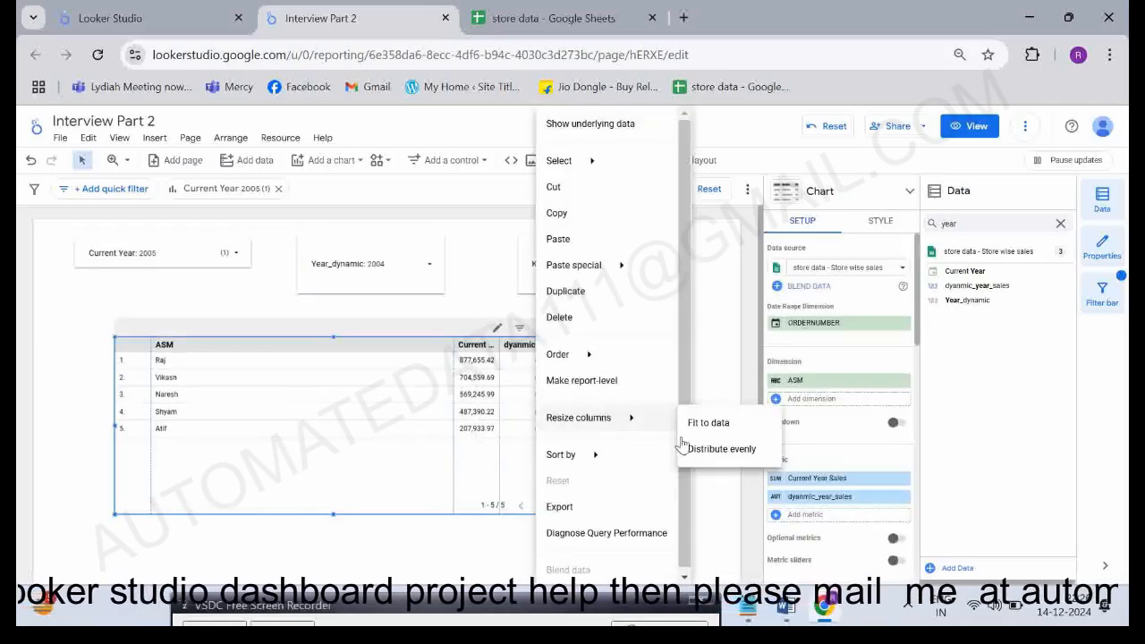
pyautogui.click(691, 448)
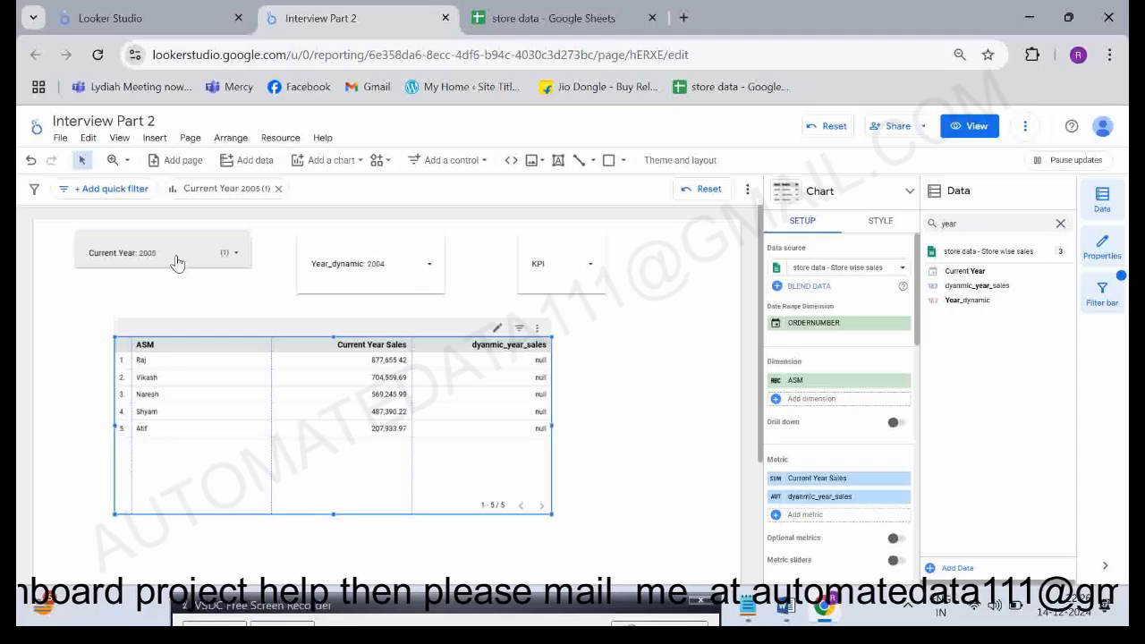
# Review the table's setup options and examine the formula of the dyanmic_year_sales field.
pyautogui.scroll(-5, 799, 509)
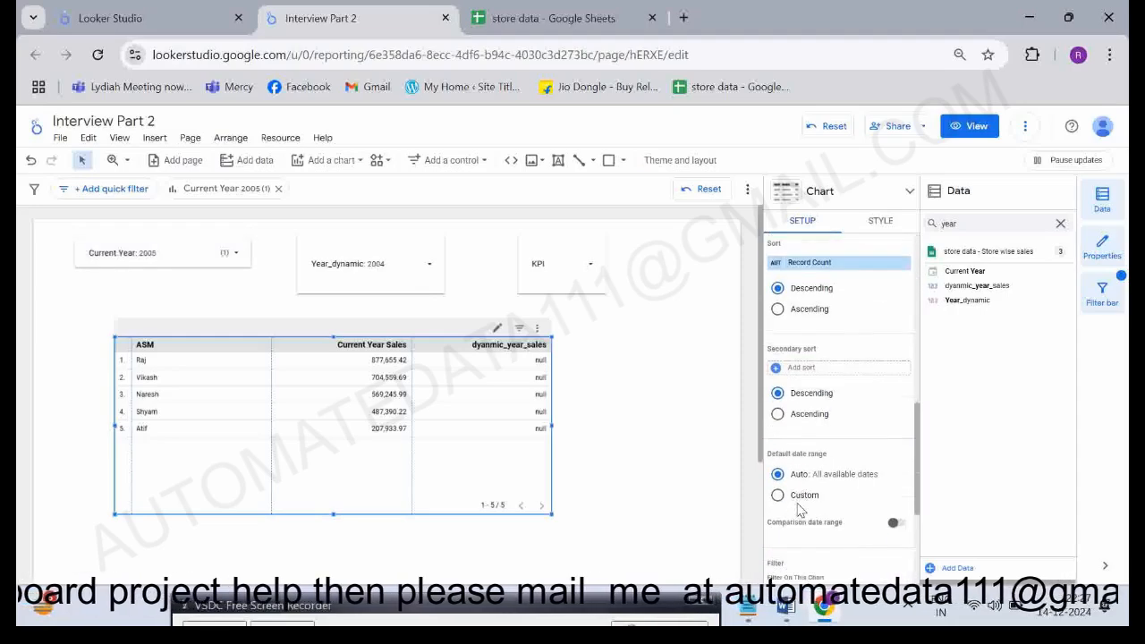
pyautogui.scroll(-3, 799, 510)
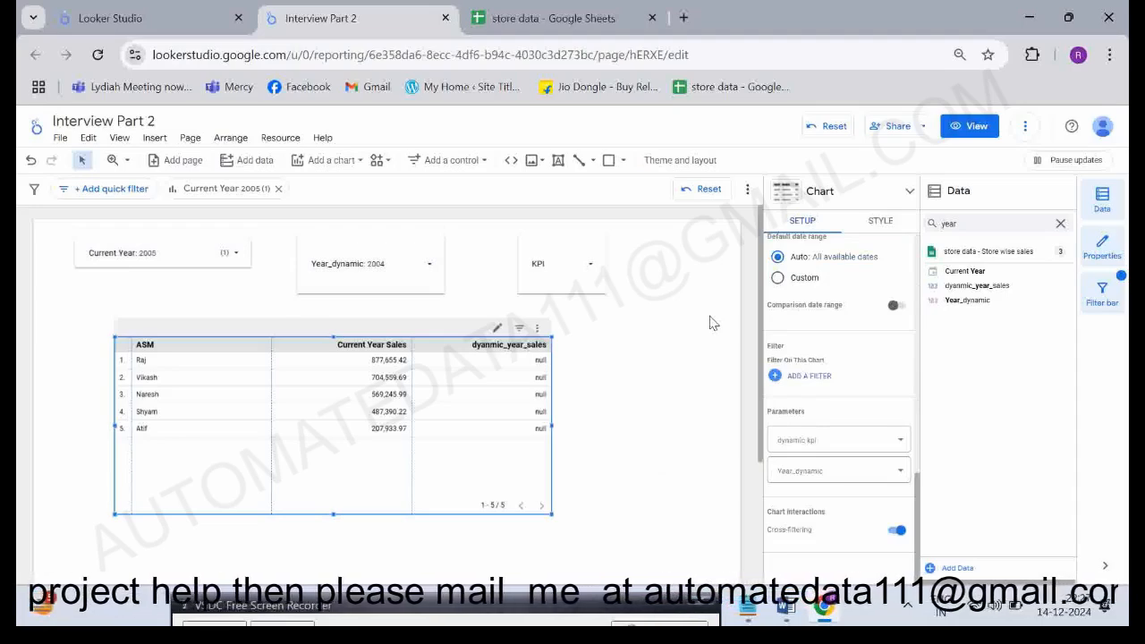
pyautogui.click(1057, 223)
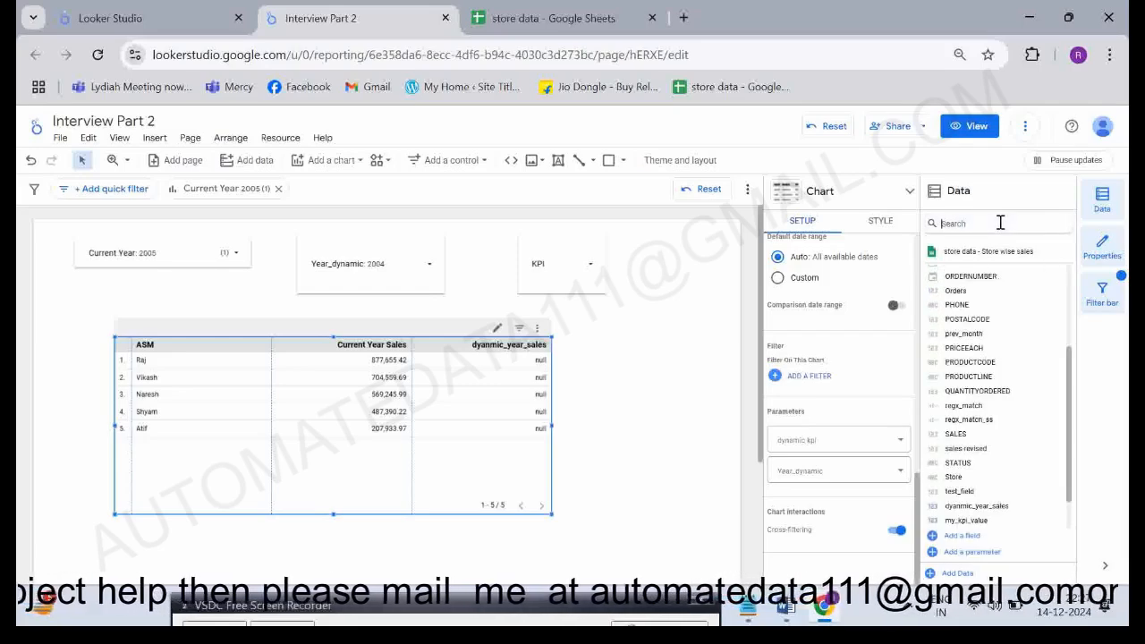
pyautogui.write('year')
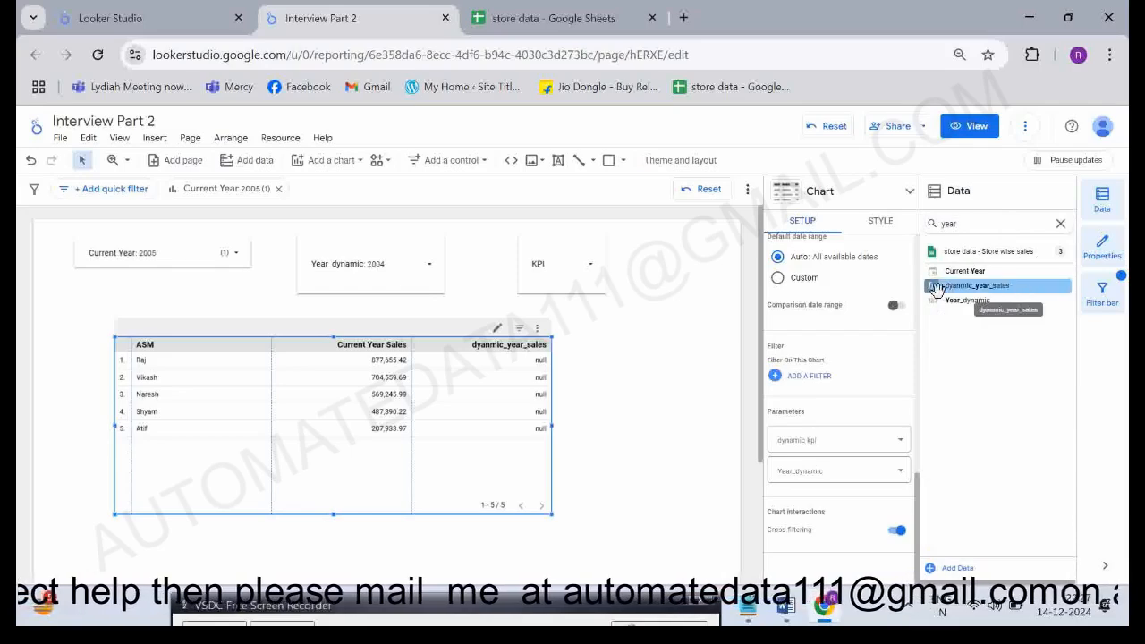
pyautogui.click(932, 289)
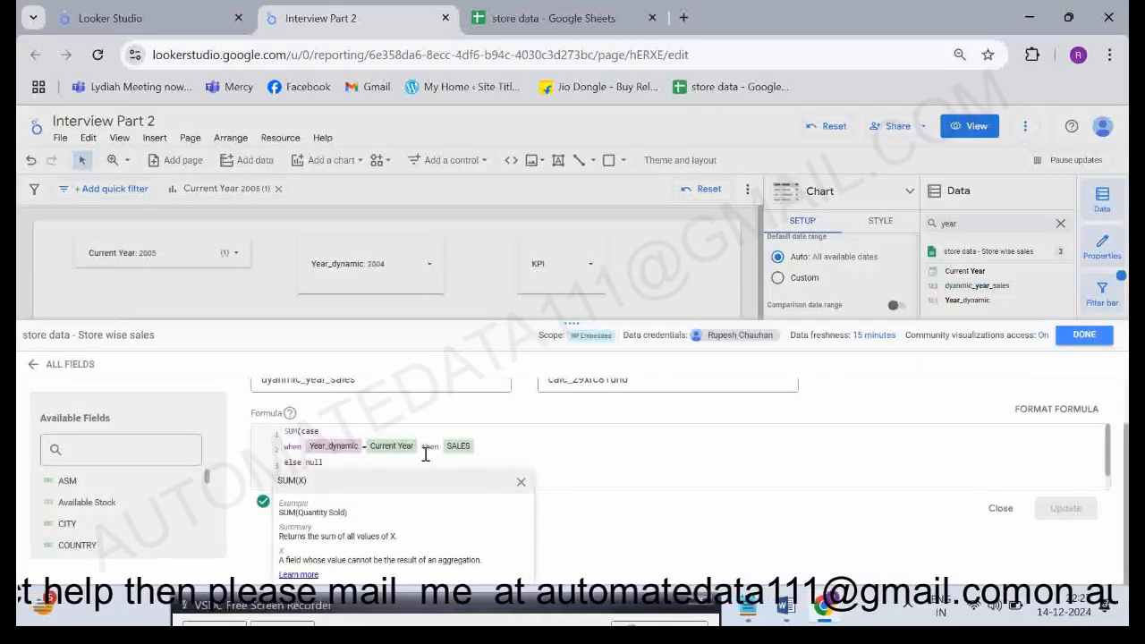
pyautogui.click(425, 454)
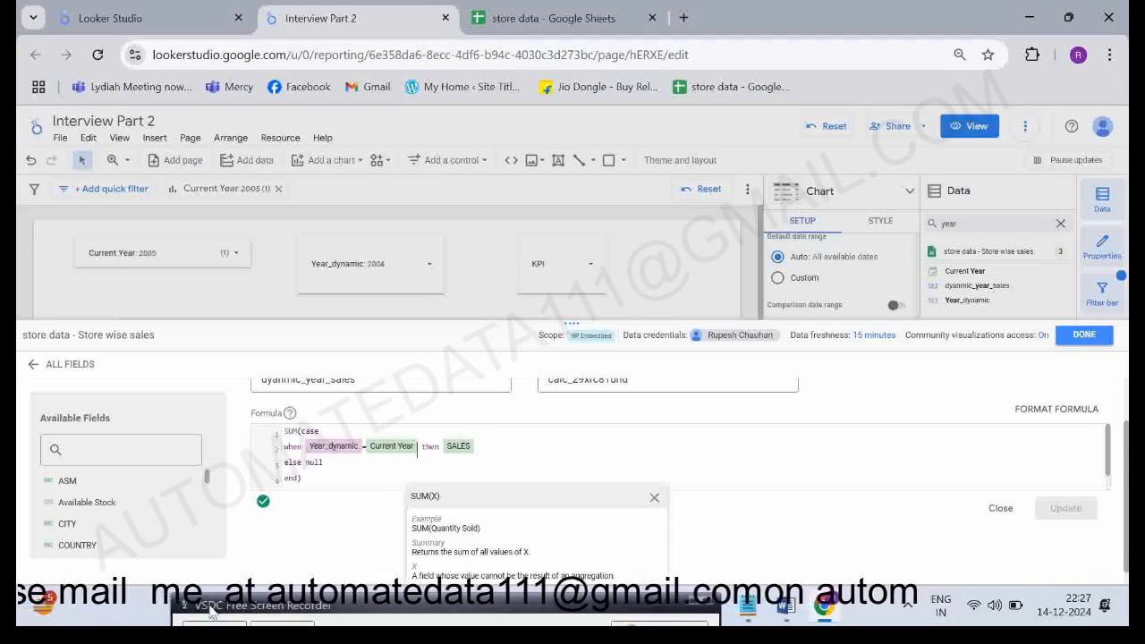
pyautogui.click(601, 606)
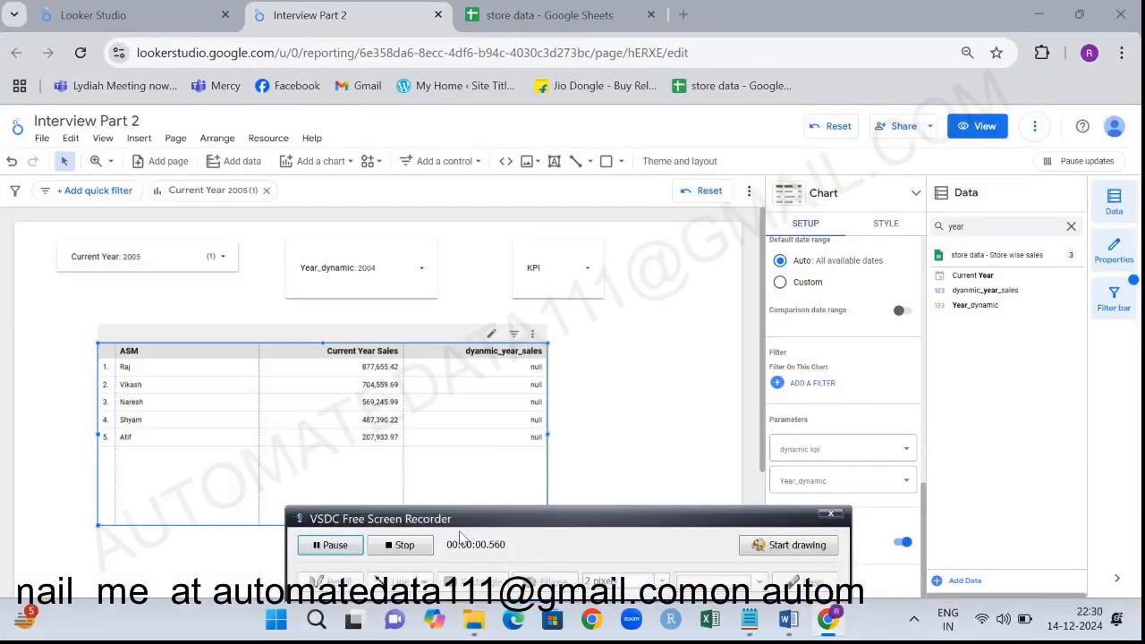
pyautogui.moveTo(464, 533); pyautogui.dragTo(499, 595)
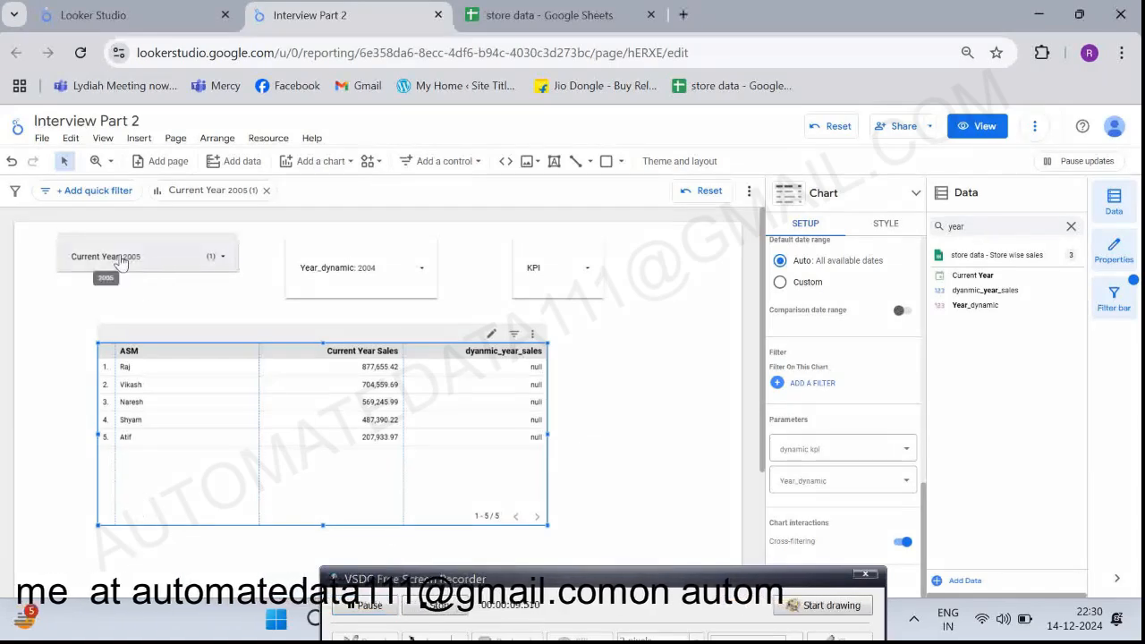
# Clear the field search and start a new parameter named current_year_parm.
pyautogui.click(1071, 229)
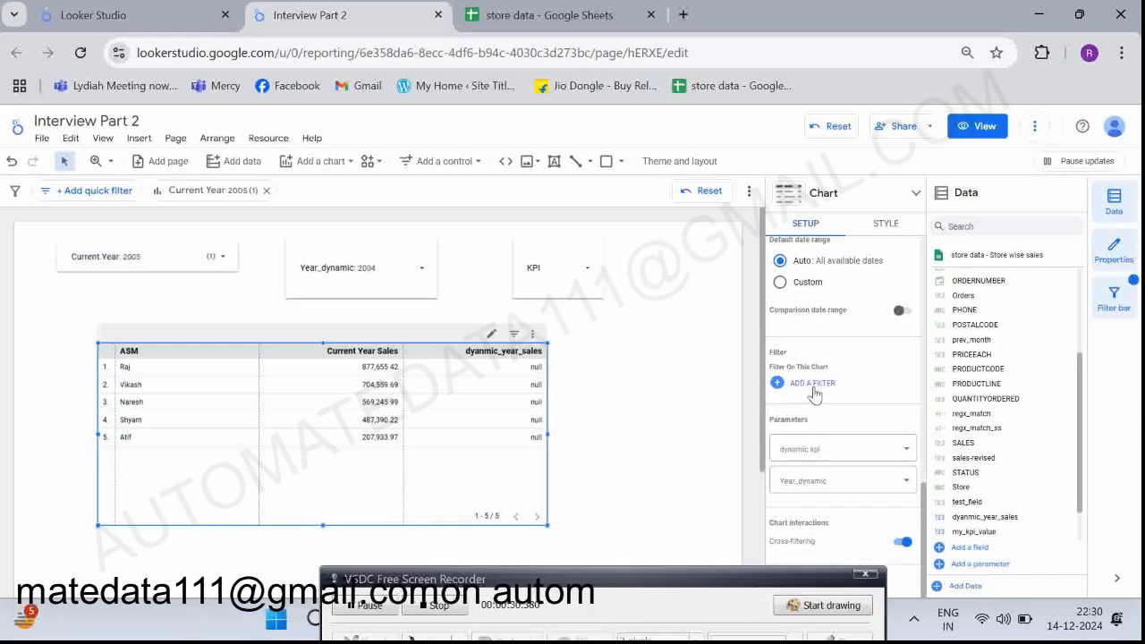
pyautogui.scroll(2, 809, 393)
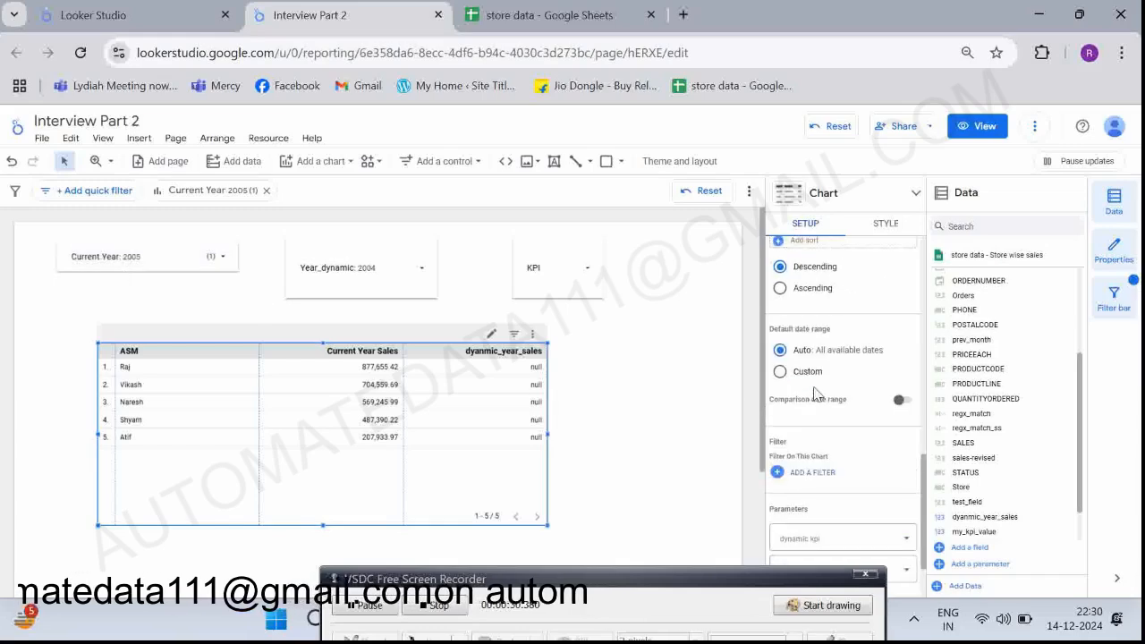
pyautogui.click(971, 564)
pyautogui.click(127, 438)
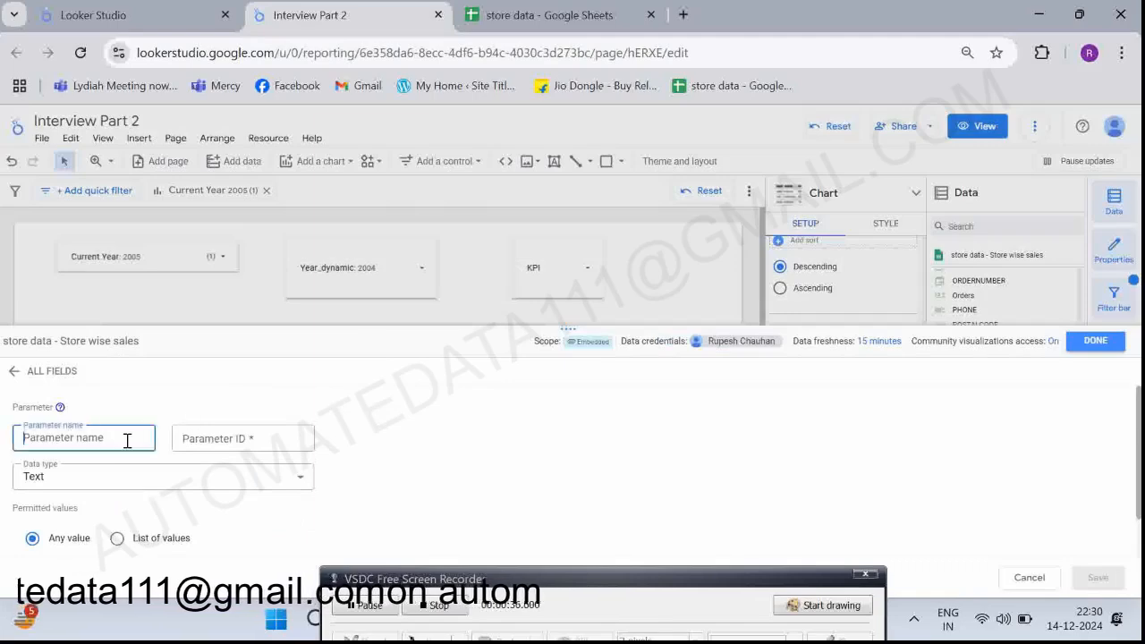
pyautogui.write('current_dyanmic')
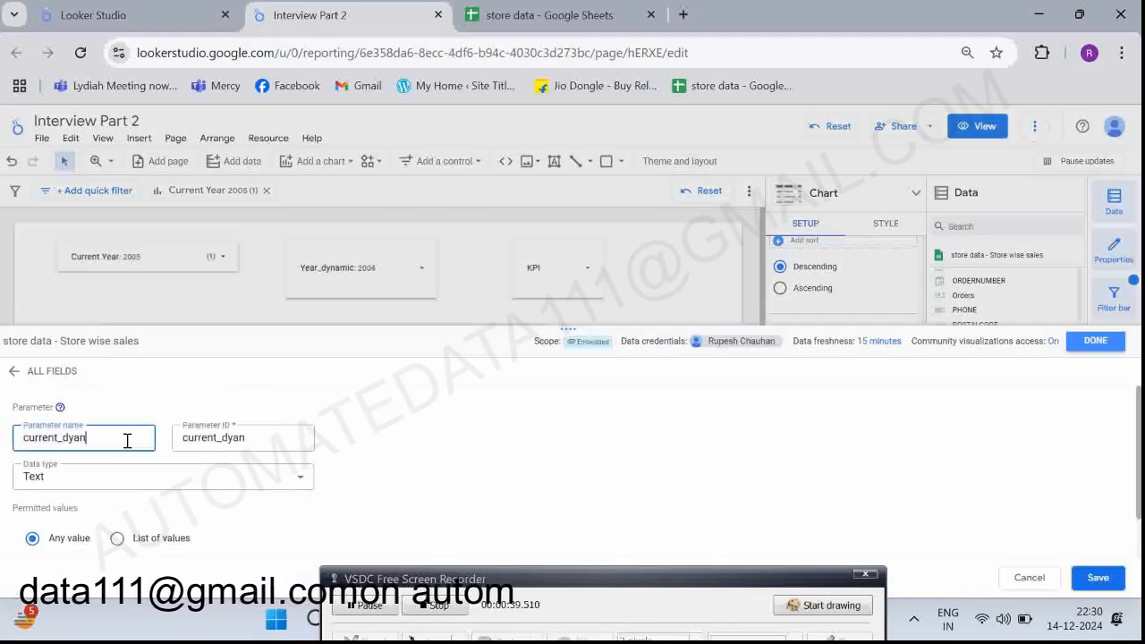
pyautogui.press('BackSpace')
pyautogui.press('BackSpace')
pyautogui.press('BackSpace')
pyautogui.press('BackSpace')
pyautogui.write('nmic')
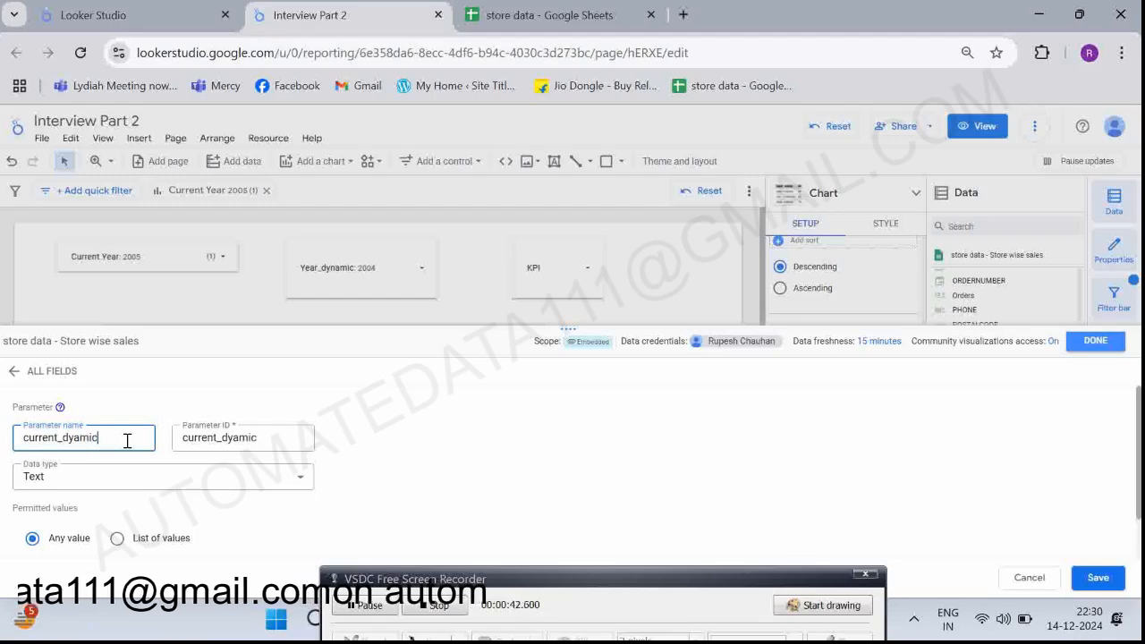
pyautogui.press('BackSpace')
pyautogui.press('BackSpace')
pyautogui.press('BackSpace')
pyautogui.press('BackSpace')
pyautogui.press('BackSpace')
pyautogui.press('BackSpace')
pyautogui.press('BackSpace')
pyautogui.write('year_parm')
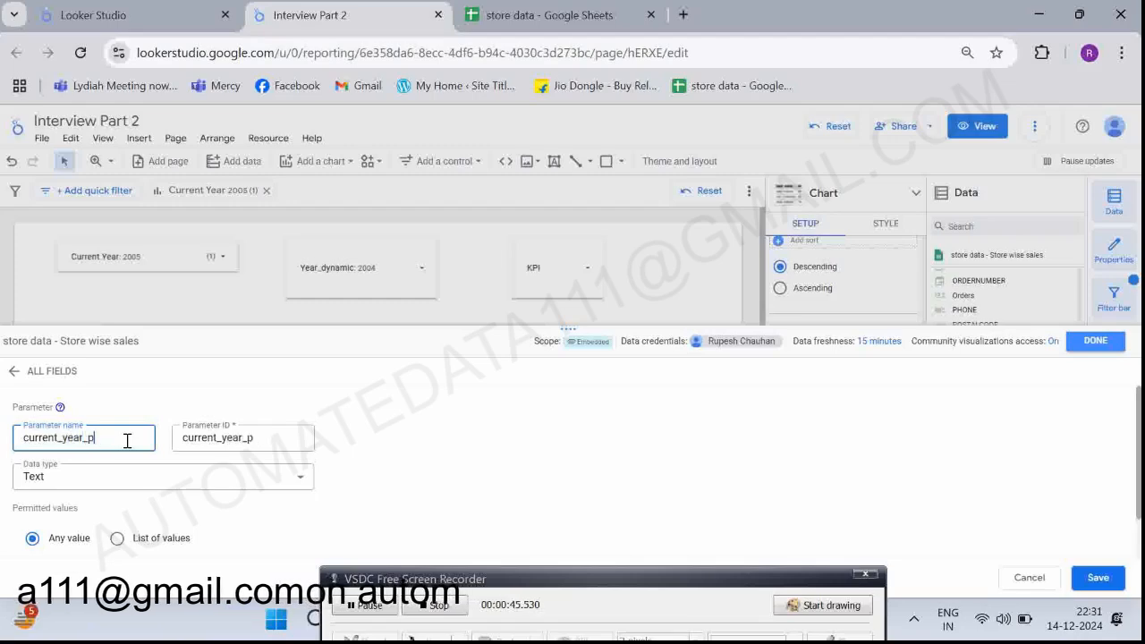
# Set the parameter's data type to Number (whole) and permit a list of values with three rows.
pyautogui.click(80, 478)
pyautogui.click(44, 386)
pyautogui.scroll(-1, 80, 460)
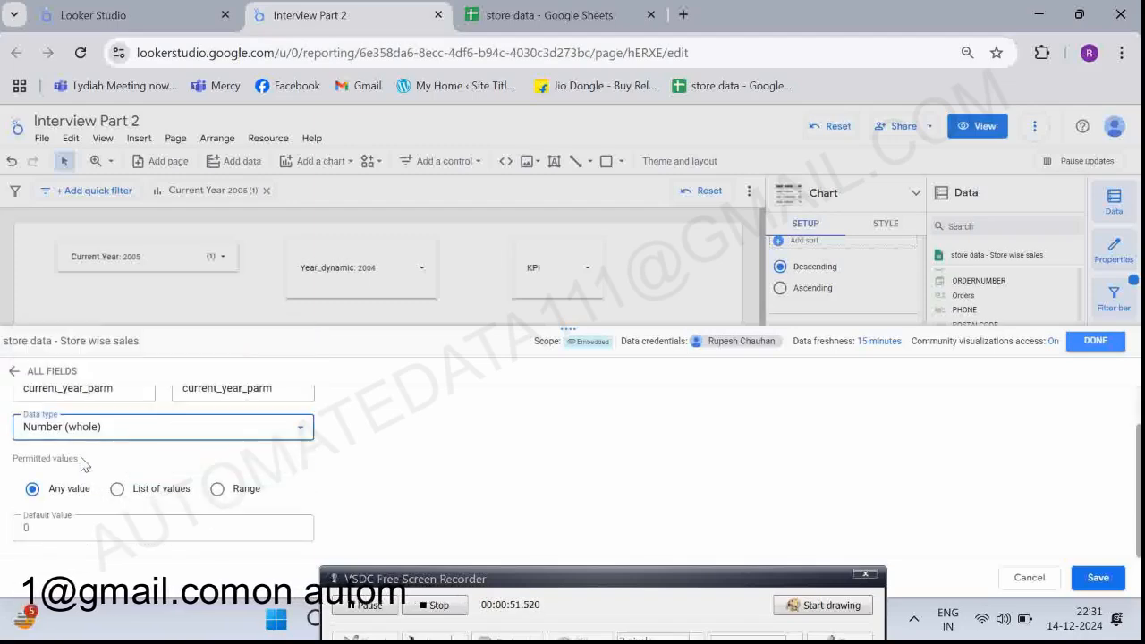
pyautogui.click(115, 485)
pyautogui.scroll(-2, 80, 537)
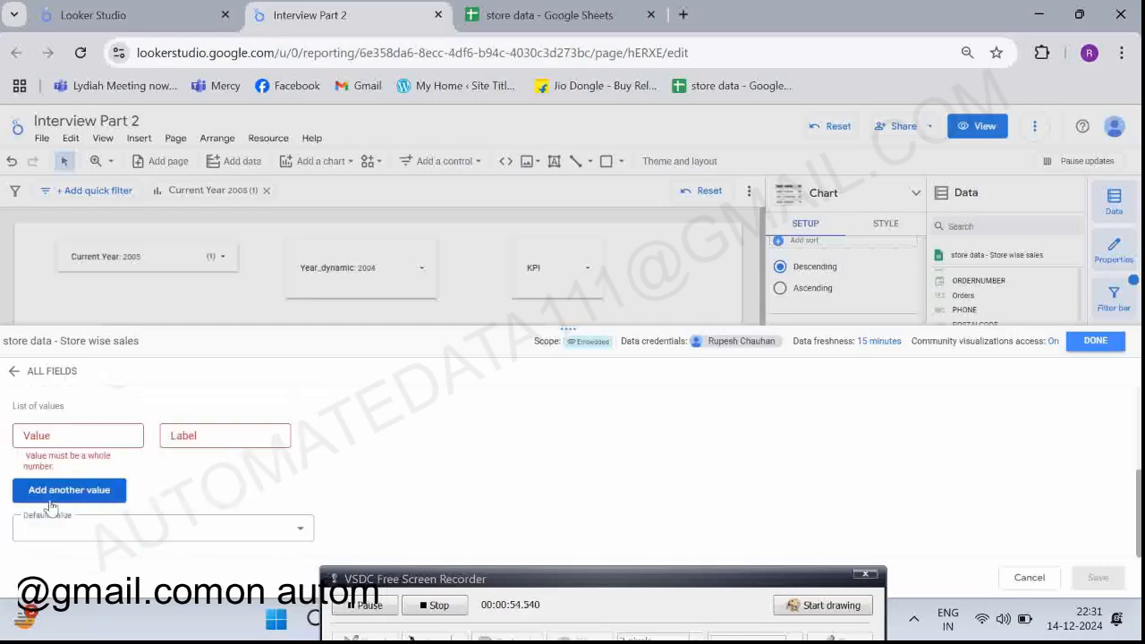
pyautogui.click(49, 494)
pyautogui.click(43, 521)
# Enter 2003 as the first permitted value of the parameter.
pyautogui.click(51, 436)
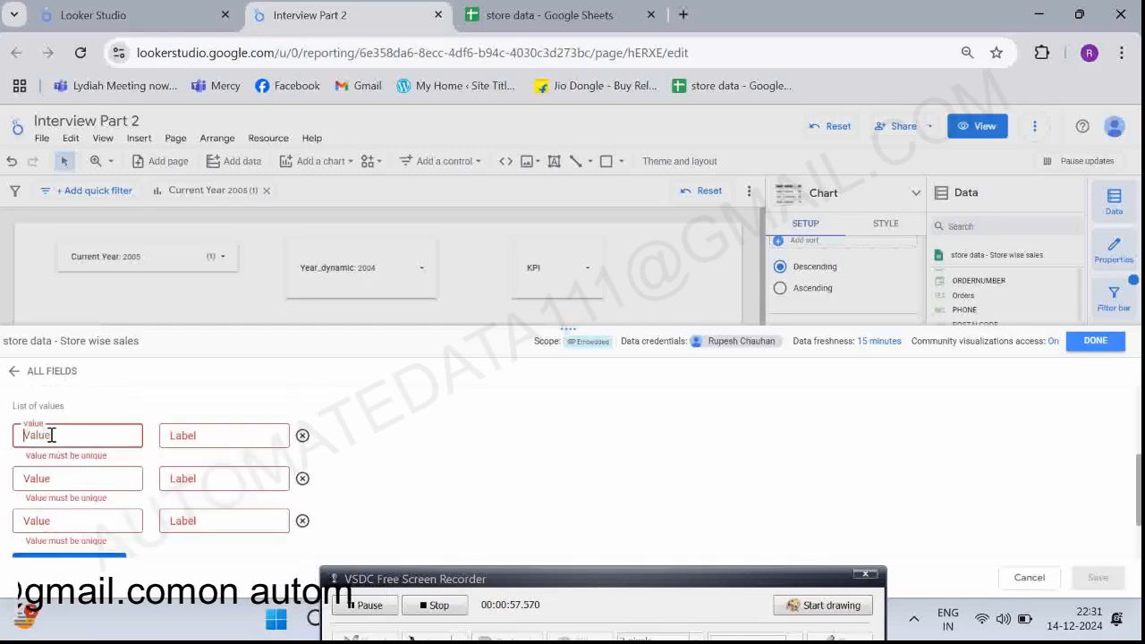
pyautogui.write('2-3')
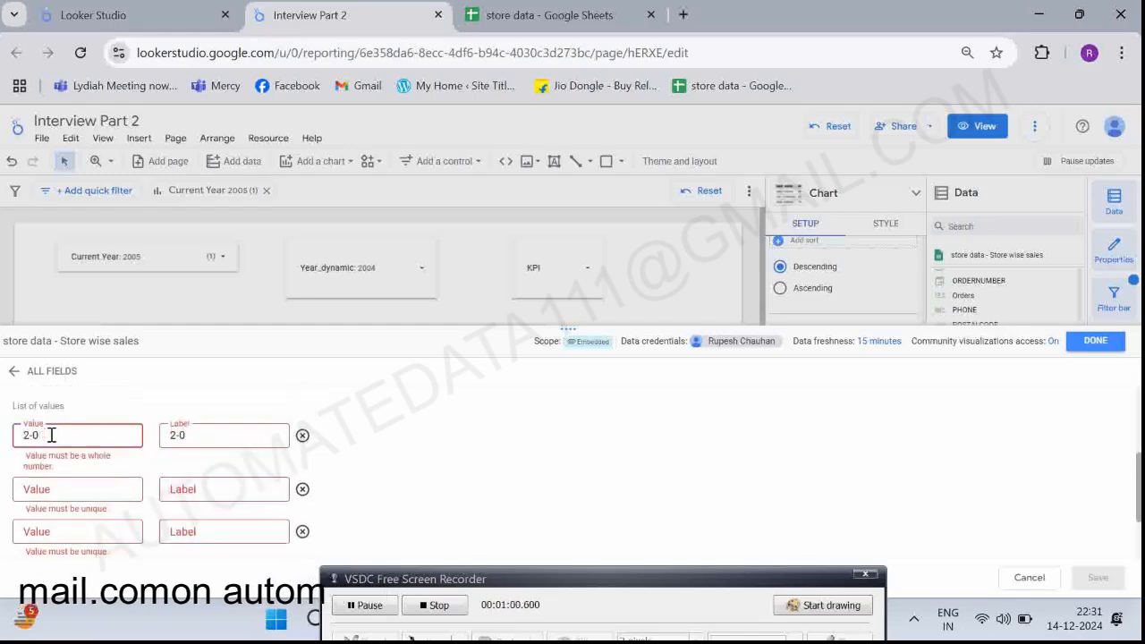
pyautogui.press('BackSpace')
pyautogui.write('003')
# Copy the first permitted value, 2003, into the second and third value rows of the parameter.
pyautogui.hotkey('ctrl', 'a')
pyautogui.hotkey('ctrl', 'c')
pyautogui.press('Tab')
pyautogui.press('Tab')
pyautogui.press('Tab')
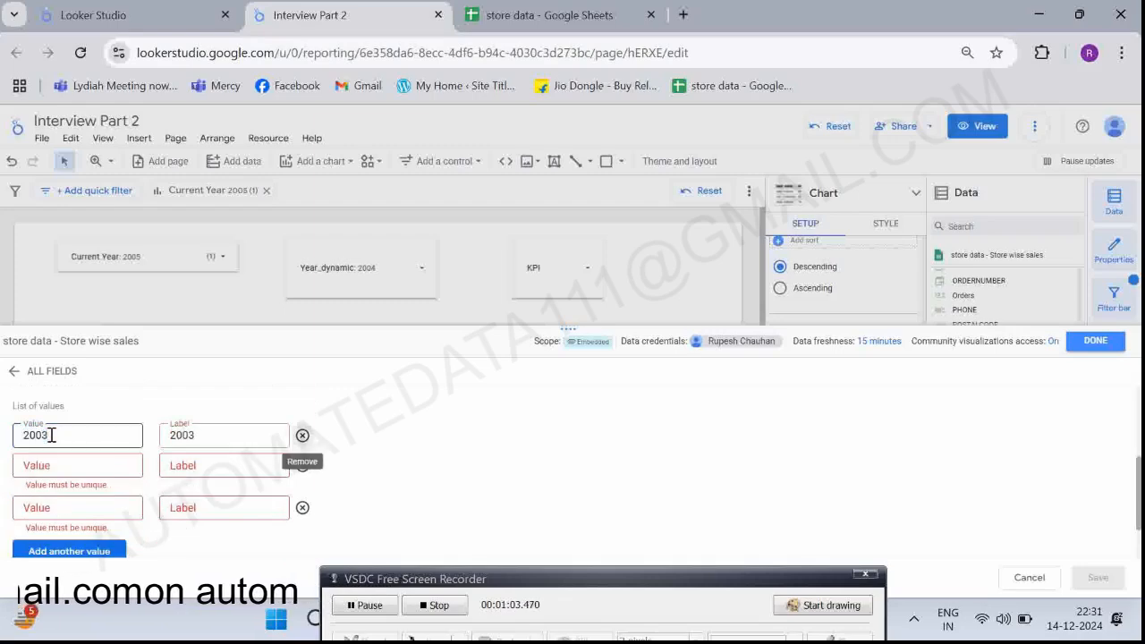
pyautogui.hotkey('ctrl', 'v')
pyautogui.press('Tab')
pyautogui.press('Tab')
pyautogui.press('Tab')
pyautogui.hotkey('ctrl', 'v')
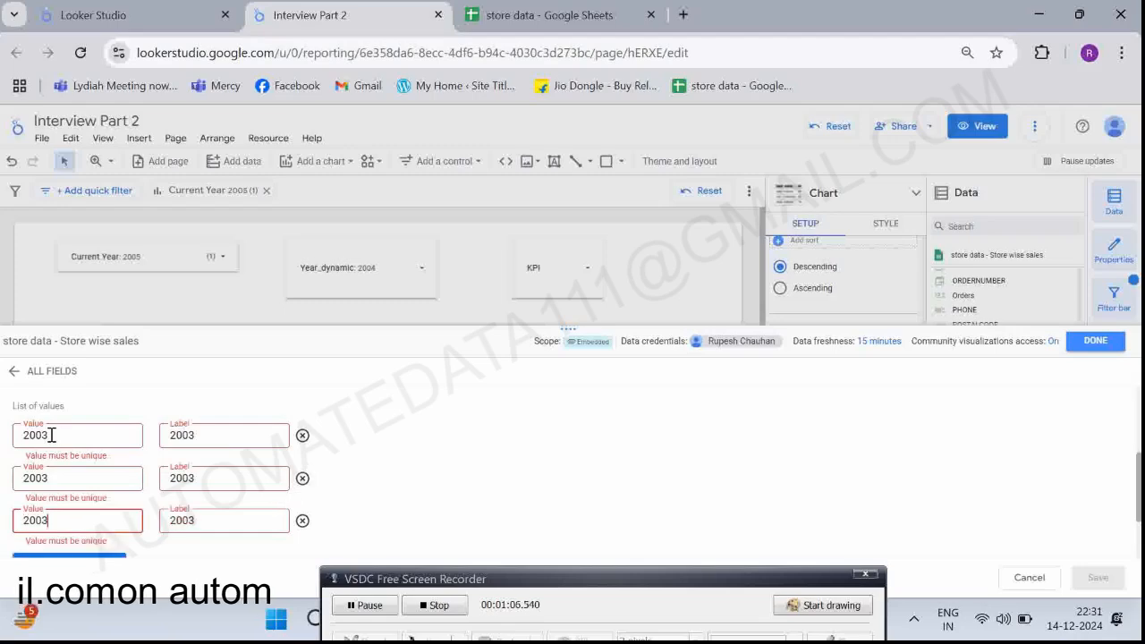
# Change the second permitted value to 2004 and the third to 2005.
pyautogui.click(55, 476)
pyautogui.press('BackSpace')
pyautogui.write('4')
pyautogui.click(56, 506)
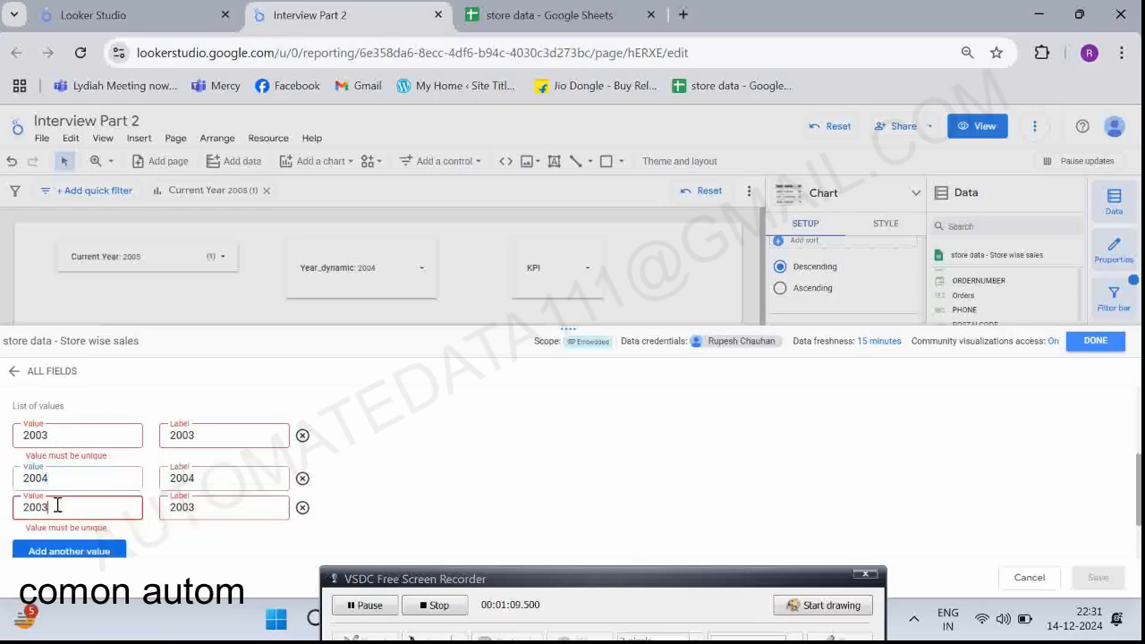
pyautogui.write('5')
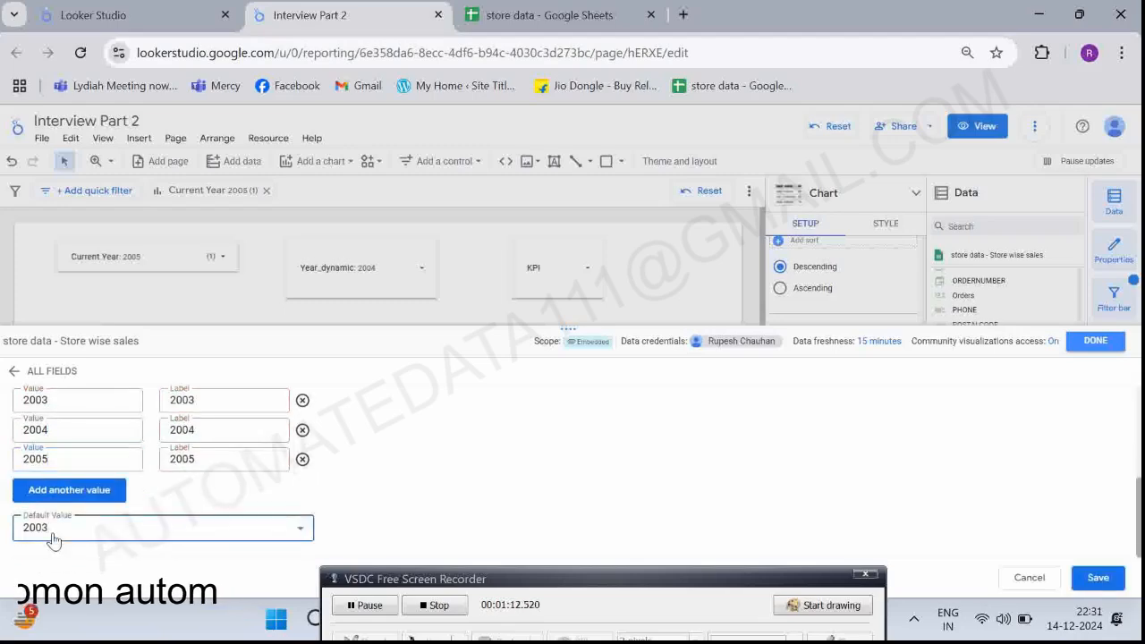
# Set the parameter's default value to 2005, save the parameter and close the data source editor.
pyautogui.click(51, 601)
pyautogui.click(41, 493)
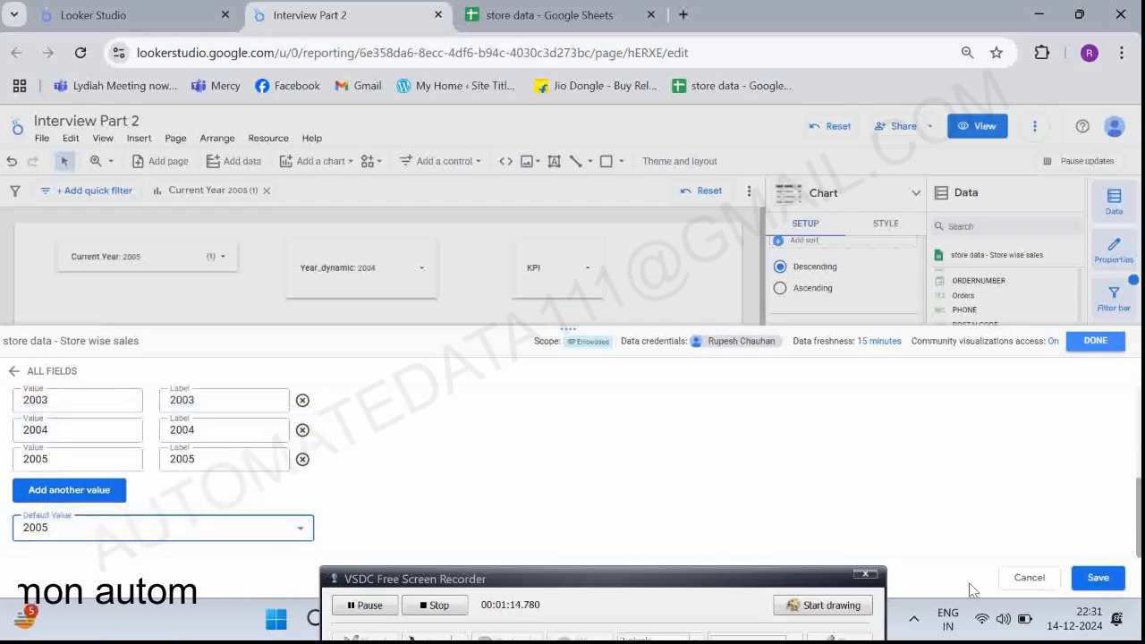
pyautogui.click(1100, 578)
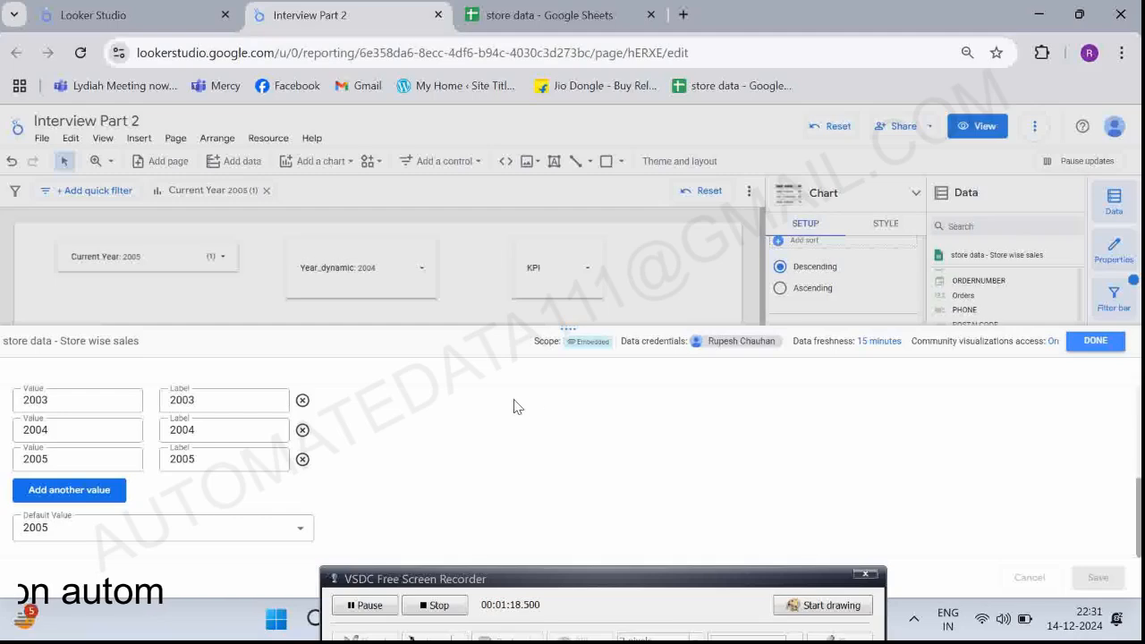
pyautogui.click(1078, 344)
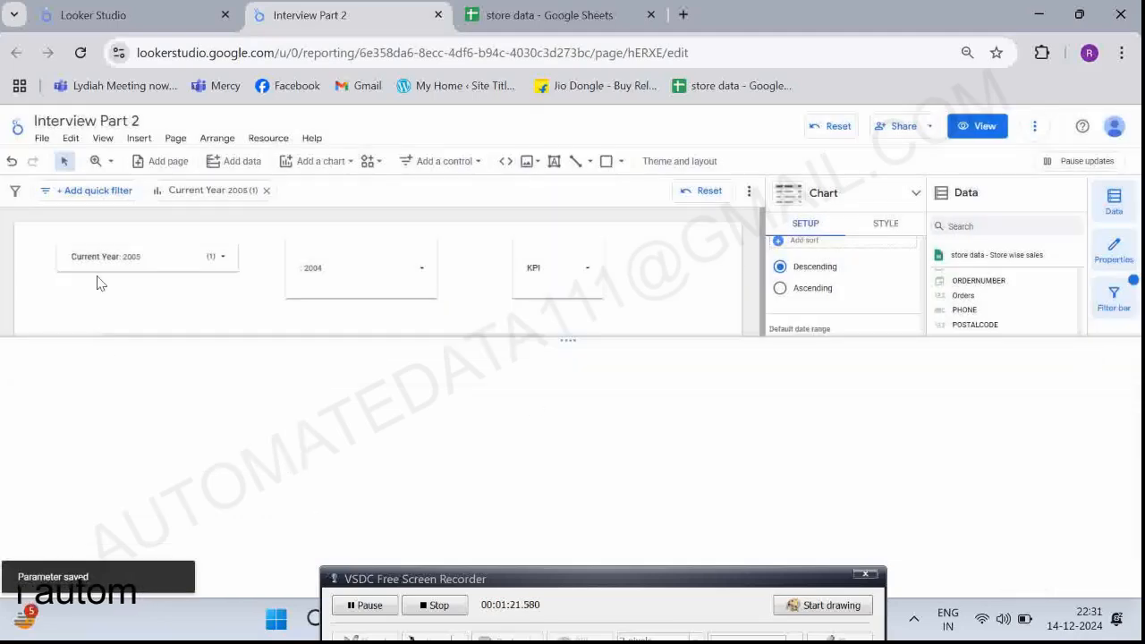
# Replace the Current Year drop-down's control field with the current_year_parm parameter.
pyautogui.click(145, 240)
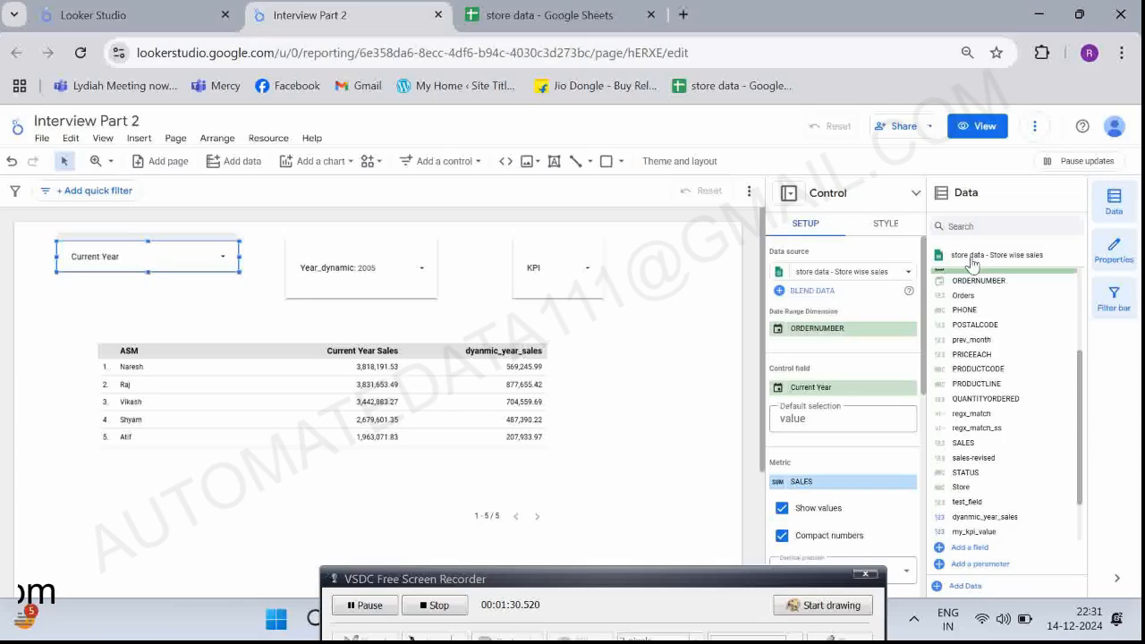
pyautogui.click(971, 226)
pyautogui.write('curre')
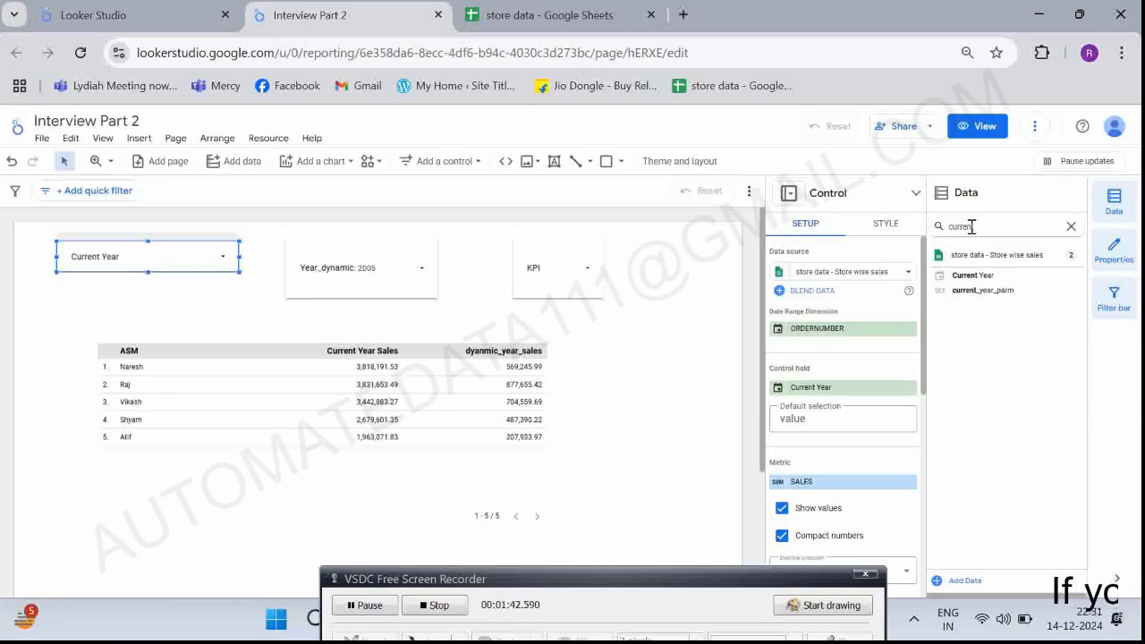
pyautogui.write('nt')
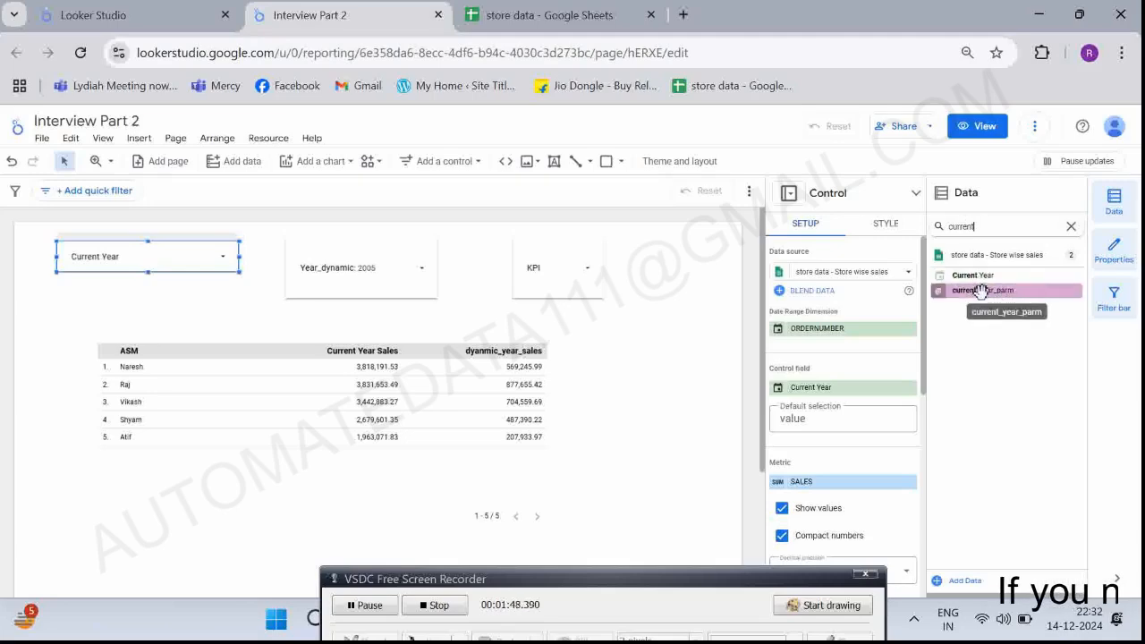
pyautogui.moveTo(988, 290); pyautogui.dragTo(857, 391)
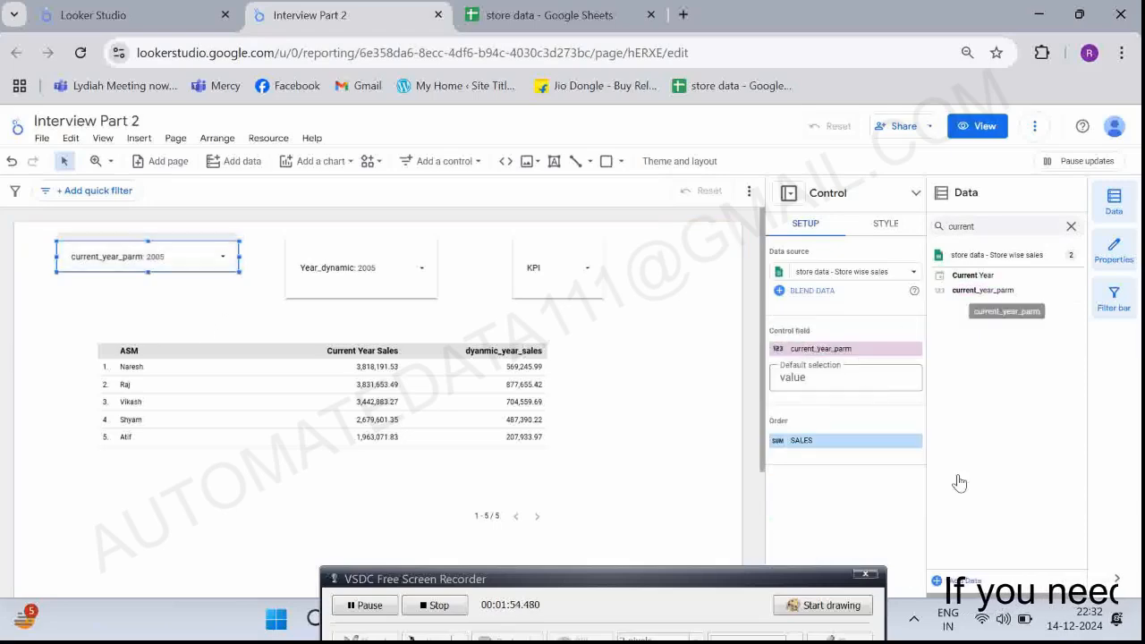
# Find the dyanmic_year_sales field, copy its formula, close the editor and clear the field search.
pyautogui.click(999, 229)
pyautogui.doubleClick(999, 229)
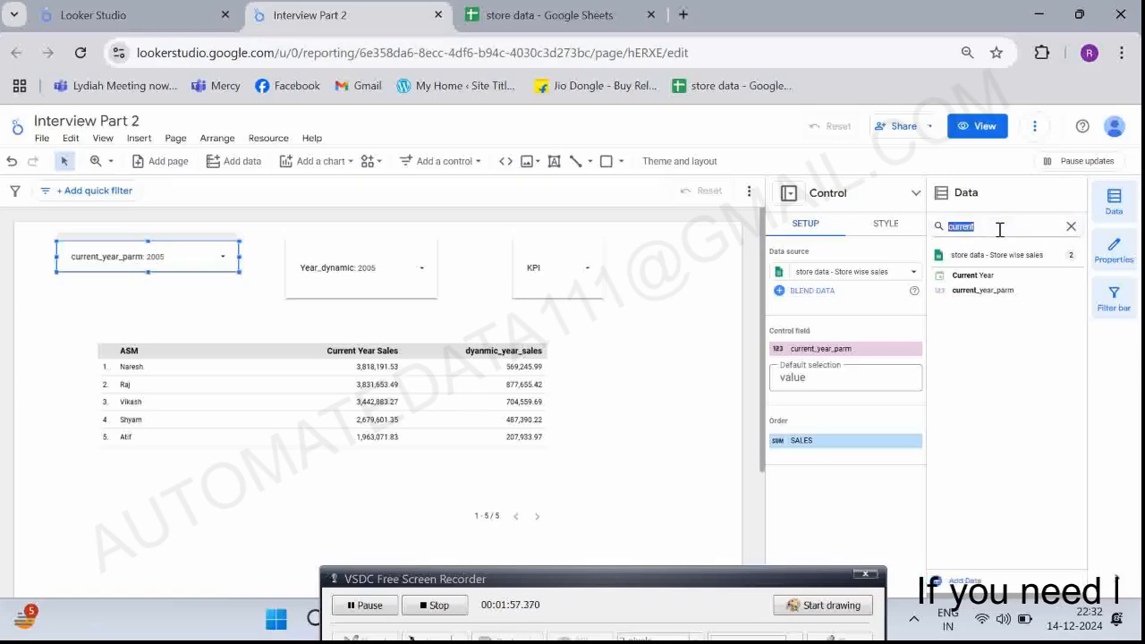
pyautogui.press('BackSpace')
pyautogui.write('dyam')
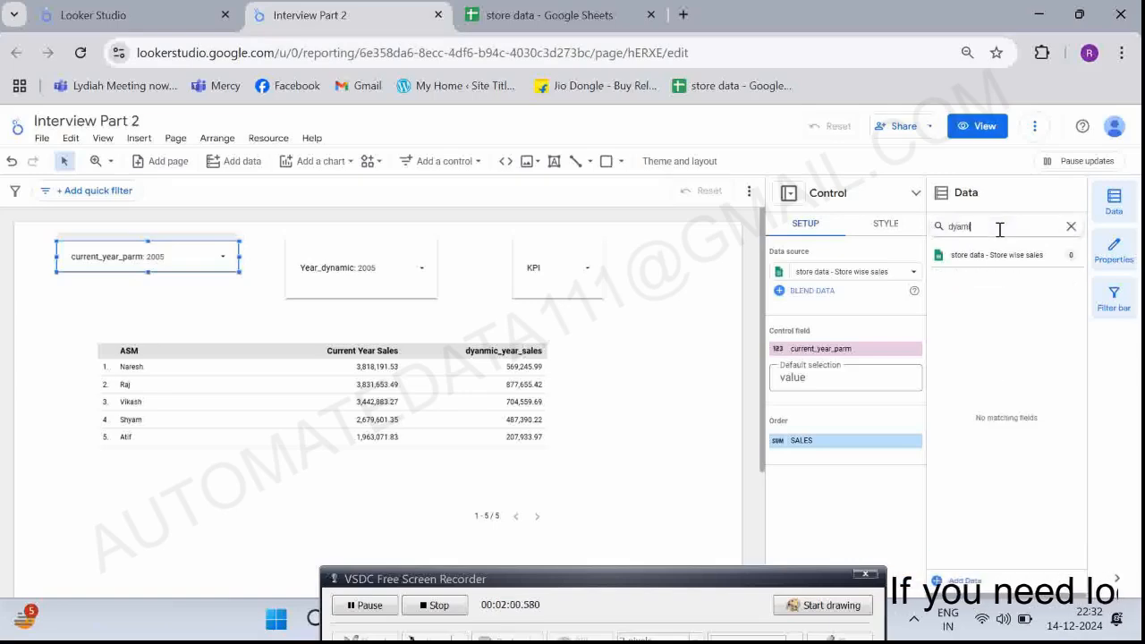
pyautogui.press('BackSpace')
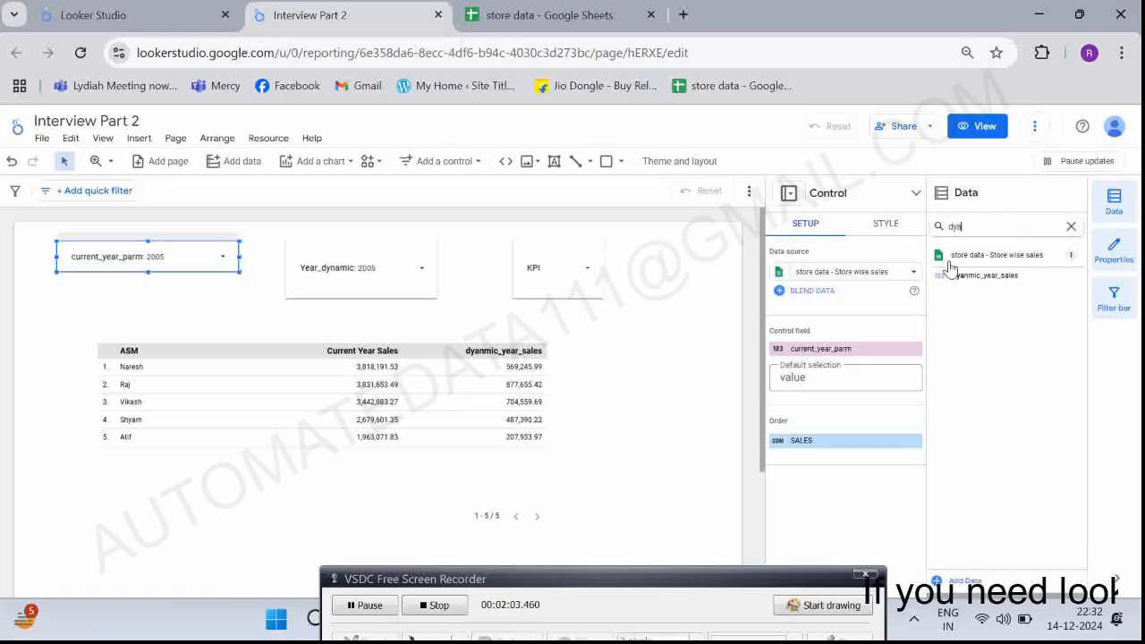
pyautogui.click(946, 275)
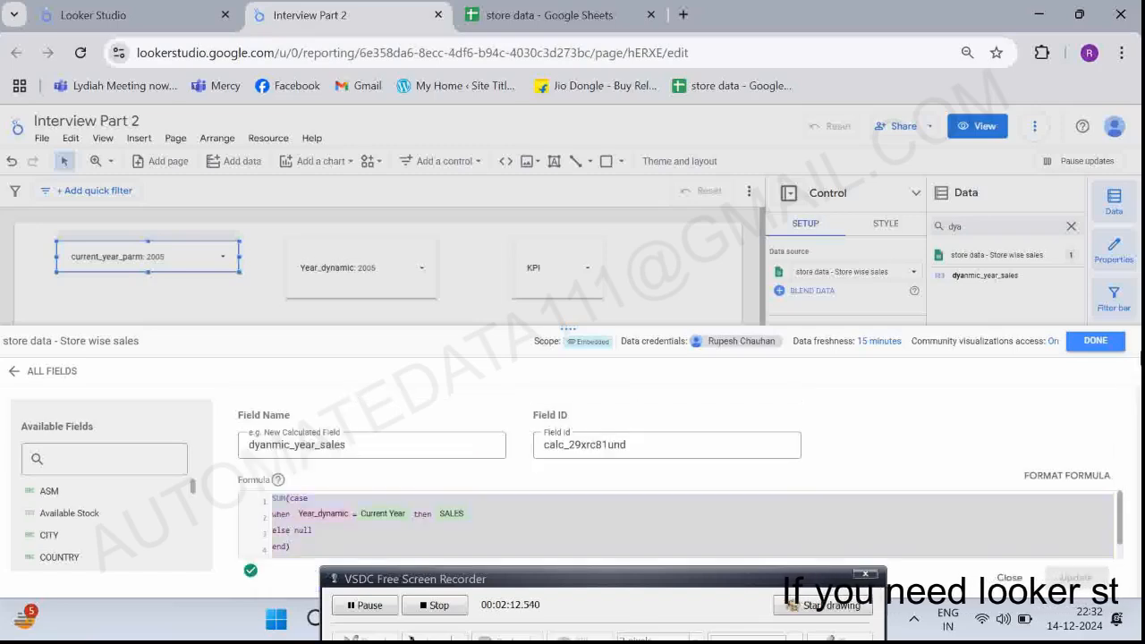
pyautogui.click(1095, 340)
pyautogui.click(1070, 227)
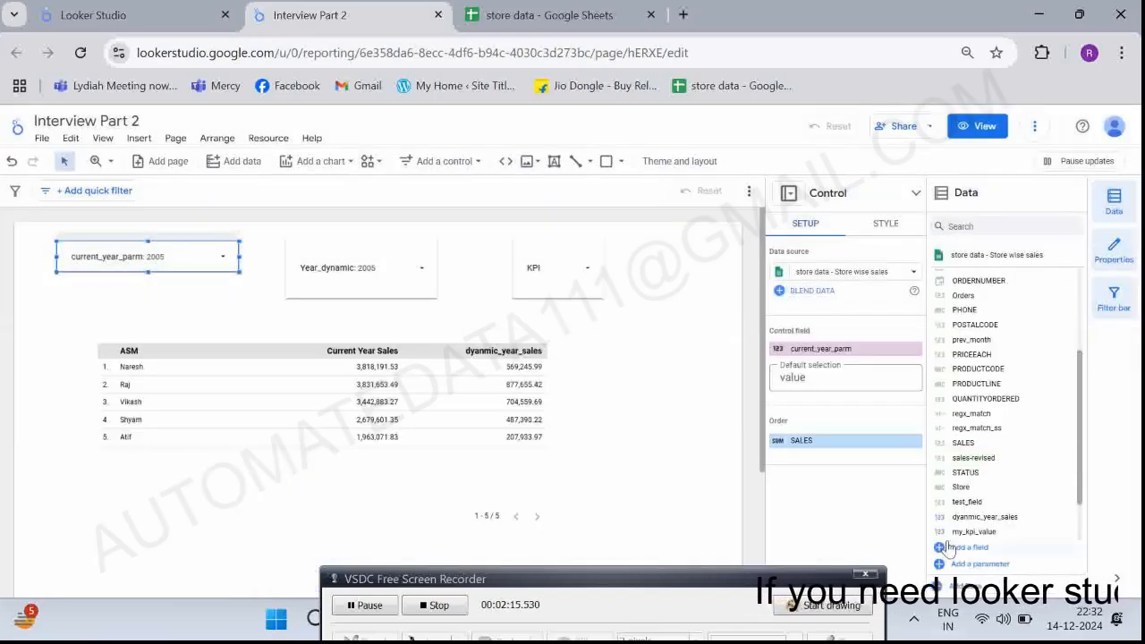
# Create a calculated field named current_year_sales and paste the copied case formula into it.
pyautogui.click(947, 547)
pyautogui.click(952, 453)
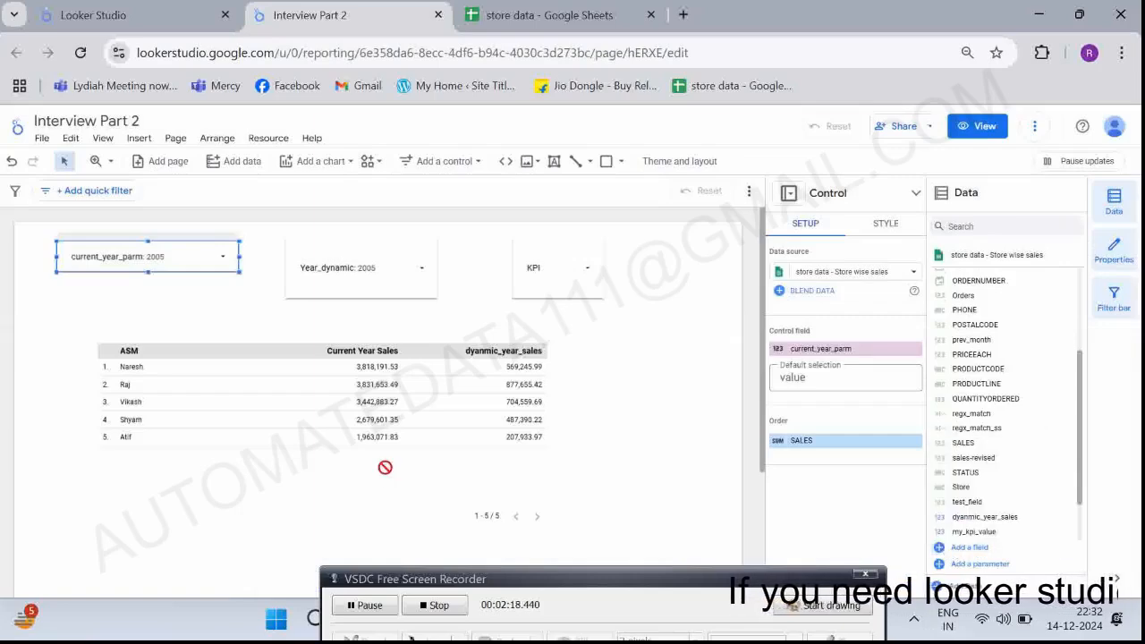
pyautogui.click(306, 451)
pyautogui.write('cu')
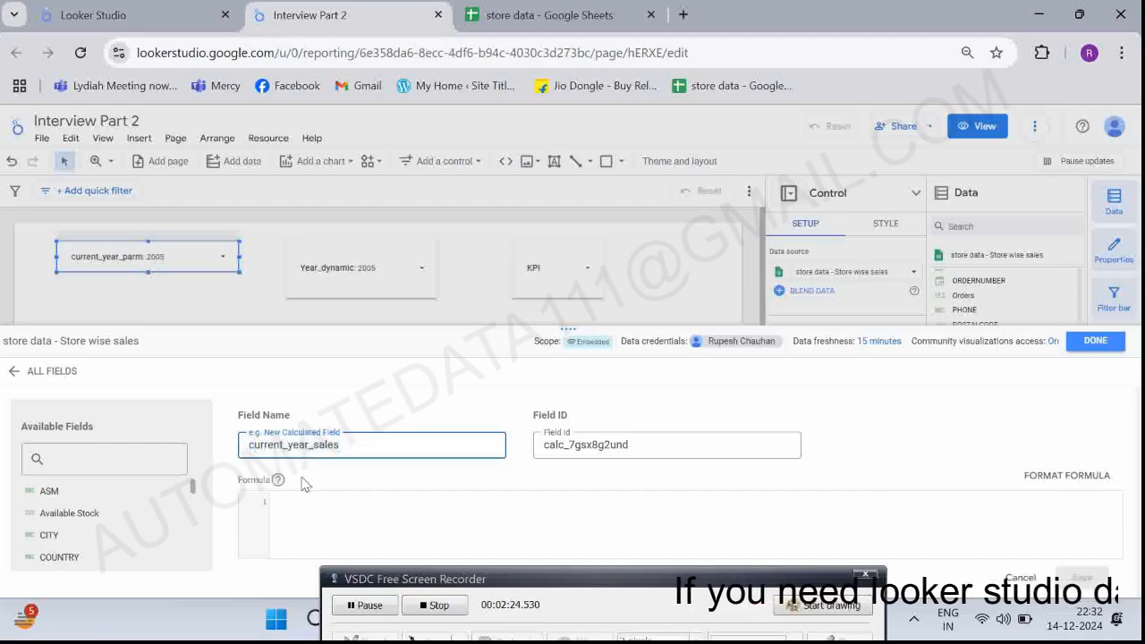
pyautogui.write('rrent_year_sales')
pyautogui.click(298, 492)
pyautogui.hotkey('ctrl', 'v')
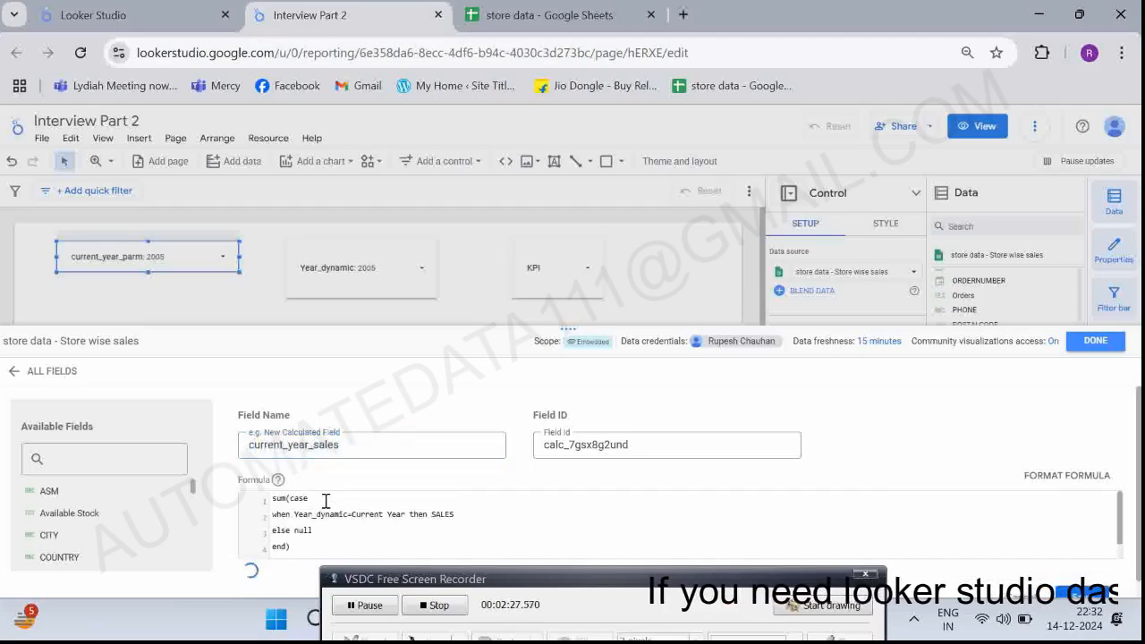
# Replace Year_dynamic with current_year_parm in the current_year_sales formula, save the field and close the editor.
pyautogui.doubleClick(339, 515)
pyautogui.write('curr')
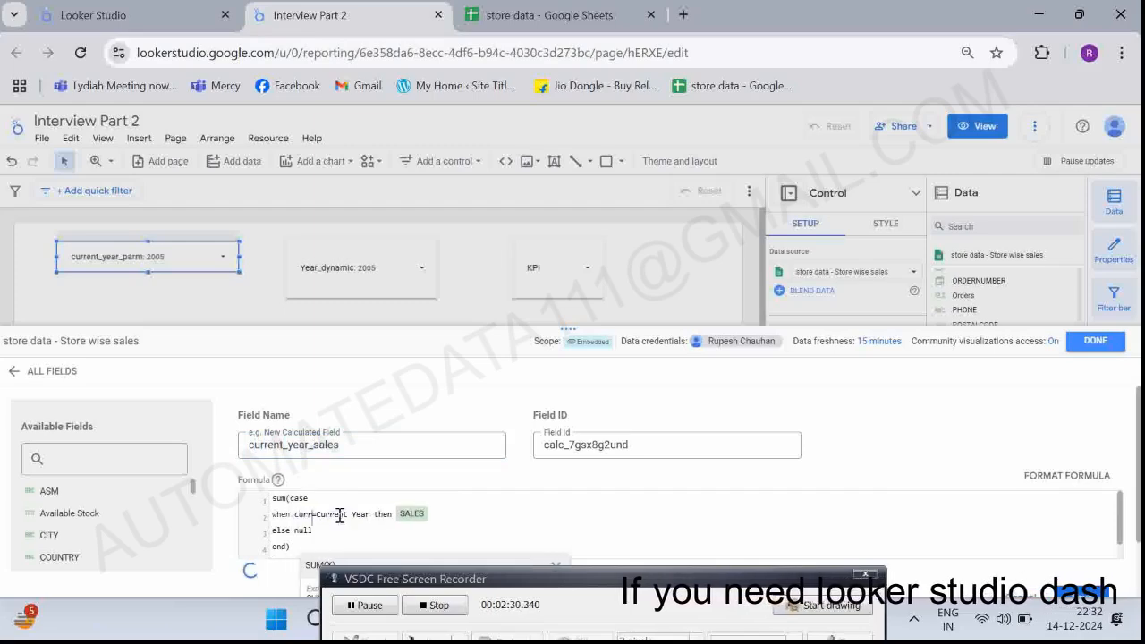
pyautogui.write('ent_year_par')
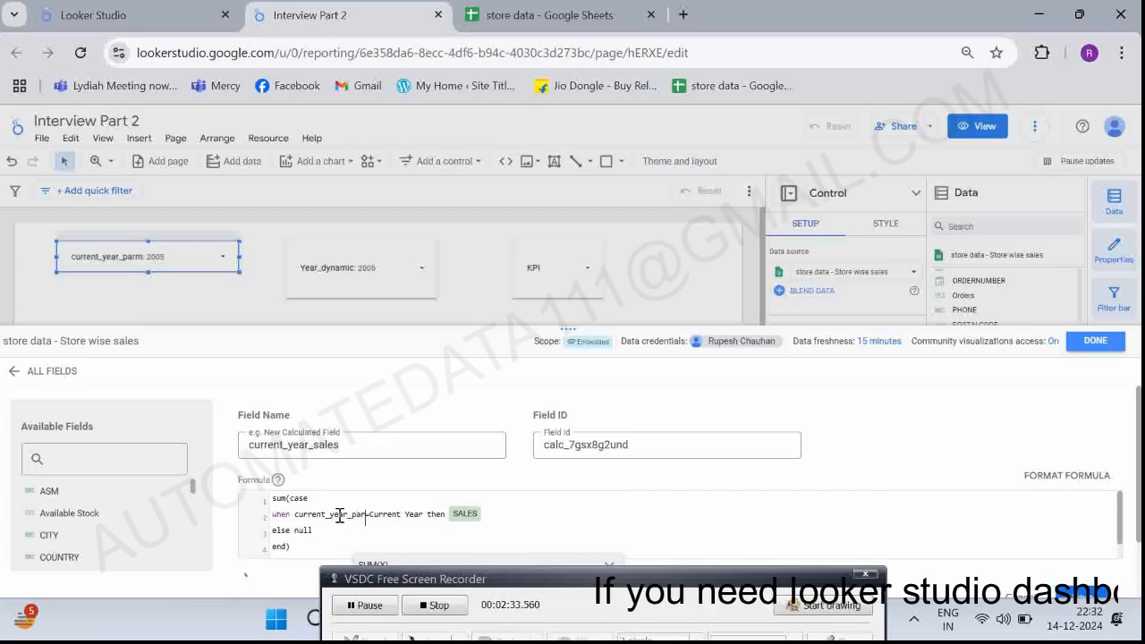
pyautogui.write('m')
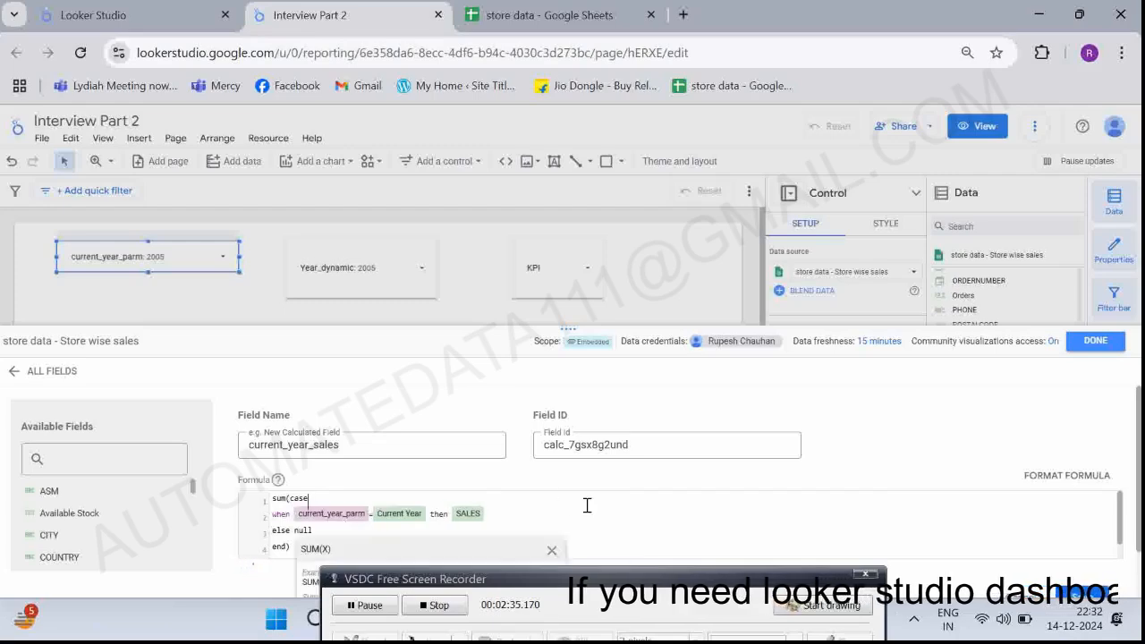
pyautogui.scroll(-1, 587, 505)
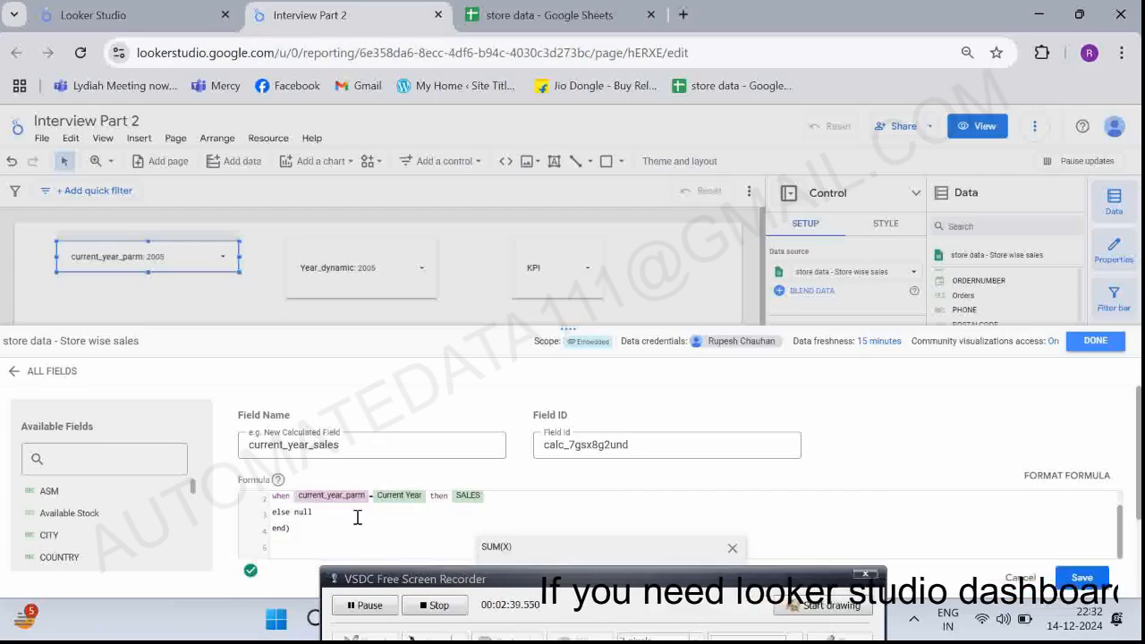
pyautogui.scroll(1, 357, 517)
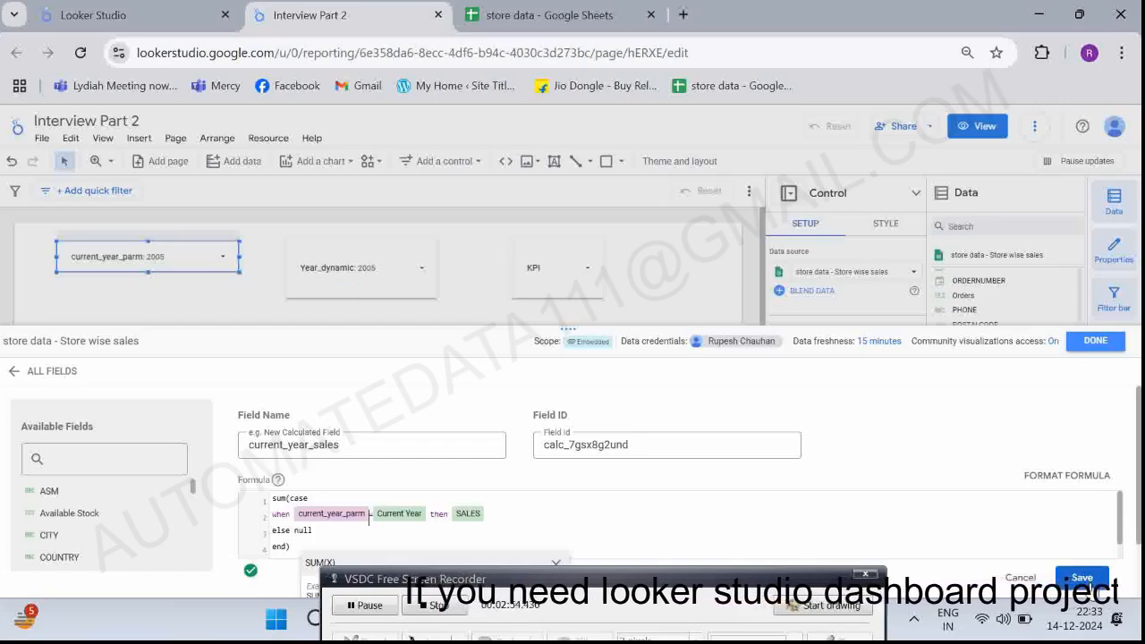
pyautogui.click(1081, 577)
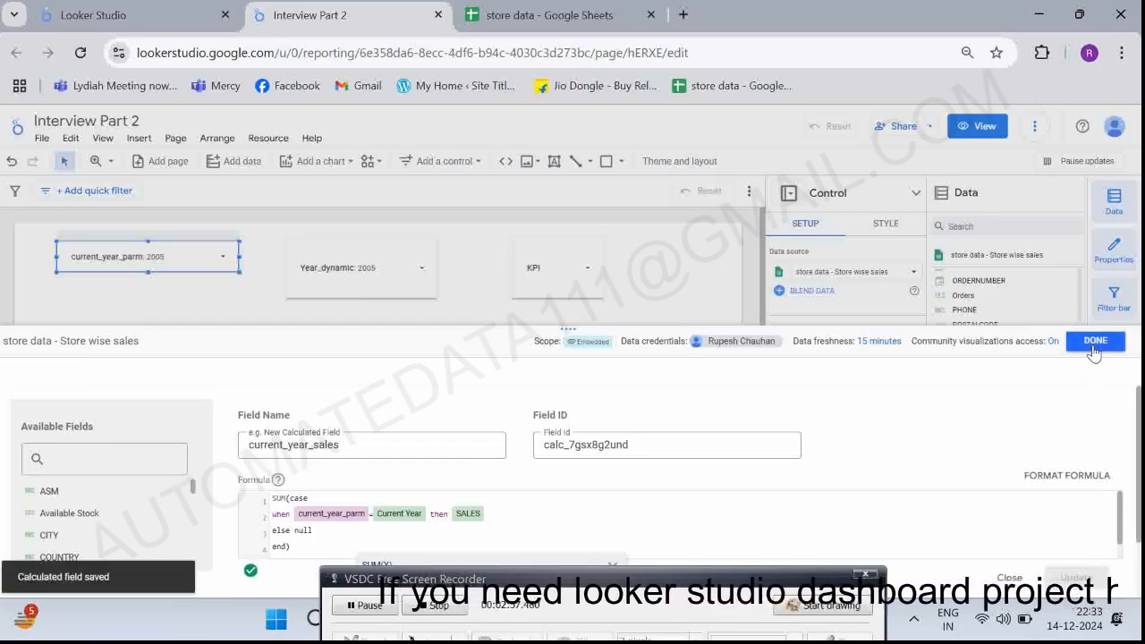
pyautogui.click(1093, 351)
# Replace the table's Current Year Sales metric with current_year_sales, placed before dyanmic_year_sales, and distribute the columns evenly.
pyautogui.click(465, 461)
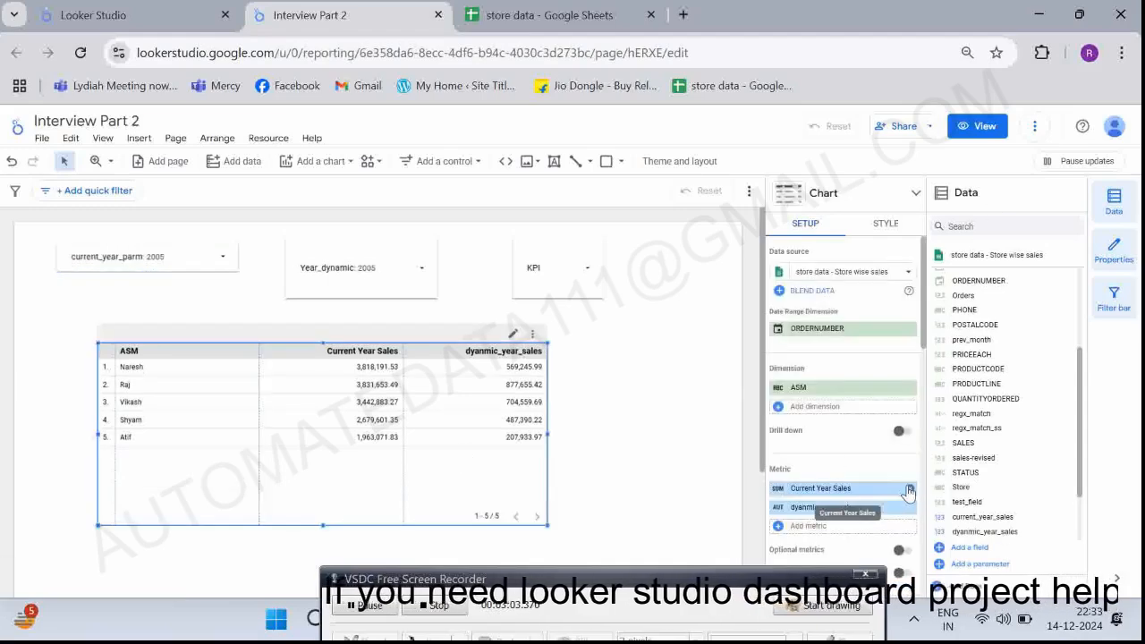
pyautogui.click(908, 489)
pyautogui.click(982, 226)
pyautogui.write('d')
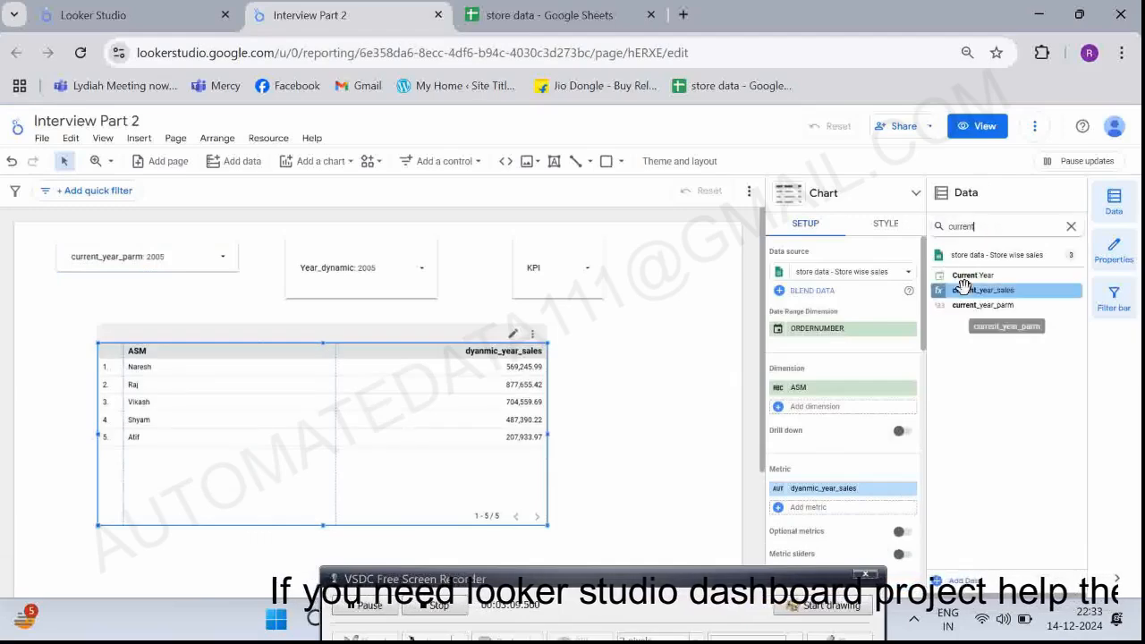
pyautogui.moveTo(964, 288); pyautogui.dragTo(838, 501)
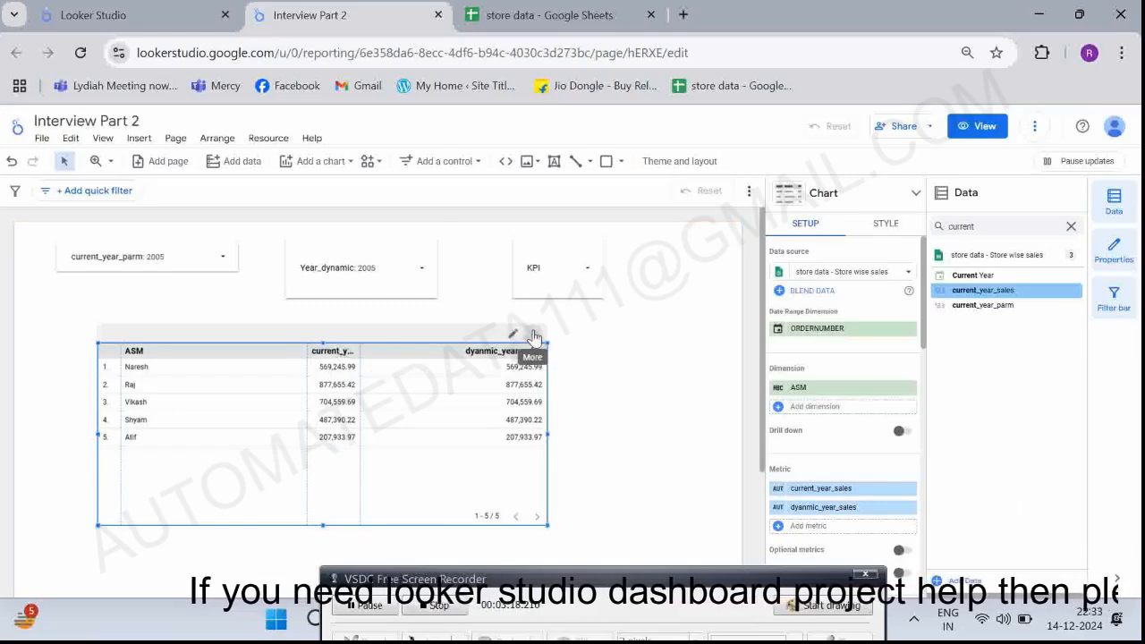
pyautogui.rightClick(535, 358)
pyautogui.moveTo(581, 428)
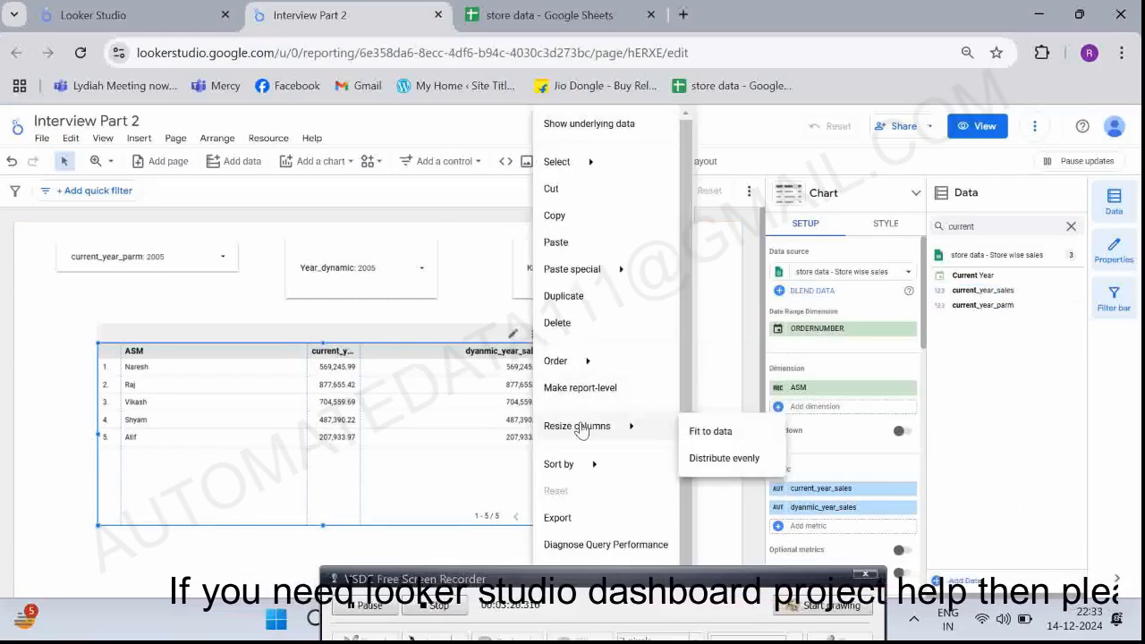
pyautogui.click(714, 459)
# Filter the report to Sales with the KPI drop-down control.
pyautogui.click(548, 273)
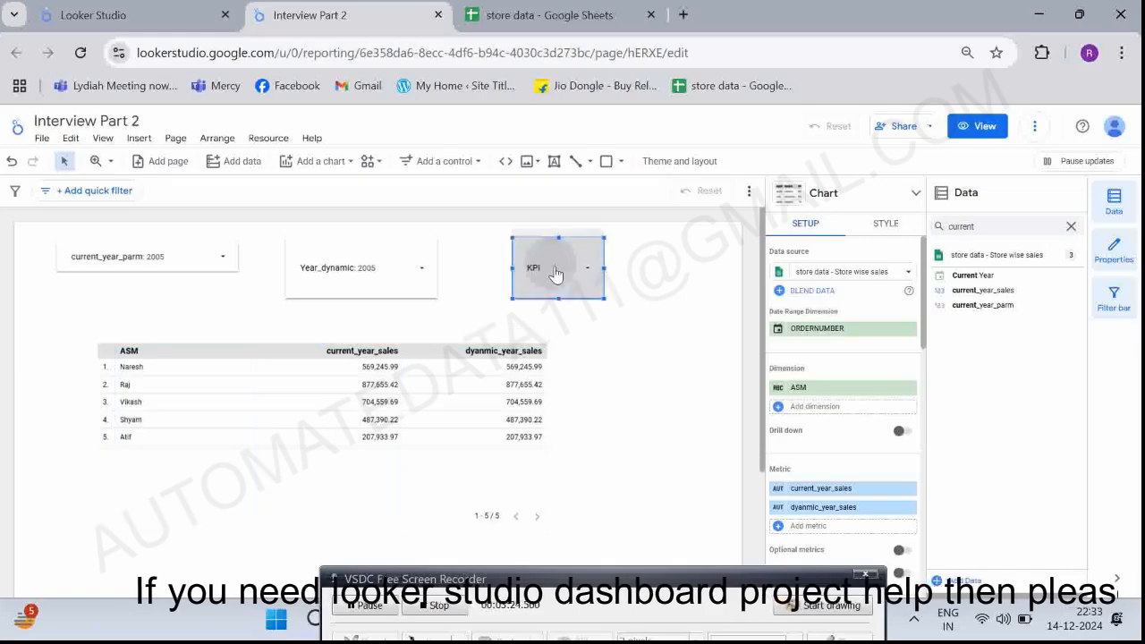
pyautogui.click(533, 248)
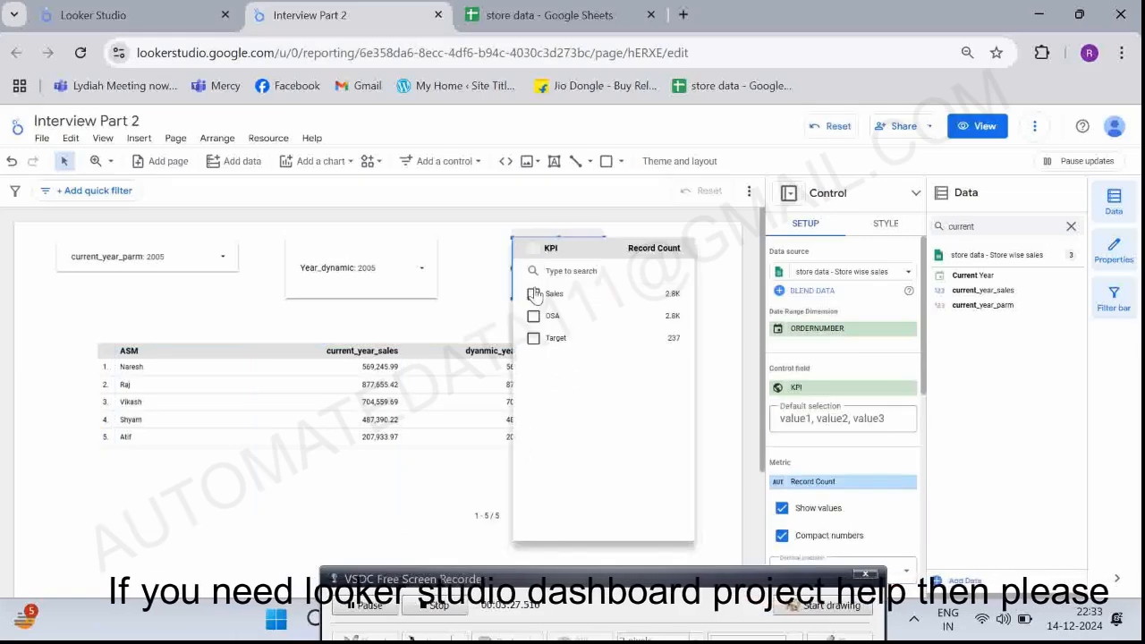
pyautogui.click(533, 293)
pyautogui.click(405, 270)
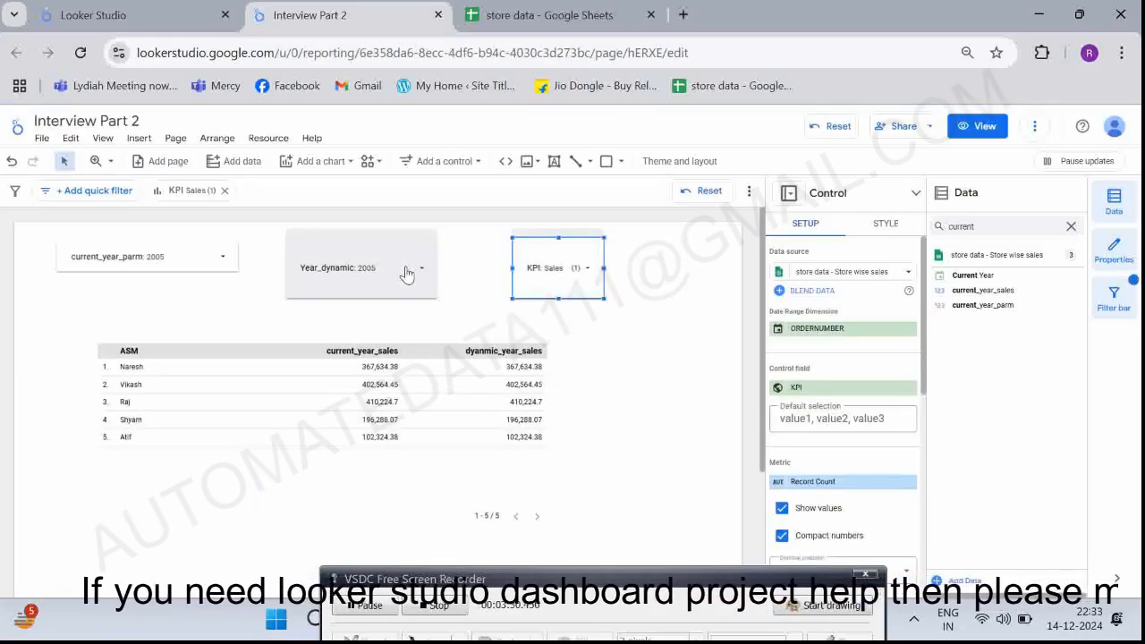
# Set the Year_dynamic drop-down control to 2004.
pyautogui.click(405, 269)
pyautogui.click(326, 318)
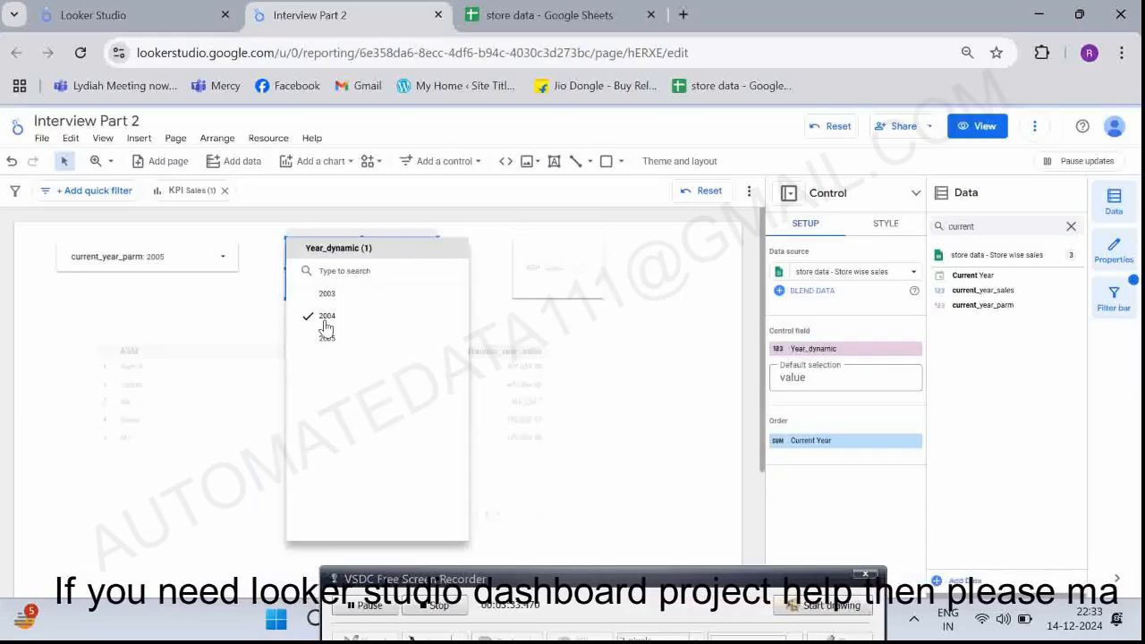
pyautogui.click(498, 479)
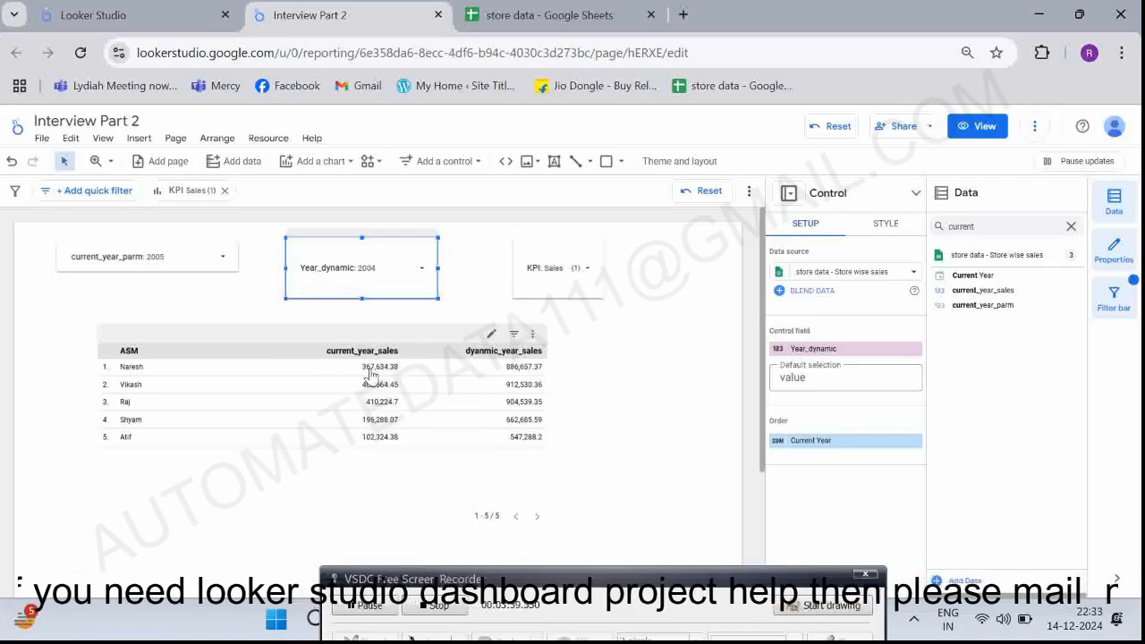
# Set the Year_dynamic drop-down control to 2003.
pyautogui.click(376, 275)
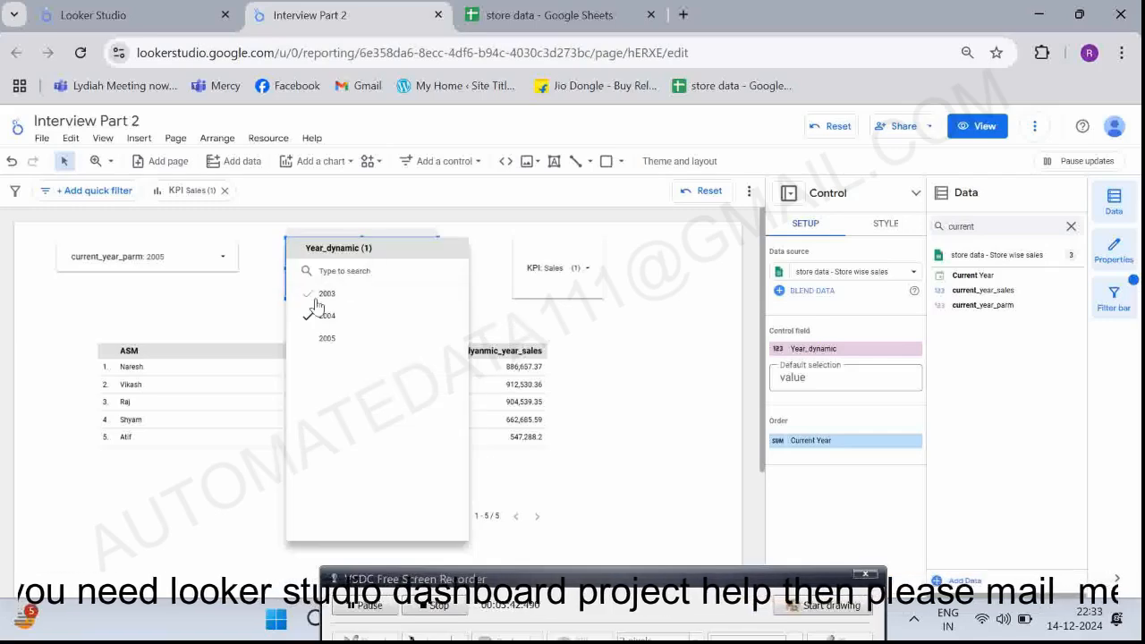
pyautogui.click(511, 480)
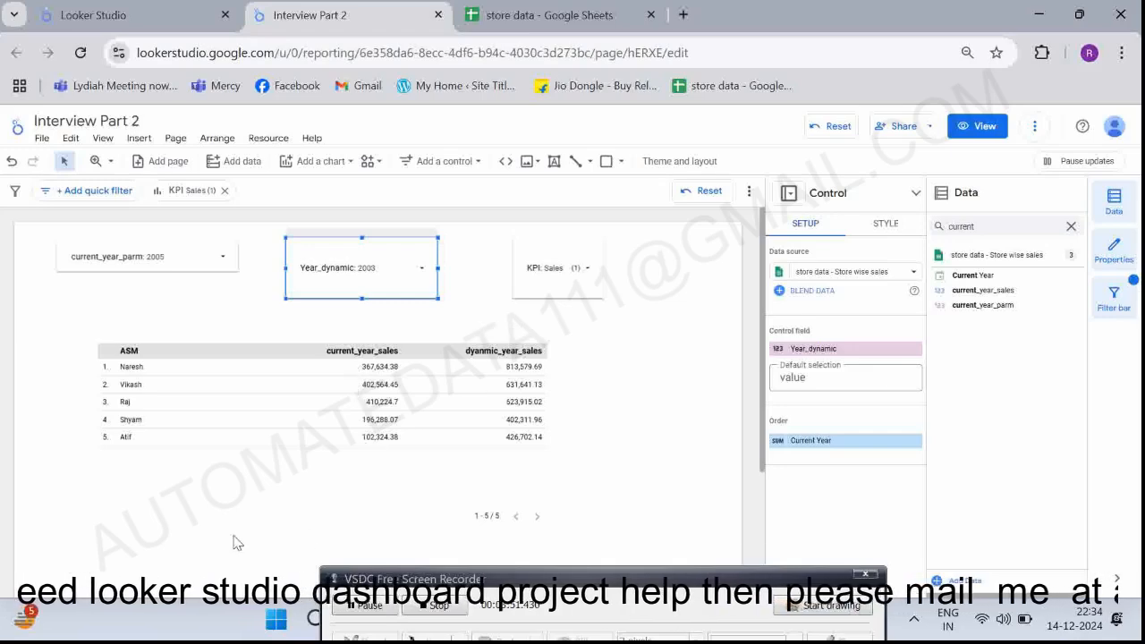
# Switch to LS - Interview Question.docx in Word and read question 7 on calculating previous month sales.
pyautogui.hotkey('alt', 'Tab')
pyautogui.hotkey('alt', 'Tab')
pyautogui.hotkey('alt', 'Tab')
pyautogui.hotkey('alt', 'Tab')
pyautogui.hotkey('alt', 'shift', 'Tab')
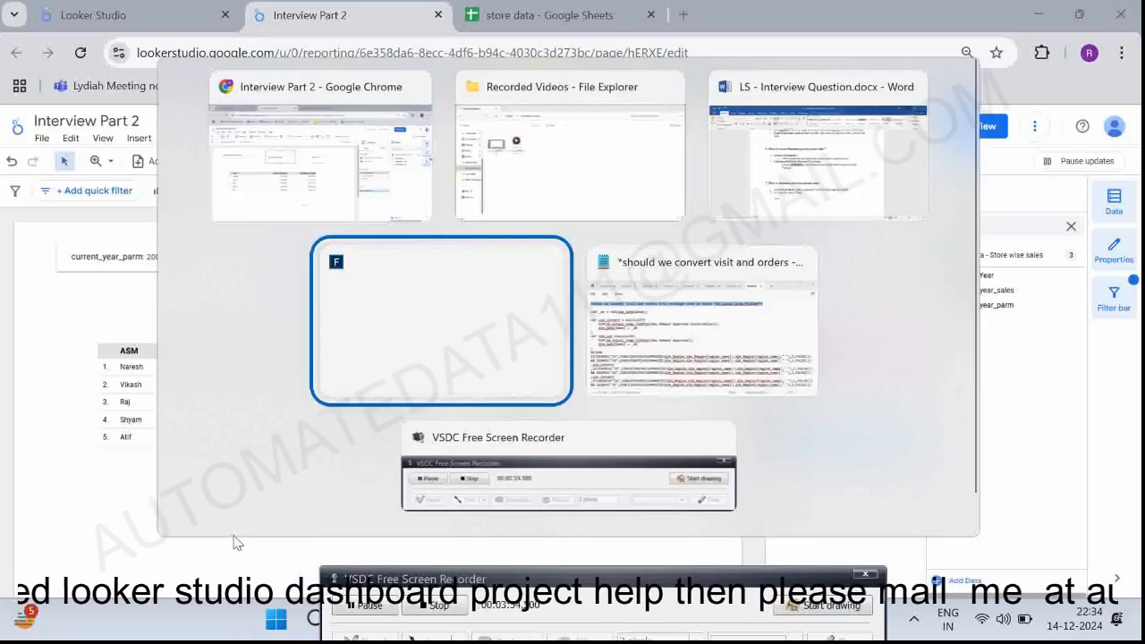
pyautogui.hotkey('alt', 'shift', 'Tab')
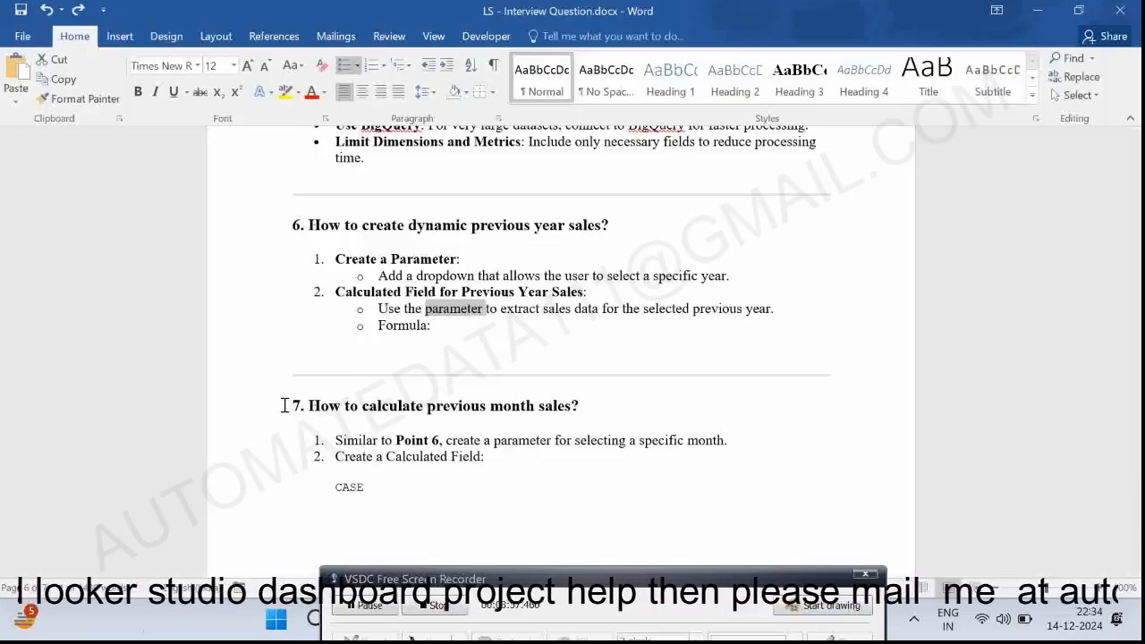
pyautogui.click(280, 405)
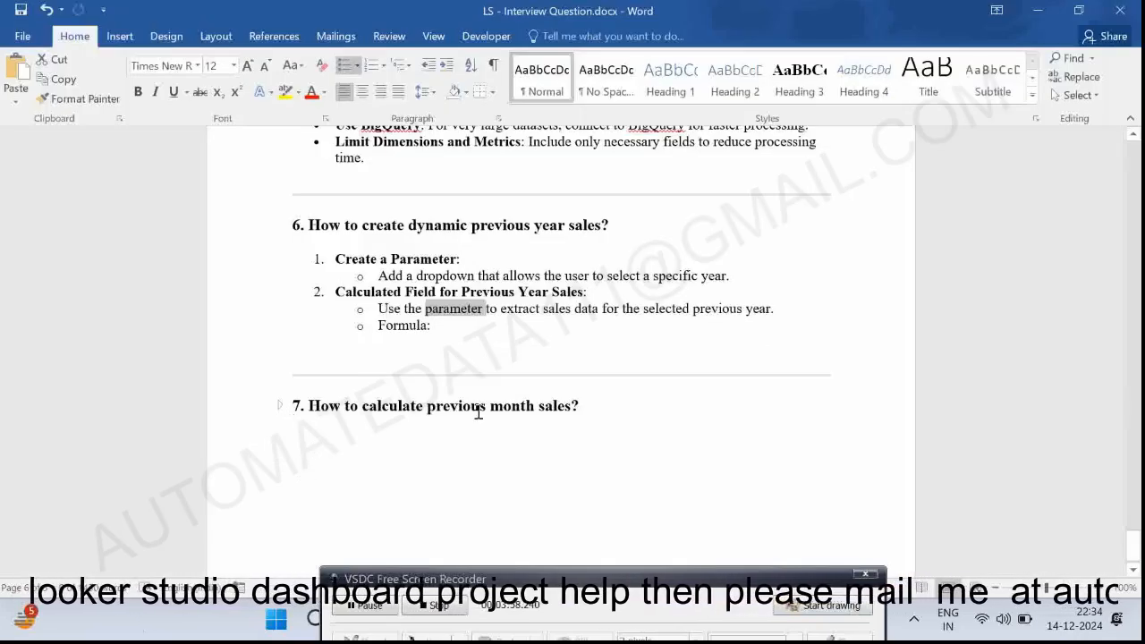
pyautogui.click(279, 405)
pyautogui.scroll(-1, 356, 430)
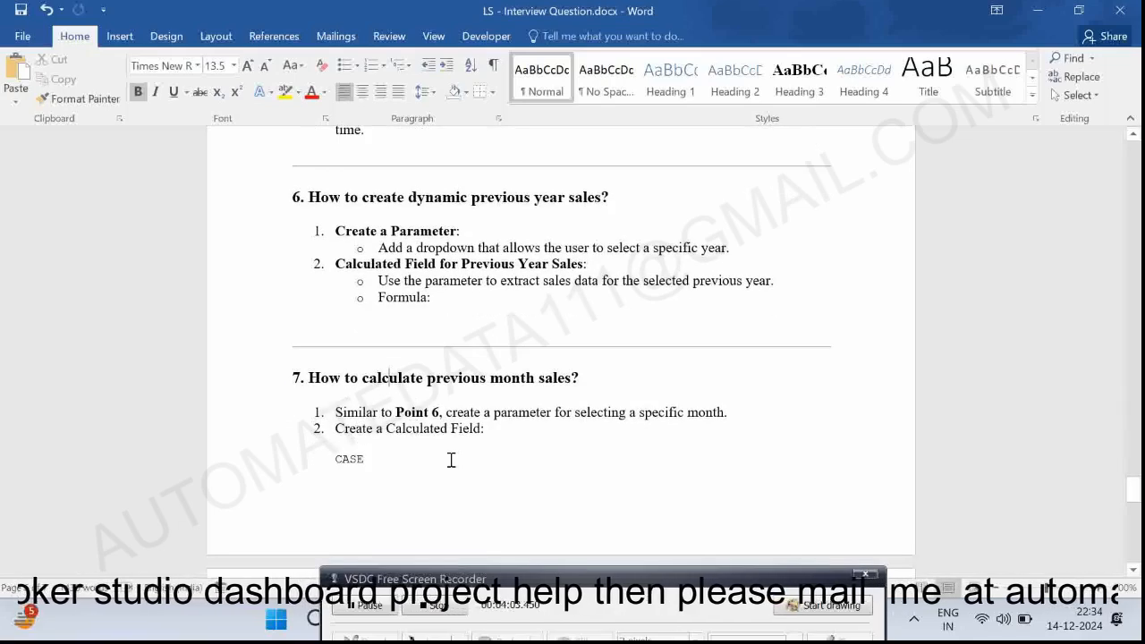
pyautogui.scroll(-3, 408, 449)
pyautogui.scroll(2, 408, 449)
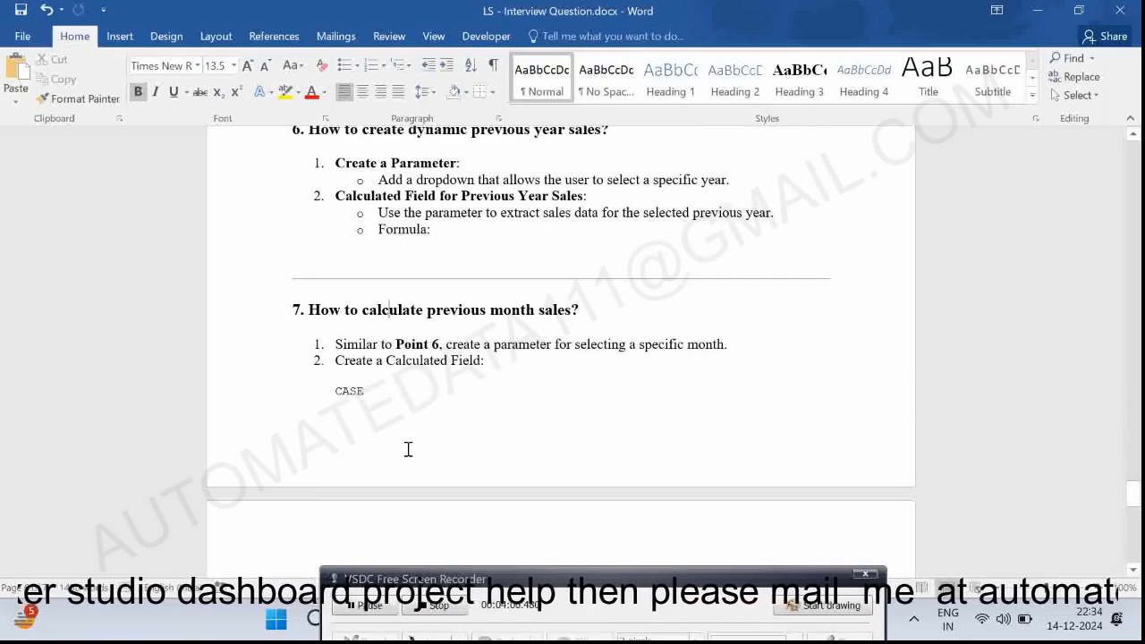
pyautogui.scroll(2, 445, 333)
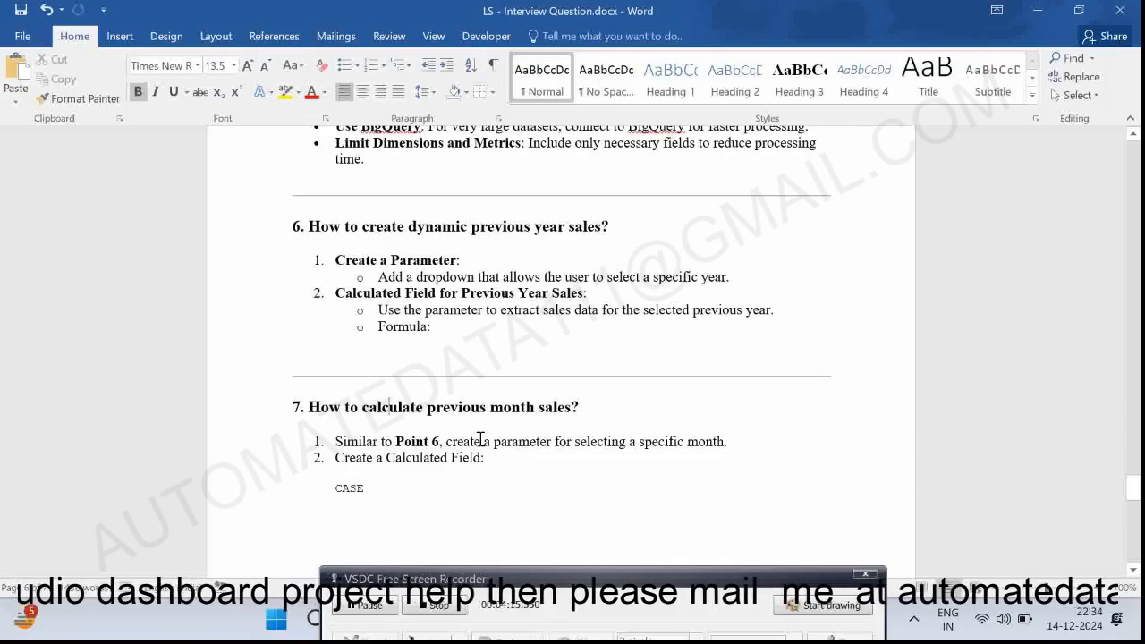
# Insert "year" before "month" in the heading of question 7 in the Word document.
pyautogui.hotkey('alt', 'Tab')
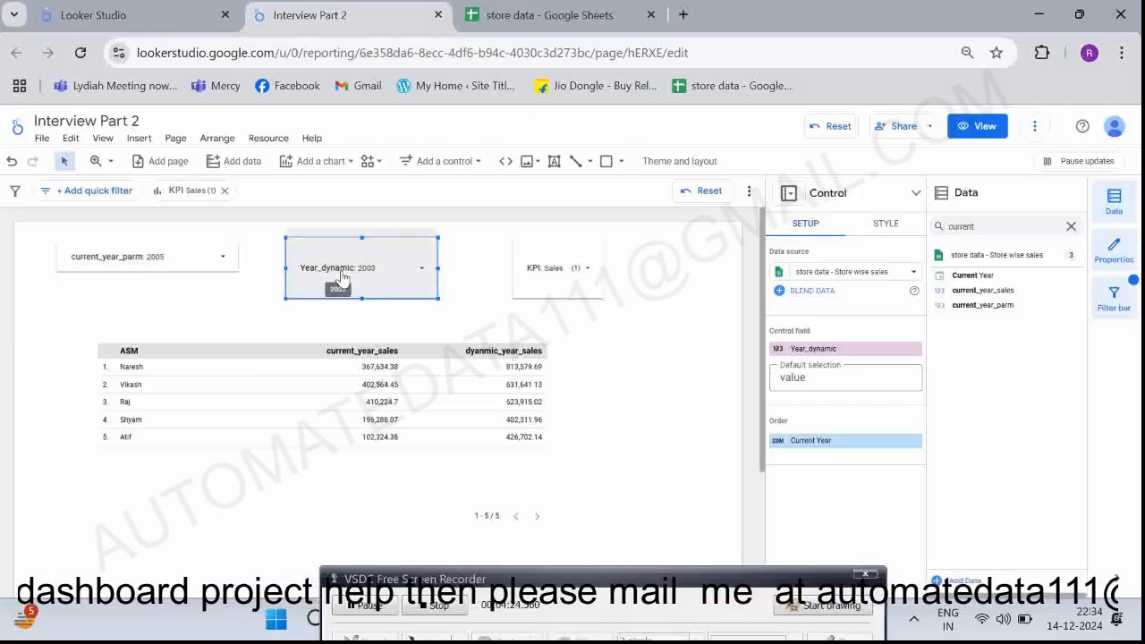
pyautogui.hotkey('alt', 'Tab')
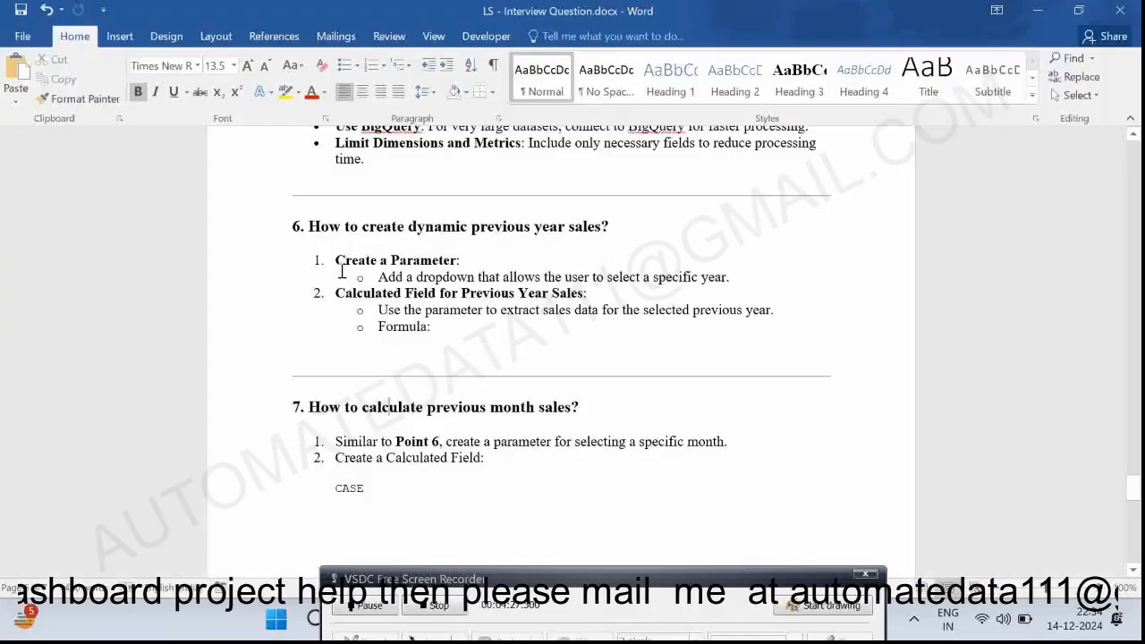
pyautogui.click(488, 410)
pyautogui.write('year')
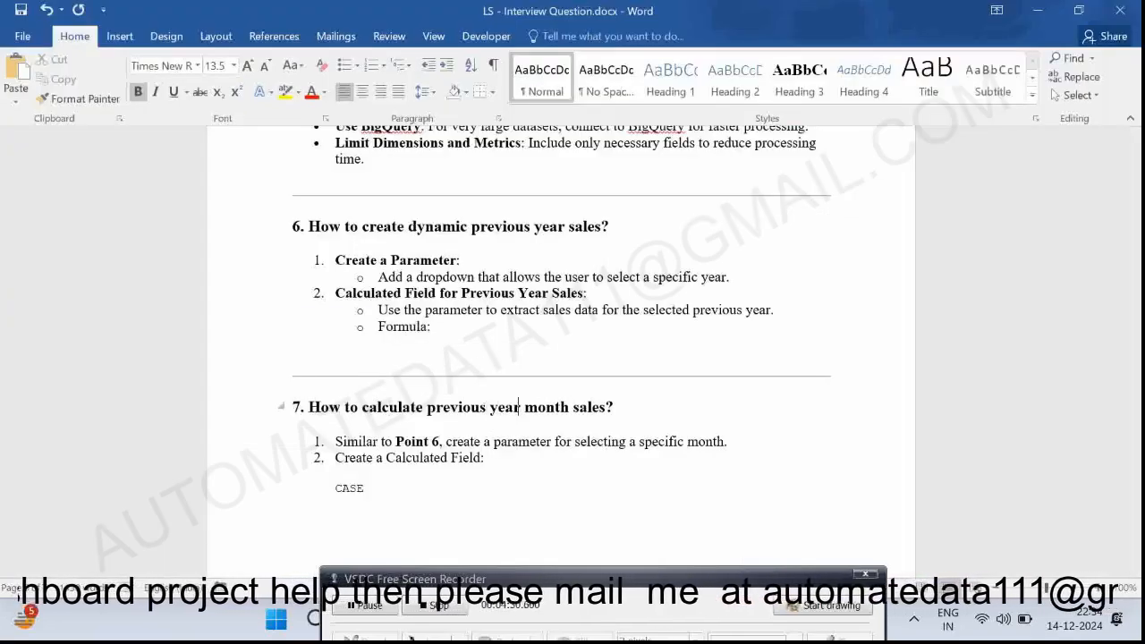
# Switch back to the Looker Studio report and clear the "current" search to find the Month field.
pyautogui.hotkey('alt', 'Tab')
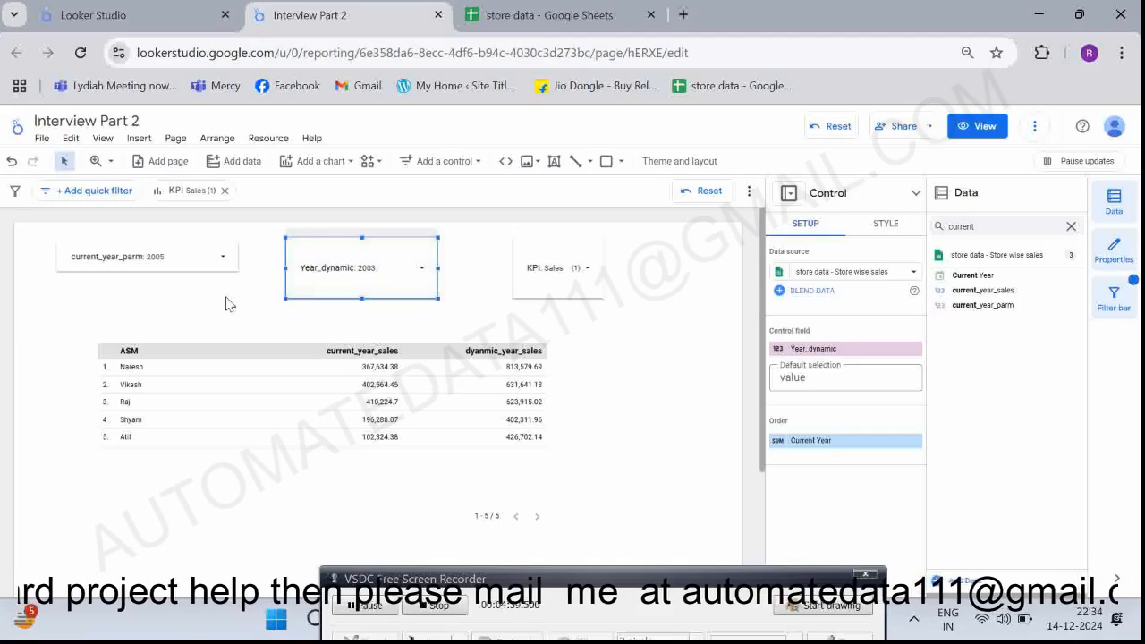
pyautogui.click(1004, 228)
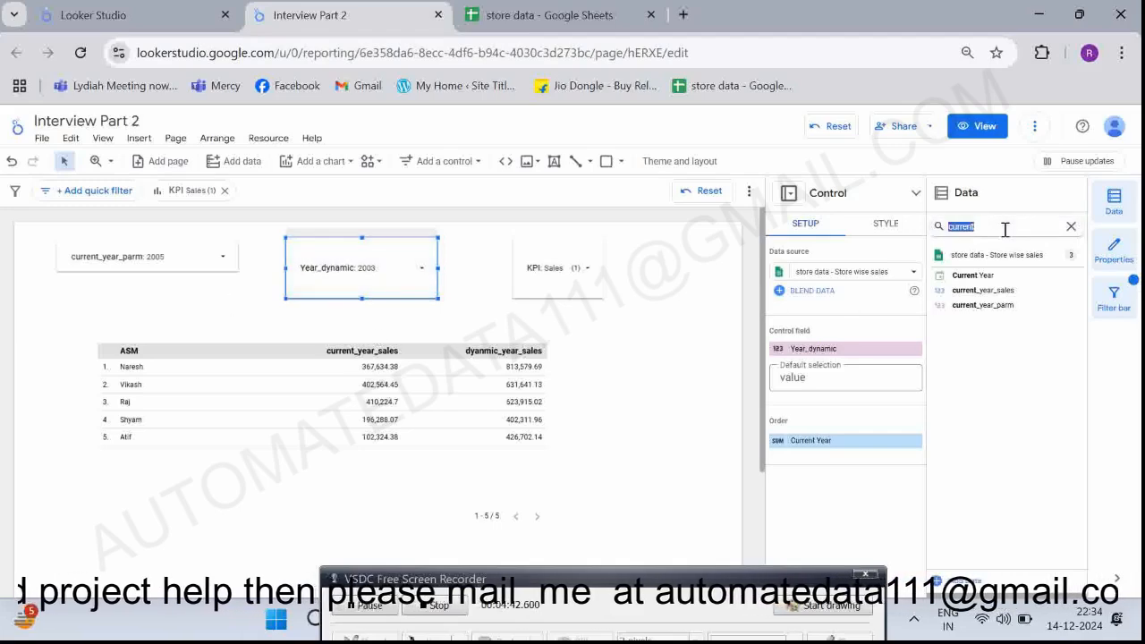
pyautogui.press('BackSpace')
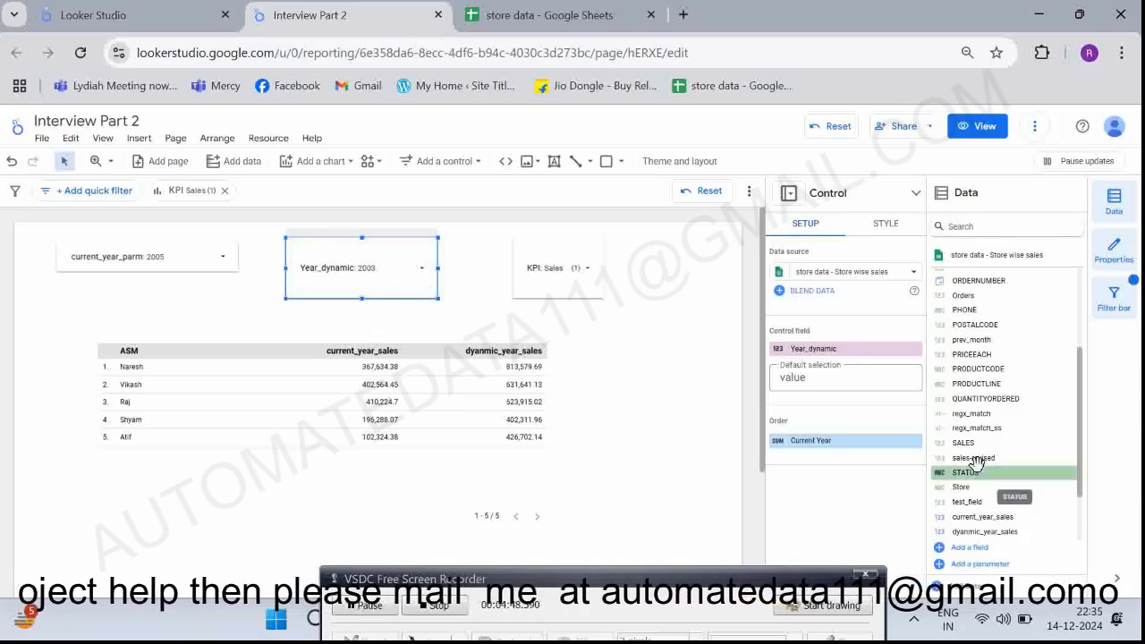
pyautogui.scroll(1, 974, 461)
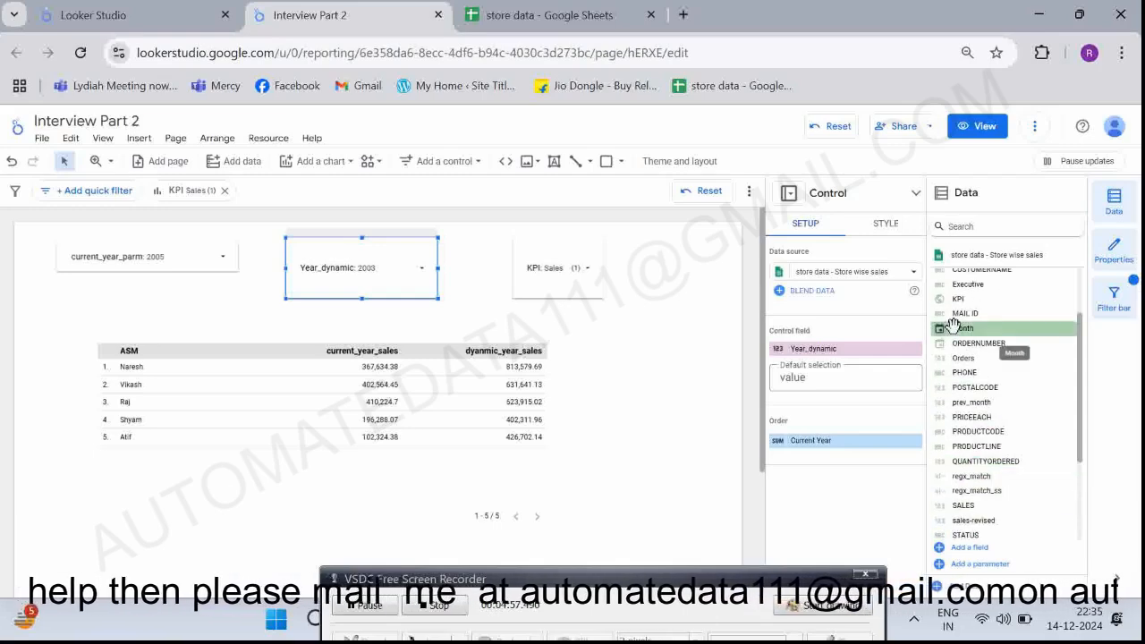
# Add a chart of the Month field below the ASM sales table and change its type to a table.
pyautogui.click(505, 456)
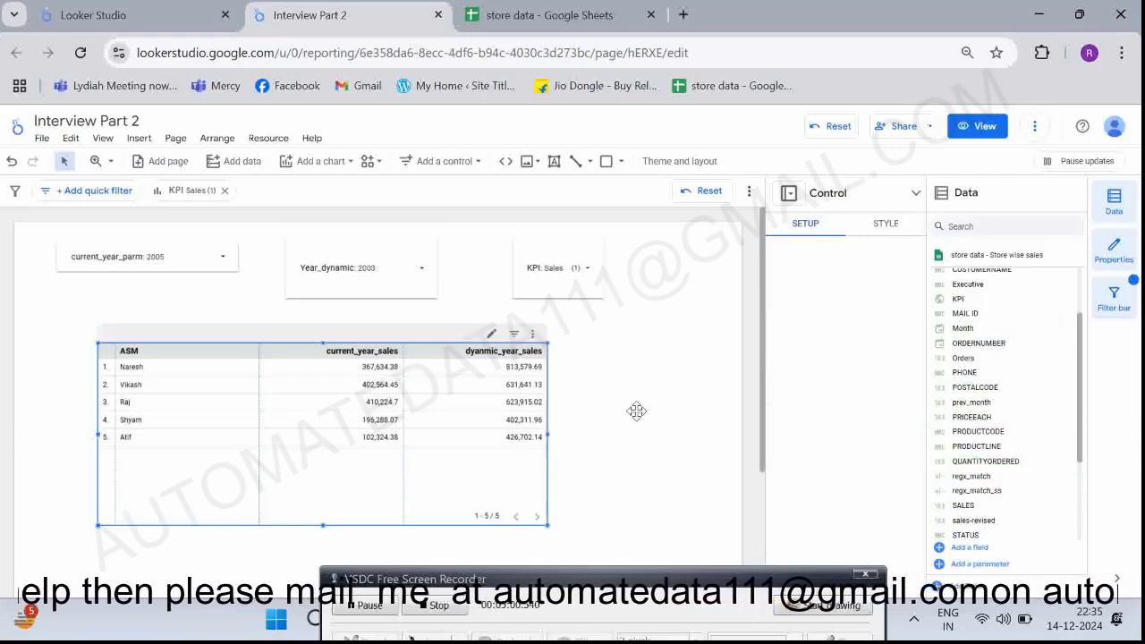
pyautogui.click(955, 329)
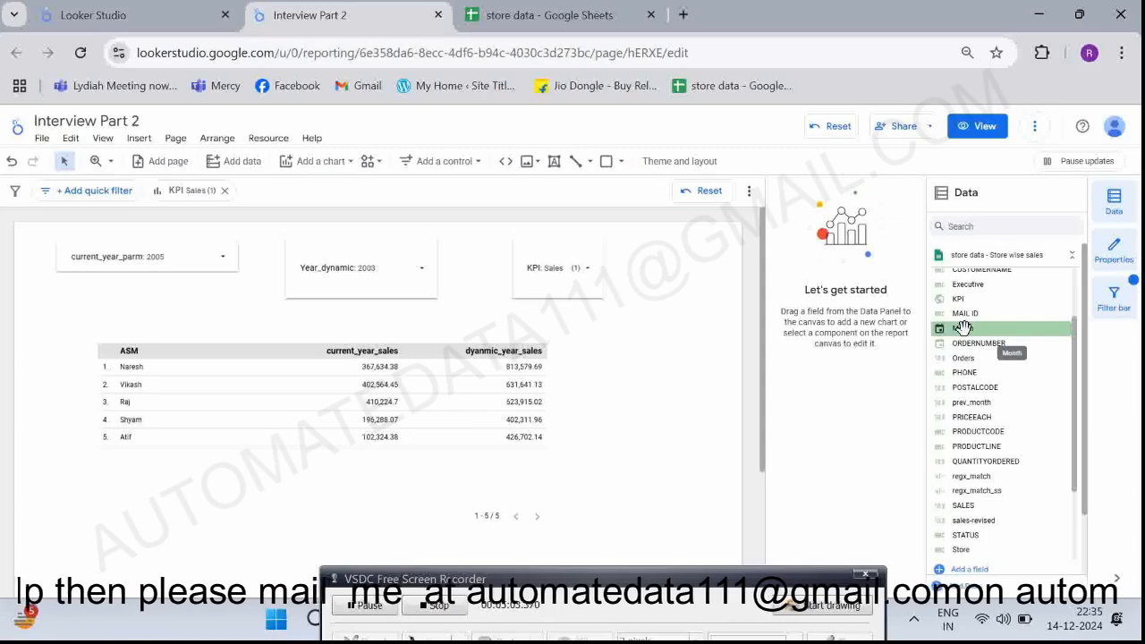
pyautogui.moveTo(962, 328); pyautogui.dragTo(604, 359)
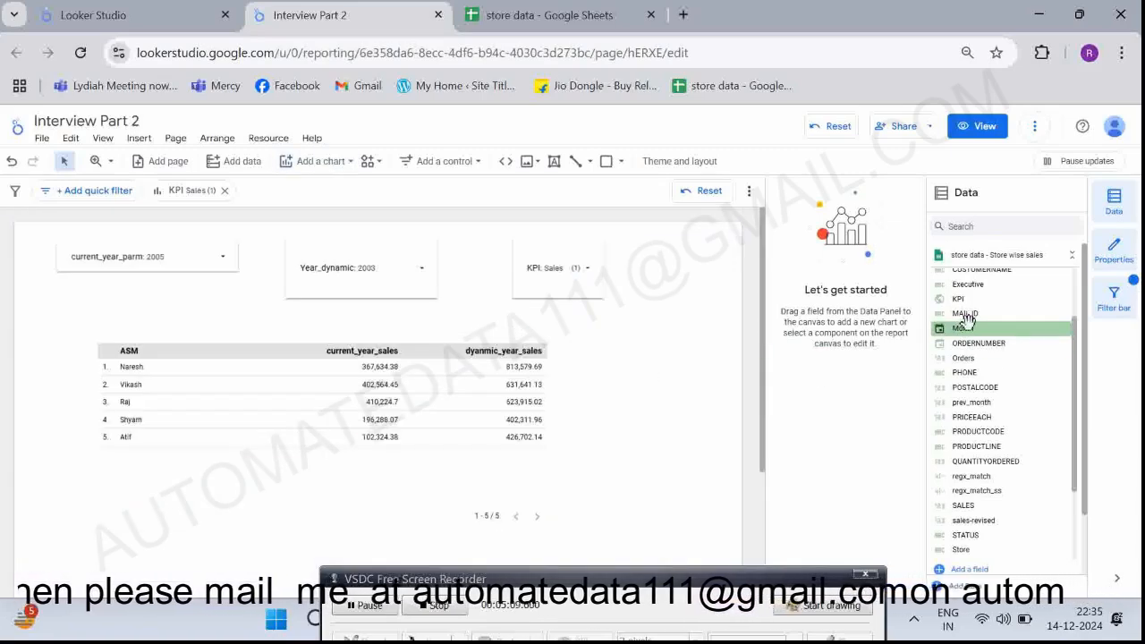
pyautogui.moveTo(964, 327); pyautogui.dragTo(362, 444)
pyautogui.scroll(-2, 598, 383)
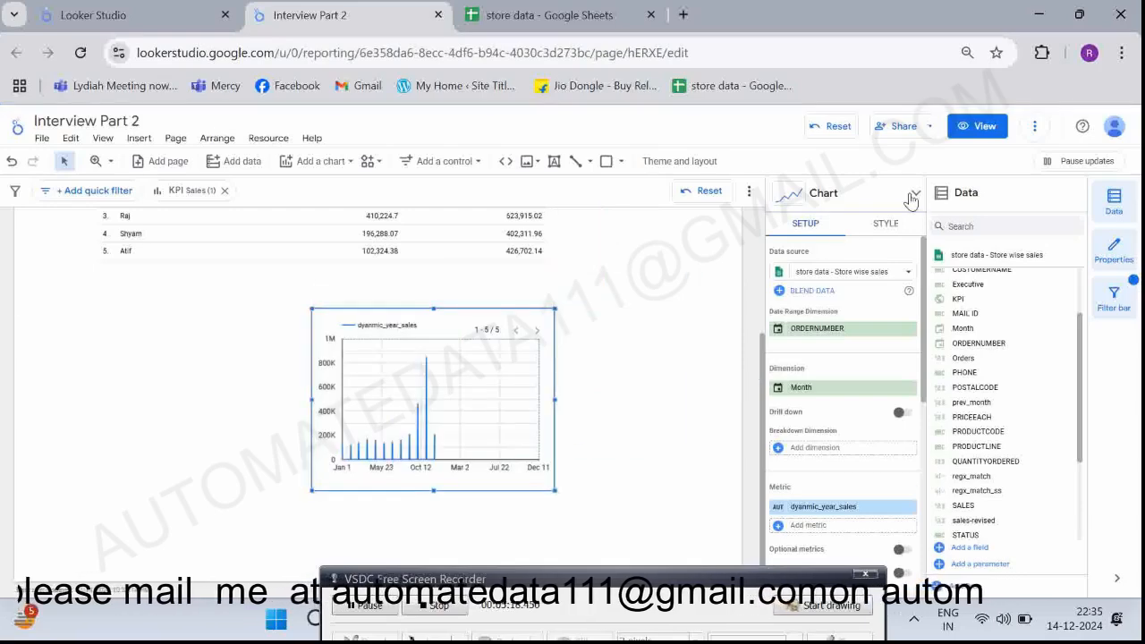
pyautogui.click(916, 192)
pyautogui.click(775, 224)
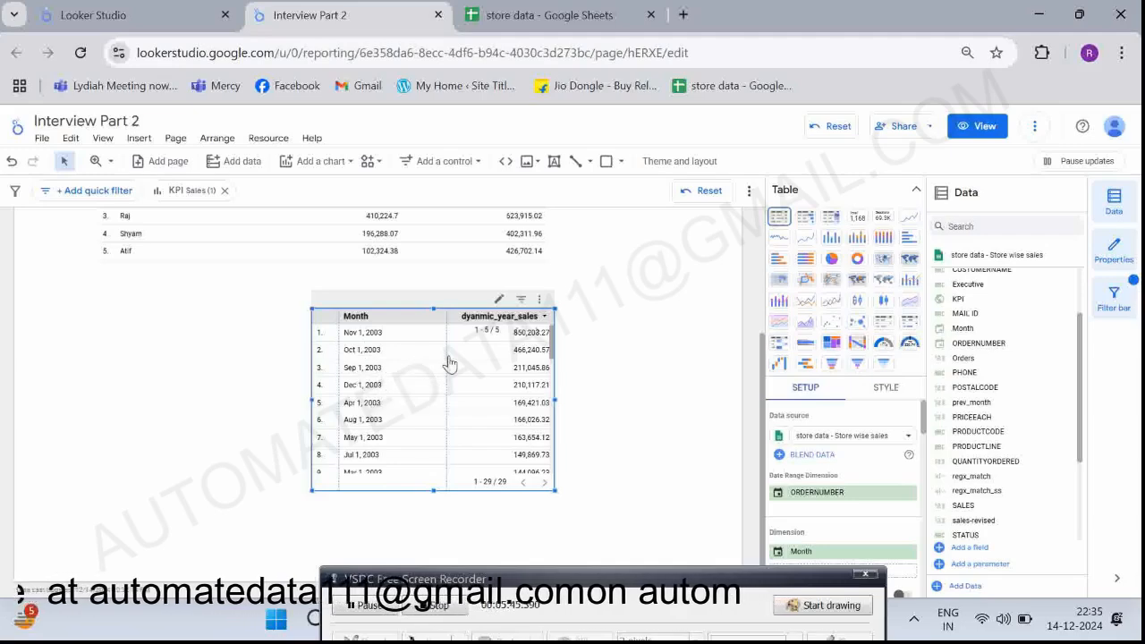
# Start a new calculated field in the store data source and name it inbuilt_month.
pyautogui.scroll(1, 594, 360)
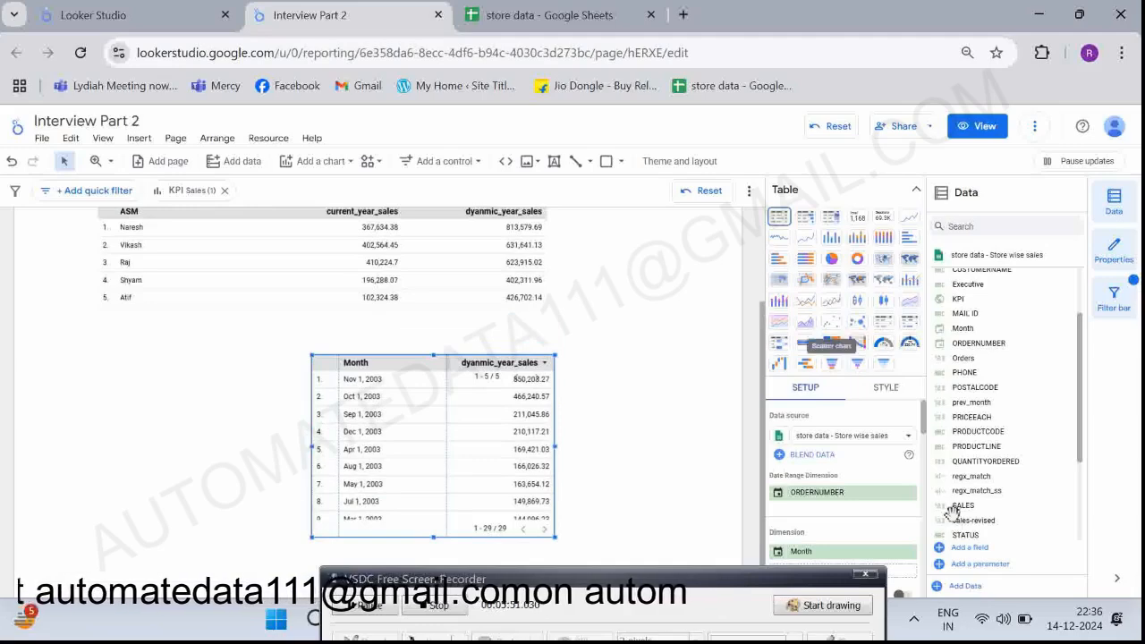
pyautogui.click(966, 547)
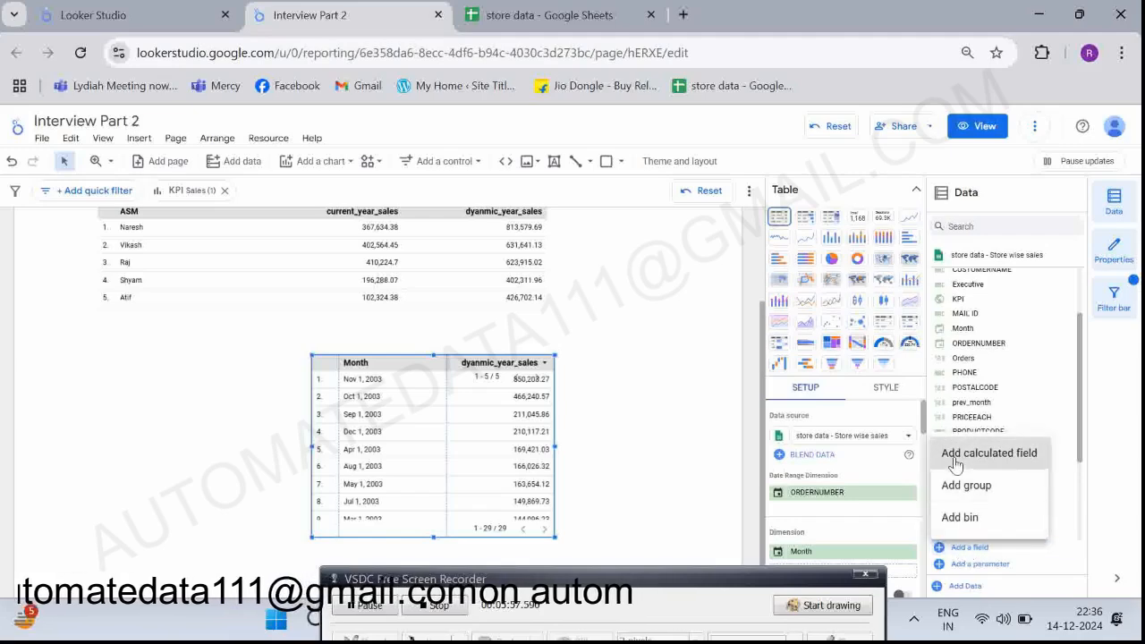
pyautogui.click(955, 457)
pyautogui.click(353, 449)
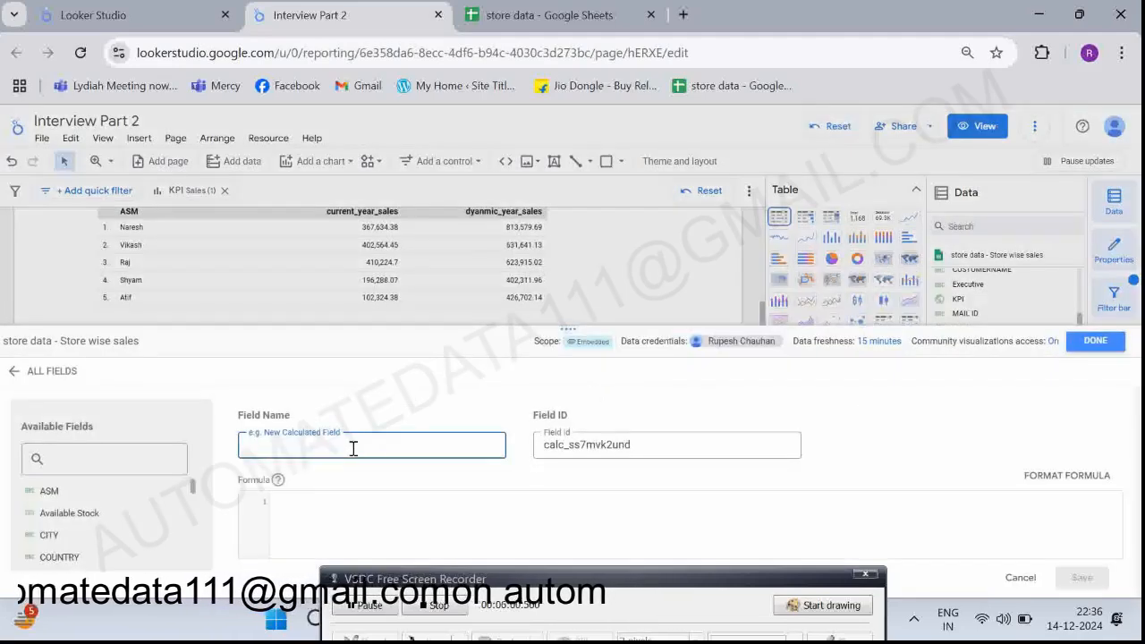
pyautogui.write('inbuilt_month')
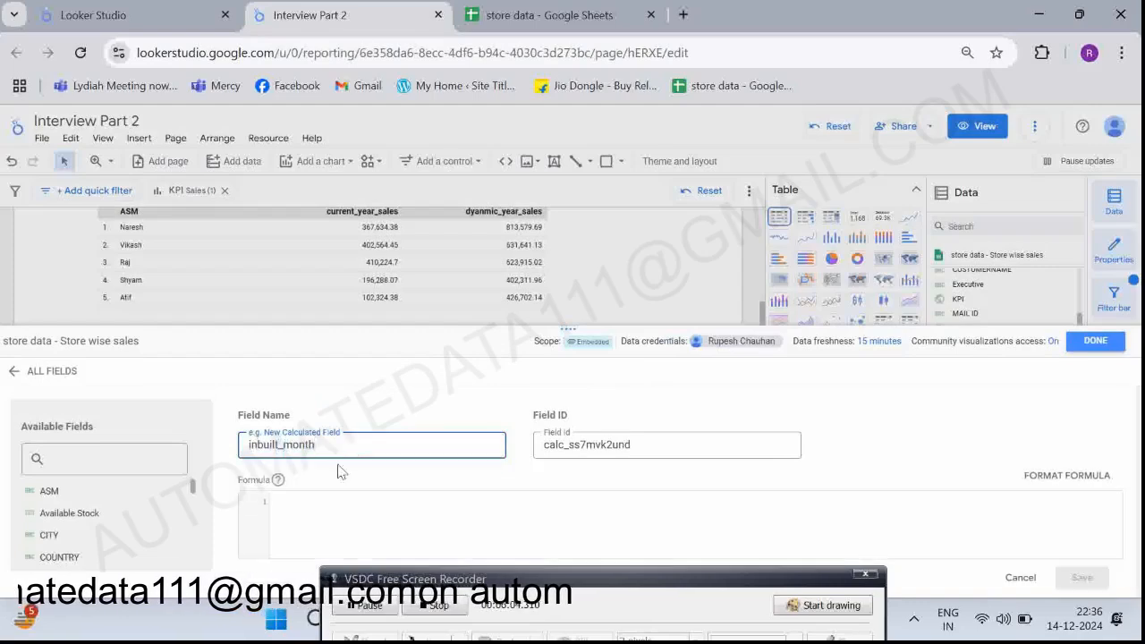
# Enter the inbuilt_month formula FORMAT_DATETIME('%m', Month), save the field and close the editor.
pyautogui.click(313, 501)
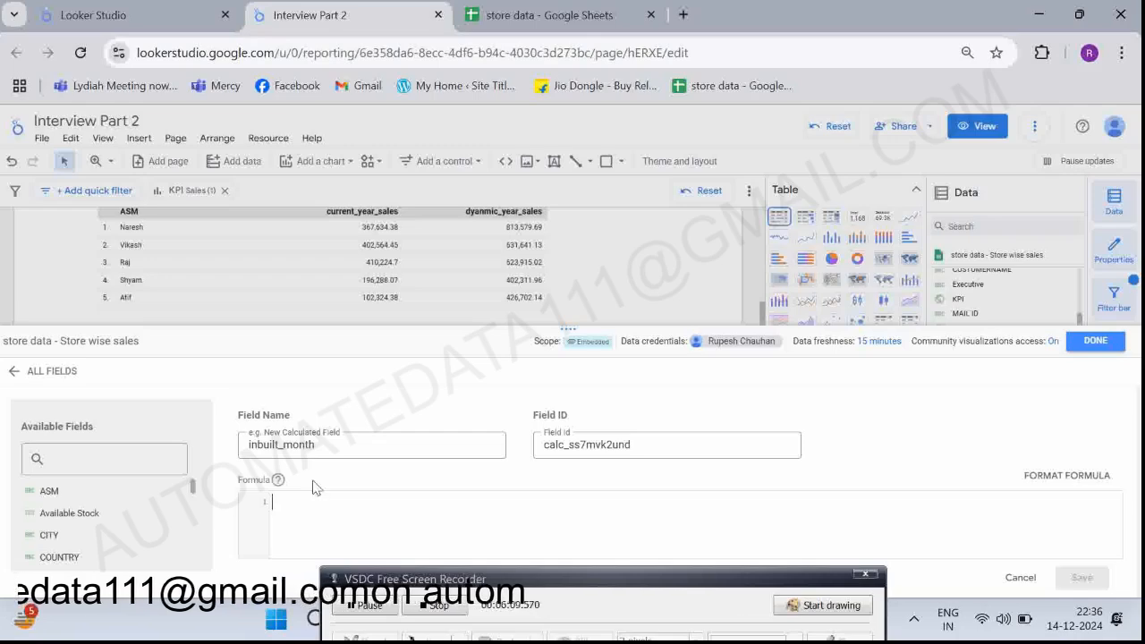
pyautogui.write('form')
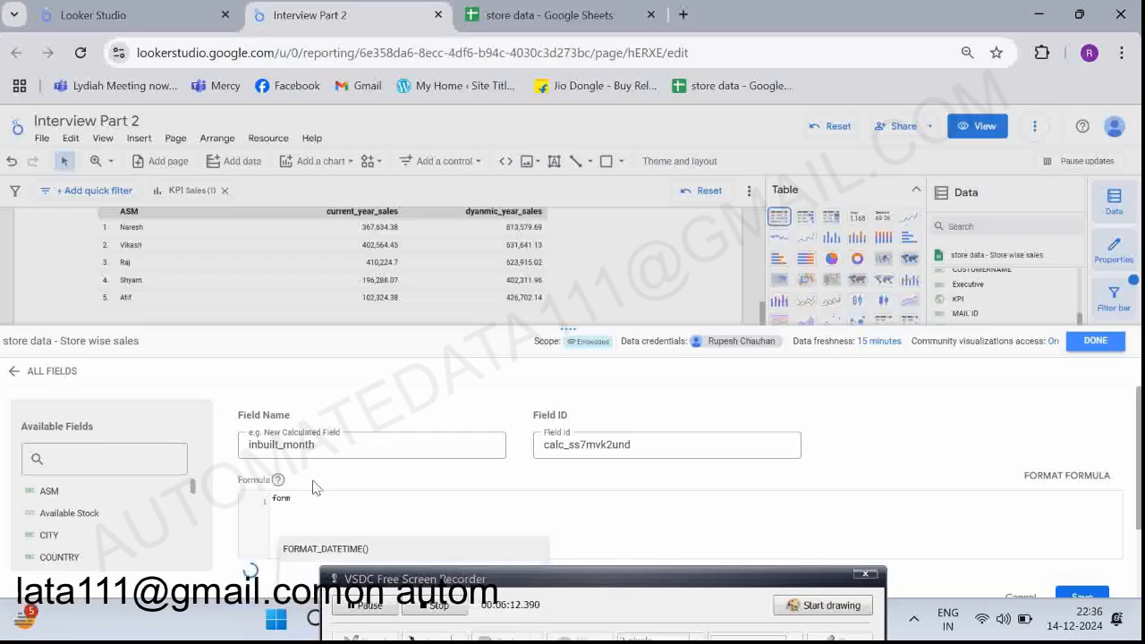
pyautogui.press('Return')
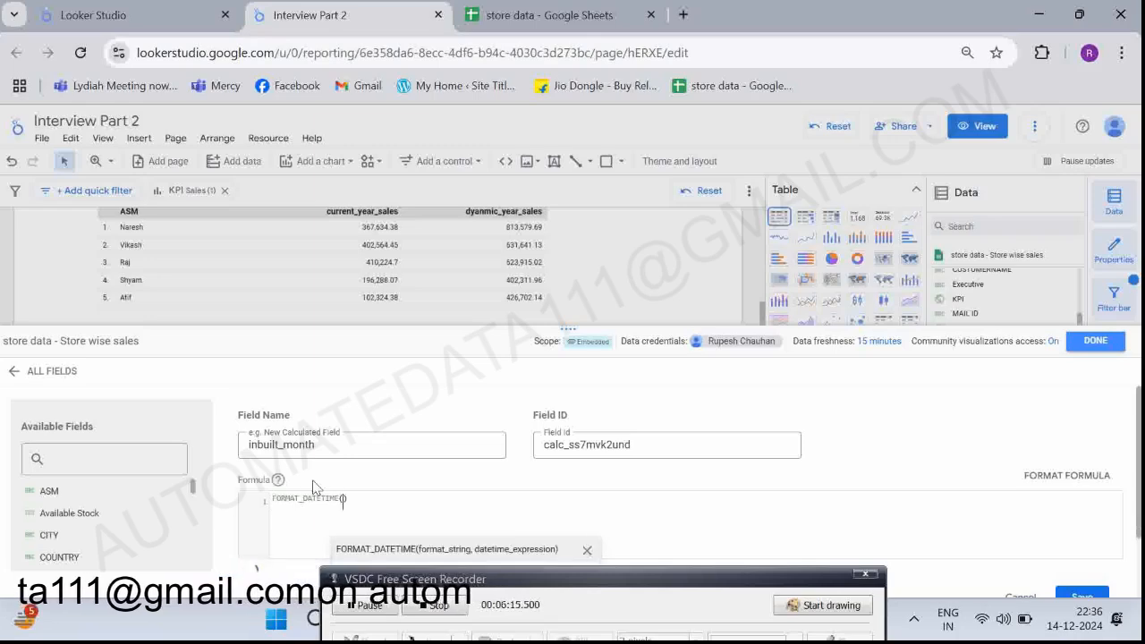
pyautogui.write('"m"')
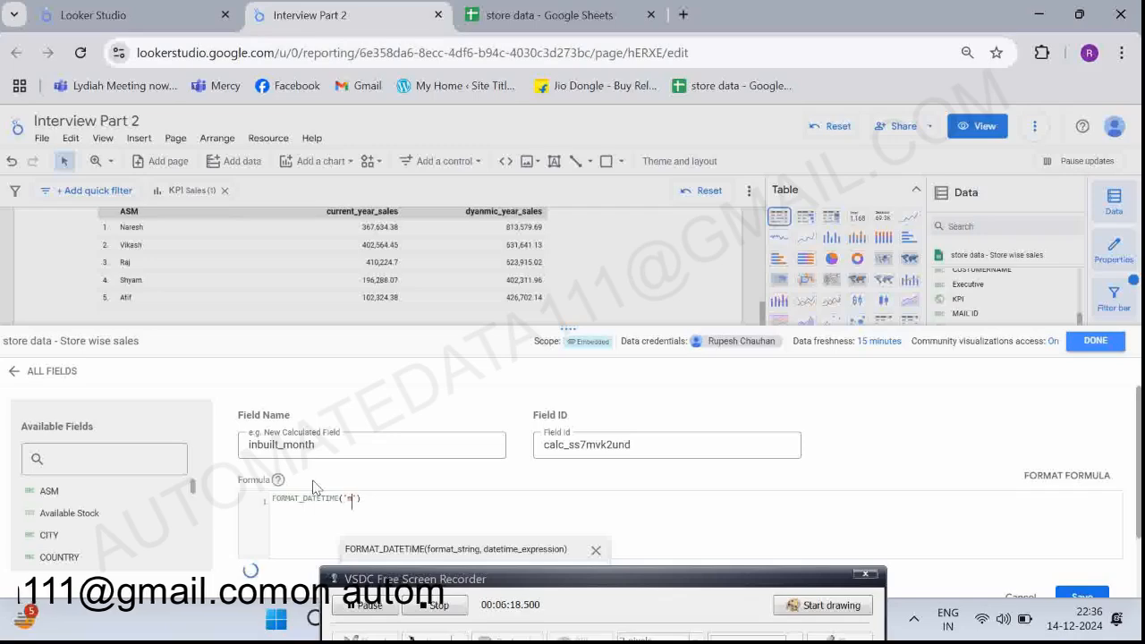
pyautogui.write(',')
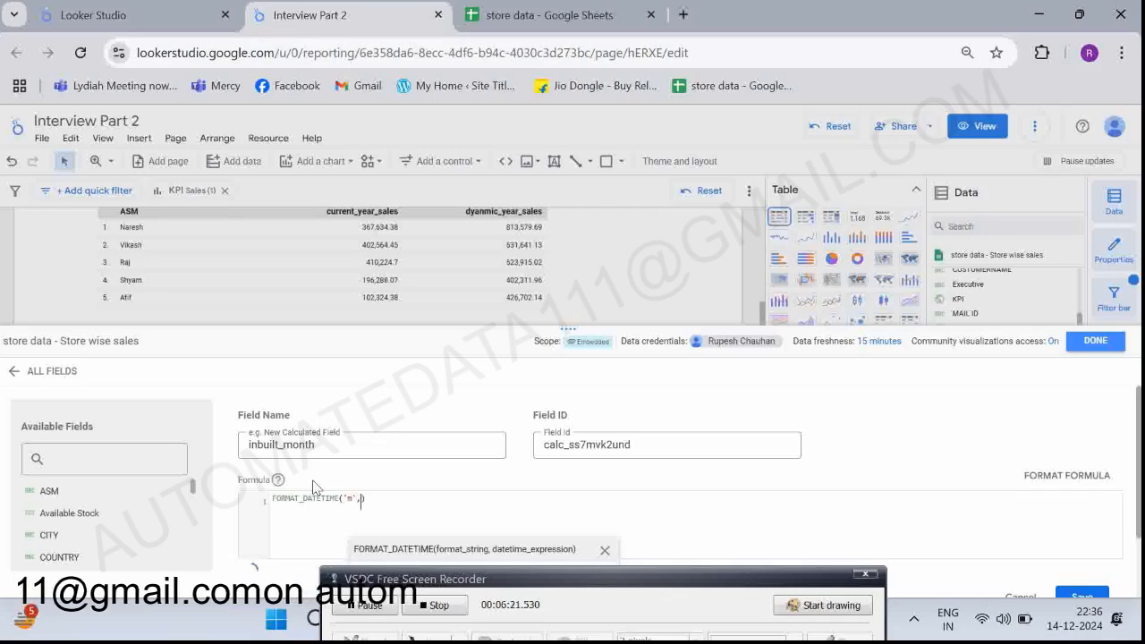
pyautogui.write(' Month')
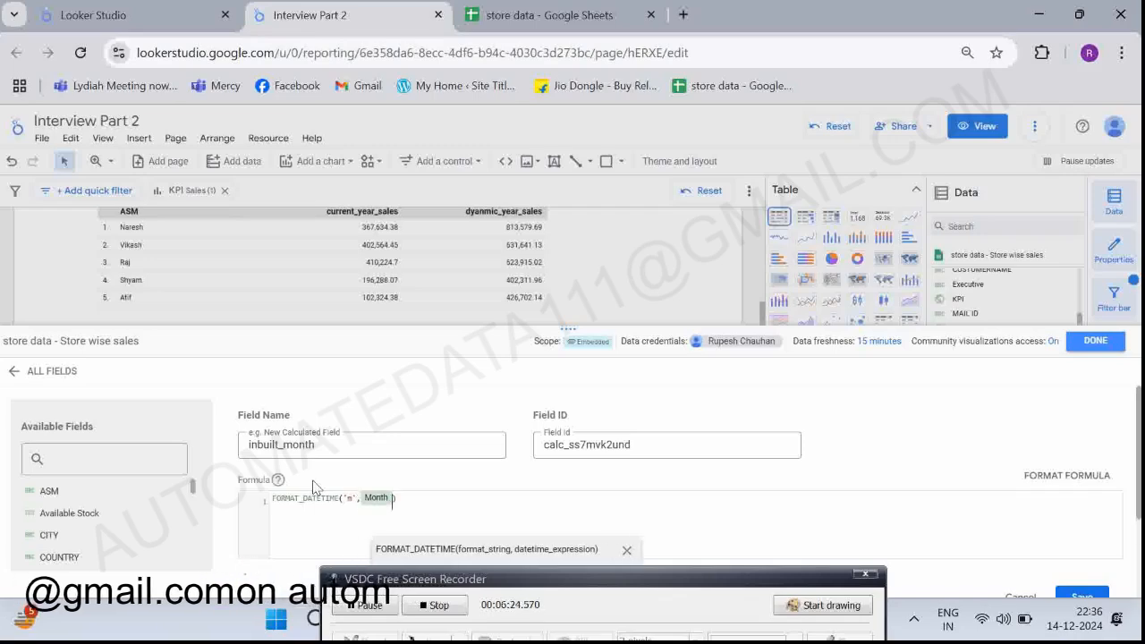
pyautogui.click(350, 497)
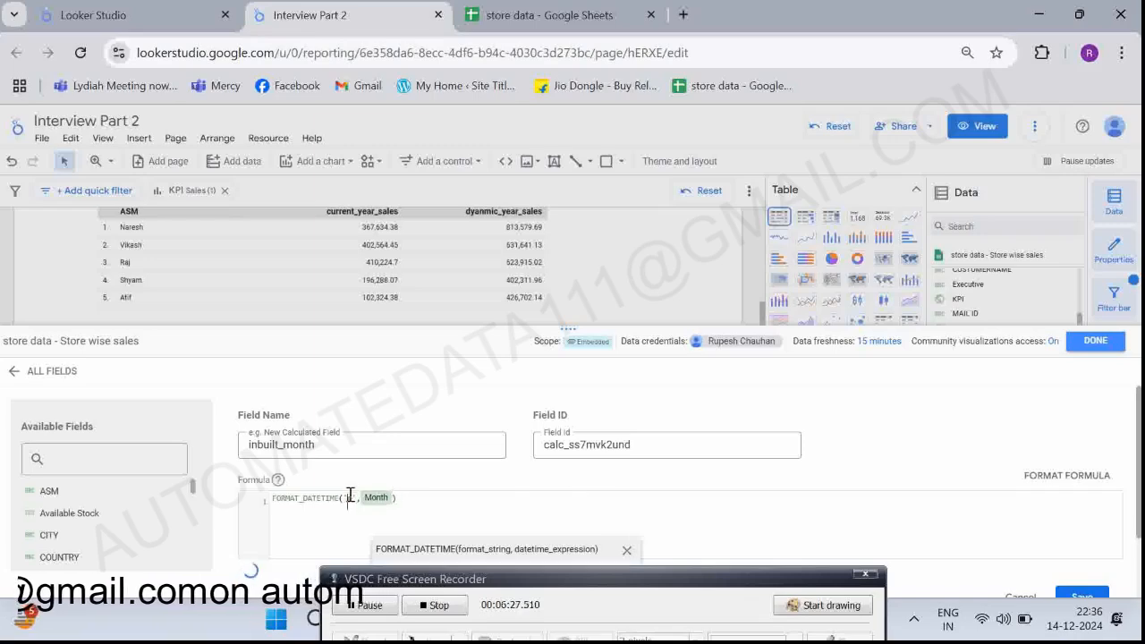
pyautogui.write('%m')
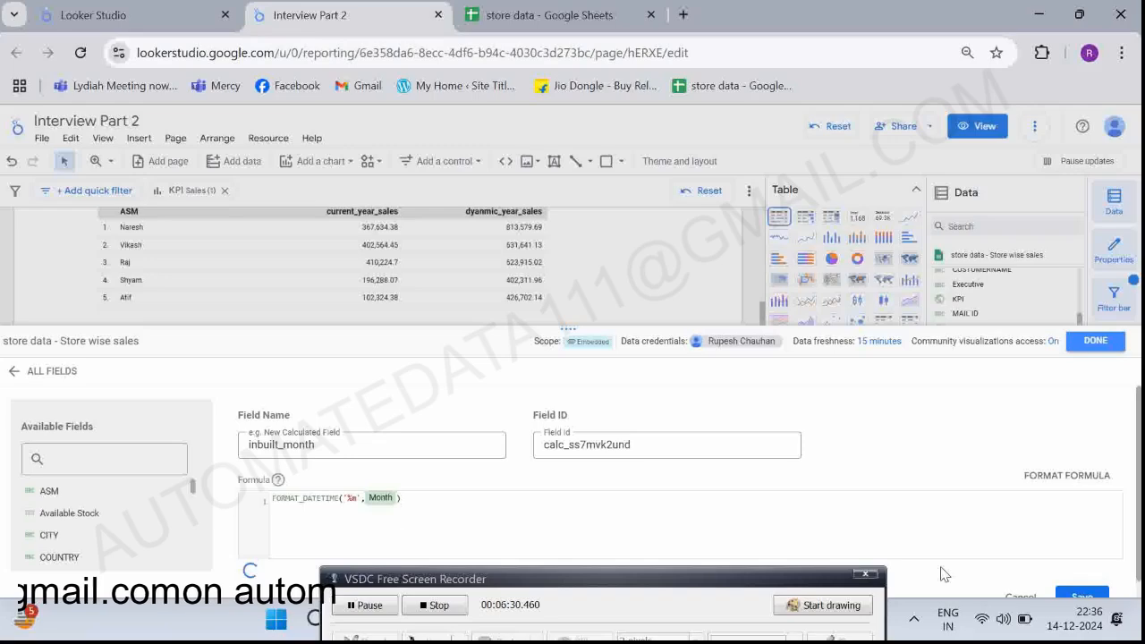
pyautogui.scroll(-1, 1053, 590)
pyautogui.click(1082, 580)
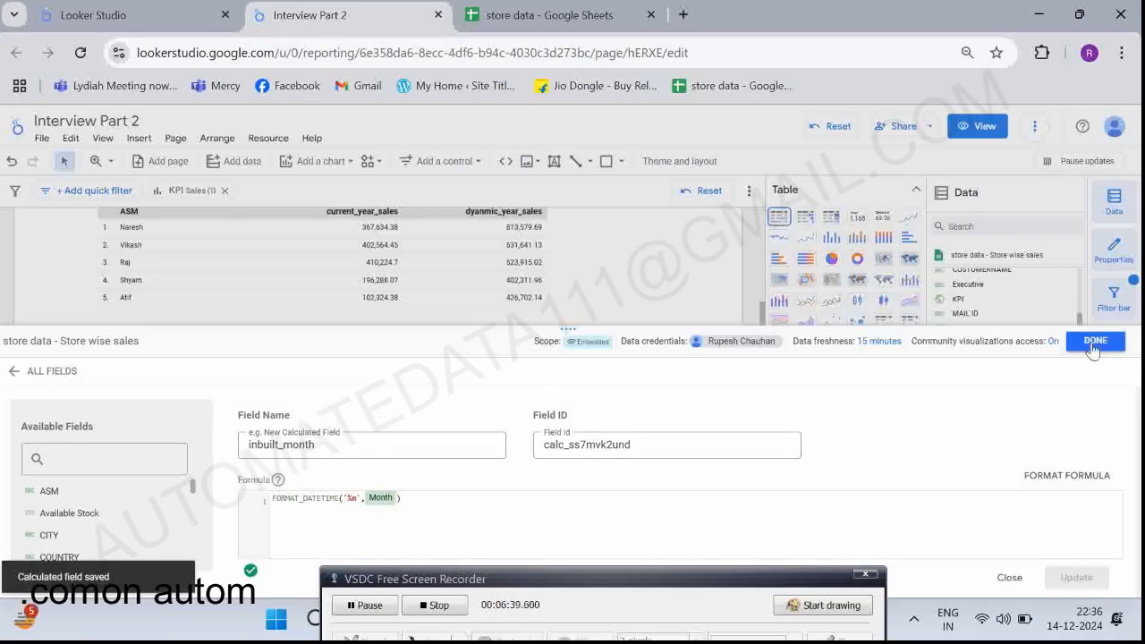
pyautogui.click(1093, 343)
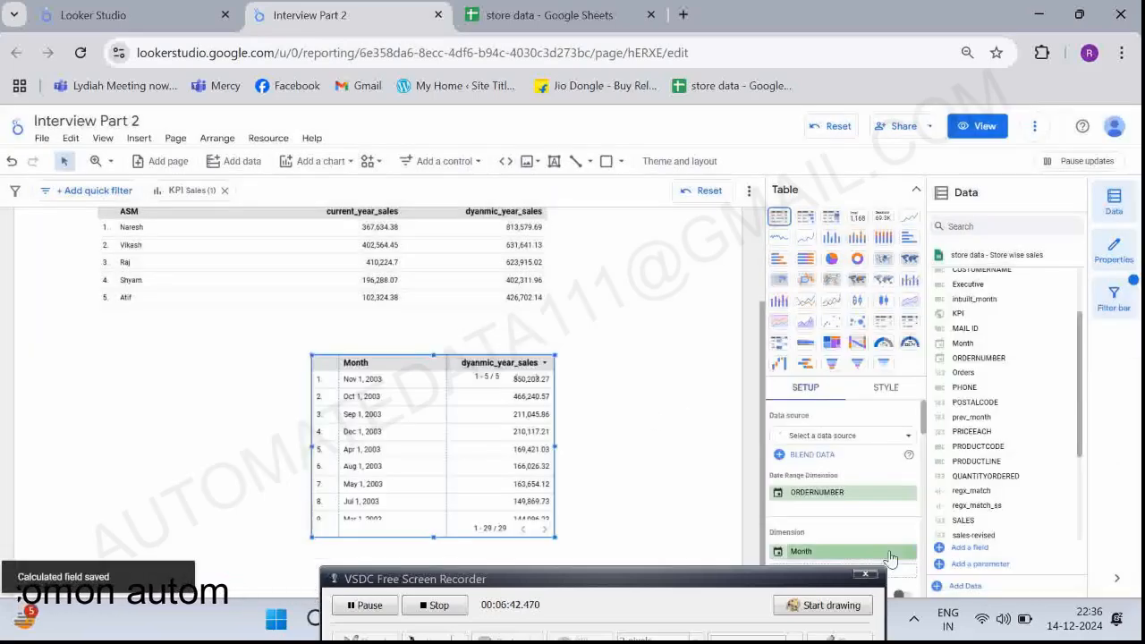
# Remove the dyanmic_year_sales metric from the Month table and add inbuilt_month as a dimension before Month.
pyautogui.scroll(-1, 883, 539)
pyautogui.scroll(-1, 871, 532)
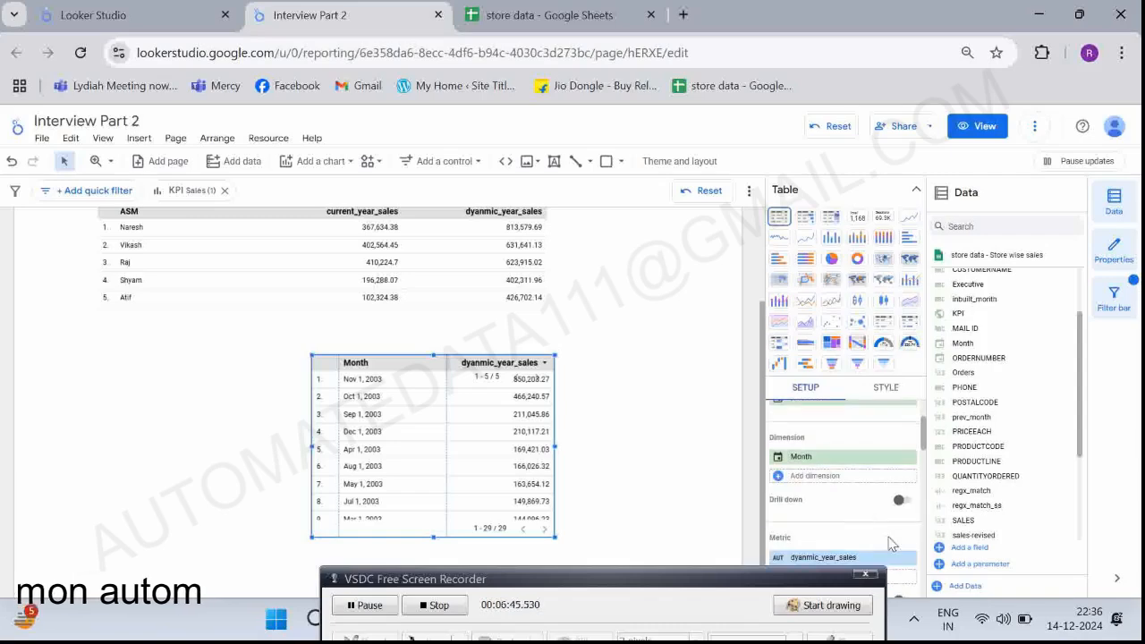
pyautogui.click(908, 560)
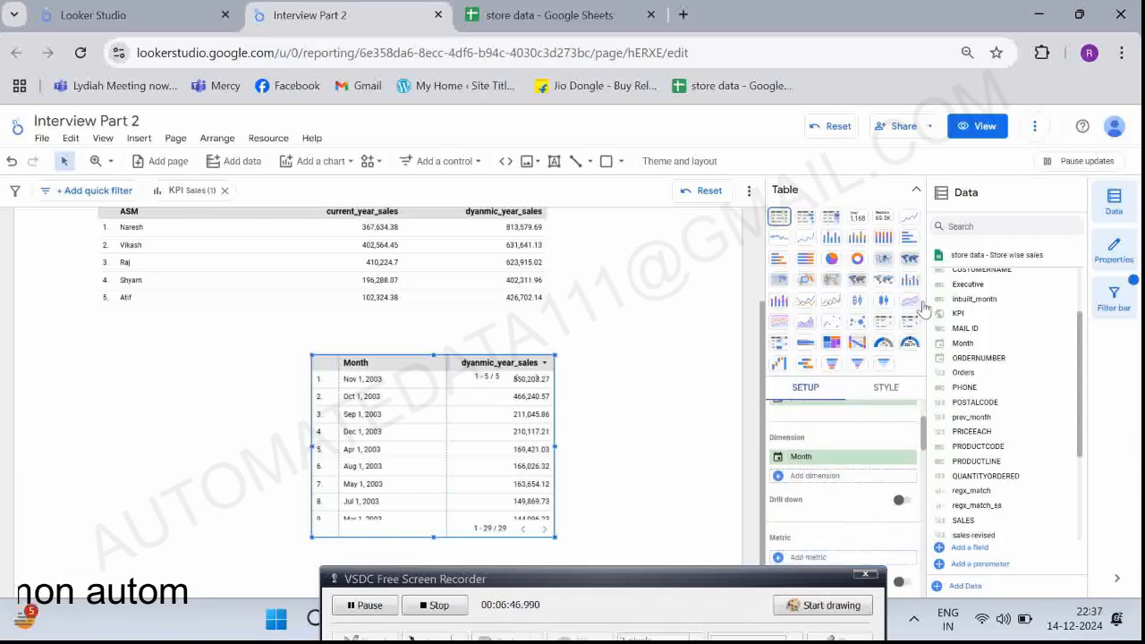
pyautogui.click(970, 229)
pyautogui.write('inbu')
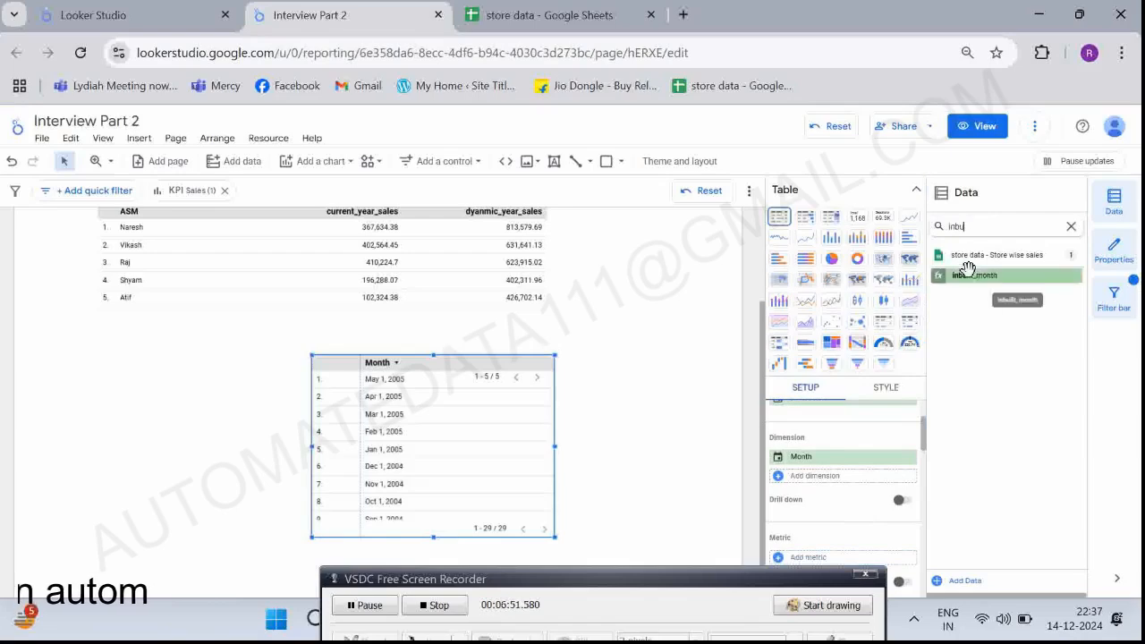
pyautogui.moveTo(964, 271); pyautogui.dragTo(825, 465)
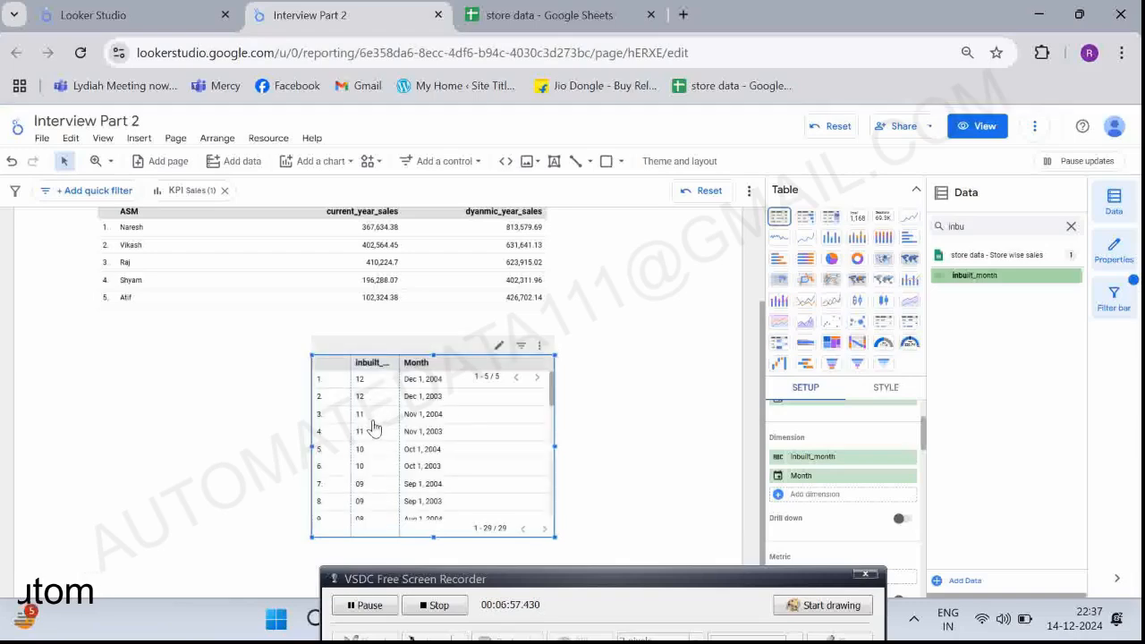
# Try the format code '%M' in the inbuilt_month formula, save the field and close the editor.
pyautogui.click(938, 278)
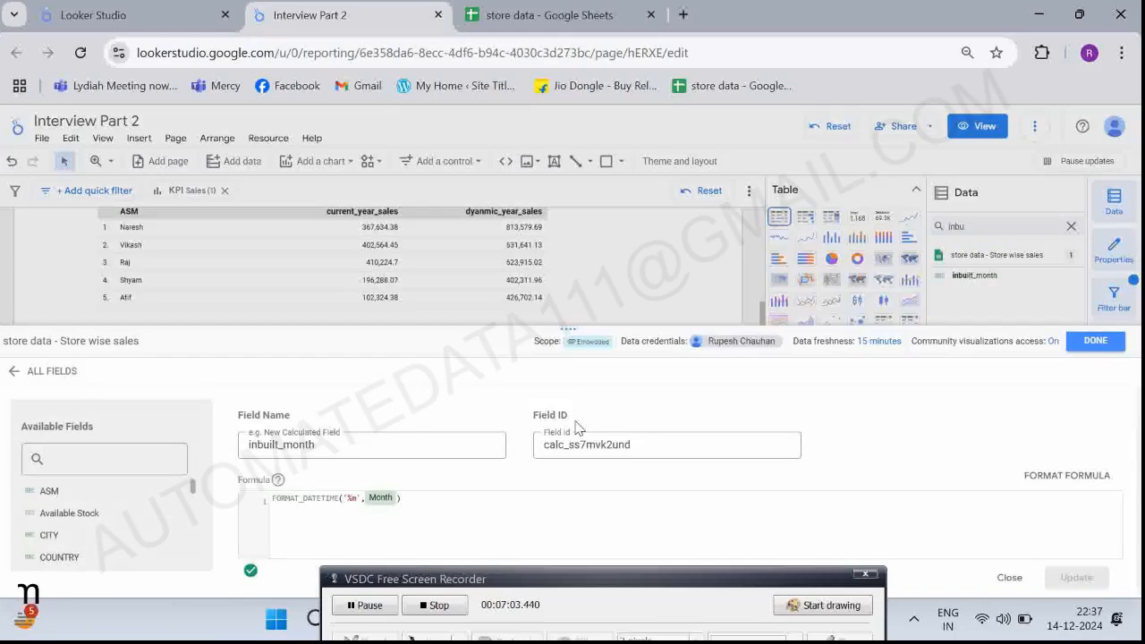
pyautogui.click(1091, 343)
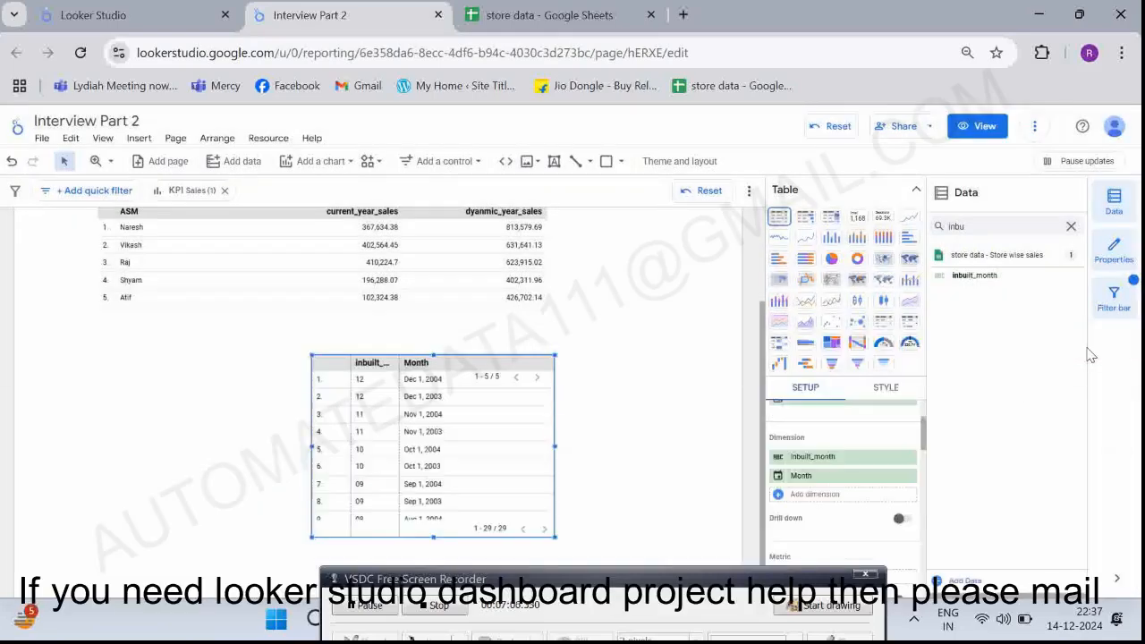
pyautogui.click(939, 274)
pyautogui.click(353, 497)
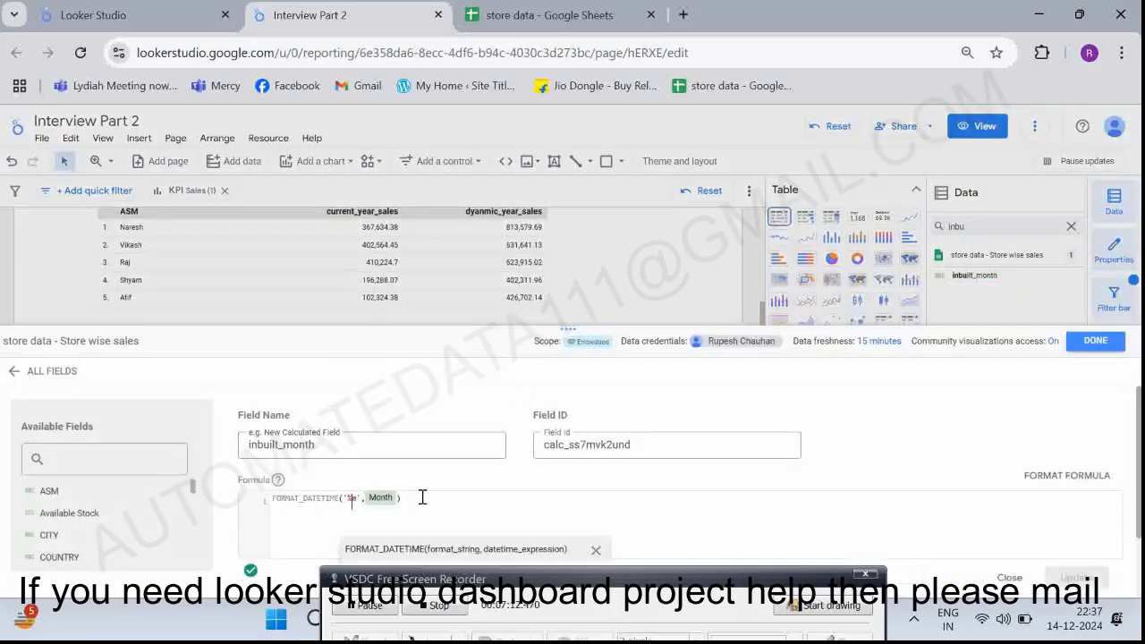
pyautogui.write('M')
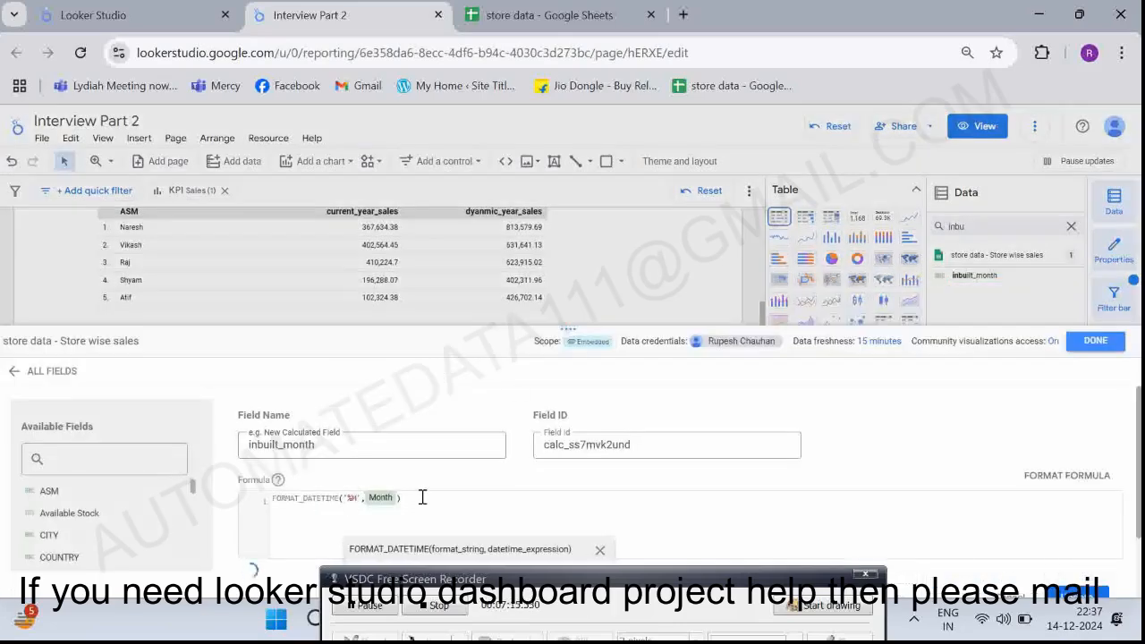
pyautogui.scroll(-1, 500, 496)
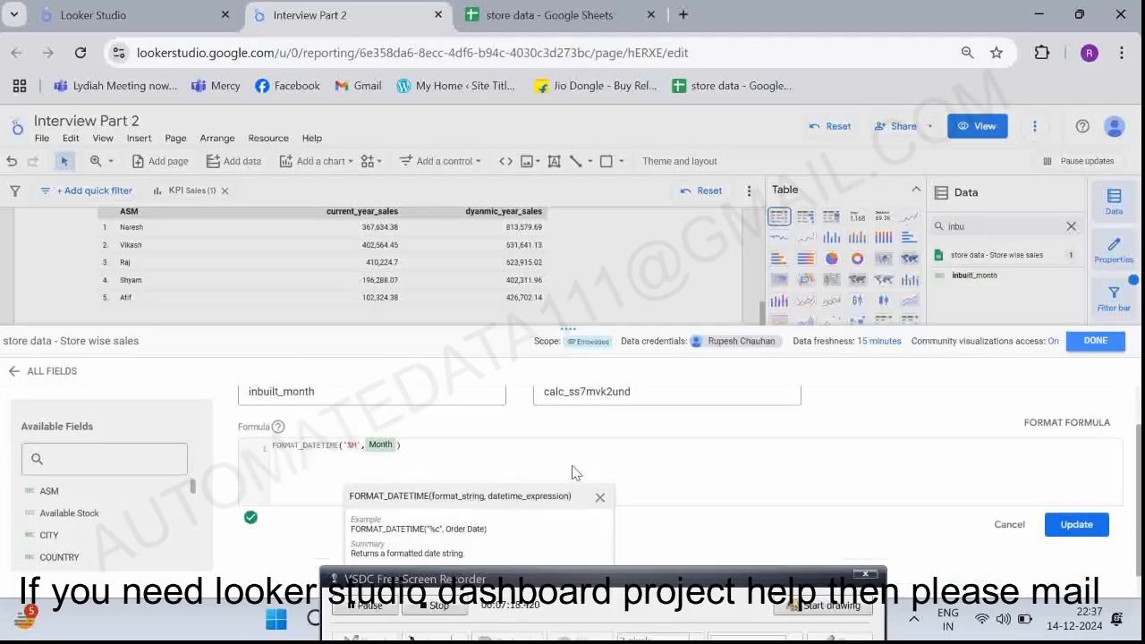
pyautogui.scroll(-1, 574, 472)
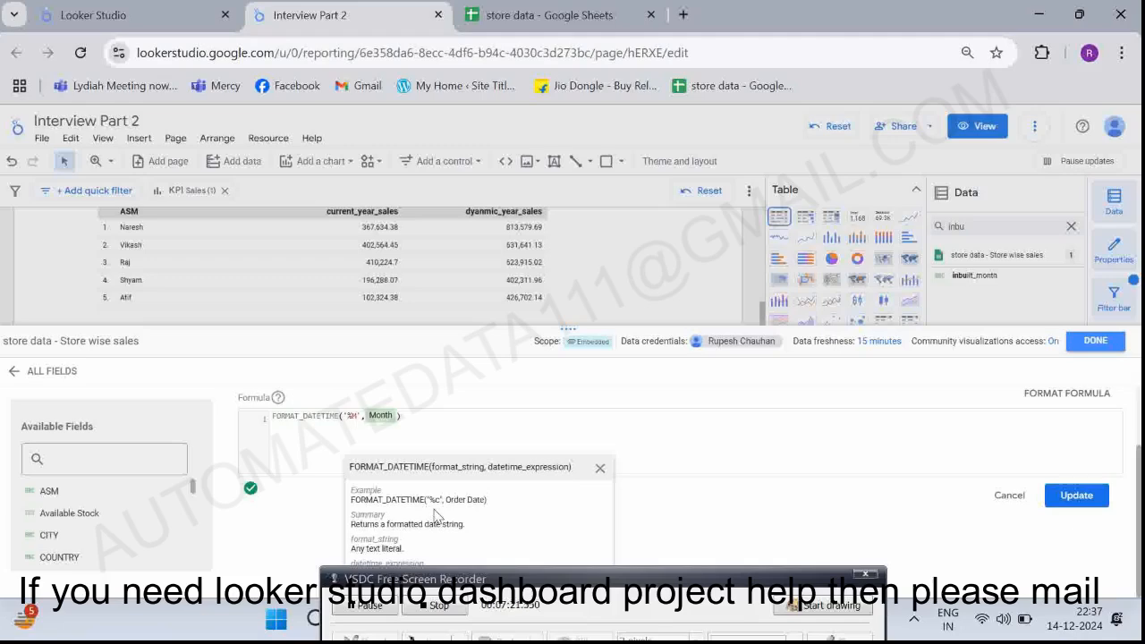
pyautogui.scroll(2, 677, 436)
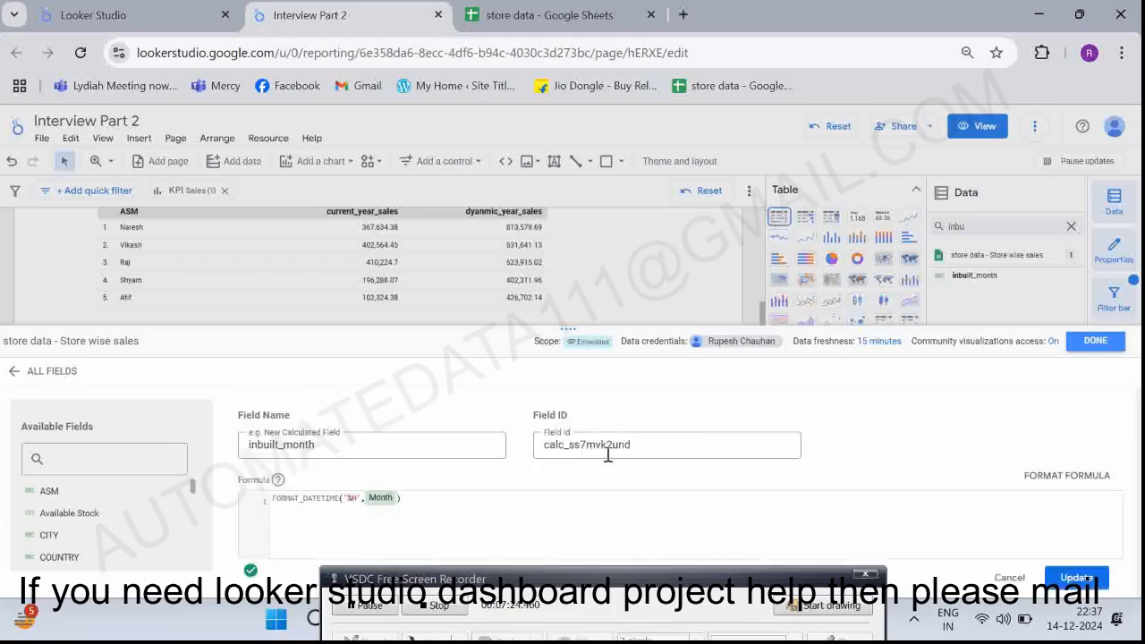
pyautogui.click(1076, 576)
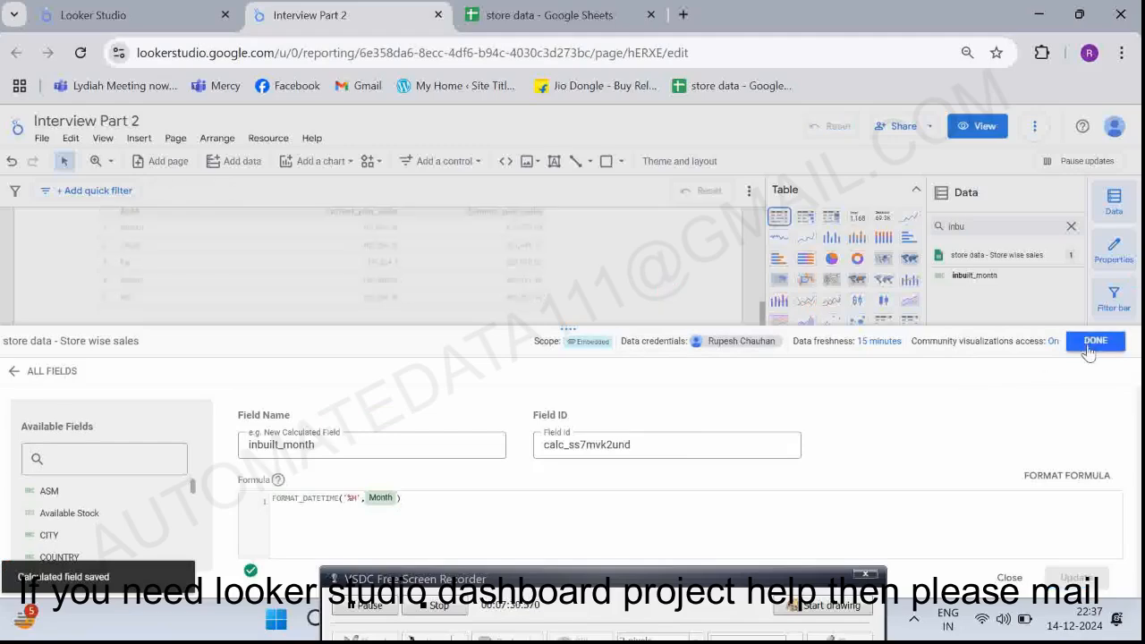
pyautogui.click(1092, 345)
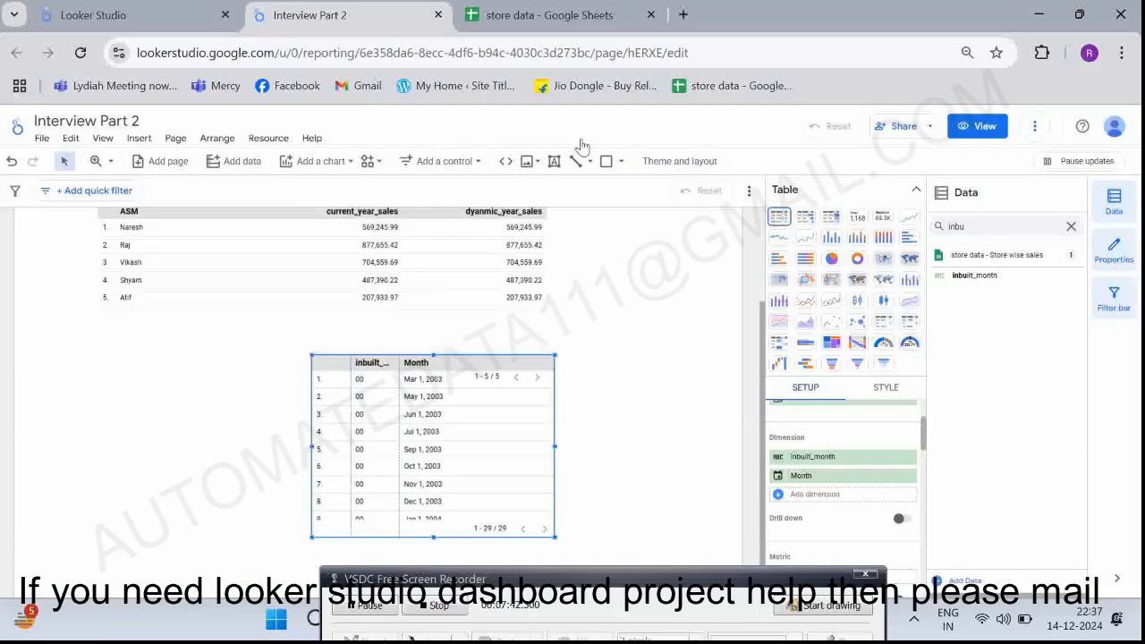
# Search Google in a new tab for "only month using dateformat in looker studio" and read the results for a month format code.
pyautogui.click(683, 11)
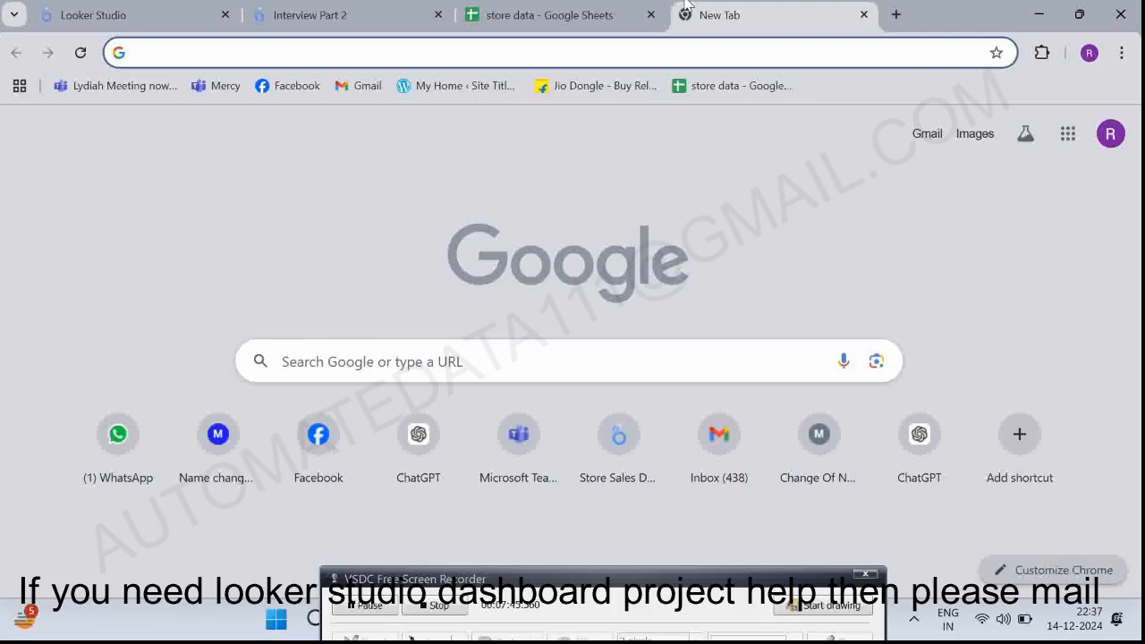
pyautogui.write('only month using d')
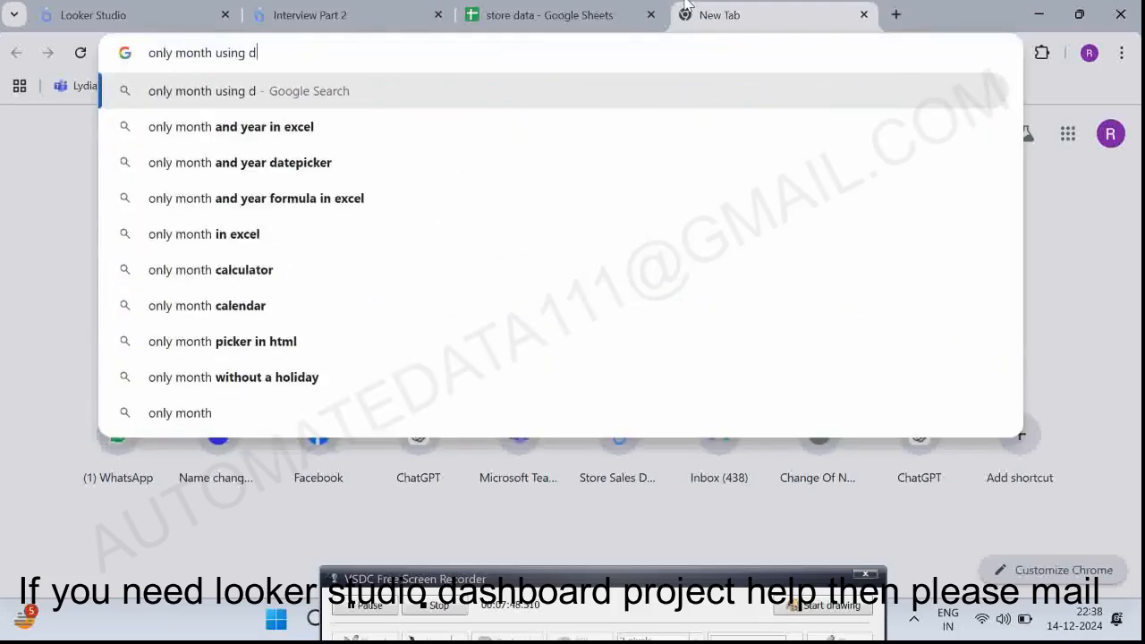
pyautogui.write('ateformat in looker studio')
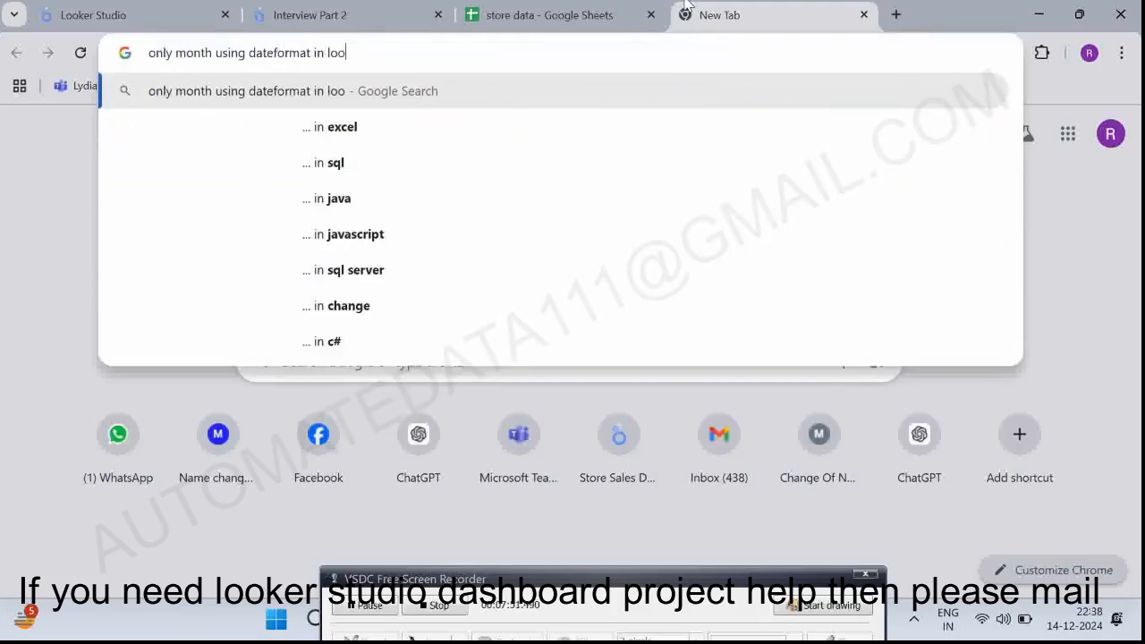
pyautogui.press('Return')
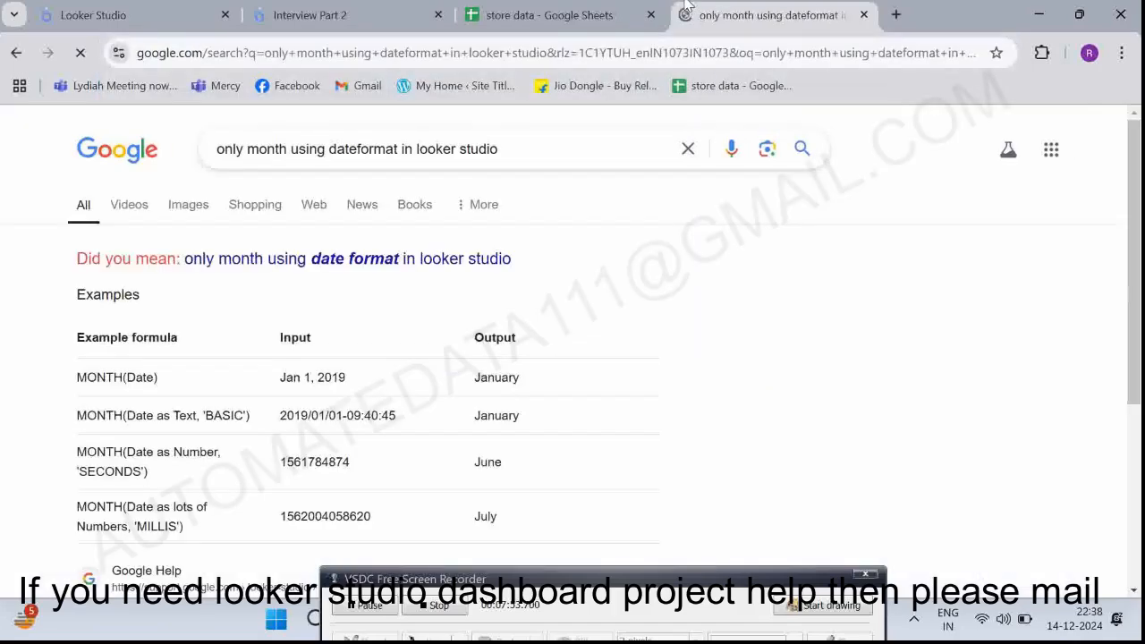
pyautogui.scroll(-1, 293, 416)
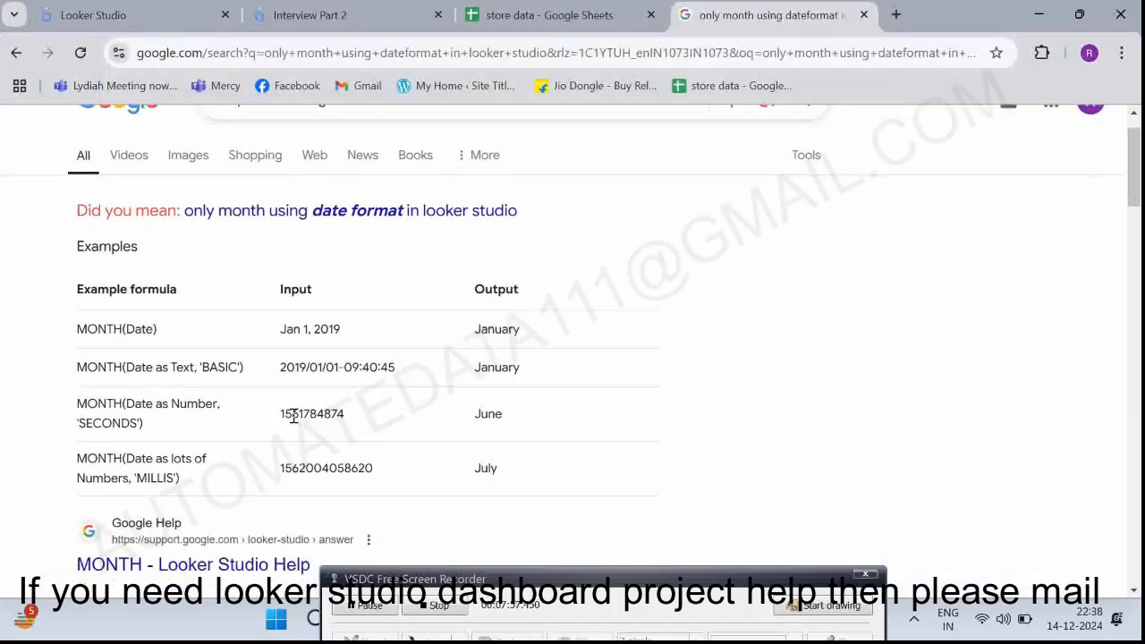
pyautogui.scroll(-3, 293, 420)
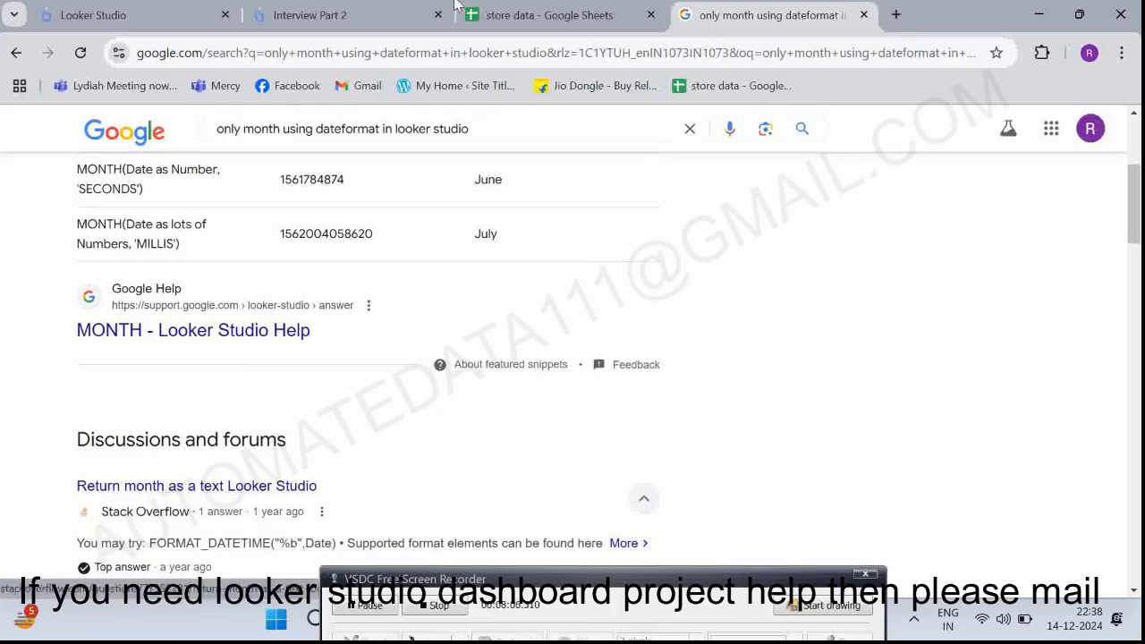
# Back in the Looker Studio report, change the inbuilt_month formula to FORMAT_DATETIME('%b', Month), save the field and close the editor.
pyautogui.click(341, 10)
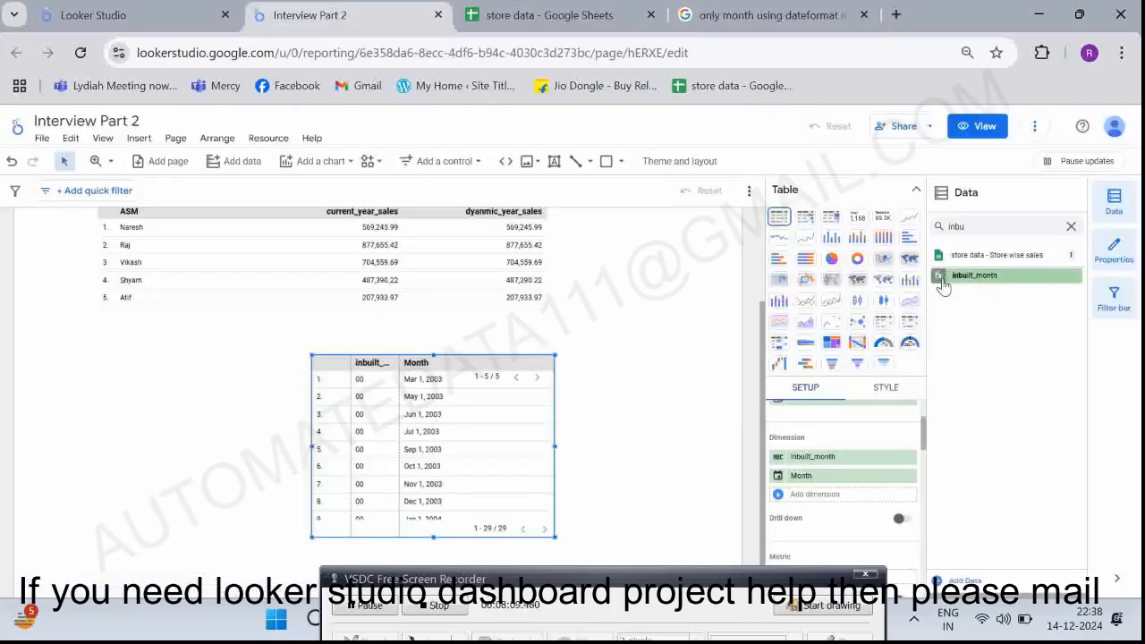
pyautogui.click(942, 285)
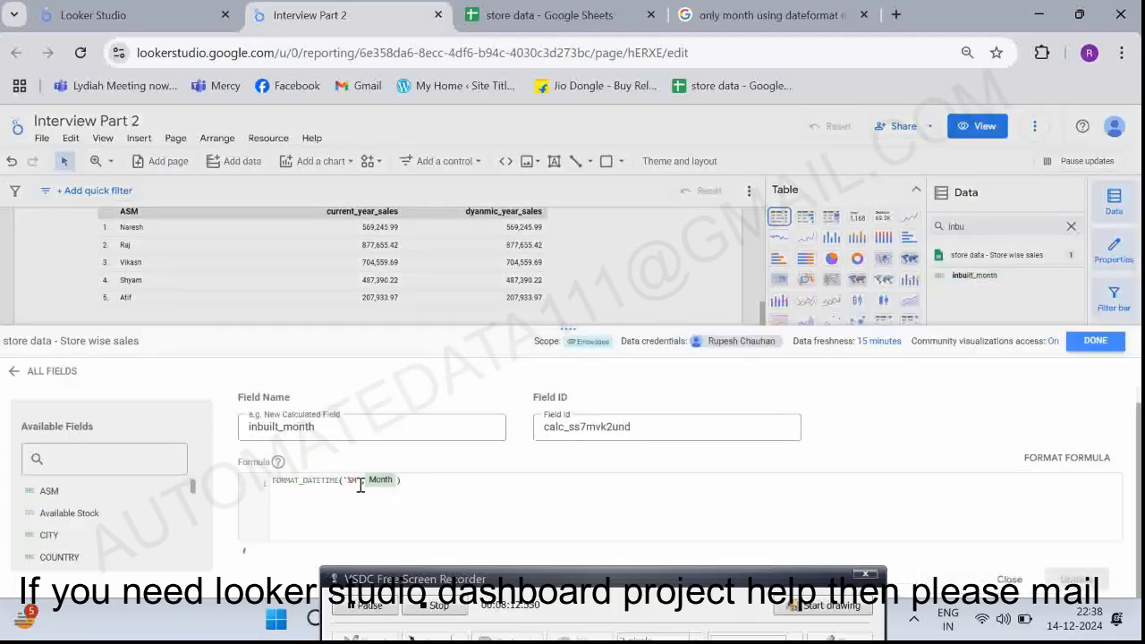
pyautogui.click(359, 498)
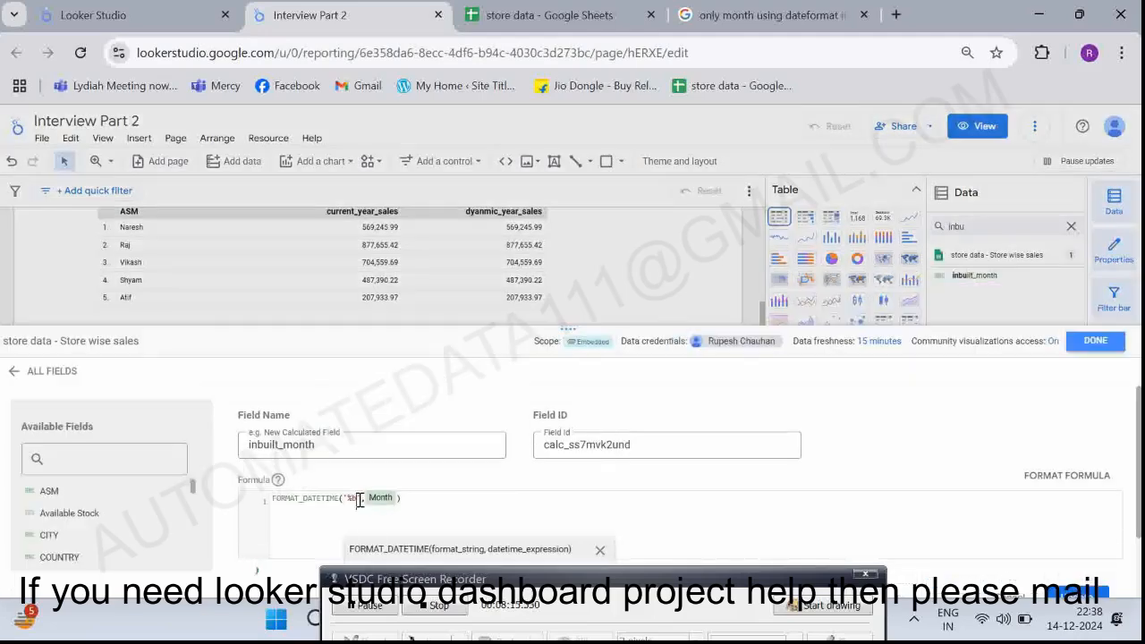
pyautogui.click(1075, 578)
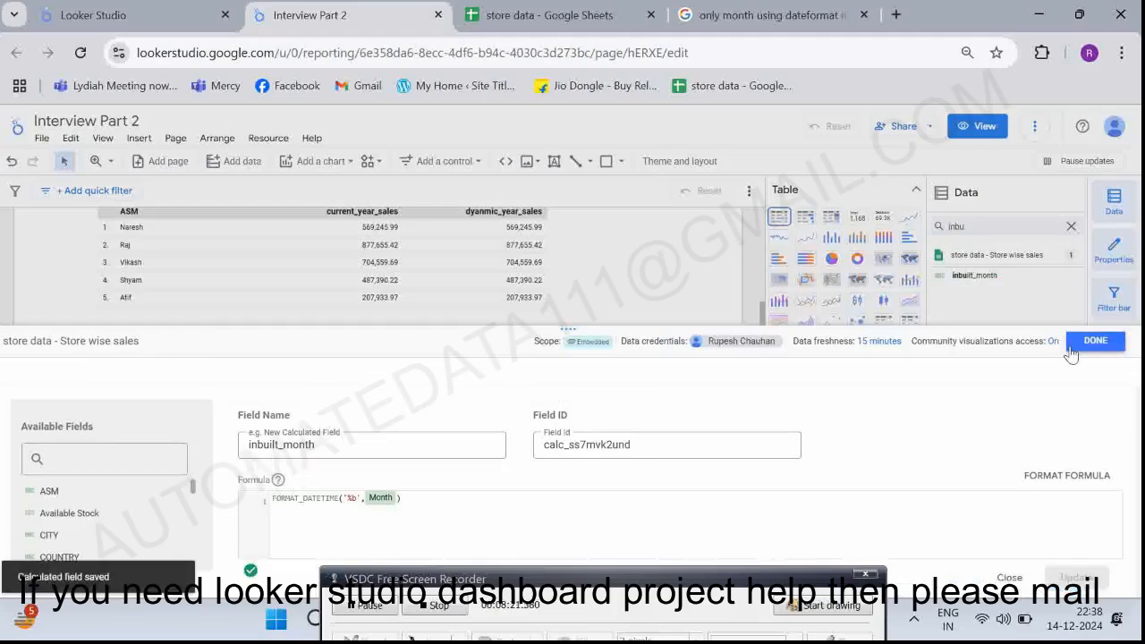
pyautogui.click(1095, 341)
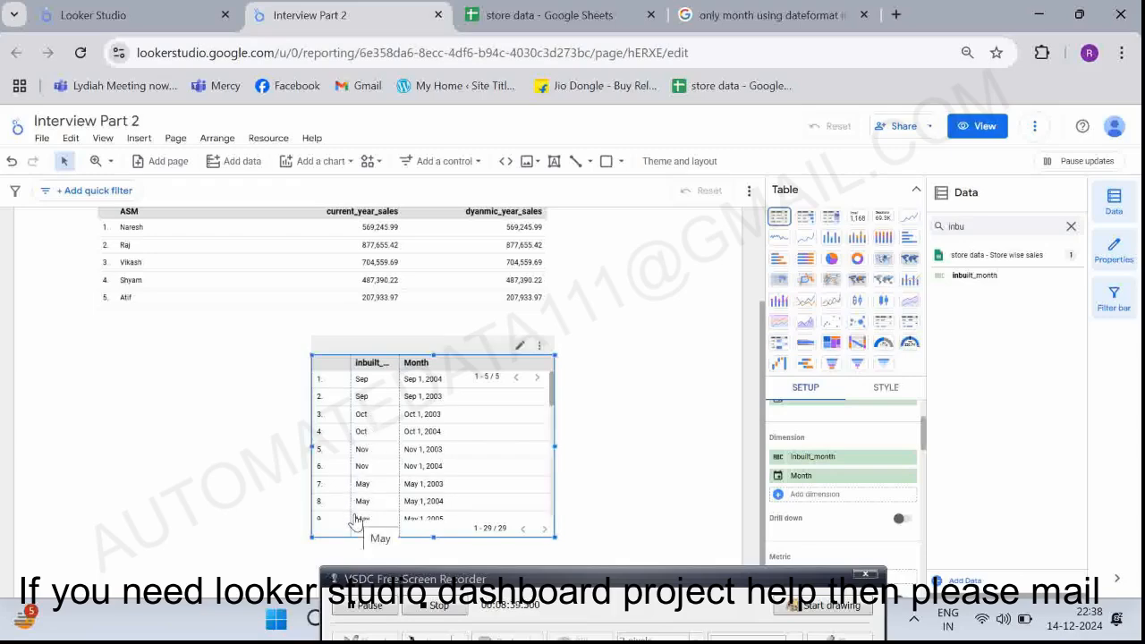
# Delete the inbuilt_month and Month table below the ASM sales table.
pyautogui.scroll(2, 600, 355)
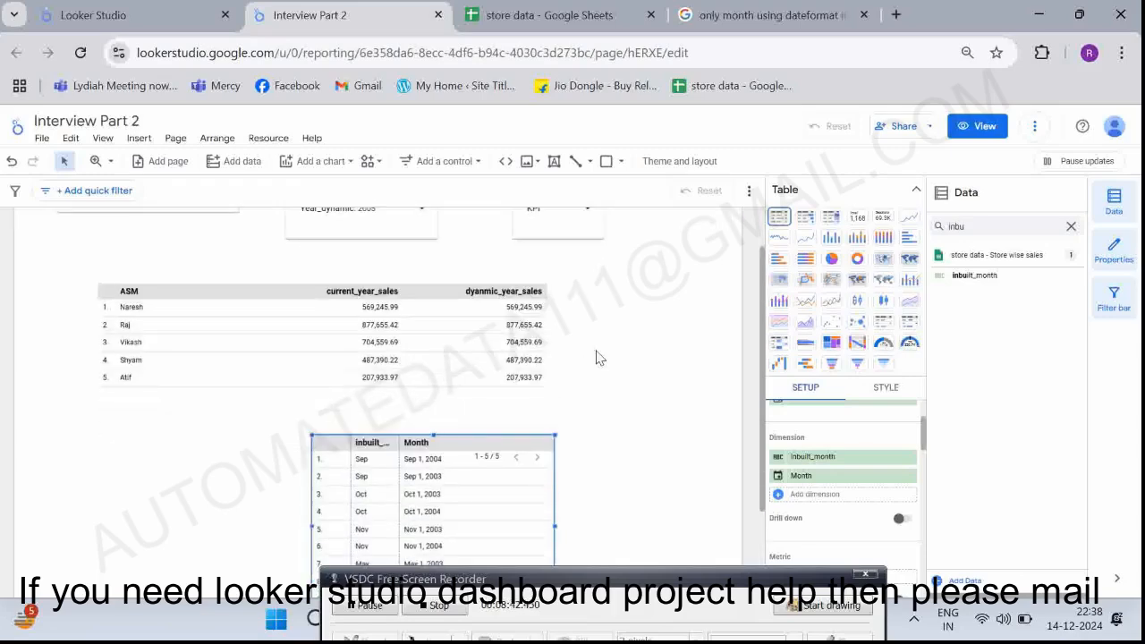
pyautogui.rightClick(538, 436)
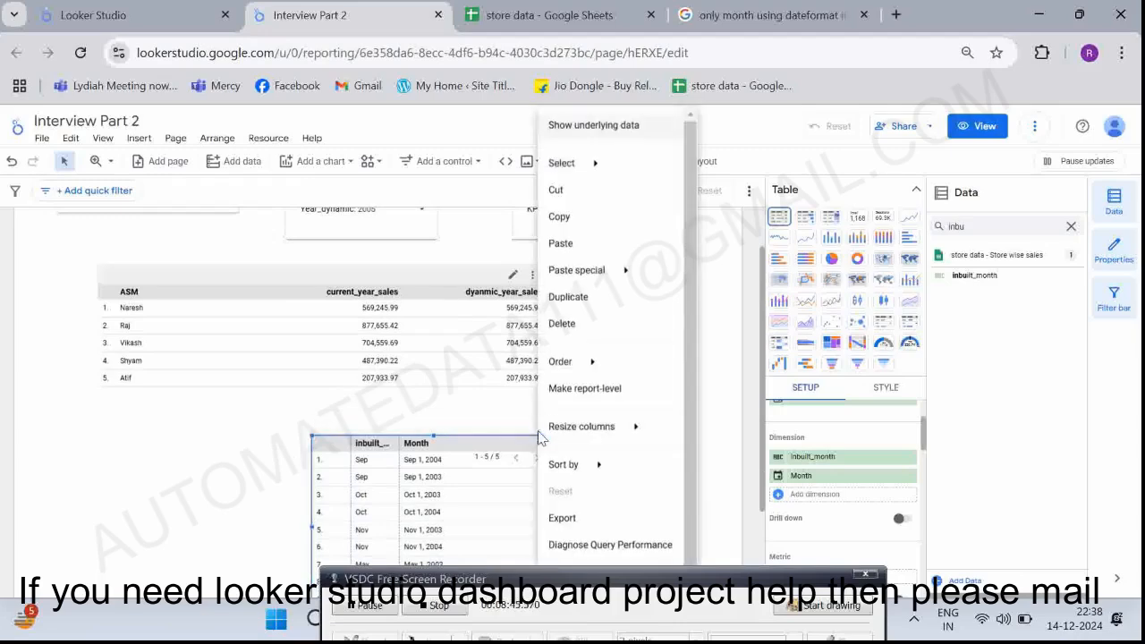
pyautogui.moveTo(539, 438)
pyautogui.click(335, 440)
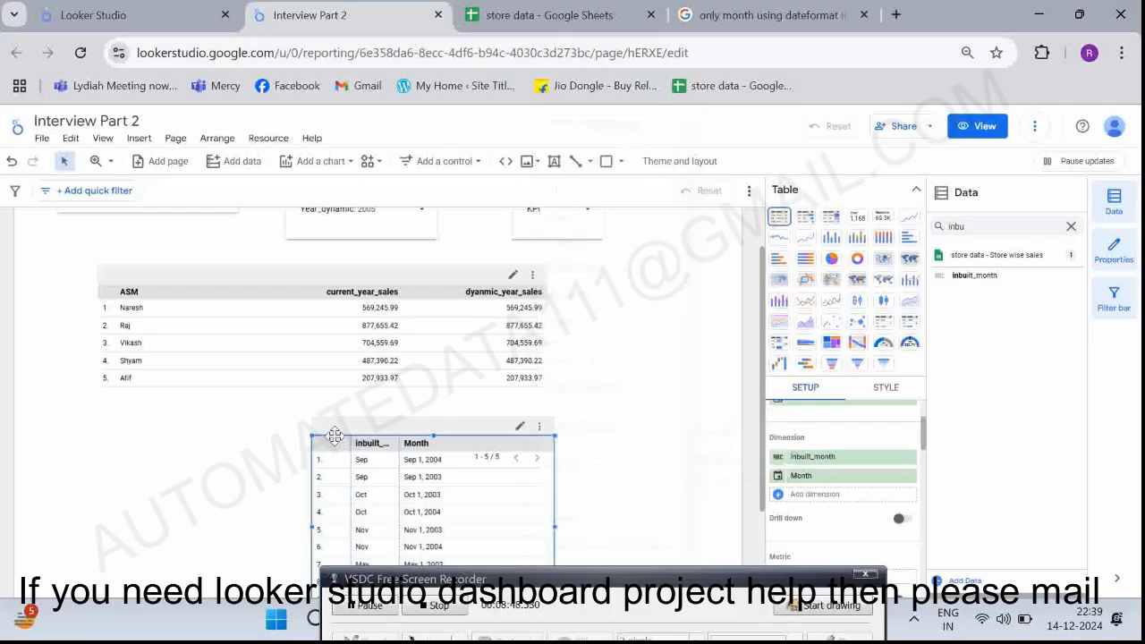
pyautogui.press('Delete')
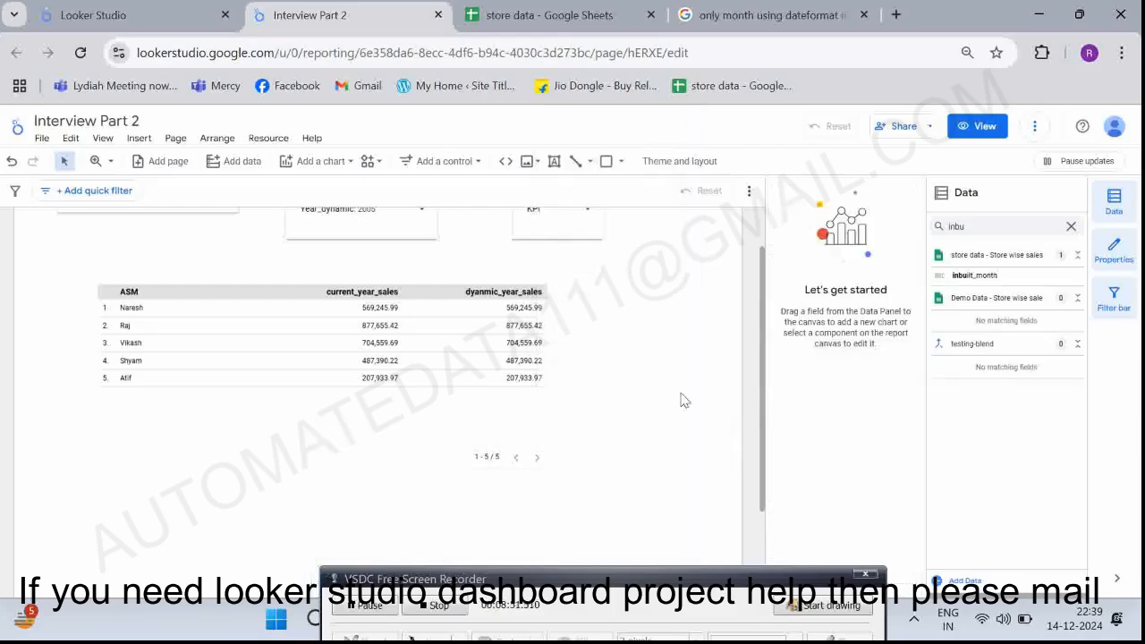
# Clear the field search and start a new parameter named dynamic_month in the store data source.
pyautogui.click(1071, 227)
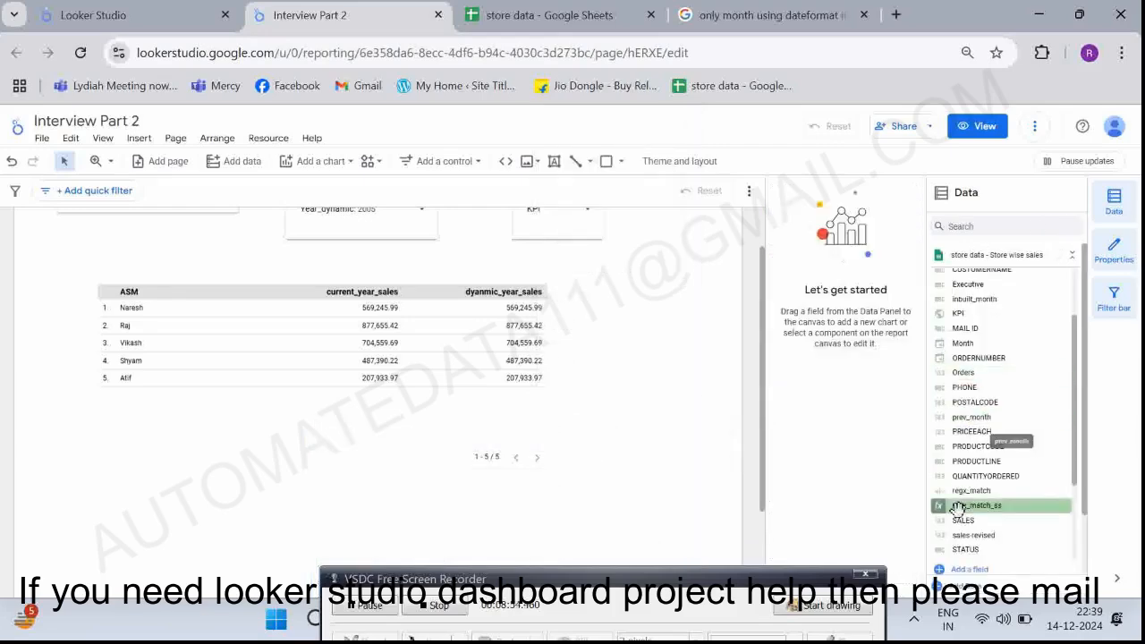
pyautogui.scroll(-2, 971, 563)
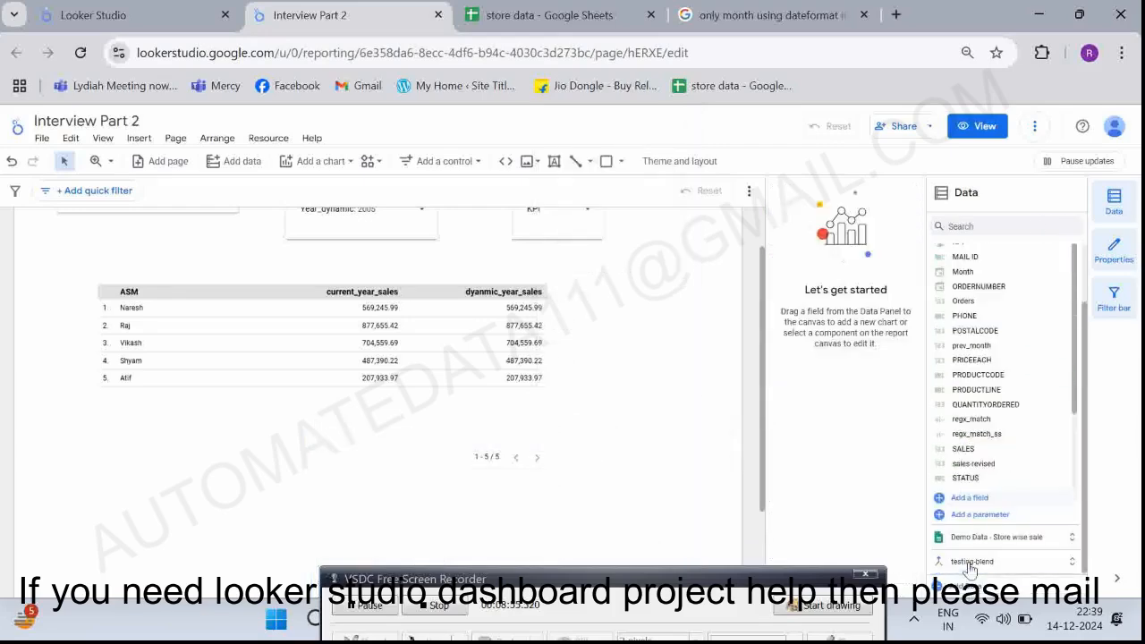
pyautogui.click(954, 514)
pyautogui.click(77, 438)
pyautogui.write('dyn')
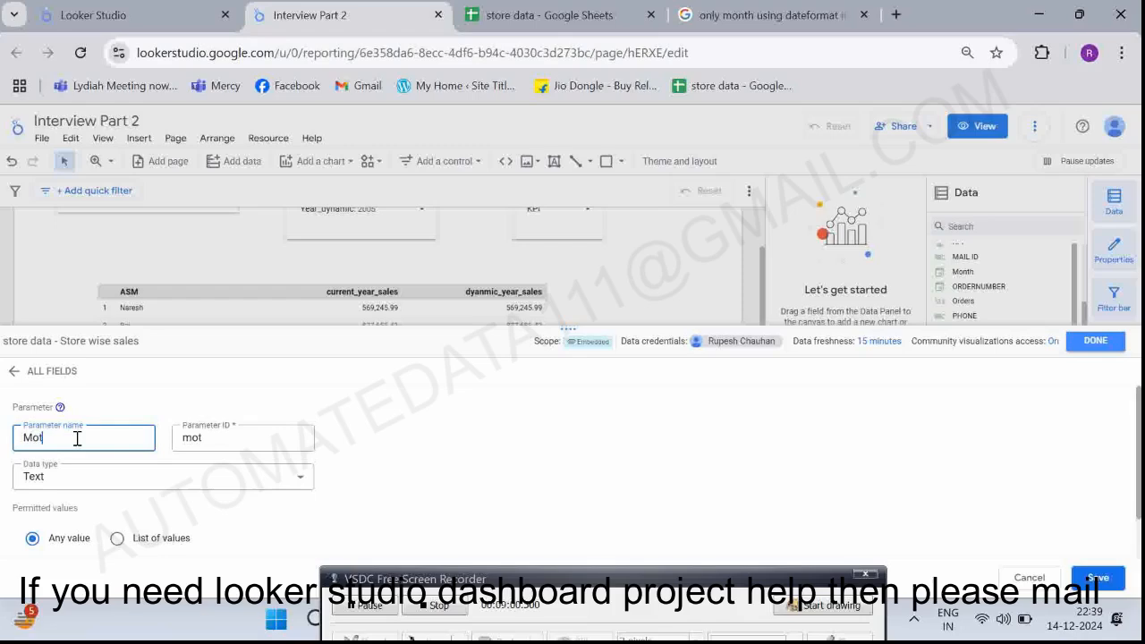
pyautogui.write('amic_month')
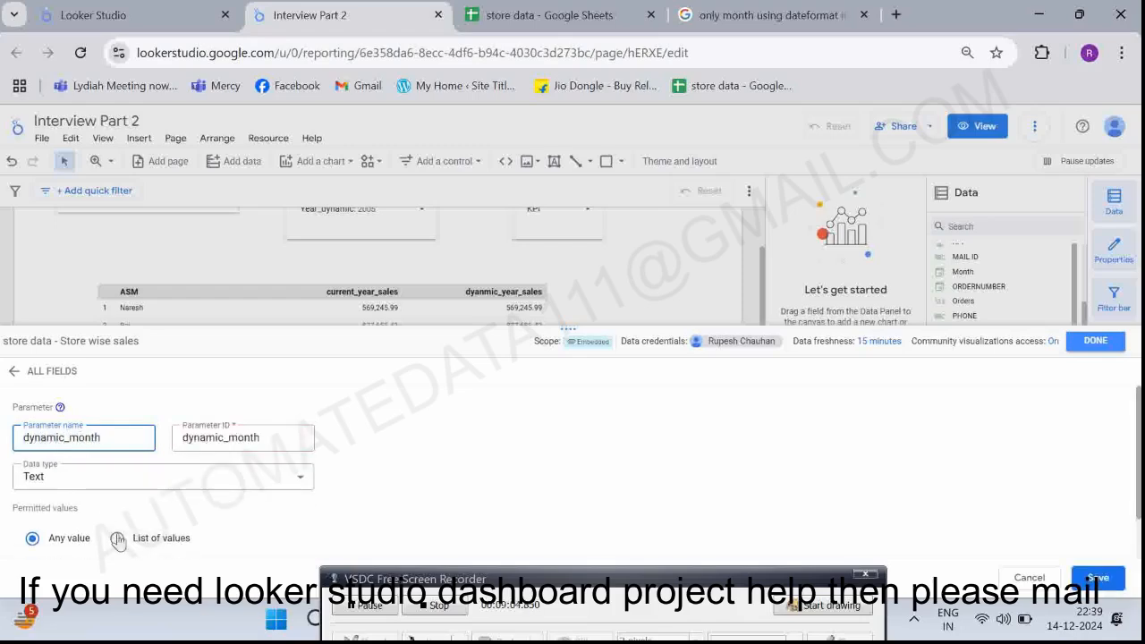
# Restrict the dynamic_month parameter to a list of values and create ten blank value rows.
pyautogui.click(118, 539)
pyautogui.scroll(-3, 117, 528)
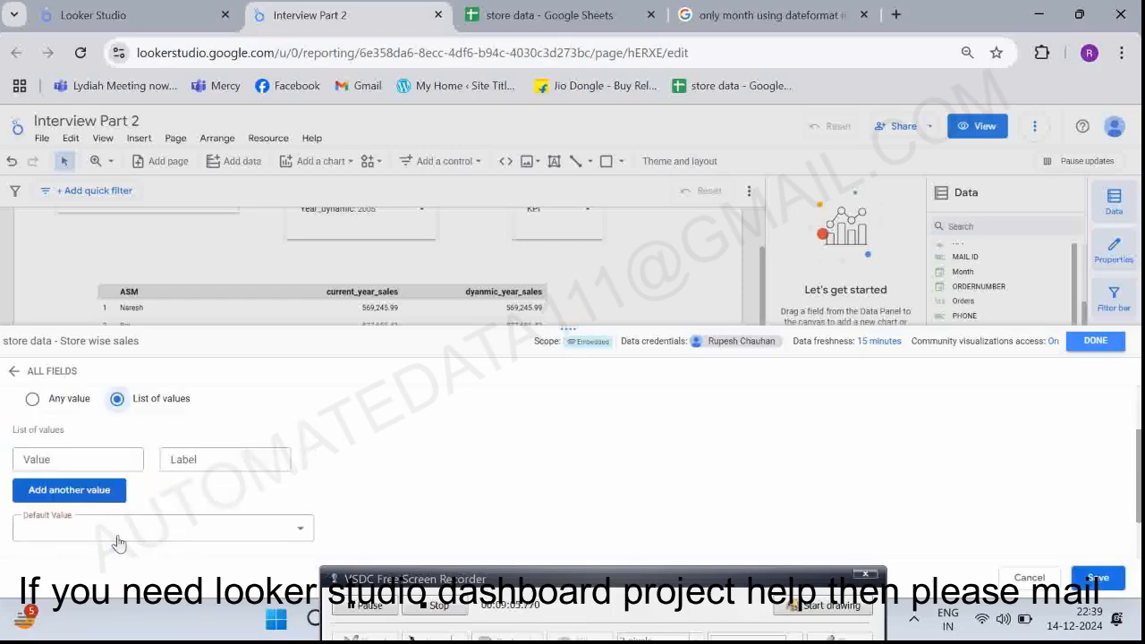
pyautogui.click(49, 490)
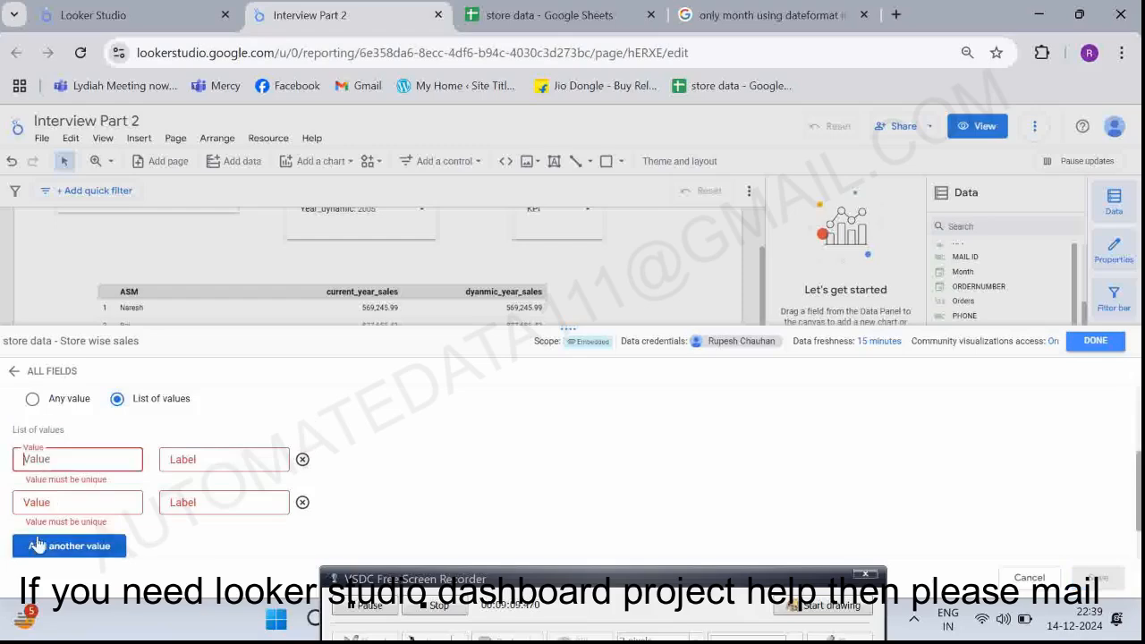
pyautogui.scroll(-1, 40, 543)
pyautogui.click(40, 501)
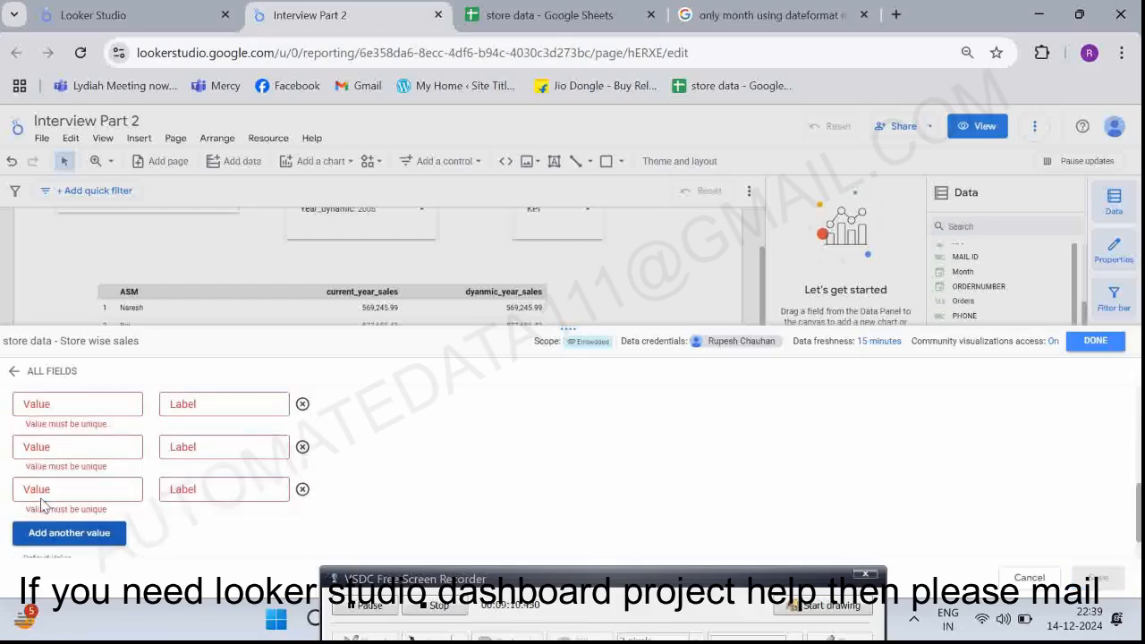
pyautogui.scroll(-1, 41, 503)
pyautogui.click(40, 501)
pyautogui.scroll(-1, 40, 503)
pyautogui.click(40, 501)
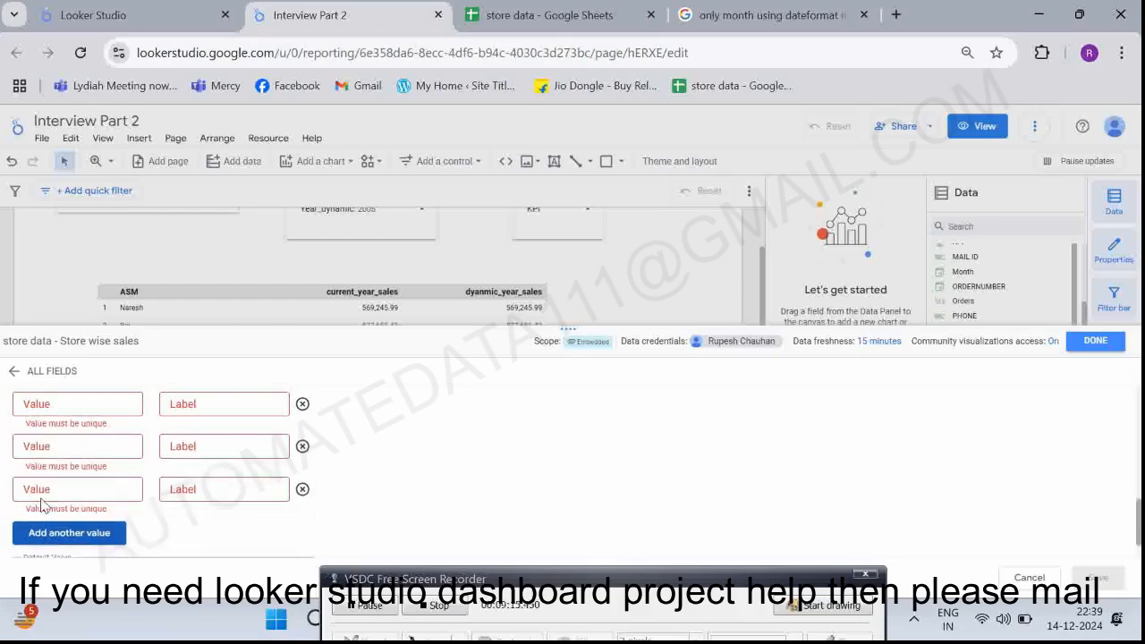
pyautogui.scroll(-1, 40, 501)
pyautogui.click(40, 501)
pyautogui.scroll(-1, 40, 500)
pyautogui.click(40, 501)
pyautogui.scroll(6, 41, 501)
pyautogui.scroll(-2, 40, 505)
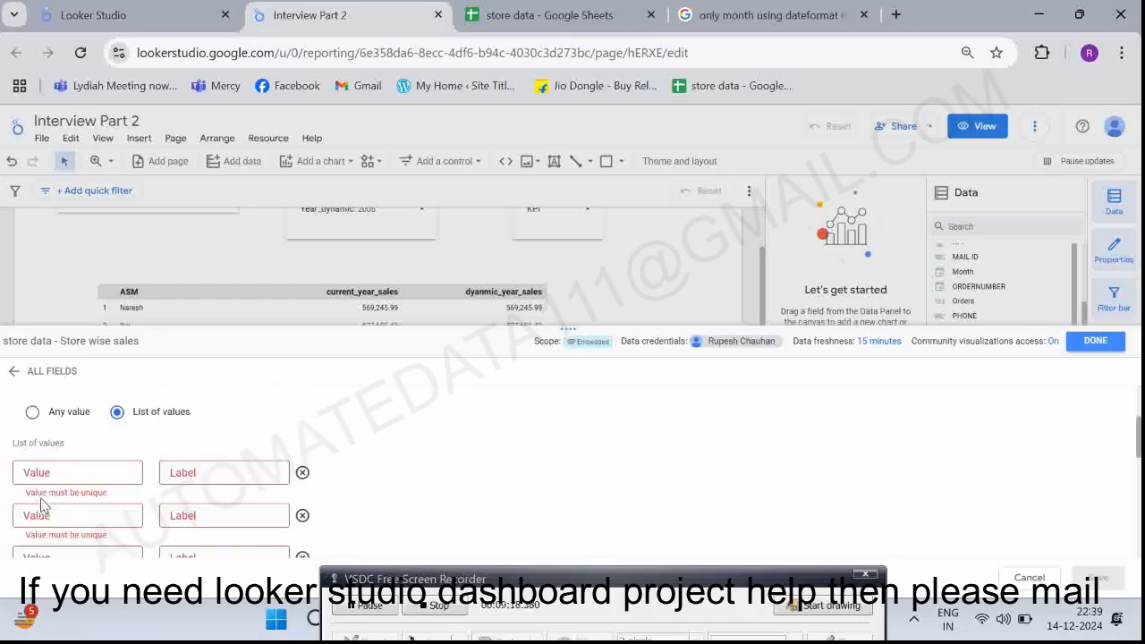
# Fill the first three permitted values of dynamic_month with Jan, Feb and Mar.
pyautogui.click(45, 474)
pyautogui.write('Jan')
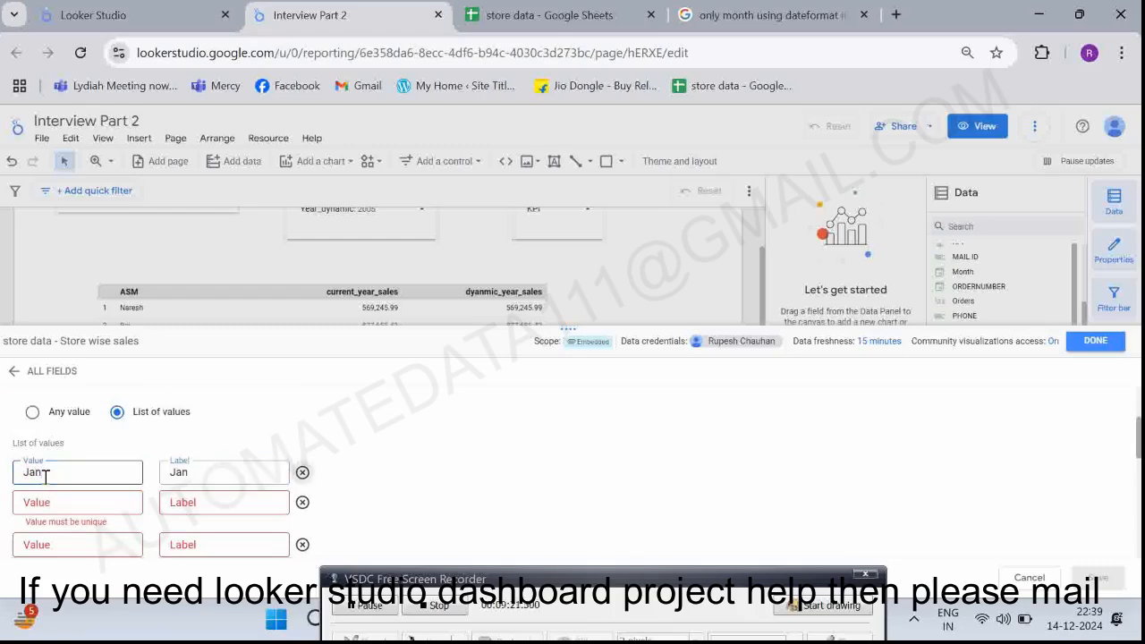
pyautogui.press('Tab')
pyautogui.press('Tab')
pyautogui.press('Tab')
pyautogui.write('Feb')
pyautogui.press('Tab')
pyautogui.press('Tab')
pyautogui.press('Tab')
pyautogui.write('Mar')
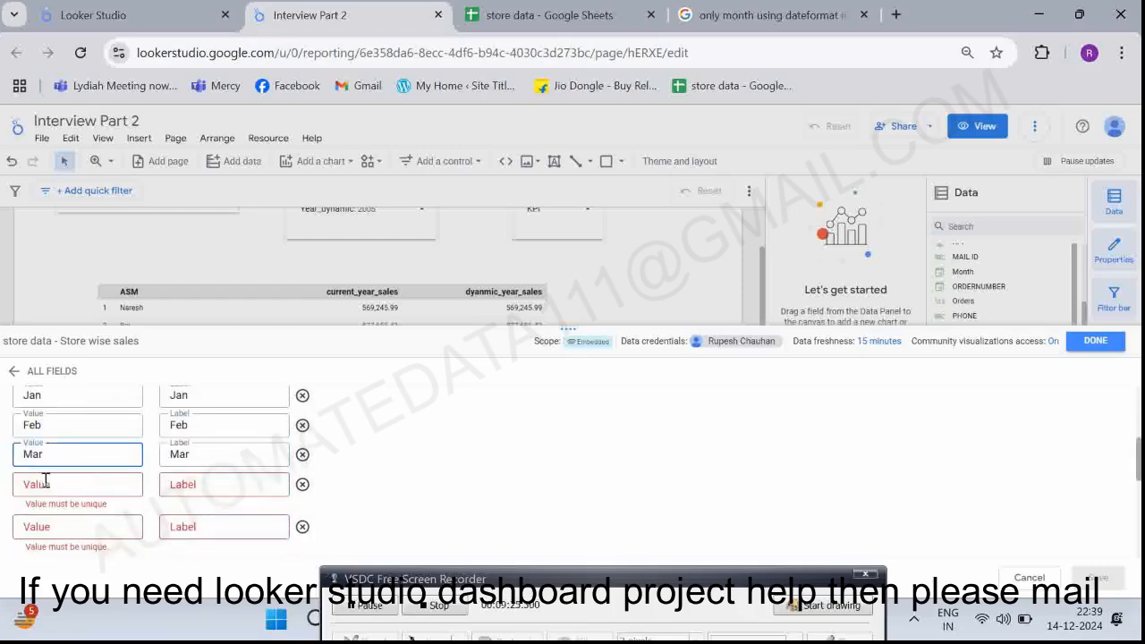
# Enter Apr, May, Jun and Jul as the following permitted values of the parameter.
pyautogui.scroll(-1, 45, 481)
pyautogui.click(41, 428)
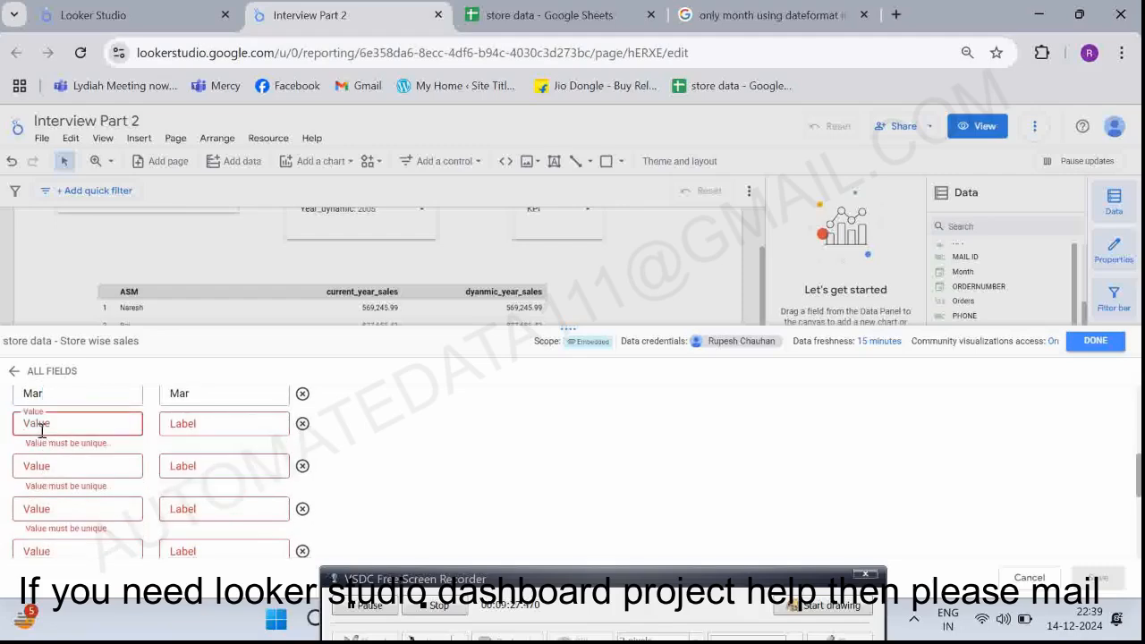
pyautogui.write('Apr')
pyautogui.click(37, 454)
pyautogui.write('May')
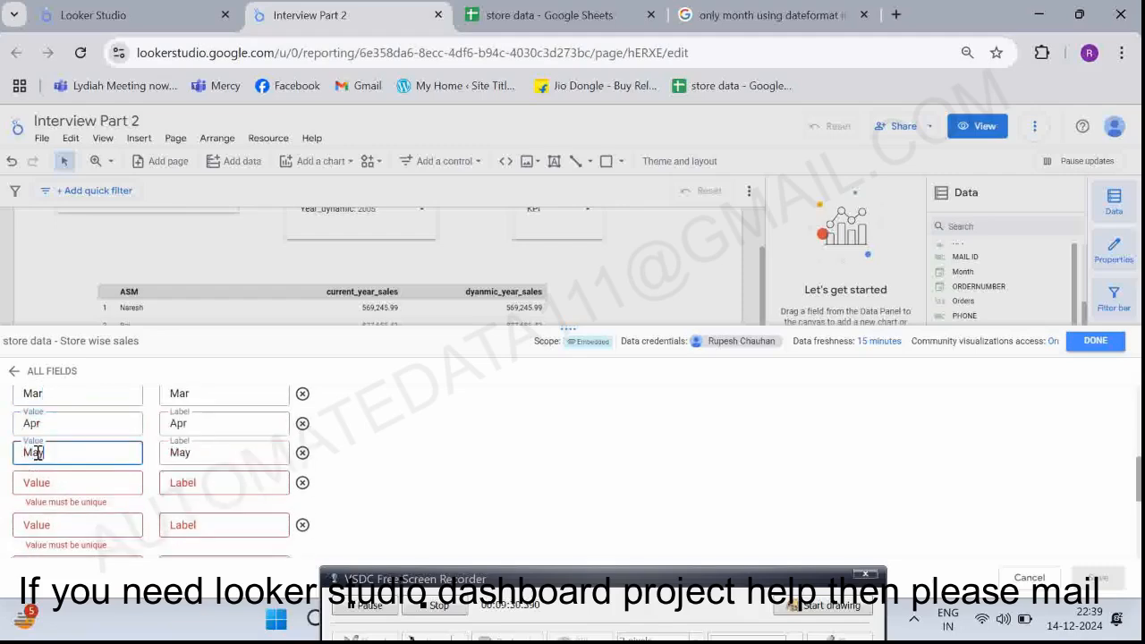
pyautogui.click(31, 484)
pyautogui.write('Jun')
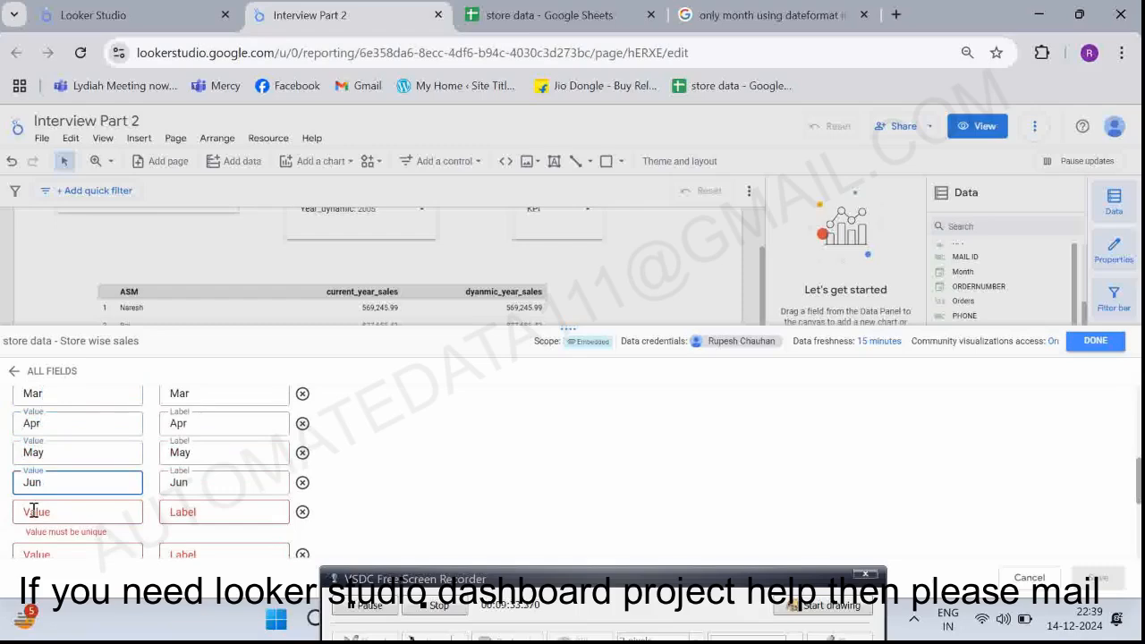
pyautogui.click(33, 510)
pyautogui.write('Jul')
# Fill the remaining blank value rows of the parameter with Aug, Sep and Oct.
pyautogui.scroll(-1, 33, 510)
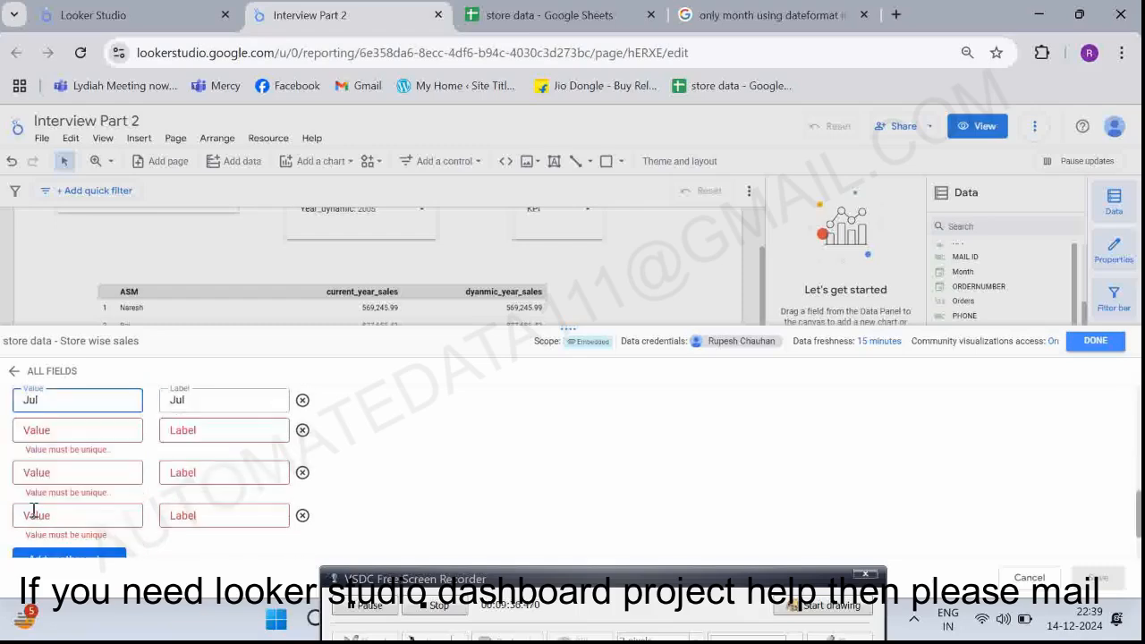
pyautogui.click(35, 433)
pyautogui.write('Aug')
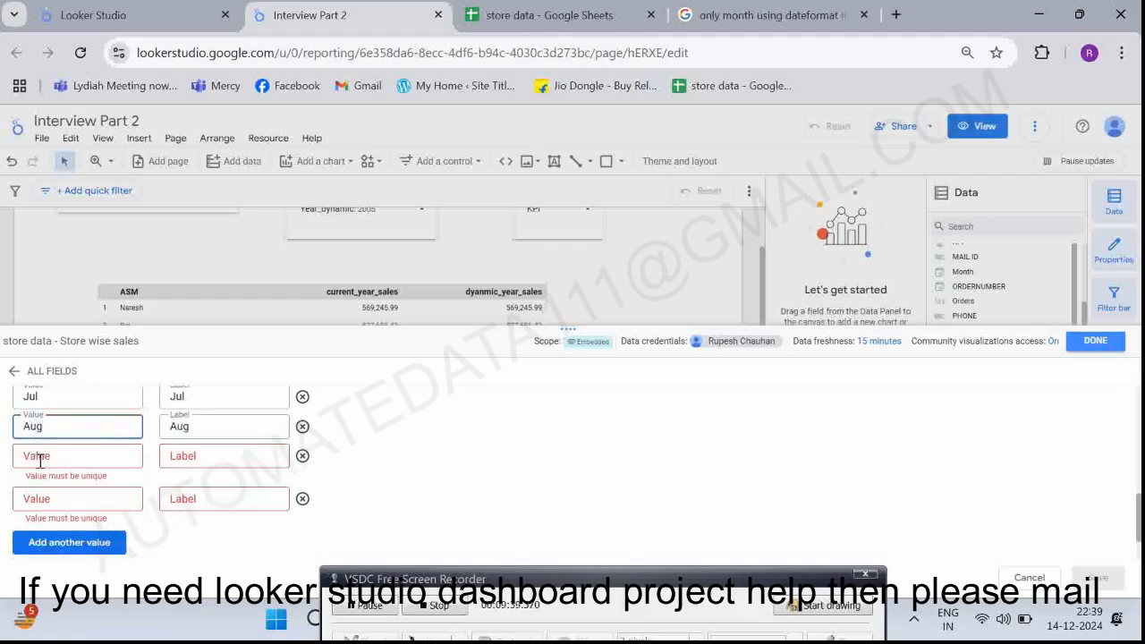
pyautogui.click(39, 458)
pyautogui.write('Sep')
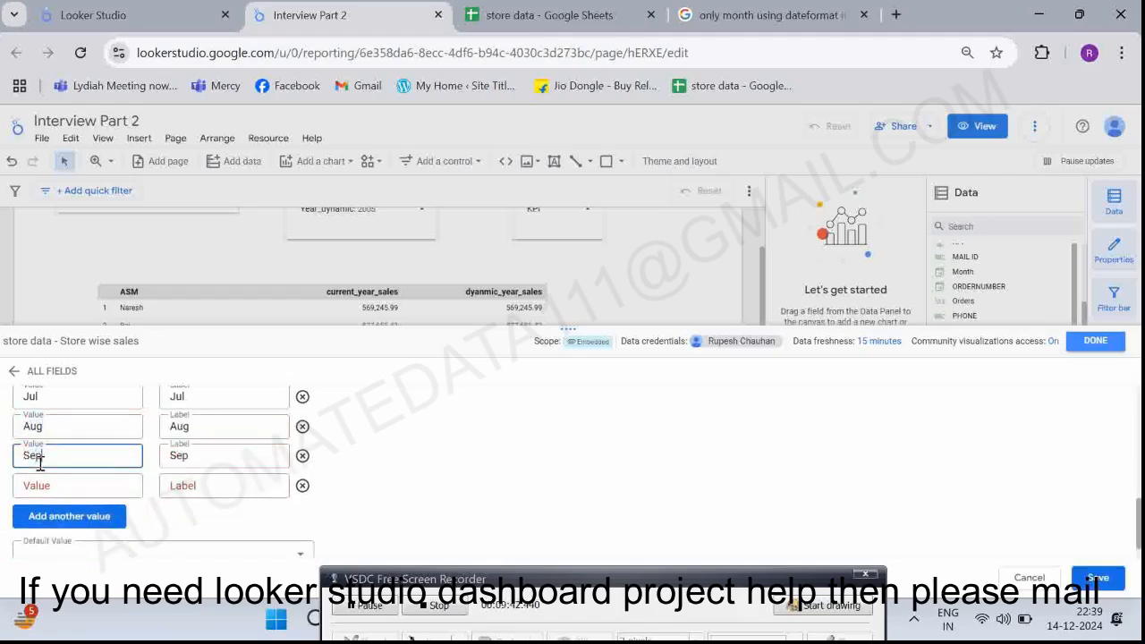
pyautogui.click(39, 483)
pyautogui.write('Oct')
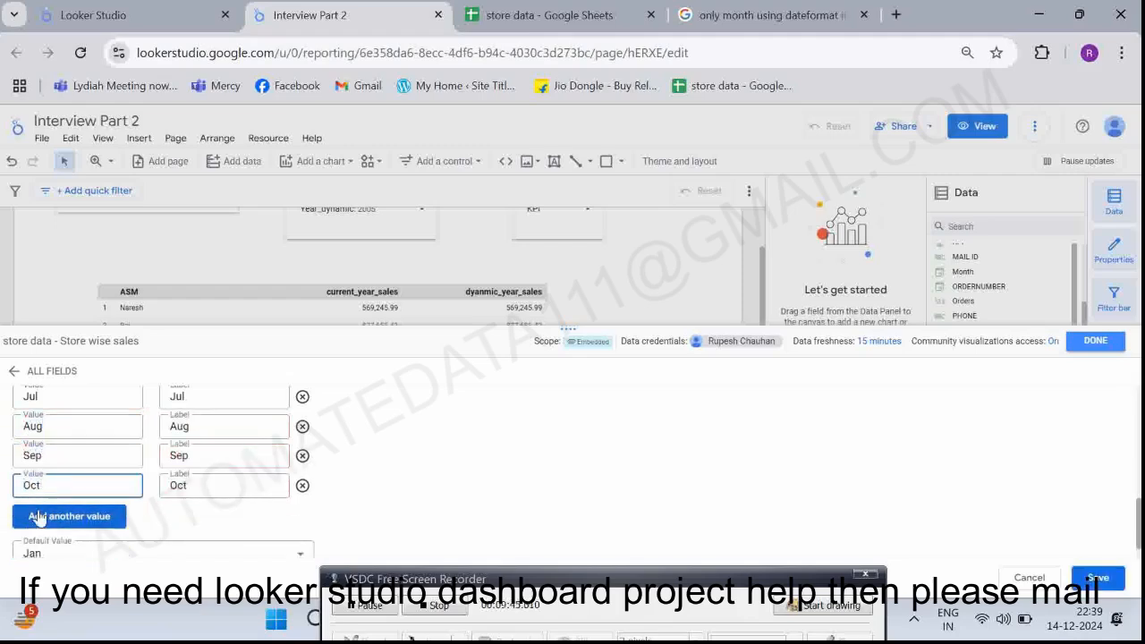
# Add two more value rows with Nov and Dec, save the dynamic_month parameter and close the data source editor.
pyautogui.click(37, 508)
pyautogui.scroll(-1, 36, 483)
pyautogui.click(39, 461)
pyautogui.write('N')
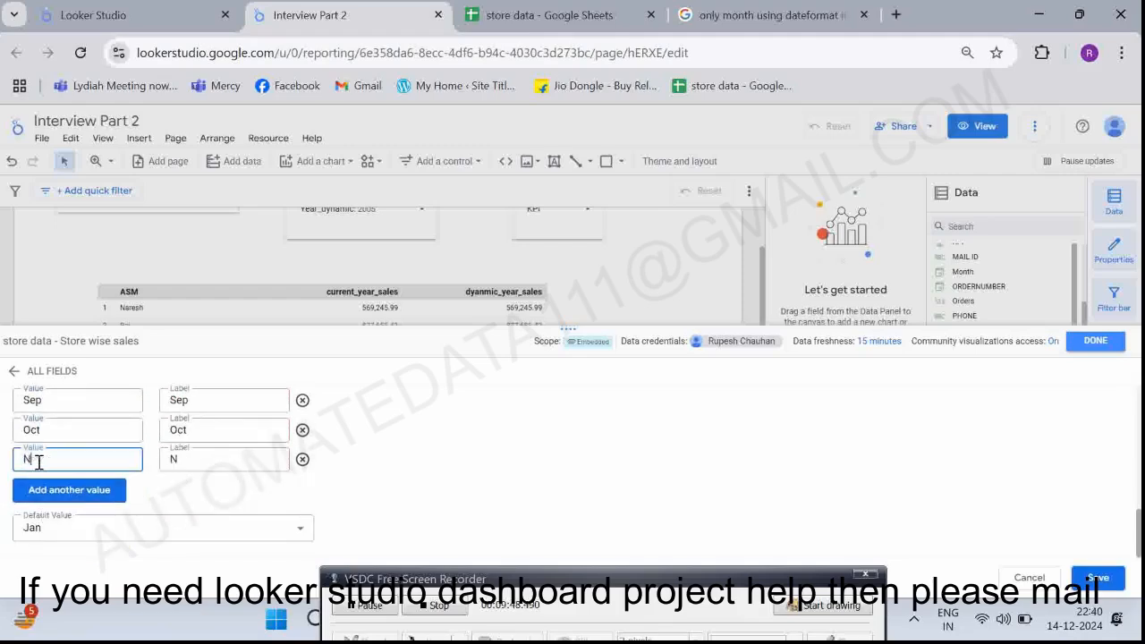
pyautogui.write('ov')
pyautogui.click(40, 490)
pyautogui.click(40, 488)
pyautogui.write('Dec')
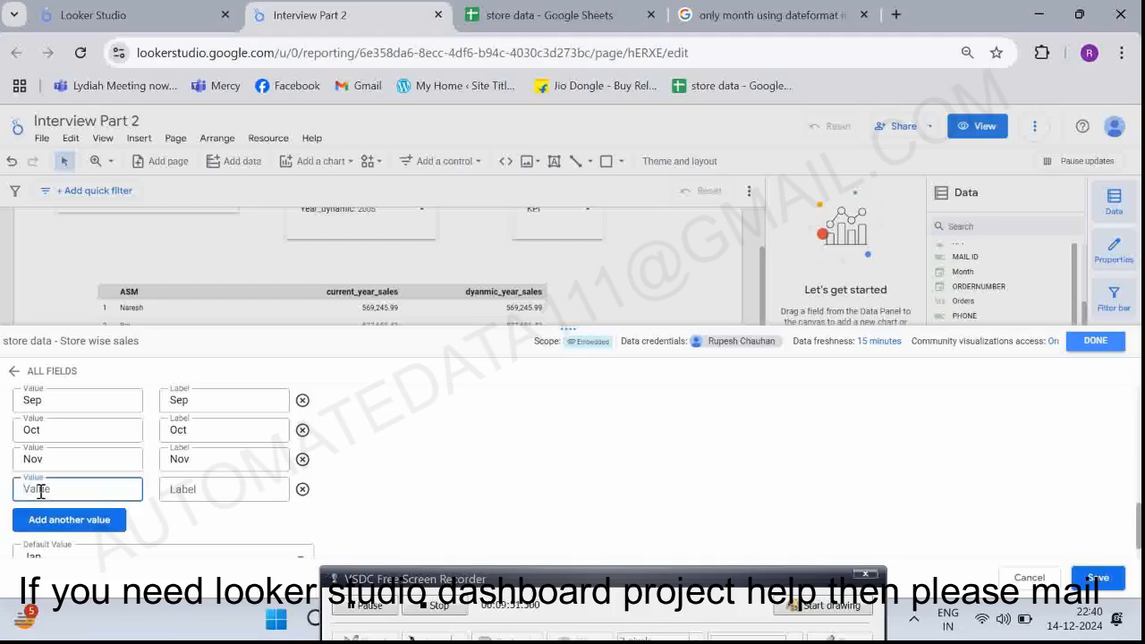
pyautogui.click(1095, 578)
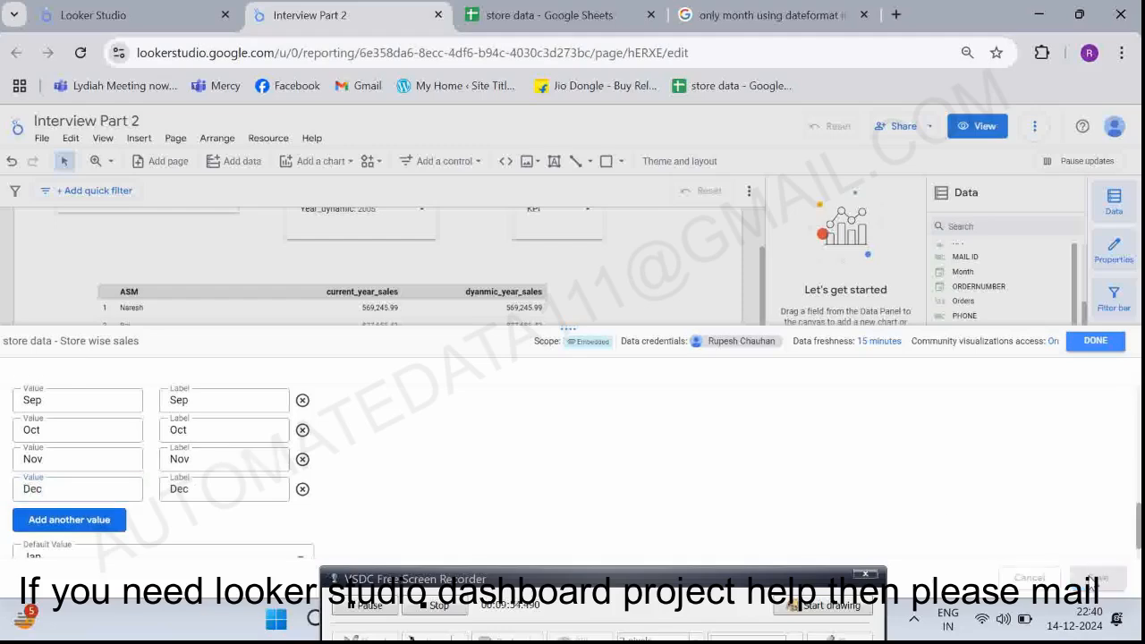
pyautogui.click(1094, 341)
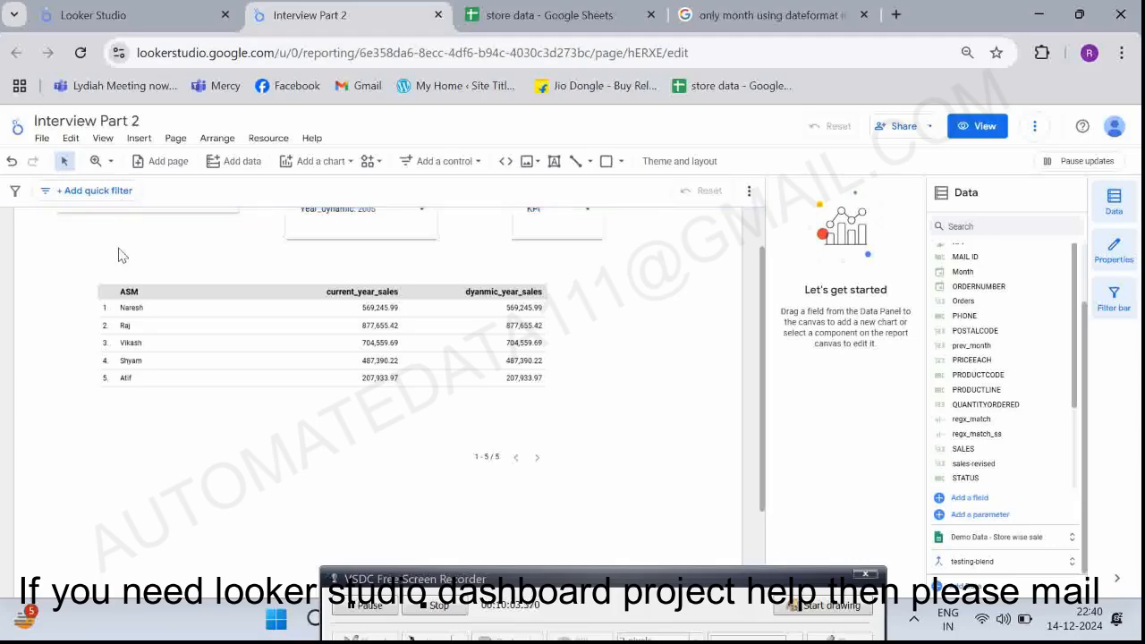
# Place a drop-down list control below the current_year_parm control and use dynamic_month as its control field.
pyautogui.scroll(1, 116, 259)
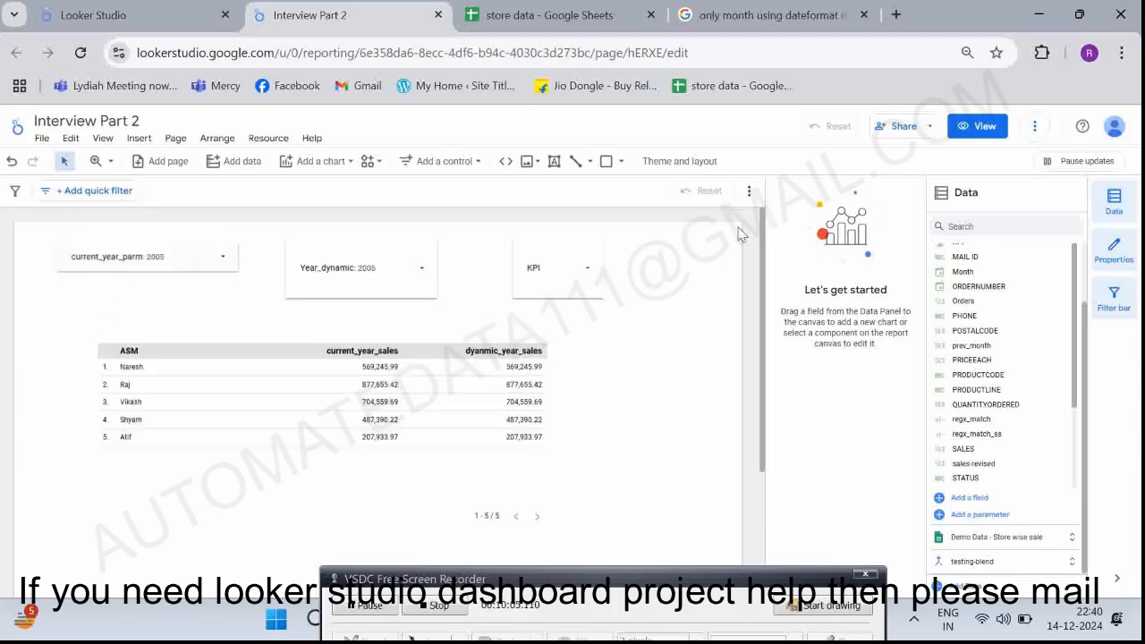
pyautogui.click(478, 162)
pyautogui.click(451, 192)
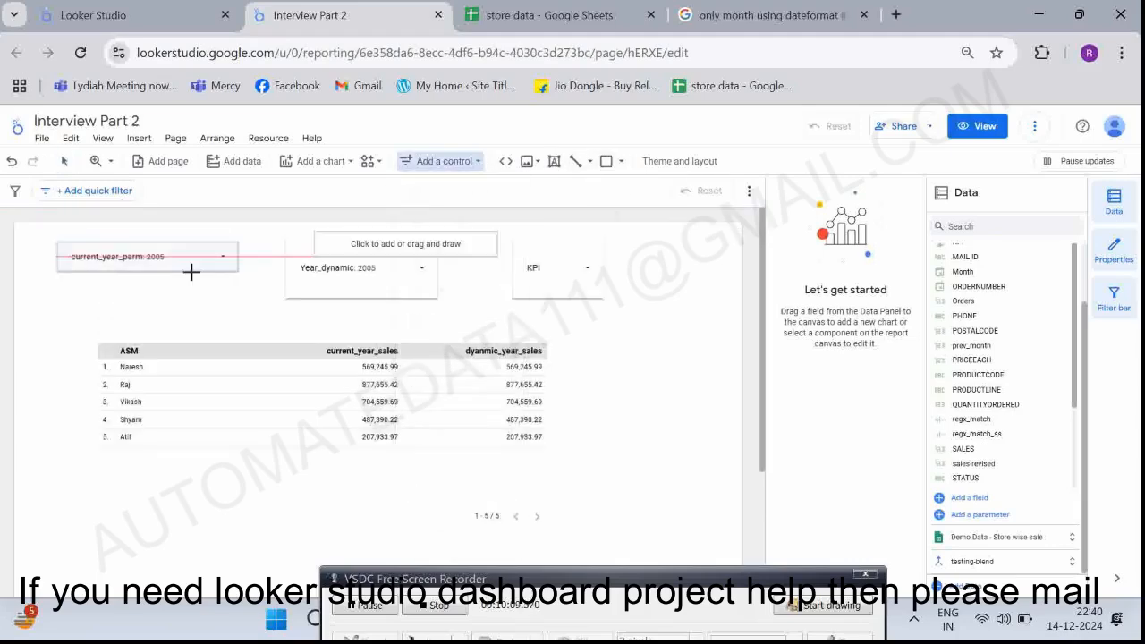
pyautogui.moveTo(33, 287); pyautogui.dragTo(206, 324)
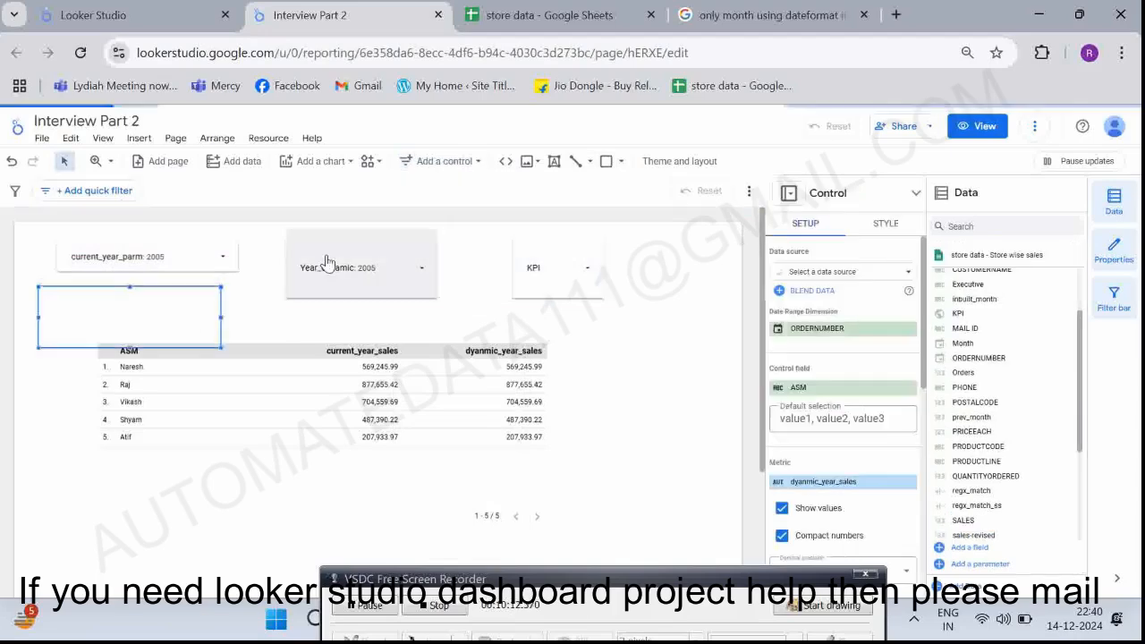
pyautogui.click(992, 225)
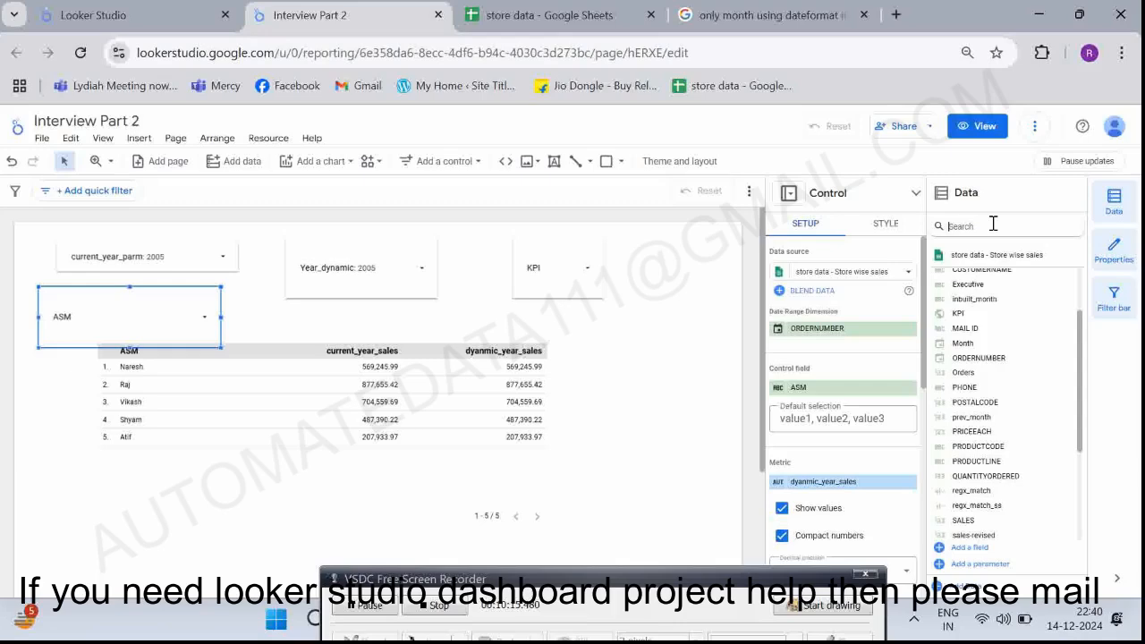
pyautogui.write('dyna')
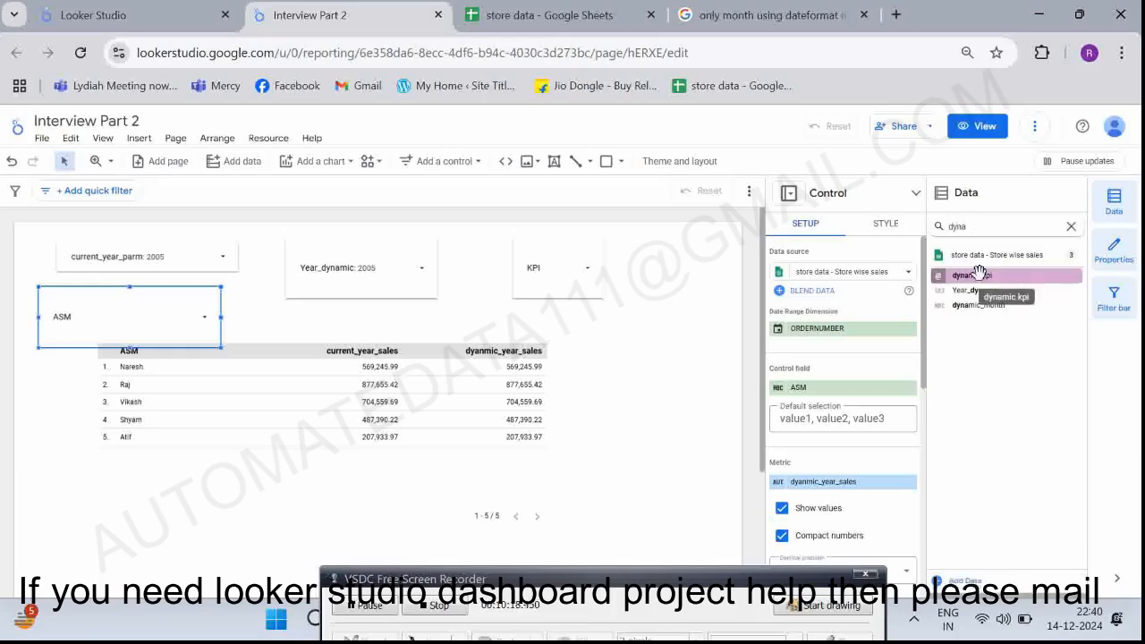
pyautogui.moveTo(960, 305); pyautogui.dragTo(811, 395)
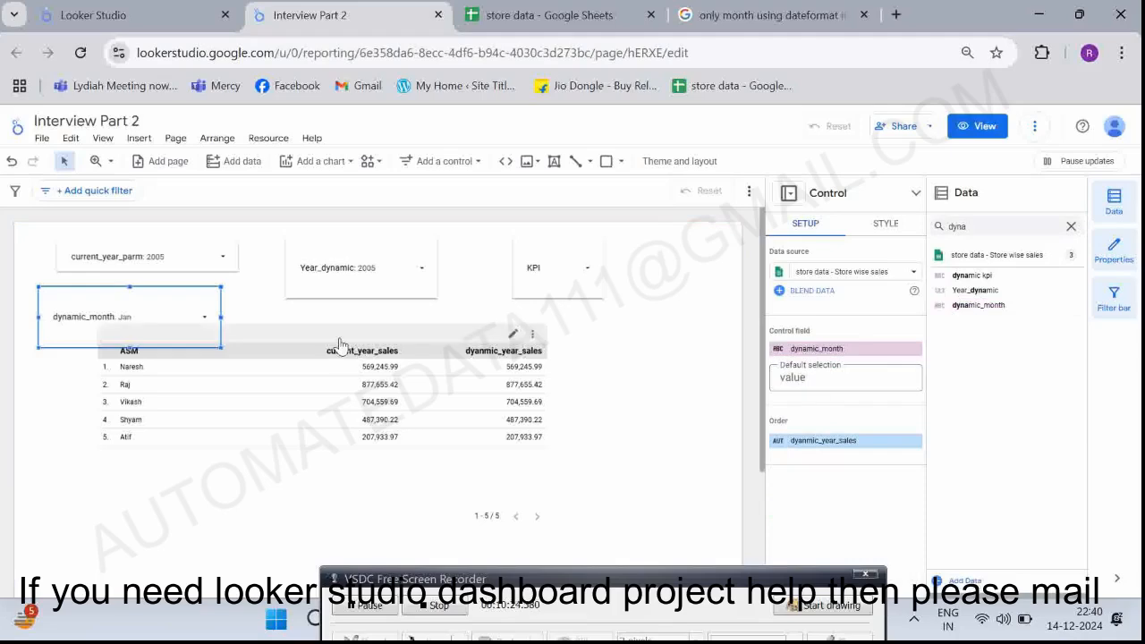
# Check the options offered by the dynamic_month and Year_dynamic controls without changing their selections.
pyautogui.click(187, 321)
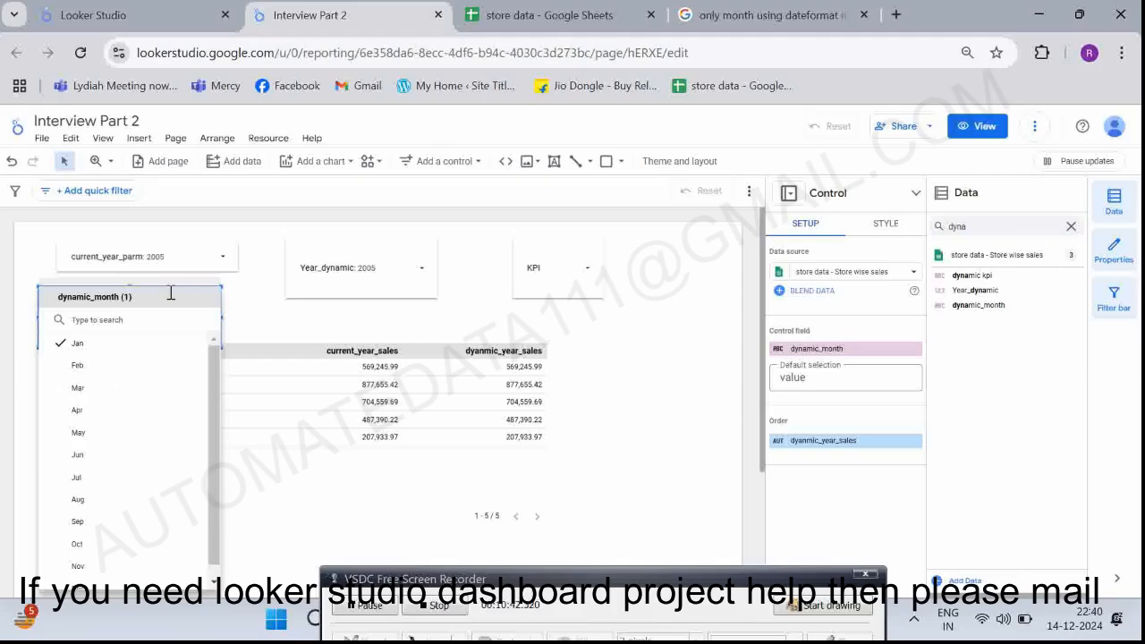
pyautogui.click(390, 278)
pyautogui.click(390, 277)
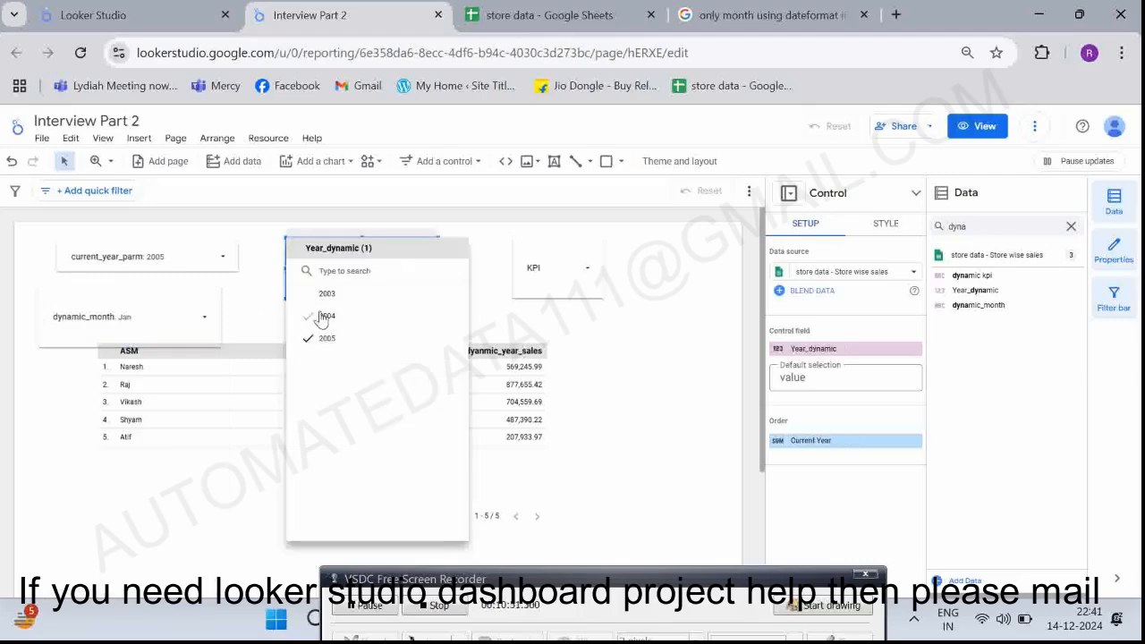
pyautogui.click(501, 320)
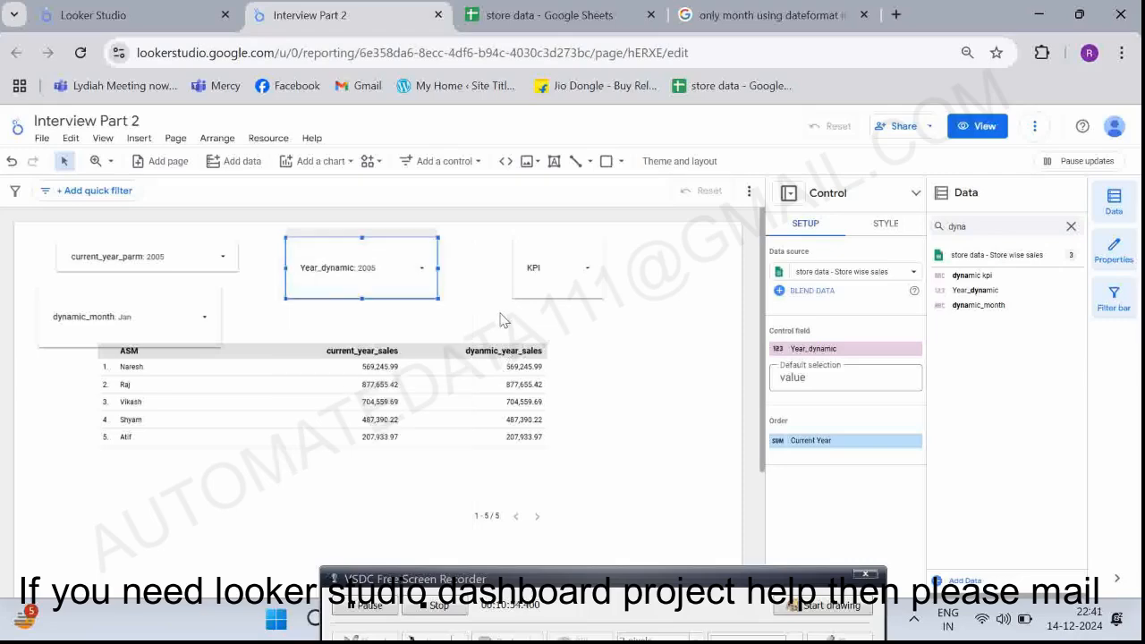
# Search the data fields for "ear" and open the formula of the current_year_sales calculated field.
pyautogui.doubleClick(986, 226)
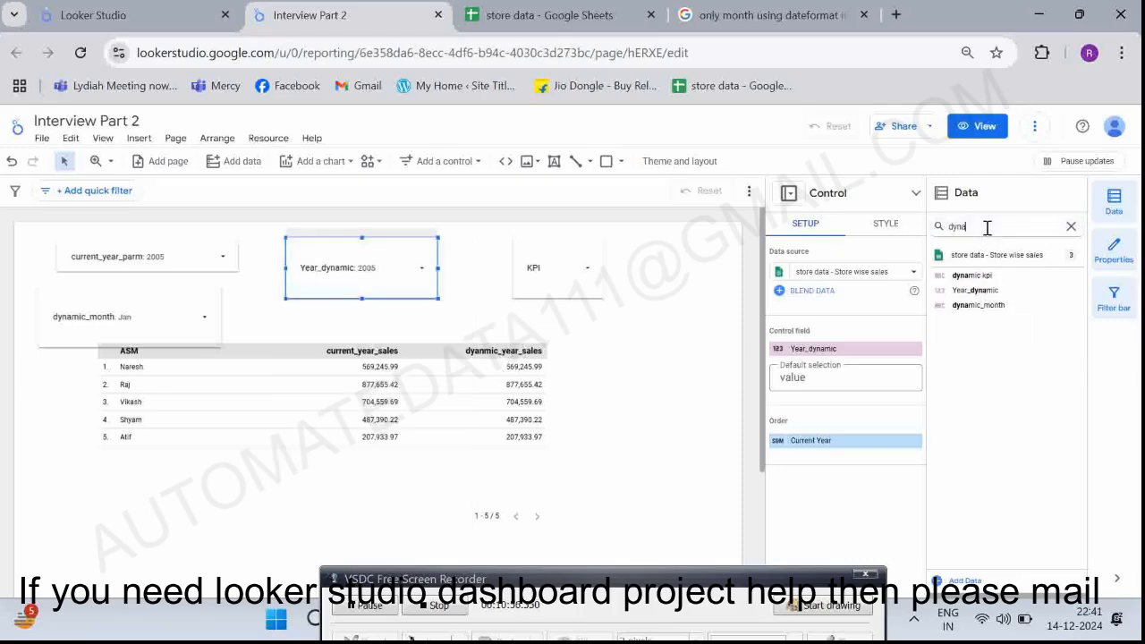
pyautogui.write('dynami')
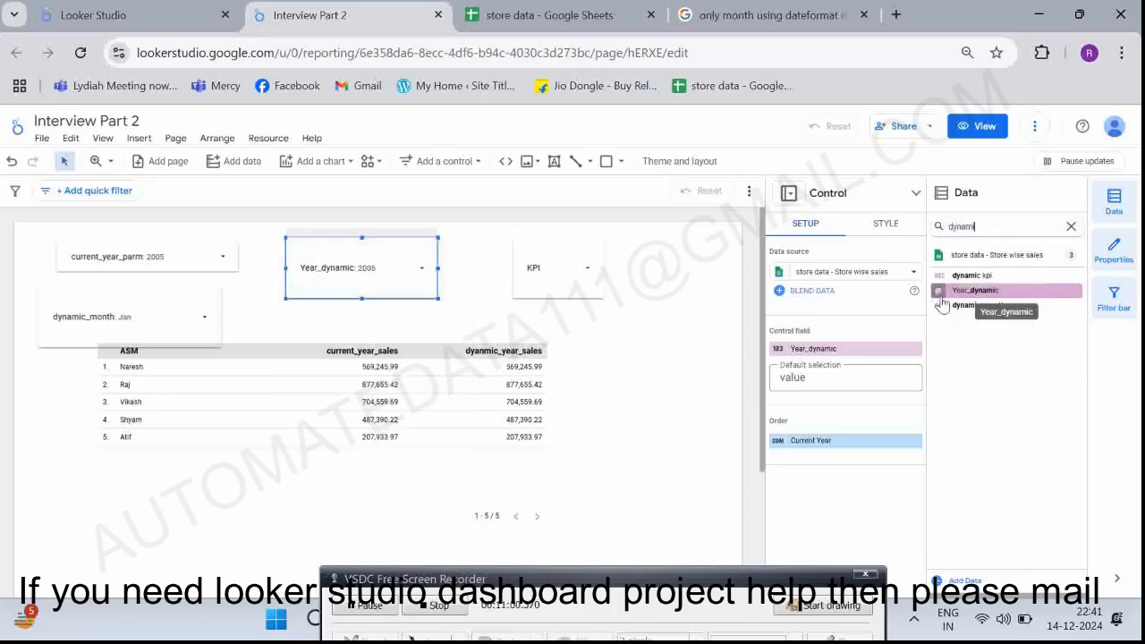
pyautogui.hotkey('ctrl', 'a')
pyautogui.write('ear')
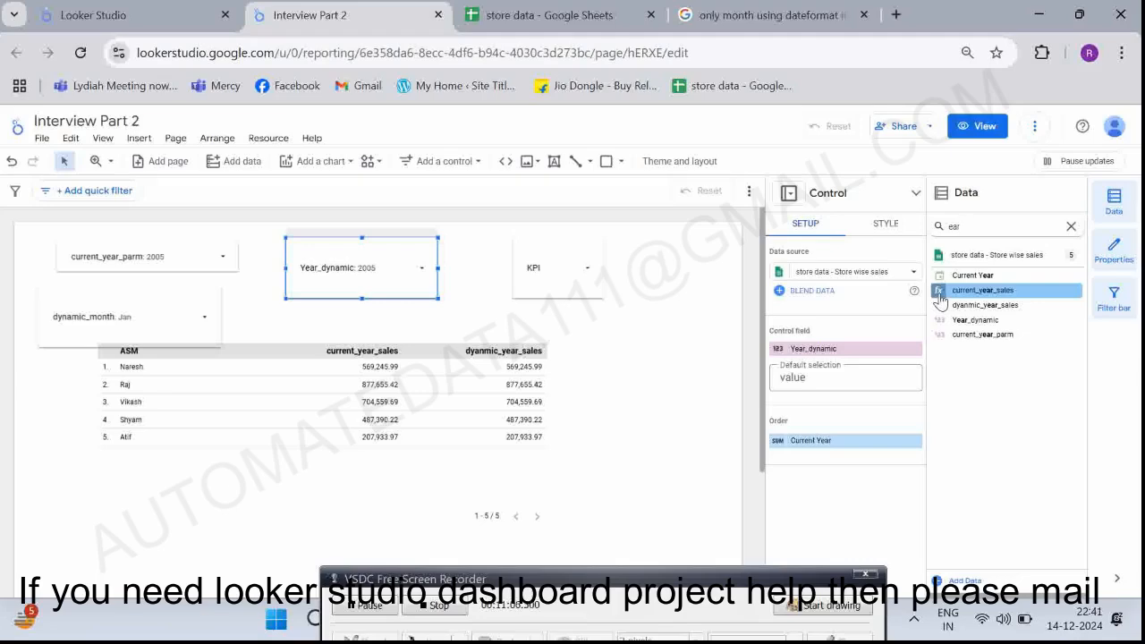
pyautogui.moveTo(940, 300); pyautogui.dragTo(632, 303)
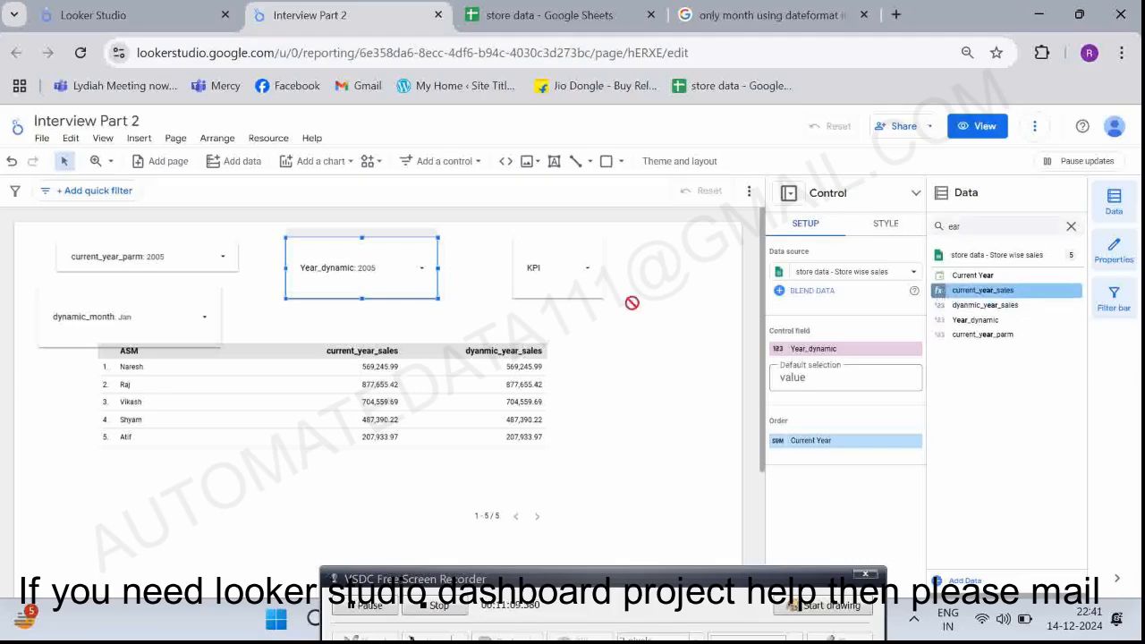
pyautogui.click(498, 460)
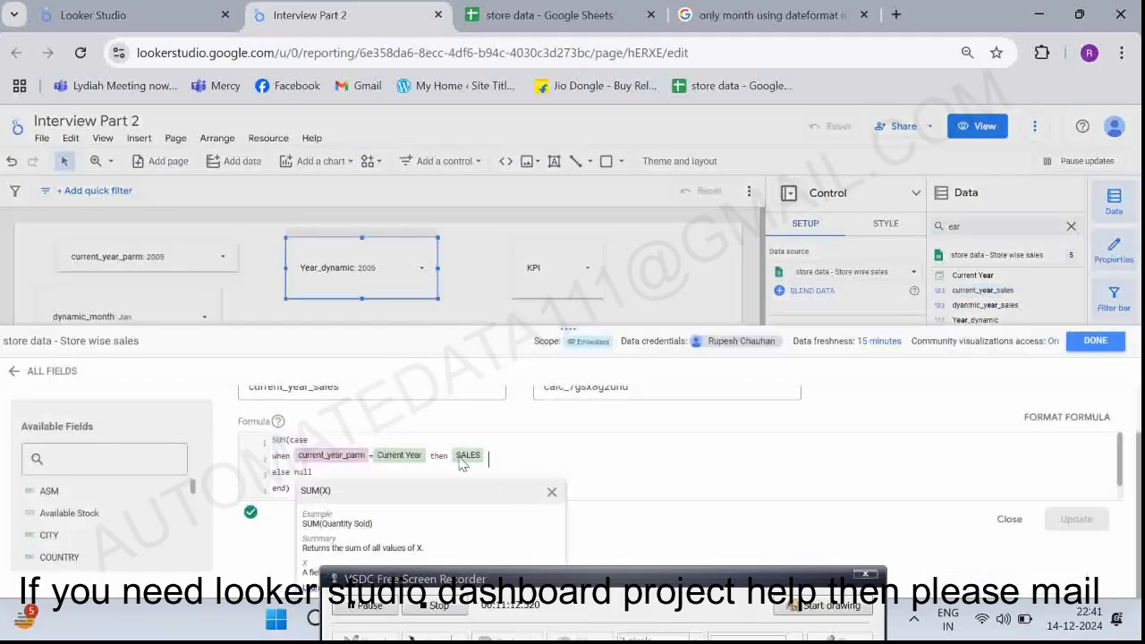
# Add the condition "and dynamic_month = inbuilt_month" before "then" in the current_year_sales formula, save it and close the editor.
pyautogui.click(431, 456)
pyautogui.write('and ')
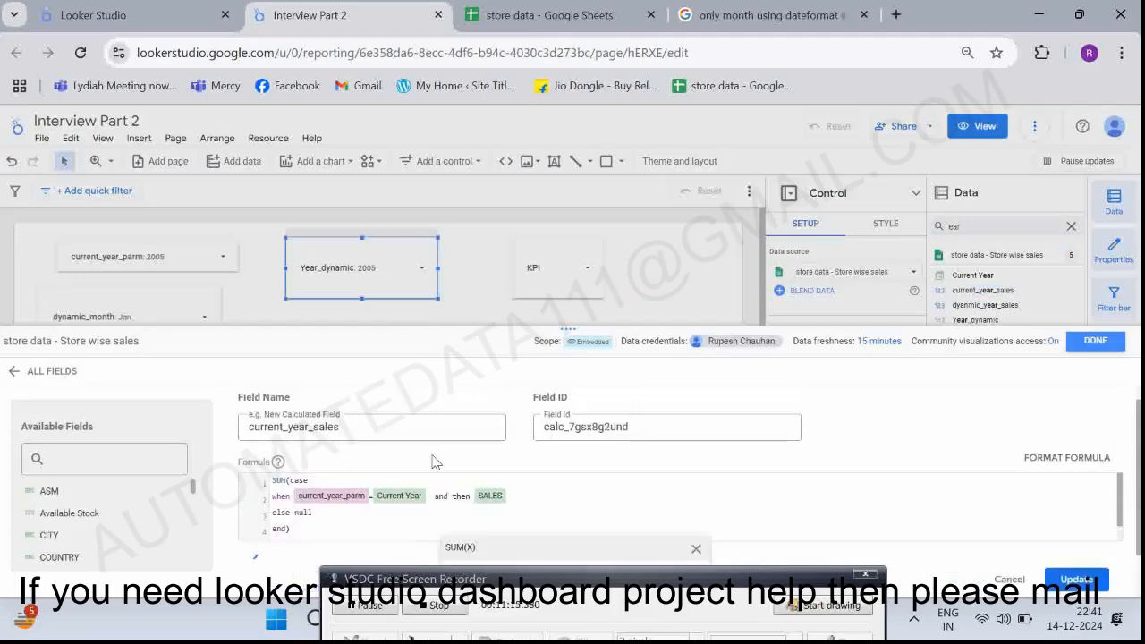
pyautogui.write('dynamic')
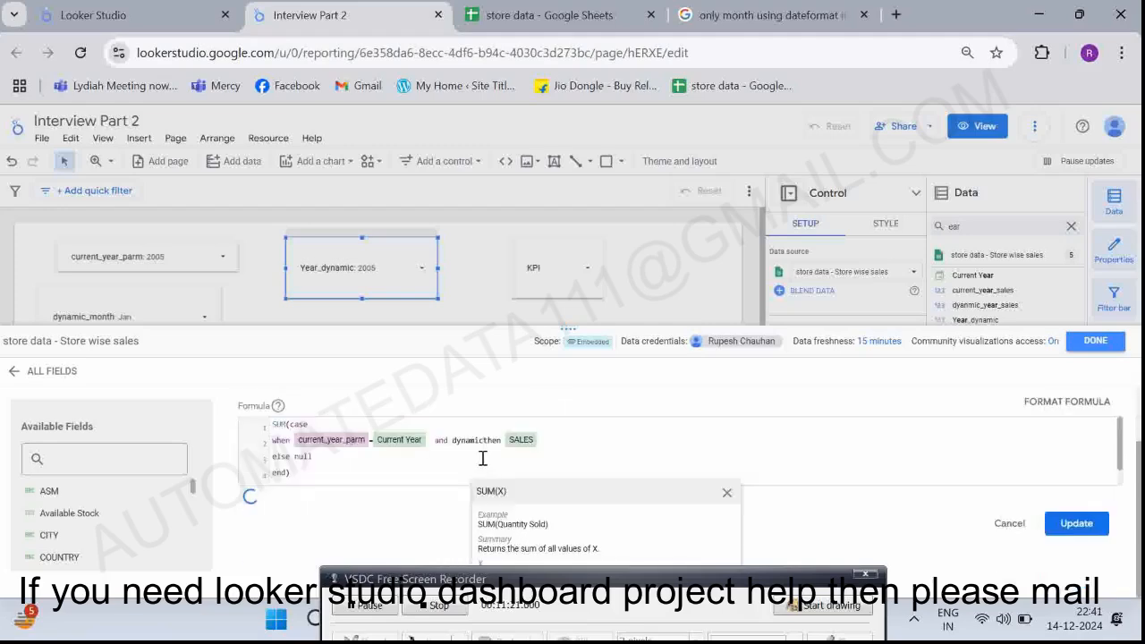
pyautogui.write('_mo')
pyautogui.write('nth = inbu')
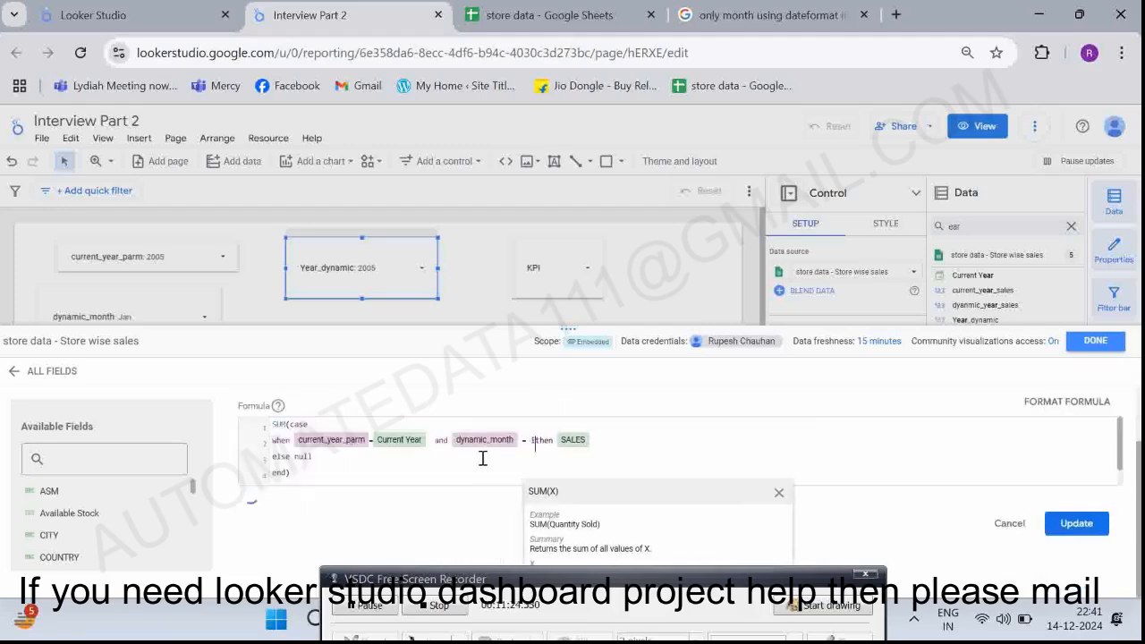
pyautogui.write('ilt_month')
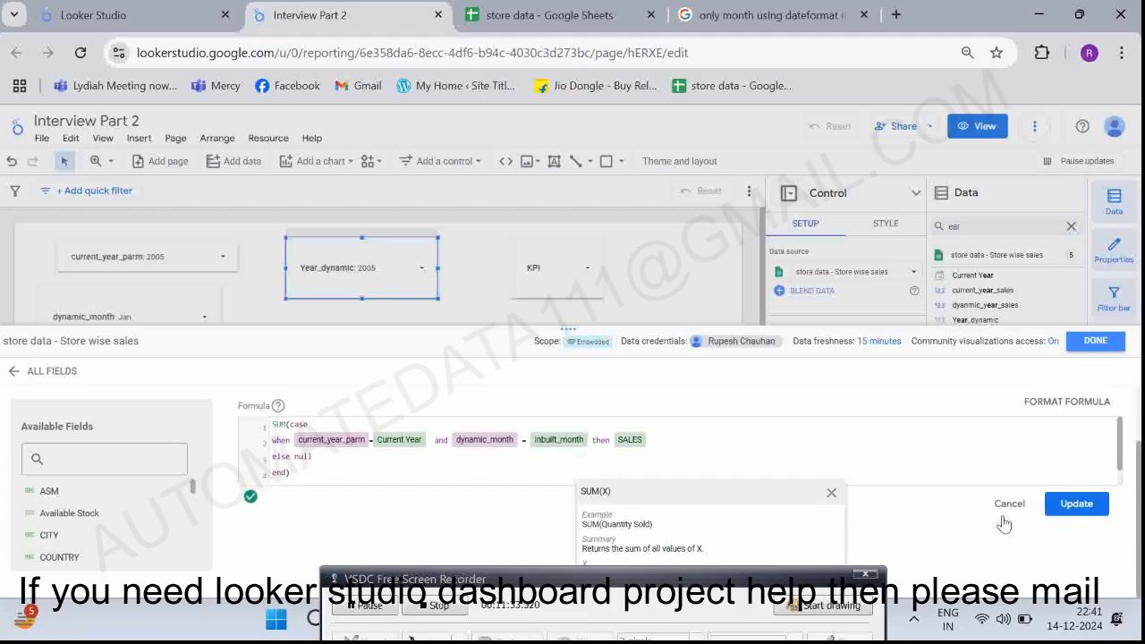
pyautogui.click(1057, 505)
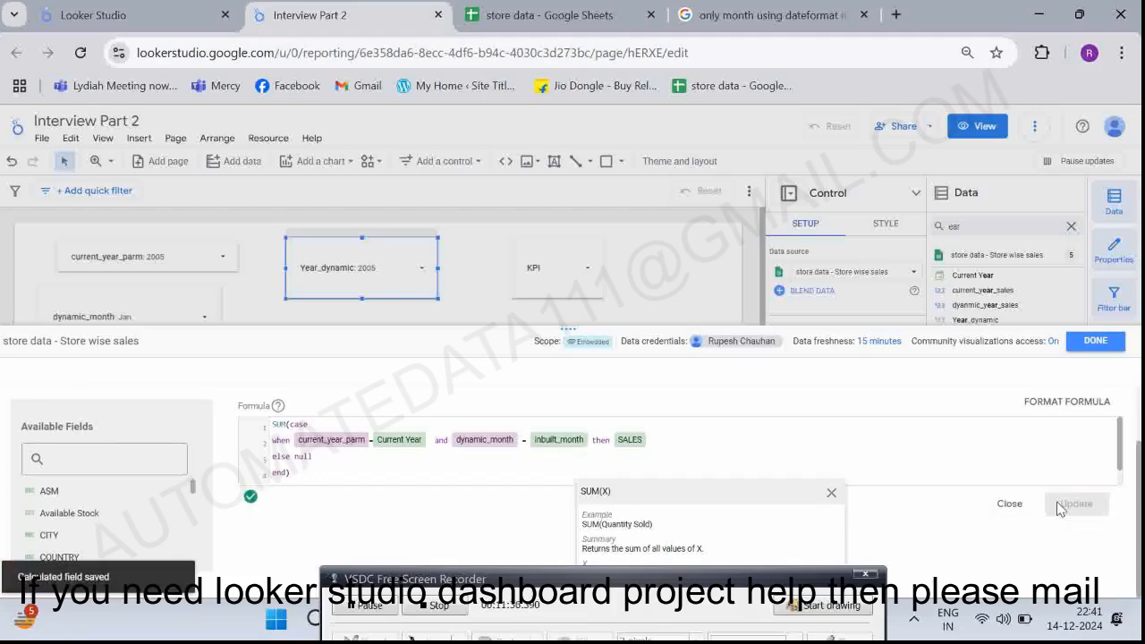
pyautogui.click(1084, 349)
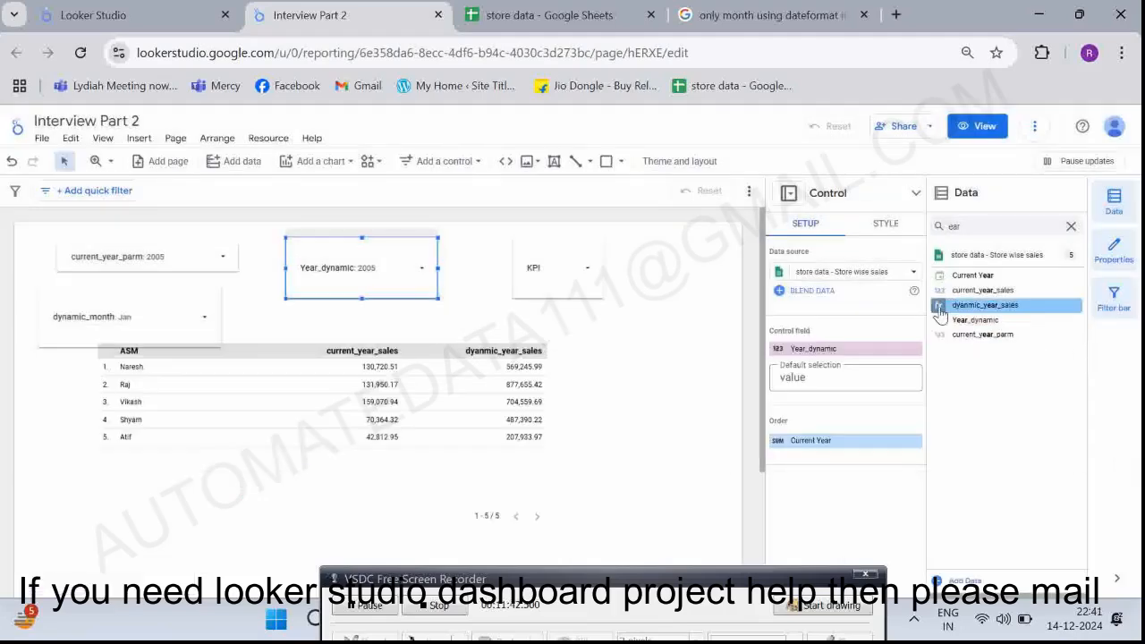
# Add "and dynamic_month = inbuilt_month" after the year condition in the dyanmic_year_sales formula, save it and close the editor.
pyautogui.click(938, 306)
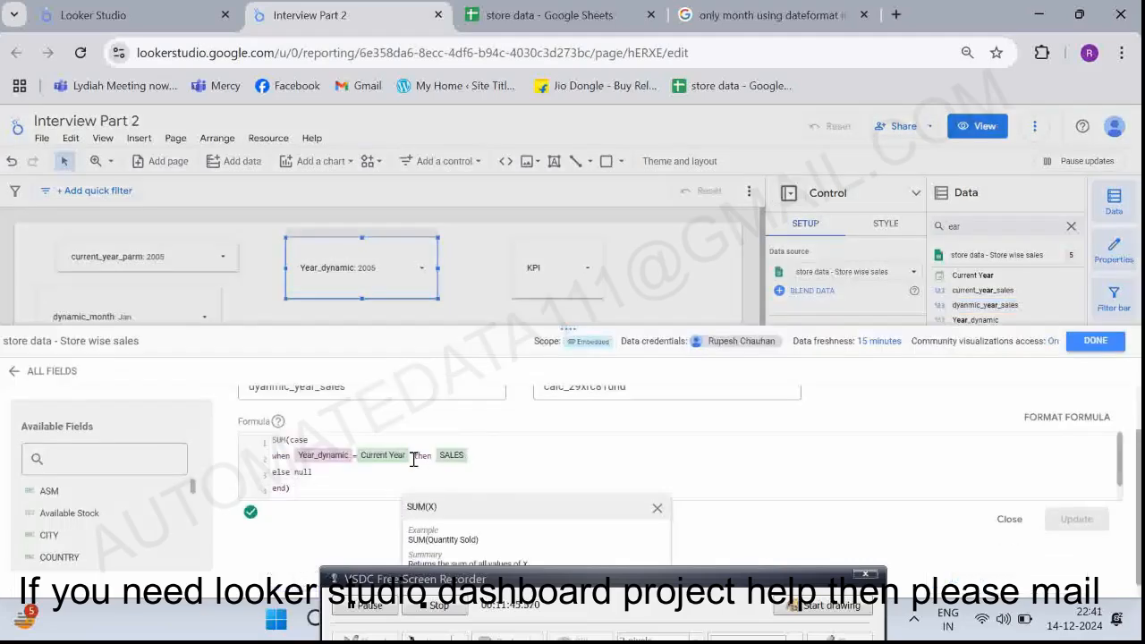
pyautogui.click(413, 459)
pyautogui.write('and dynamic_month = inbuilt_month')
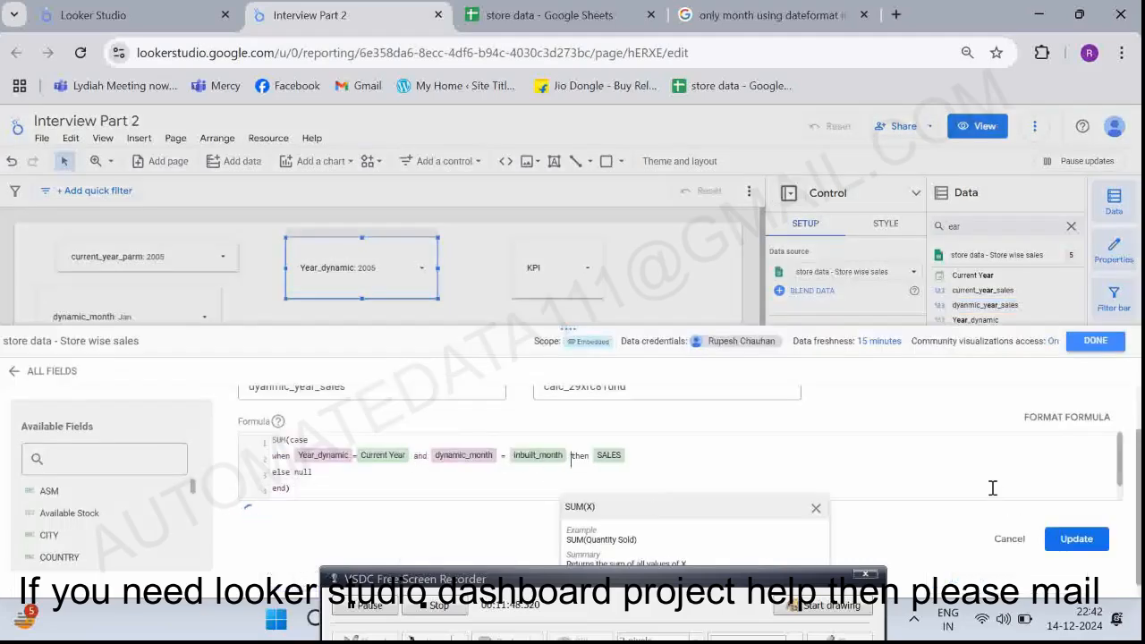
pyautogui.click(936, 454)
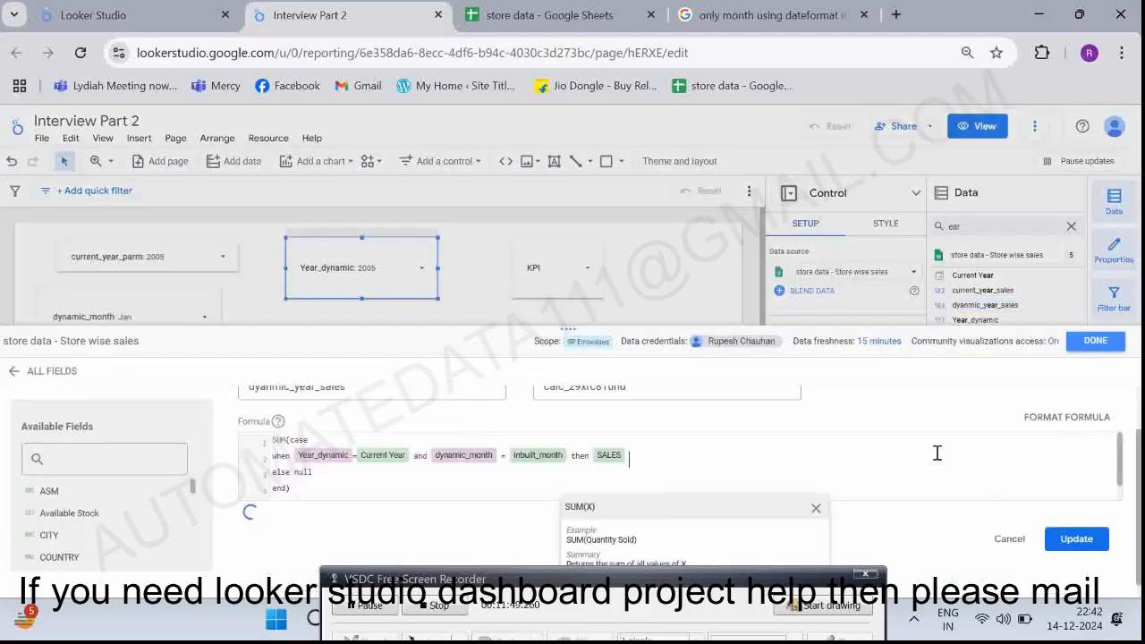
pyautogui.click(1068, 528)
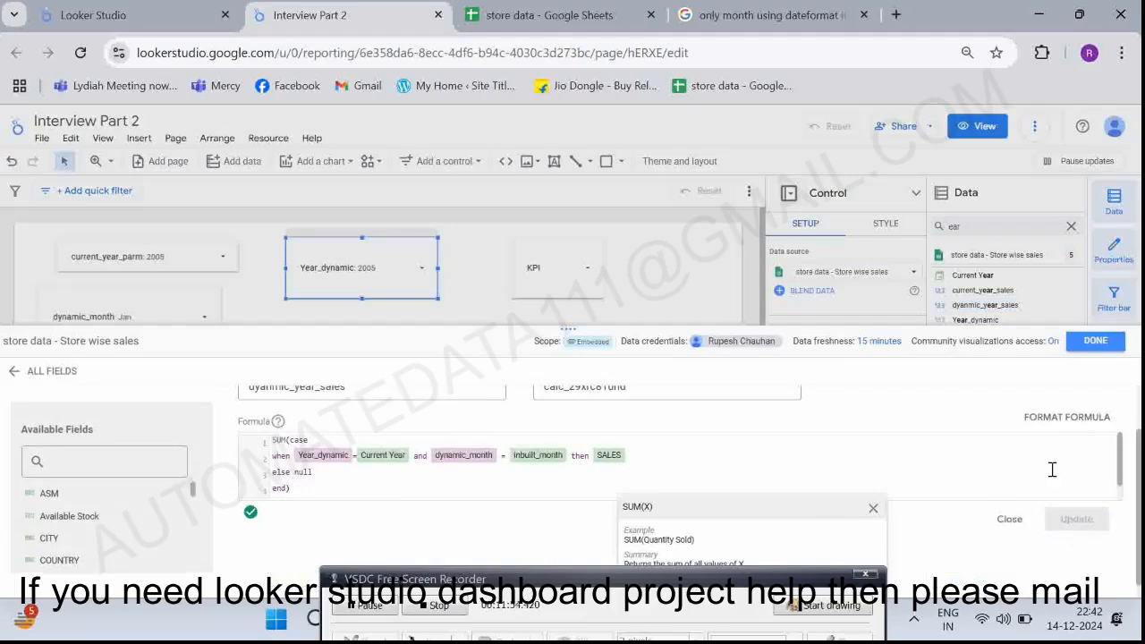
pyautogui.click(1094, 344)
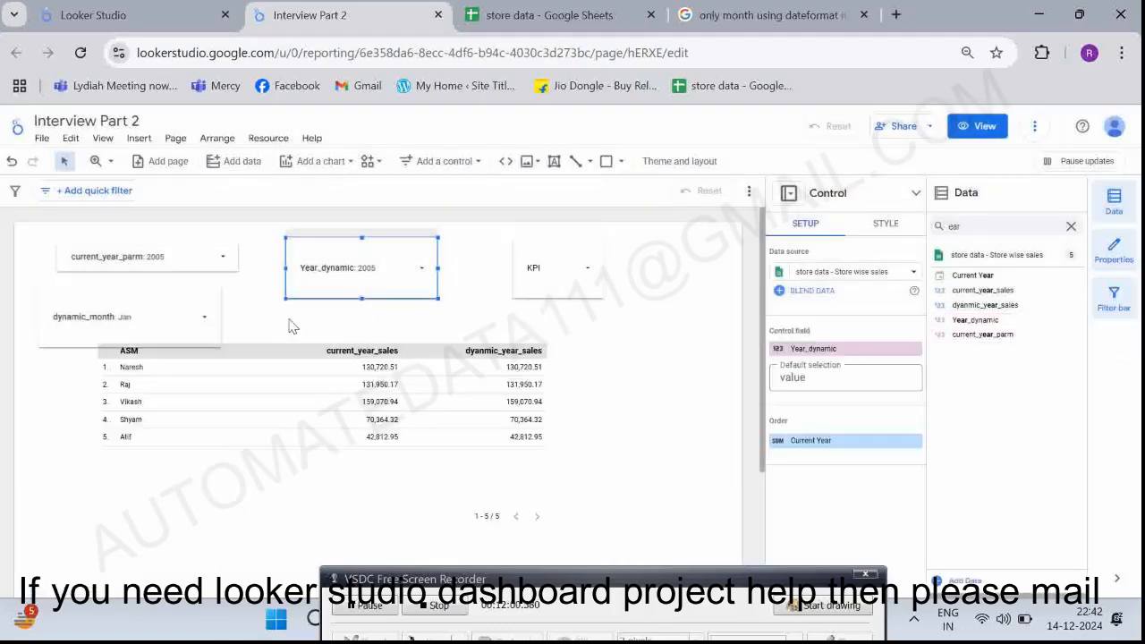
# Test the sales table with dynamic_month set to Feb and Year_dynamic set to 2003.
pyautogui.click(171, 320)
pyautogui.click(171, 320)
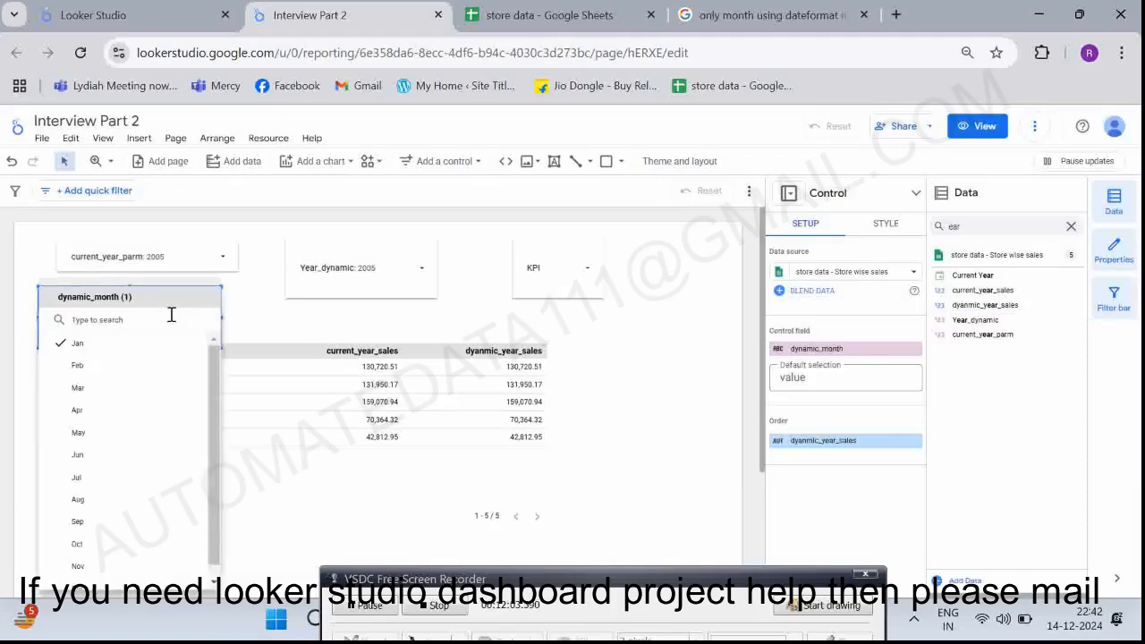
pyautogui.click(79, 367)
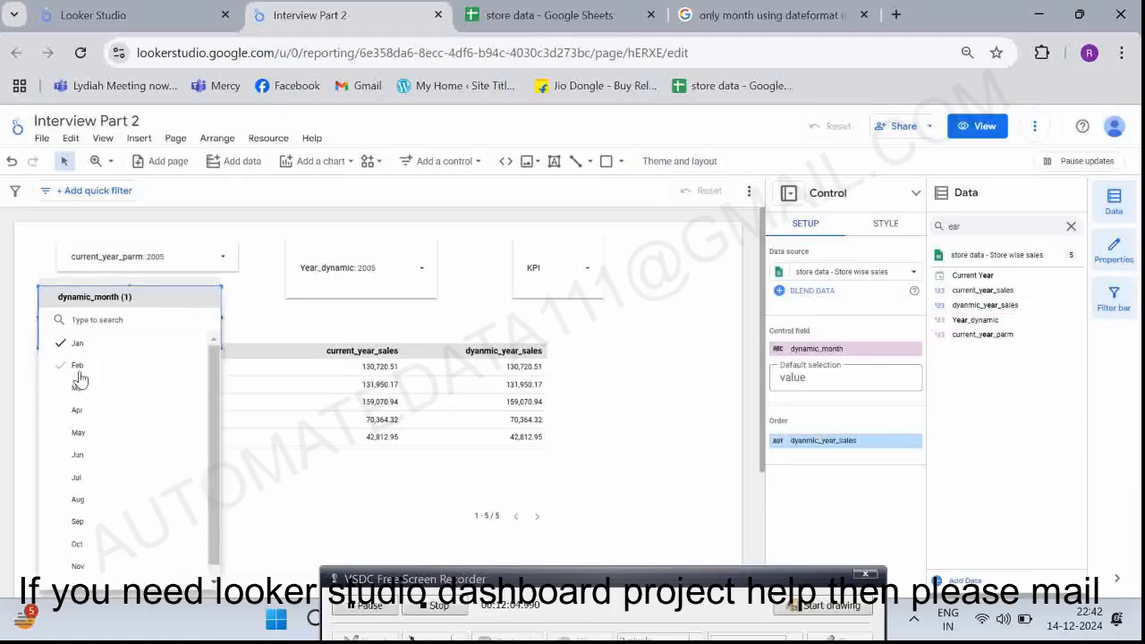
pyautogui.click(379, 273)
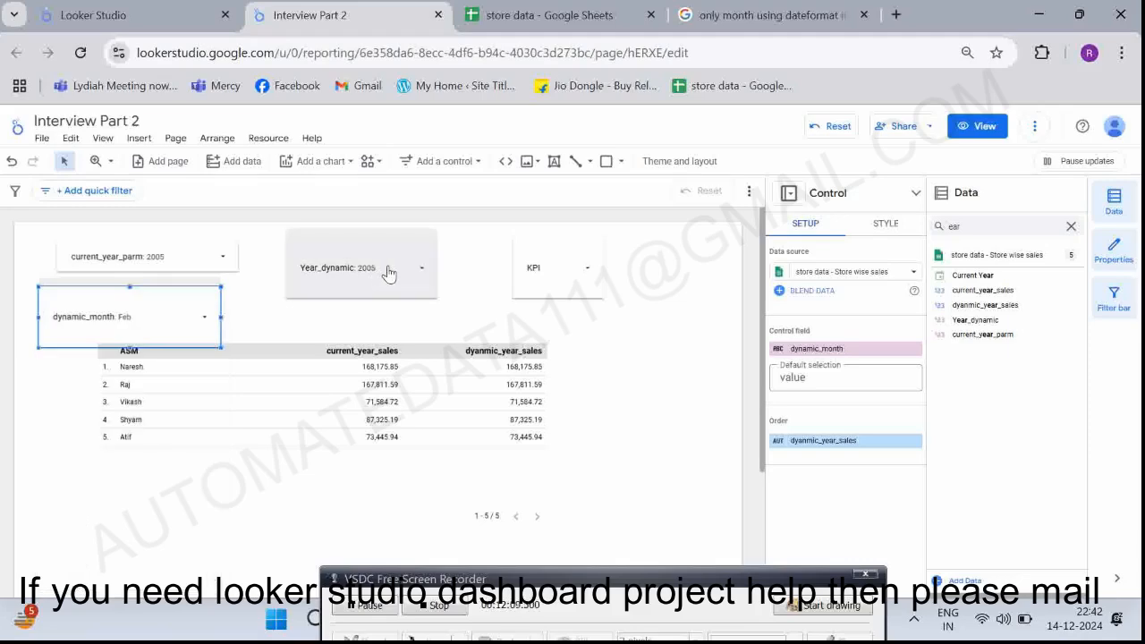
pyautogui.click(389, 270)
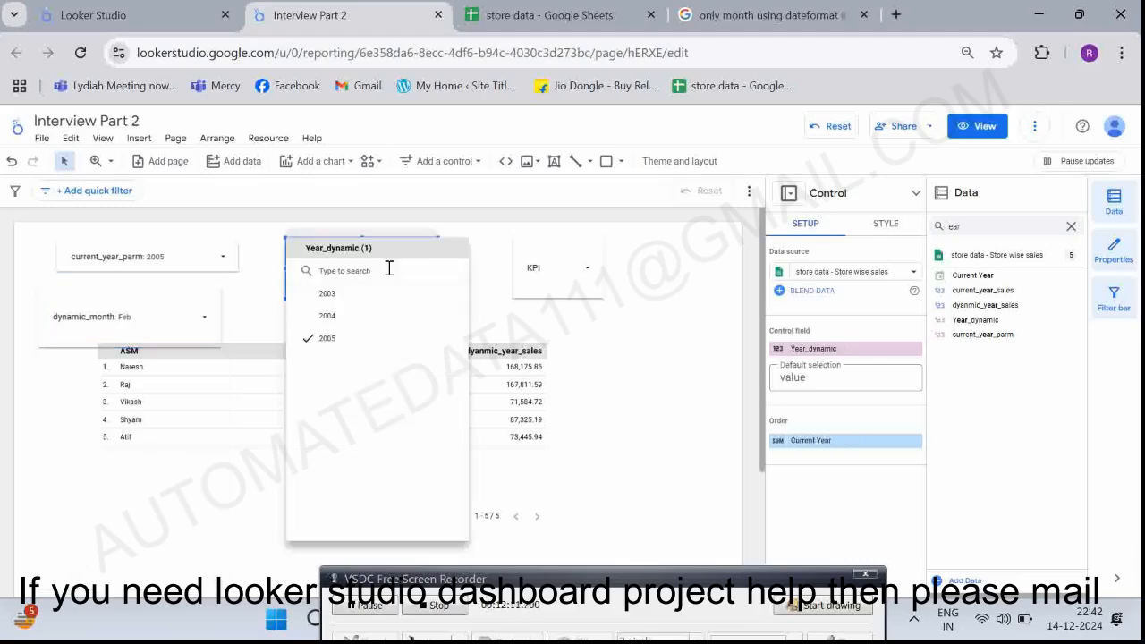
pyautogui.click(324, 295)
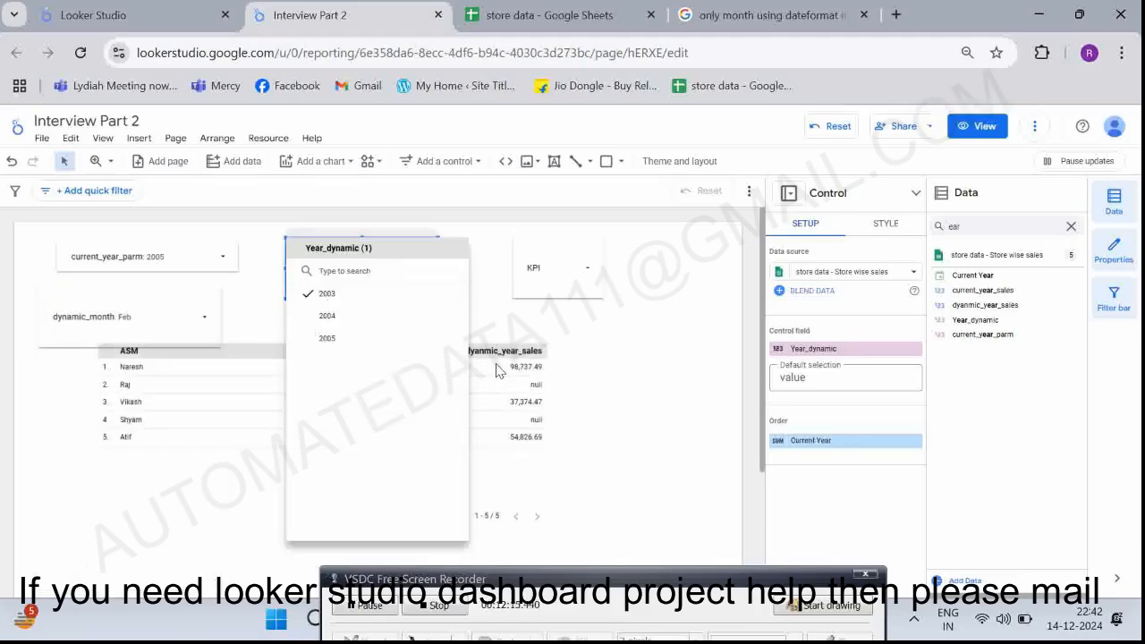
pyautogui.click(551, 379)
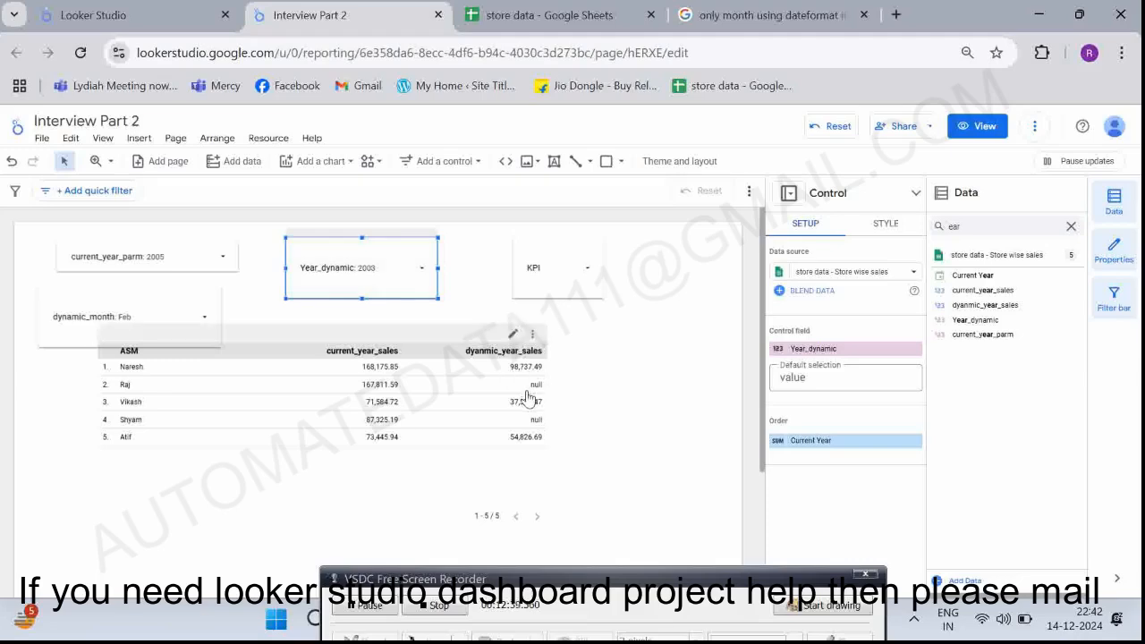
# Set the dynamic_month control to May and the Year_dynamic control to 2004.
pyautogui.click(185, 326)
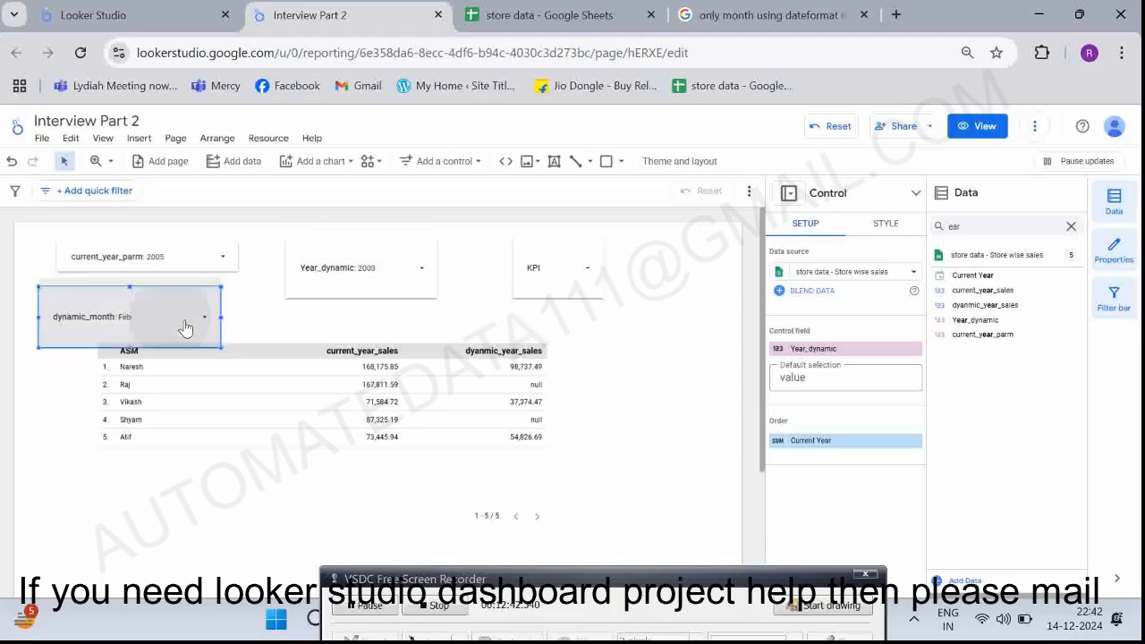
pyautogui.click(185, 322)
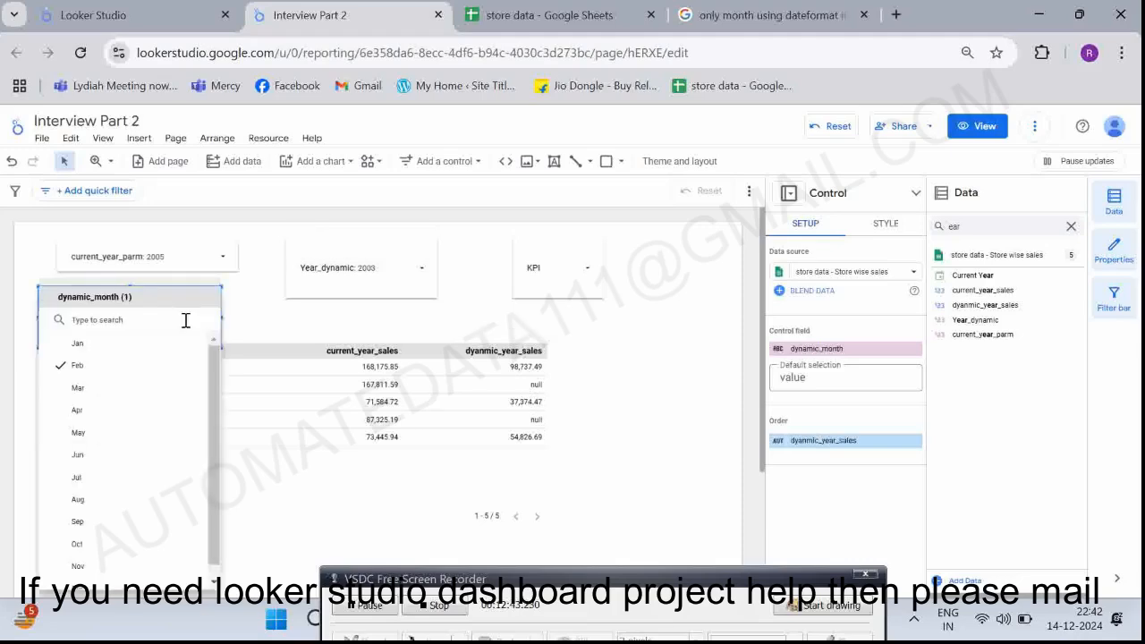
pyautogui.click(83, 435)
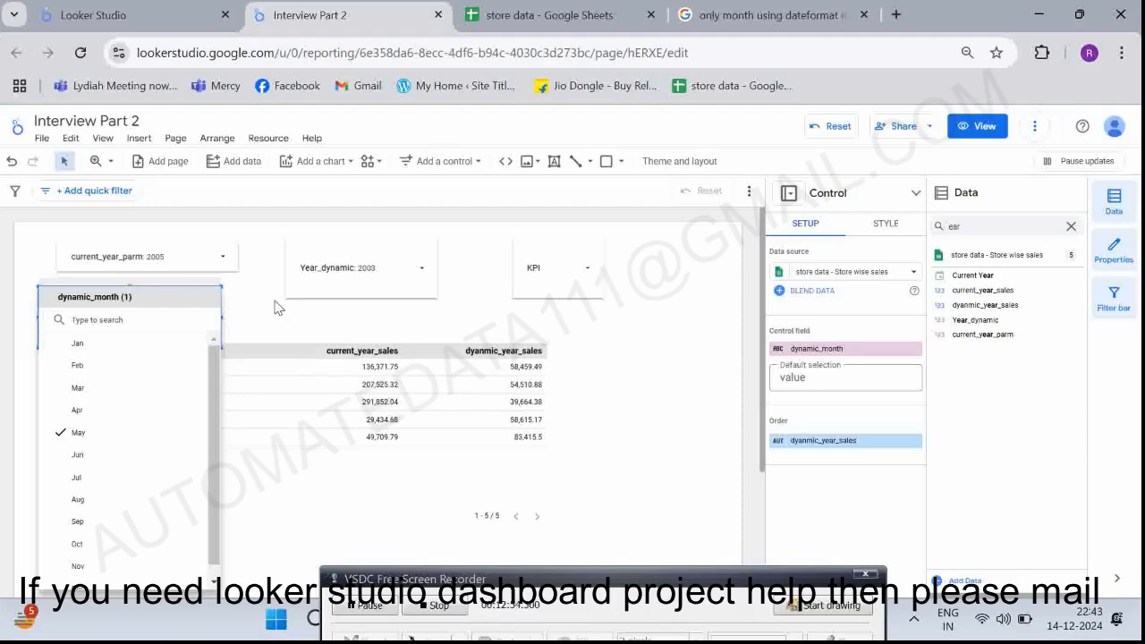
pyautogui.click(374, 276)
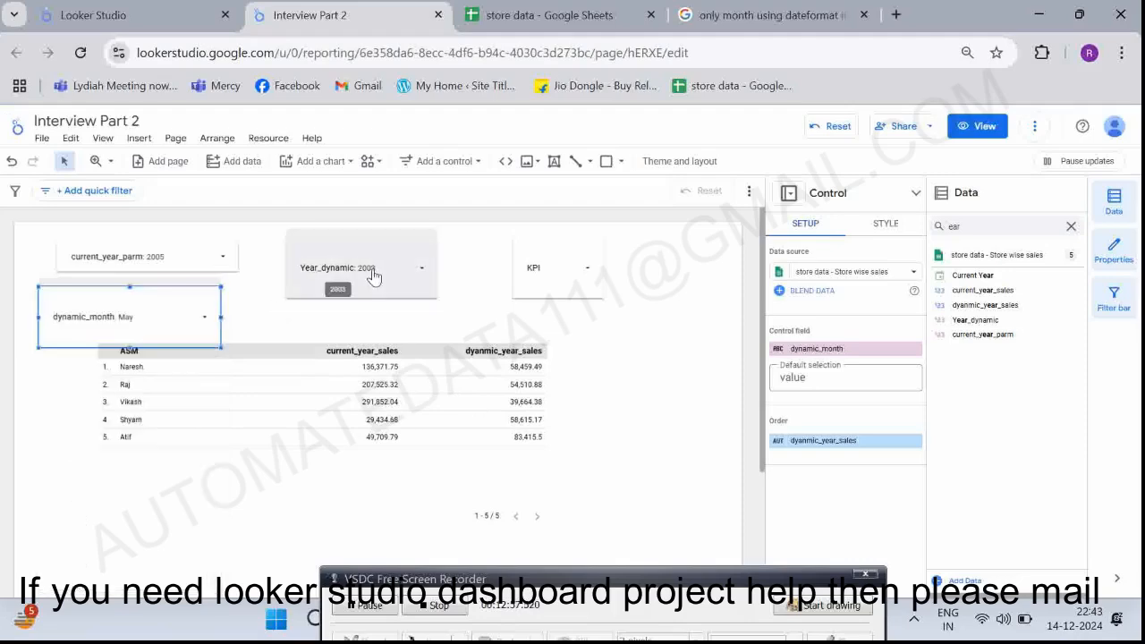
pyautogui.click(326, 316)
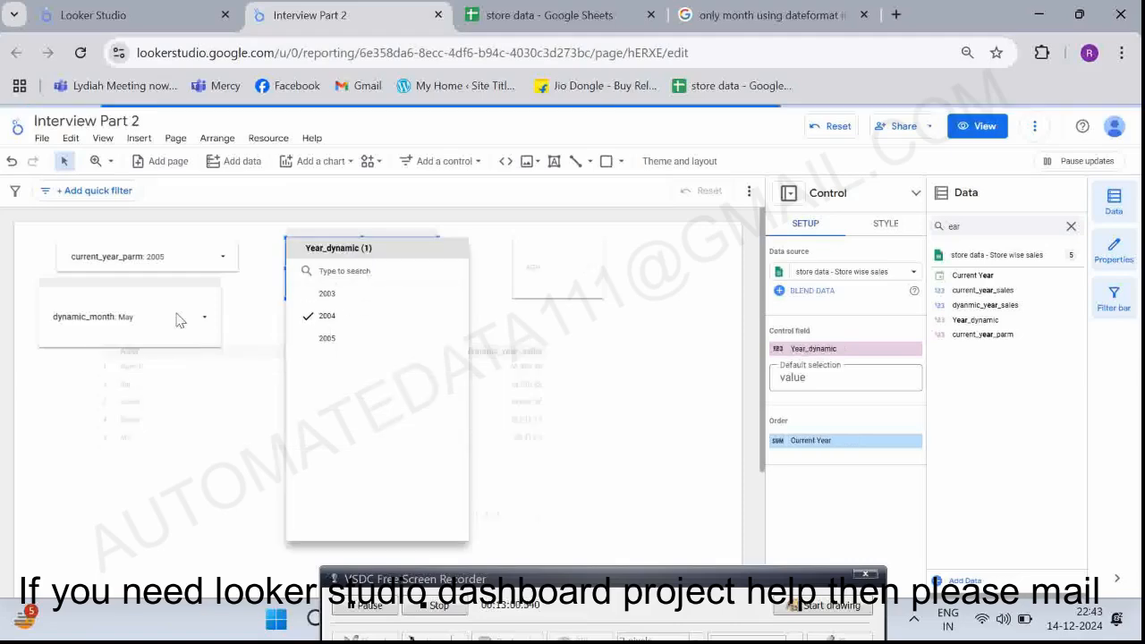
pyautogui.click(246, 317)
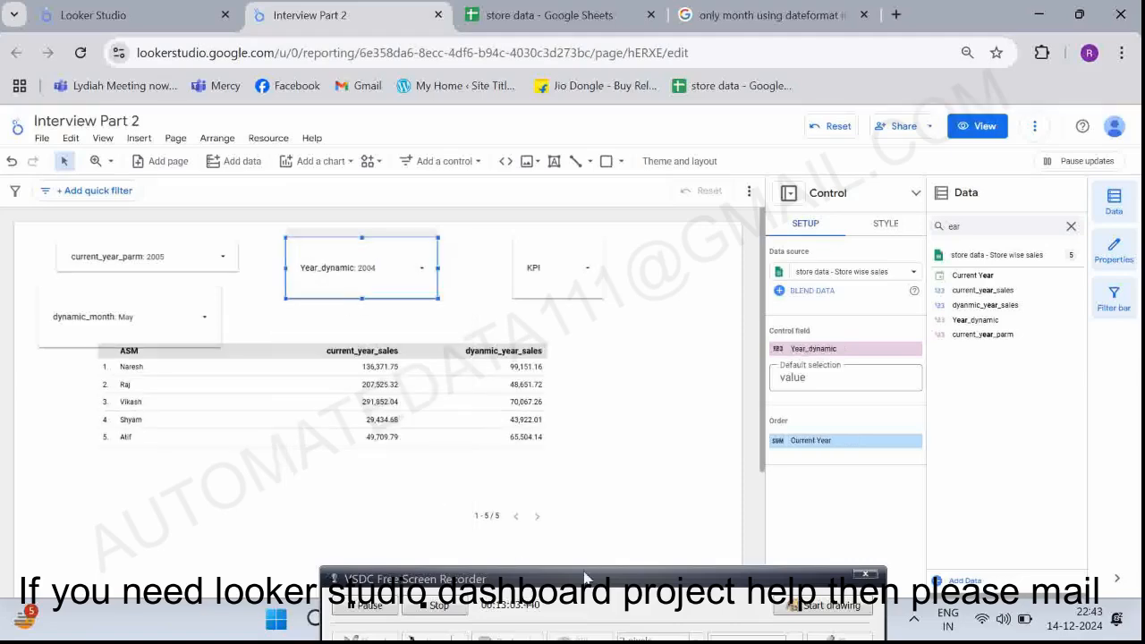
# Switch to the interview question document in Word and review the Part 3 question on troubleshooting dashboard errors.
pyautogui.hotkey('alt', 'Tab')
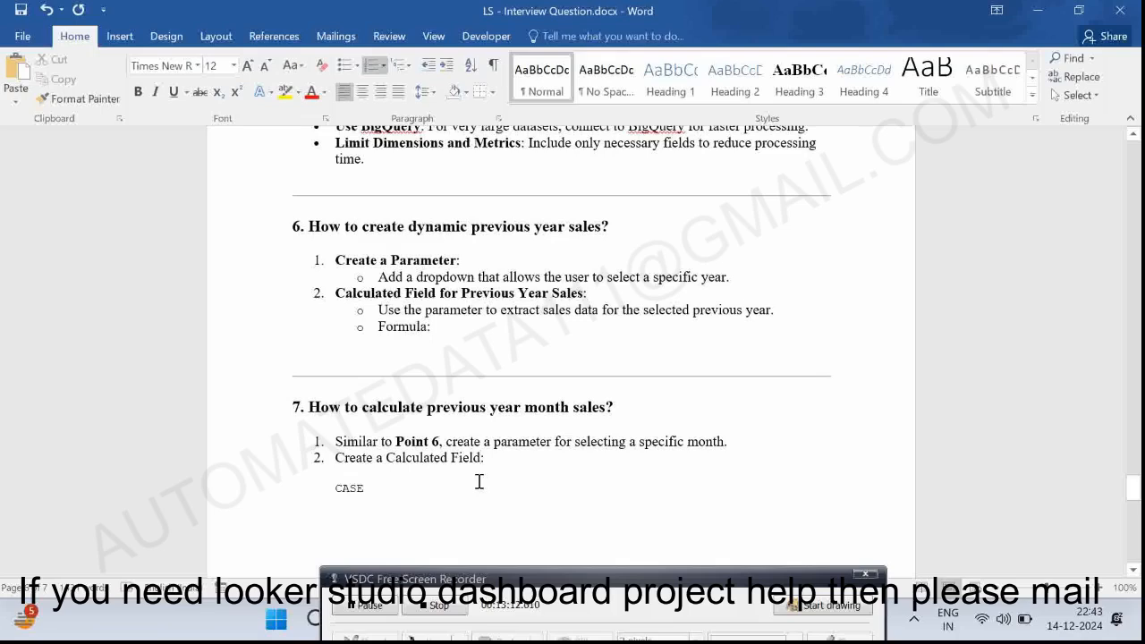
pyautogui.click(426, 608)
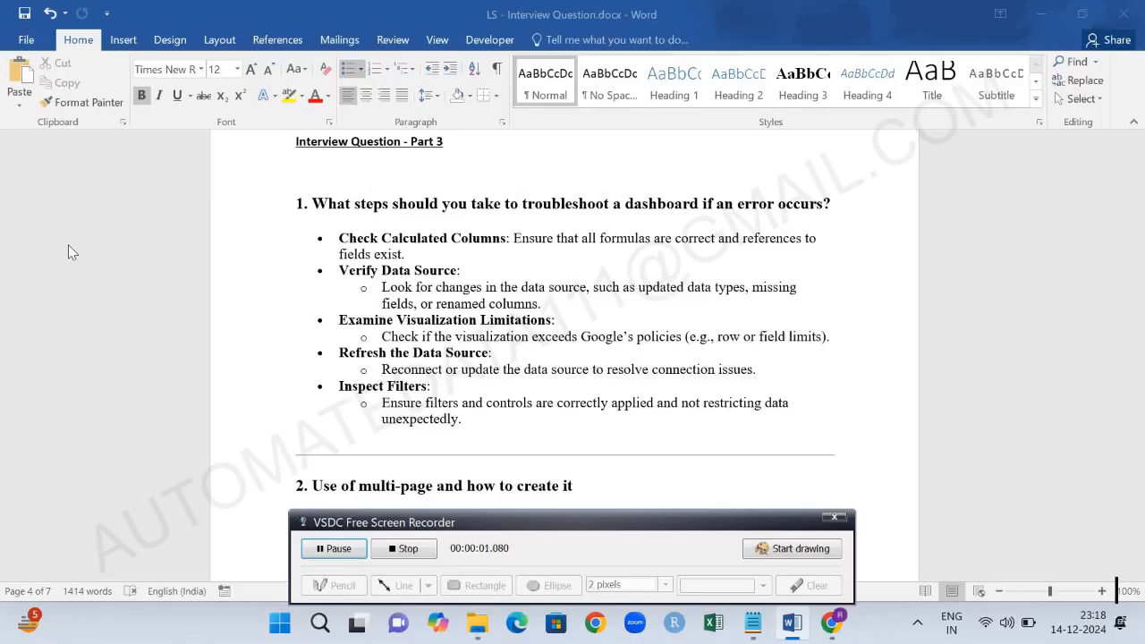
pyautogui.click(311, 198)
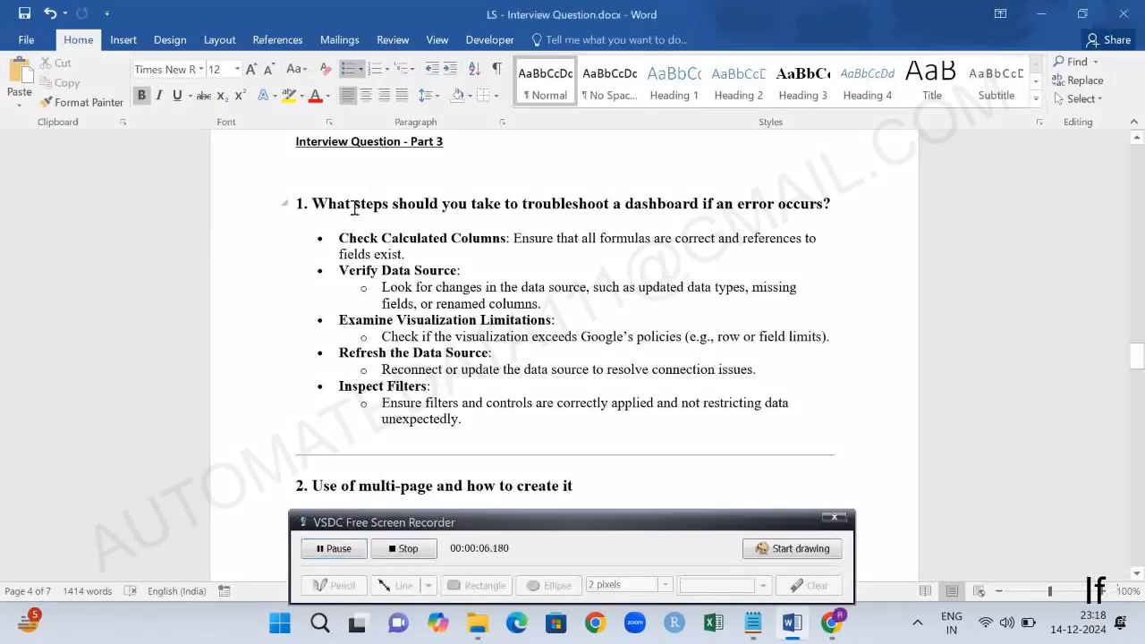
pyautogui.click(503, 531)
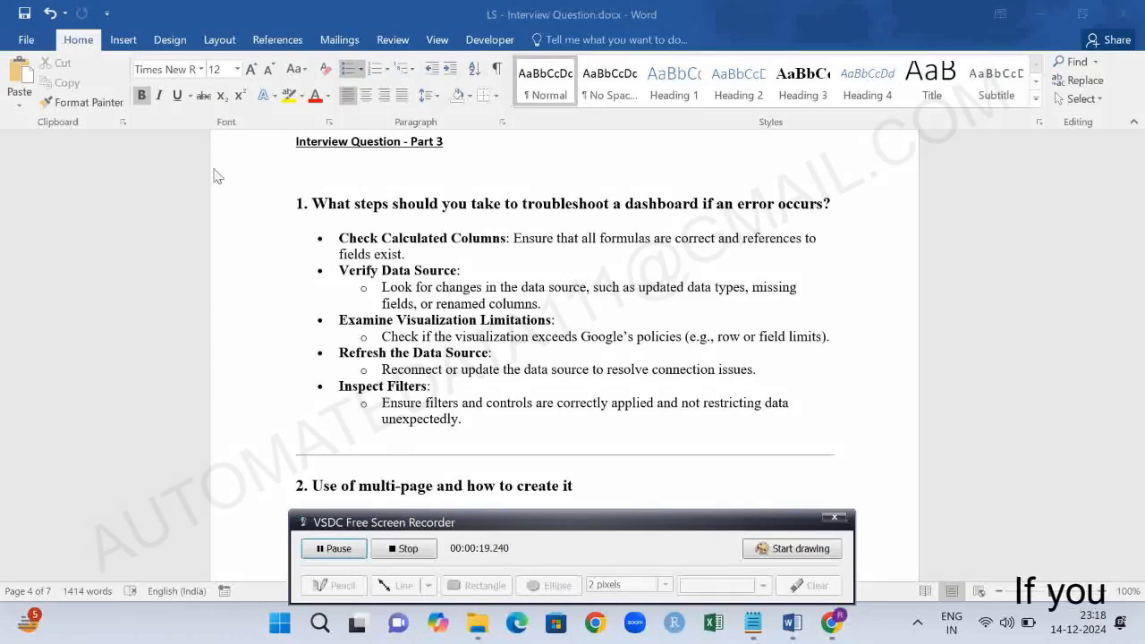
pyautogui.click(320, 223)
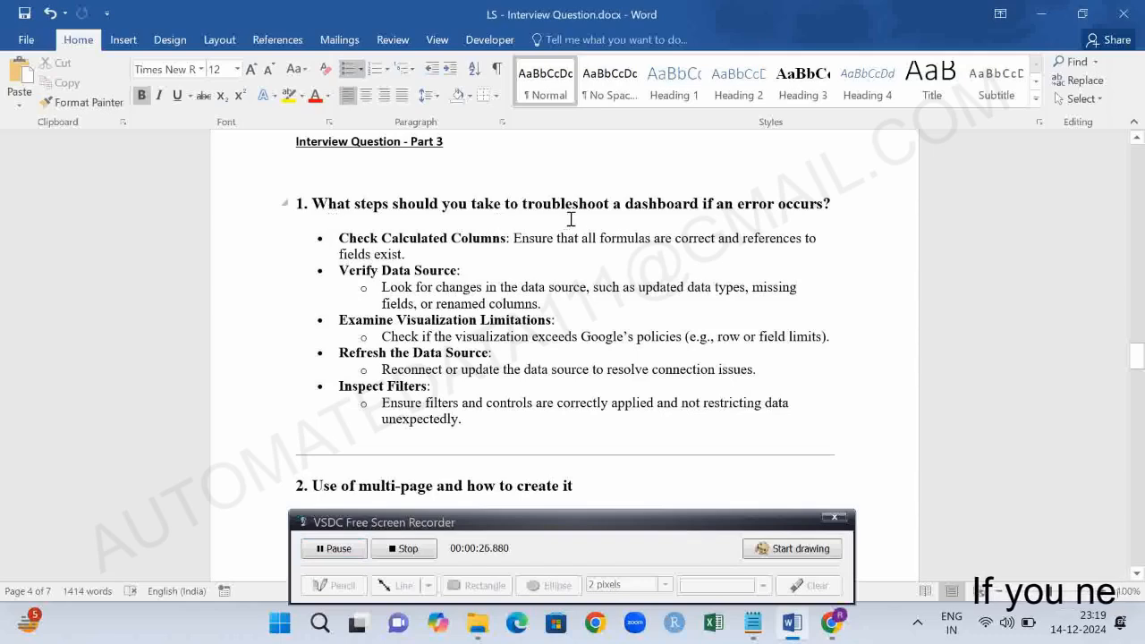
# Switch to the Interview Part 3 report in Looker Studio and clear the data field search.
pyautogui.click(831, 624)
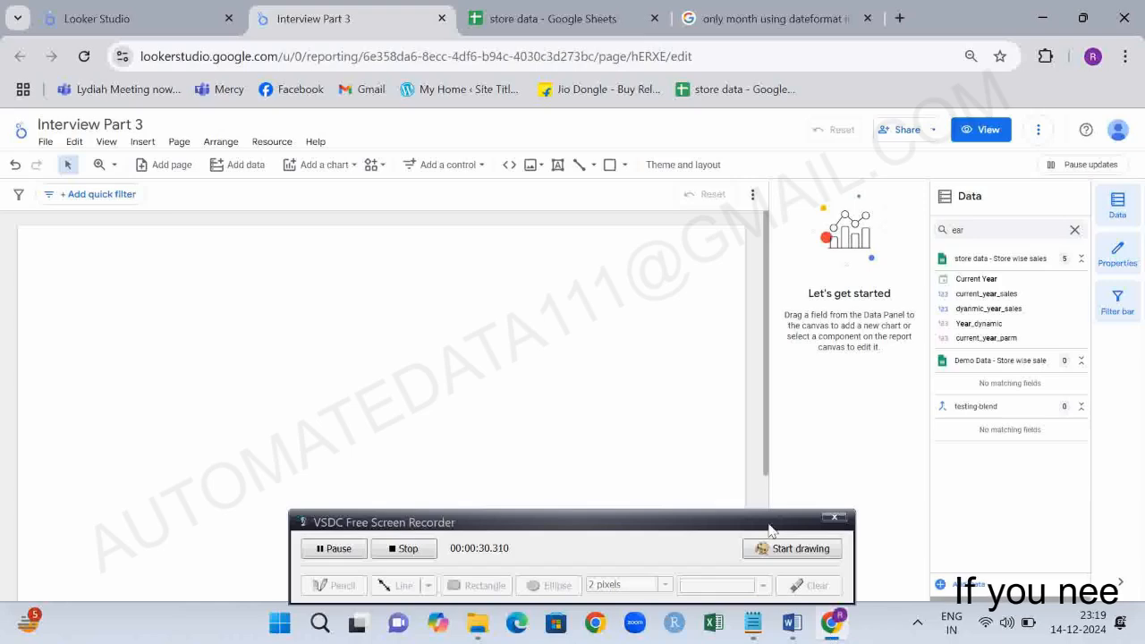
pyautogui.click(1074, 229)
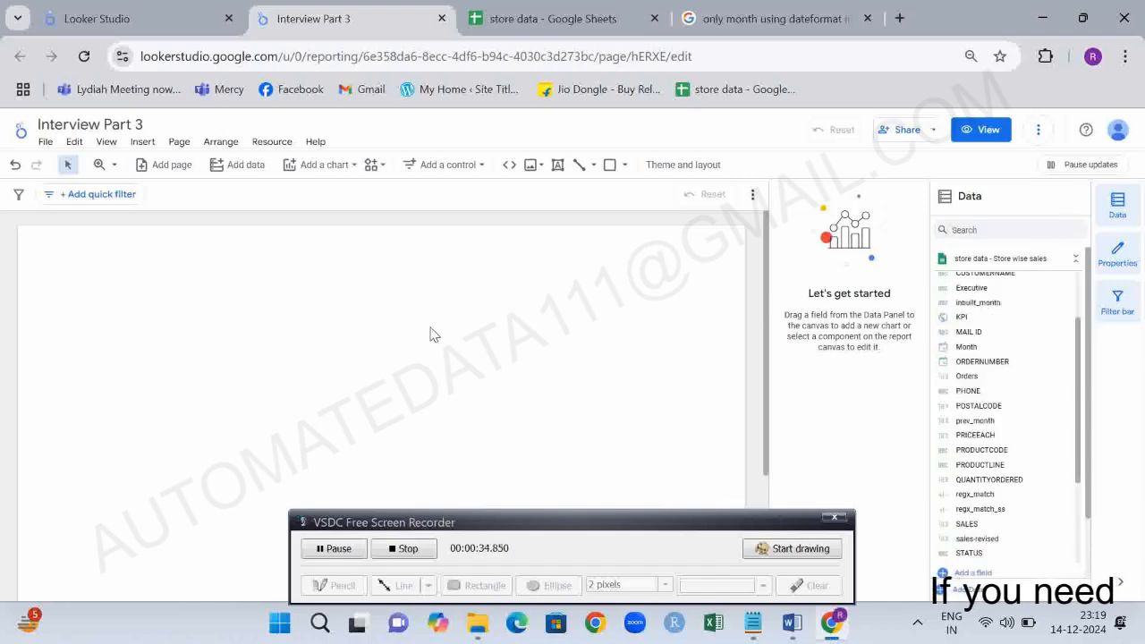
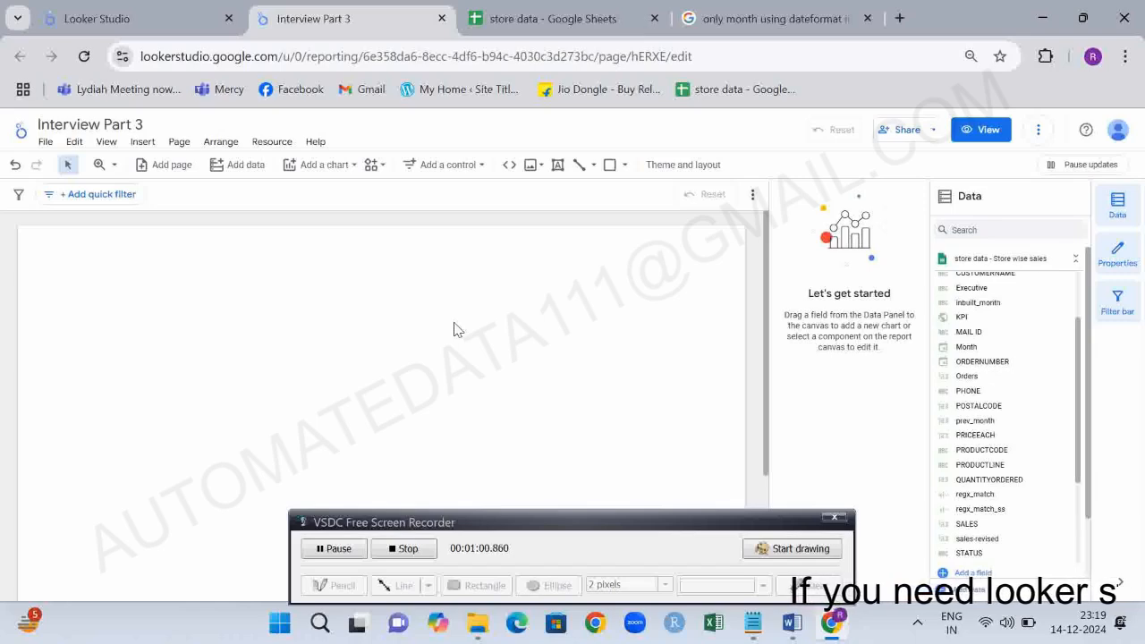
# Review the troubleshooting steps in the Word document and inspect the dyanmic_year_sales formula in the Looker Studio report.
pyautogui.hotkey('alt', 'Tab')
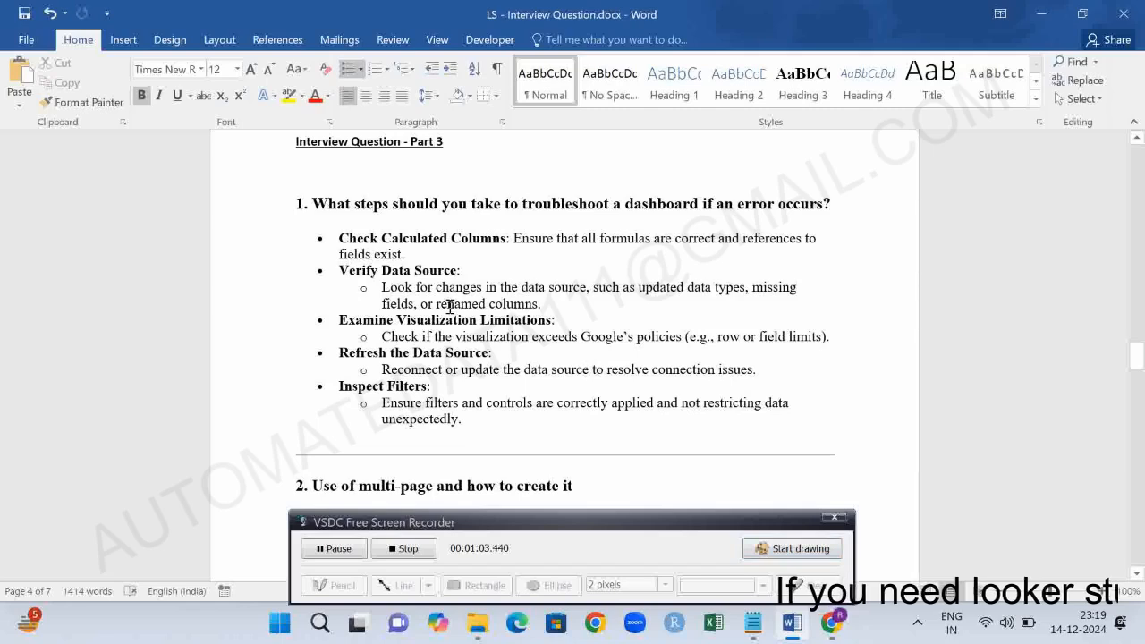
pyautogui.click(449, 304)
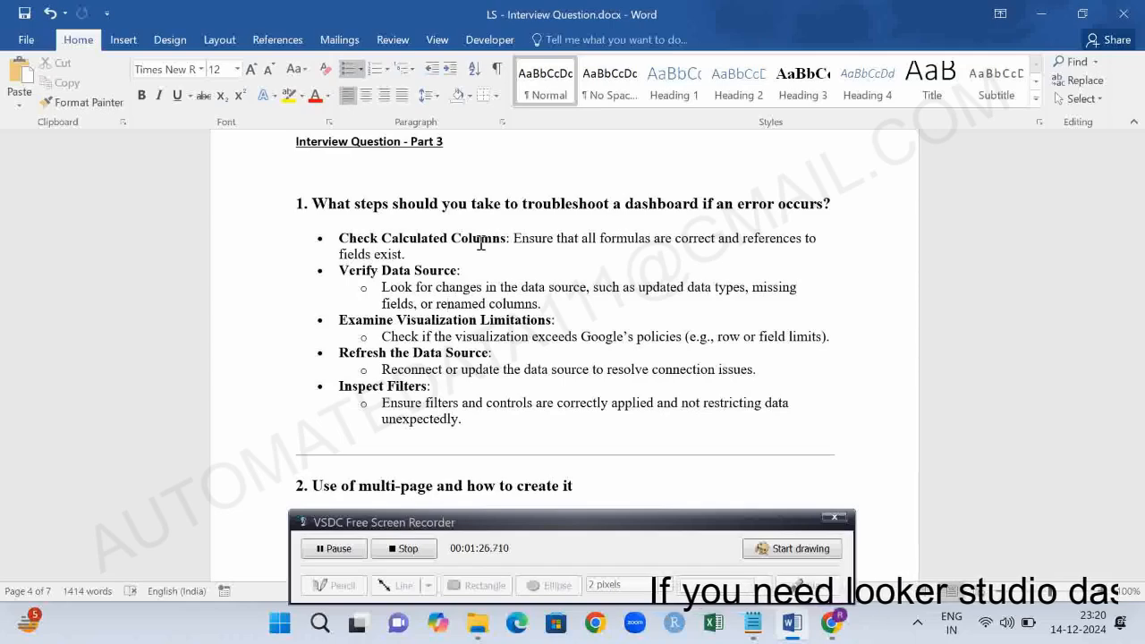
pyautogui.hotkey('alt', 'Tab')
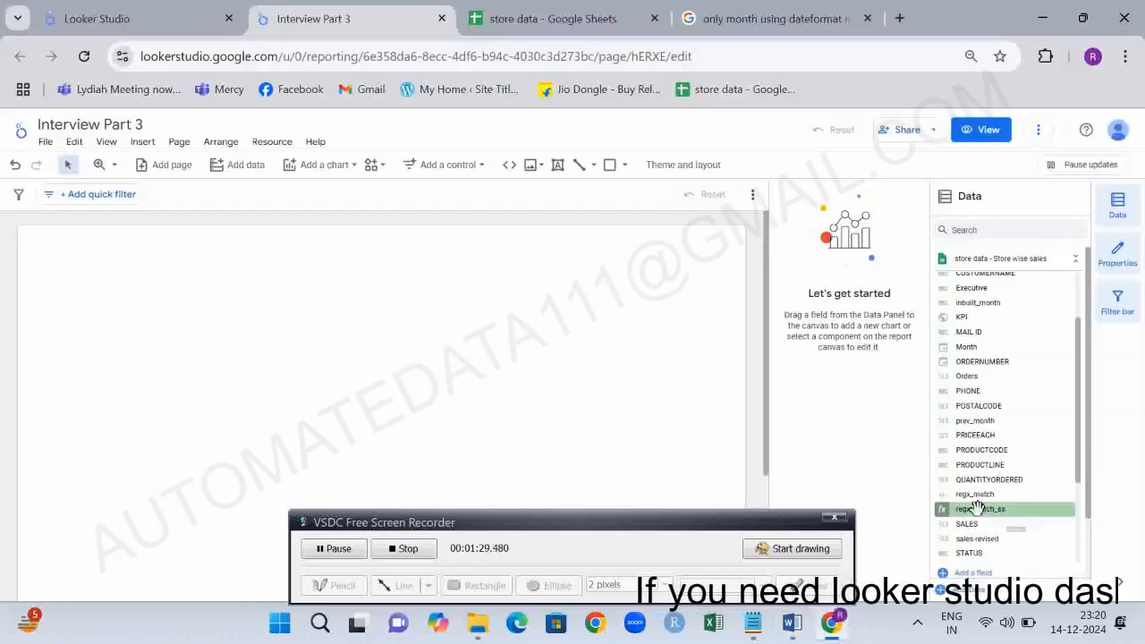
pyautogui.scroll(-3, 979, 516)
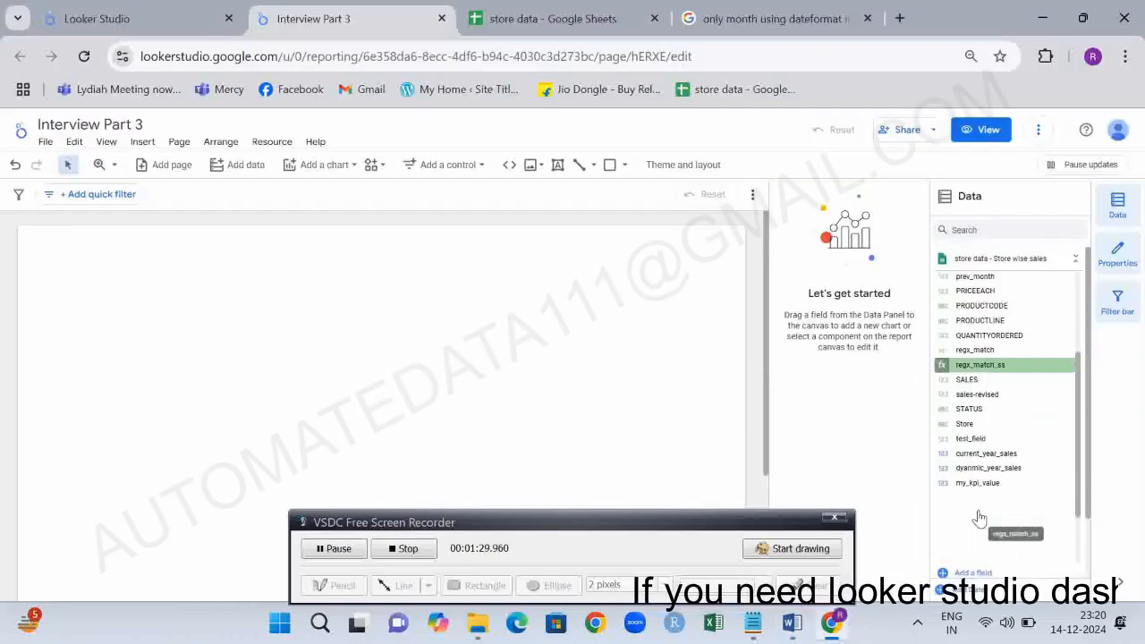
pyautogui.click(941, 470)
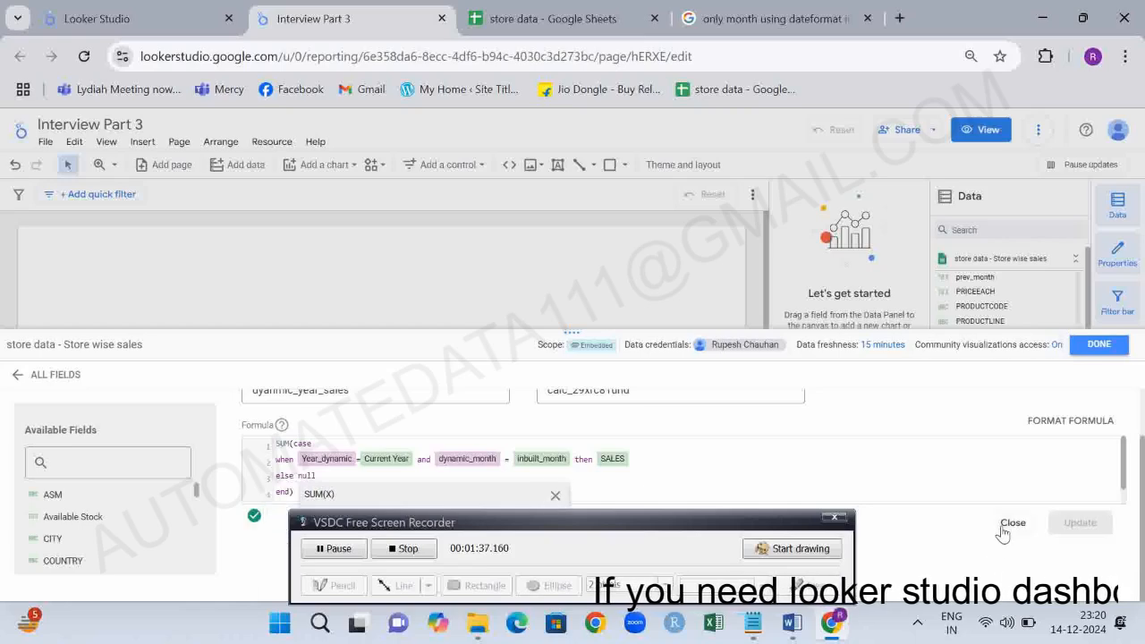
pyautogui.click(1009, 528)
pyautogui.click(1094, 346)
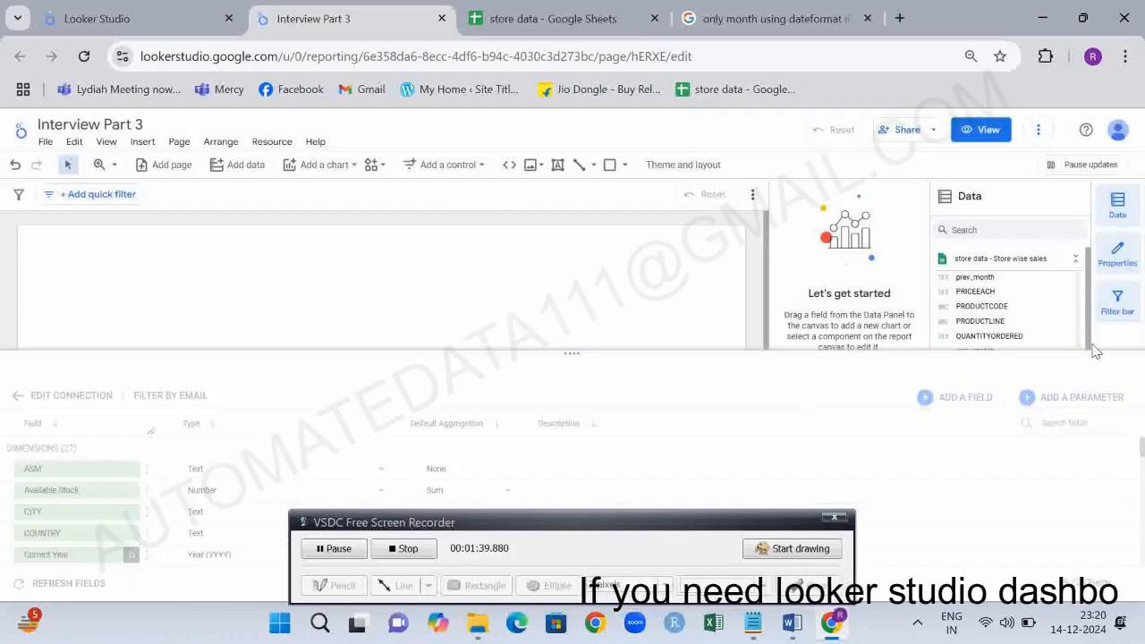
# Check the data source advice in Word and inspect the store data - Store wise sales connection settings in Looker Studio, discarding any changes.
pyautogui.hotkey('alt', 'Tab')
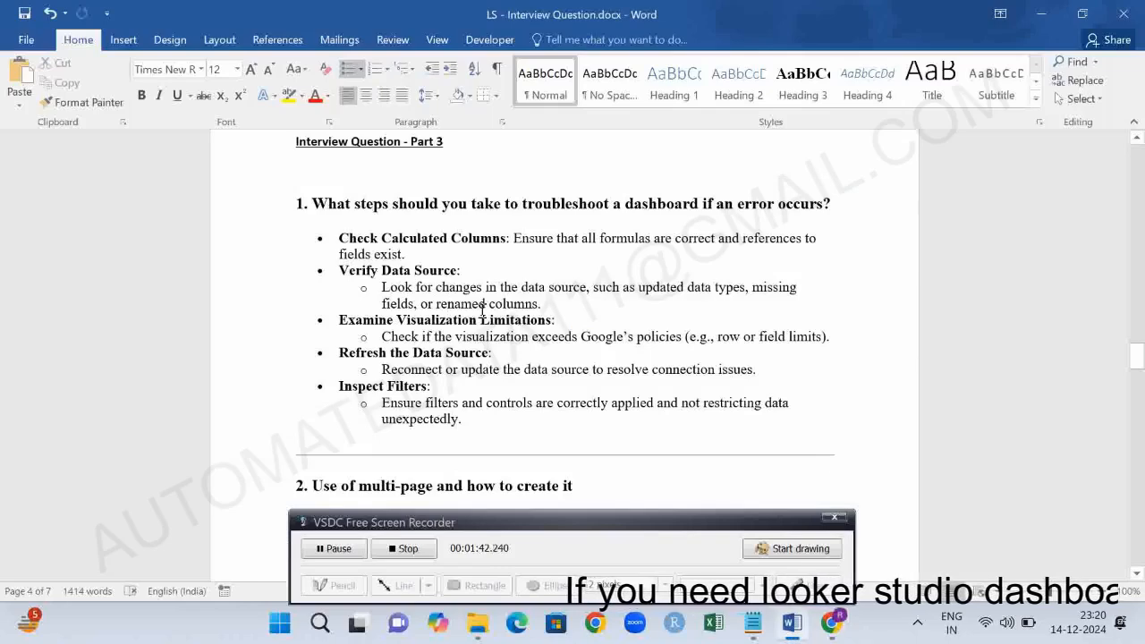
pyautogui.hotkey('alt', 'Tab')
pyautogui.scroll(10, 978, 304)
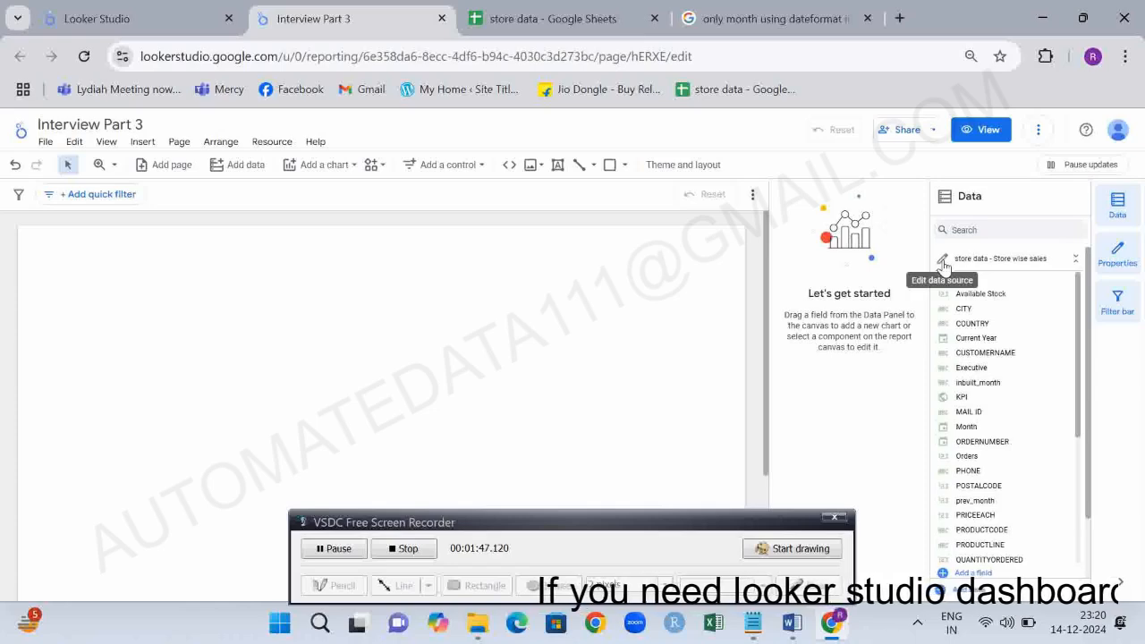
pyautogui.click(942, 260)
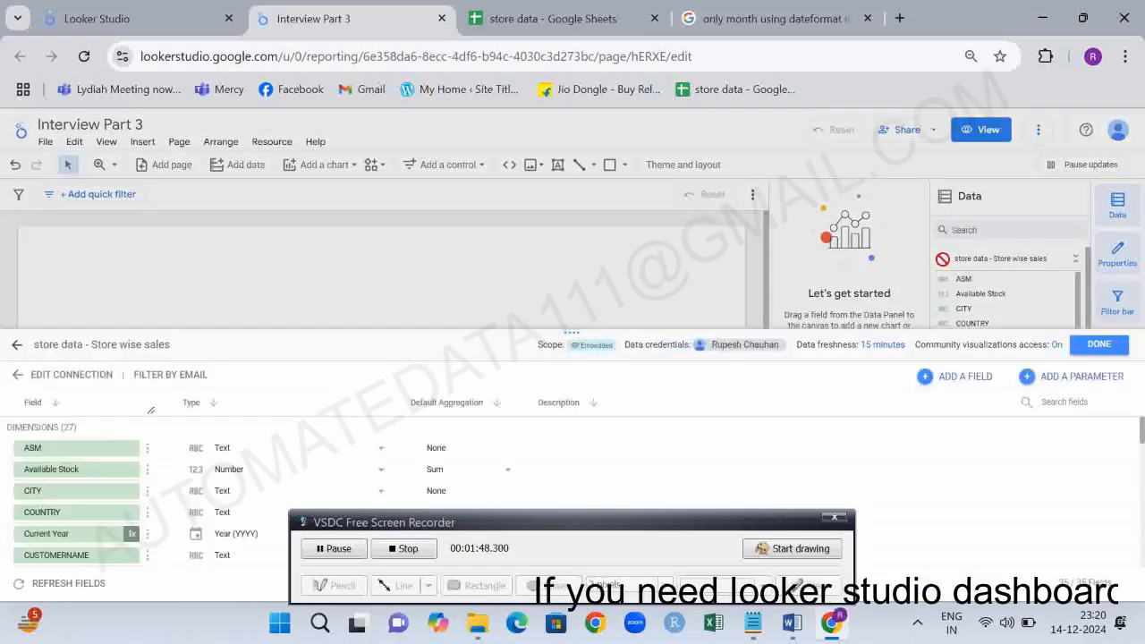
pyautogui.click(49, 378)
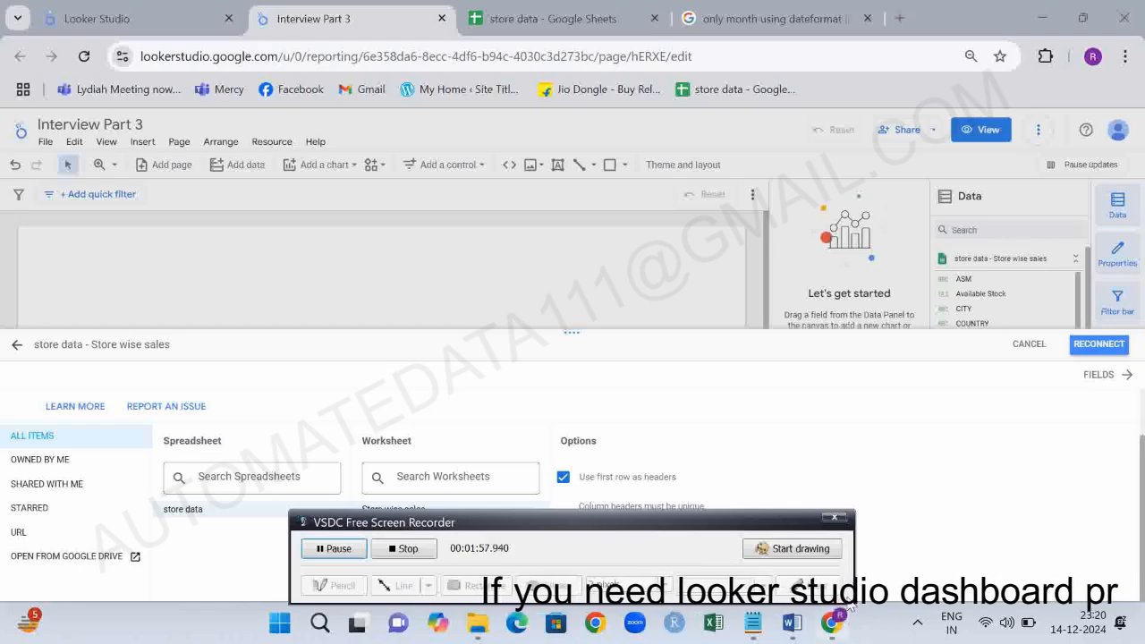
pyautogui.moveTo(789, 523); pyautogui.dragTo(812, 625)
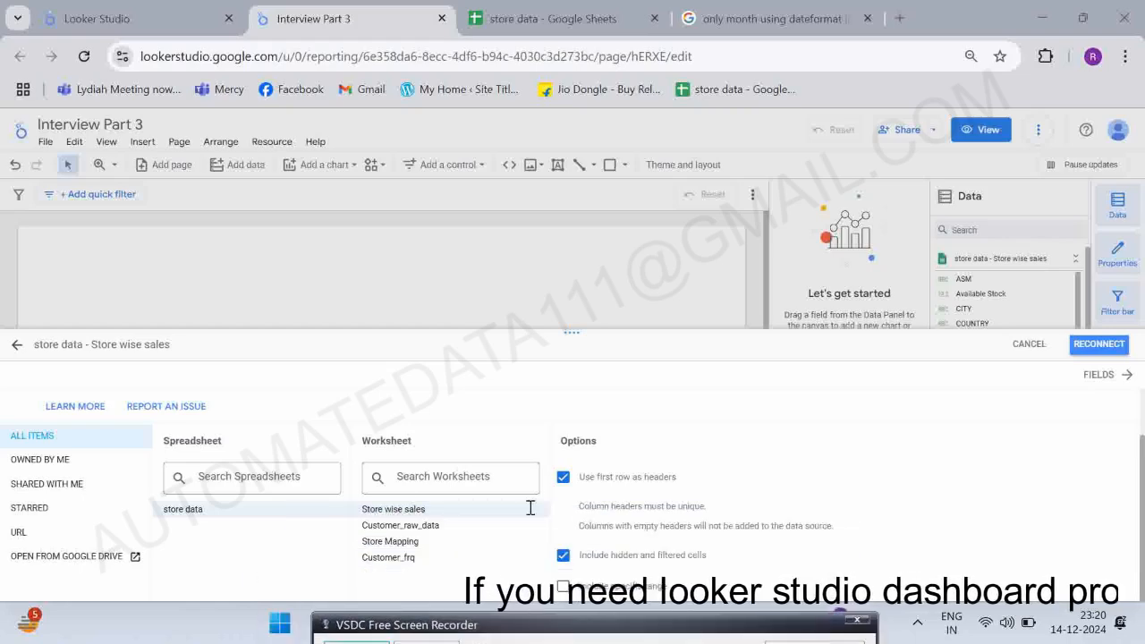
pyautogui.click(1028, 343)
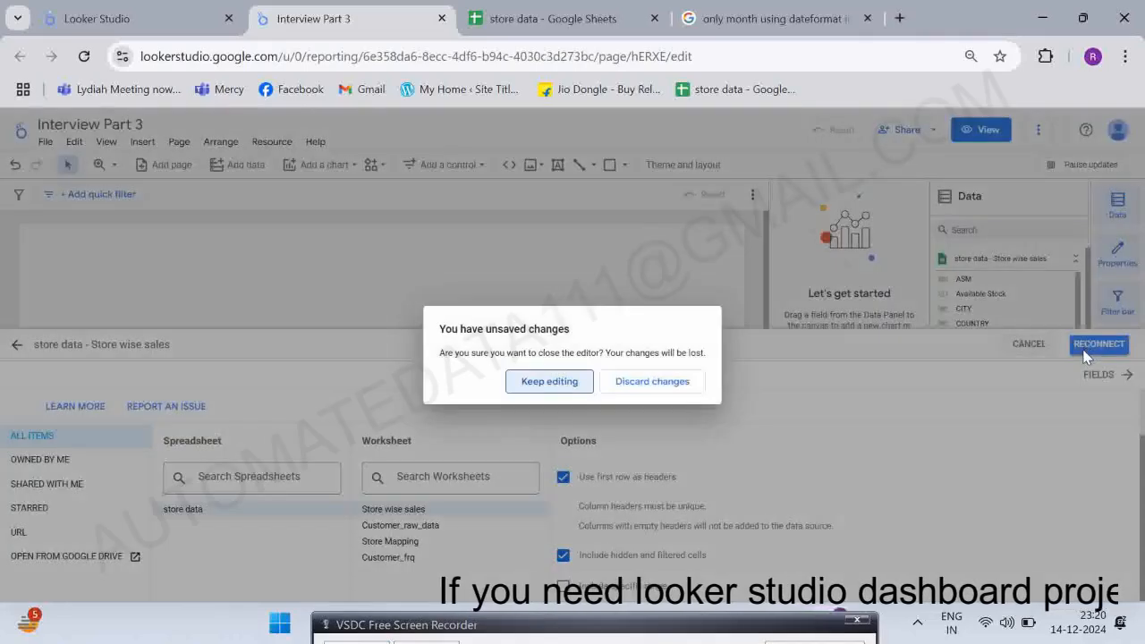
pyautogui.click(636, 387)
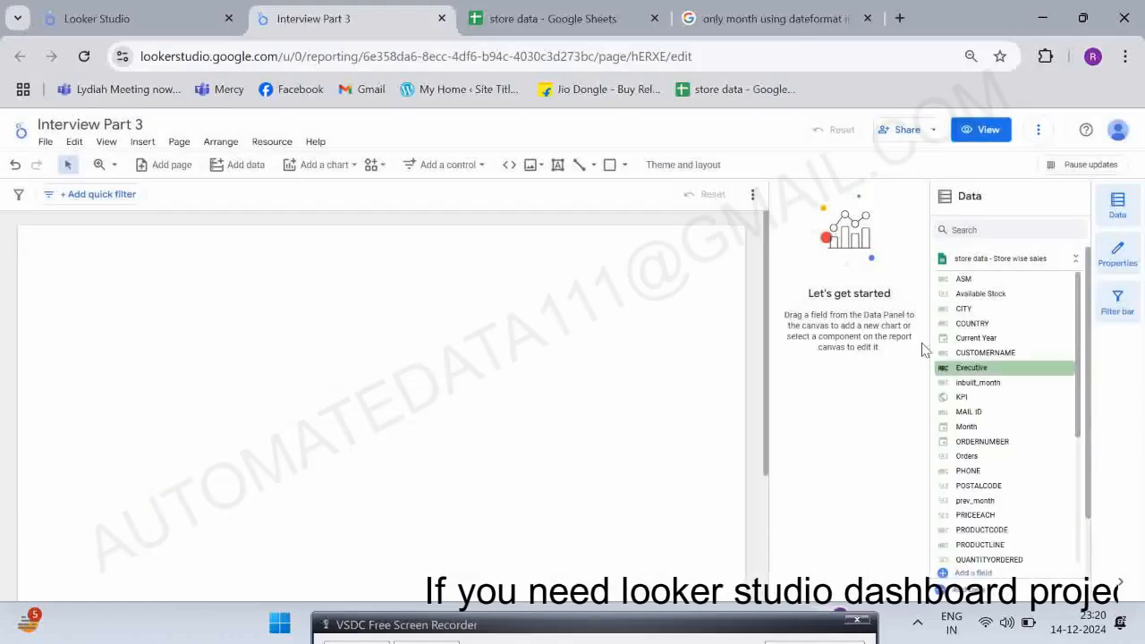
# Review the remaining troubleshooting points in the Word document and bring up question 2 on using and creating multiple pages.
pyautogui.hotkey('alt', 'Tab')
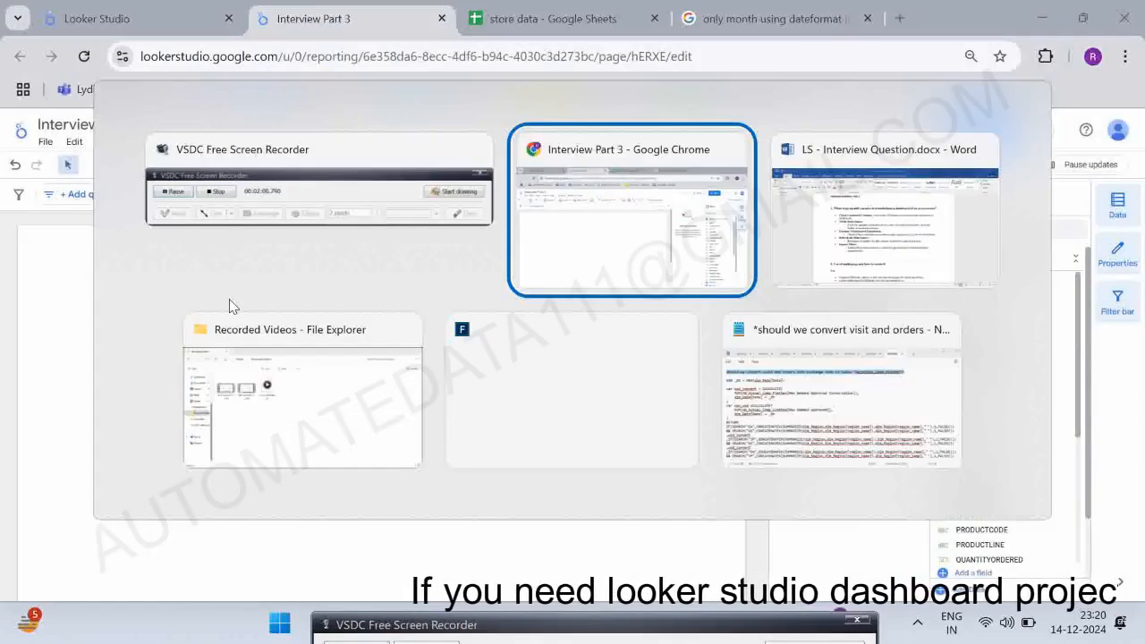
pyautogui.hotkey('alt', 'Tab')
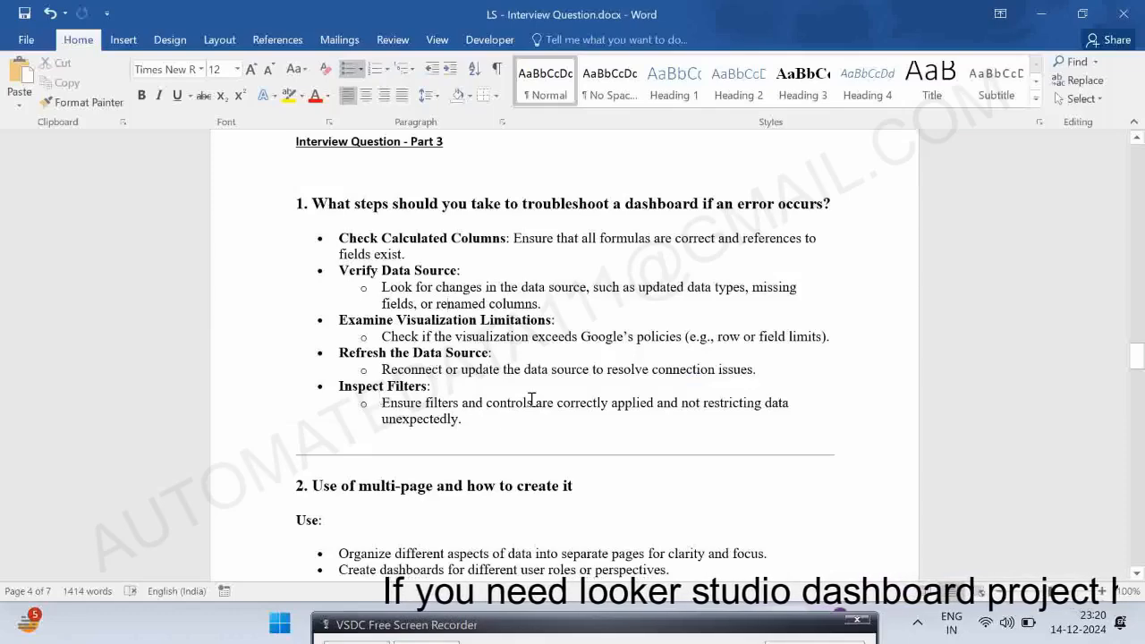
pyautogui.hotkey('alt', 'Tab')
pyautogui.hotkey('alt', 'Tab')
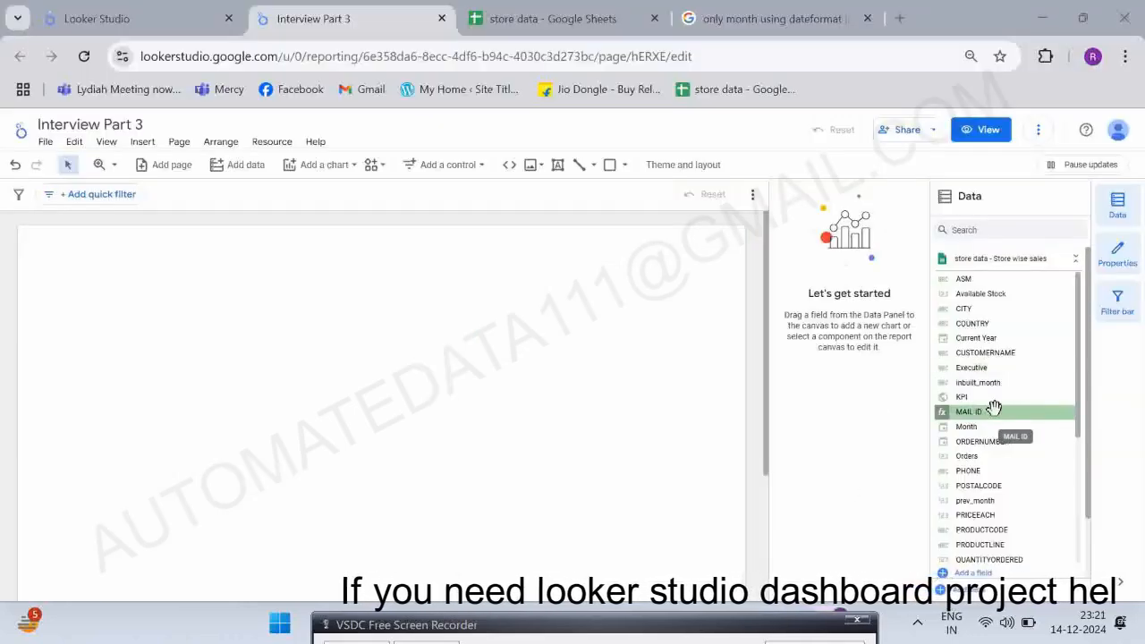
pyautogui.hotkey('alt', 'Tab')
pyautogui.scroll(-5, 646, 408)
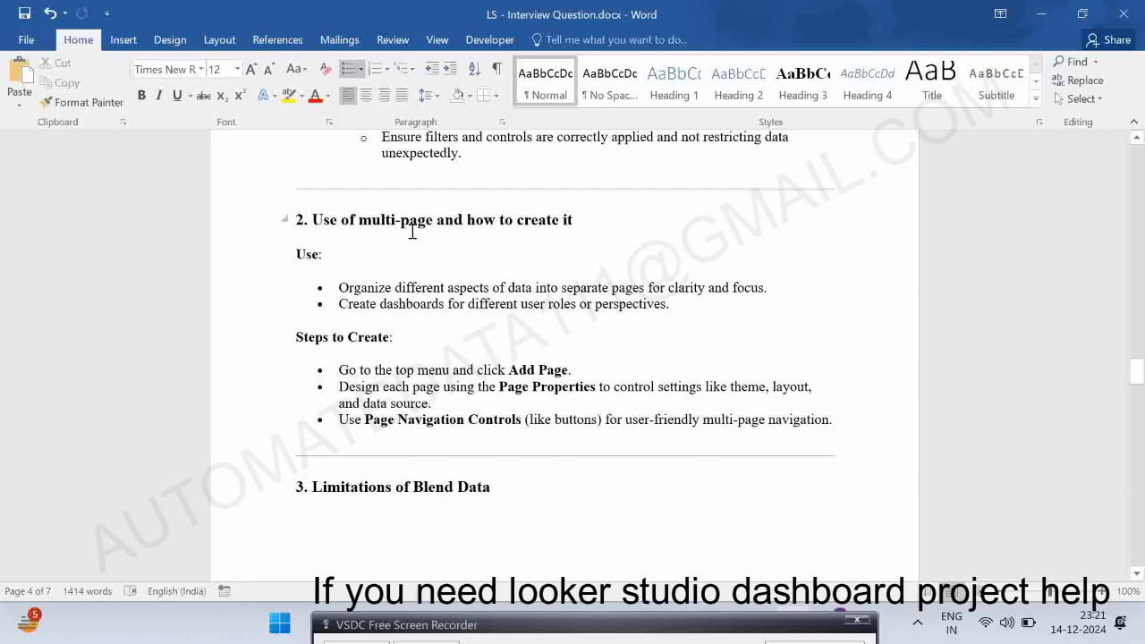
# Switch to the Interview Part 3 report in Looker Studio, preview its single page in view mode and return to editing.
pyautogui.hotkey('alt', 'Tab')
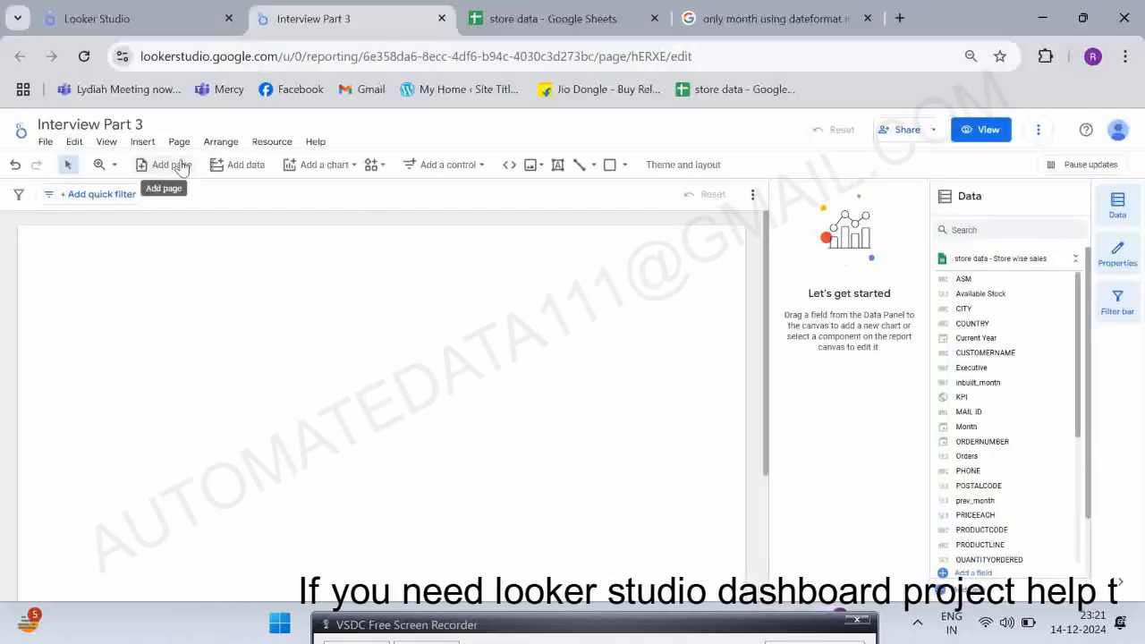
pyautogui.click(975, 129)
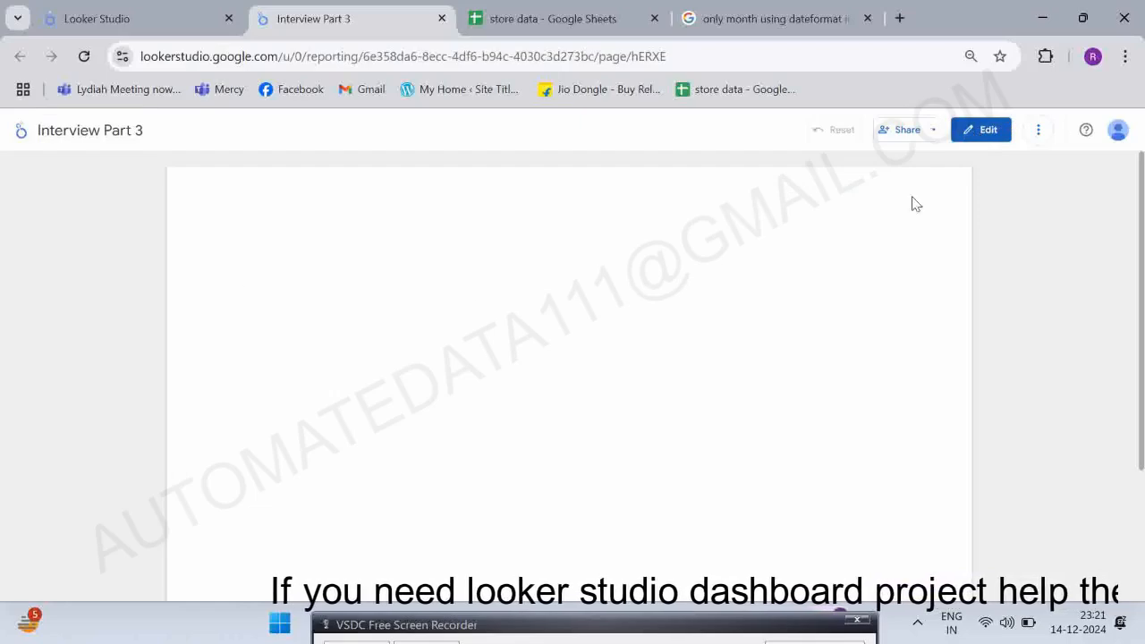
pyautogui.click(977, 132)
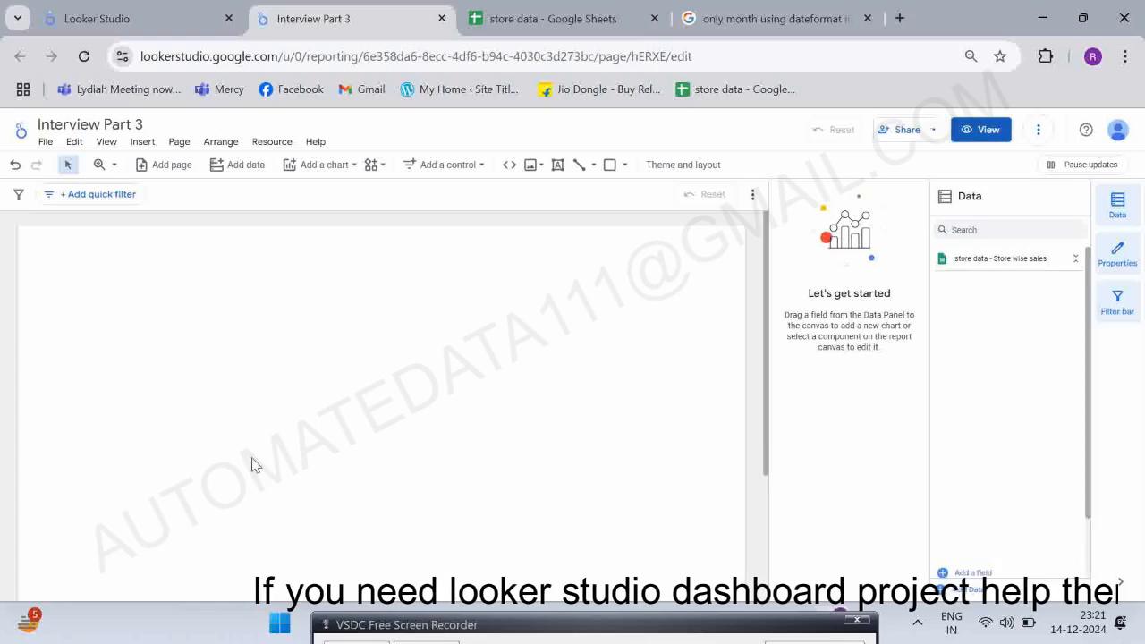
# Add a second page to the report and name the two pages Test and Test1.
pyautogui.click(170, 167)
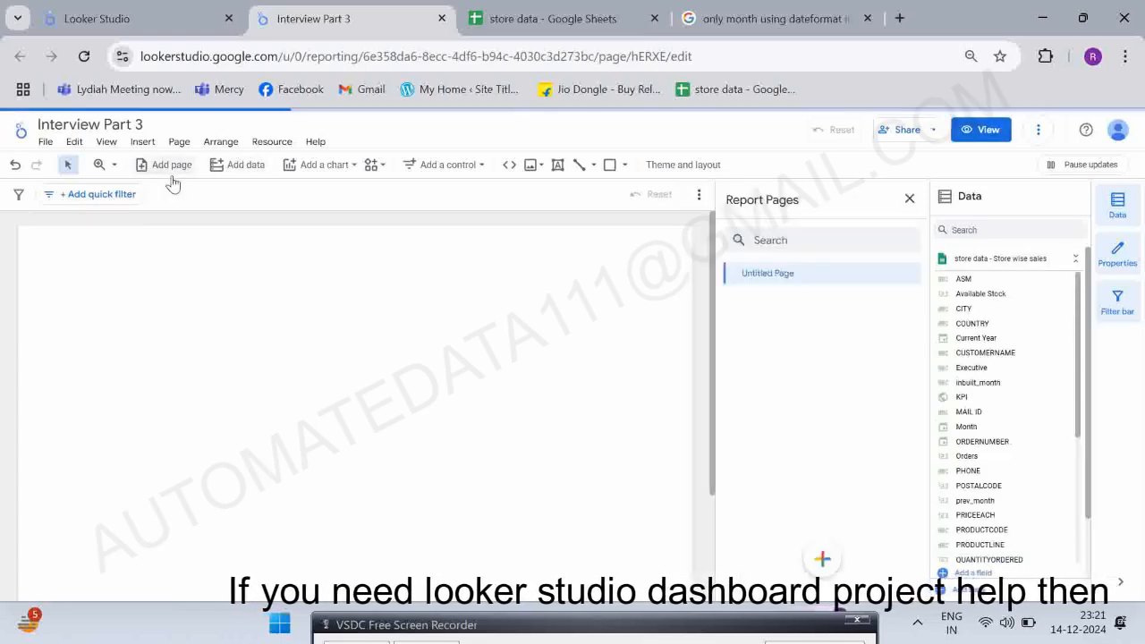
pyautogui.doubleClick(766, 271)
pyautogui.write('Test')
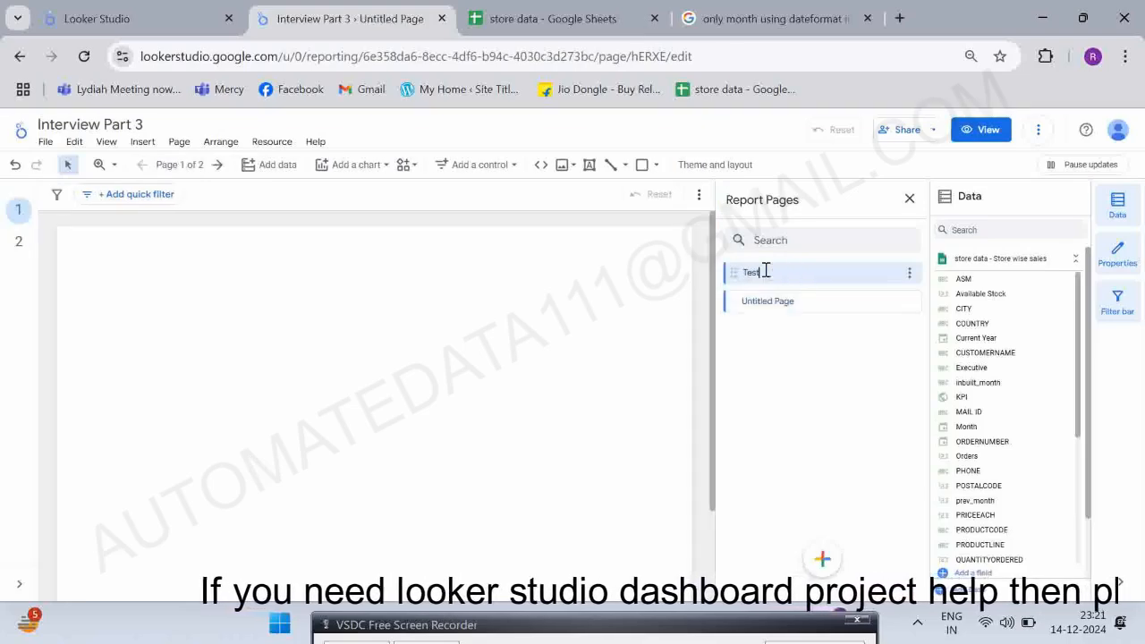
pyautogui.press('Return')
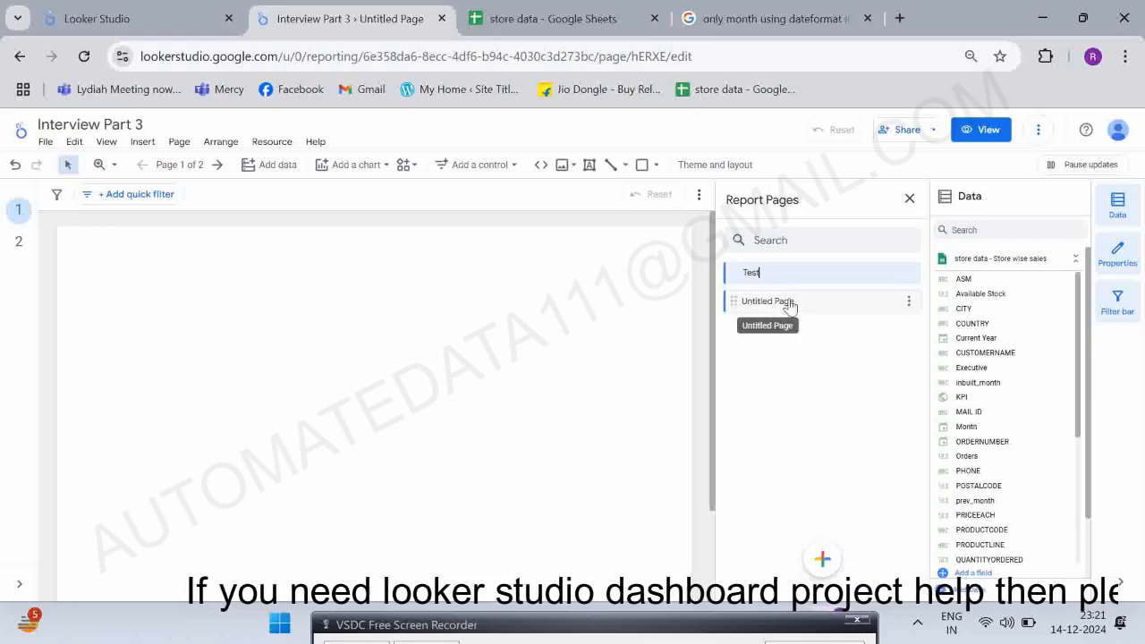
pyautogui.click(793, 302)
pyautogui.doubleClick(792, 301)
pyautogui.write('Test1')
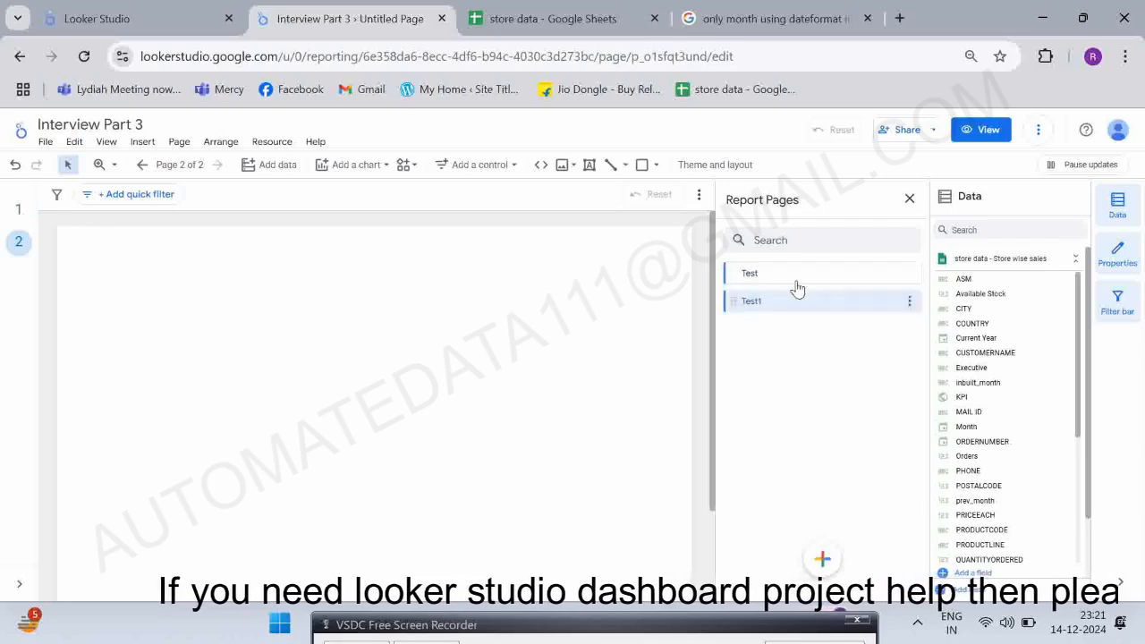
# Test the navigation between the Test and Test1 pages in view mode and return to editing.
pyautogui.click(962, 134)
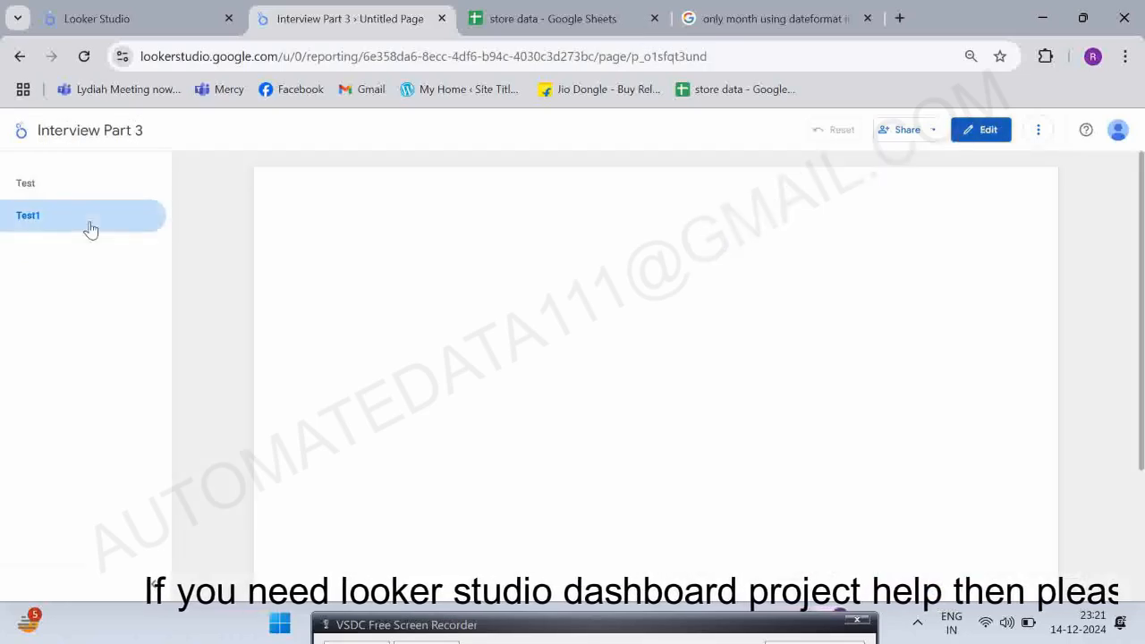
pyautogui.click(41, 184)
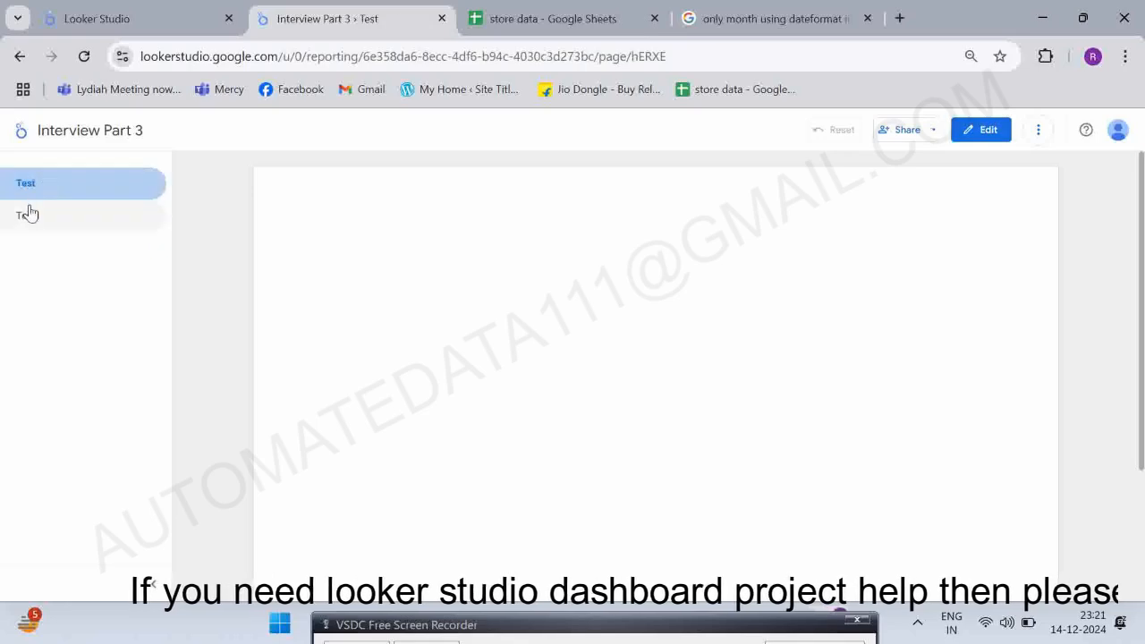
pyautogui.click(26, 213)
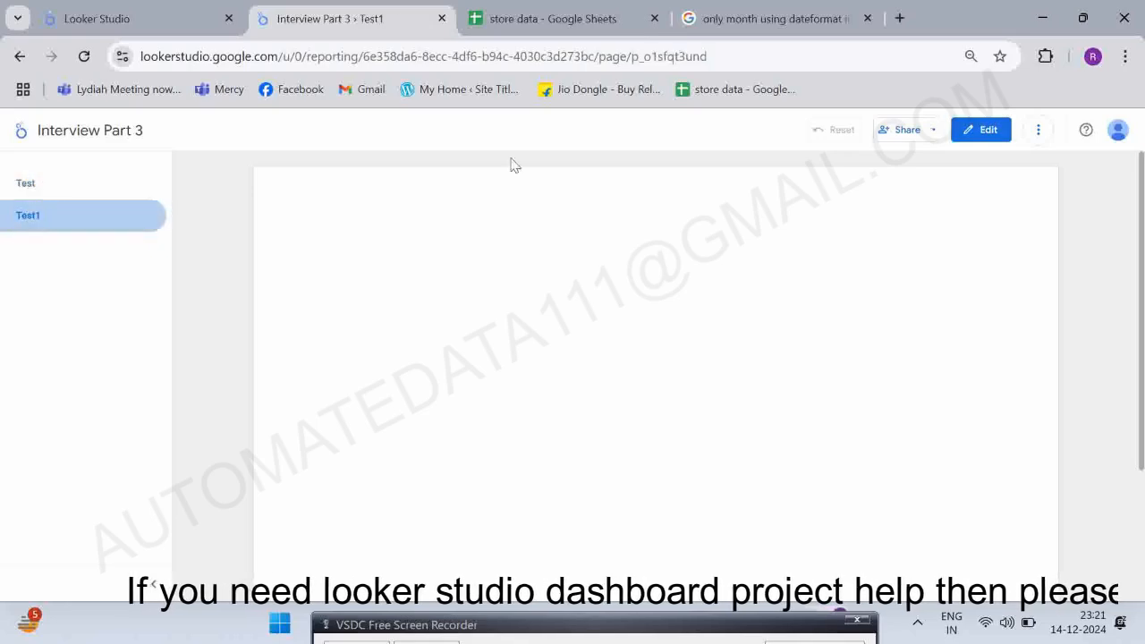
pyautogui.click(984, 134)
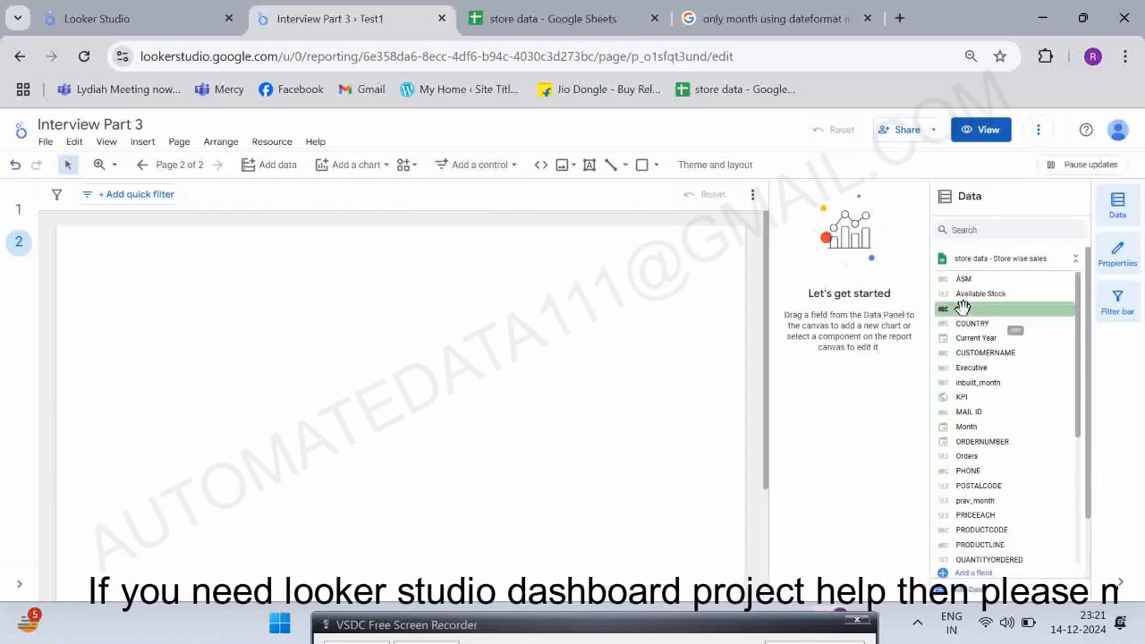
# Place a CITY table on the Test1 page and a CUSTOMERNAME table on the Test page.
pyautogui.moveTo(963, 307); pyautogui.dragTo(612, 399)
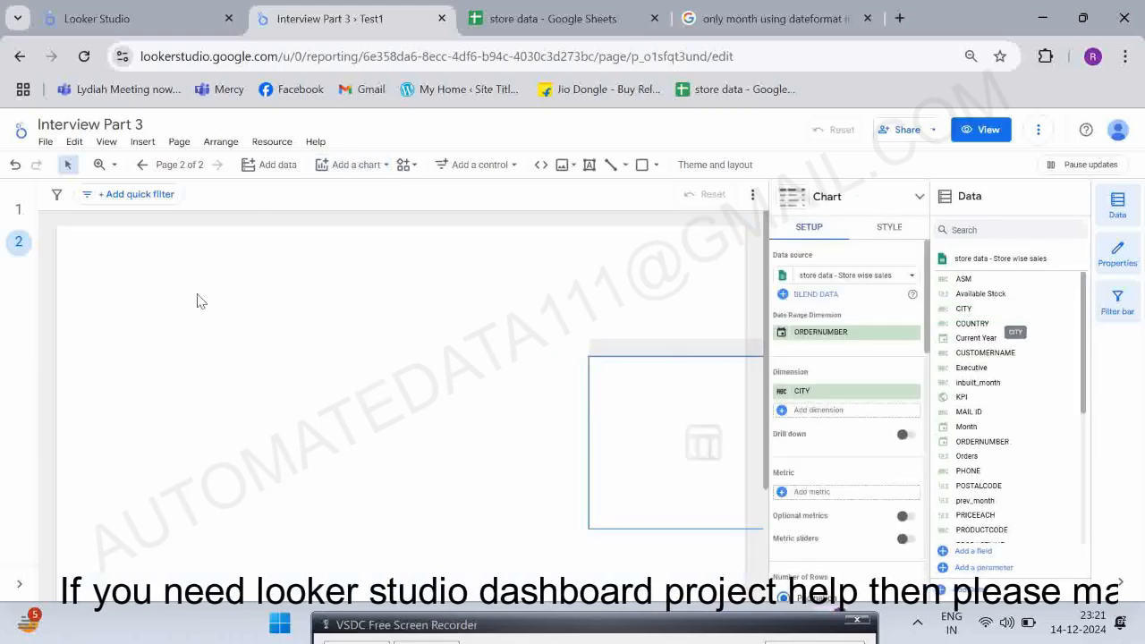
pyautogui.click(14, 209)
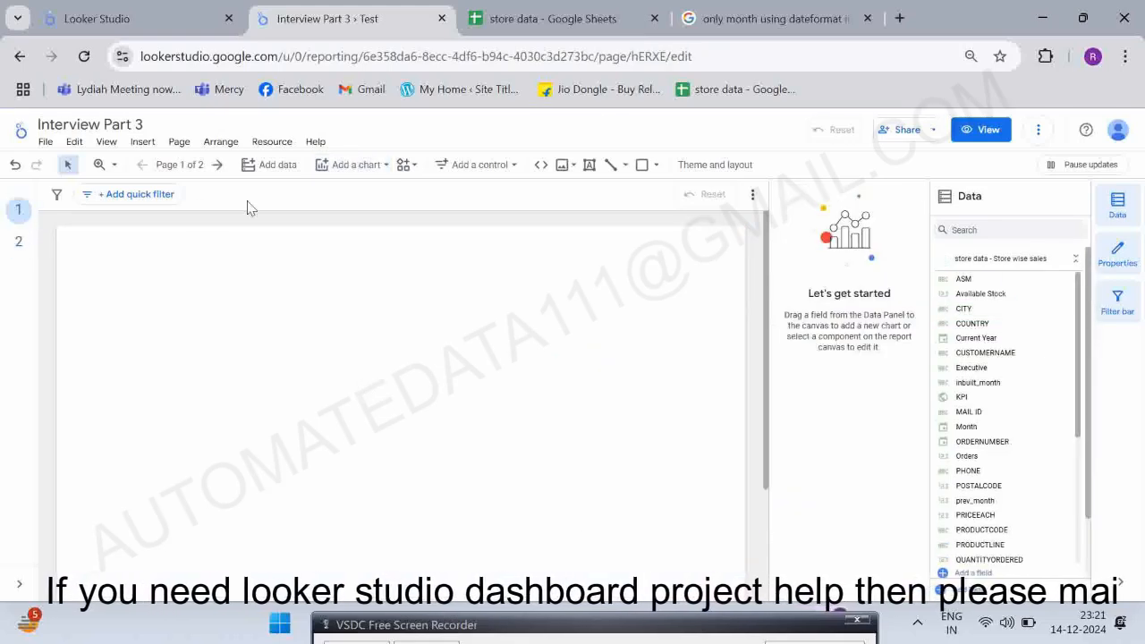
pyautogui.moveTo(981, 349); pyautogui.dragTo(69, 245)
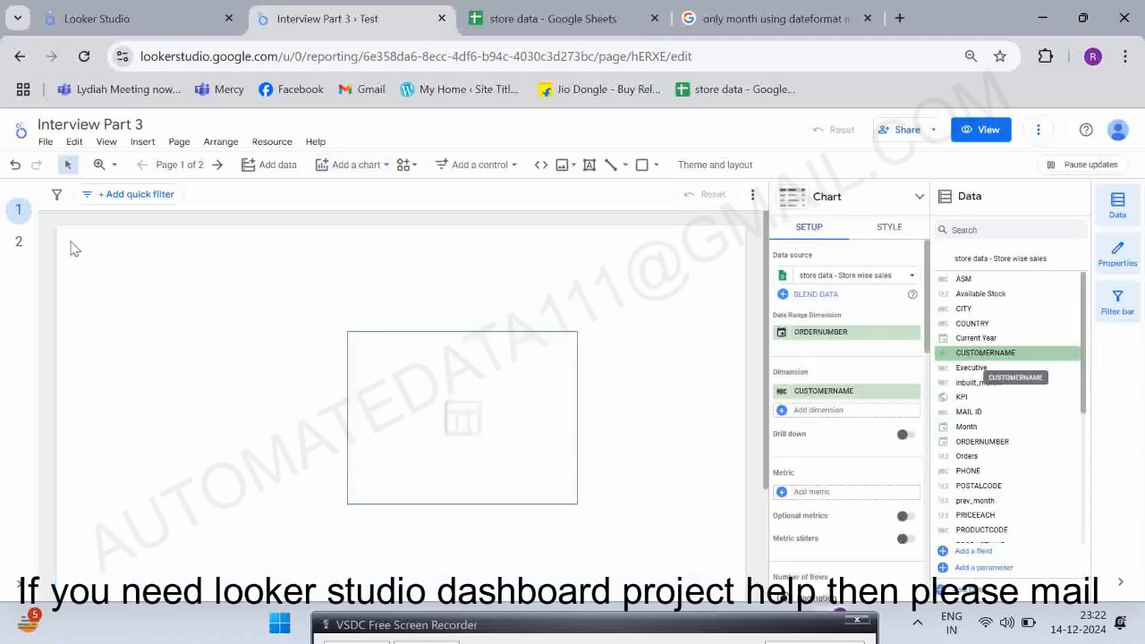
# Move the CITY table on the Test1 page inward so that it lies fully within the page.
pyautogui.click(18, 242)
pyautogui.click(627, 359)
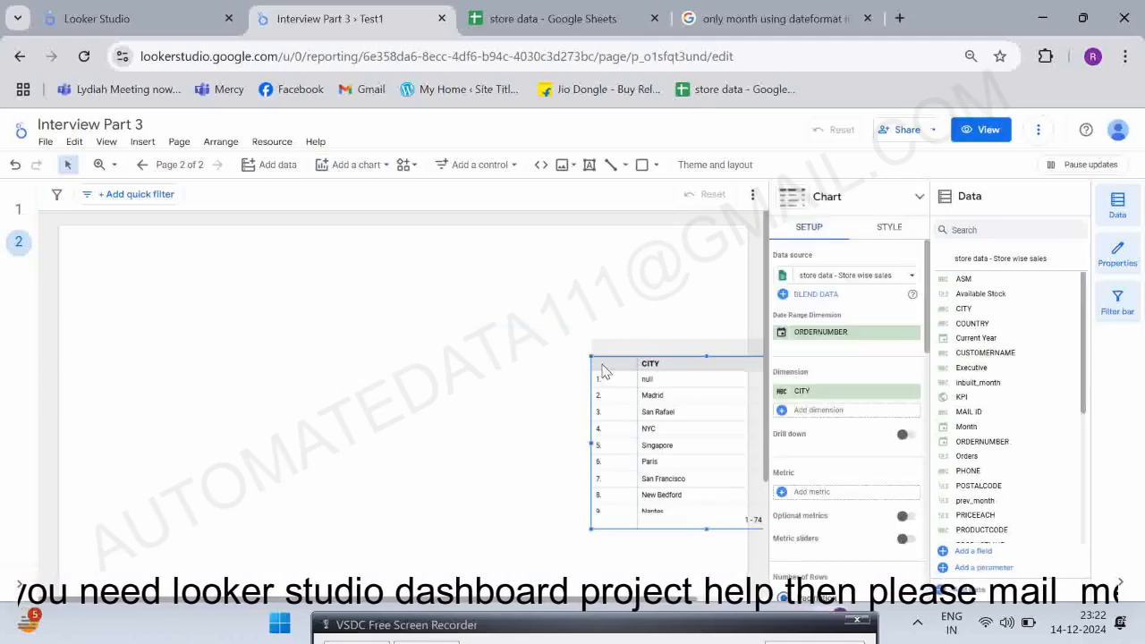
pyautogui.moveTo(602, 358); pyautogui.dragTo(393, 346)
# Preview the report in view mode and show the Test page with its CUSTOMERNAME table.
pyautogui.click(981, 134)
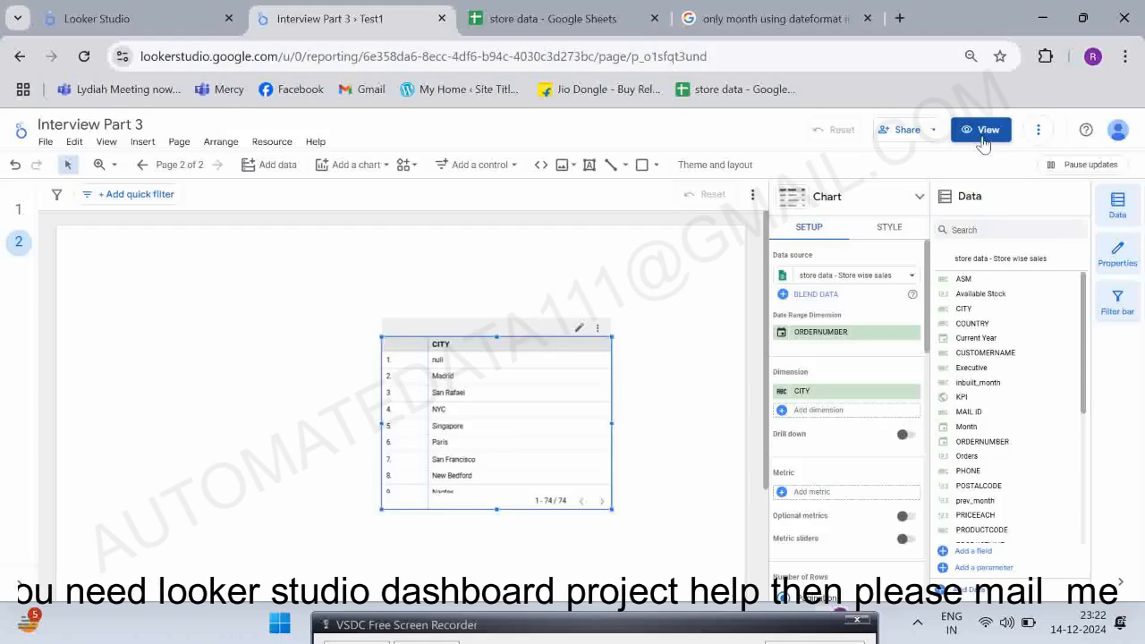
pyautogui.click(79, 183)
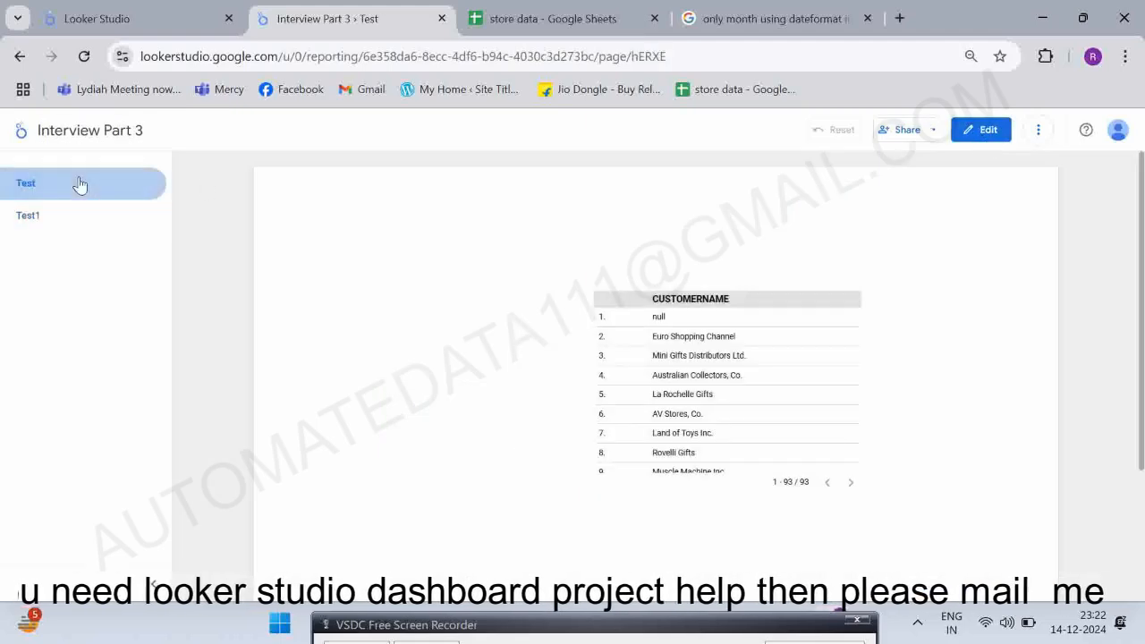
# Return the report to editing and switch to the Word interview document to read question 3, Limitations of Blend Data.
pyautogui.click(989, 136)
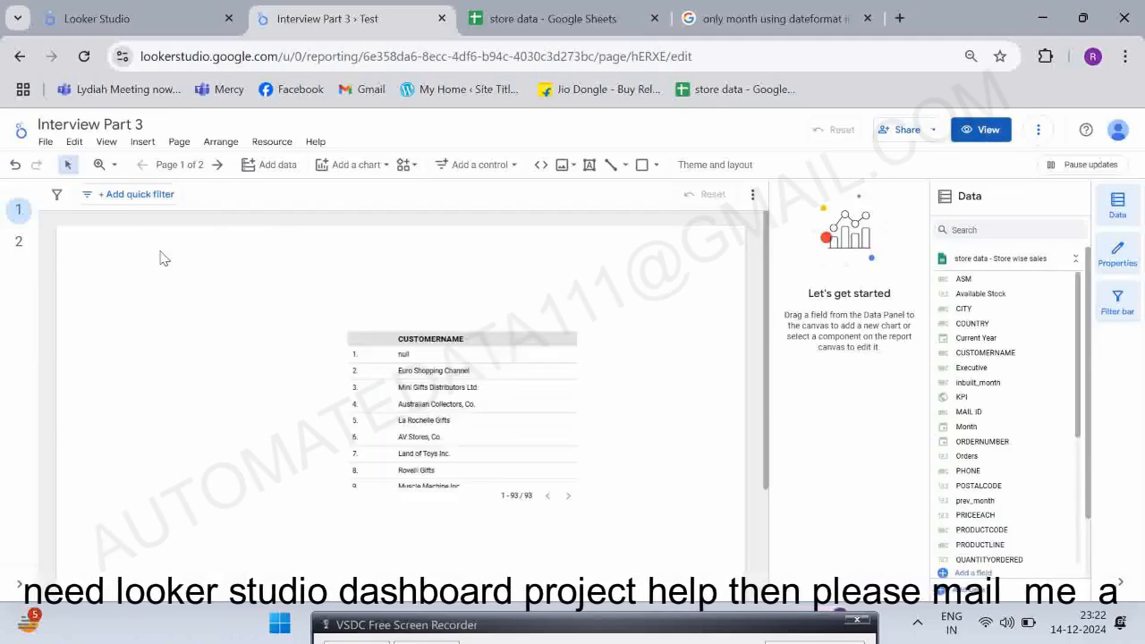
pyautogui.hotkey('alt', 'Tab')
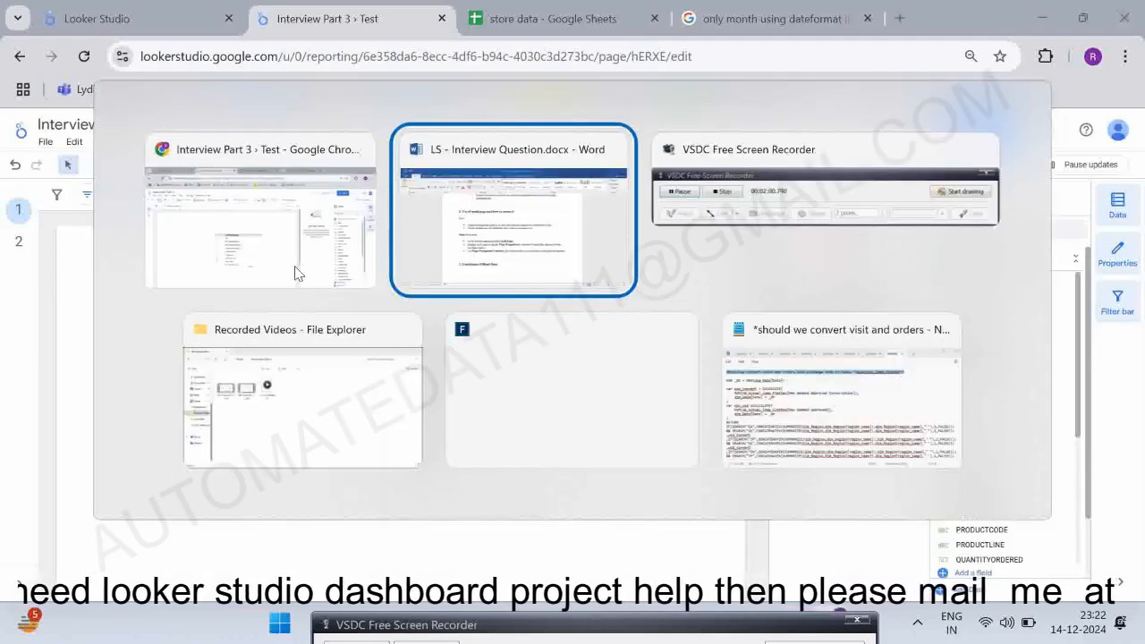
pyautogui.scroll(-5, 361, 367)
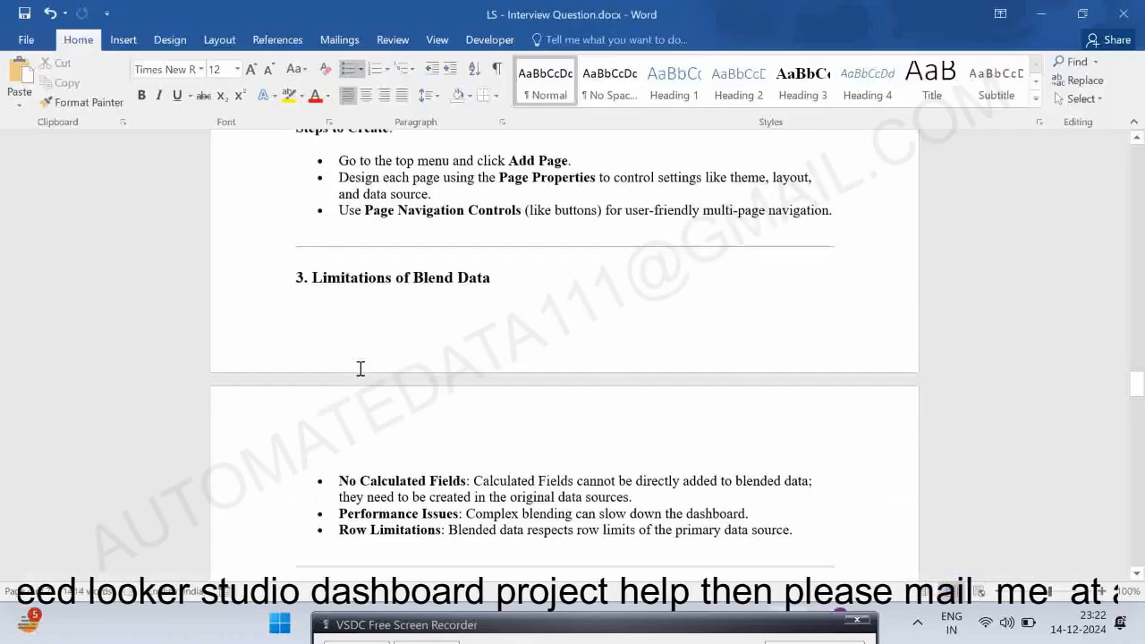
pyautogui.scroll(-1, 360, 369)
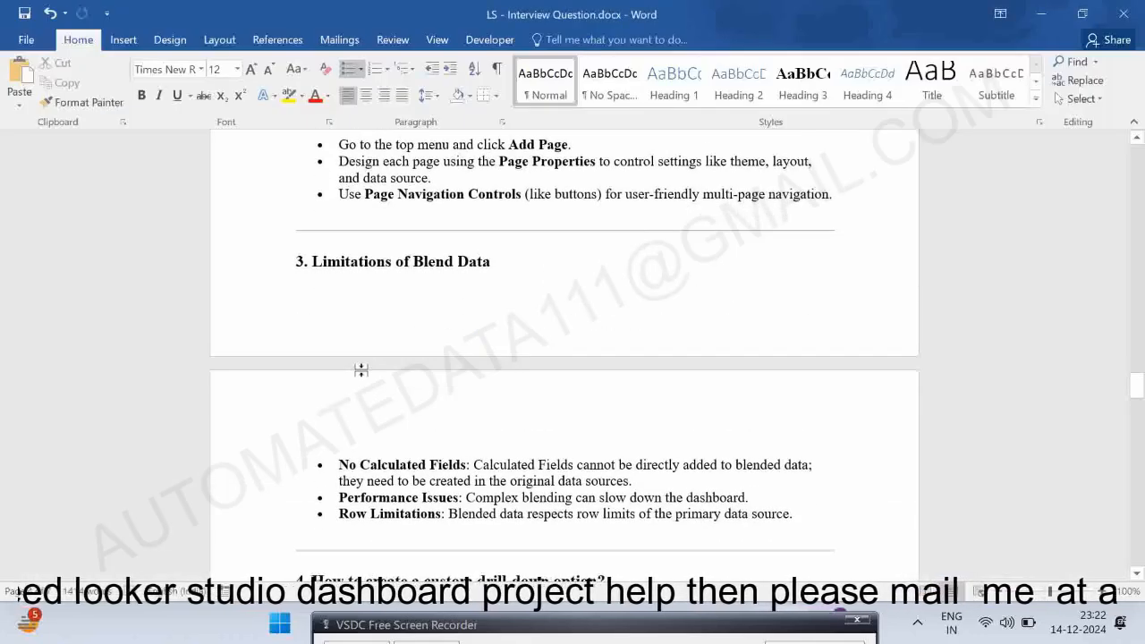
# Switch back to Looker Studio and delete the CUSTOMERNAME table from the Test page.
pyautogui.hotkey('alt', 'Tab')
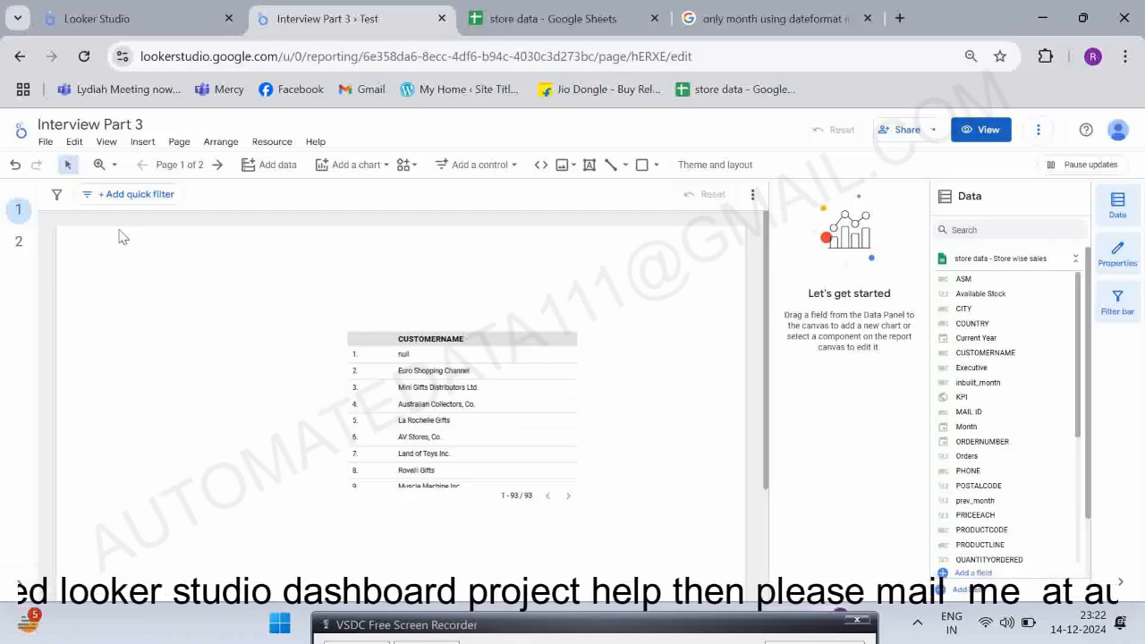
pyautogui.moveTo(295, 296); pyautogui.dragTo(684, 538)
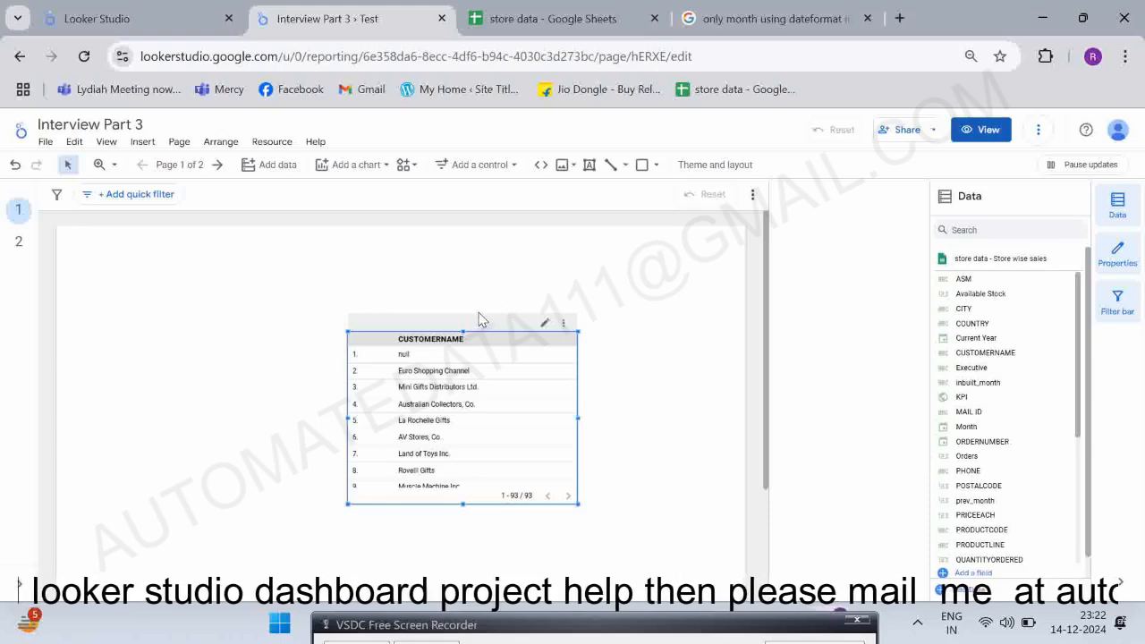
pyautogui.press('Delete')
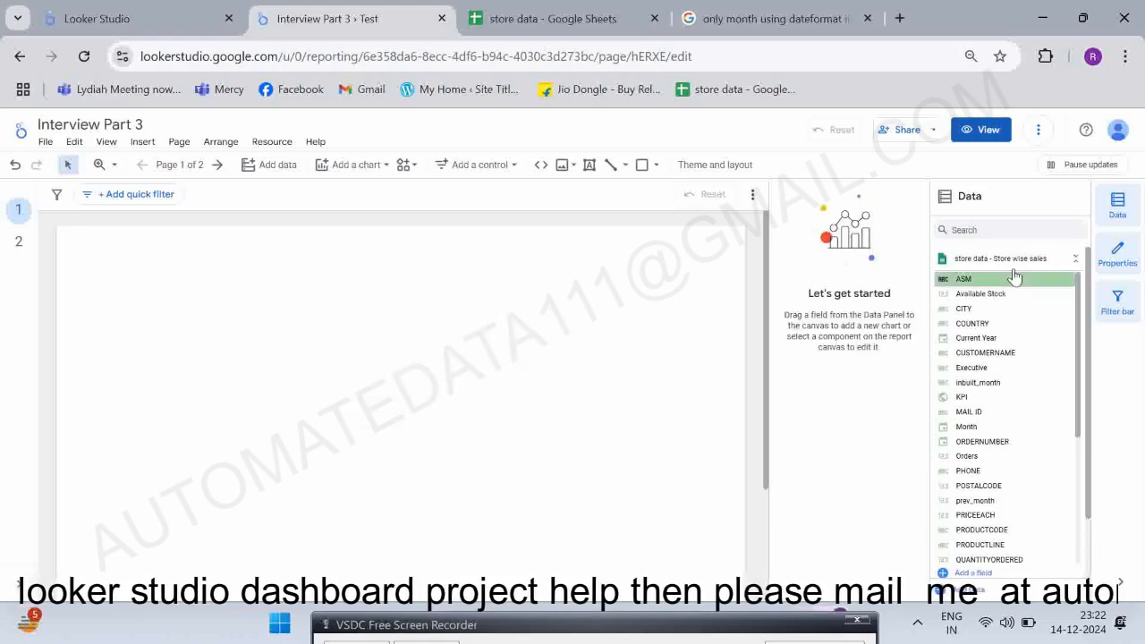
# Collapse the store data source and compare the fields of testing-blend with those of Demo Data - Store wise sale.
pyautogui.click(1075, 259)
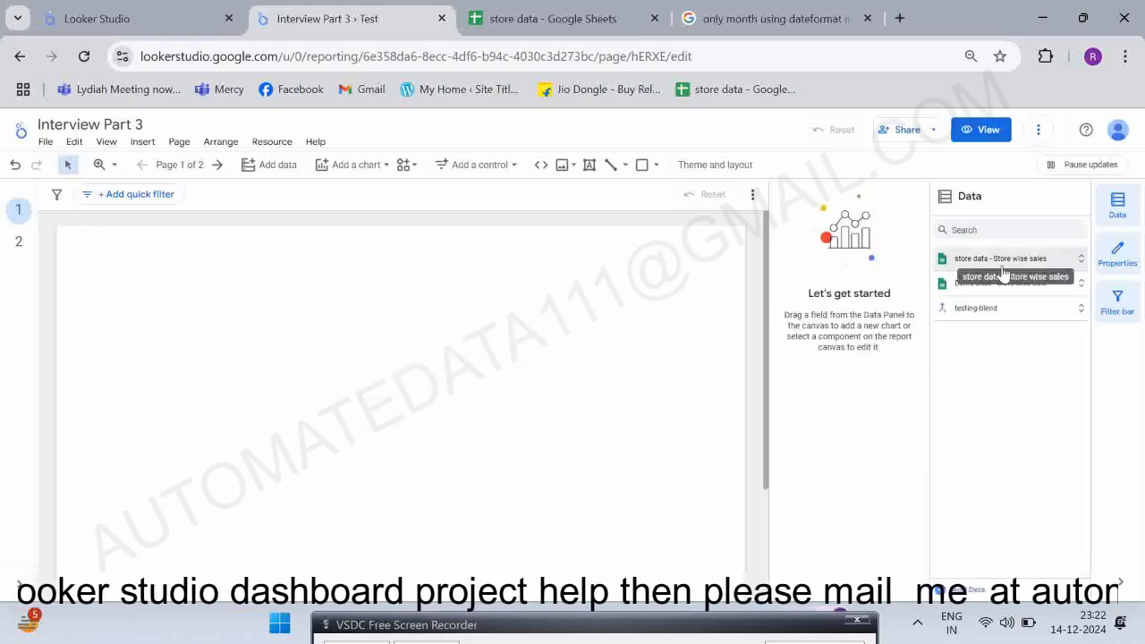
pyautogui.click(954, 309)
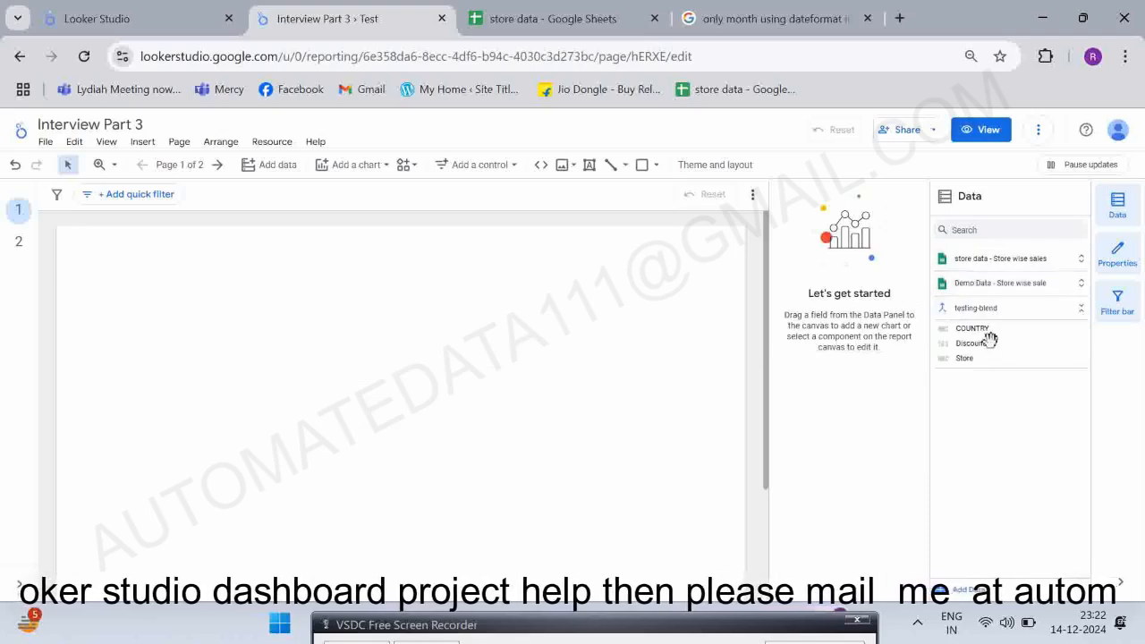
pyautogui.click(956, 344)
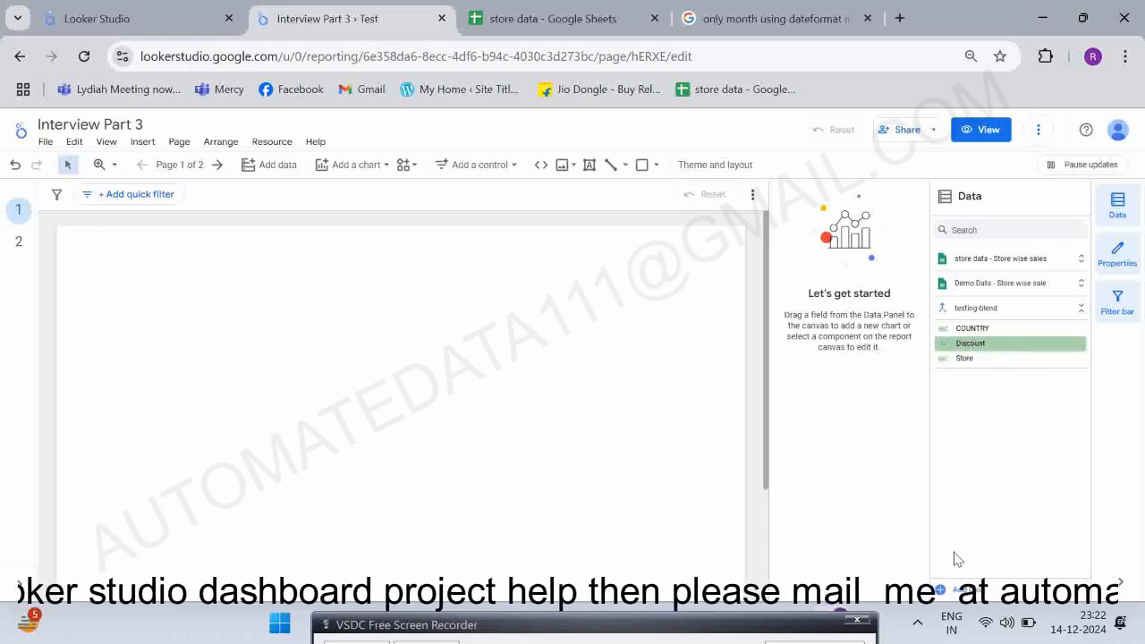
pyautogui.click(984, 284)
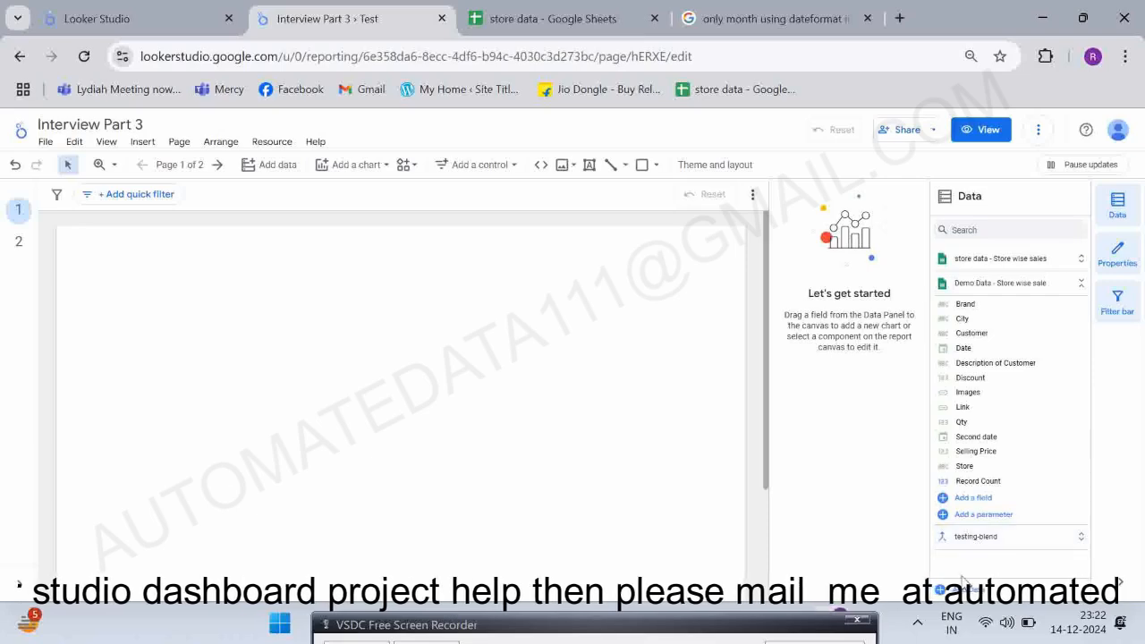
pyautogui.click(955, 286)
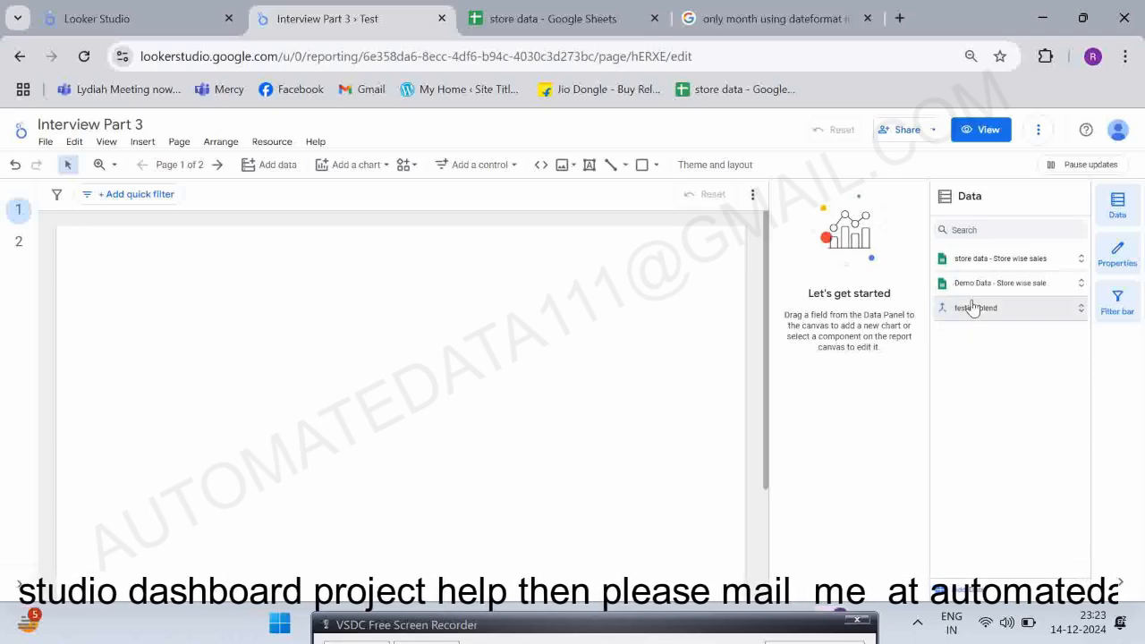
pyautogui.click(943, 307)
# Recheck the blend limitations in the Word document and open the join configuration of testing-blend in Looker Studio.
pyautogui.hotkey('alt', 'Tab')
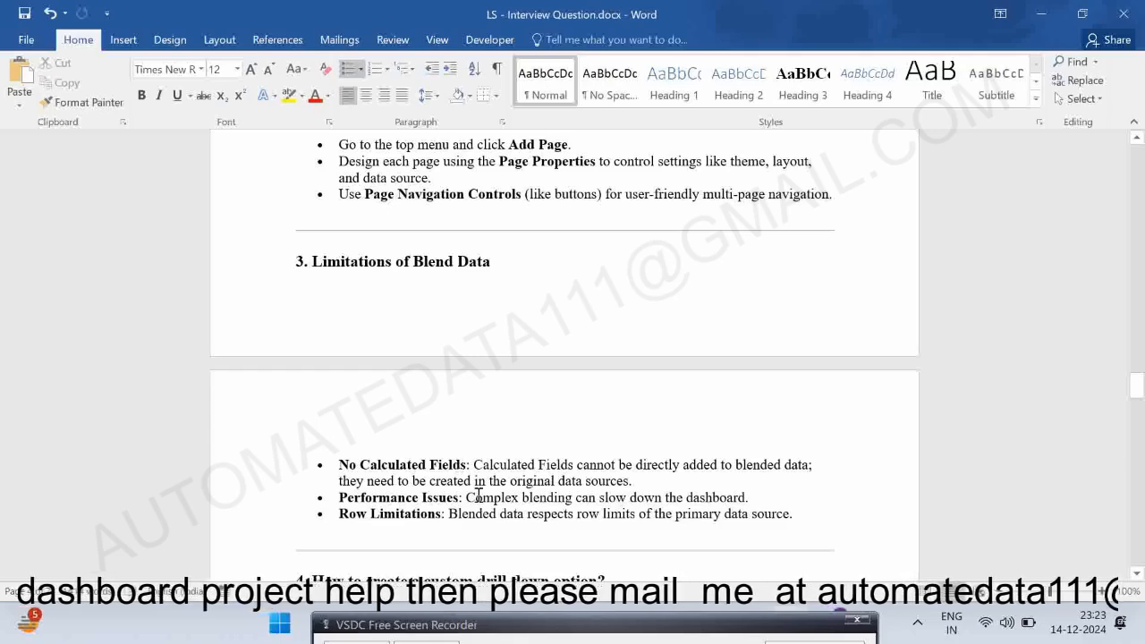
pyautogui.hotkey('alt', 'Tab')
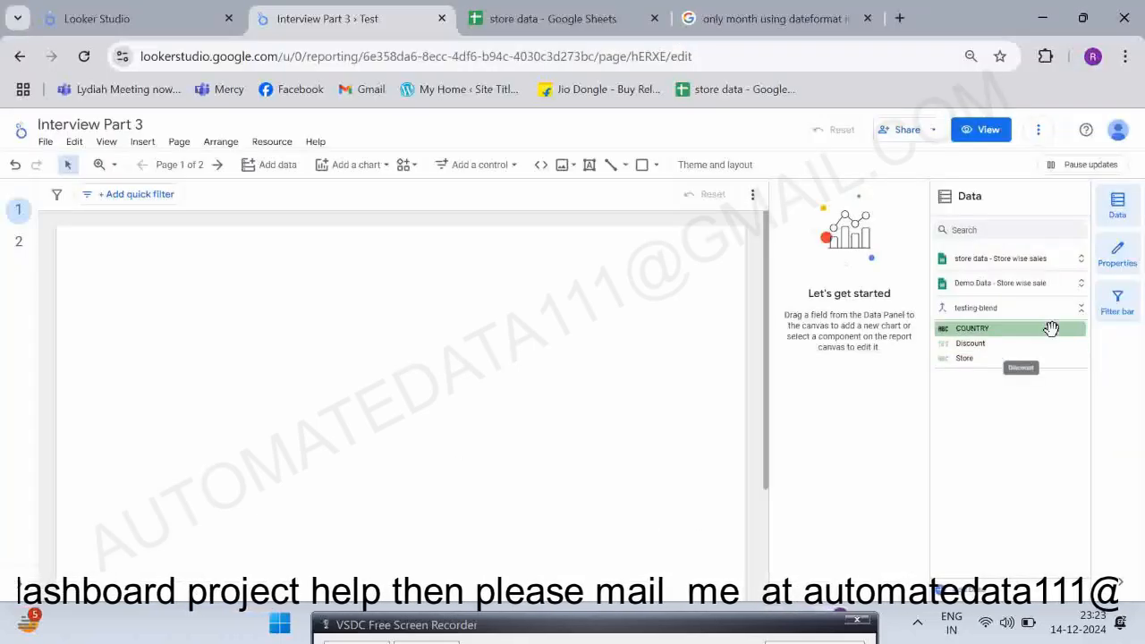
pyautogui.click(943, 309)
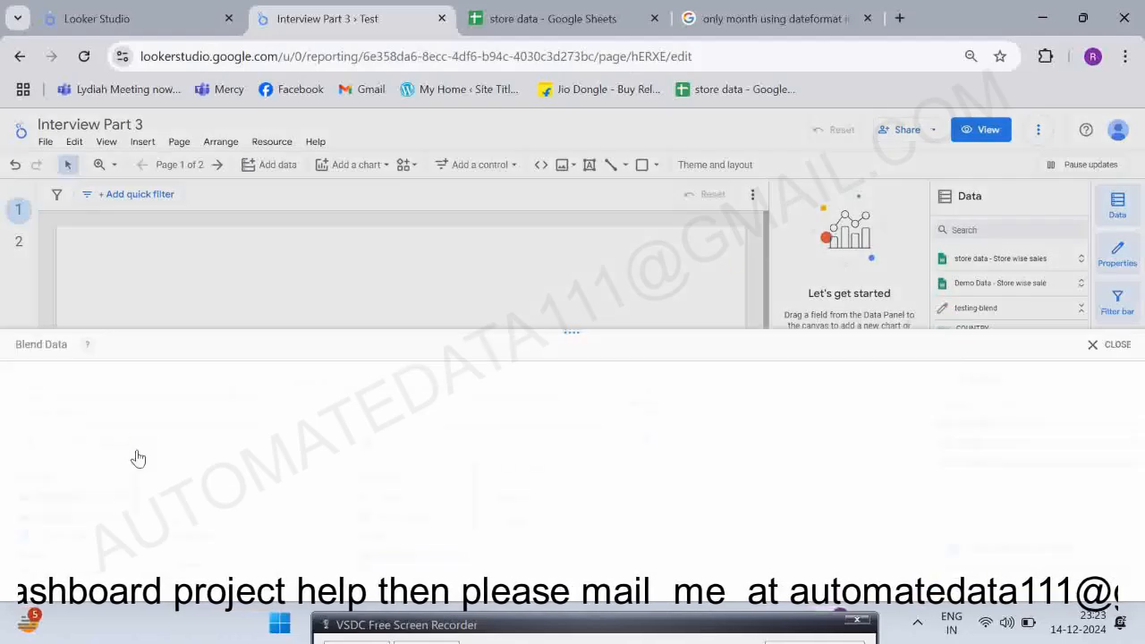
pyautogui.click(309, 417)
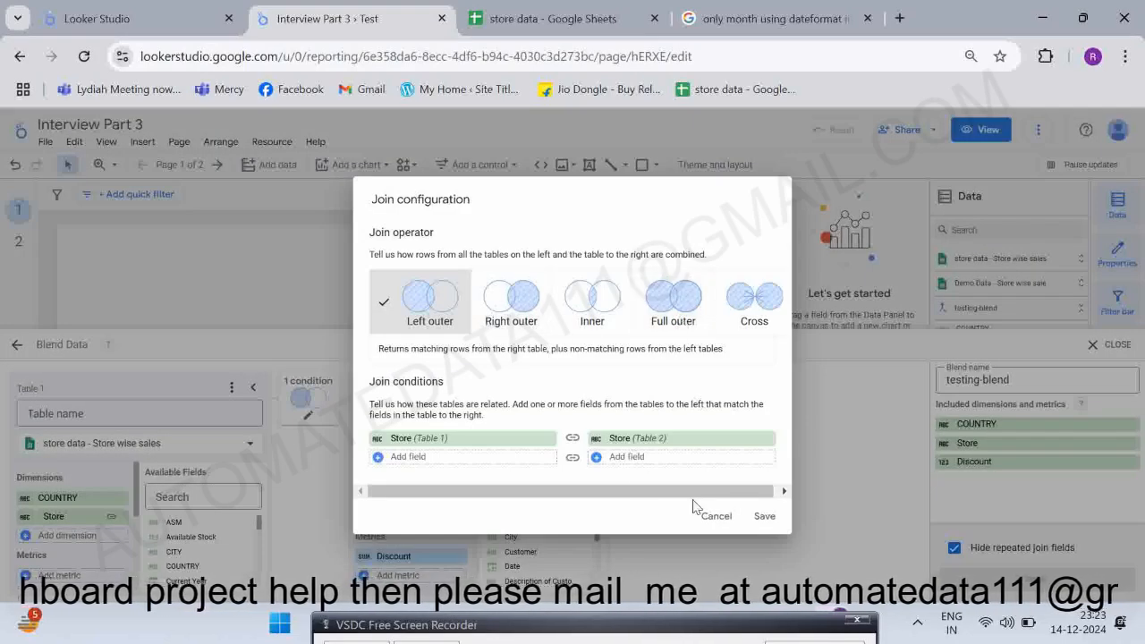
# Cancel the join configuration and close the blend editor.
pyautogui.click(716, 516)
pyautogui.click(1116, 345)
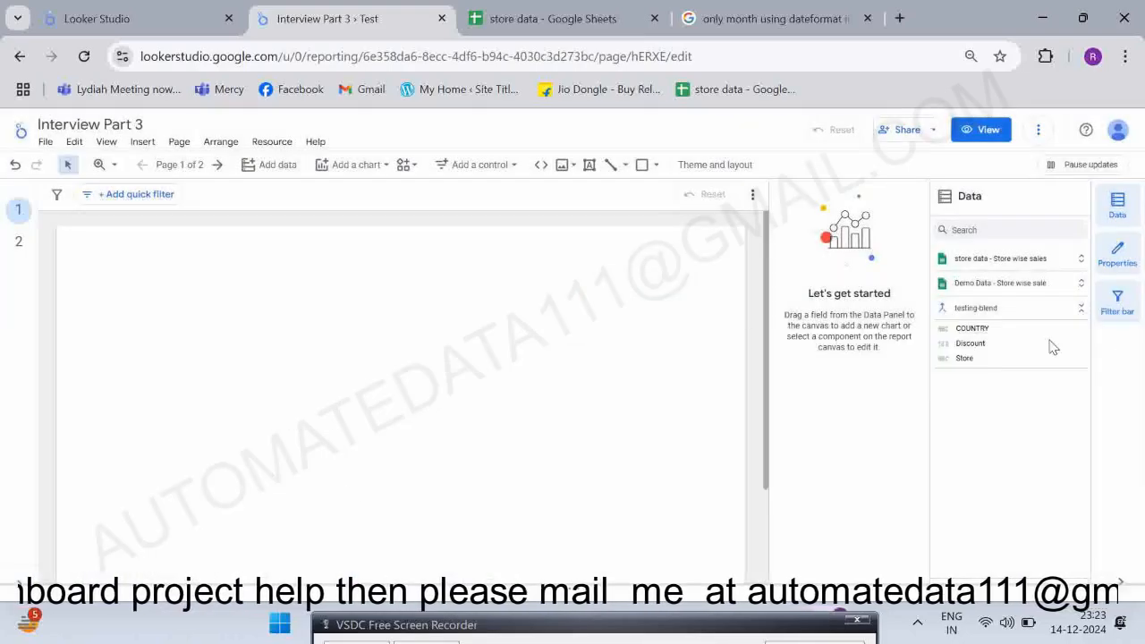
# Switch to the Word interview document and read how to create a custom drill-down option.
pyautogui.hotkey('alt', 'Tab')
pyautogui.scroll(-9, 327, 435)
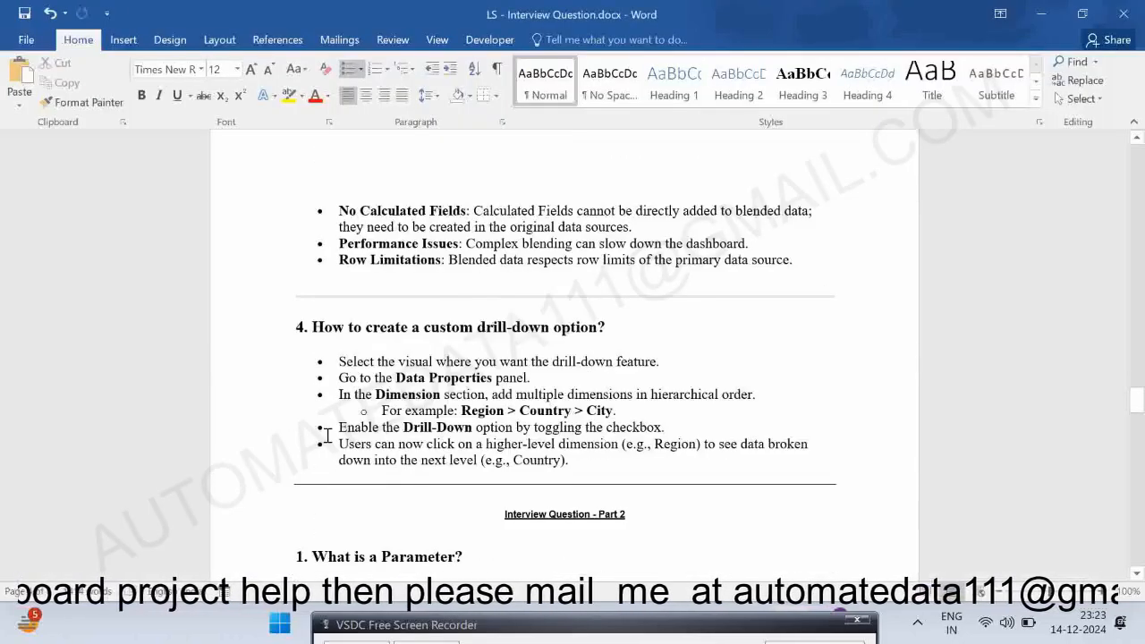
pyautogui.hotkey('alt', 'Tab')
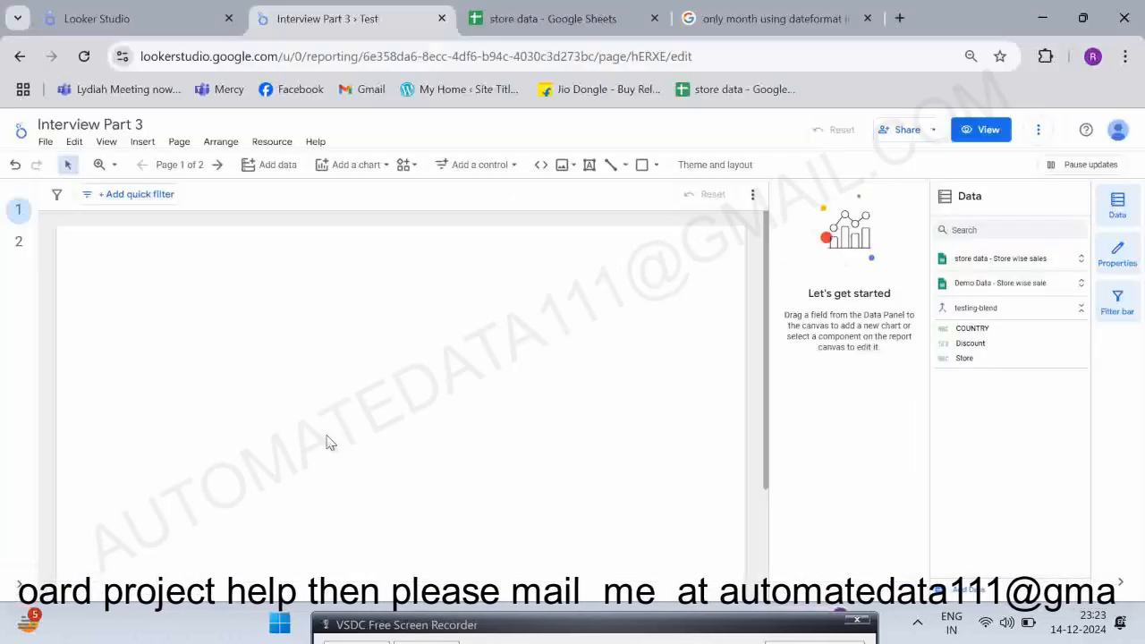
# On report page 2, enable Drill down for the CITY table and search the fields for "countr".
pyautogui.click(18, 241)
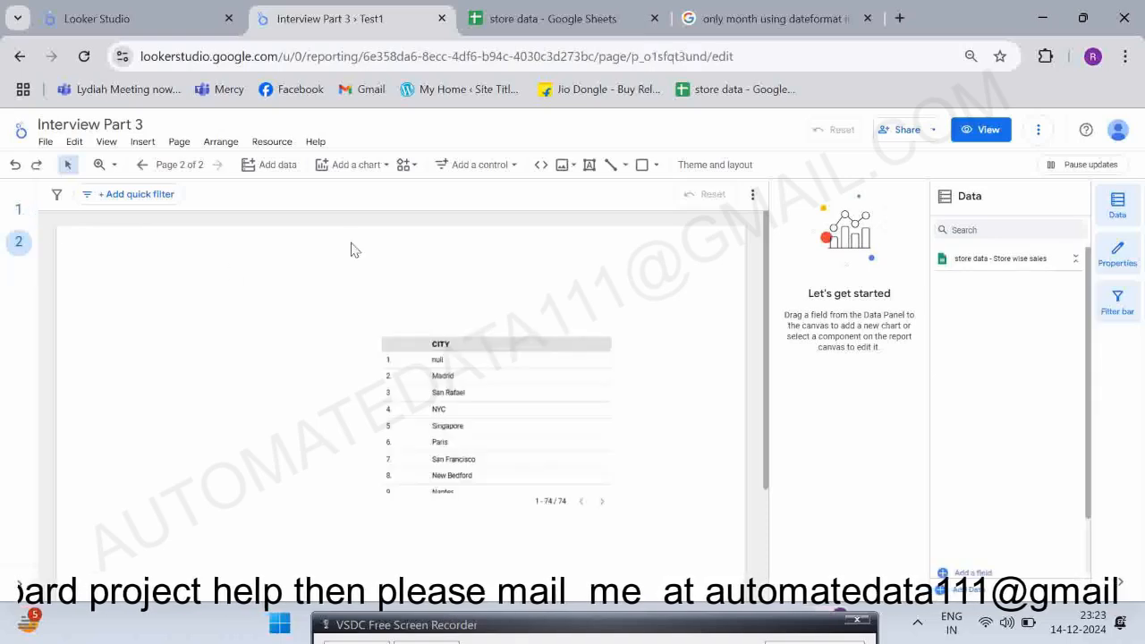
pyautogui.click(611, 379)
pyautogui.scroll(-2, 609, 375)
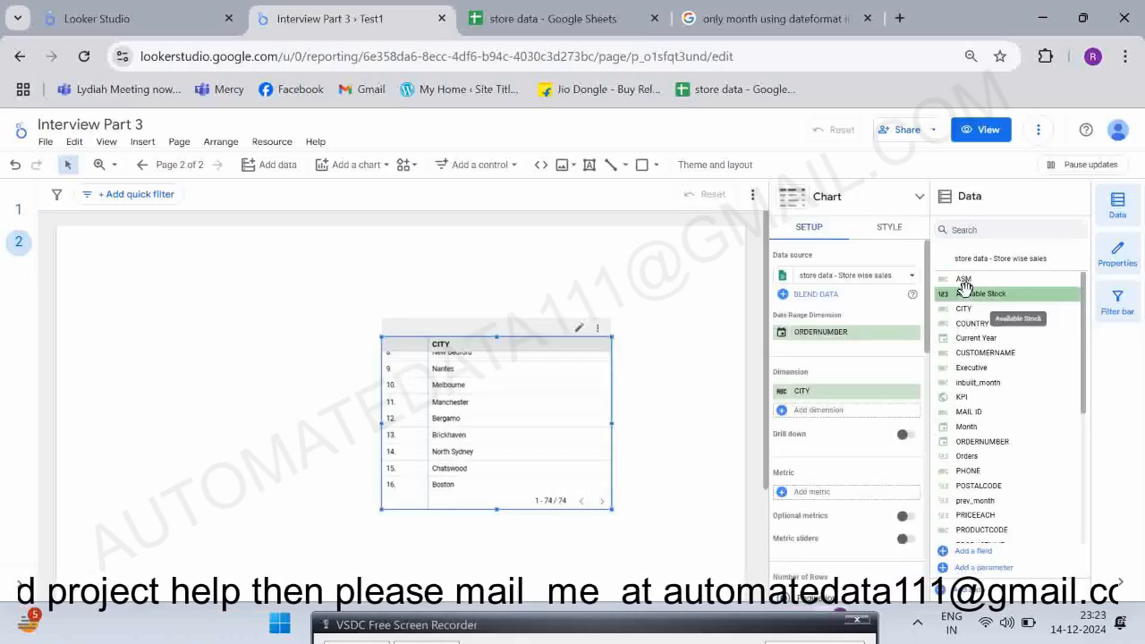
pyautogui.click(994, 230)
pyautogui.write('countr')
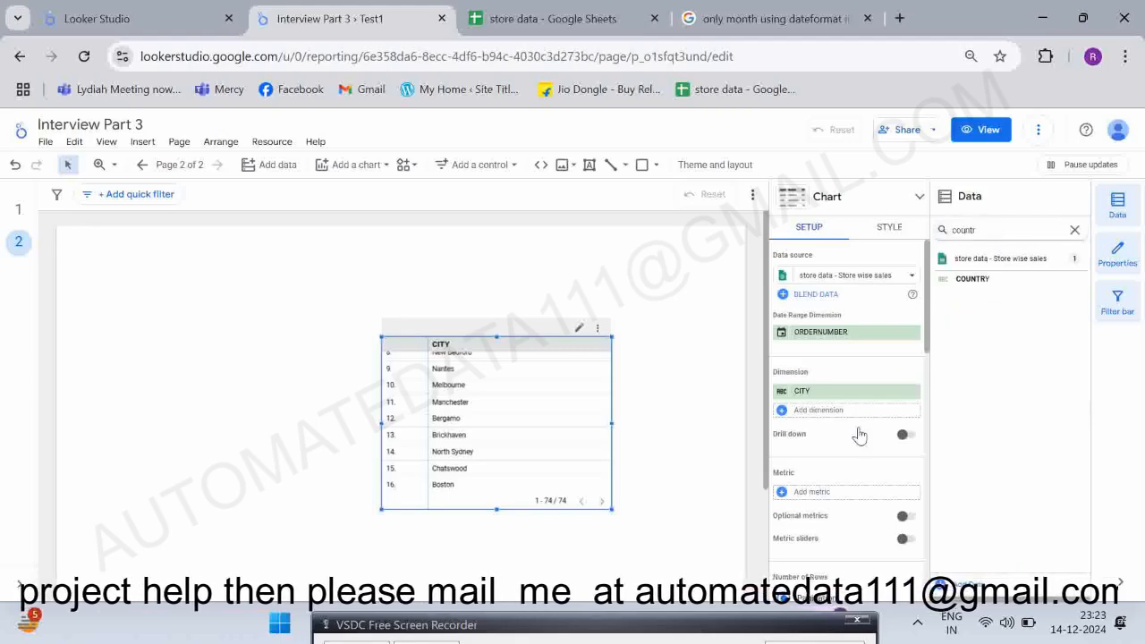
pyautogui.click(906, 437)
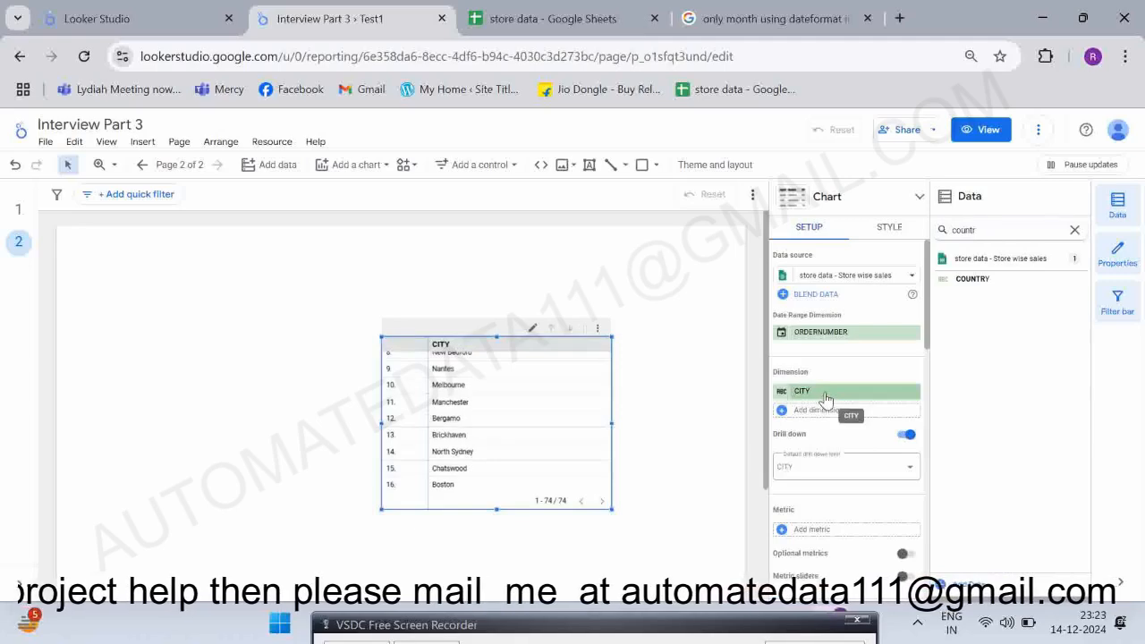
# Replace the table's CITY dimension with COUNTRY and add CITY as the second dimension below it.
pyautogui.moveTo(825, 396)
pyautogui.mouseDown()
pyautogui.moveTo(836, 466)
pyautogui.moveTo(828, 402)
pyautogui.mouseUp()
pyautogui.moveTo(977, 277); pyautogui.dragTo(845, 398)
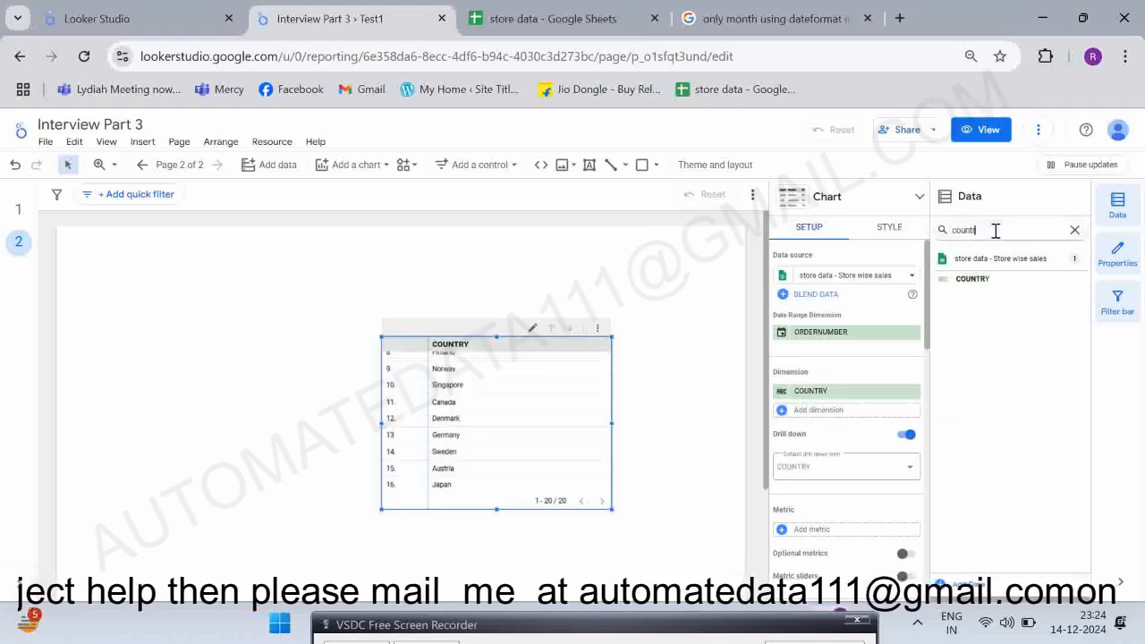
pyautogui.write('ity')
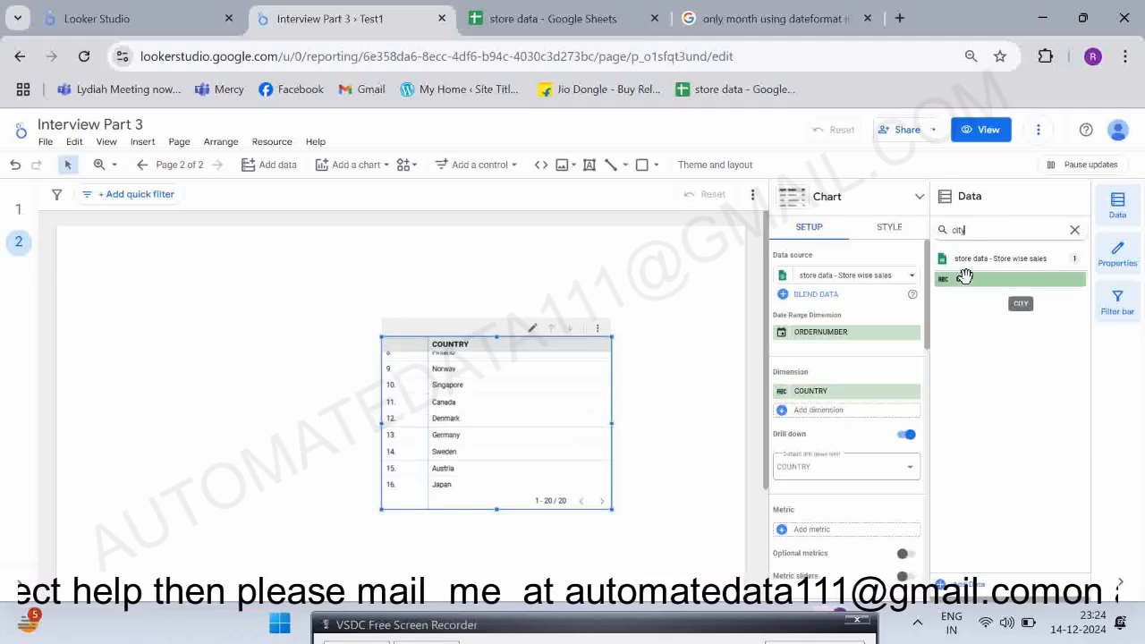
pyautogui.moveTo(966, 277); pyautogui.dragTo(823, 422)
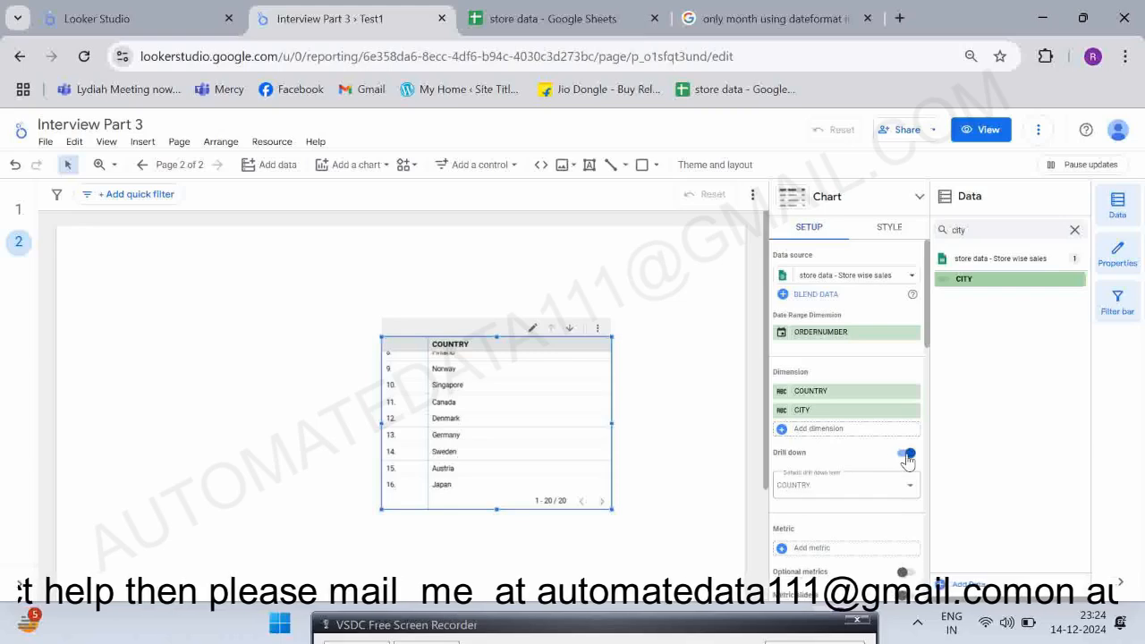
# Test the drill-down by taking the table to the CITY level and back up to COUNTRY.
pyautogui.click(567, 332)
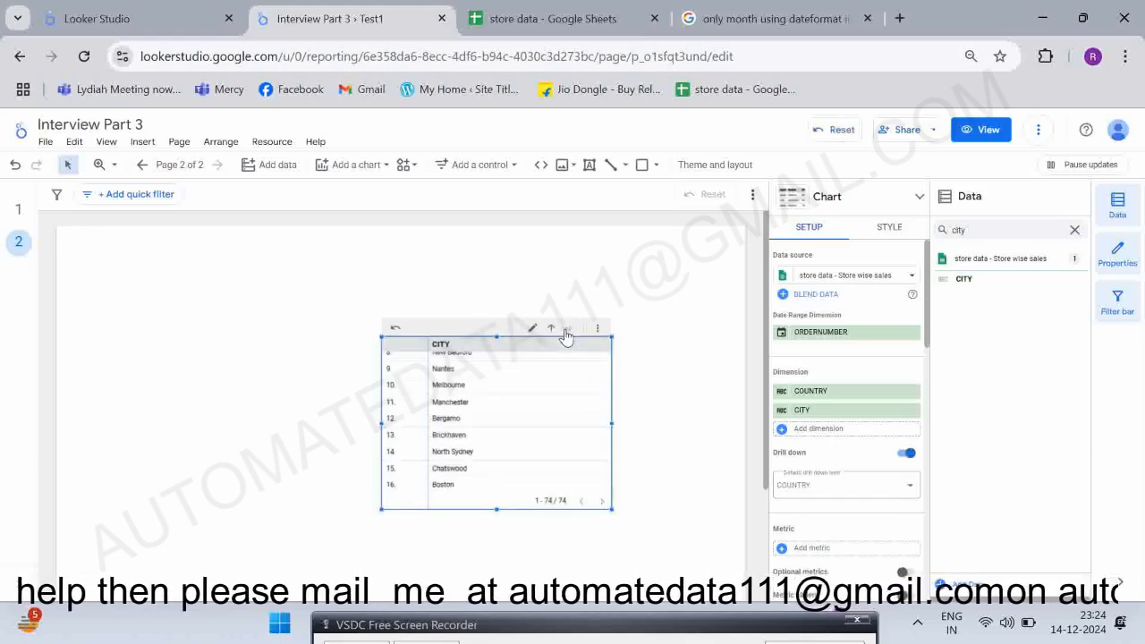
pyautogui.click(549, 329)
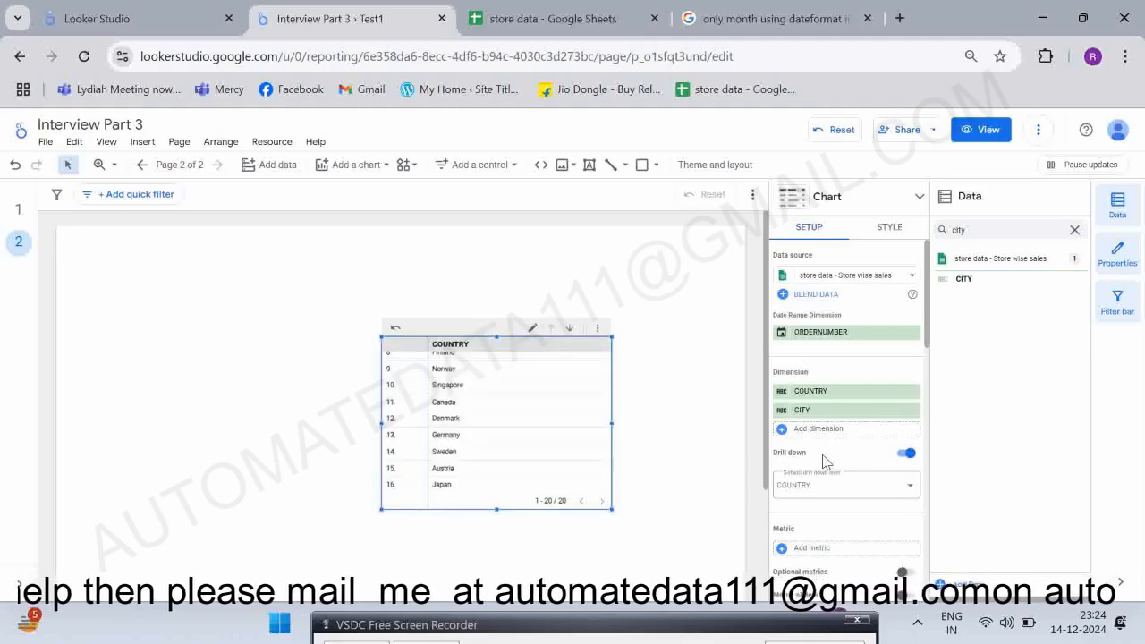
pyautogui.scroll(-2, 825, 462)
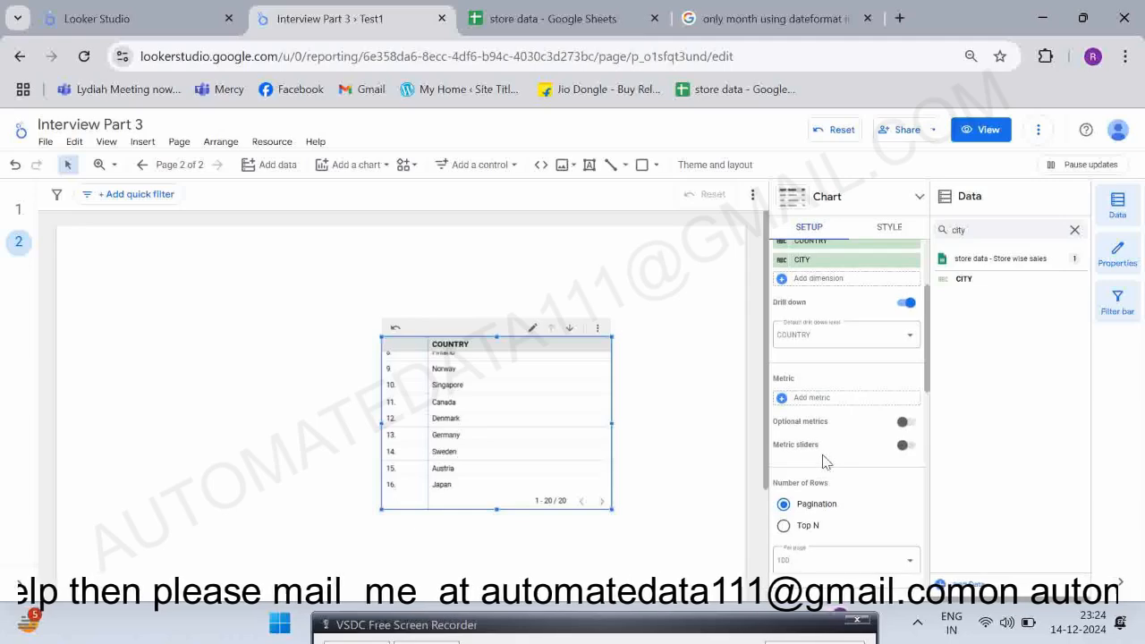
# Review the custom drill-down section and the blending limitations above it in the Word document.
pyautogui.hotkey('alt', 'Tab')
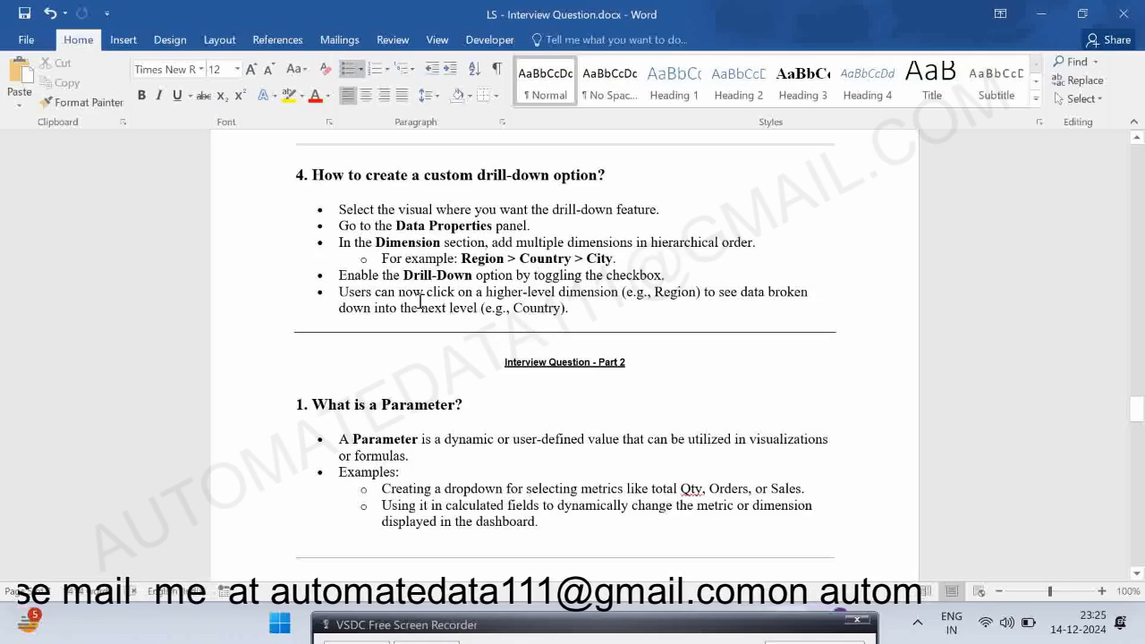
pyautogui.scroll(-1, 419, 302)
pyautogui.scroll(5, 420, 303)
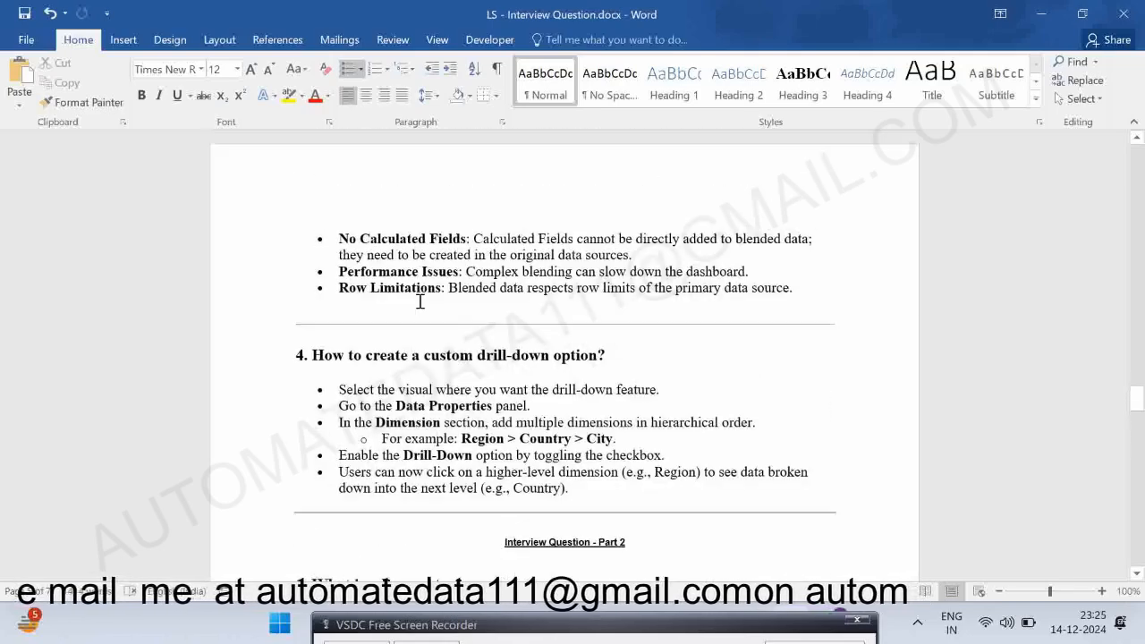
pyautogui.scroll(1, 419, 302)
pyautogui.hotkey('alt', 'Tab')
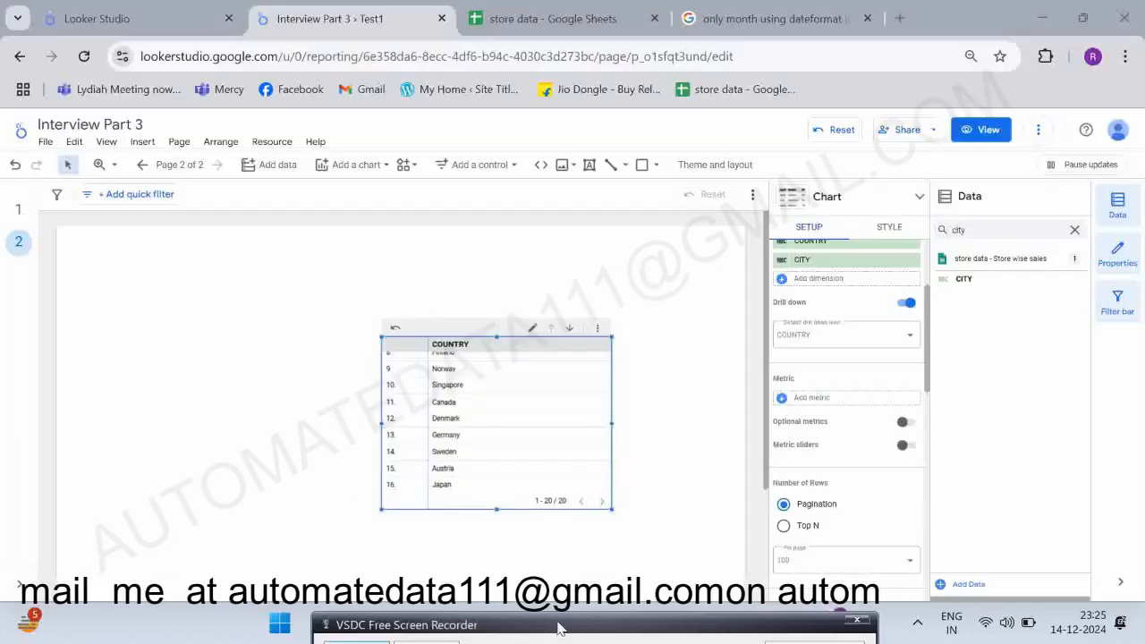
pyautogui.moveTo(558, 629); pyautogui.dragTo(573, 459)
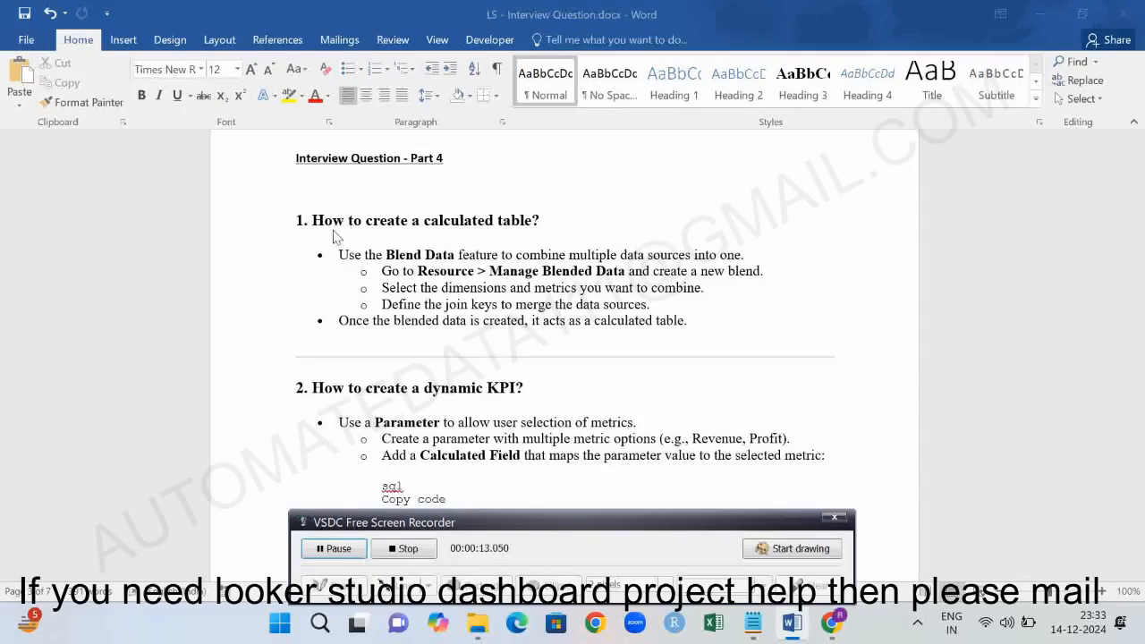
# In the Interview Part 4 report, clear the field search and expand Demo Data and testing-blend to examine their fields.
pyautogui.scroll(-1, 335, 236)
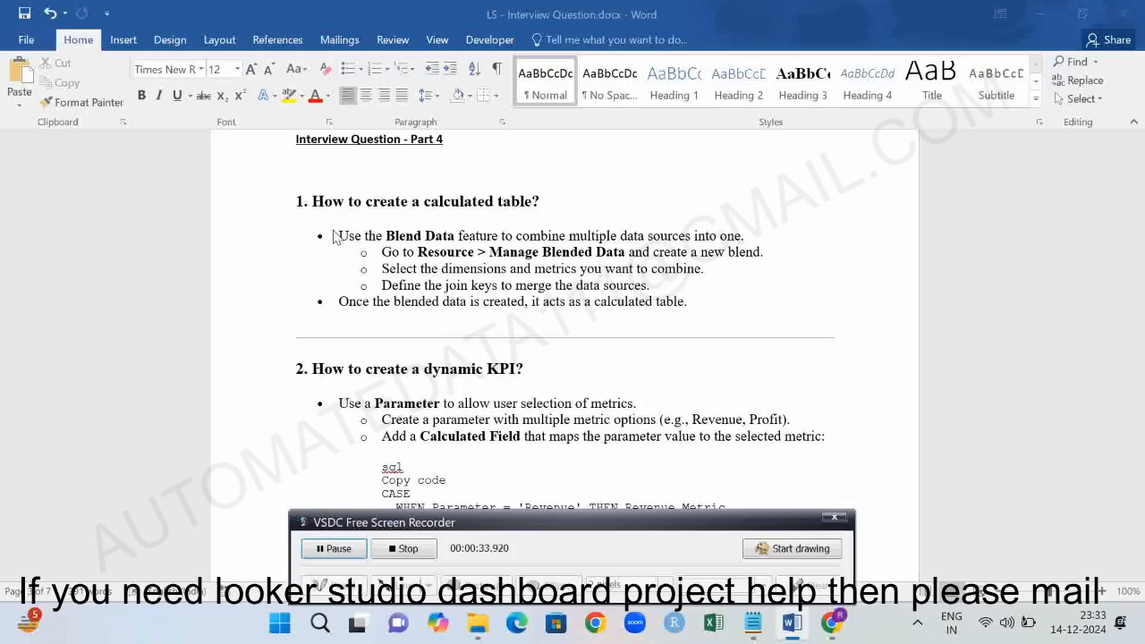
pyautogui.click(834, 623)
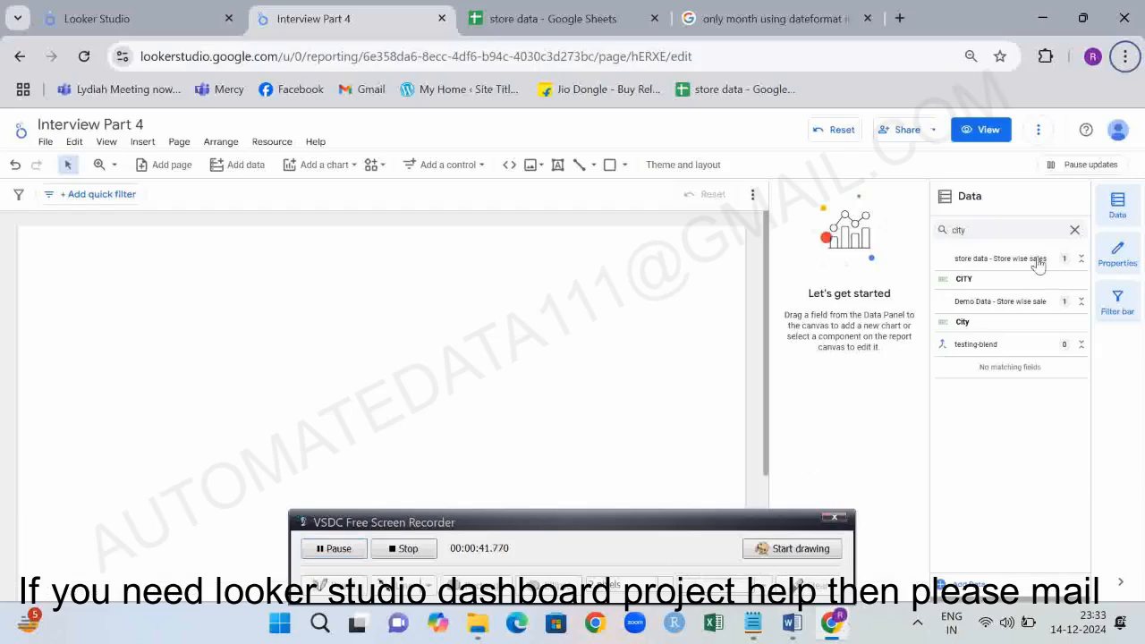
pyautogui.click(1075, 229)
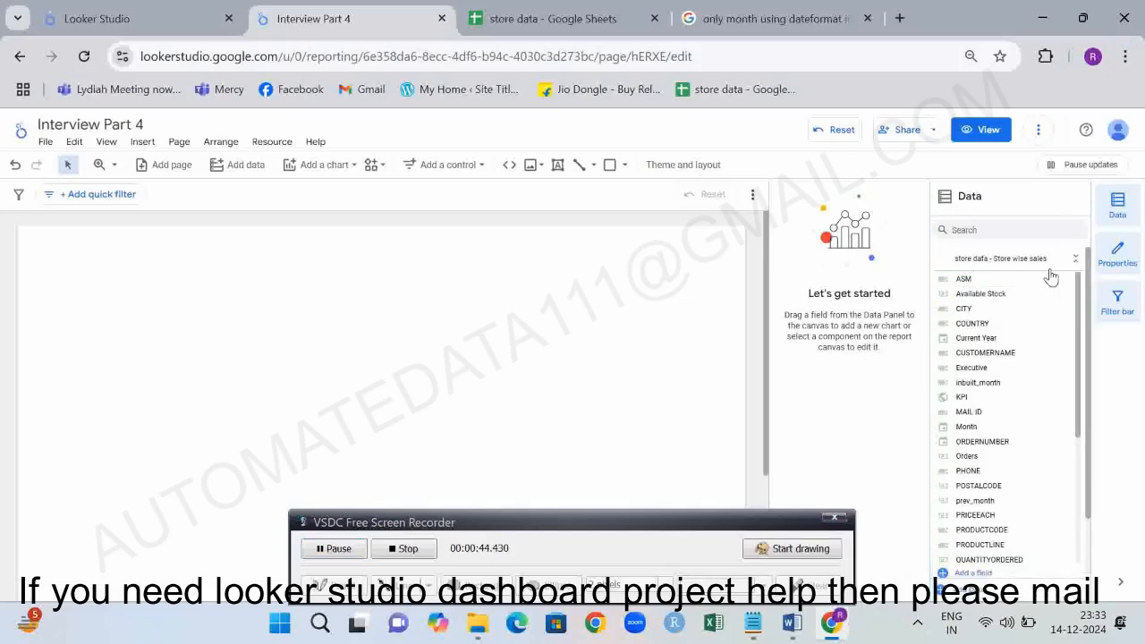
pyautogui.click(1078, 259)
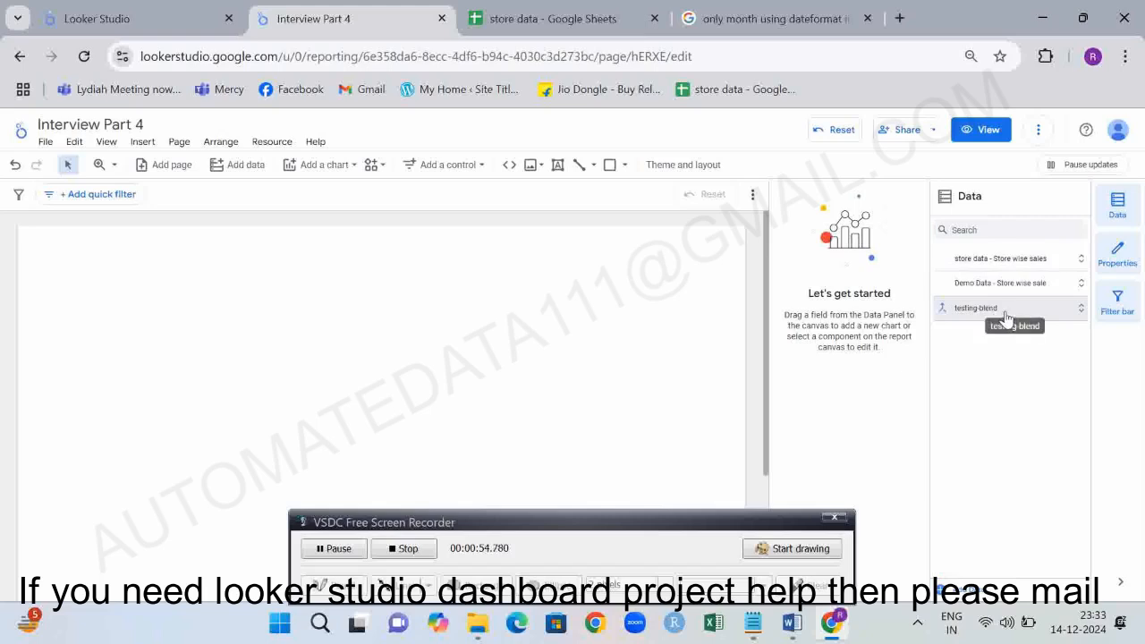
pyautogui.click(1005, 284)
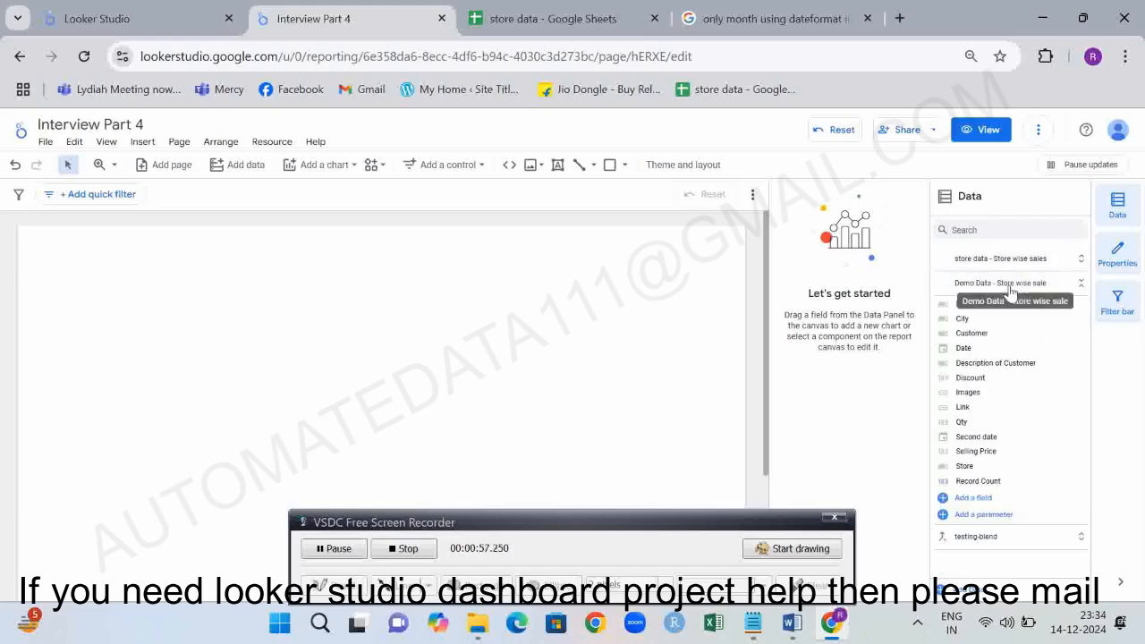
pyautogui.click(971, 537)
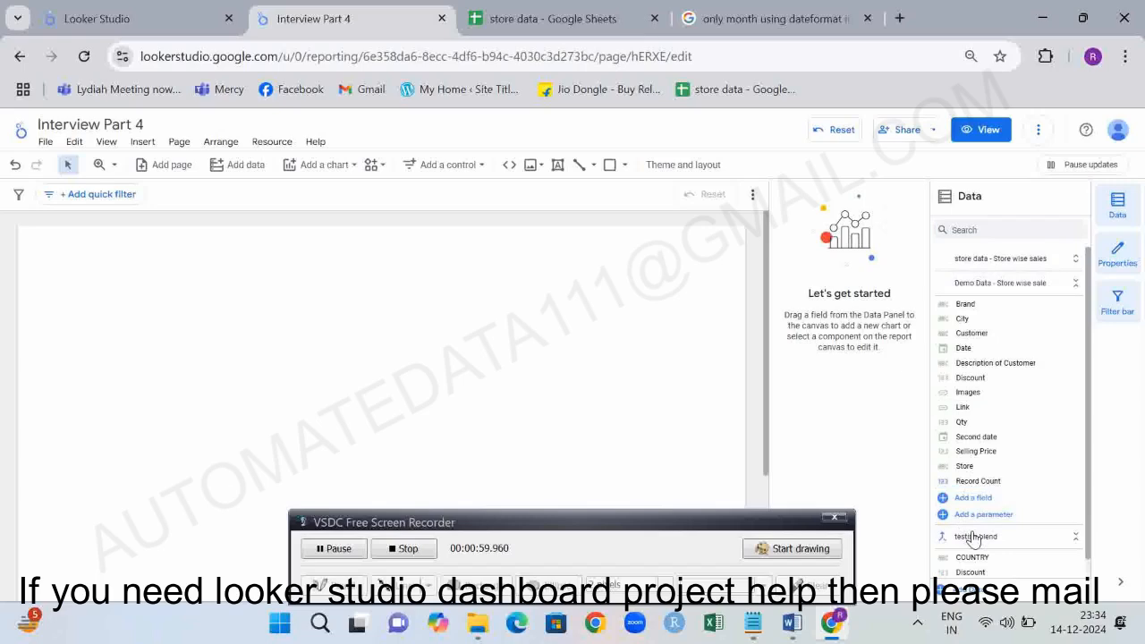
# Check the calculated table instructions in Word and show where the report's blends are managed.
pyautogui.hotkey('alt', 'Tab')
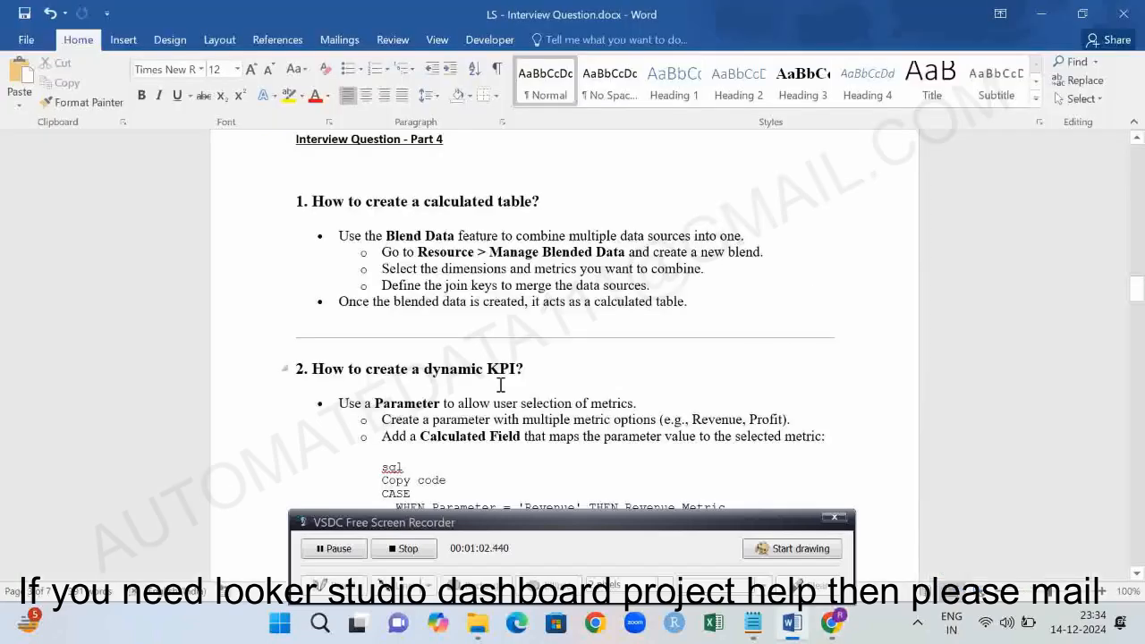
pyautogui.hotkey('alt', 'Tab')
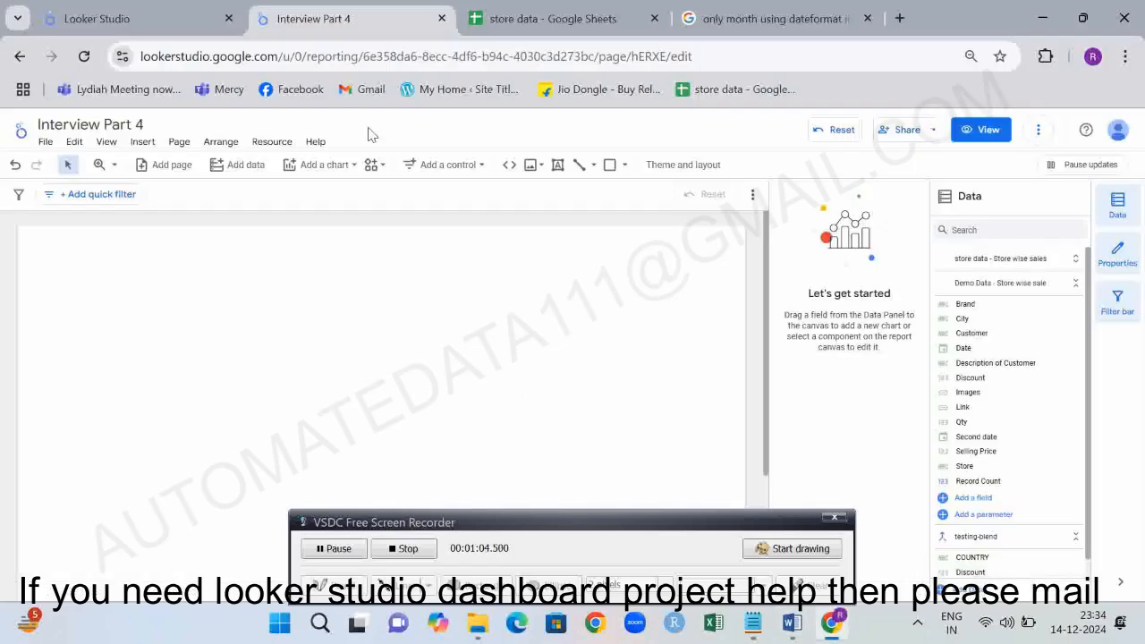
pyautogui.click(271, 141)
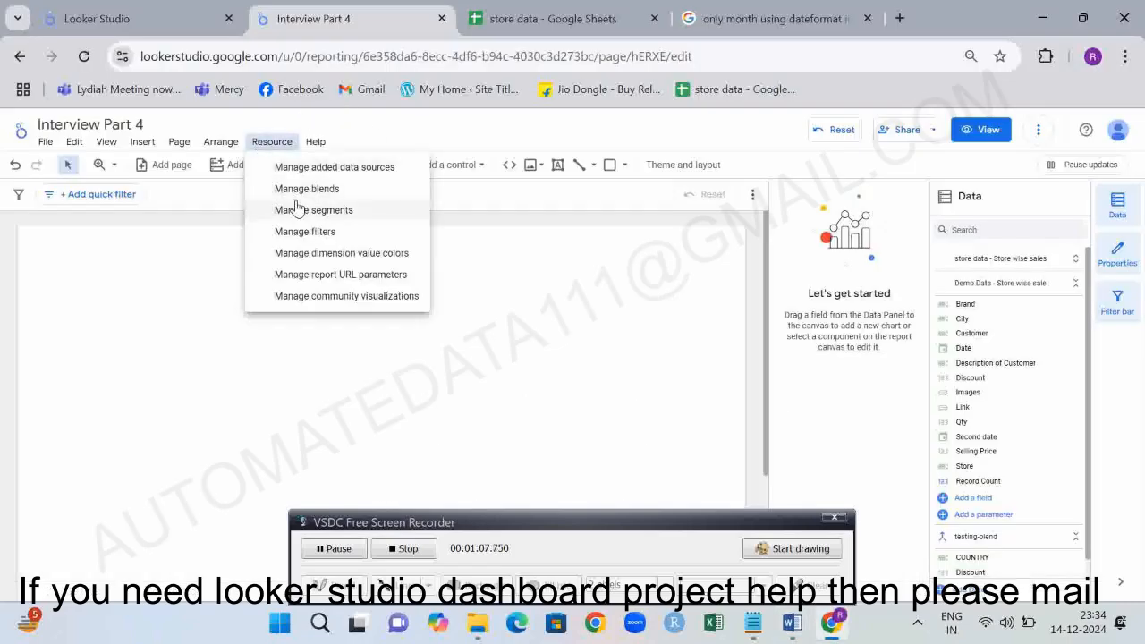
# Read the dynamic KPI section in the Word document, covering the parameter and the CASE calculated field.
pyautogui.hotkey('alt', 'Tab')
pyautogui.scroll(-3, 397, 300)
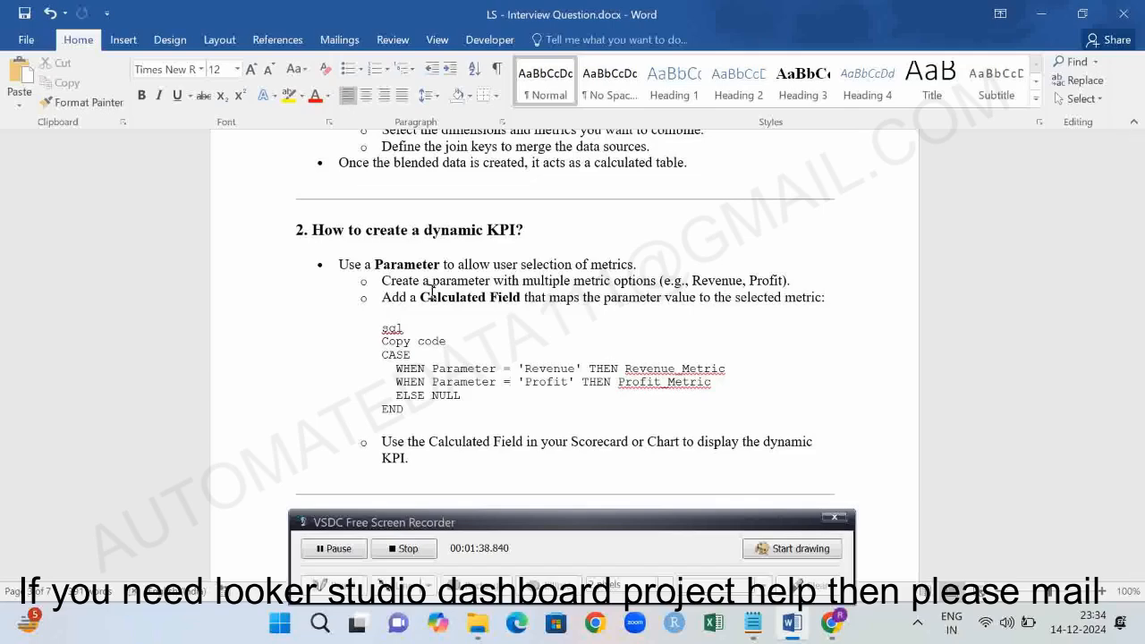
pyautogui.hotkey('alt', 'Tab')
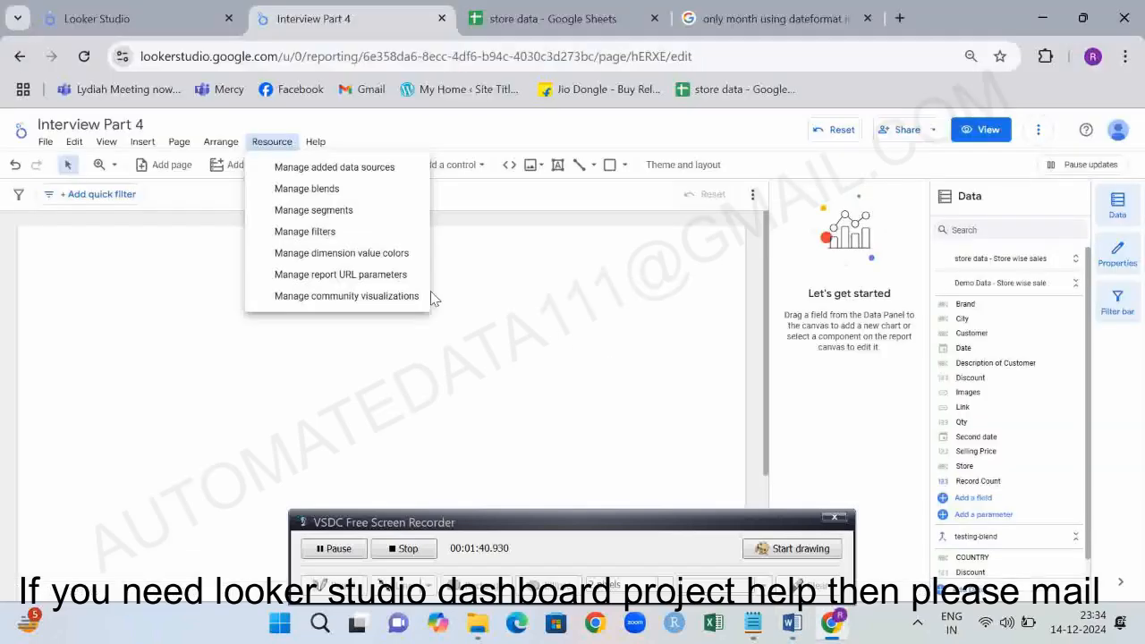
pyautogui.click(963, 431)
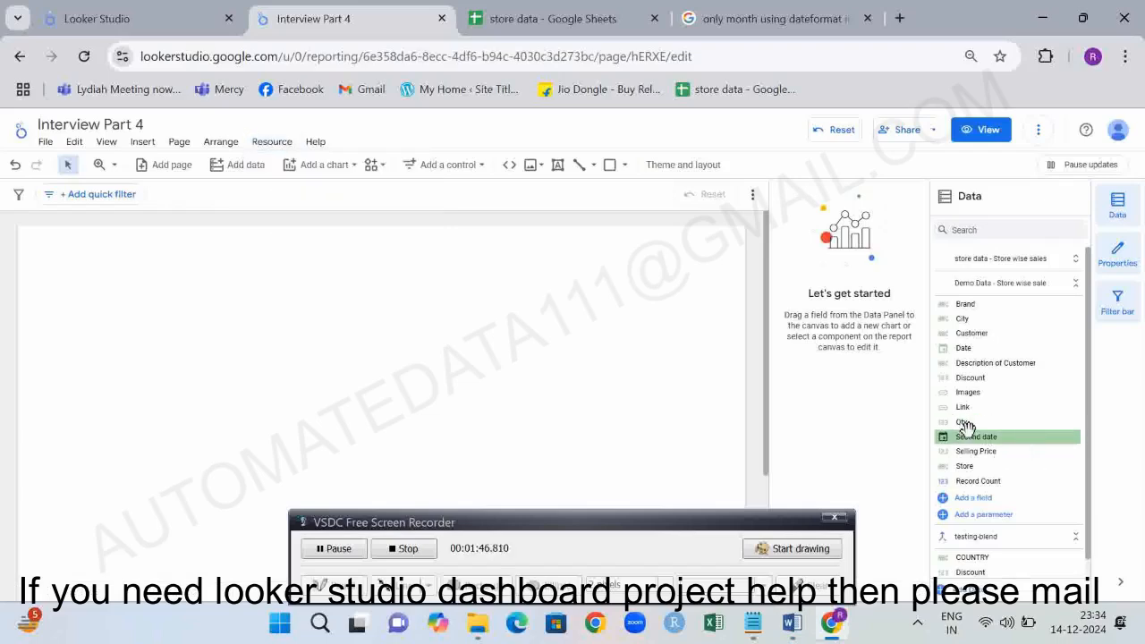
# Search the data fields for "dynam", inspect the dynamic kpi parameter in store data, and close its editor.
pyautogui.scroll(-1, 966, 426)
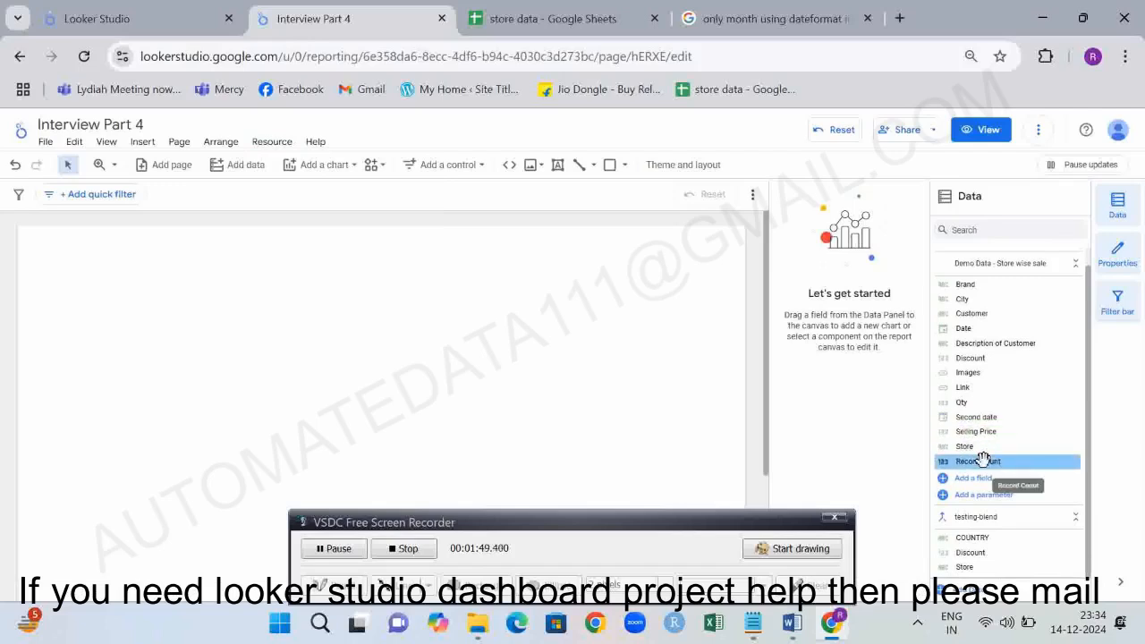
pyautogui.scroll(1, 971, 374)
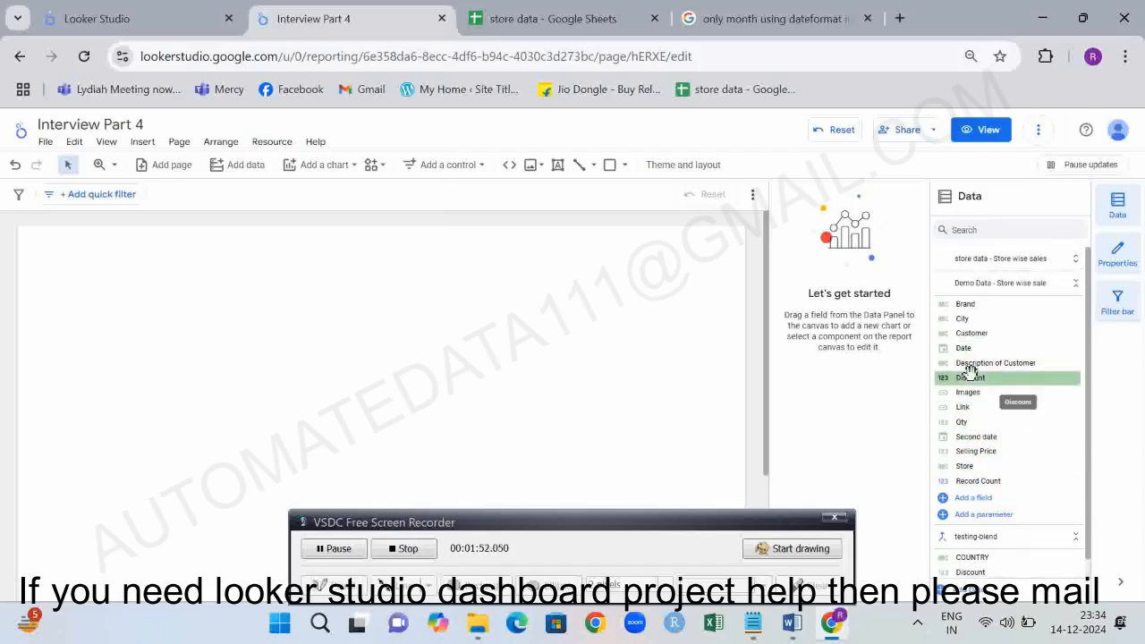
pyautogui.click(970, 261)
pyautogui.click(971, 229)
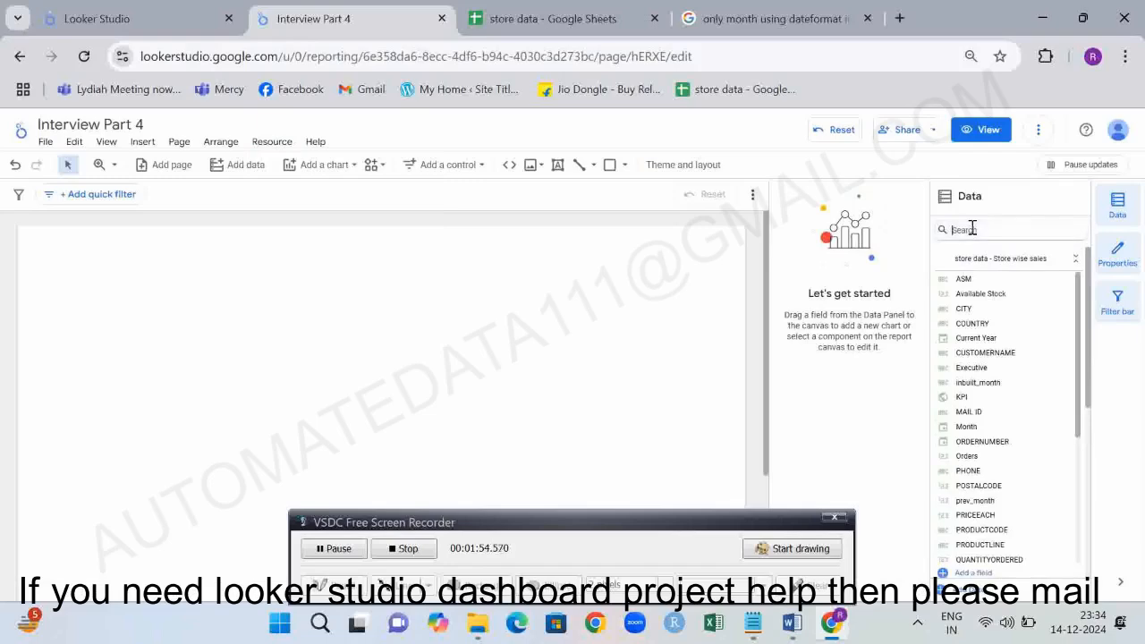
pyautogui.write('dyna')
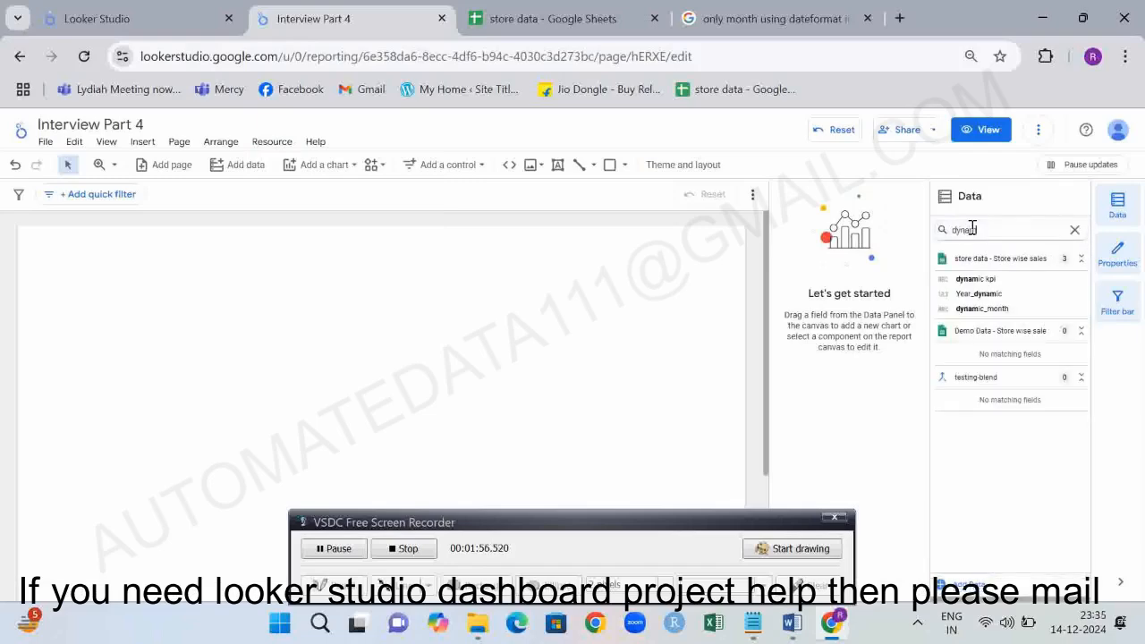
pyautogui.write('m')
pyautogui.click(994, 278)
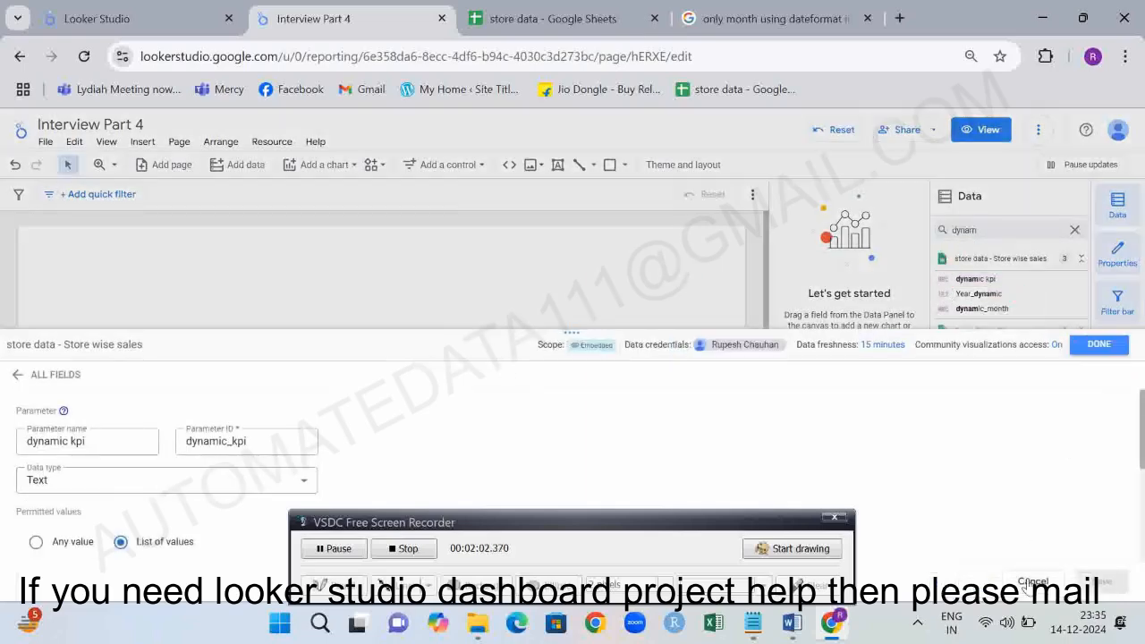
pyautogui.click(1030, 582)
pyautogui.click(1098, 344)
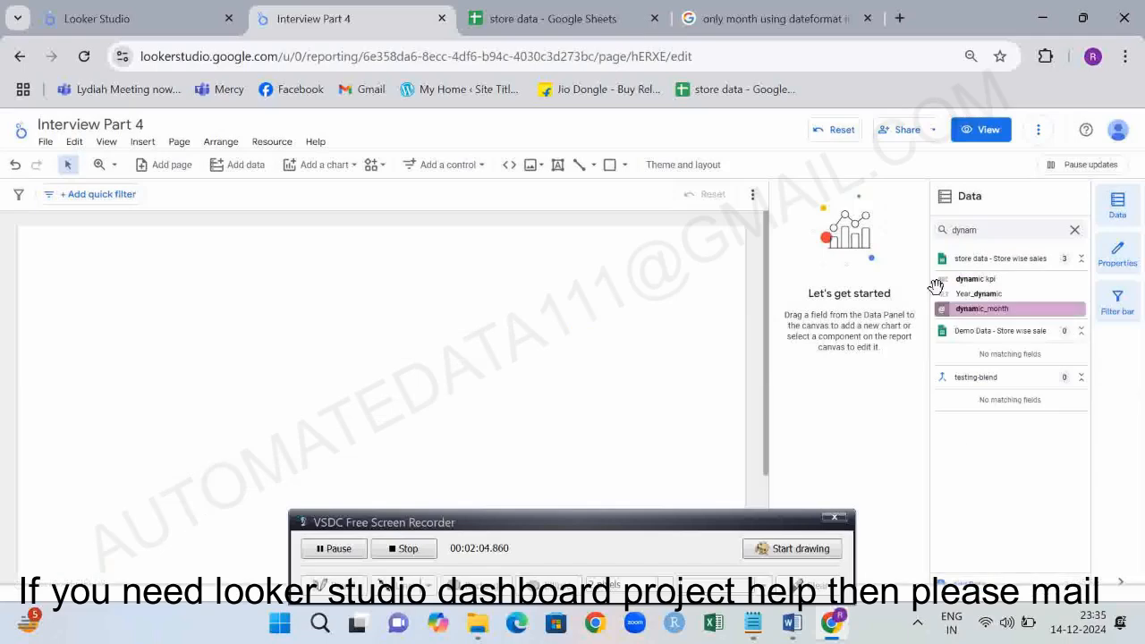
# Search the data fields for "kpi", inspect the my_kpi_value formula in store data, and close its editor.
pyautogui.doubleClick(994, 230)
pyautogui.write('kpi')
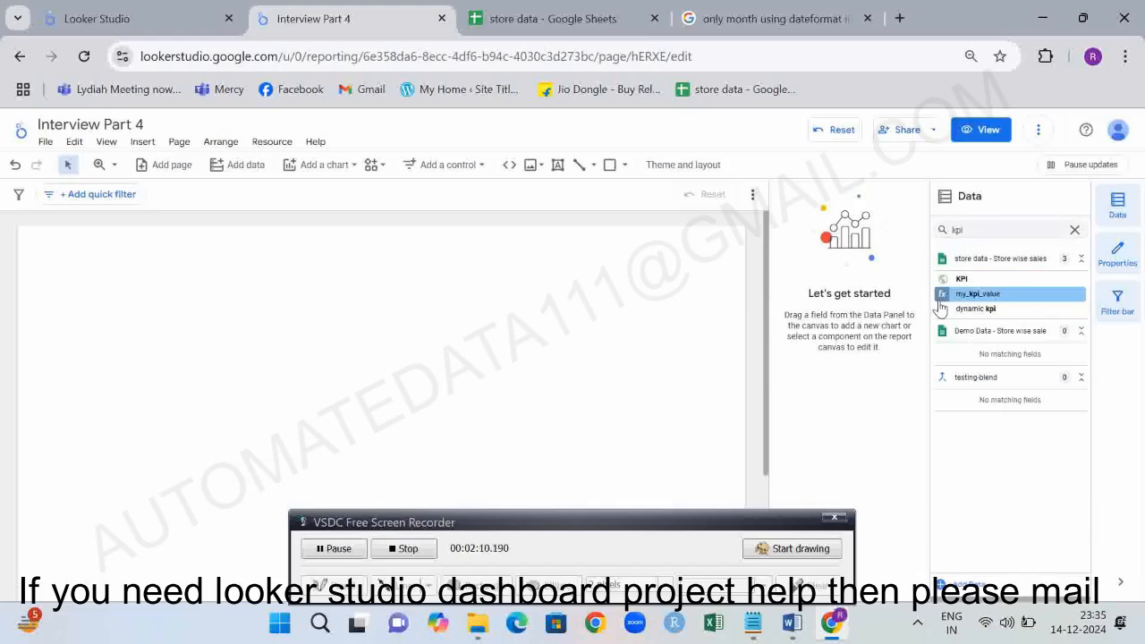
pyautogui.click(941, 295)
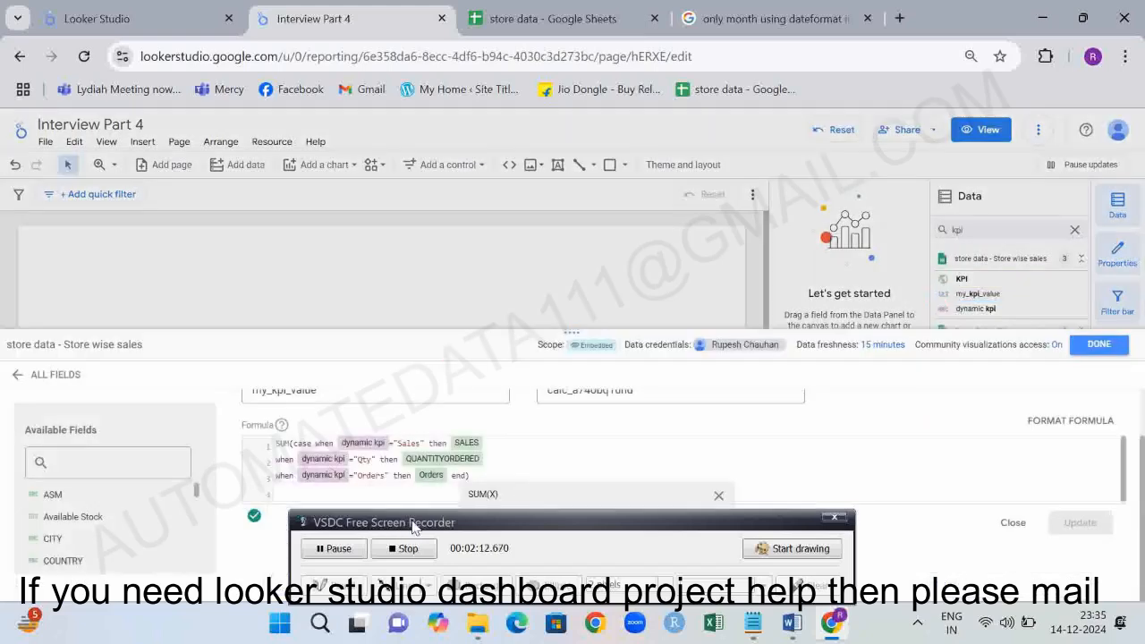
pyautogui.click(761, 519)
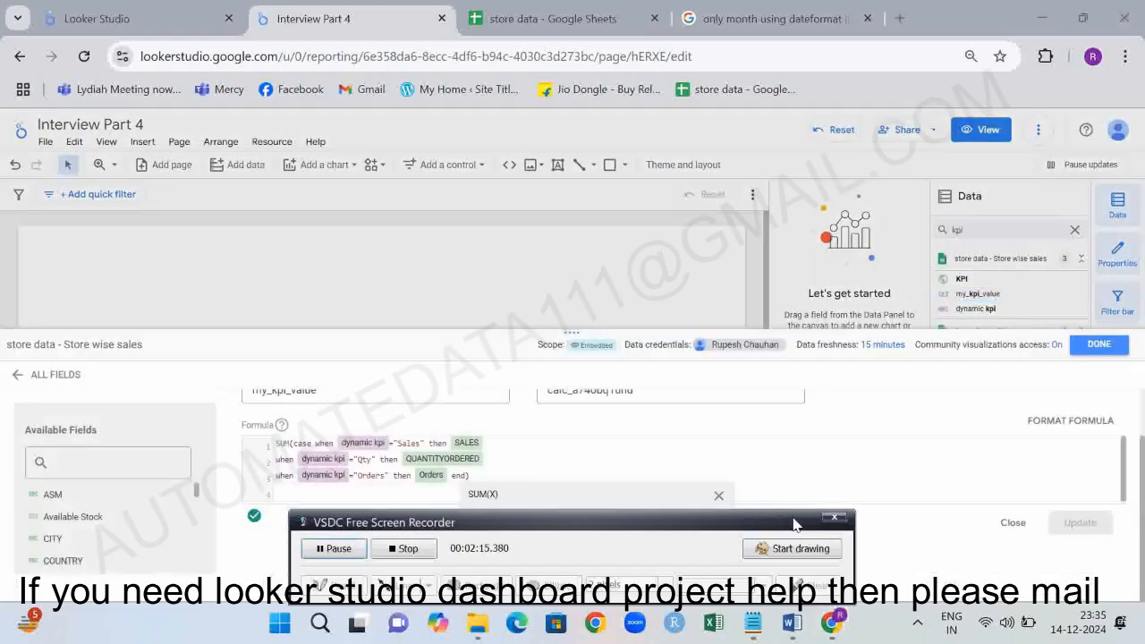
pyautogui.click(834, 517)
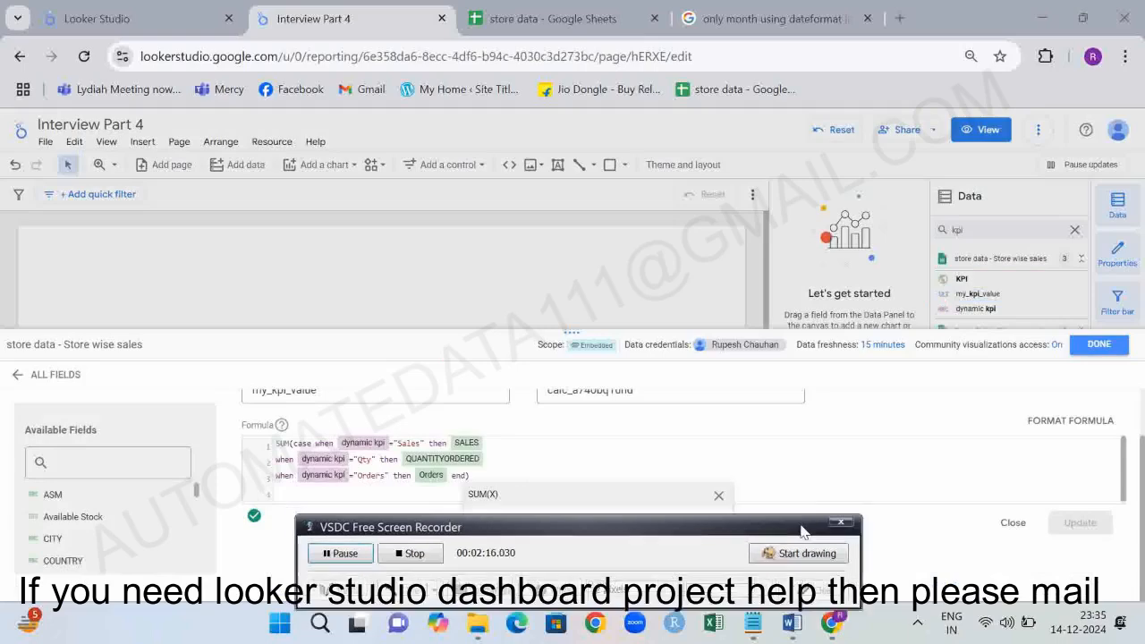
pyautogui.click(473, 458)
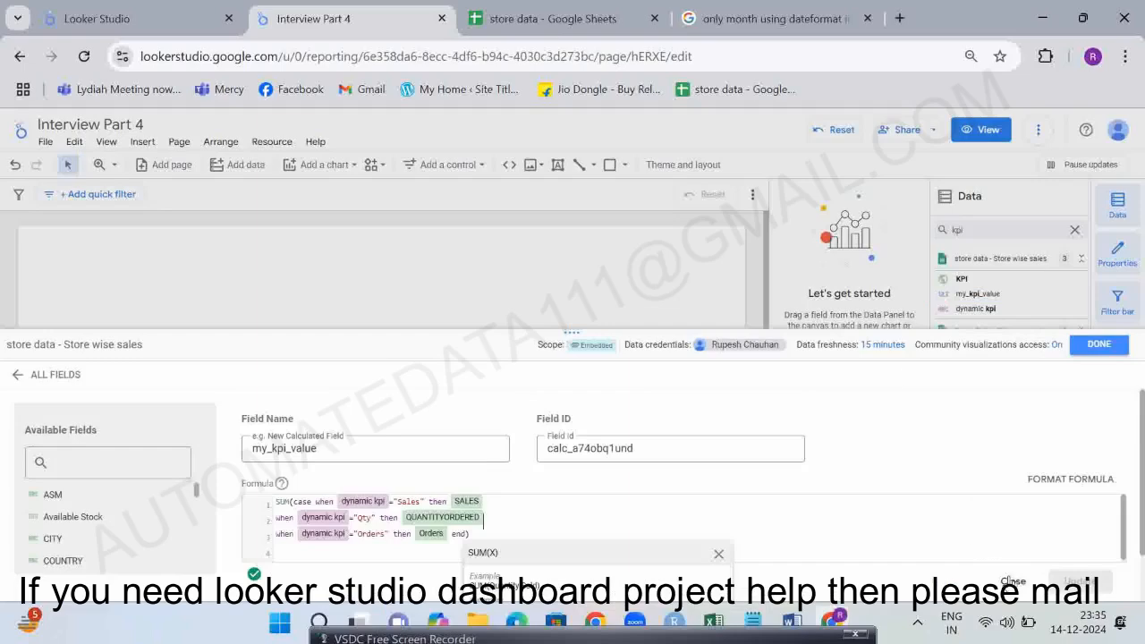
pyautogui.click(1013, 581)
pyautogui.click(1098, 345)
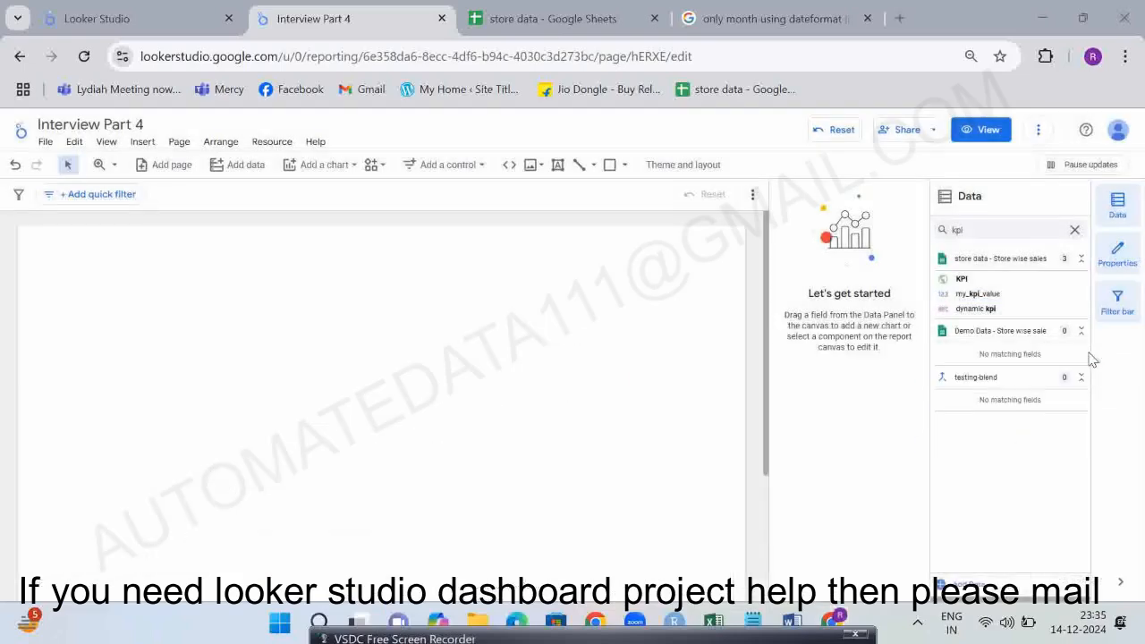
# Read the conditional formatting section of the interview question document in Word and return to the Interview Part 4 report in Chrome.
pyautogui.hotkey('alt', 'Tab')
pyautogui.hotkey('alt', 'Tab')
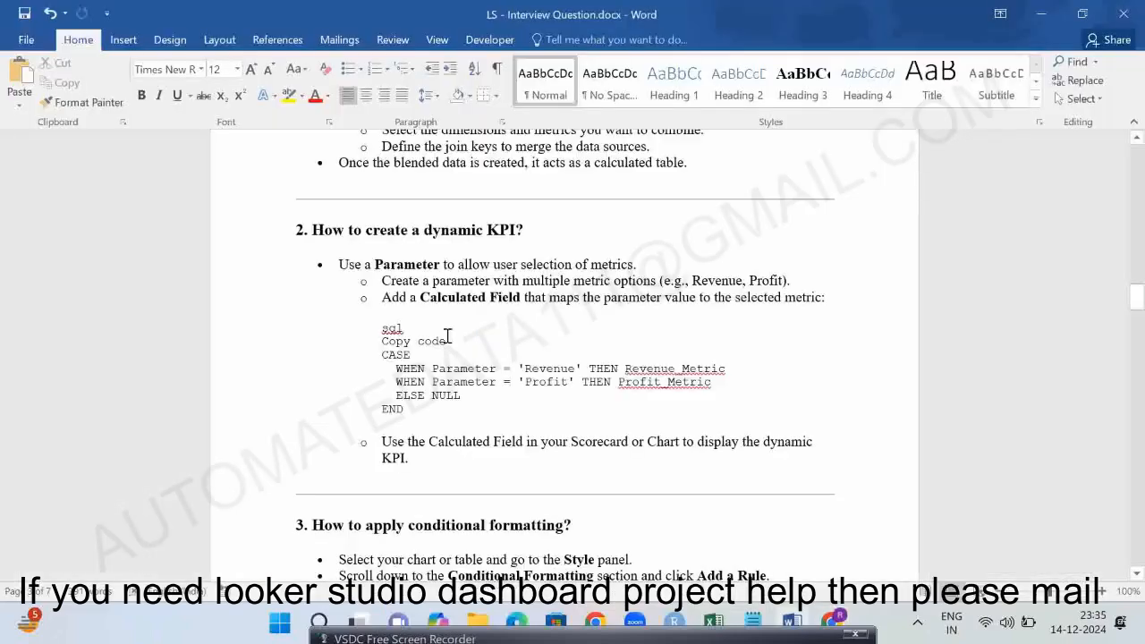
pyautogui.scroll(-6, 447, 335)
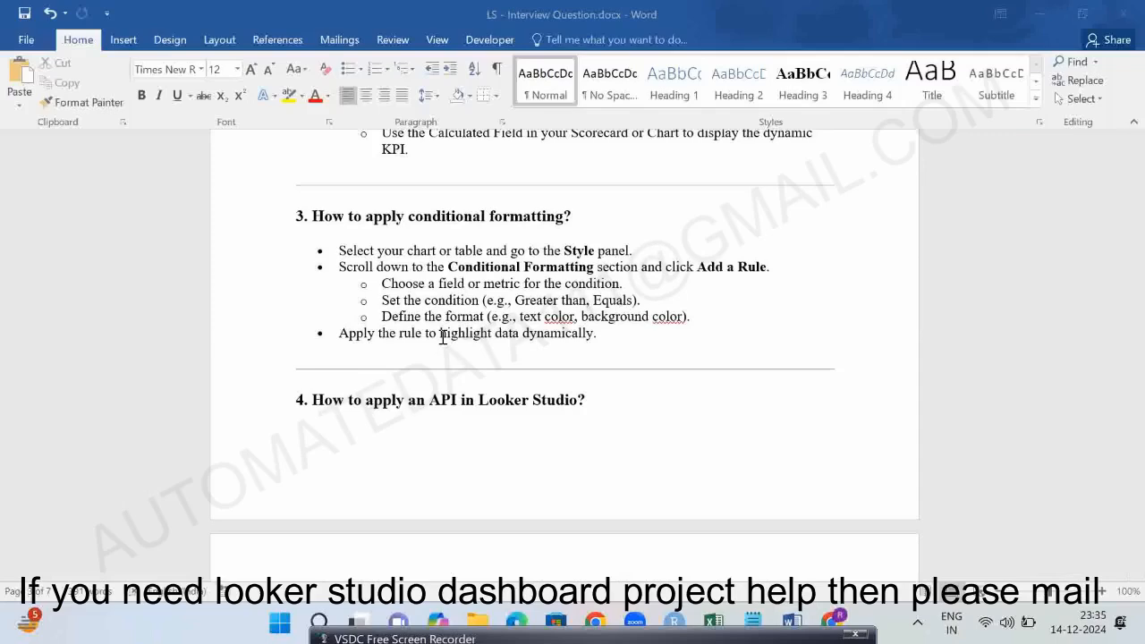
pyautogui.hotkey('alt', 'Tab')
pyautogui.hotkey('alt', 'Tab')
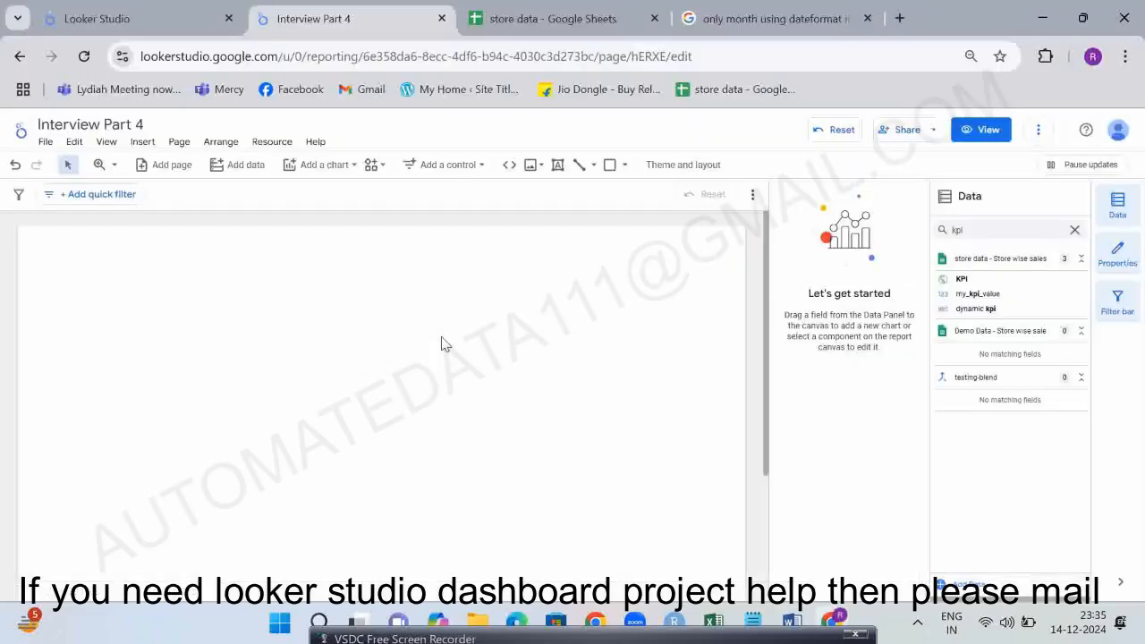
# Create a table on the blank page with ASM as the dimension and SALES as the metric.
pyautogui.doubleClick(972, 231)
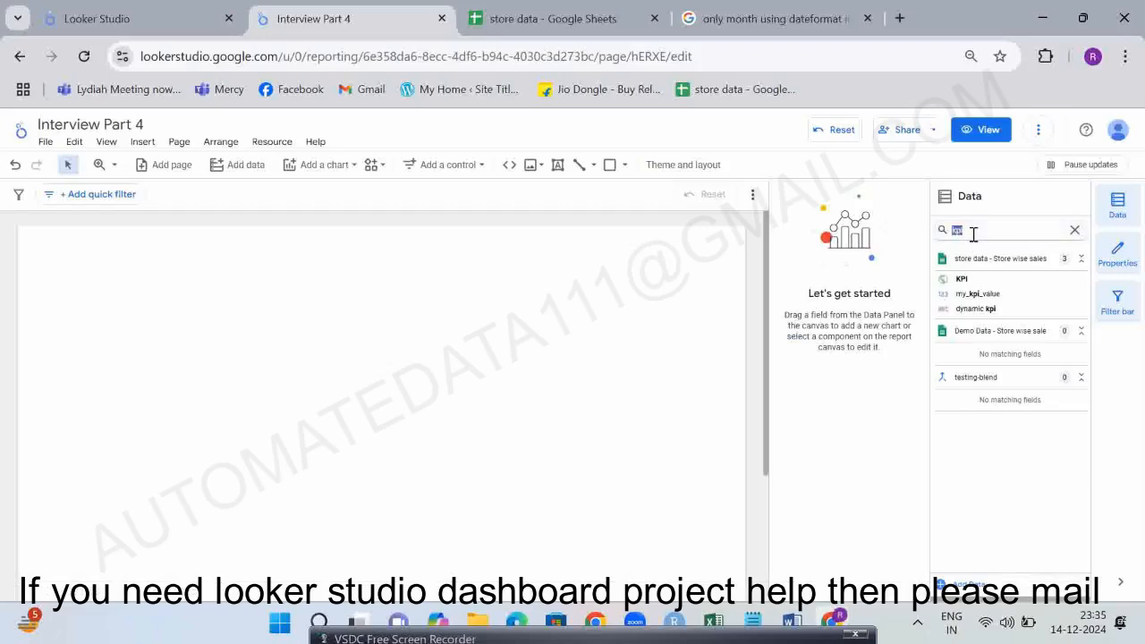
pyautogui.write('asm')
pyautogui.moveTo(964, 278); pyautogui.dragTo(379, 337)
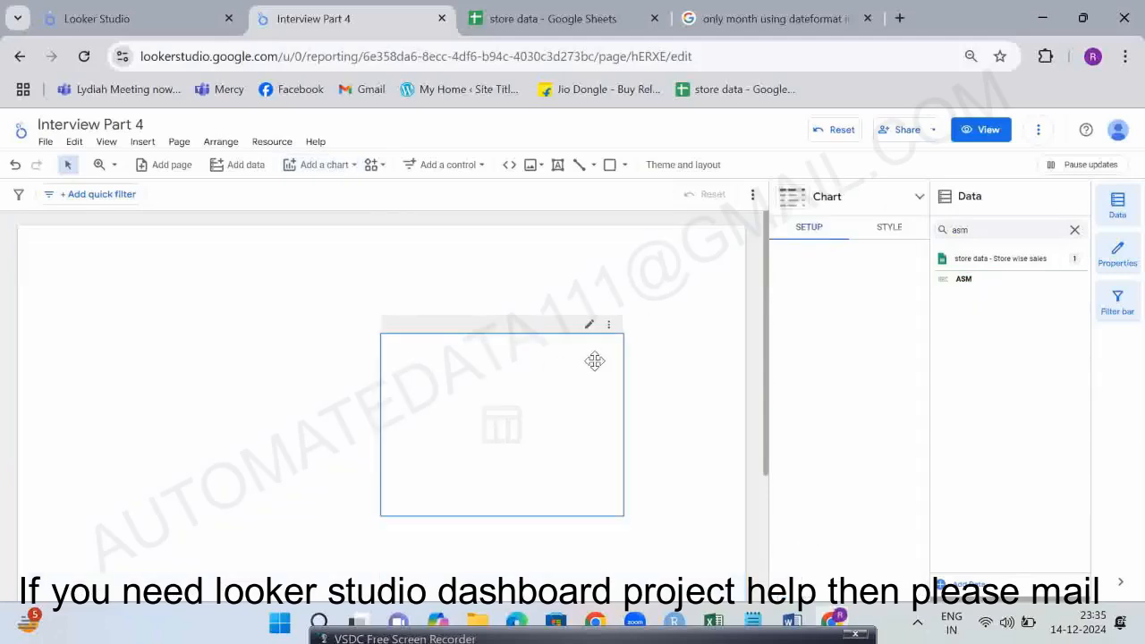
pyautogui.doubleClick(975, 230)
pyautogui.write('sales')
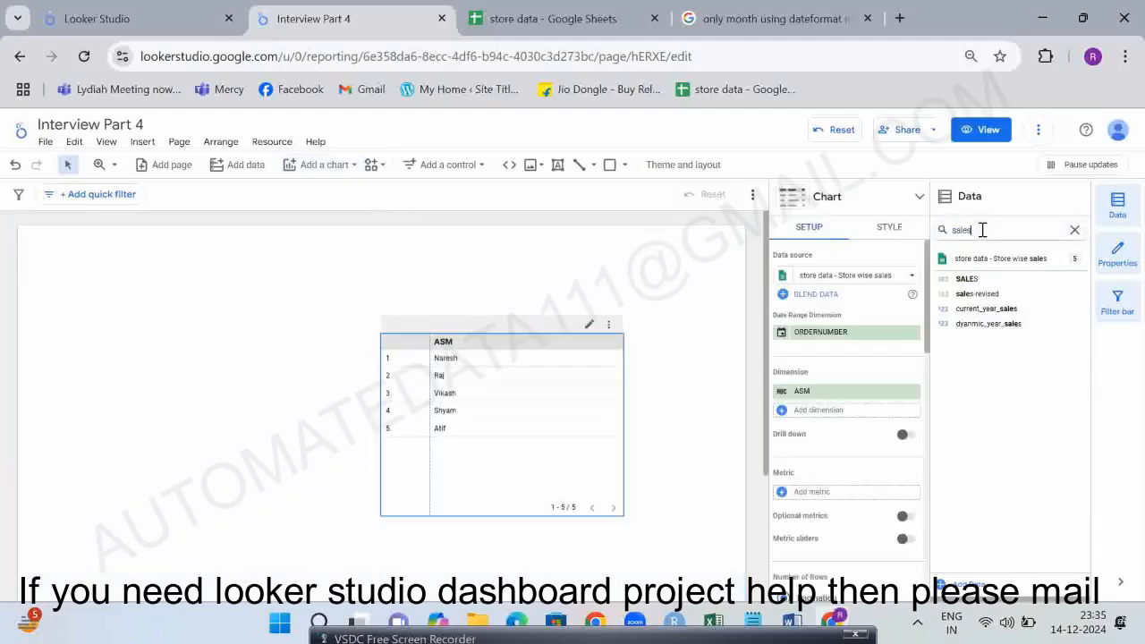
pyautogui.moveTo(962, 279); pyautogui.dragTo(836, 504)
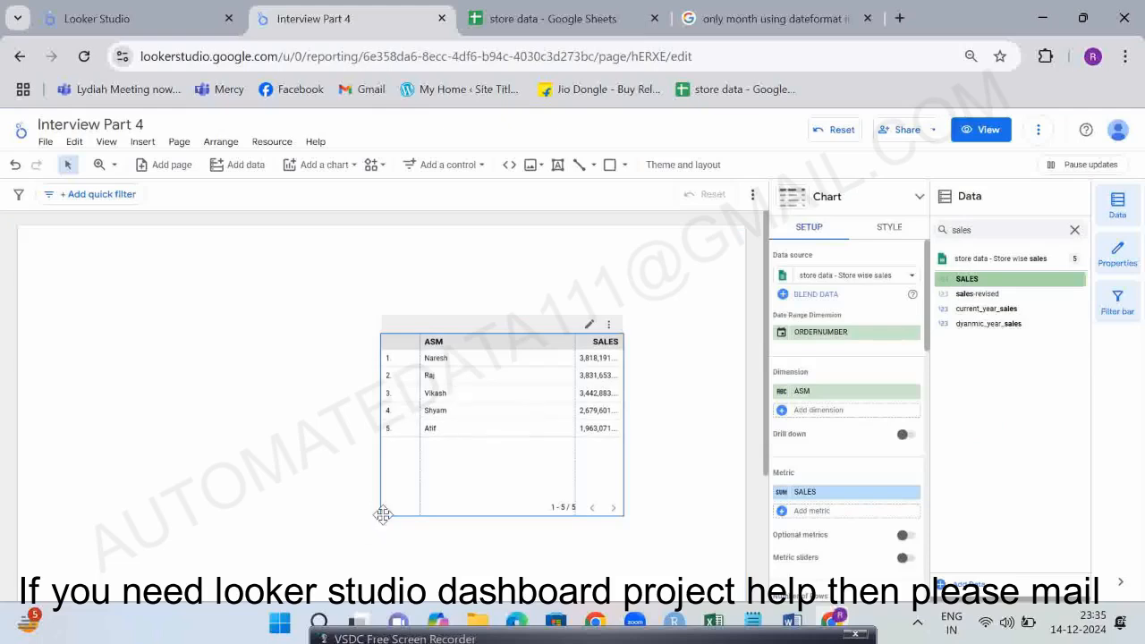
# Distribute the columns of the ASM and SALES table evenly.
pyautogui.rightClick(613, 322)
pyautogui.moveTo(680, 429)
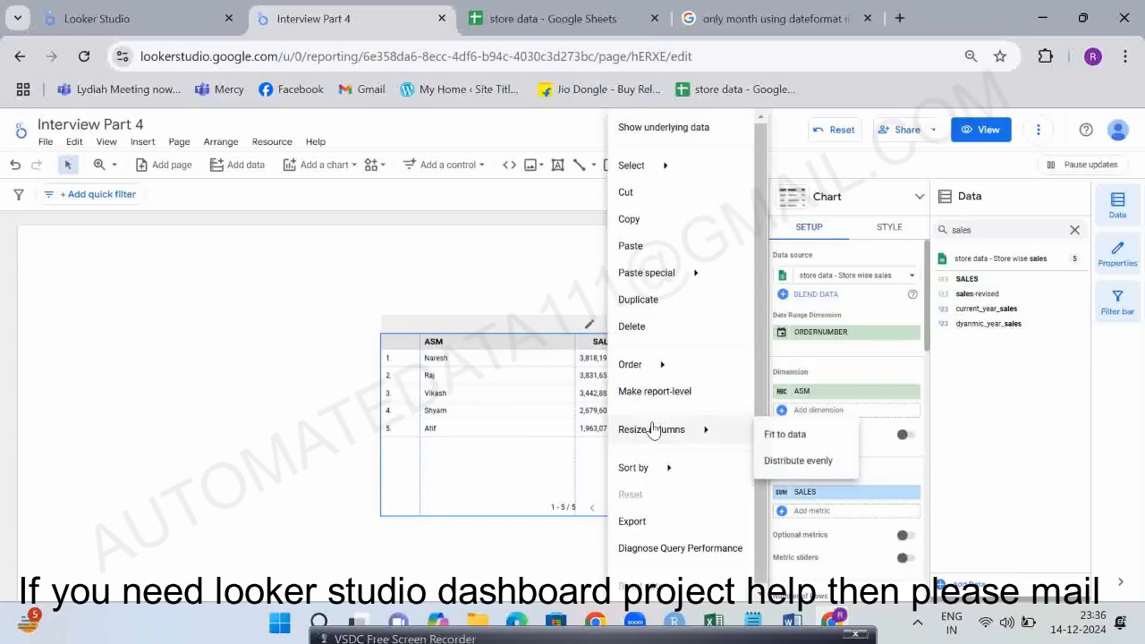
pyautogui.click(781, 459)
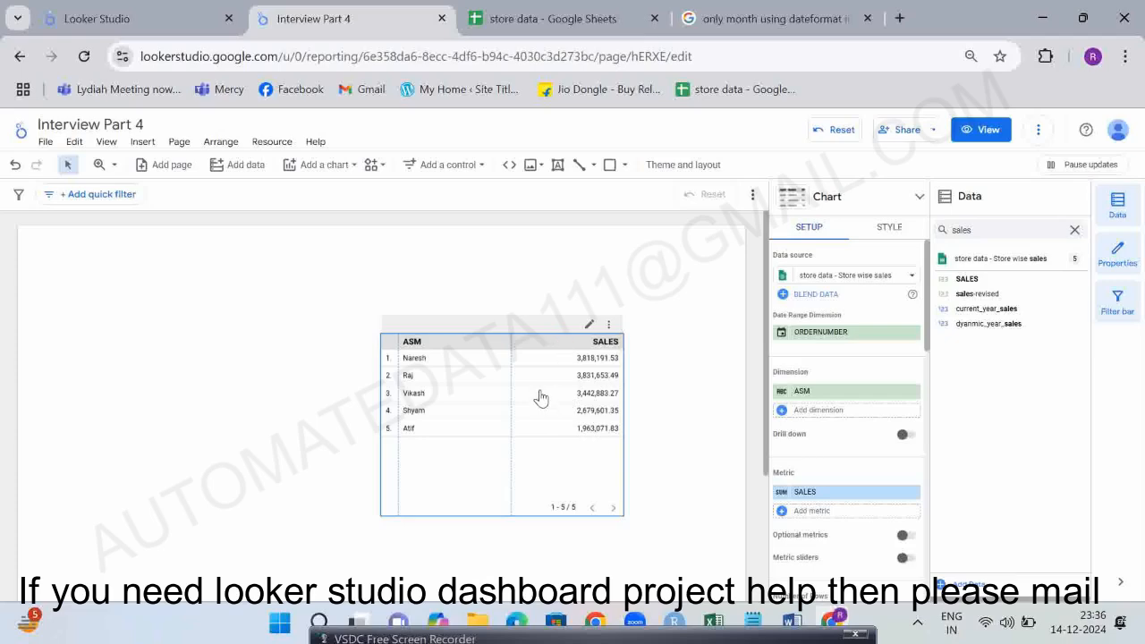
# Start a single-color conditional formatting rule for the table on SALES with the condition GREATER THAN OR EQUAL TO.
pyautogui.click(893, 228)
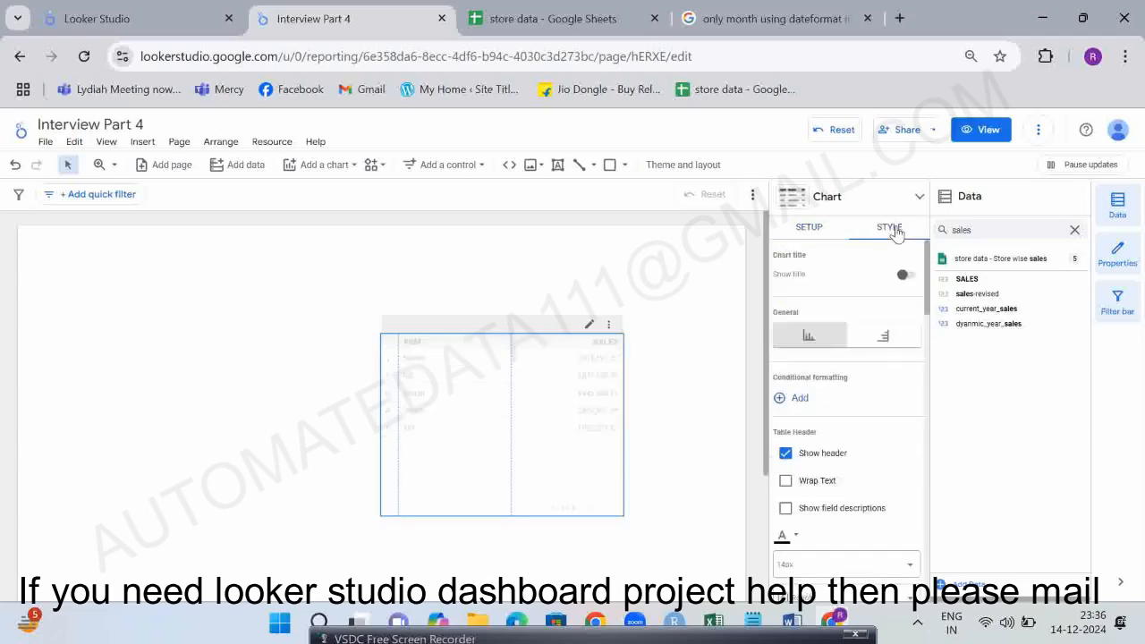
pyautogui.click(795, 402)
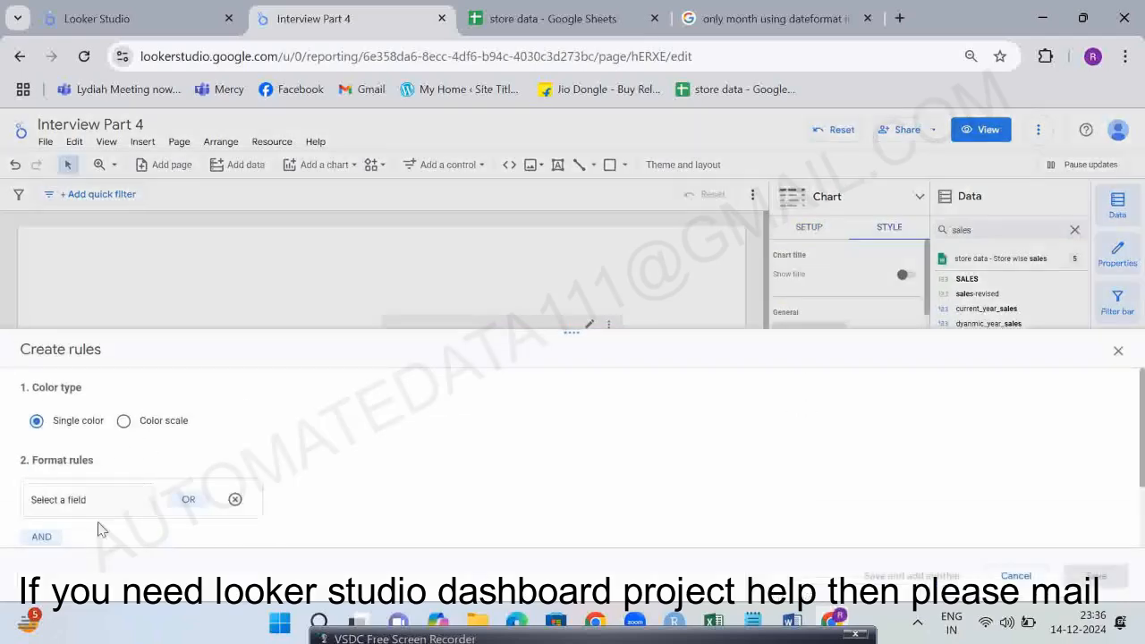
pyautogui.click(90, 515)
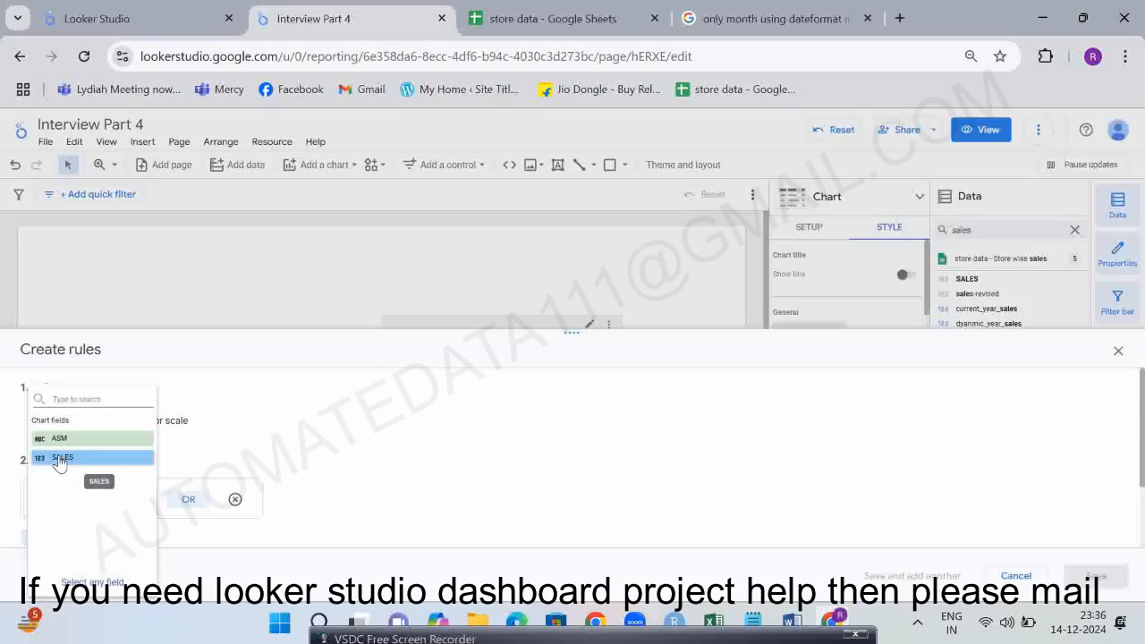
pyautogui.click(59, 458)
pyautogui.scroll(-1, 163, 453)
pyautogui.scroll(1, 164, 452)
pyautogui.scroll(-1, 163, 453)
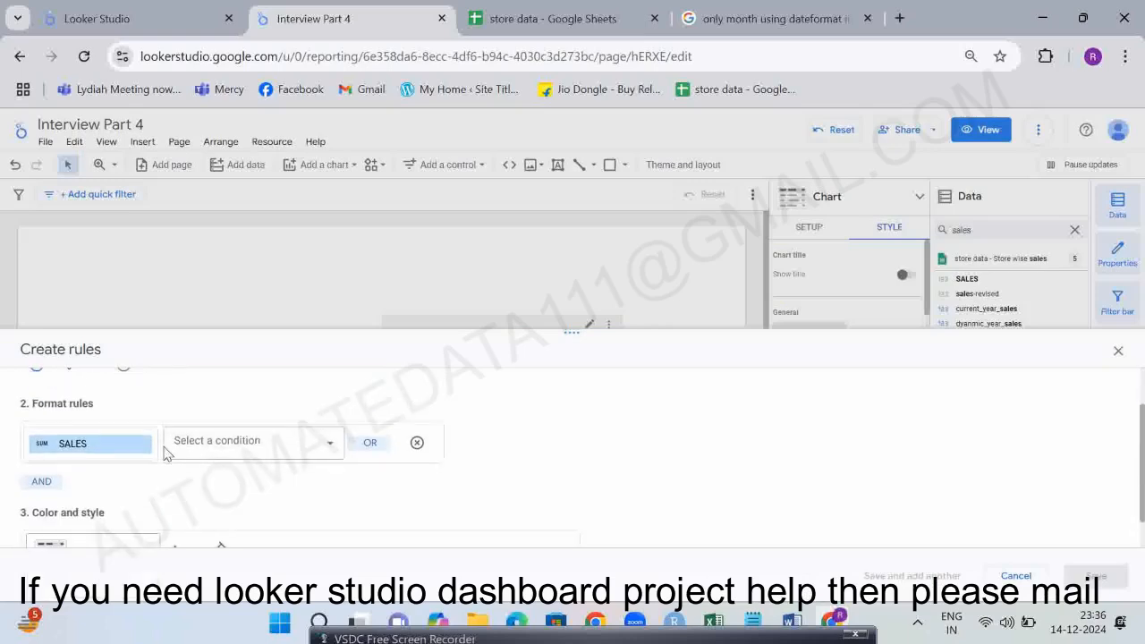
pyautogui.click(170, 452)
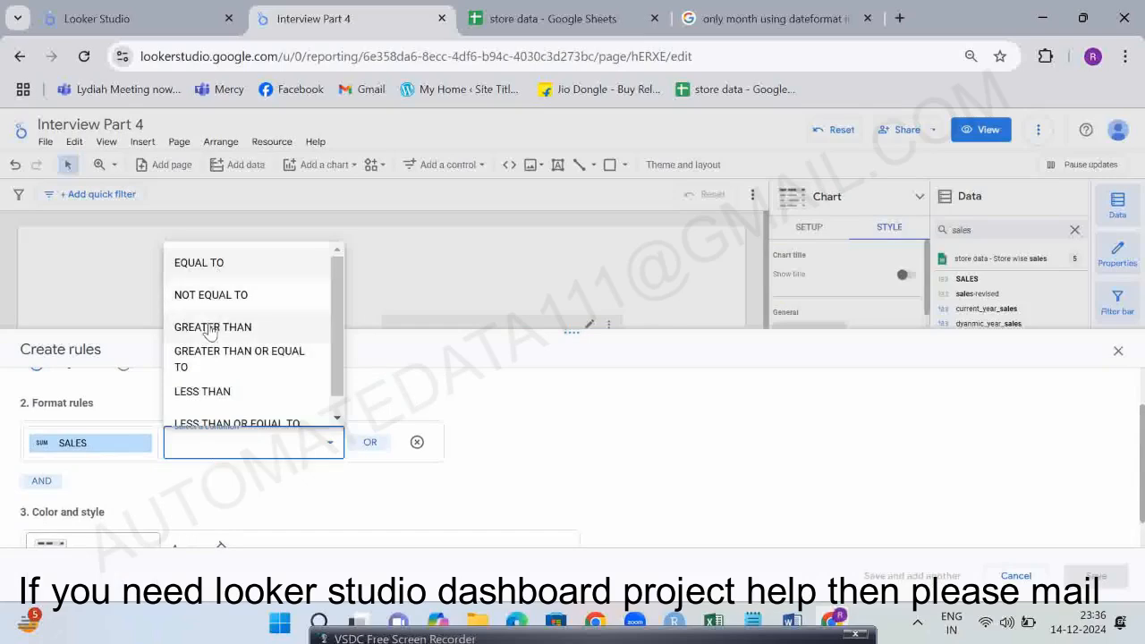
pyautogui.click(192, 359)
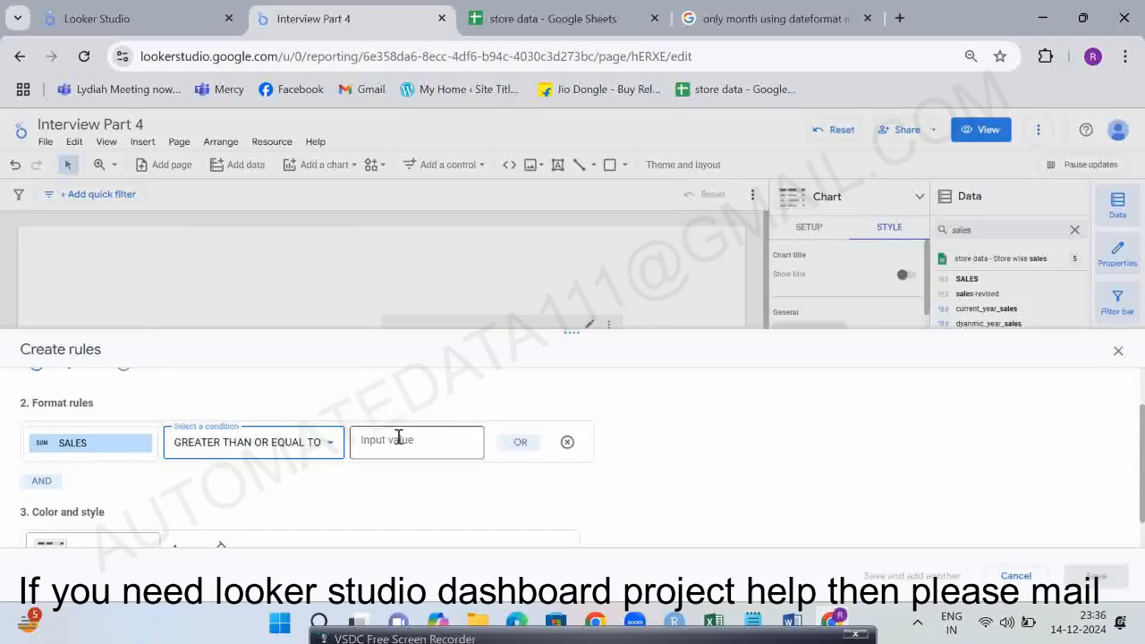
# Set the comparison value of the SALES rule to 3000000.
pyautogui.click(399, 438)
pyautogui.write('3')
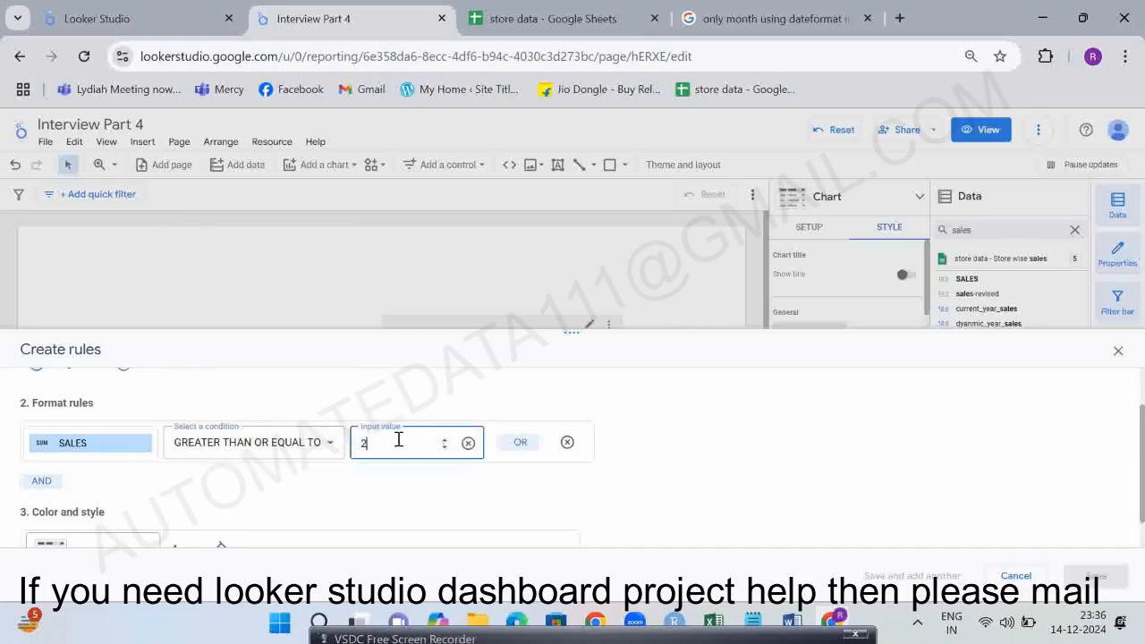
pyautogui.press('BackSpace')
pyautogui.write('3000000')
pyautogui.doubleClick(399, 438)
pyautogui.click(399, 438)
pyautogui.scroll(-1, 204, 498)
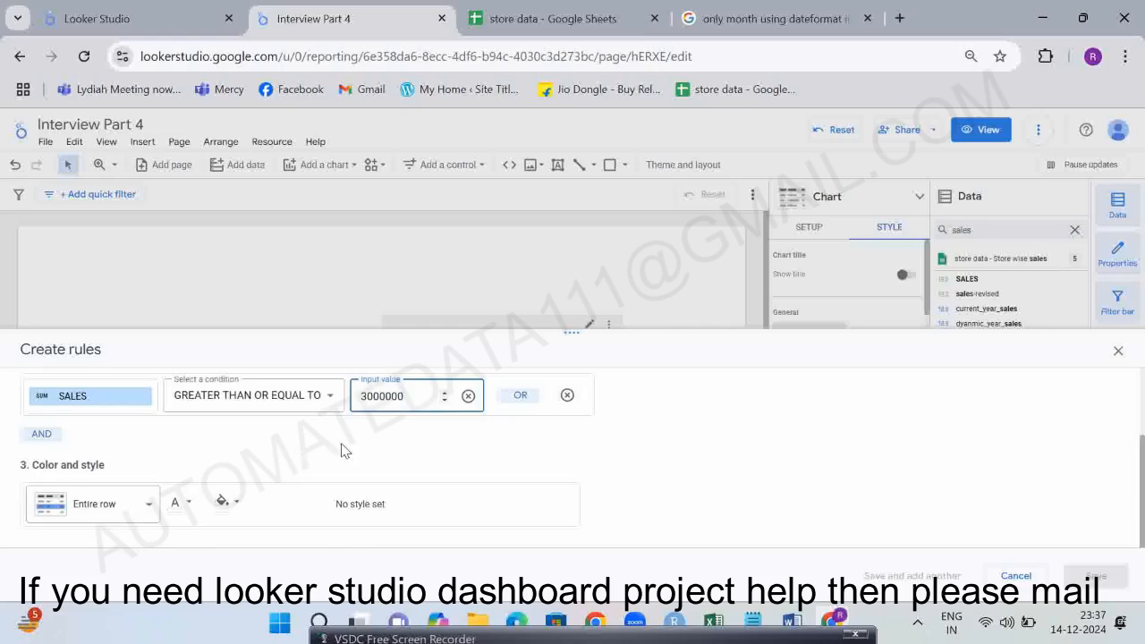
pyautogui.click(341, 450)
# Give the entire row a light green background for this rule and save it.
pyautogui.scroll(1, 341, 449)
pyautogui.scroll(-1, 341, 449)
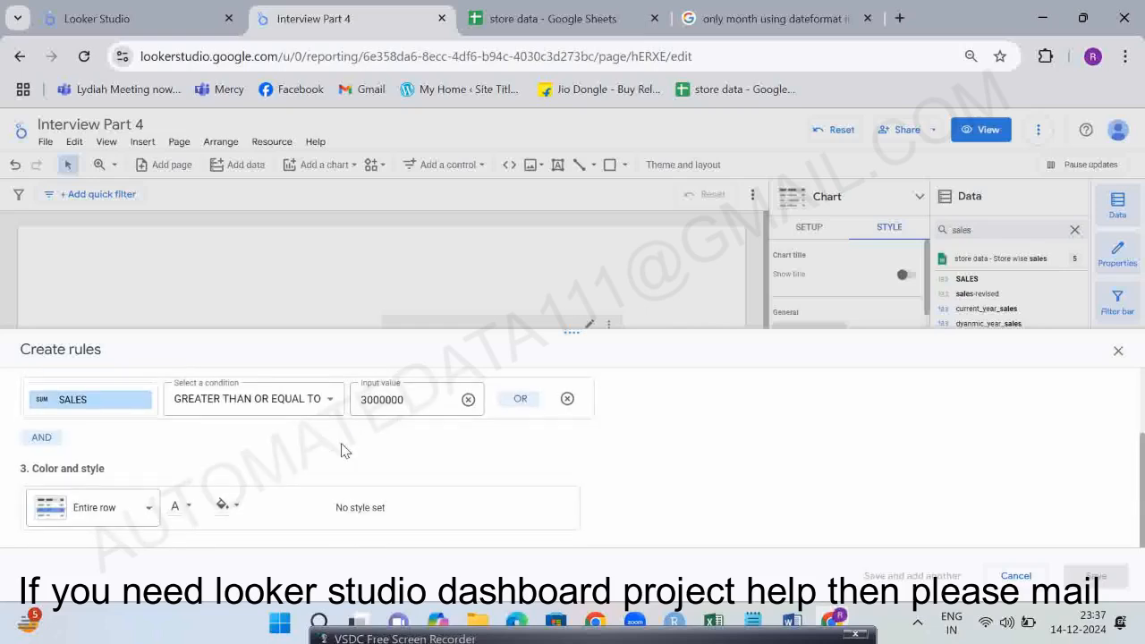
pyautogui.scroll(-1, 280, 509)
pyautogui.scroll(1, 281, 509)
pyautogui.scroll(-1, 281, 508)
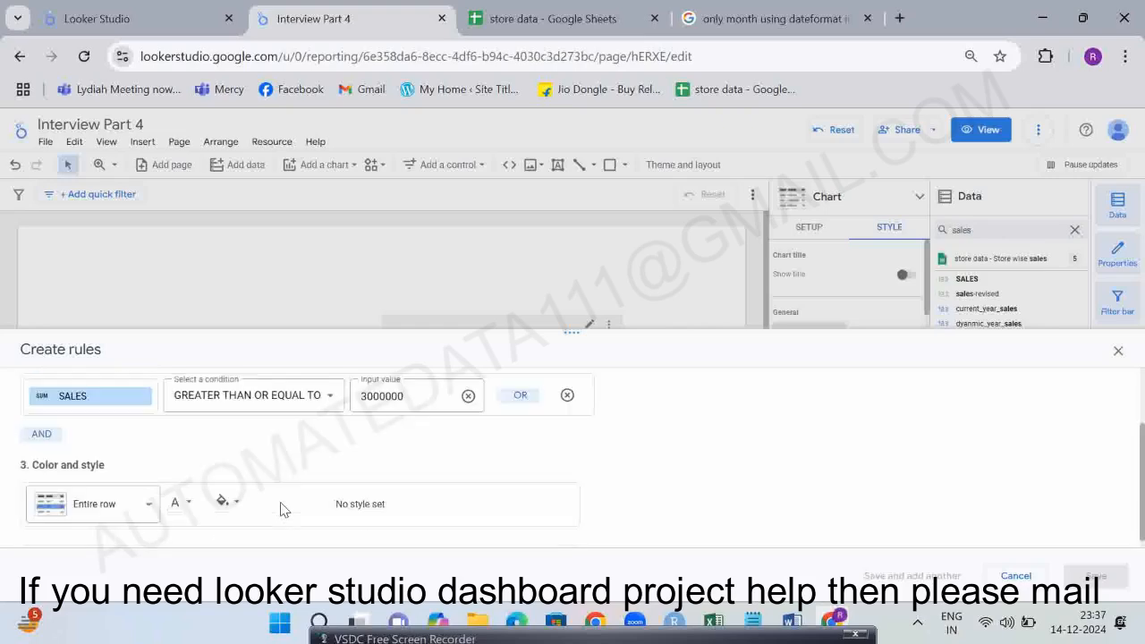
pyautogui.click(223, 506)
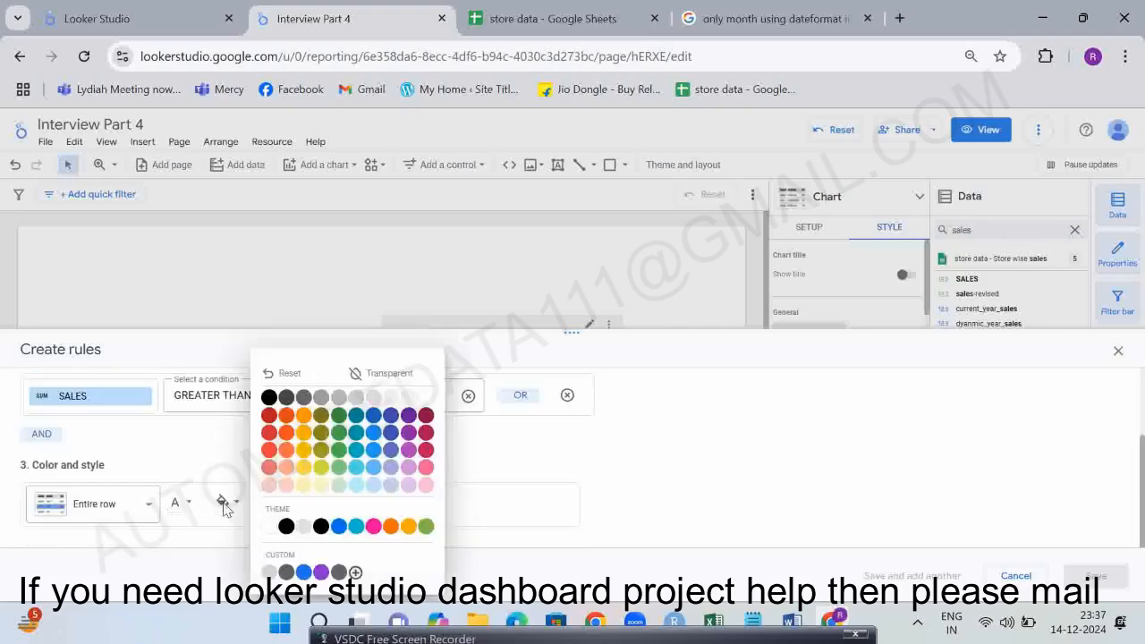
pyautogui.click(339, 467)
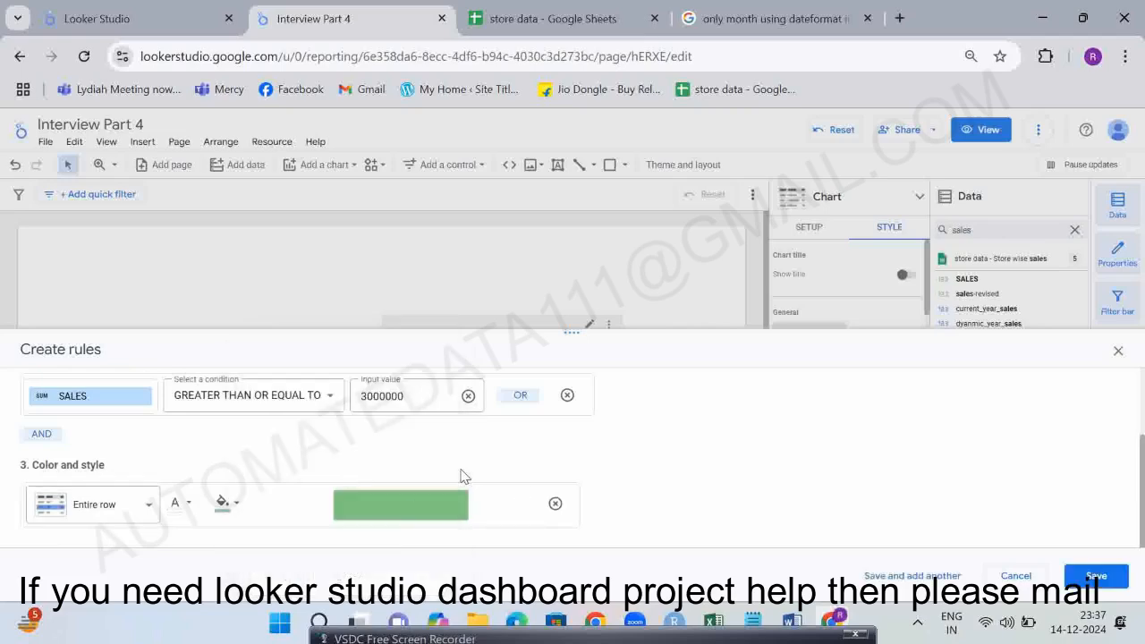
pyautogui.scroll(2, 461, 476)
pyautogui.scroll(-2, 461, 476)
pyautogui.scroll(2, 461, 476)
pyautogui.scroll(-1, 461, 476)
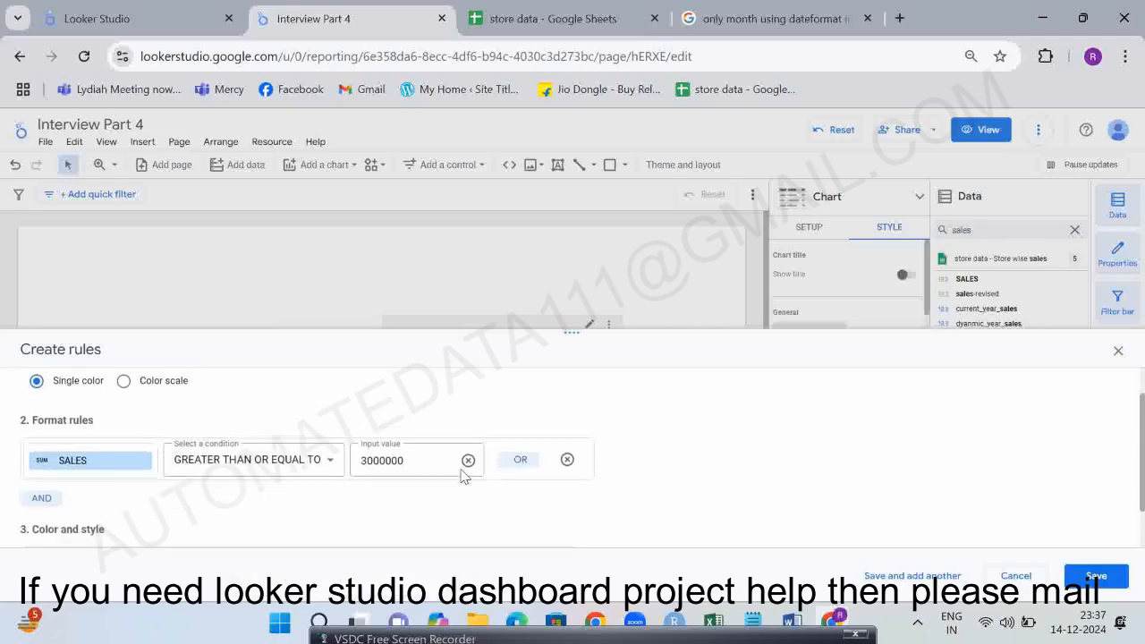
pyautogui.scroll(-1, 461, 475)
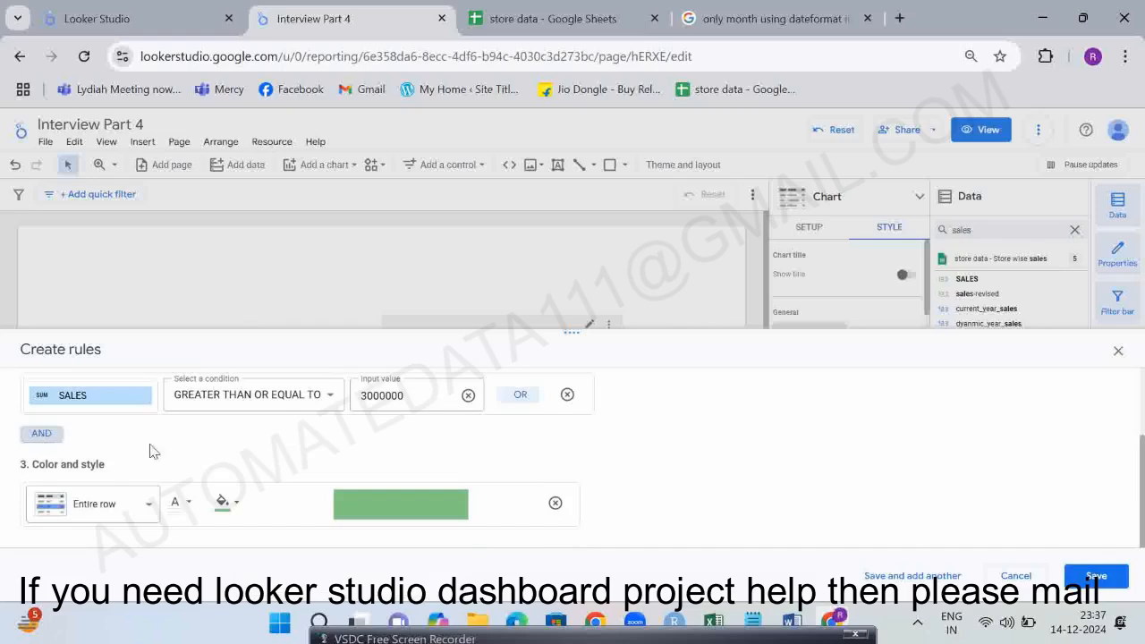
pyautogui.click(1096, 576)
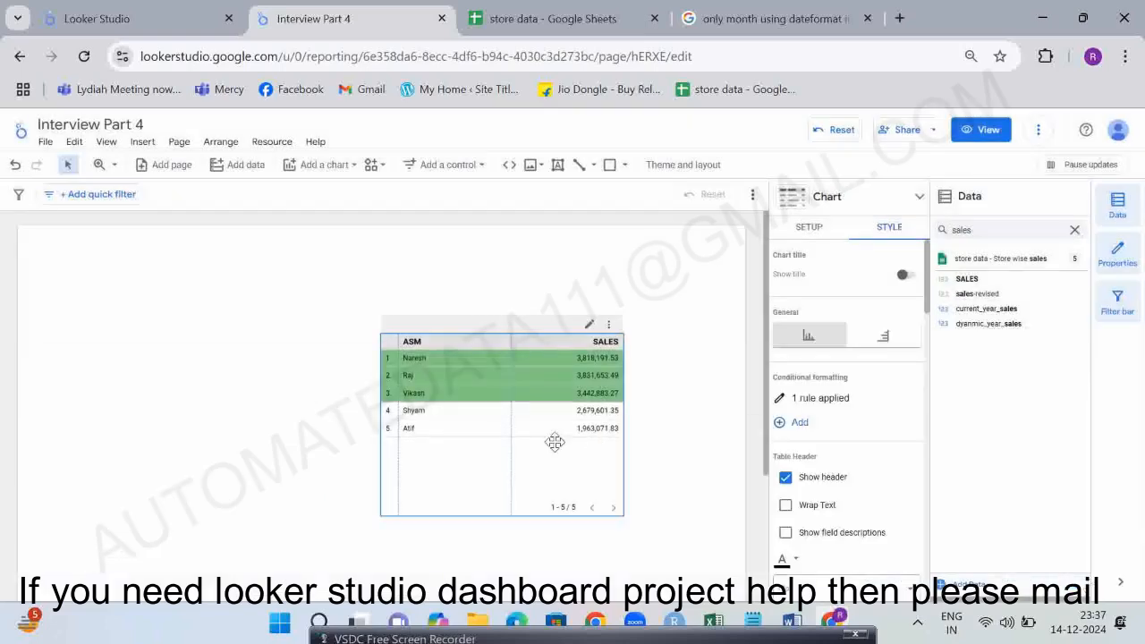
# Start a second conditional formatting rule with the condition SALES GREATER THAN OR EQUAL TO 2000000.
pyautogui.click(792, 424)
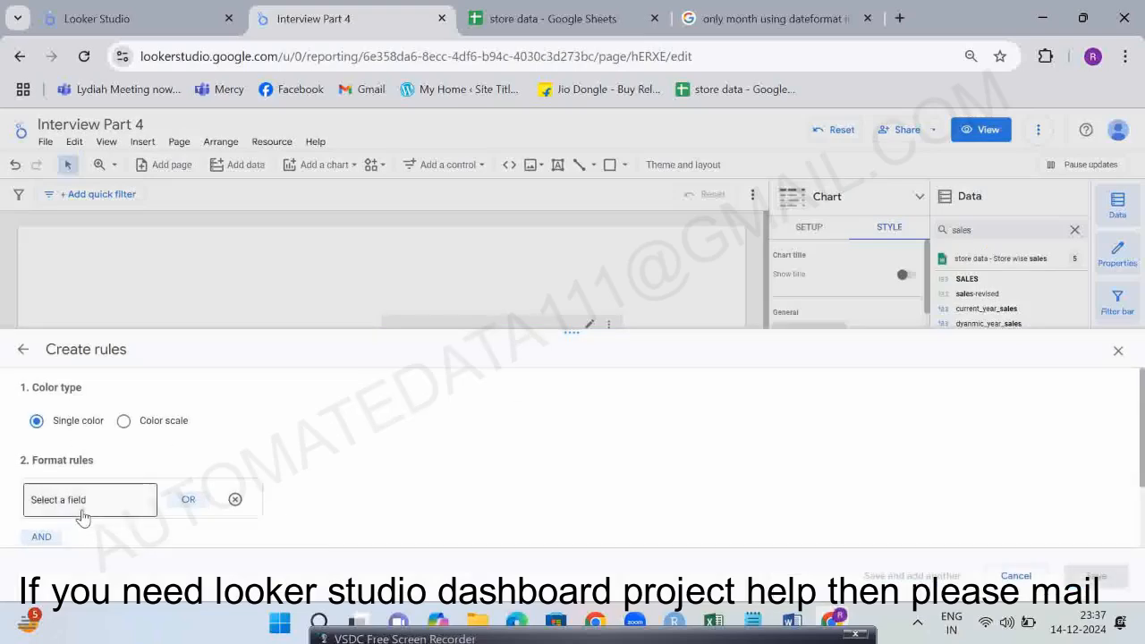
pyautogui.click(42, 498)
pyautogui.click(43, 456)
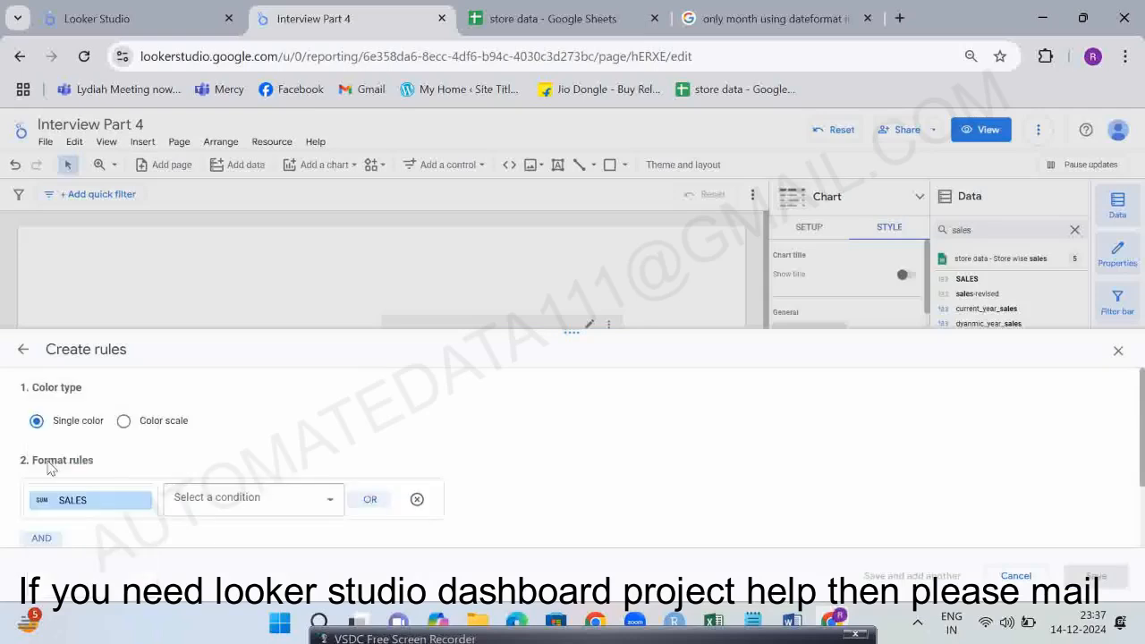
pyautogui.click(204, 499)
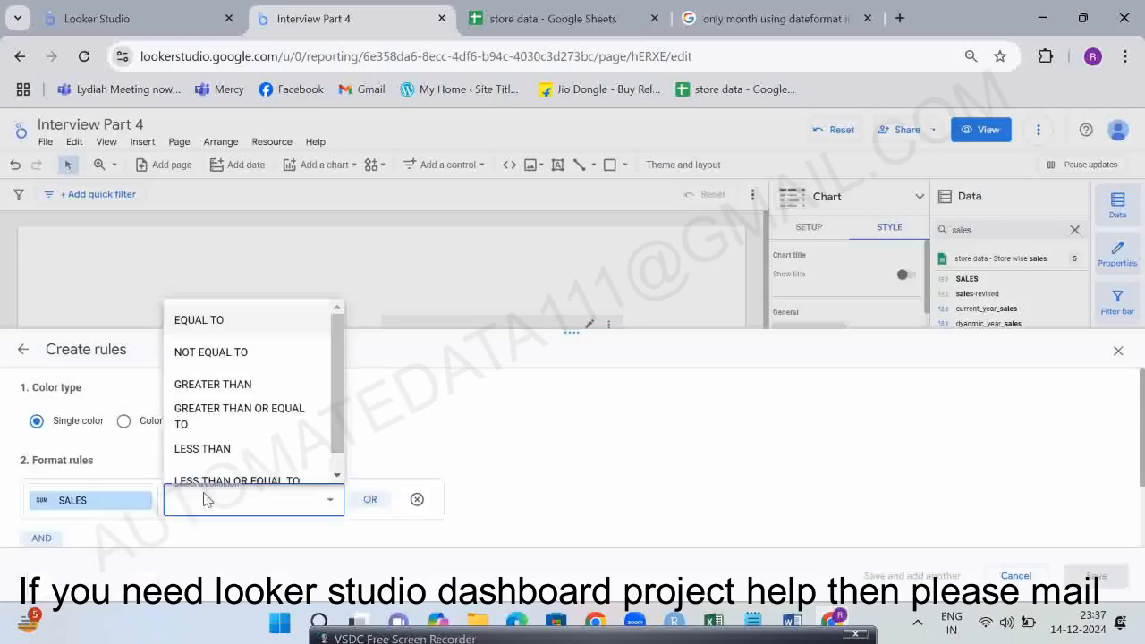
pyautogui.click(199, 418)
pyautogui.click(396, 506)
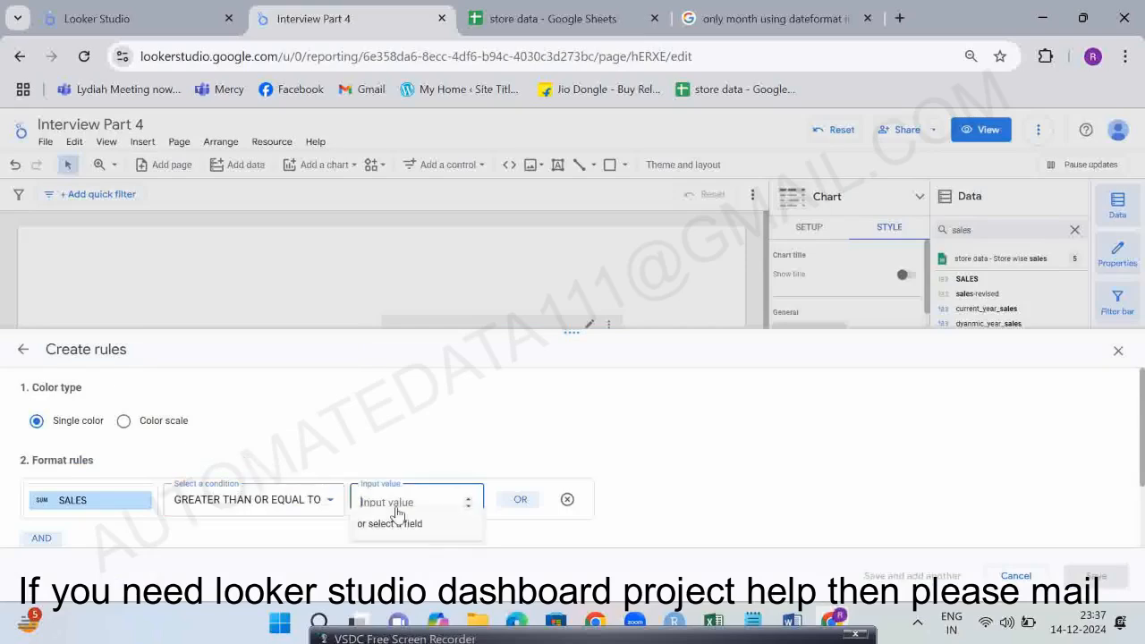
pyautogui.write('2000000')
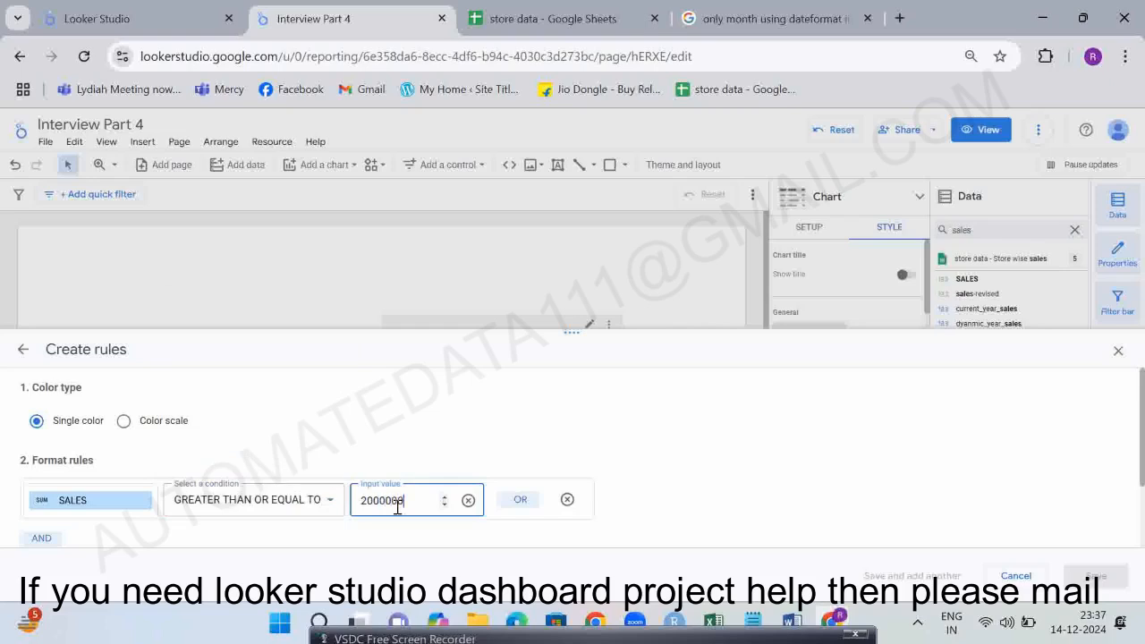
# Add an AND condition to the second rule: SALES LESS THAN OR EQUAL TO 3000000.
pyautogui.scroll(-1, 488, 476)
pyautogui.click(41, 433)
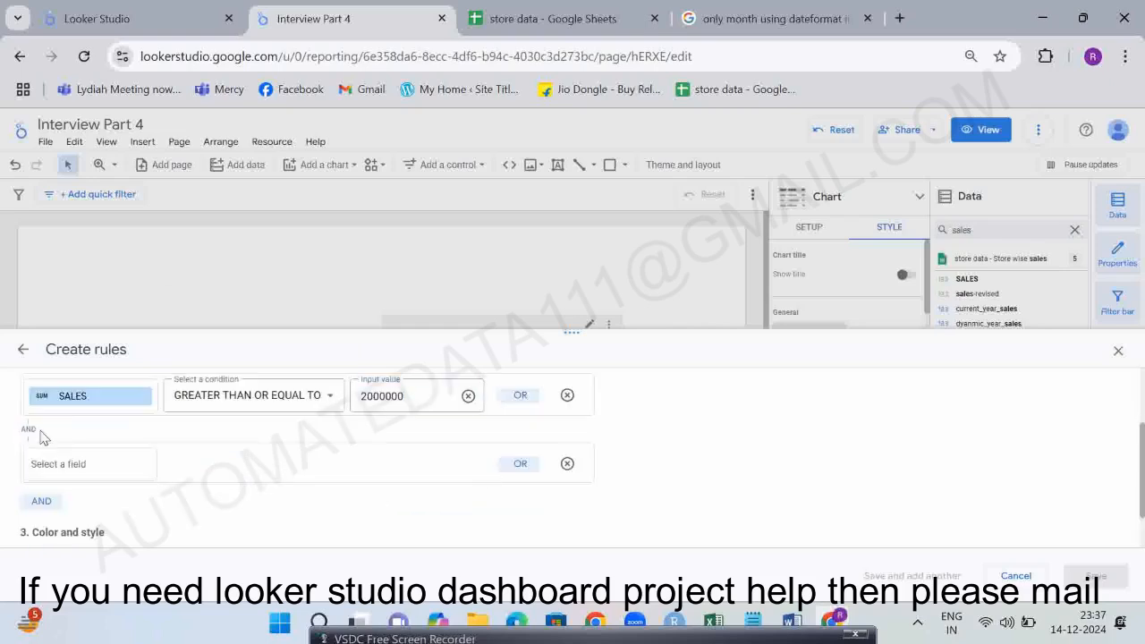
pyautogui.click(60, 468)
pyautogui.click(39, 458)
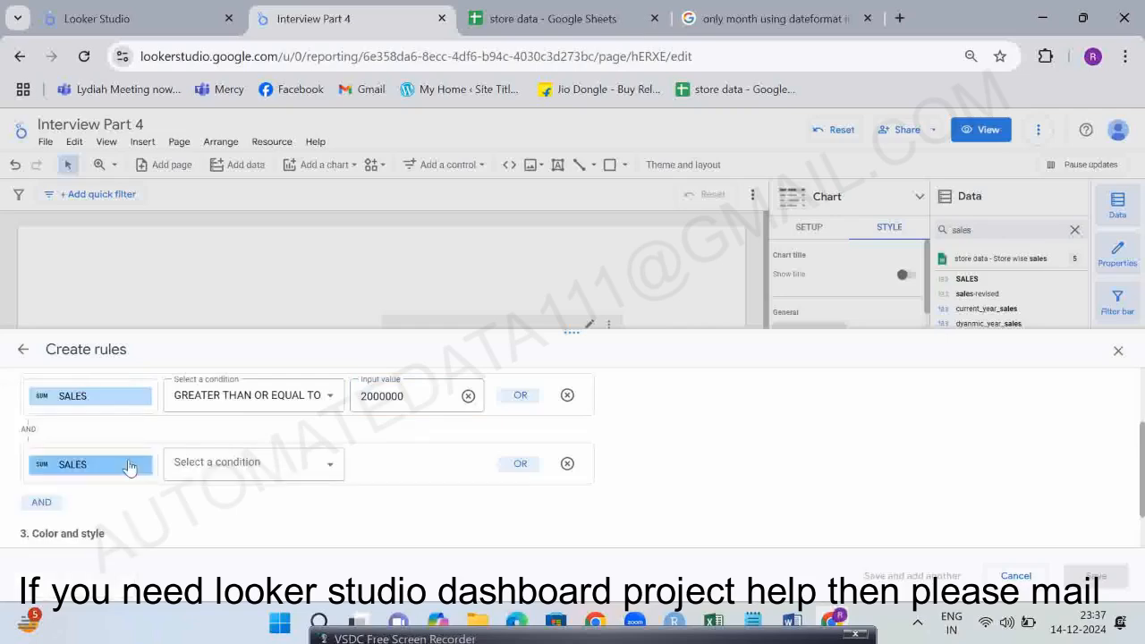
pyautogui.click(196, 465)
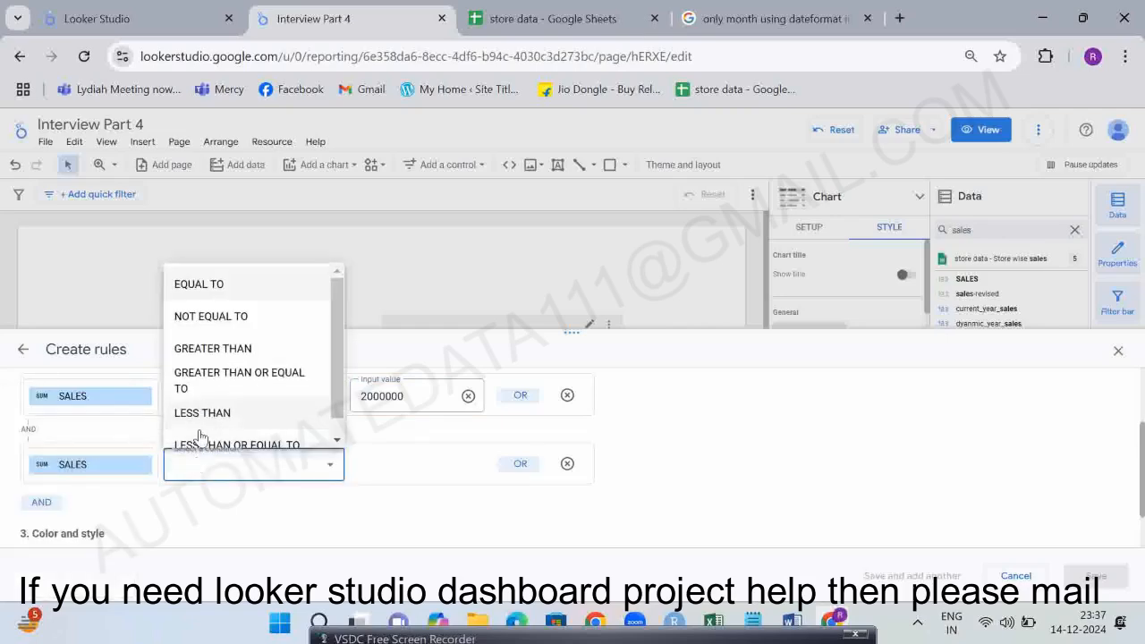
pyautogui.click(193, 445)
pyautogui.click(381, 465)
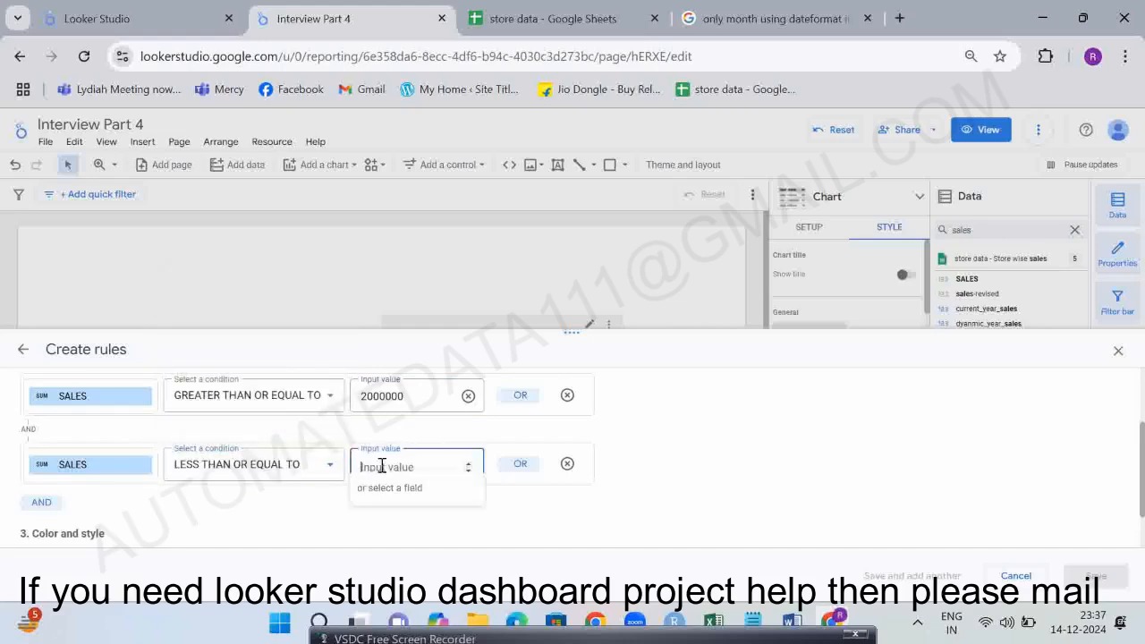
pyautogui.write('3000000')
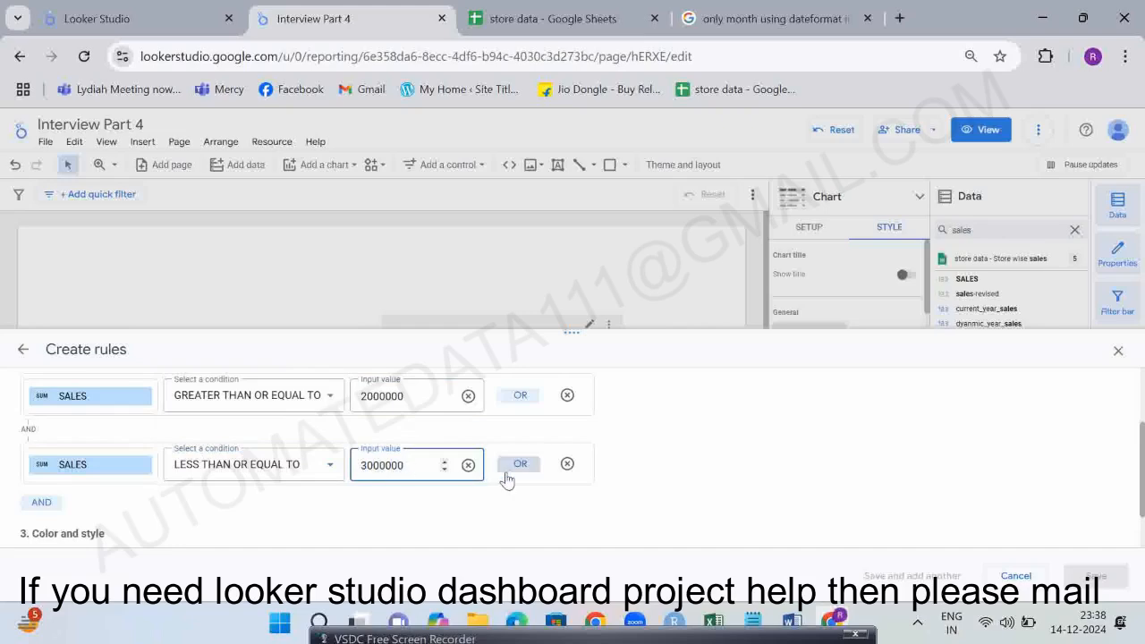
# Give the entire row a yellow background for the second rule and save it.
pyautogui.scroll(-1, 376, 516)
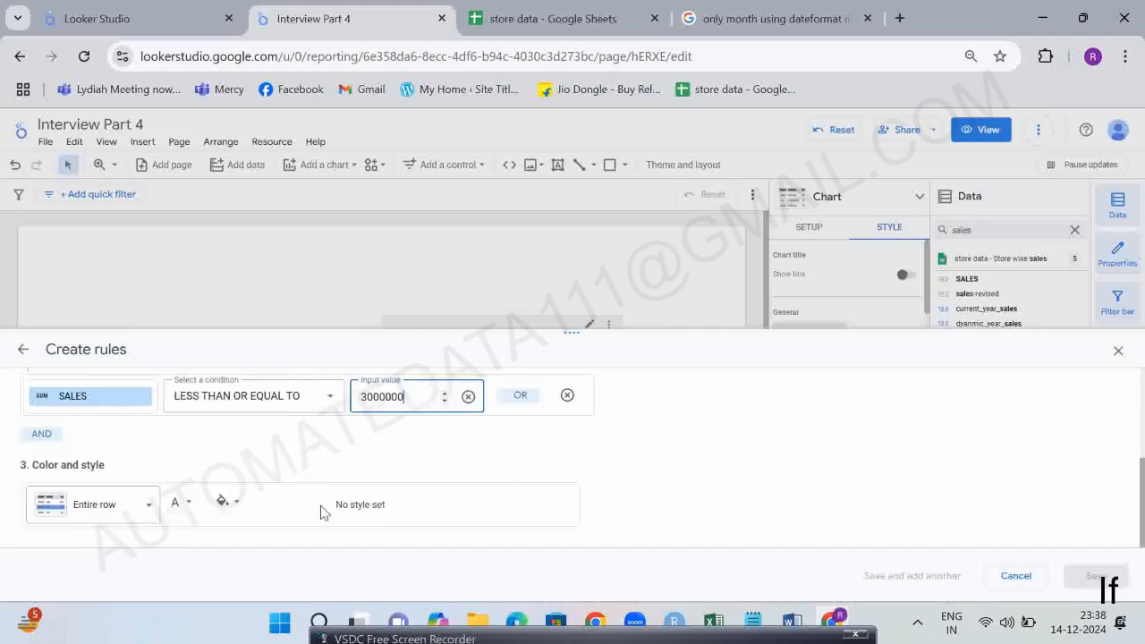
pyautogui.click(223, 500)
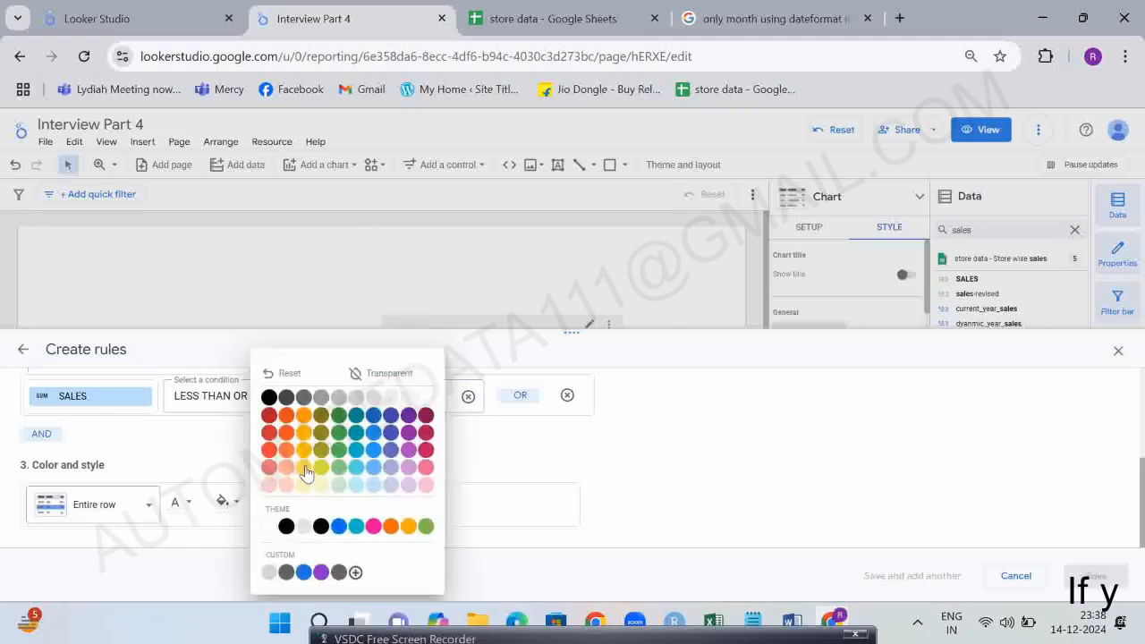
pyautogui.click(305, 464)
pyautogui.click(1092, 576)
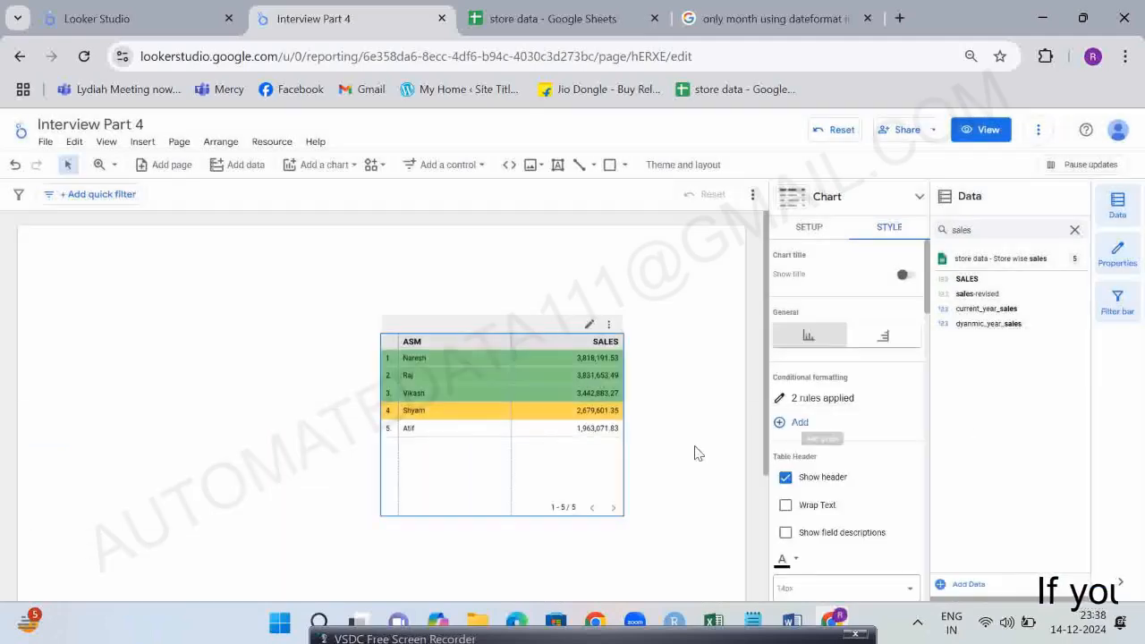
# Start a third single-color conditional formatting rule with the condition SALES LESS THAN 2000000.
pyautogui.click(787, 422)
pyautogui.click(68, 498)
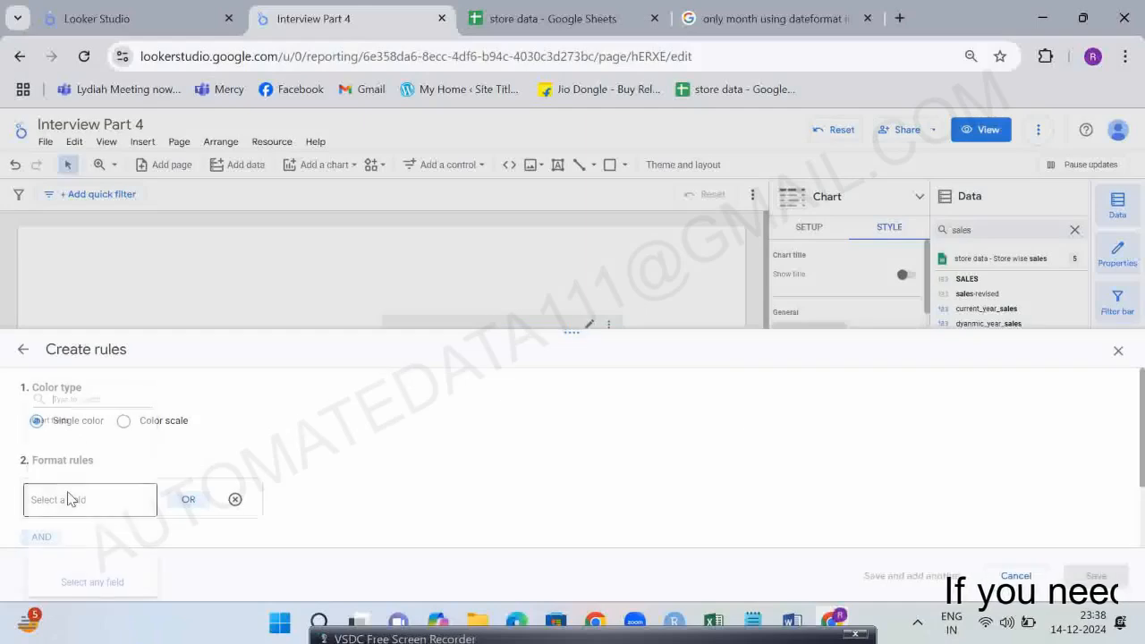
pyautogui.click(50, 460)
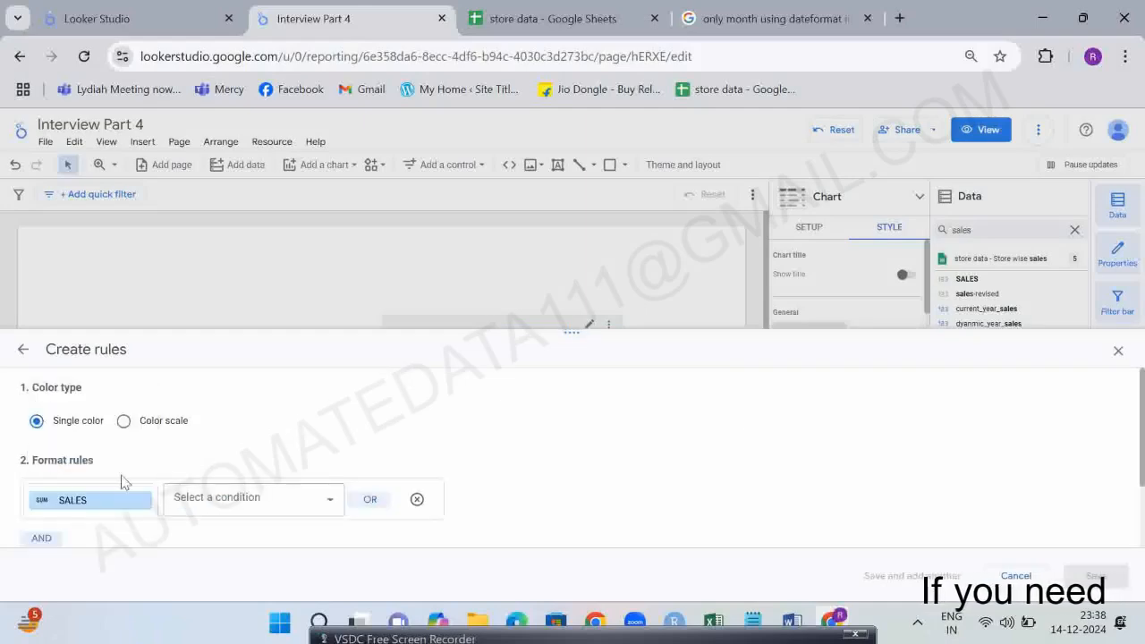
pyautogui.click(185, 498)
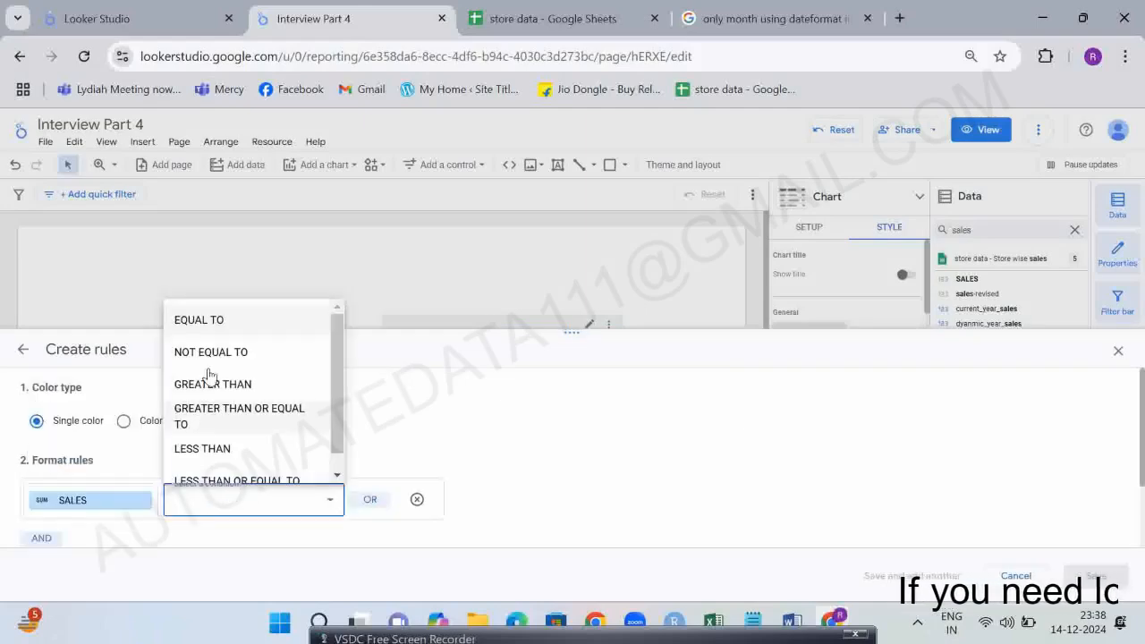
pyautogui.click(199, 448)
pyautogui.click(393, 497)
pyautogui.write('2000000')
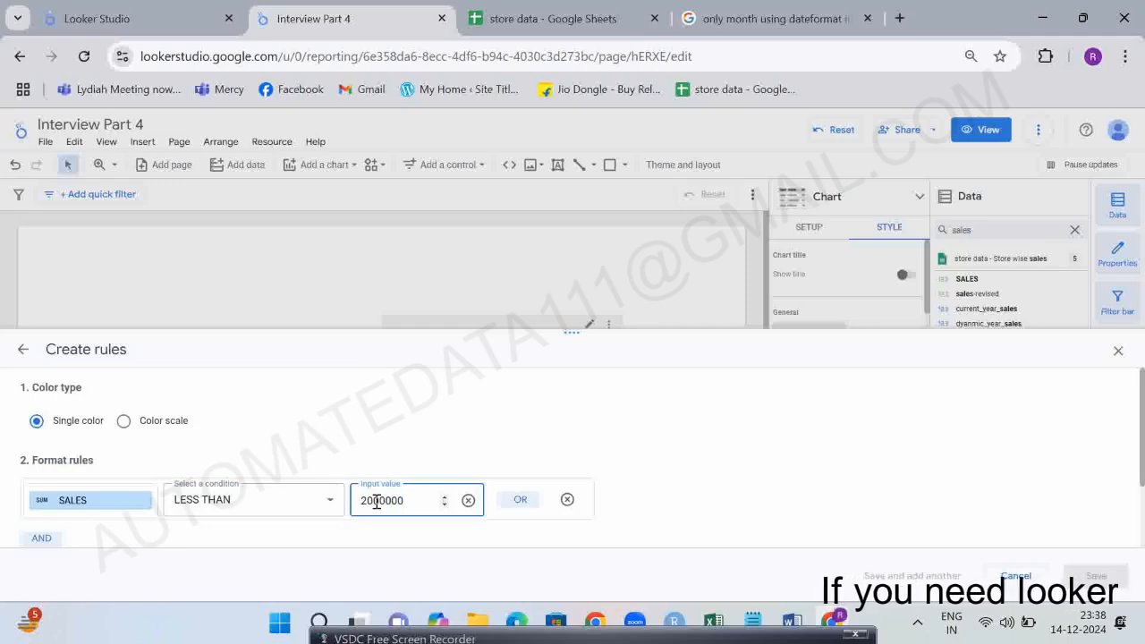
# Give the entire row an orange background for the third rule and save it.
pyautogui.scroll(-8, 377, 501)
pyautogui.scroll(-1, 223, 438)
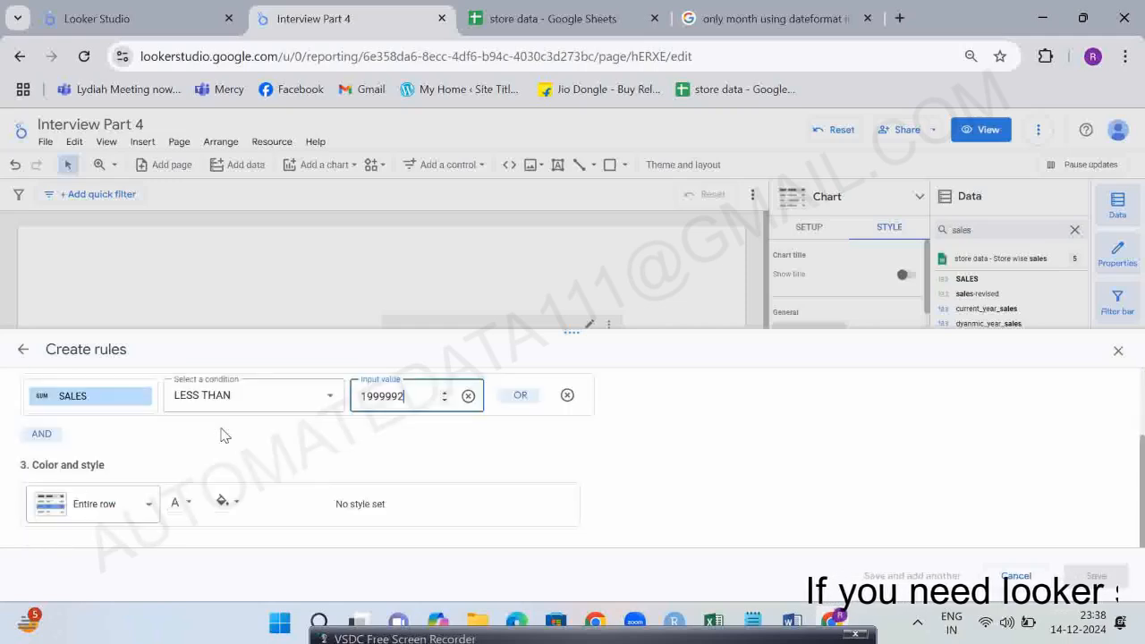
pyautogui.click(223, 503)
pyautogui.click(282, 449)
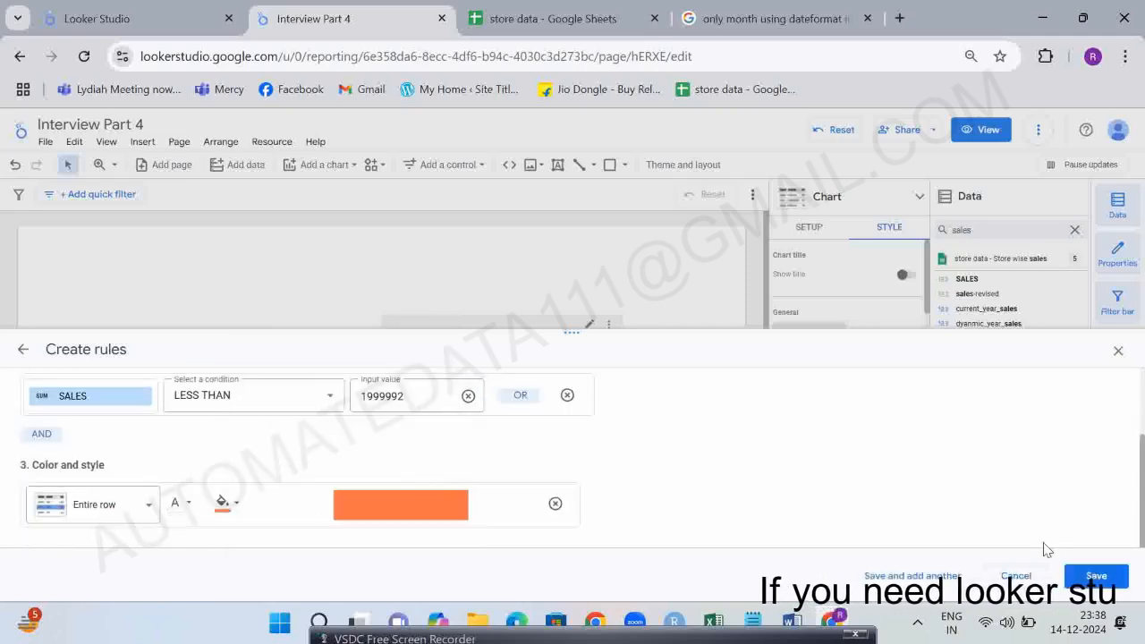
pyautogui.click(1094, 576)
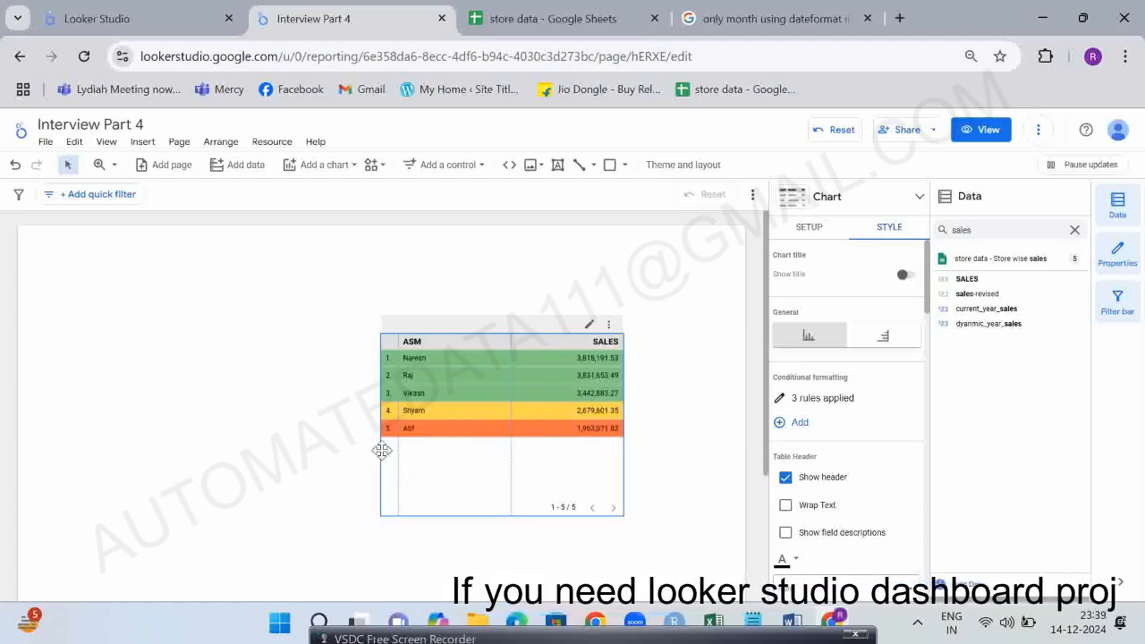
# Review the list of conditional format rules applied to the table and close it.
pyautogui.click(779, 400)
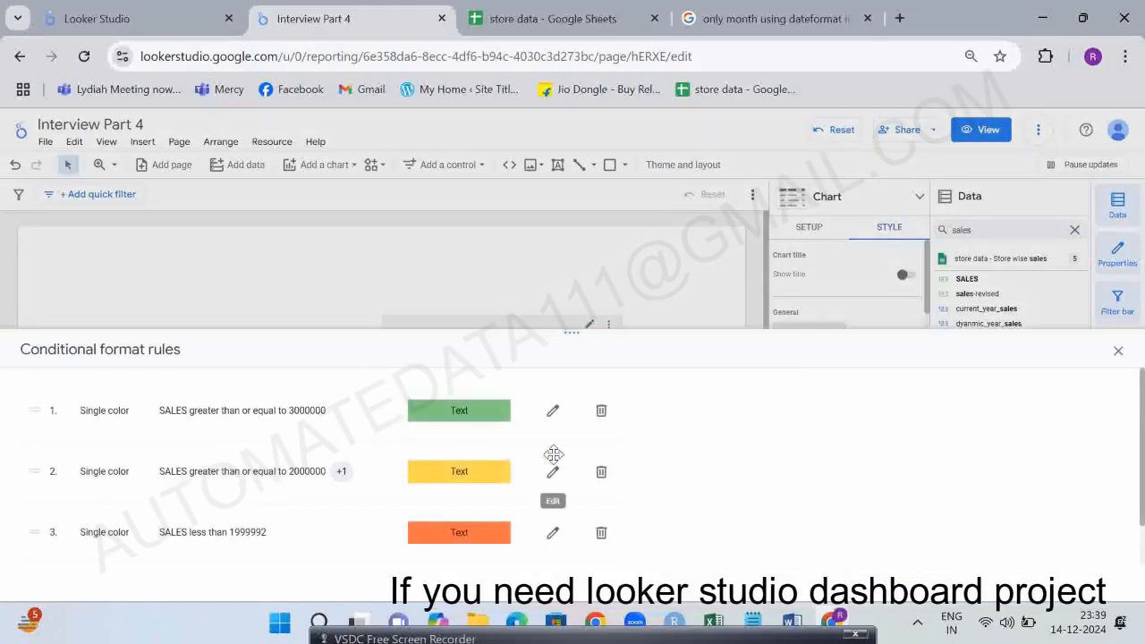
pyautogui.click(1119, 352)
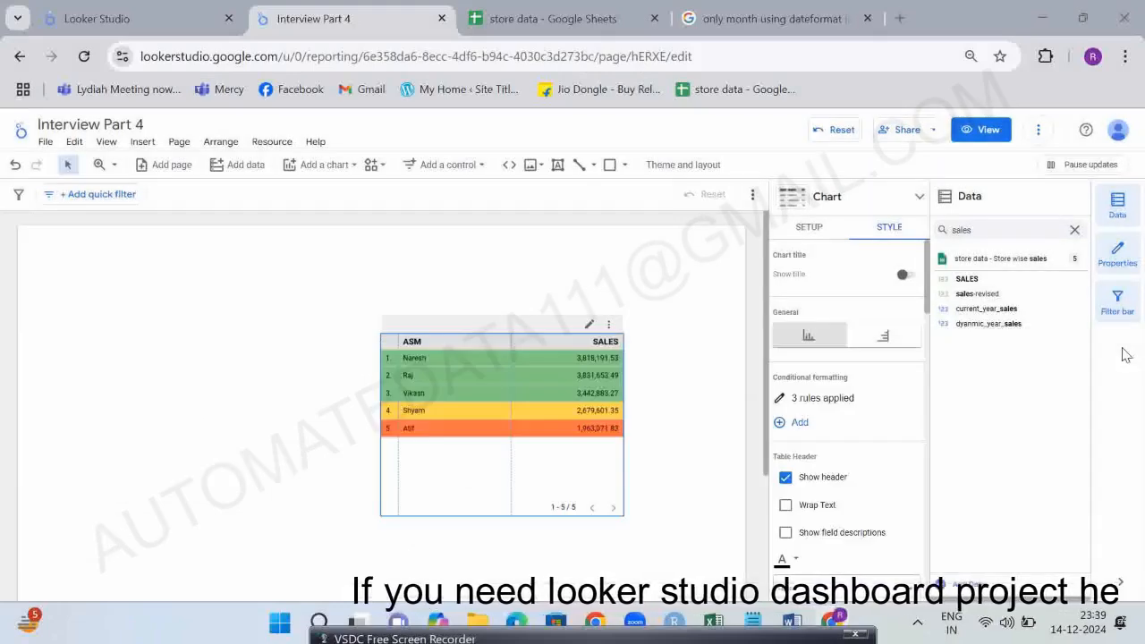
# Switch to the Word interview document and read the answer to question 4 about applying an API in Looker Studio.
pyautogui.click(785, 622)
pyautogui.scroll(-3, 416, 412)
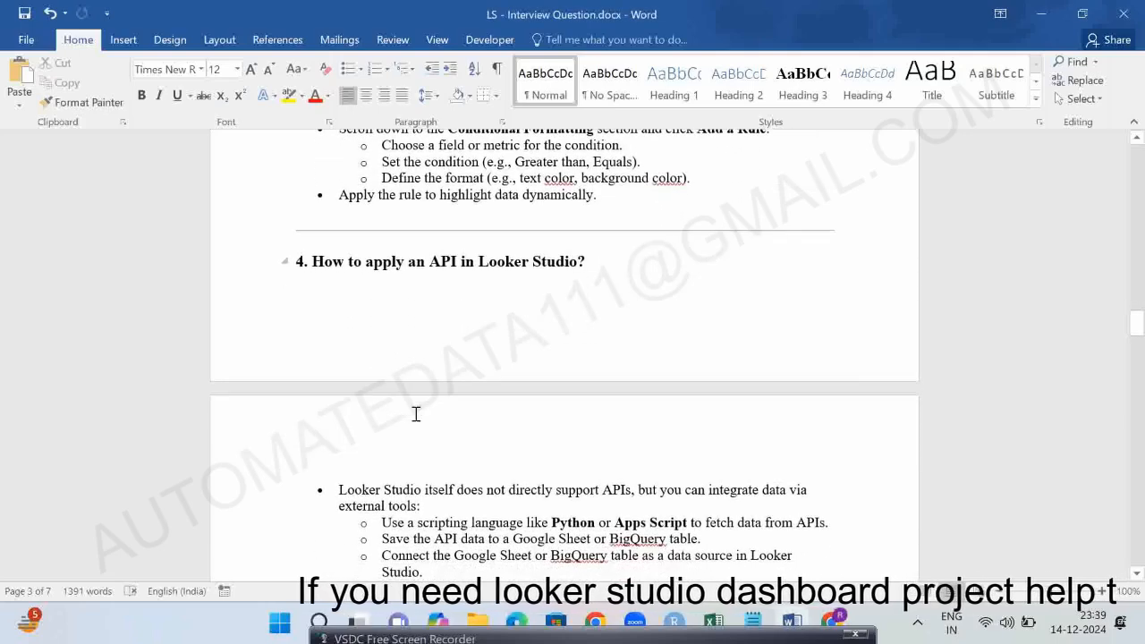
pyautogui.scroll(-2, 416, 413)
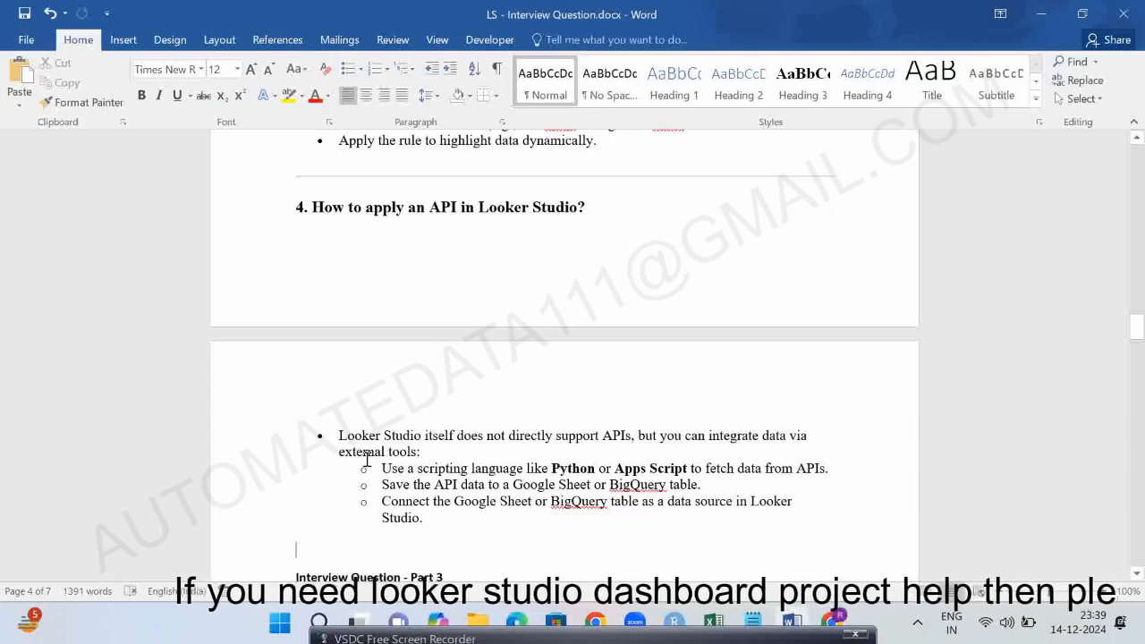
pyautogui.scroll(-3, 453, 470)
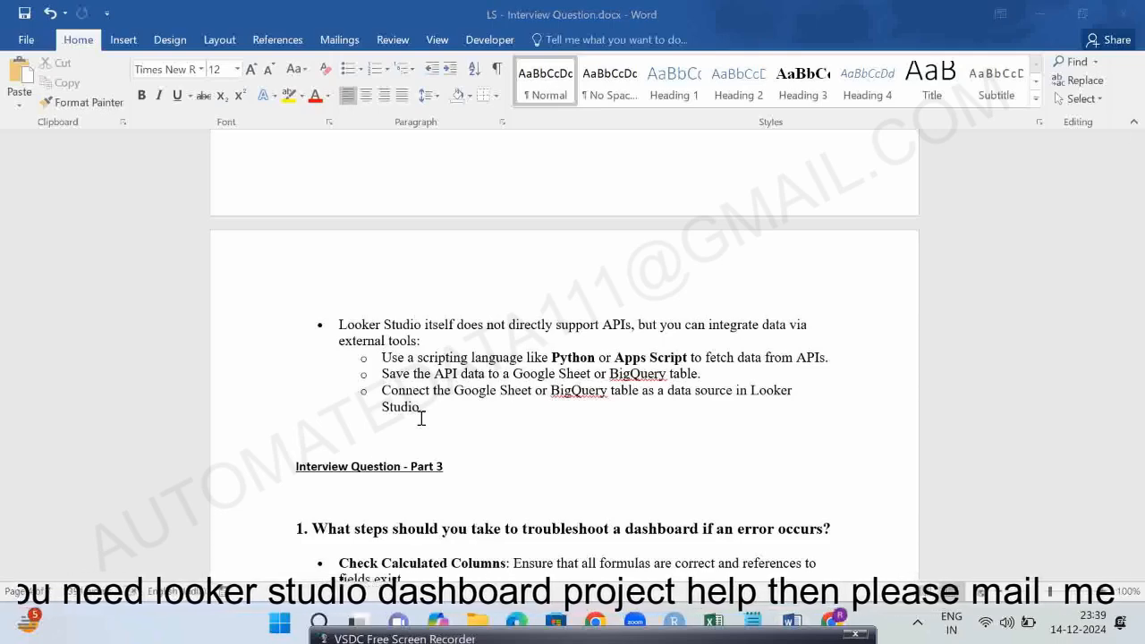
# Switch to the store data Google Sheet and go to the first empty cell beneath the ASM column.
pyautogui.hotkey('alt', 'Tab')
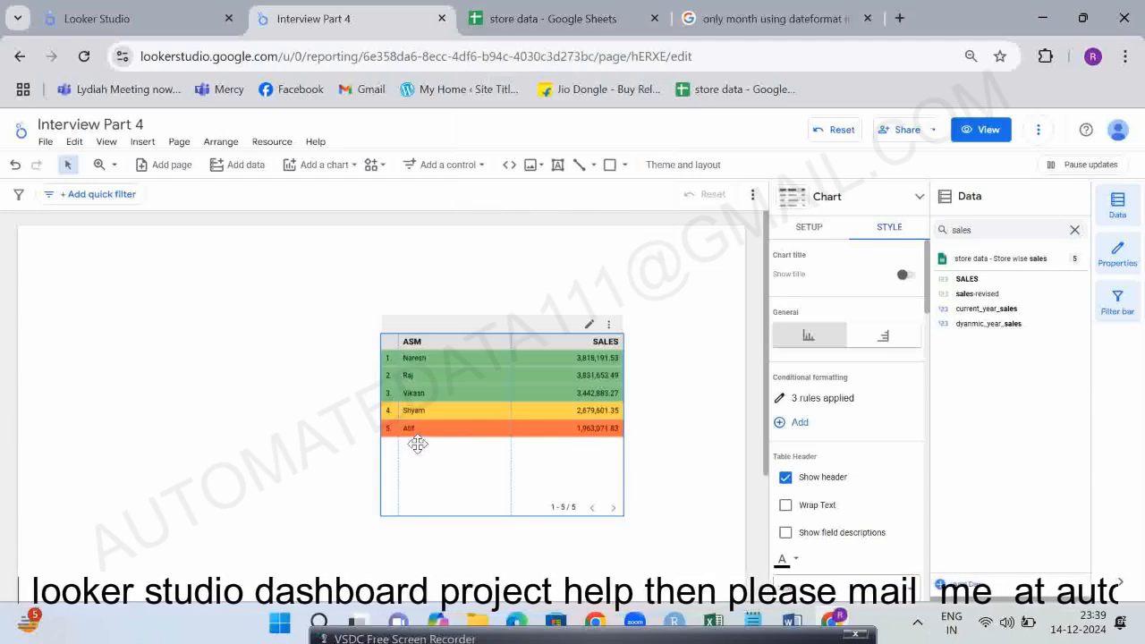
pyautogui.click(519, 18)
pyautogui.click(317, 315)
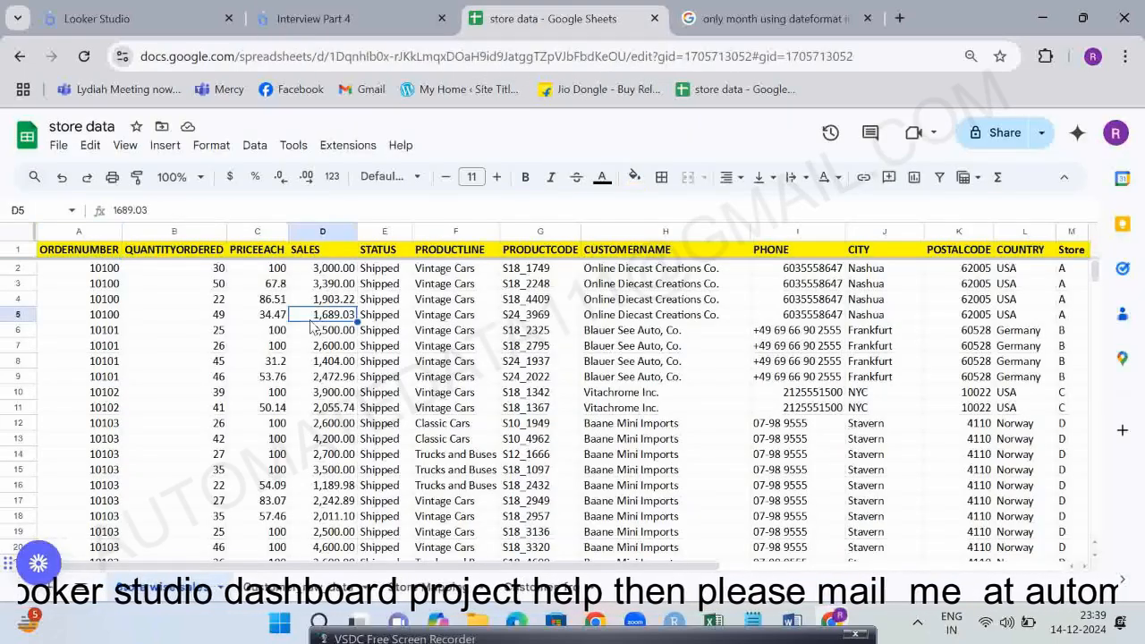
pyautogui.click(416, 333)
pyautogui.press('Right')
pyautogui.press('Right')
pyautogui.press('Right')
pyautogui.press('Right')
pyautogui.press('Right')
pyautogui.press('Right')
pyautogui.press('Right')
pyautogui.press('Right')
pyautogui.press('Right')
pyautogui.press('Right')
pyautogui.press('Right')
pyautogui.press('Right')
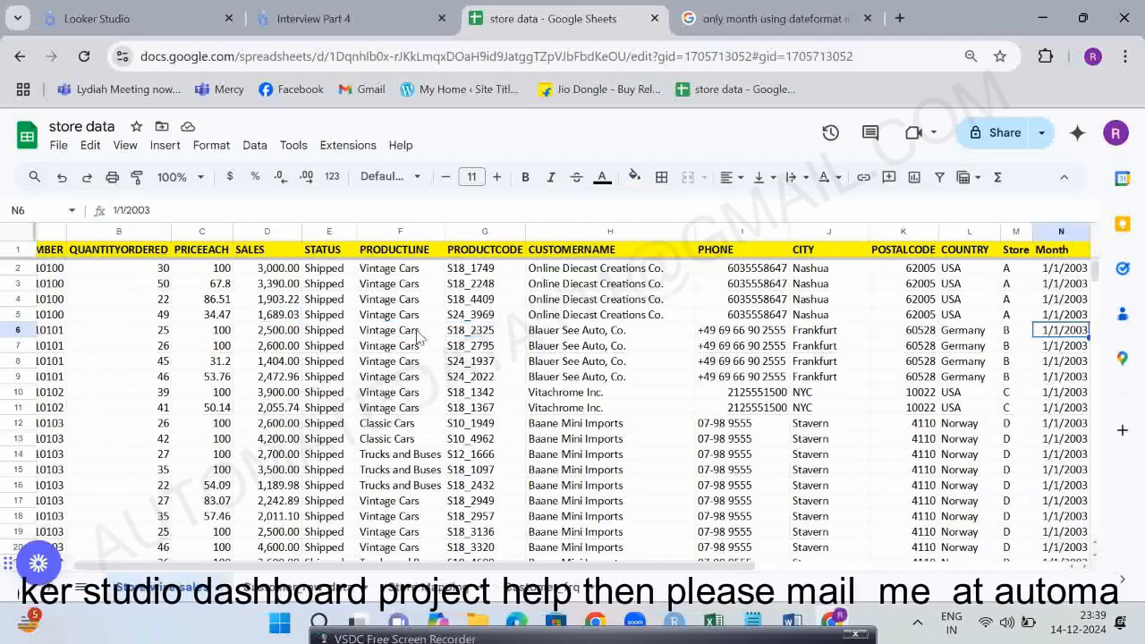
pyautogui.press('Right')
pyautogui.press('Left')
pyautogui.hotkey('ctrl', 'Down')
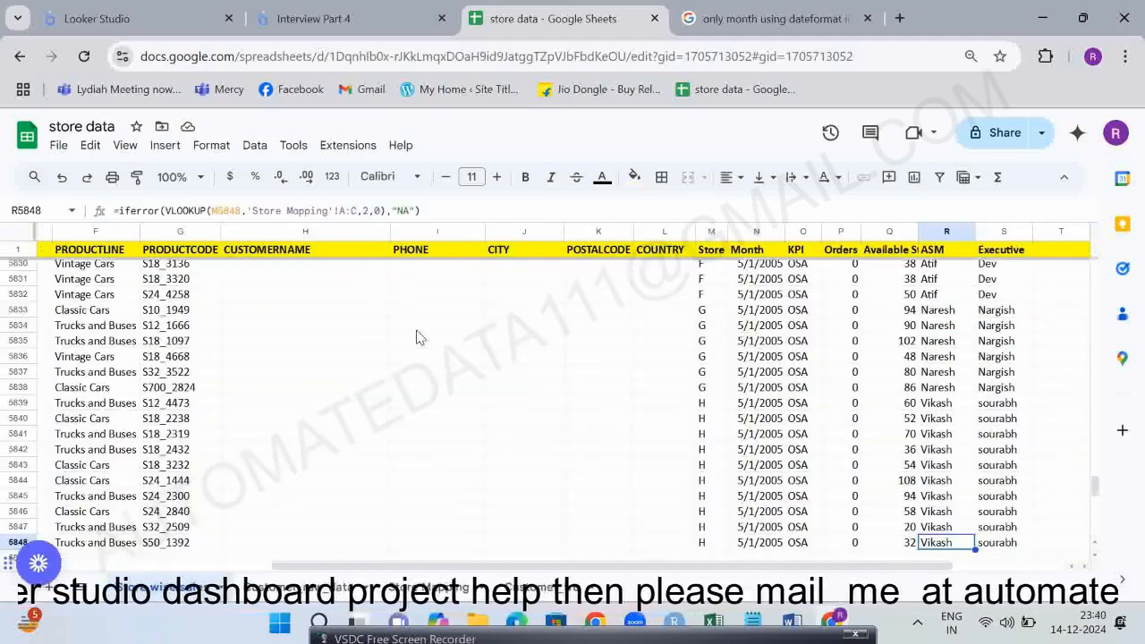
pyautogui.hotkey('ctrl', 'Up')
pyautogui.press('Down')
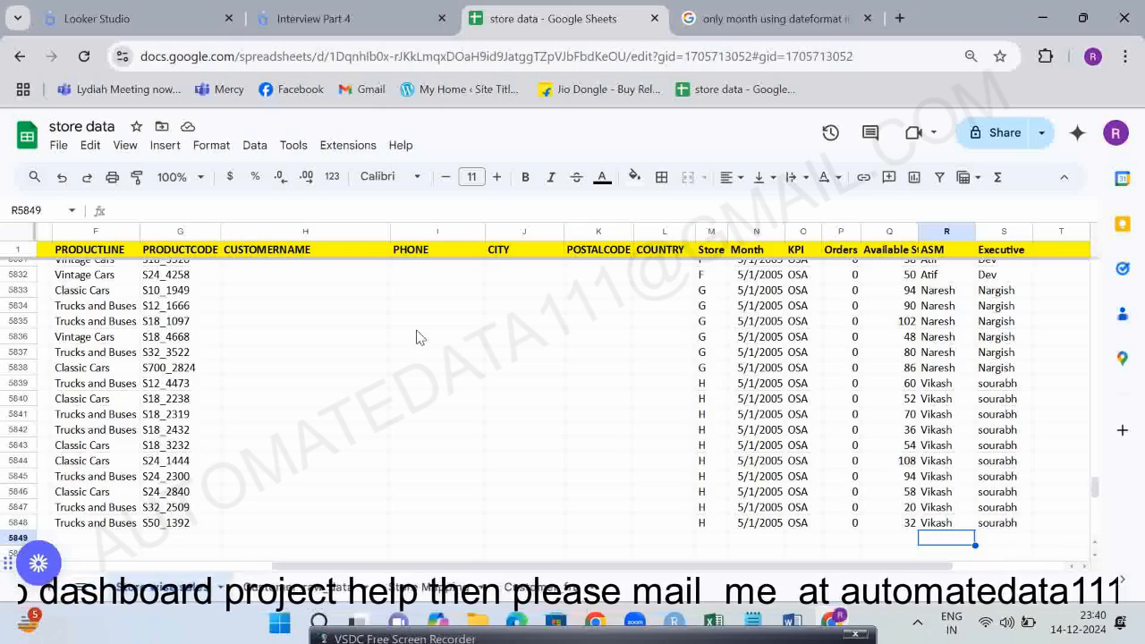
# Select the block of empty cells in the ASM column starting at R5849.
pyautogui.scroll(-1, 415, 337)
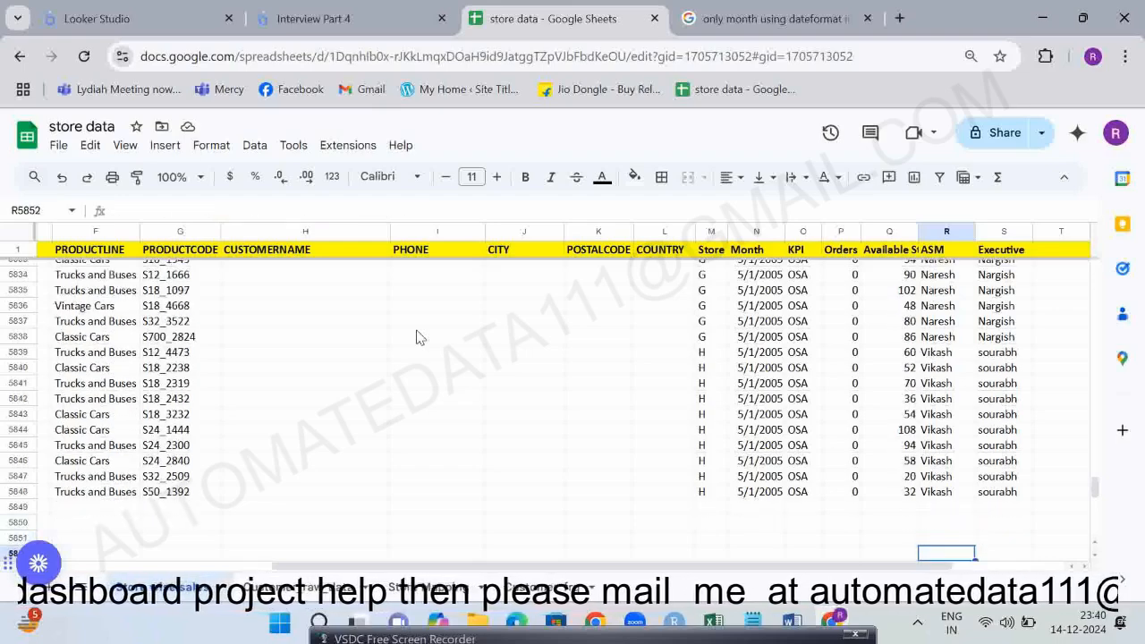
pyautogui.hotkey('shift', 'Down')
pyautogui.hotkey('shift', 'Down')
pyautogui.hotkey('shift', 'Down')
pyautogui.hotkey('shift', 'Down')
pyautogui.hotkey('shift', 'Down')
pyautogui.hotkey('shift', 'Down')
pyautogui.hotkey('shift', 'Down')
pyautogui.hotkey('shift', 'Down')
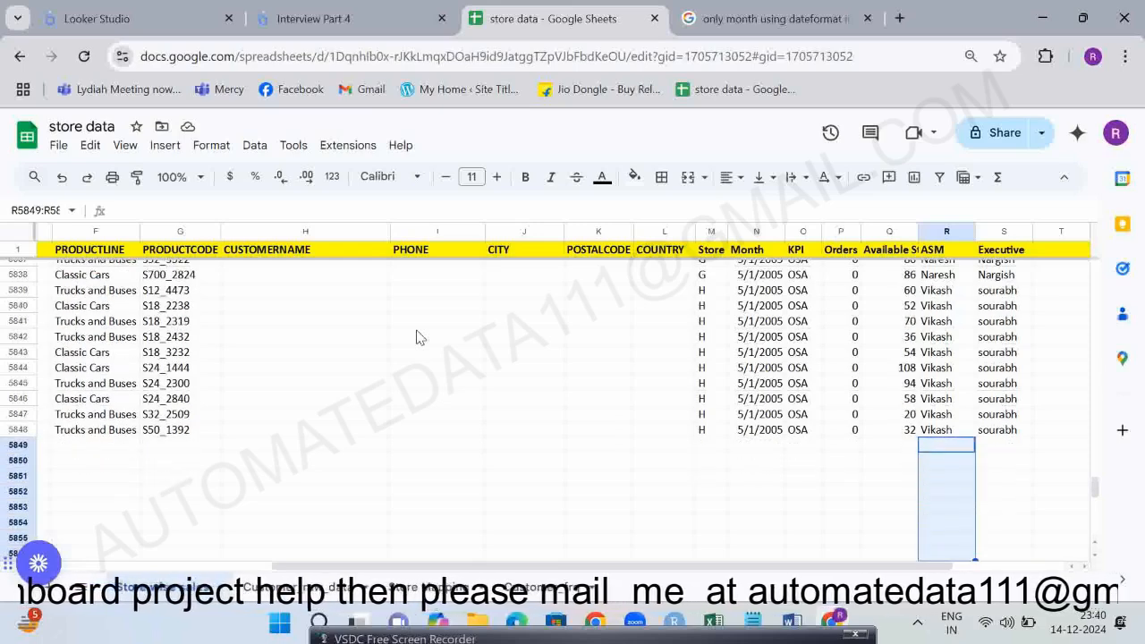
# Enter the sample values 1, 2 and 3 in cells R5849 to R5851 beneath the ASM data.
pyautogui.write('1')
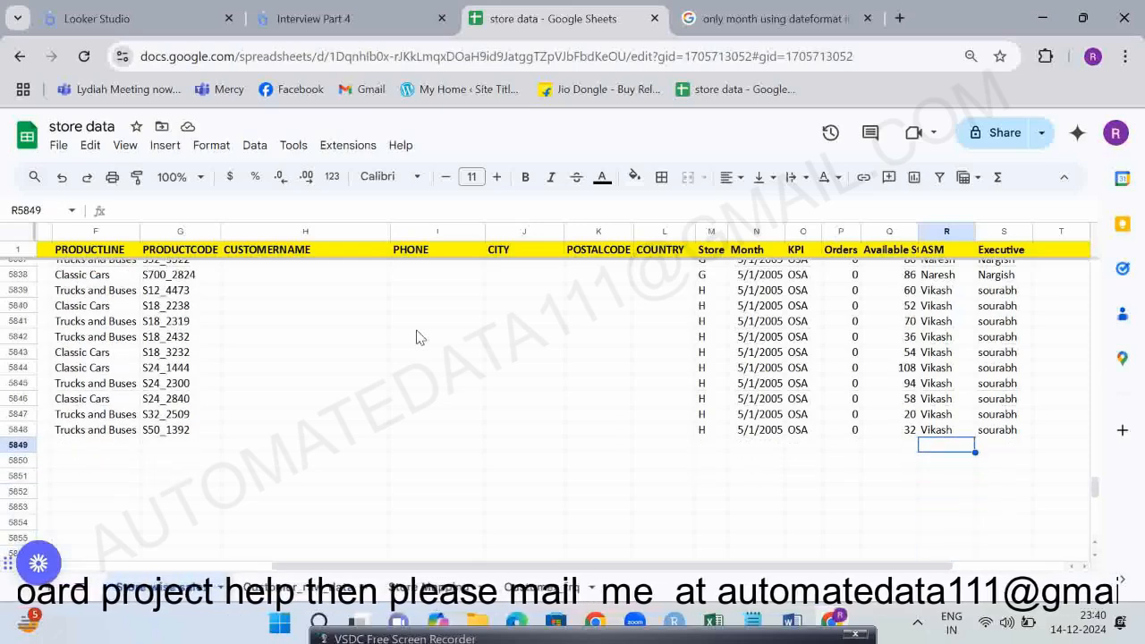
pyautogui.press('Return')
pyautogui.write('2')
pyautogui.press('Return')
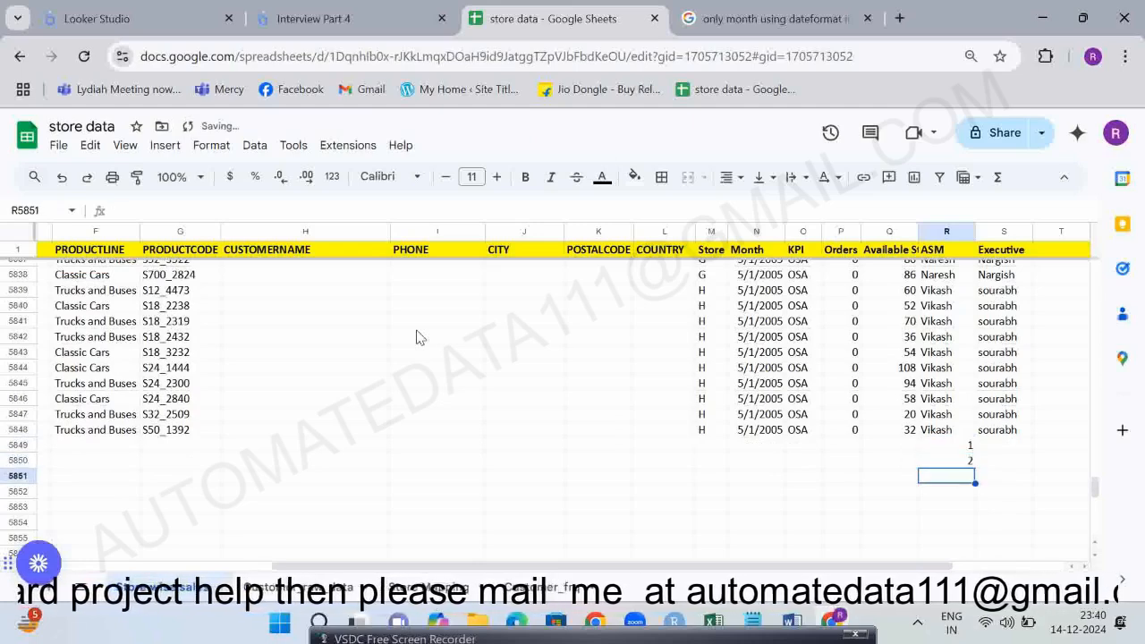
pyautogui.write('3')
pyautogui.press('Up')
pyautogui.press('Up')
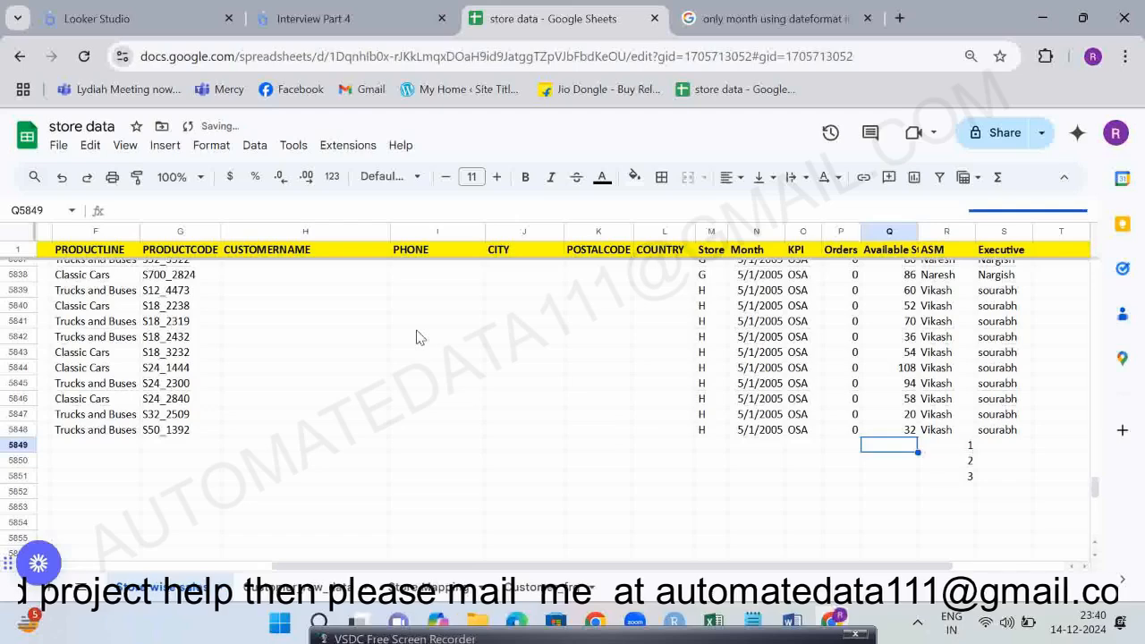
# Clear the three sample values from beneath the ASM data.
pyautogui.hotkey('shift', 'Down')
pyautogui.hotkey('shift', 'Down')
pyautogui.press('Up')
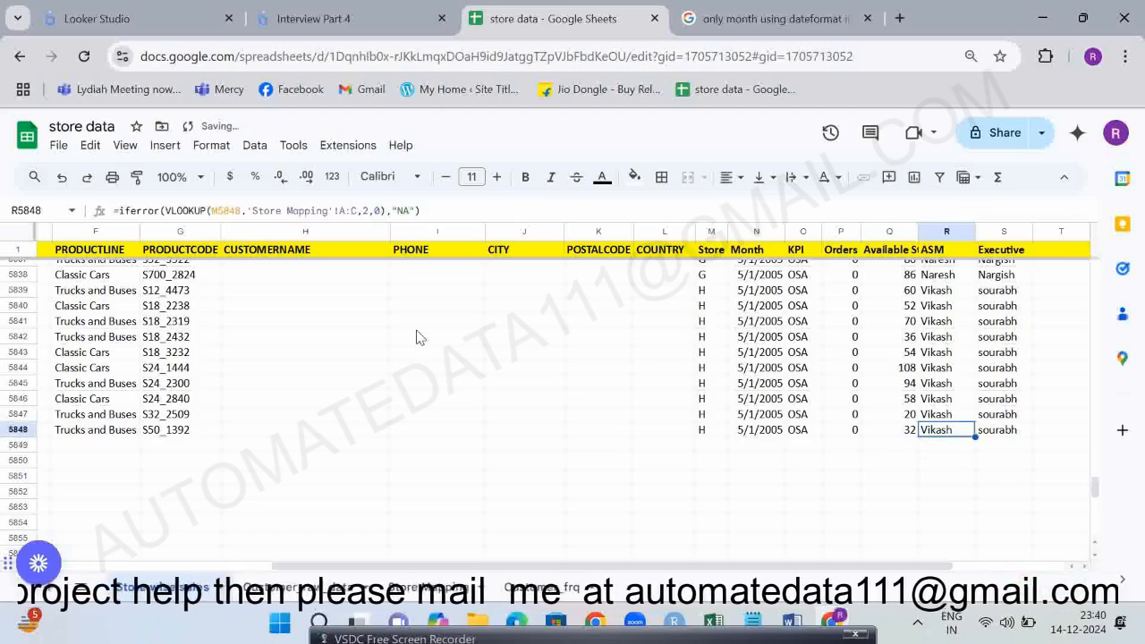
# Return to the Interview Part 4 report in Looker Studio and look at its additional options for refreshing the data.
pyautogui.hotkey('ctrl', 'shift', 'Tab')
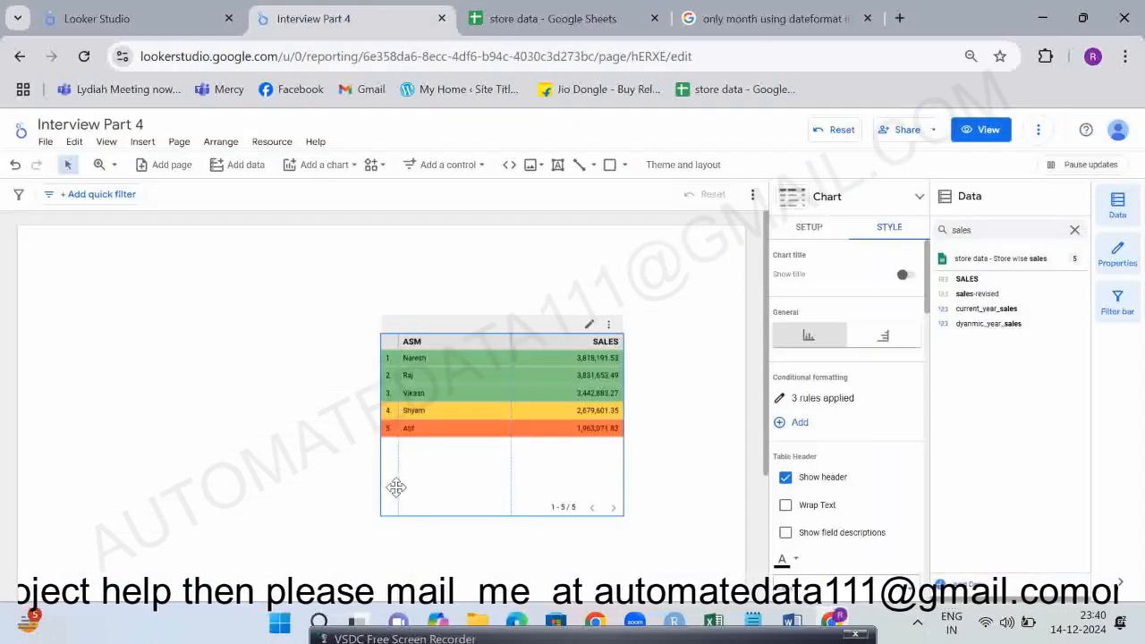
pyautogui.click(1037, 130)
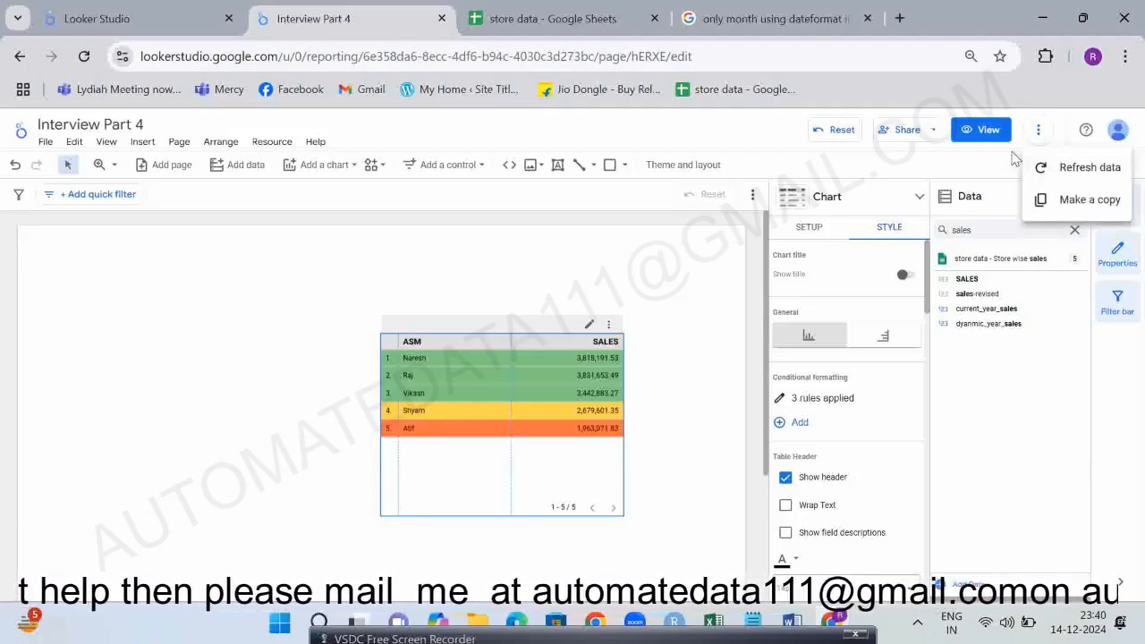
pyautogui.click(1038, 136)
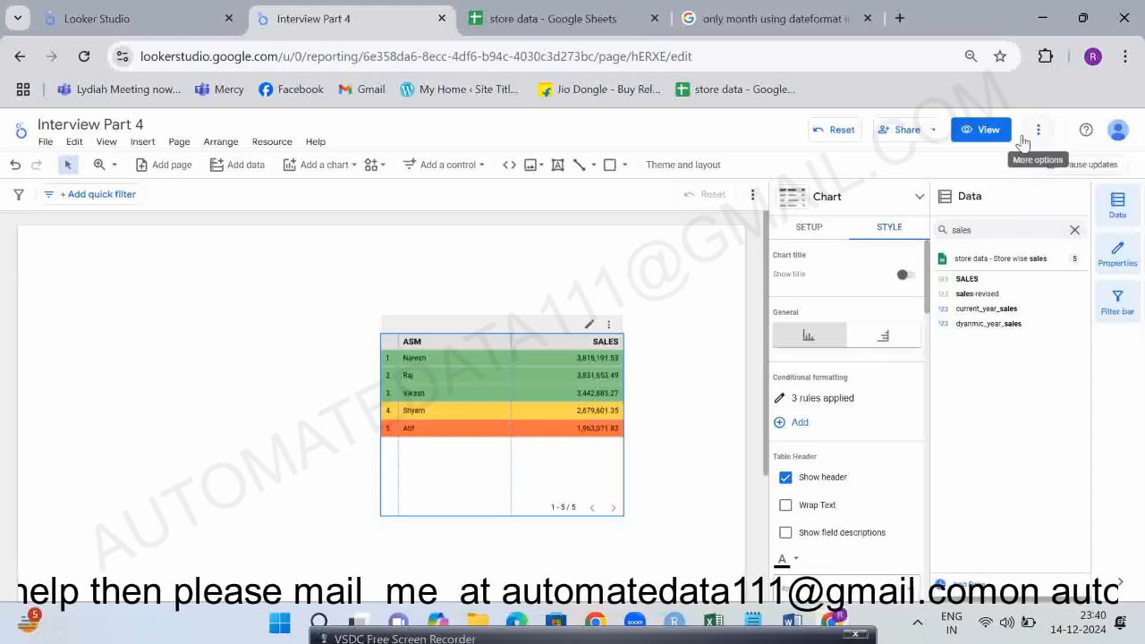
pyautogui.click(208, 149)
pyautogui.click(172, 154)
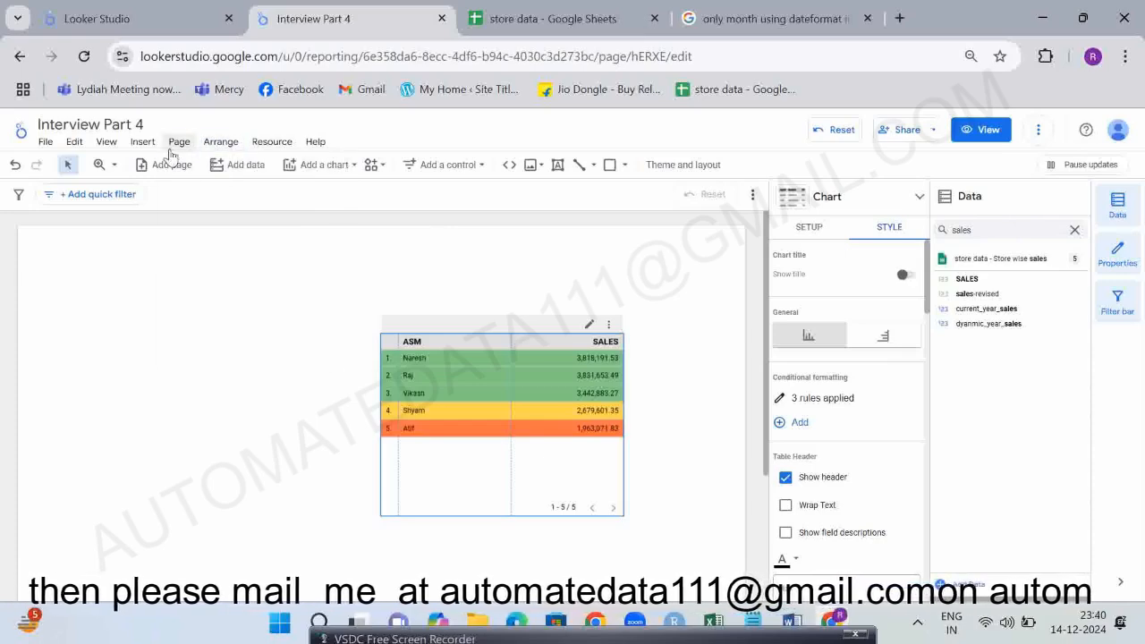
# Look through the report's insert and view options for the Refresh data command.
pyautogui.click(172, 147)
pyautogui.click(134, 152)
pyautogui.click(142, 143)
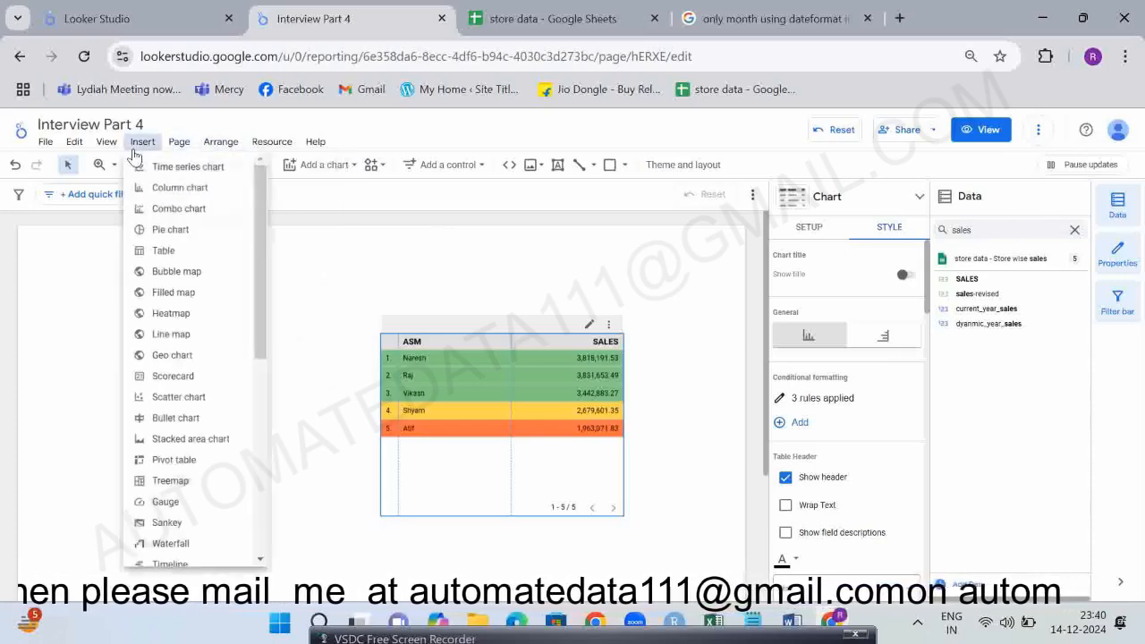
pyautogui.click(100, 148)
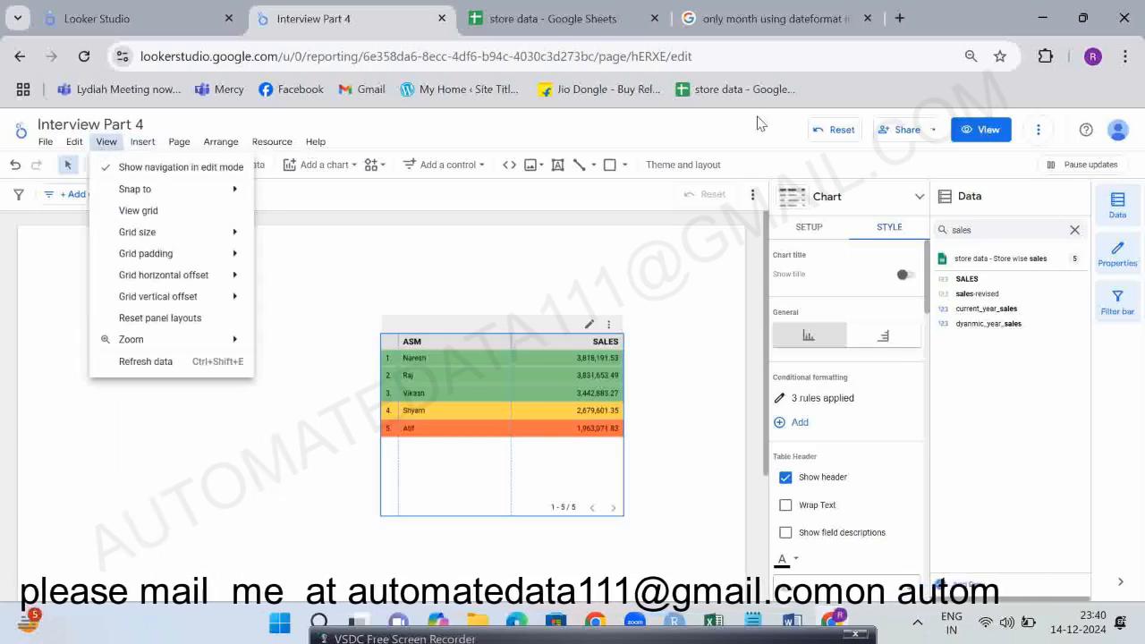
pyautogui.click(942, 265)
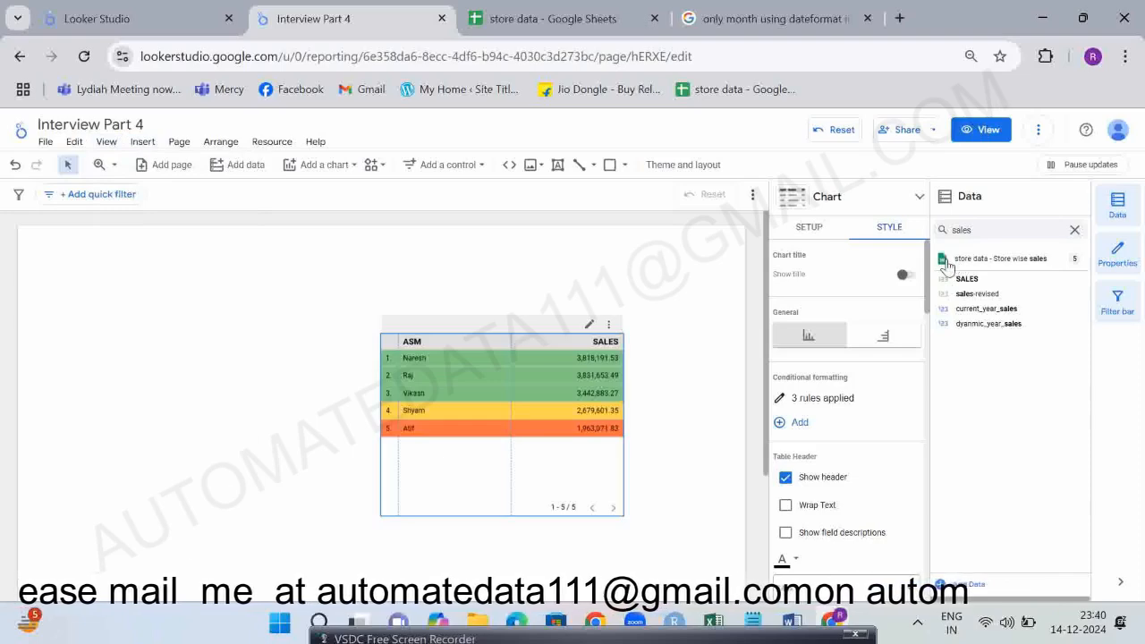
# Clear the field search and examine the data freshness intervals available for the Store wise sales data source.
pyautogui.click(1074, 230)
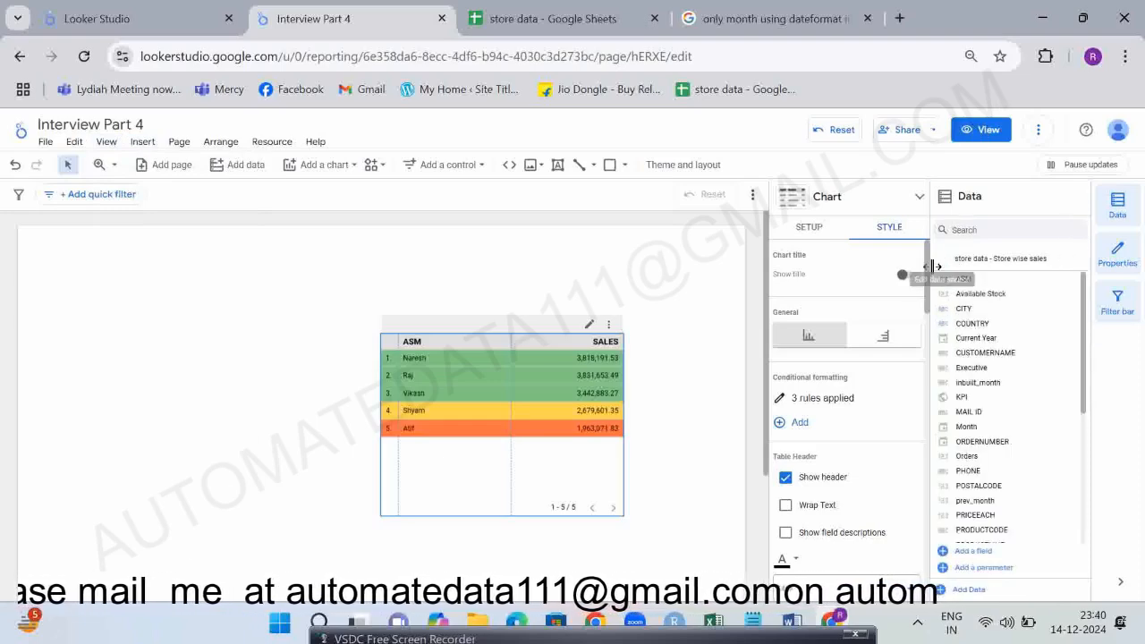
pyautogui.click(944, 265)
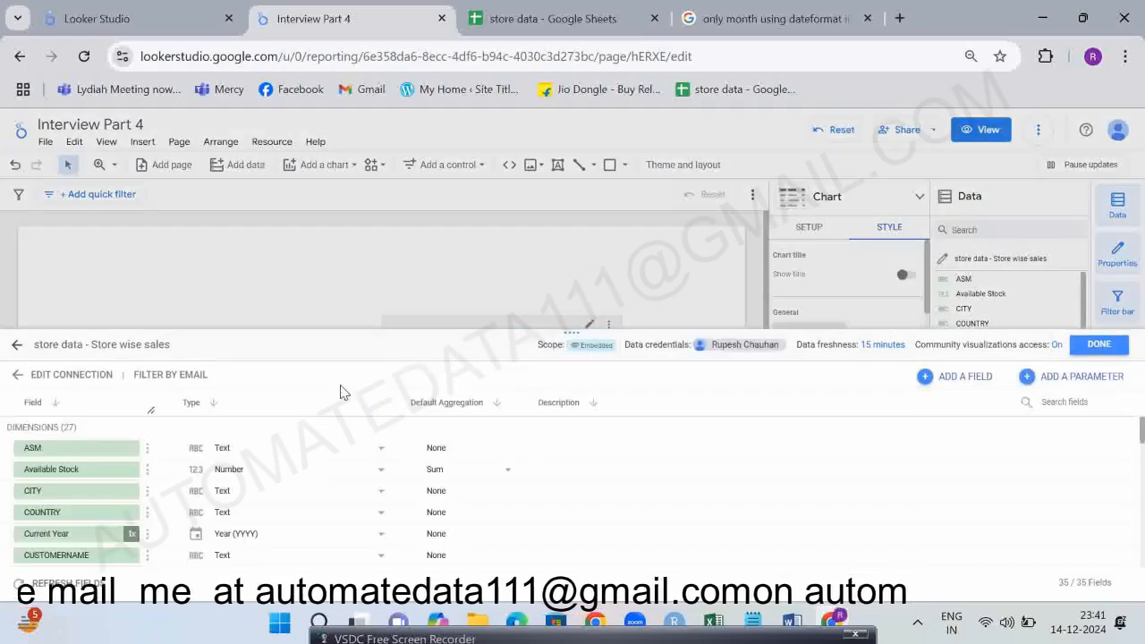
pyautogui.click(876, 345)
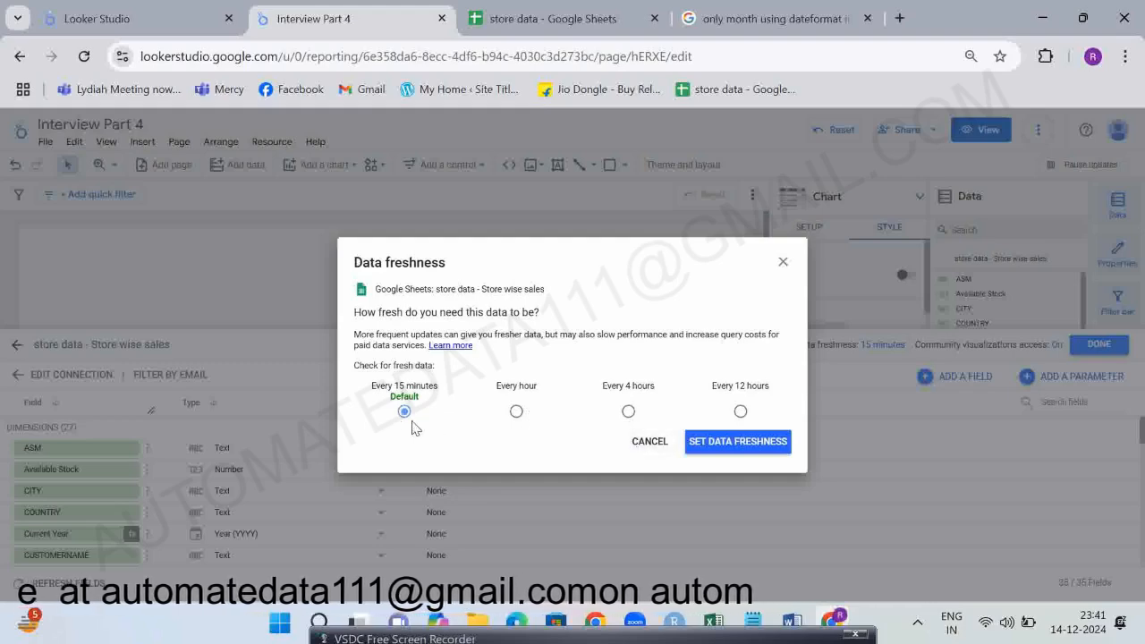
pyautogui.click(648, 443)
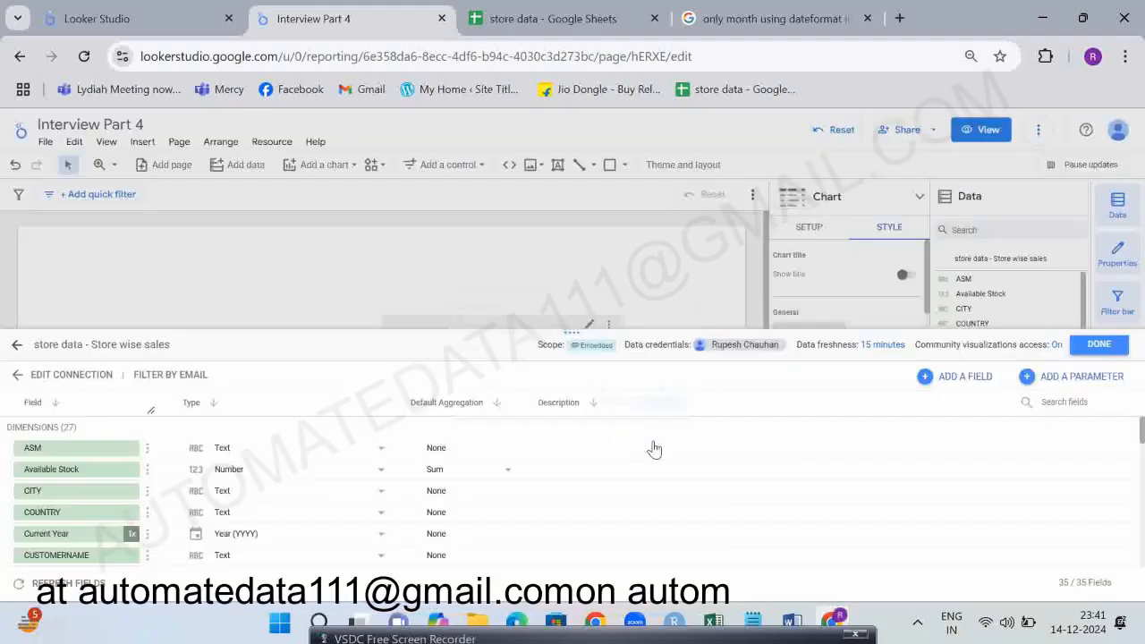
# Switch to the store data spreadsheet in Google Sheets and open a new Apps Script project from it.
pyautogui.click(483, 15)
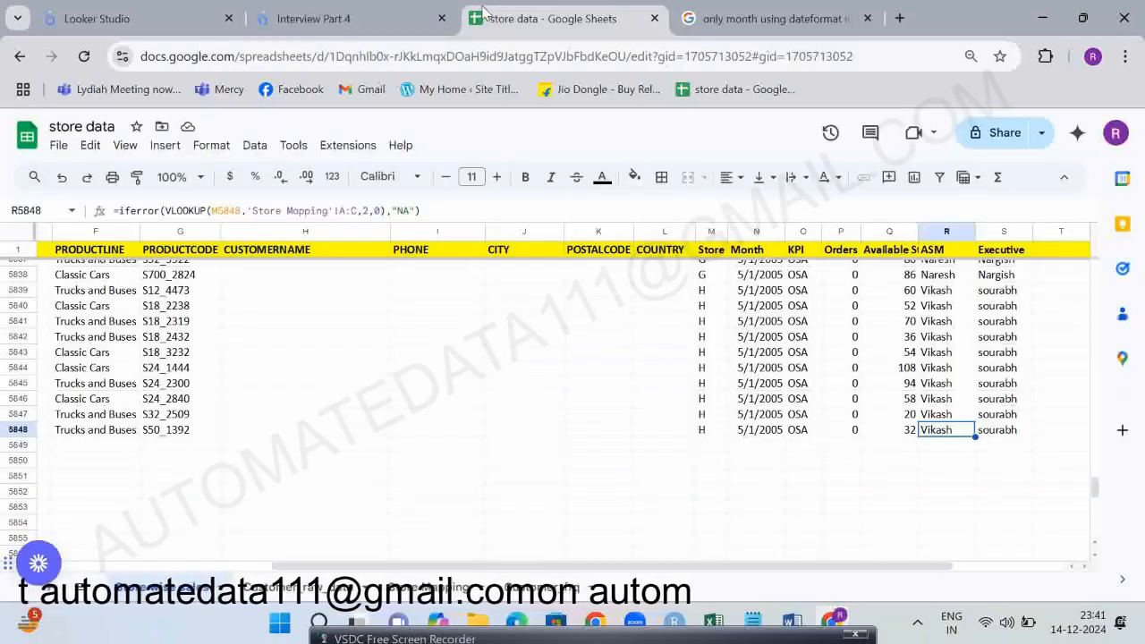
pyautogui.click(347, 148)
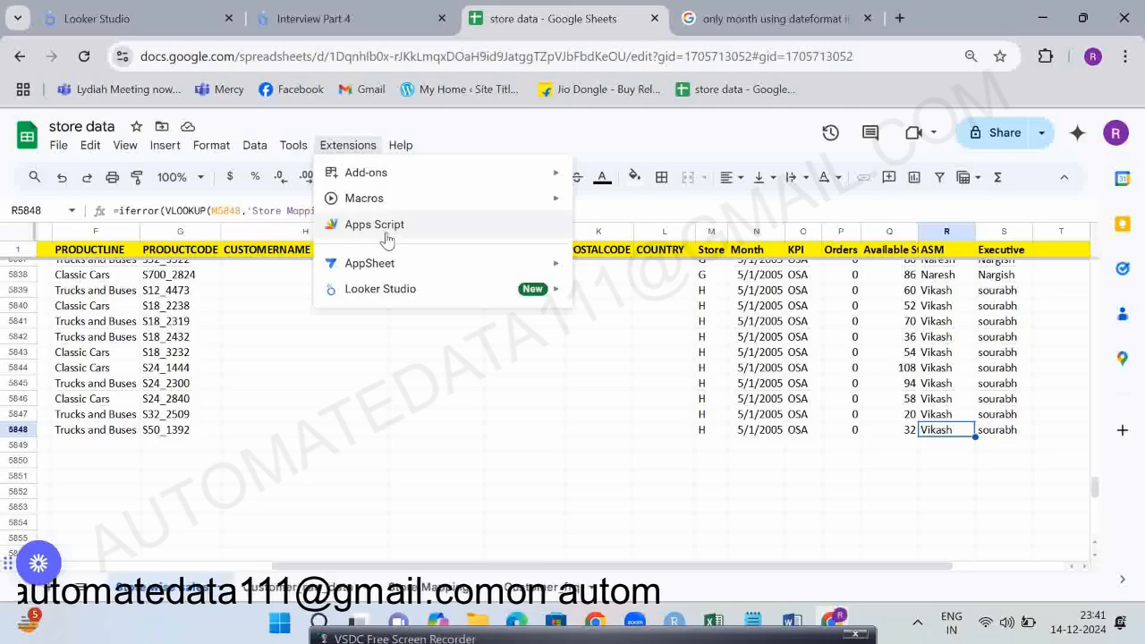
pyautogui.click(375, 224)
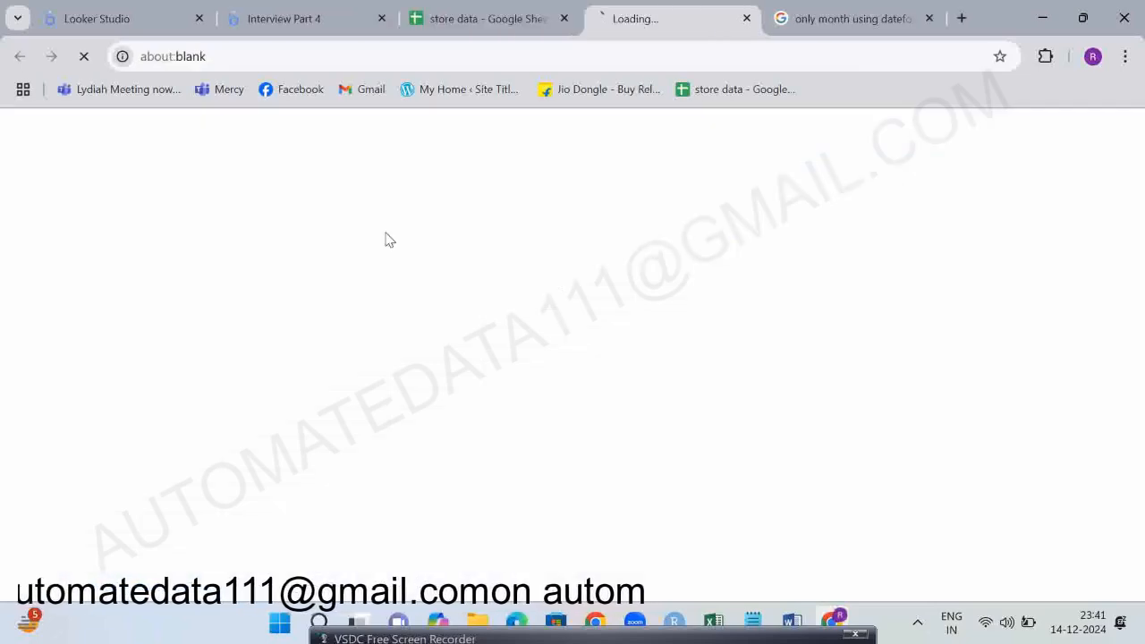
# Copy the name of the Store wise sales sheet from the spreadsheet and return to the script project.
pyautogui.click(435, 23)
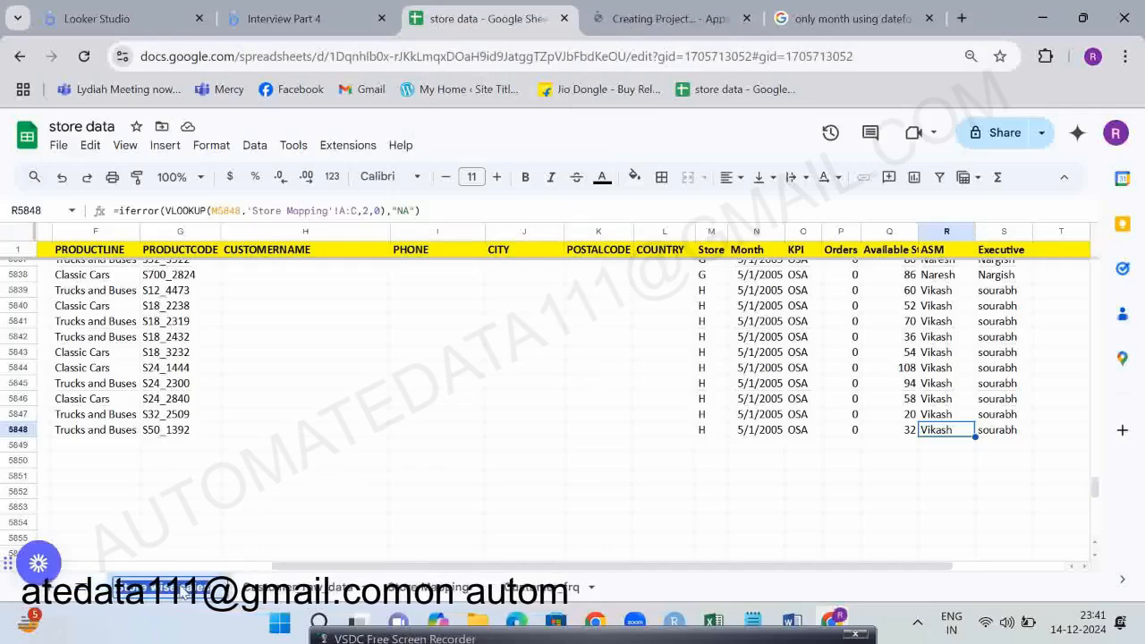
pyautogui.click(517, 485)
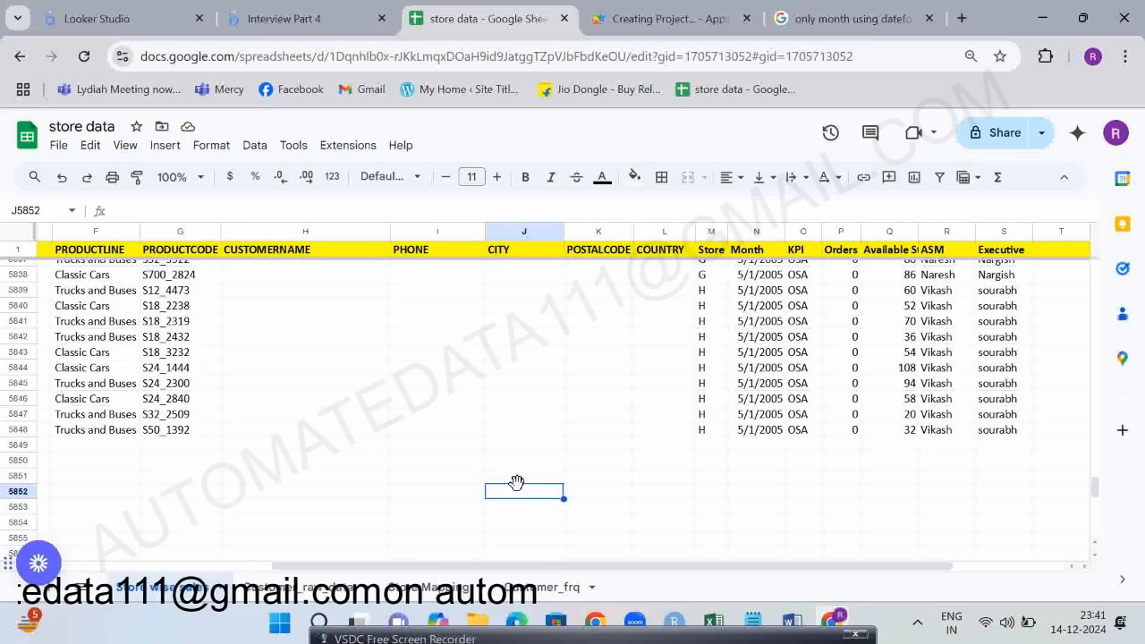
pyautogui.hotkey('ctrl', 'Tab')
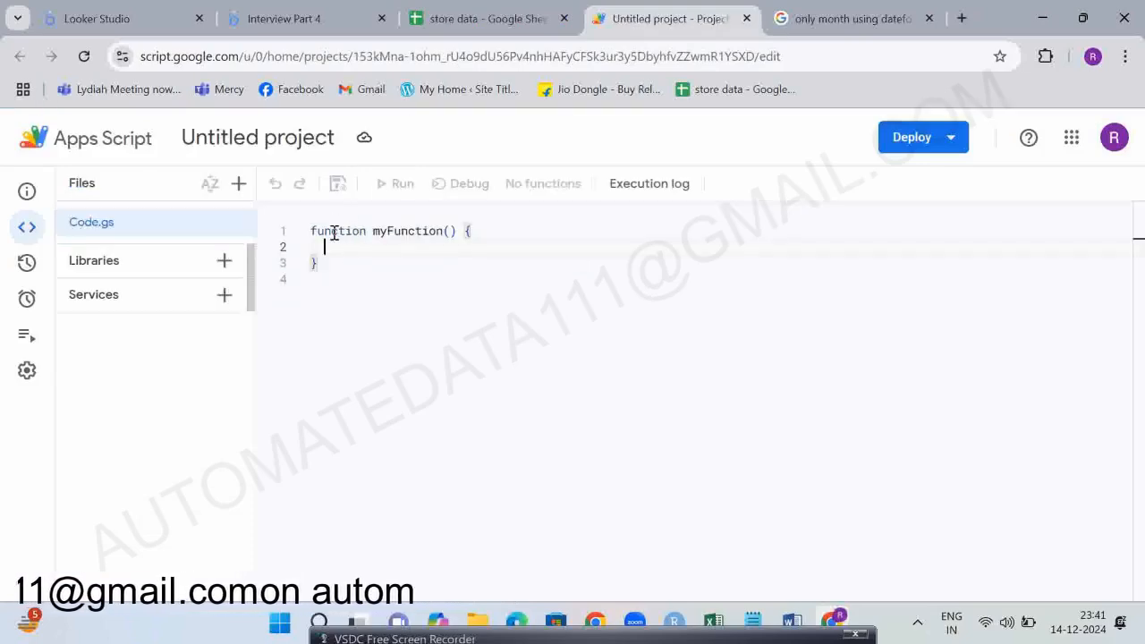
# Declare a sht_url variable with let, holding an empty string, on a new line above myFunction.
pyautogui.write('Sp')
pyautogui.press('BackSpace')
pyautogui.press('BackSpace')
pyautogui.hotkey('ctrl', 'Home')
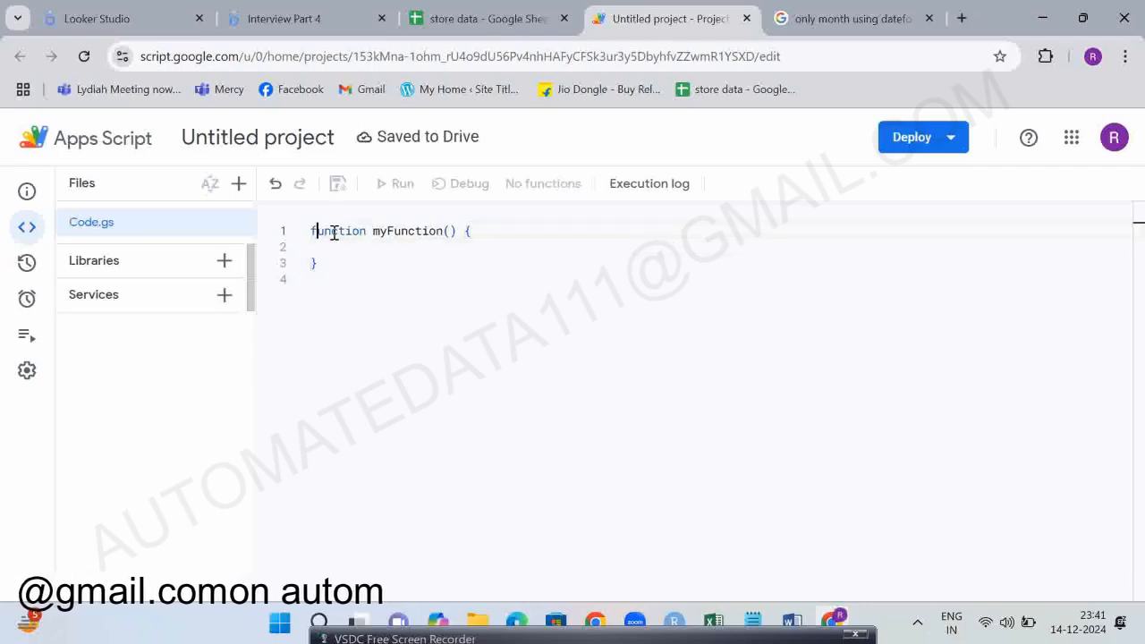
pyautogui.press('Return')
pyautogui.write('sht')
pyautogui.press('BackSpace')
pyautogui.press('BackSpace')
pyautogui.press('BackSpace')
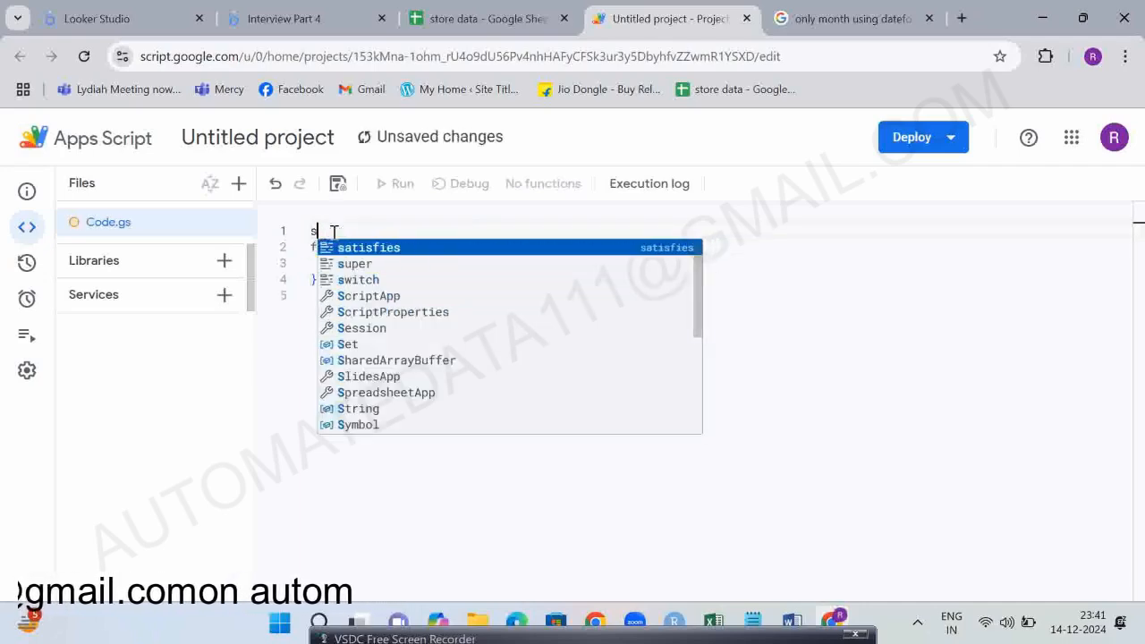
pyautogui.write('var ')
pyautogui.write("let sht_url = '")
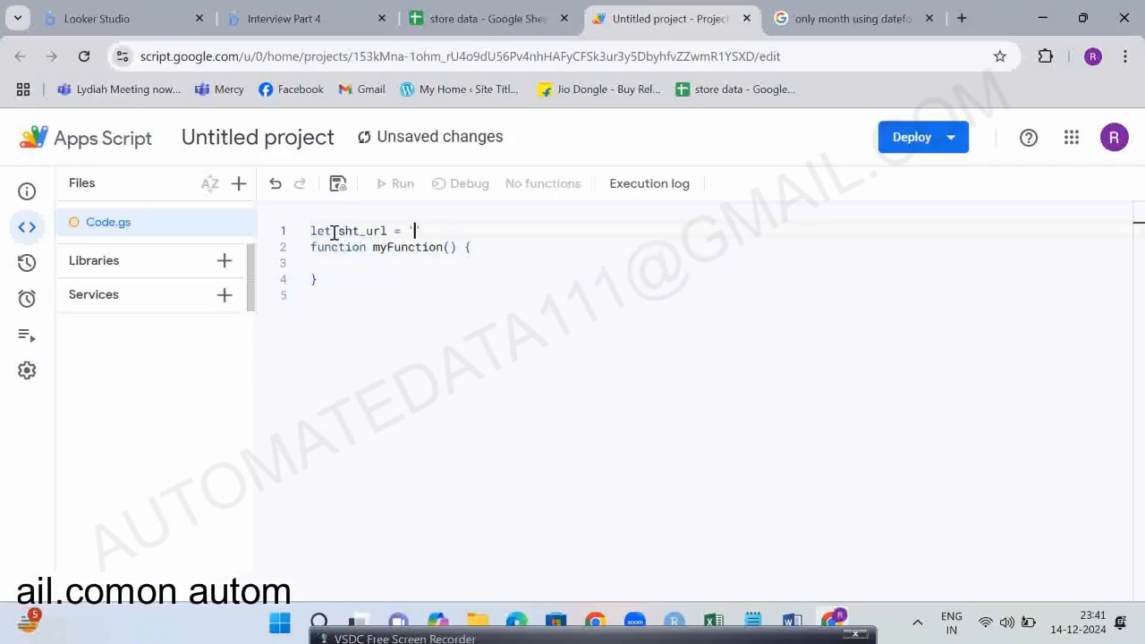
pyautogui.write('"\'')
pyautogui.hotkey('shift', 'Left')
pyautogui.hotkey('shift', 'Left')
pyautogui.hotkey('shift', 'Left')
pyautogui.write('"')
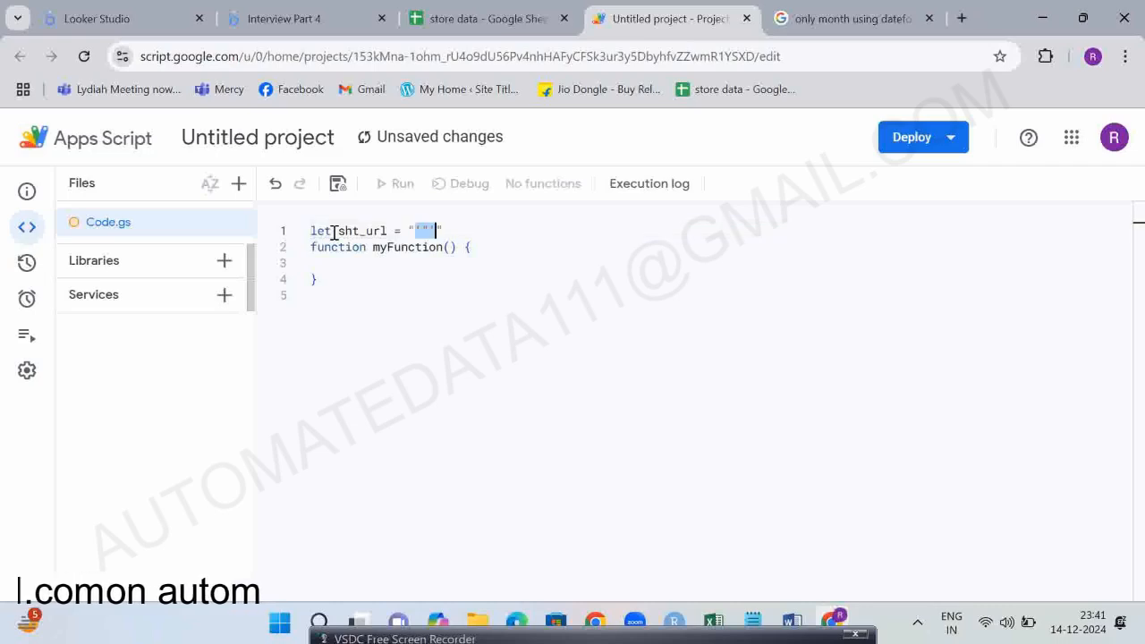
pyautogui.press('BackSpace')
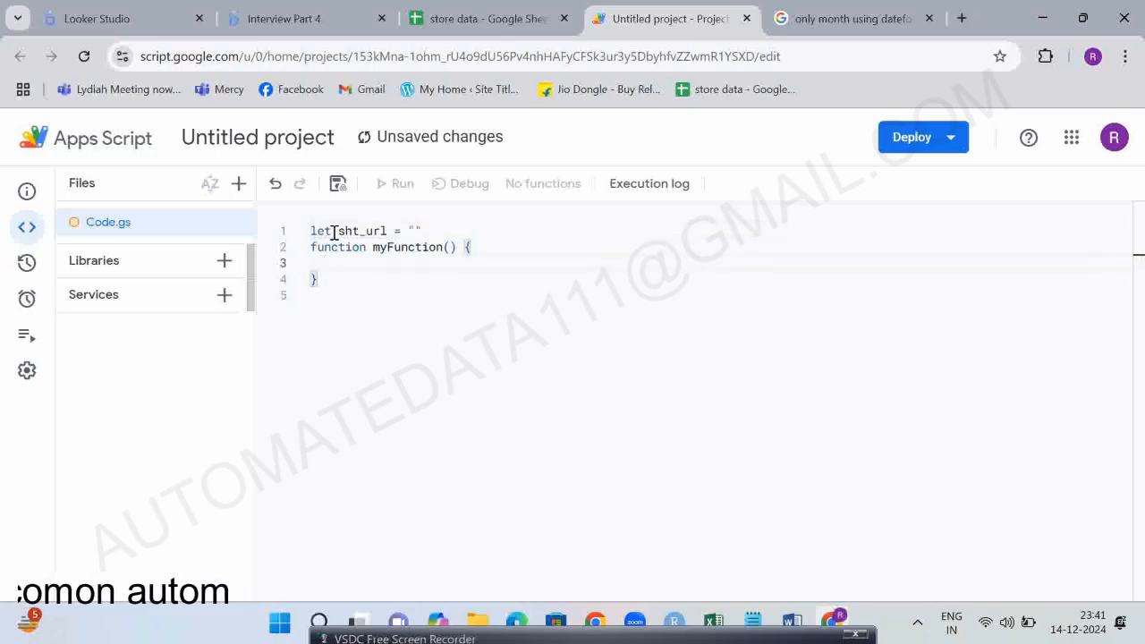
# Begin declaring a sht_name variable with let inside myFunction.
pyautogui.write('var s')
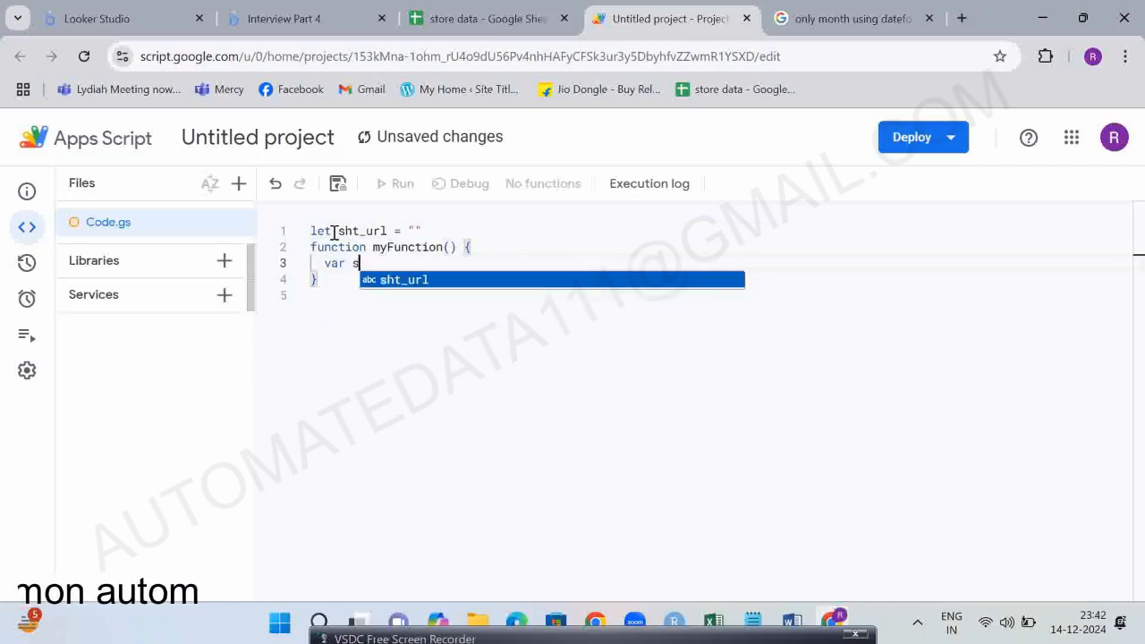
pyautogui.write('ht_name =')
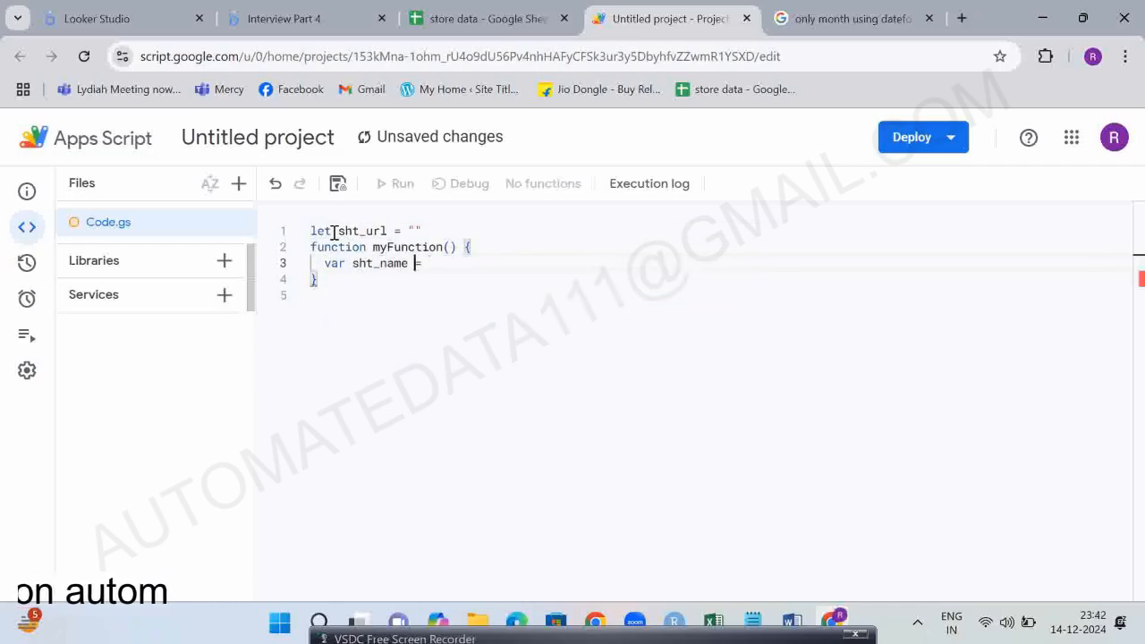
pyautogui.hotkey('ctrl', 'shift', 'Right')
pyautogui.write('let')
pyautogui.press('End')
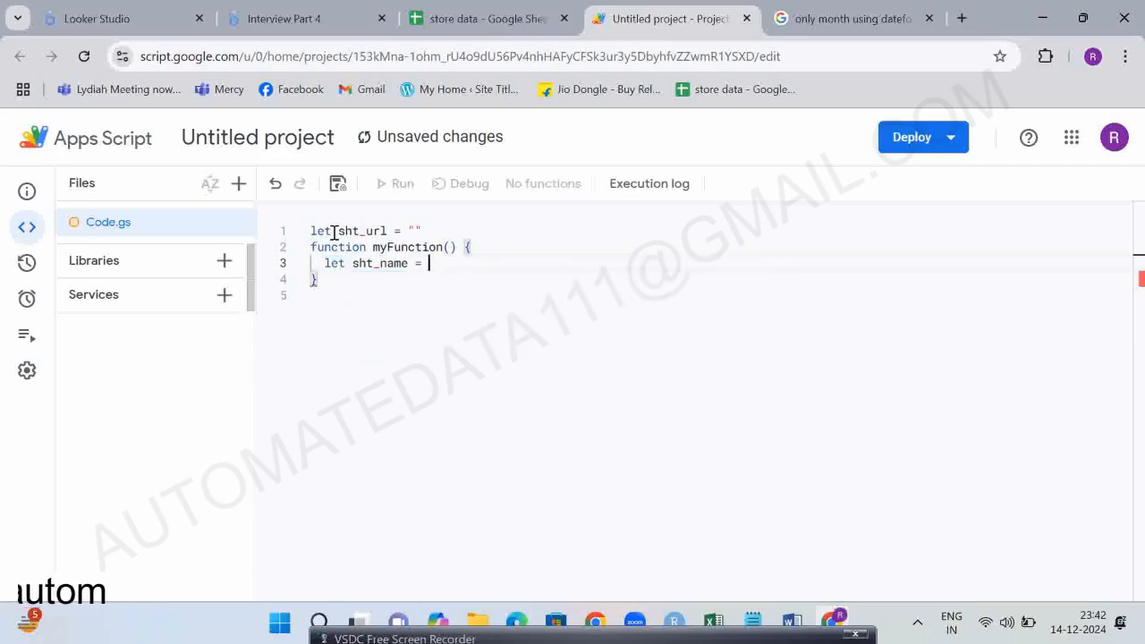
# Assign SpreadsheetApp.openByUrl(sht_url).getSheetByName("Store wise sales") to the sht_name variable.
pyautogui.write('SpreadsheetApp.open')
pyautogui.press('Down')
pyautogui.press('Down')
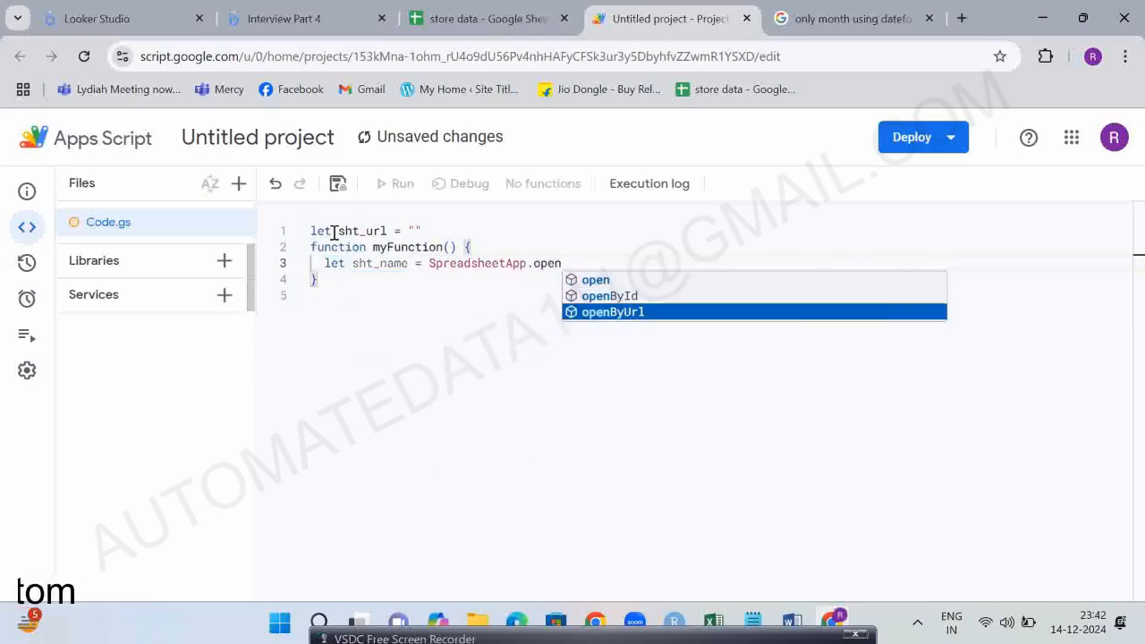
pyautogui.press('Return')
pyautogui.write('("')
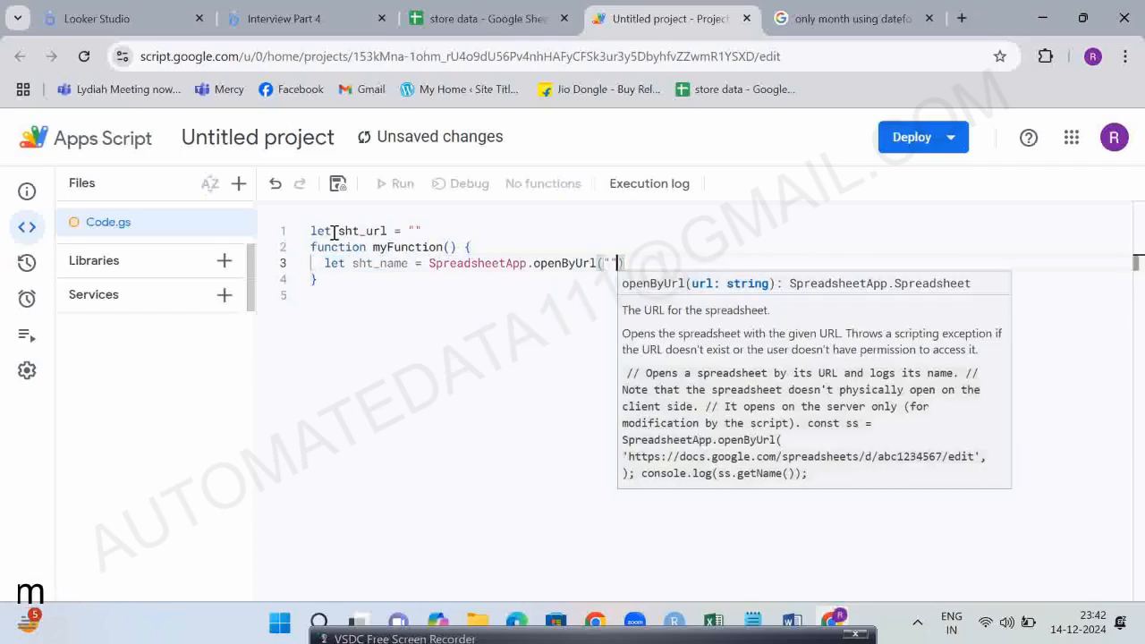
pyautogui.press('BackSpace')
pyautogui.write('sht_url).getShee')
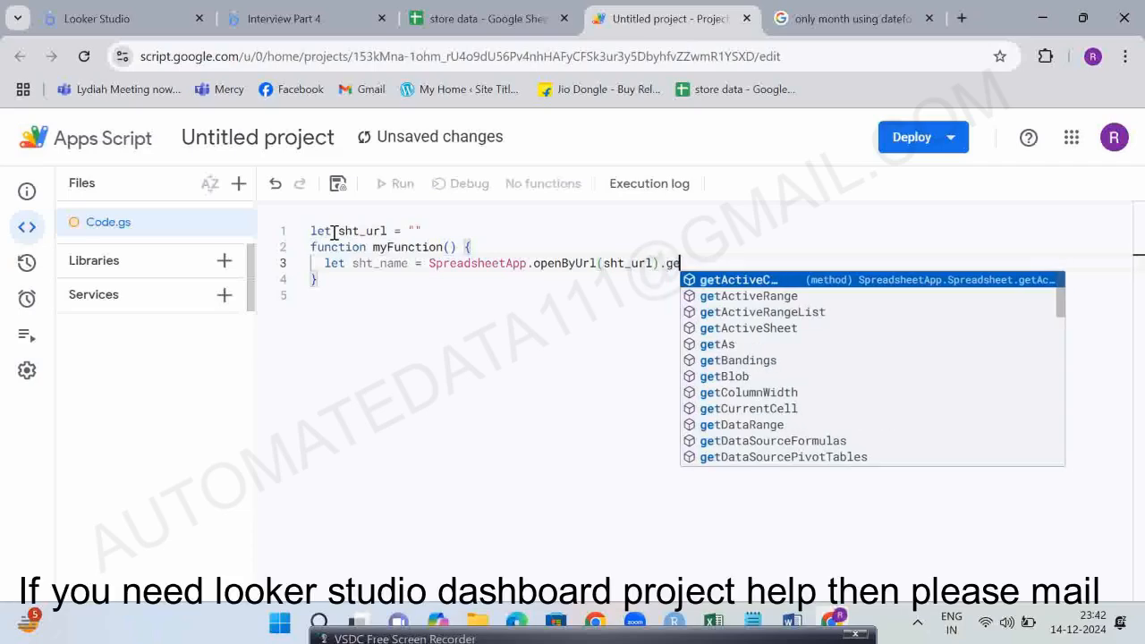
pyautogui.press('Return')
pyautogui.write('("Store wise sales")')
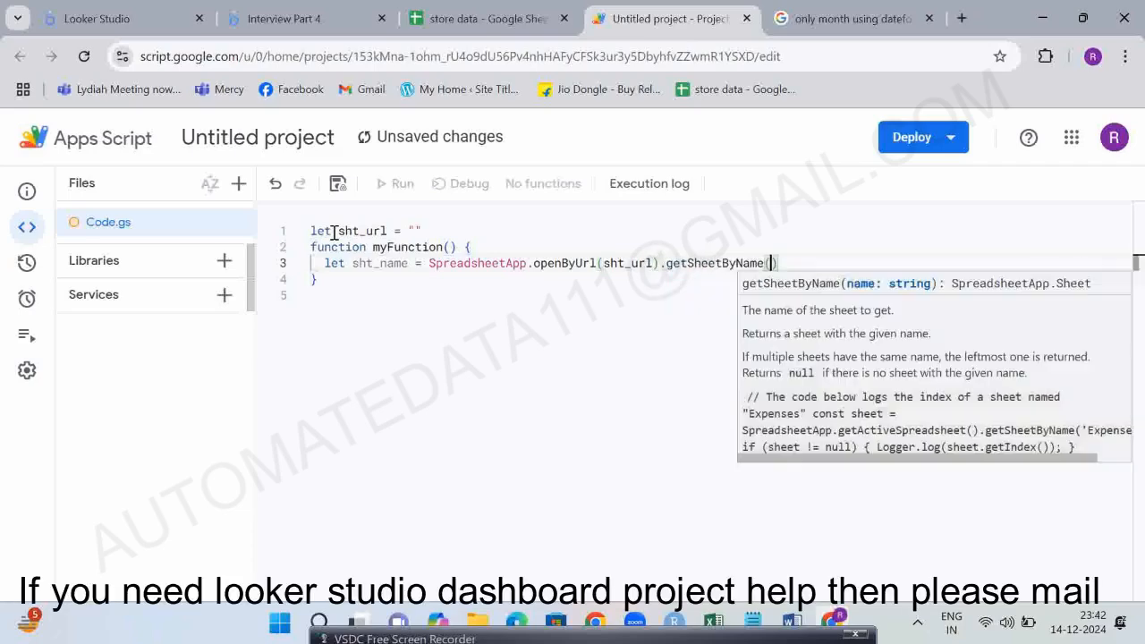
pyautogui.press('Return')
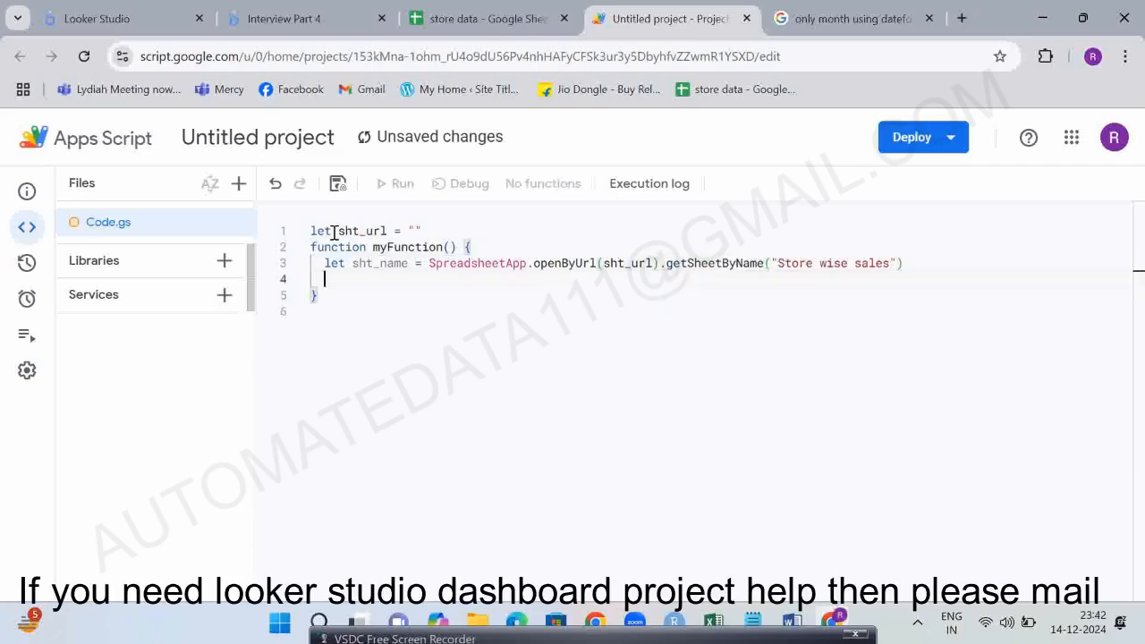
# Declare a variable lr in myFunction as sht_name.getLastRow()+1.
pyautogui.write('let lr = sht')
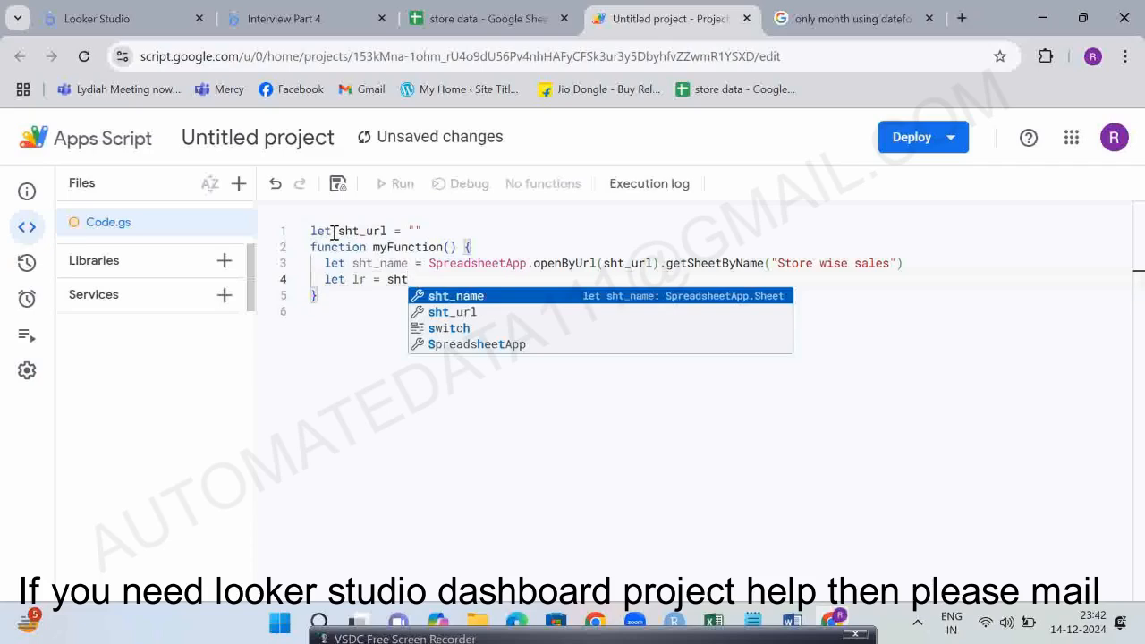
pyautogui.press('Return')
pyautogui.write('.getLas')
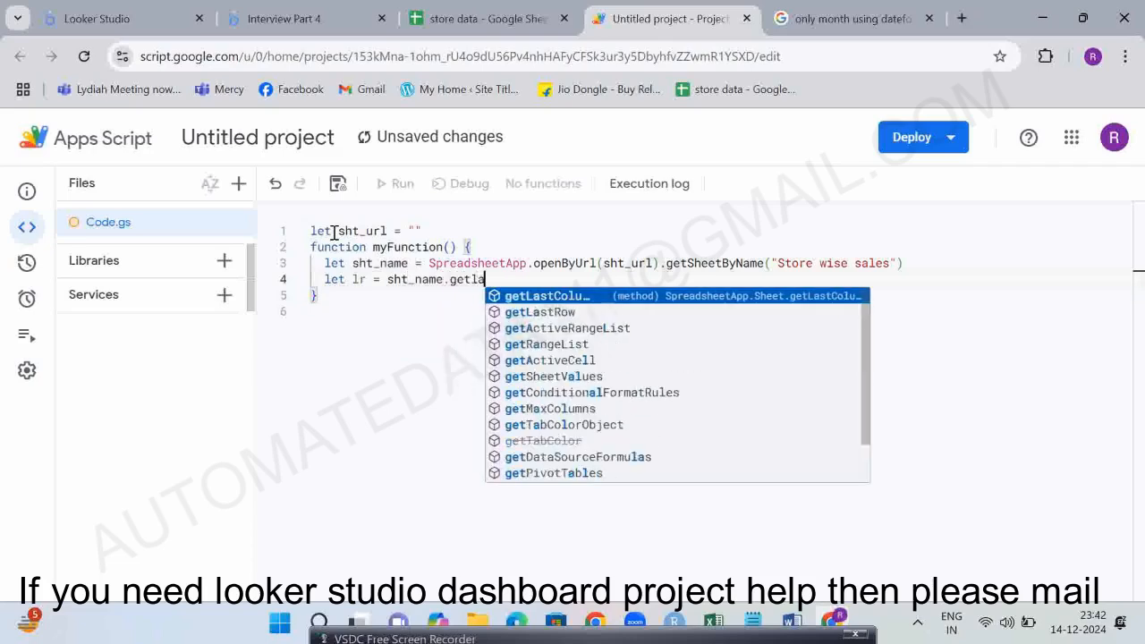
pyautogui.press('Down')
pyautogui.press('Return')
pyautogui.write('()+1')
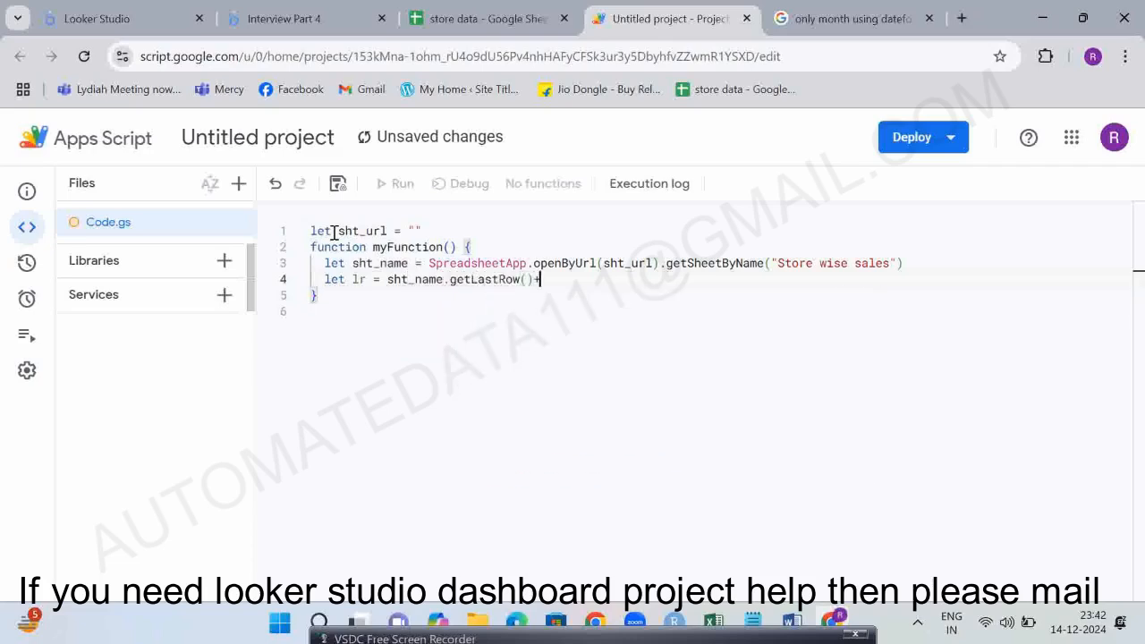
pyautogui.press('Return')
# Check the store data sheet for the ASM column's letter and its last filled row.
pyautogui.hotkey('ctrl', 'shift', 'Tab')
pyautogui.press('Right')
pyautogui.press('Right')
pyautogui.press('Right')
pyautogui.press('Right')
pyautogui.press('Right')
pyautogui.press('Right')
pyautogui.press('Right')
pyautogui.press('Right')
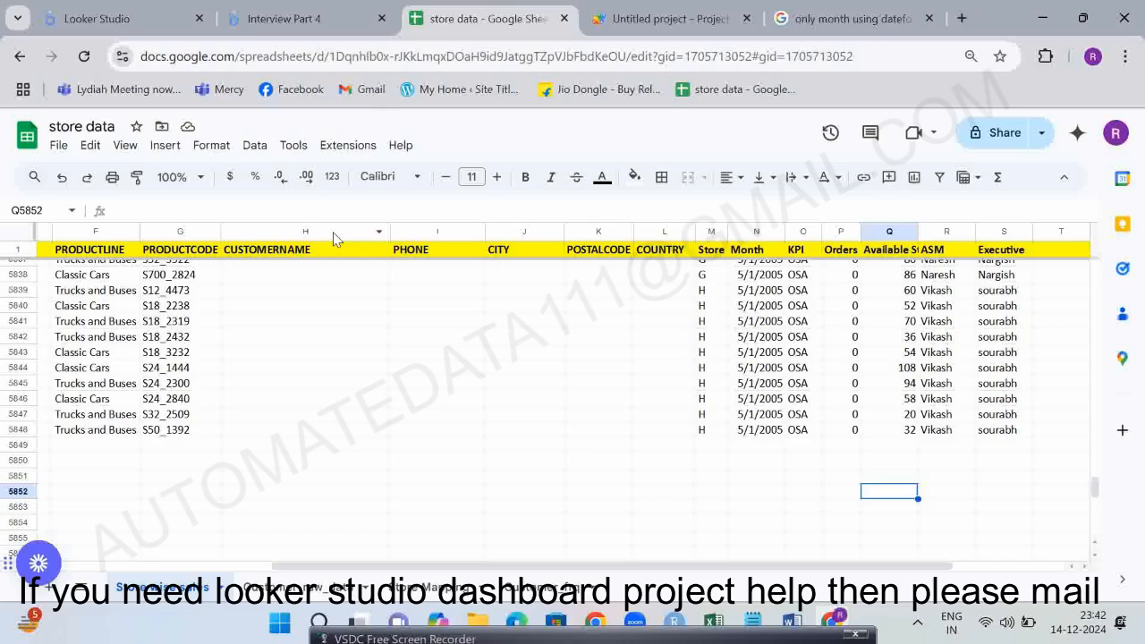
pyautogui.hotkey('ctrl', 'Up')
pyautogui.press('Down')
pyautogui.press('Down')
pyautogui.press('Up')
pyautogui.press('Up')
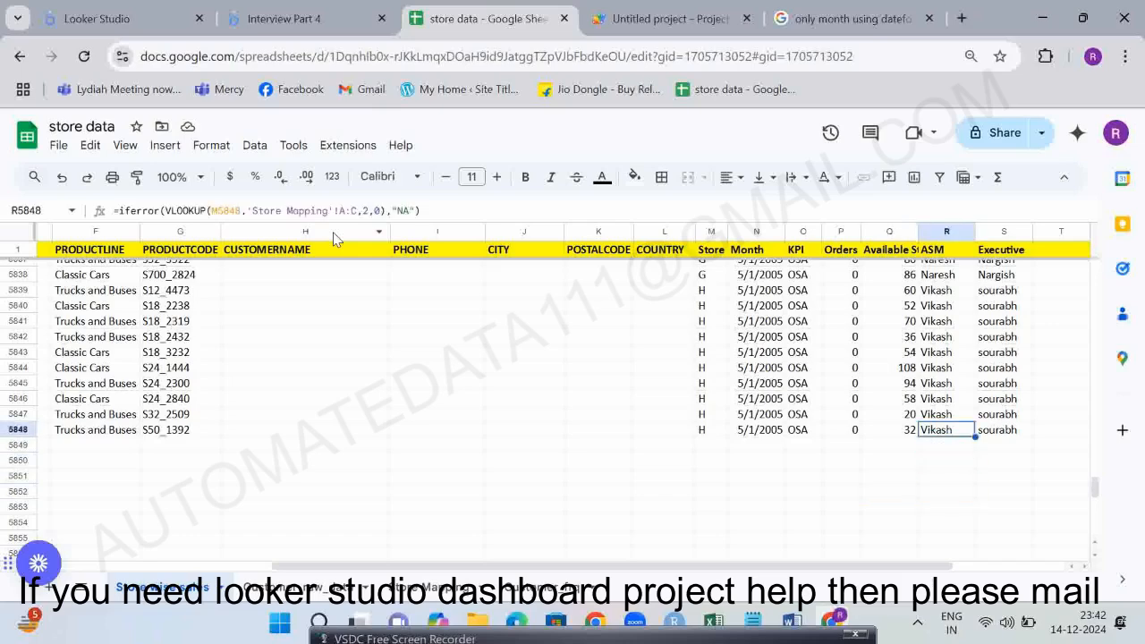
# Add the line sht_name.getRange("R"+lr).setValue(lr) to myFunction in the Apps Script project.
pyautogui.hotkey('ctrl', 'Tab')
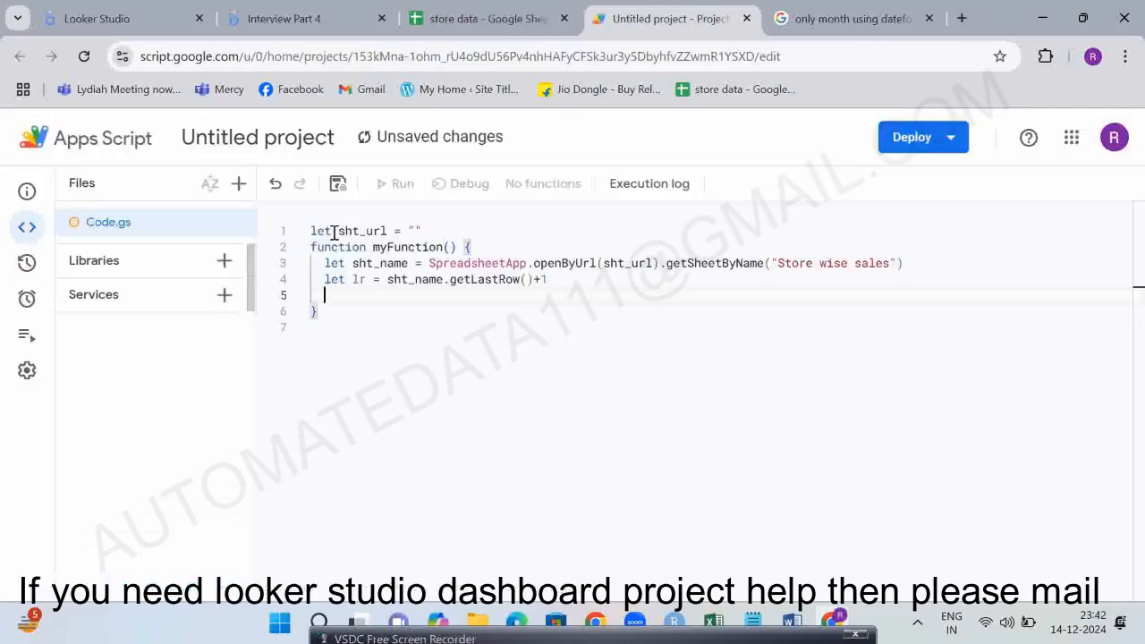
pyautogui.write('sht_name.range')
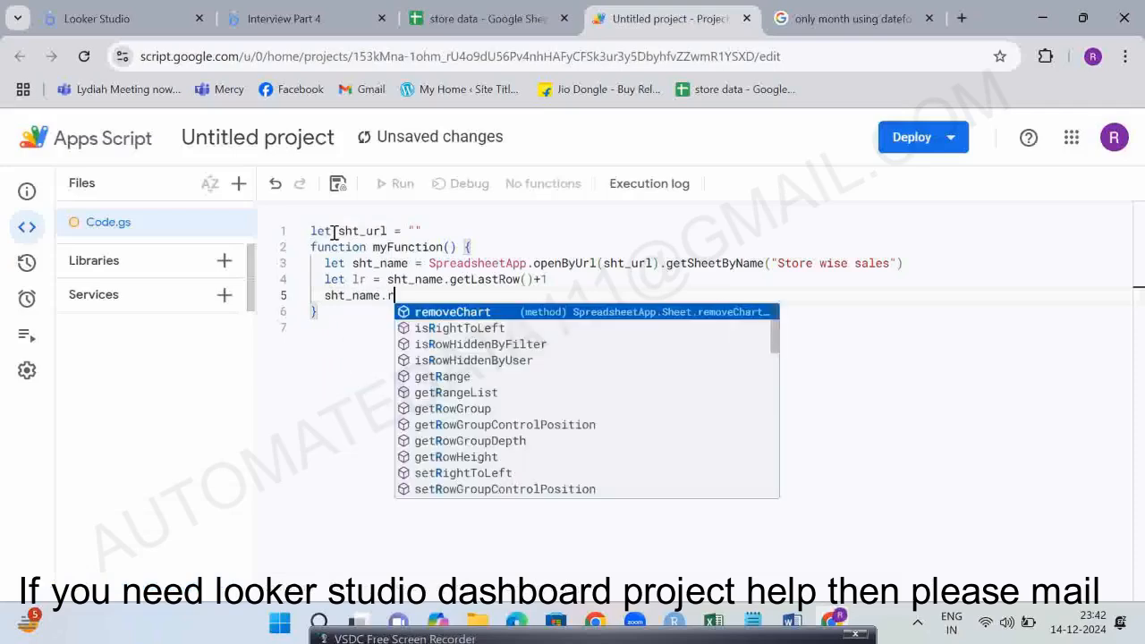
pyautogui.press('Return')
pyautogui.write('9"')
pyautogui.press('BackSpace')
pyautogui.press('BackSpace')
pyautogui.write('("R"+')
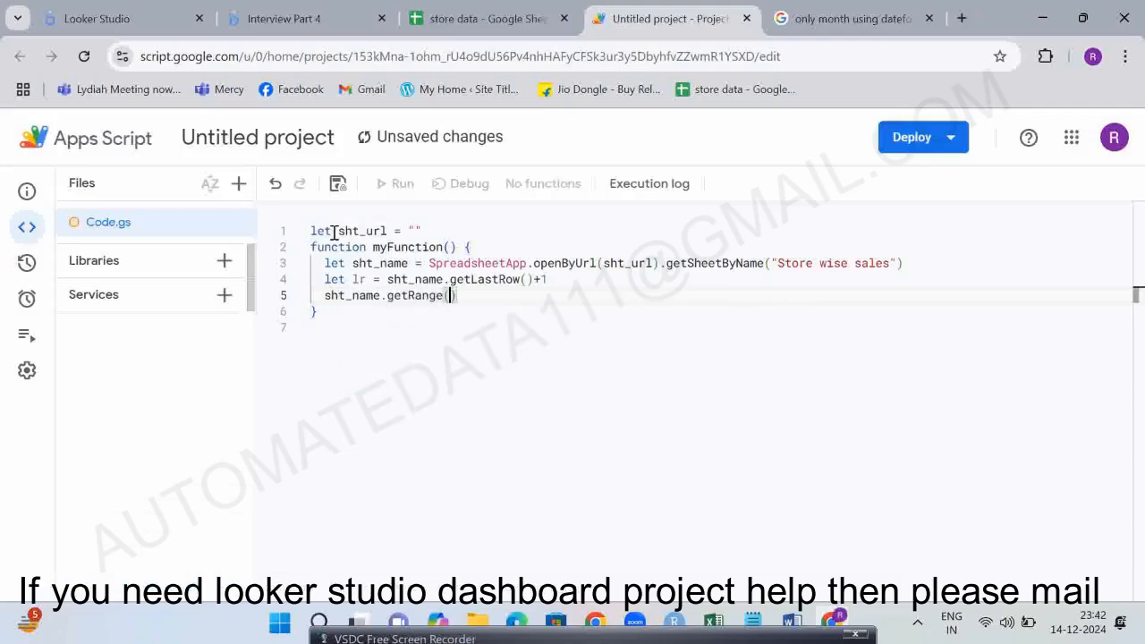
pyautogui.write('lr).set')
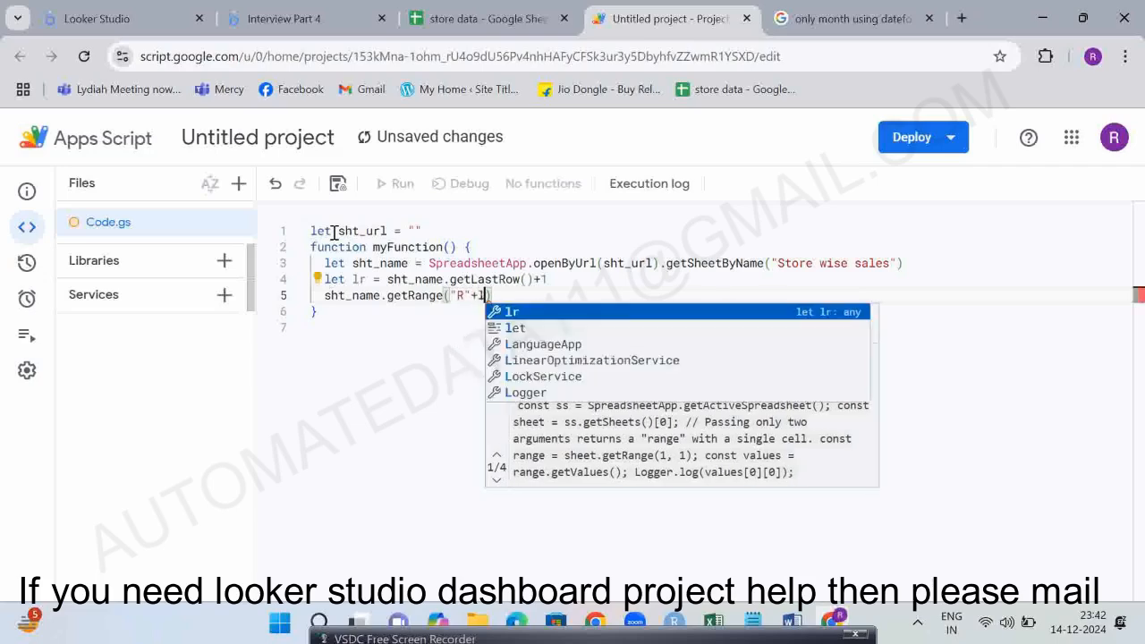
pyautogui.write('val')
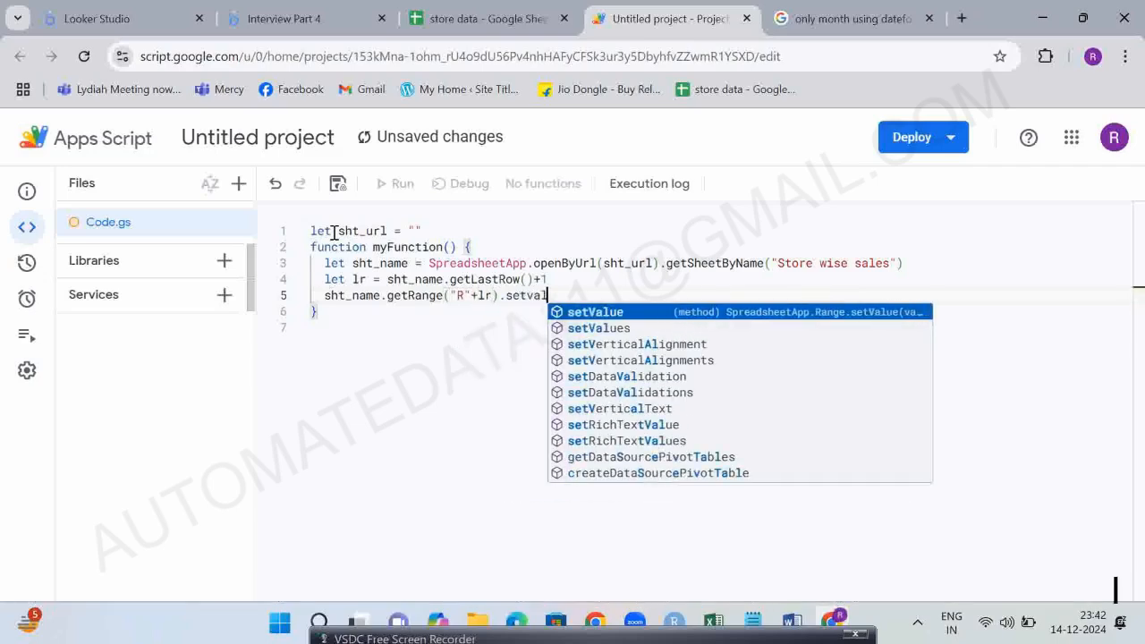
pyautogui.press('Return')
pyautogui.write('(')
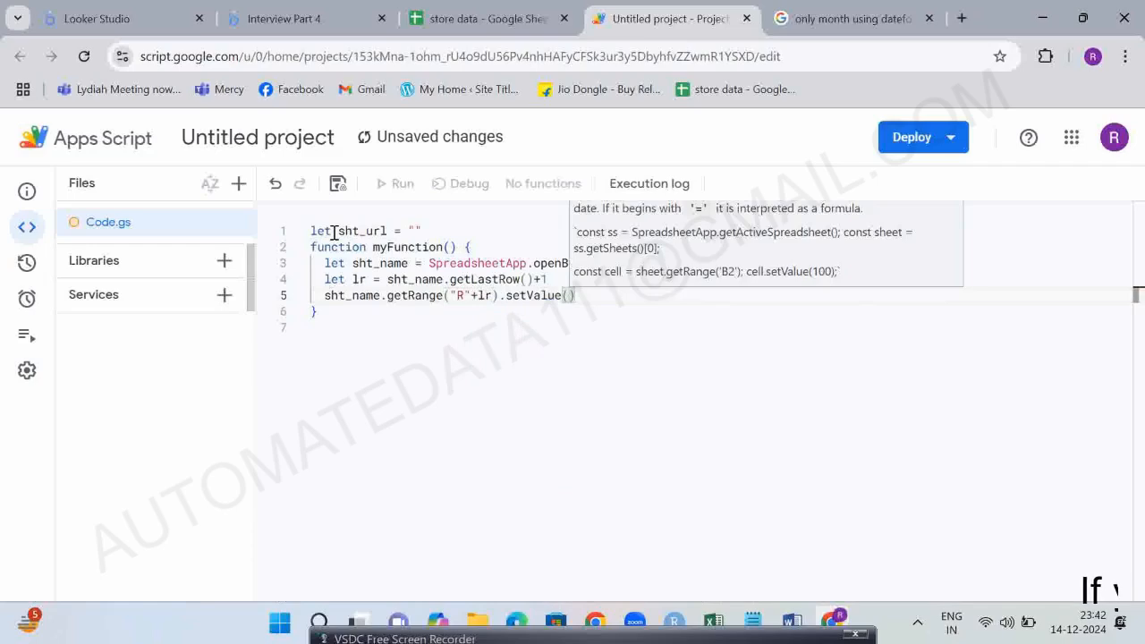
pyautogui.write('lr')
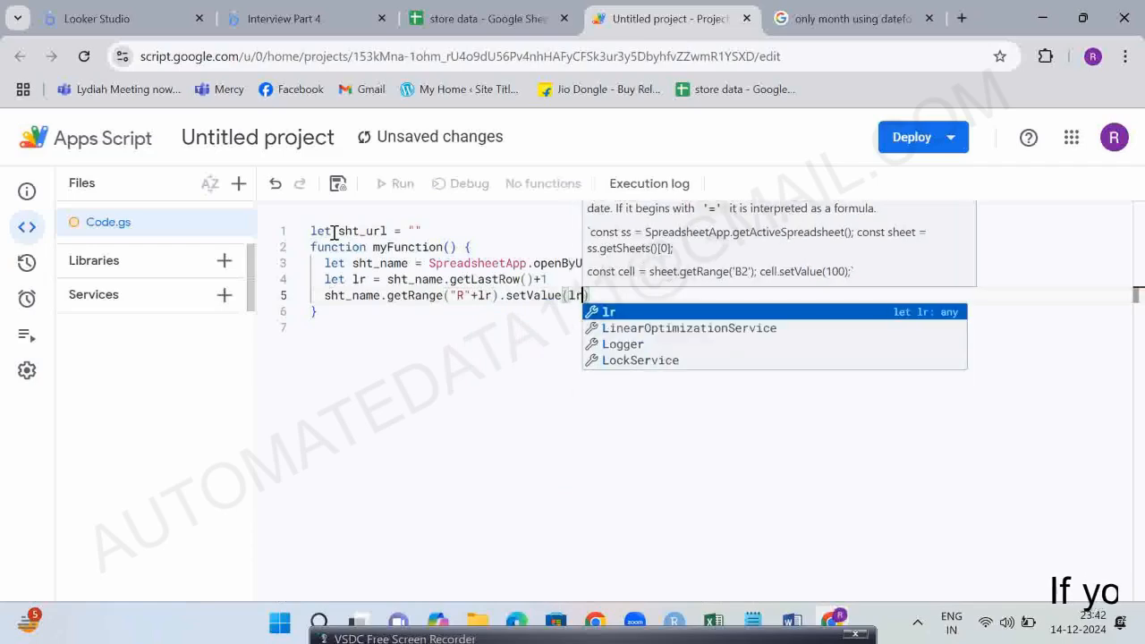
pyautogui.write(')')
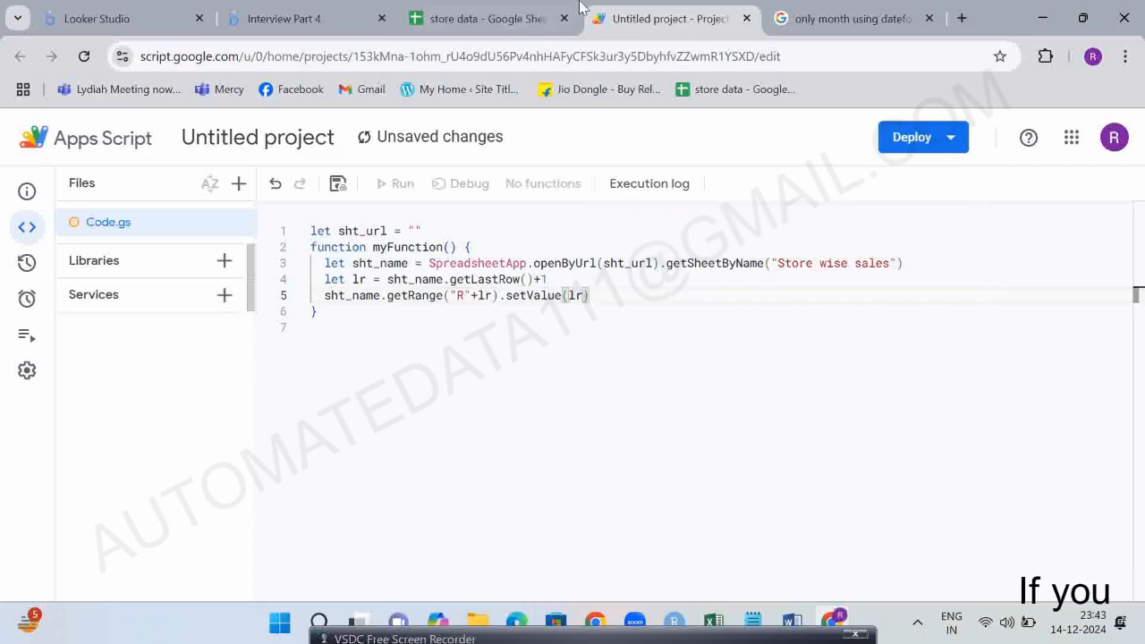
# Copy the store data spreadsheet's URL into the empty sht_url string and save the script.
pyautogui.click(483, 18)
pyautogui.hotkey('ctrl', 'Tab')
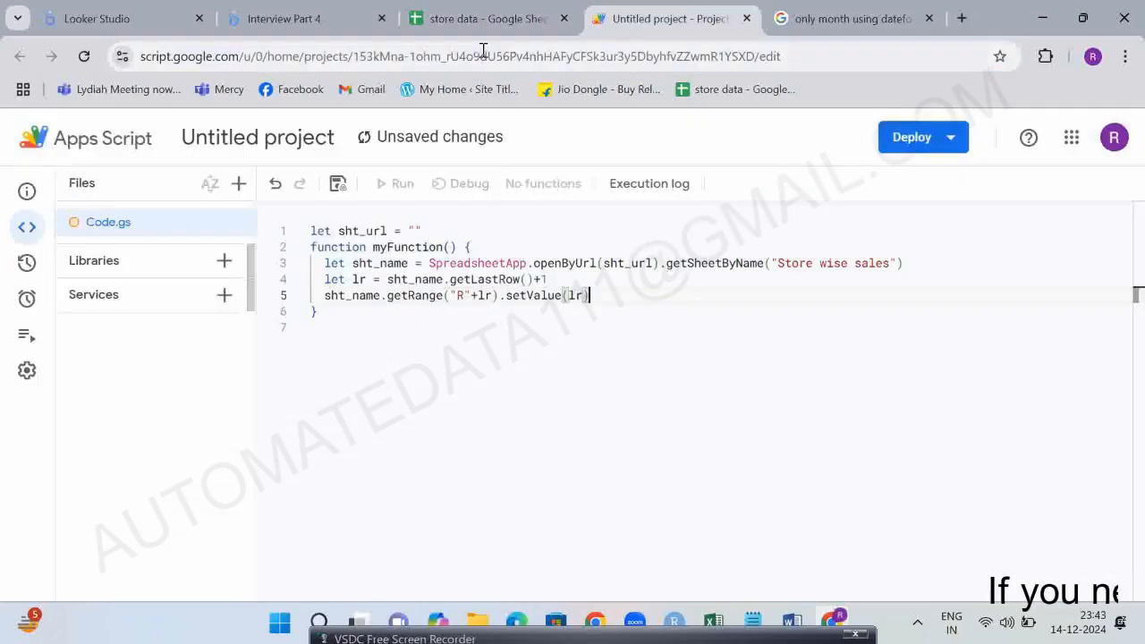
pyautogui.click(414, 231)
pyautogui.hotkey('ctrl', 'v')
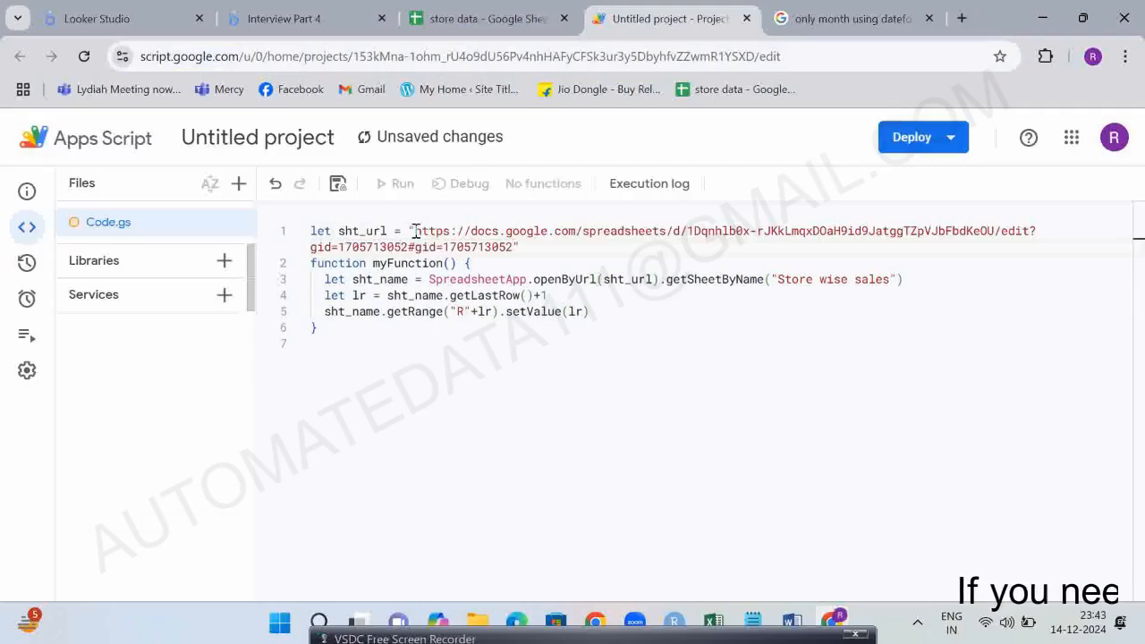
pyautogui.hotkey('ctrl', 's')
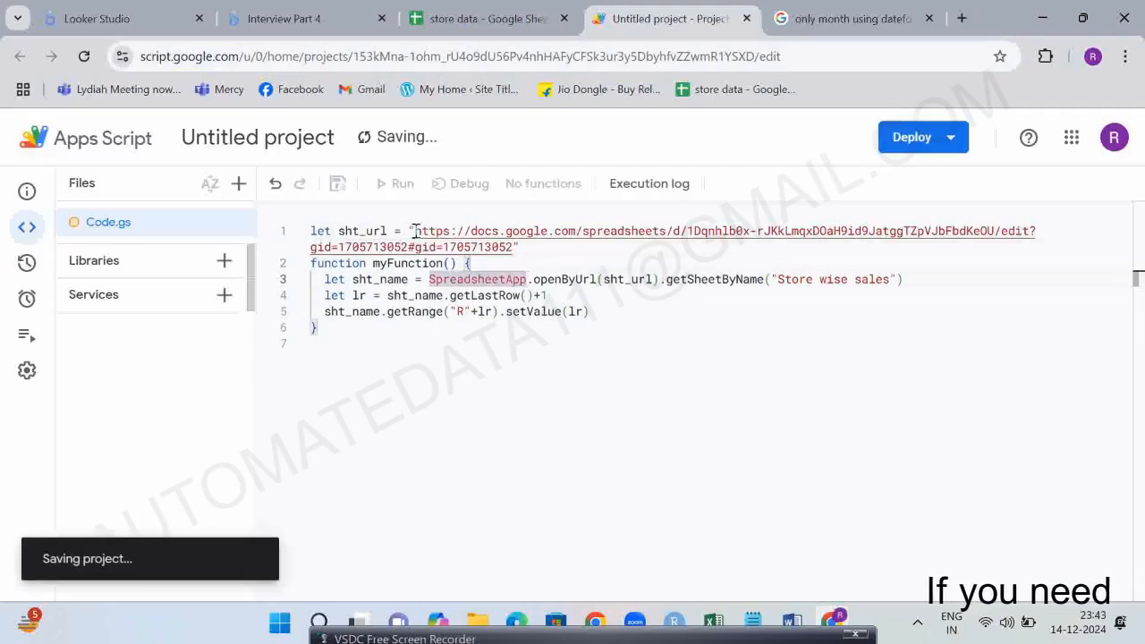
pyautogui.click(355, 295)
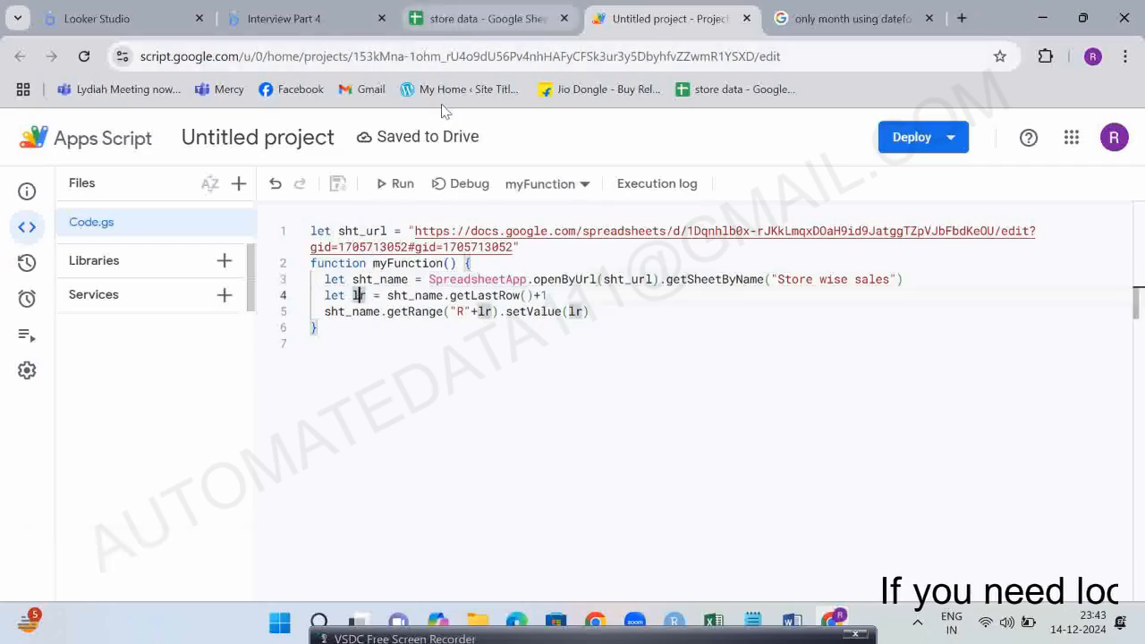
# Run myFunction and authorize the unverified project to access the Google account's spreadsheets.
pyautogui.click(396, 183)
pyautogui.click(449, 21)
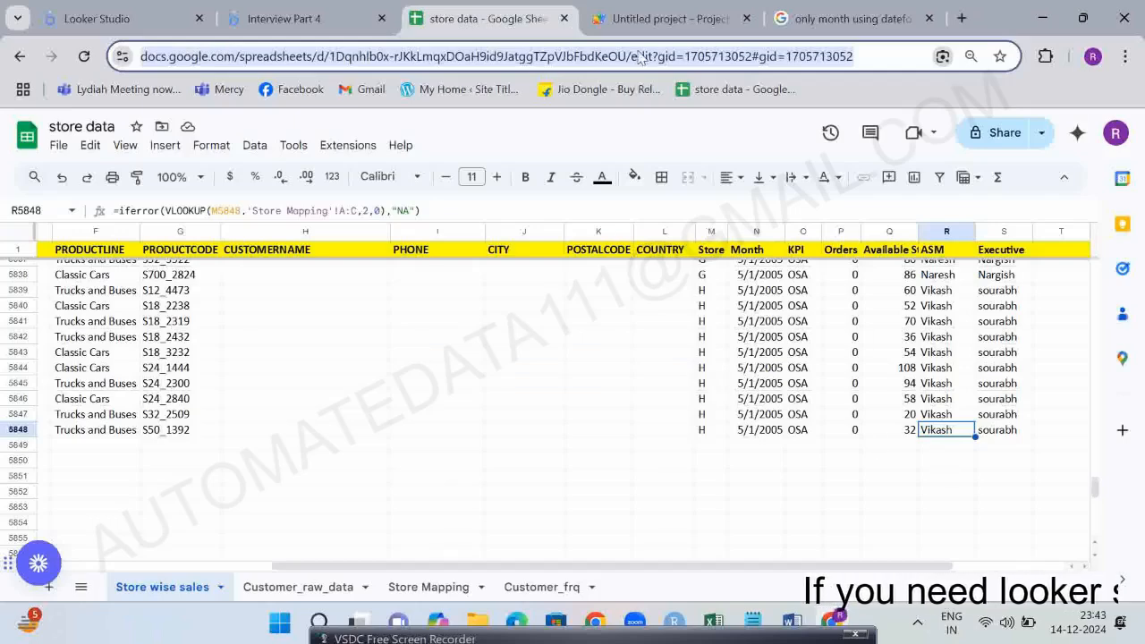
pyautogui.click(662, 19)
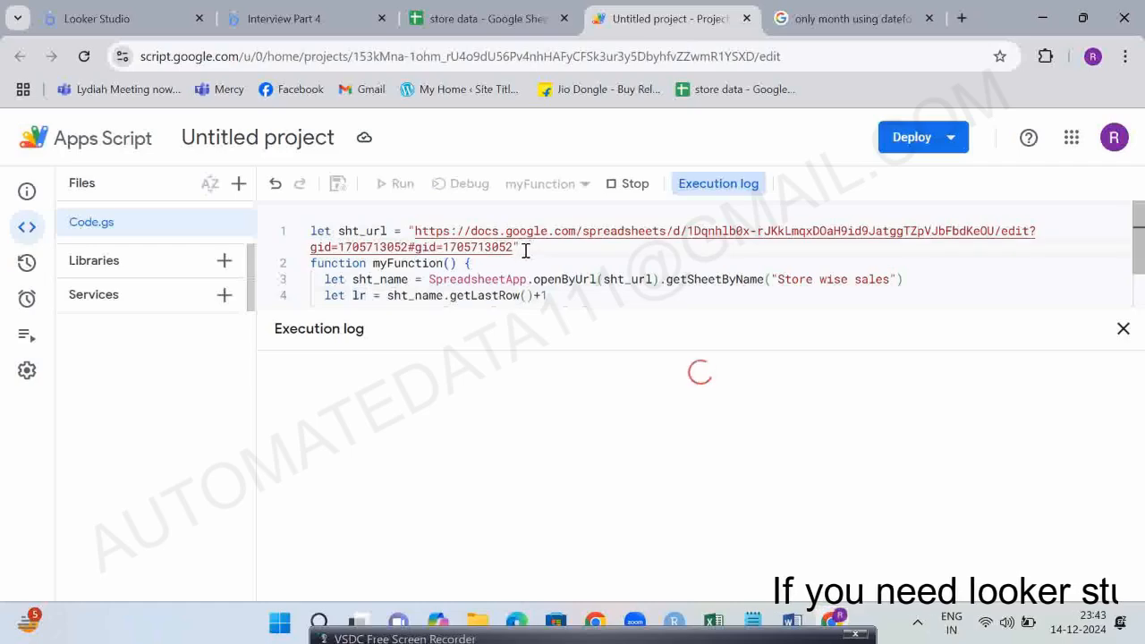
pyautogui.scroll(-1, 526, 252)
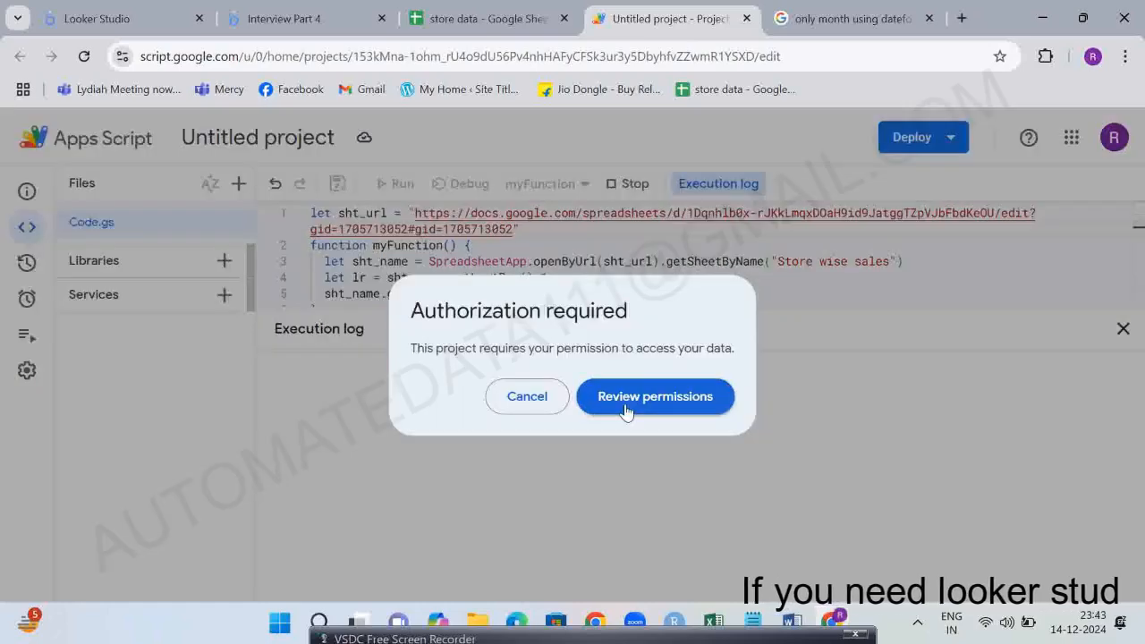
pyautogui.click(626, 406)
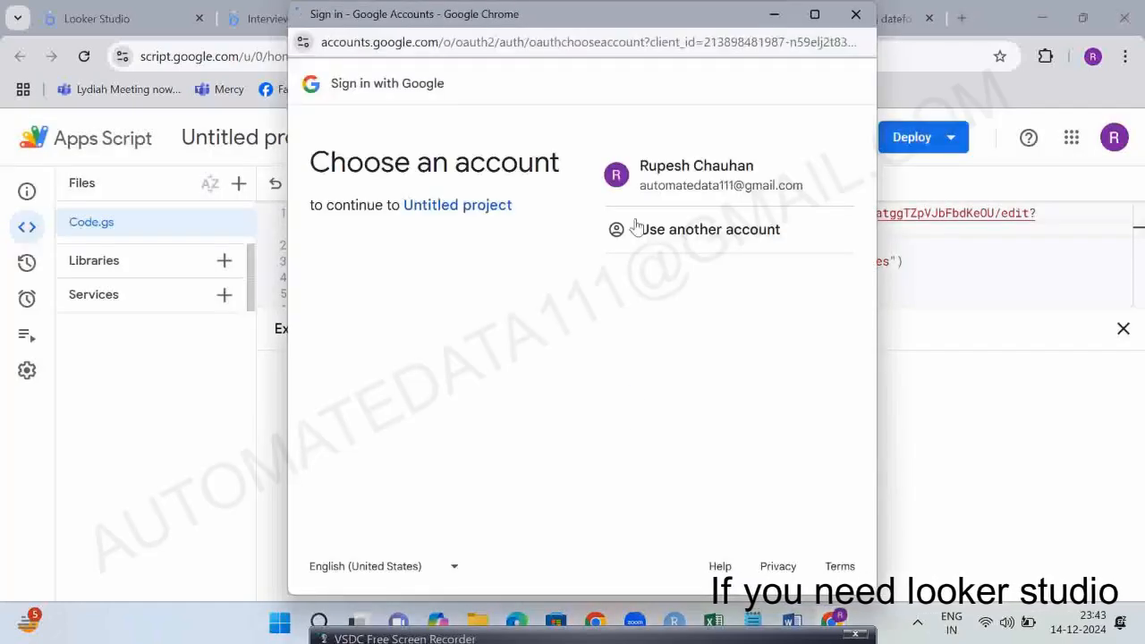
pyautogui.click(665, 192)
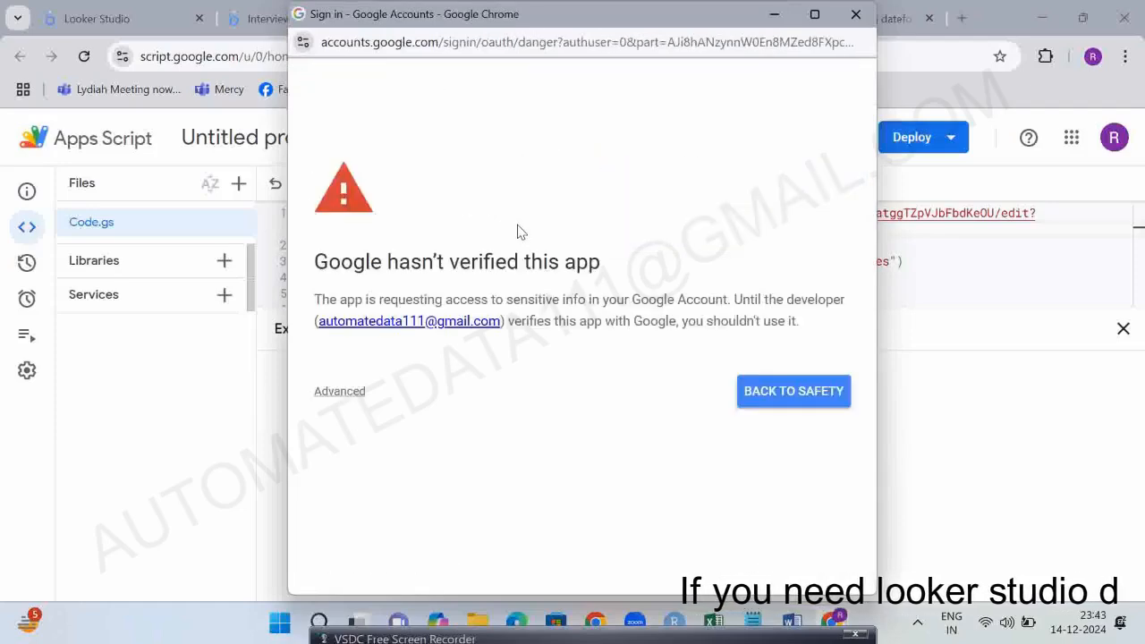
pyautogui.click(322, 391)
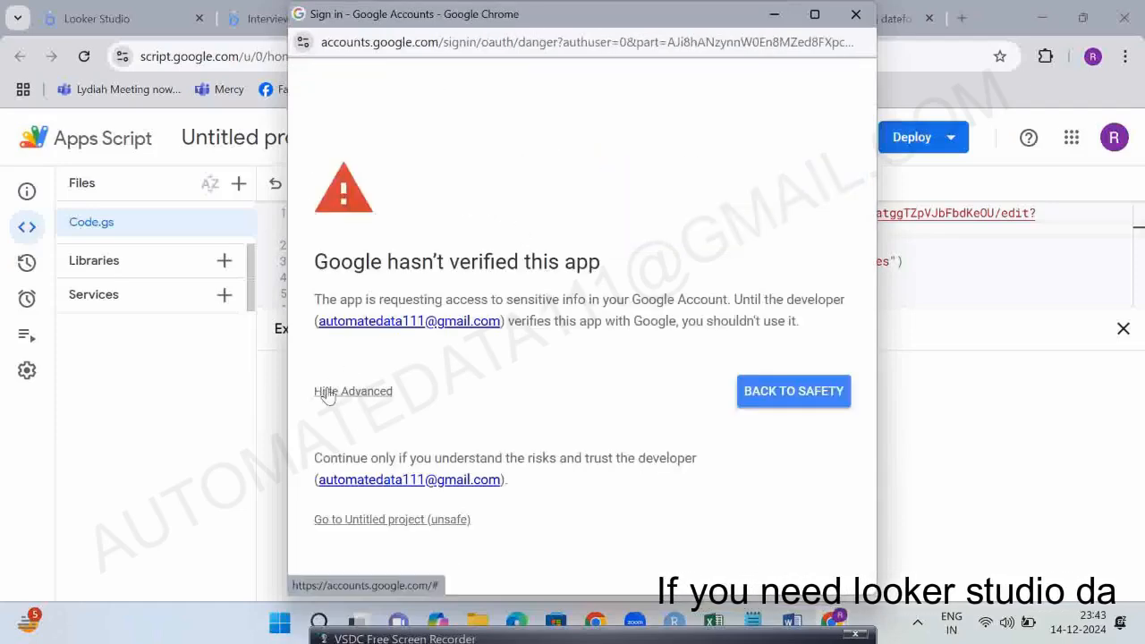
pyautogui.click(352, 524)
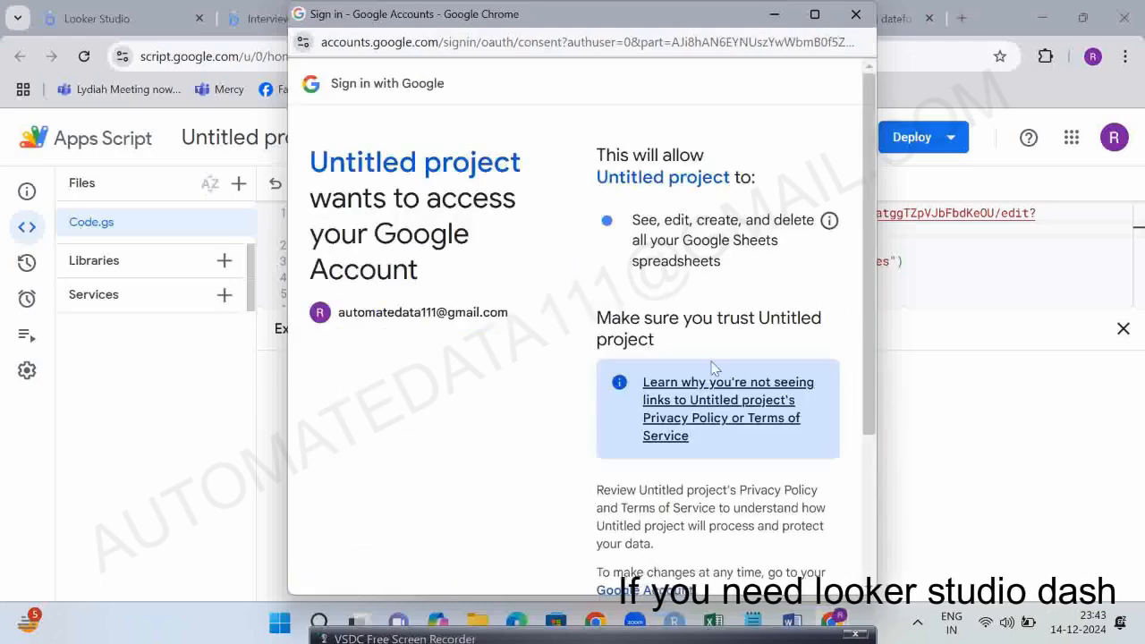
pyautogui.scroll(-2, 711, 361)
pyautogui.click(764, 527)
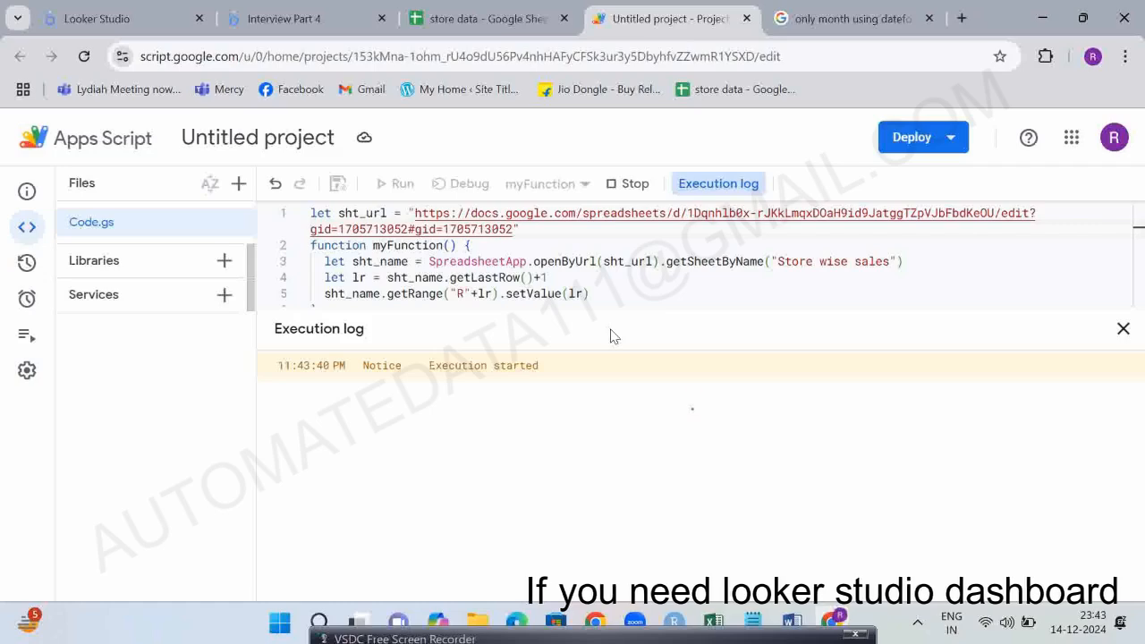
# Check the first empty row of the ASM column in store data, and run myFunction a second time.
pyautogui.click(1123, 329)
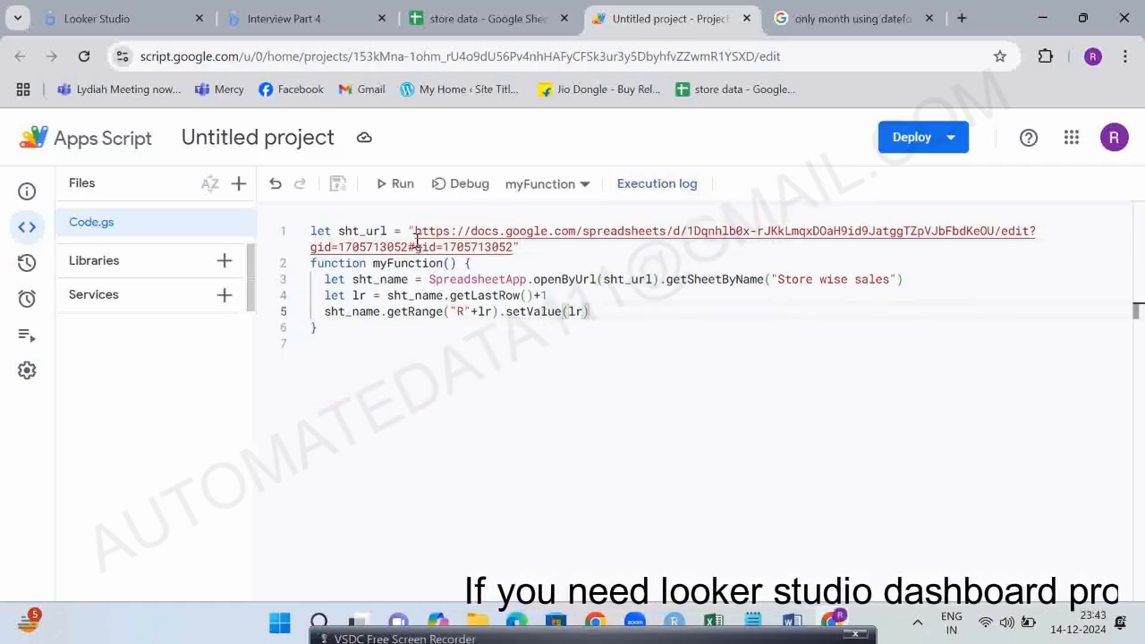
pyautogui.click(487, 18)
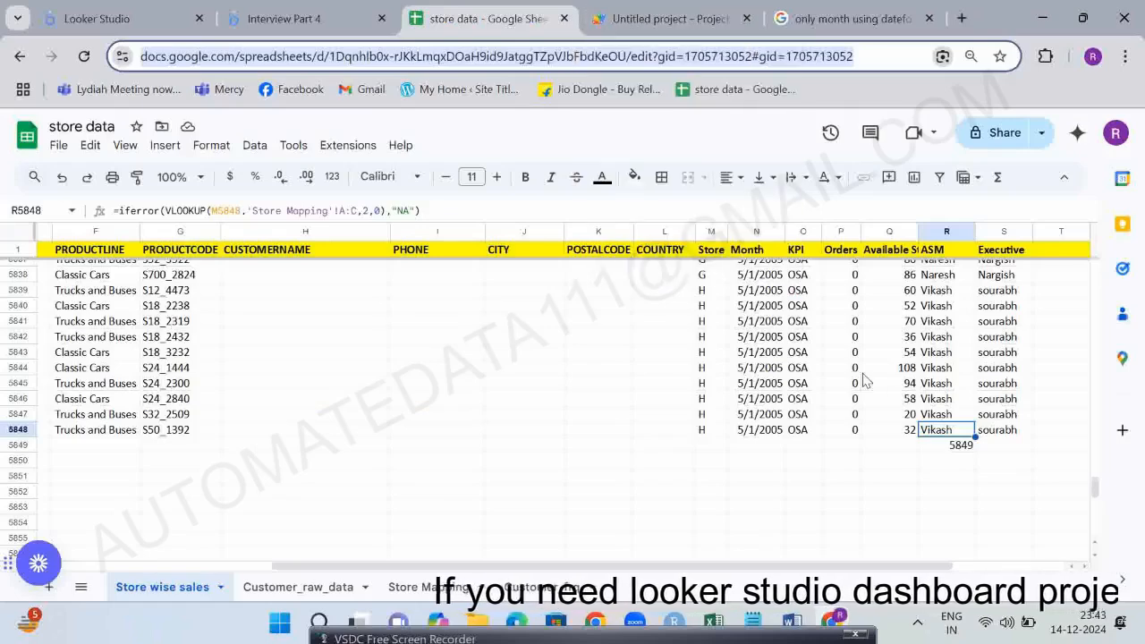
pyautogui.click(666, 25)
pyautogui.click(383, 186)
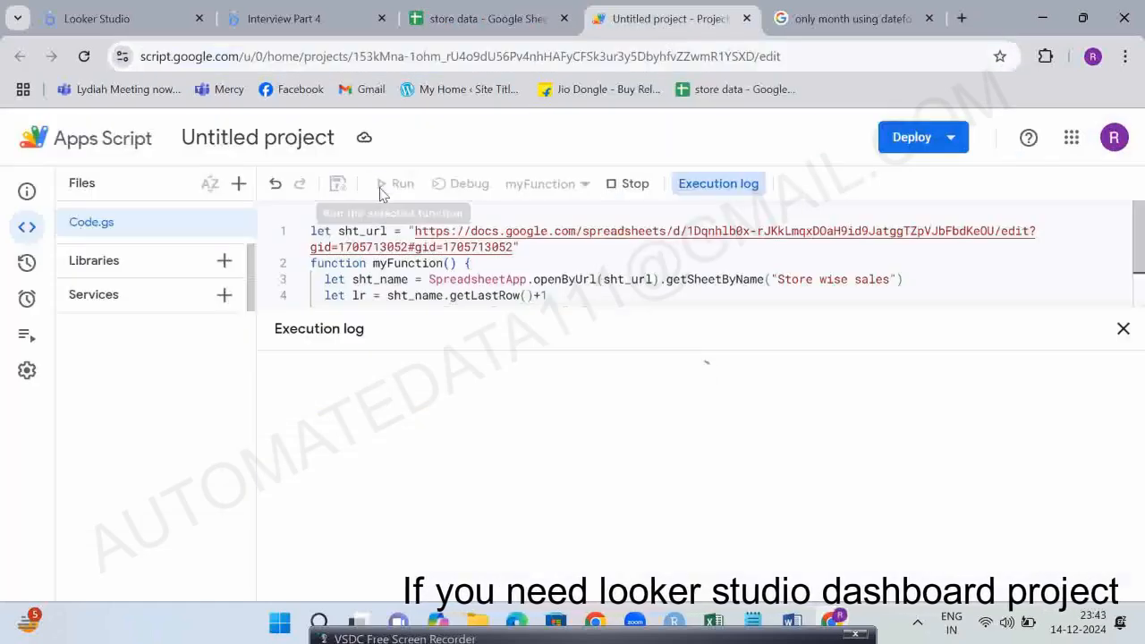
pyautogui.click(462, 20)
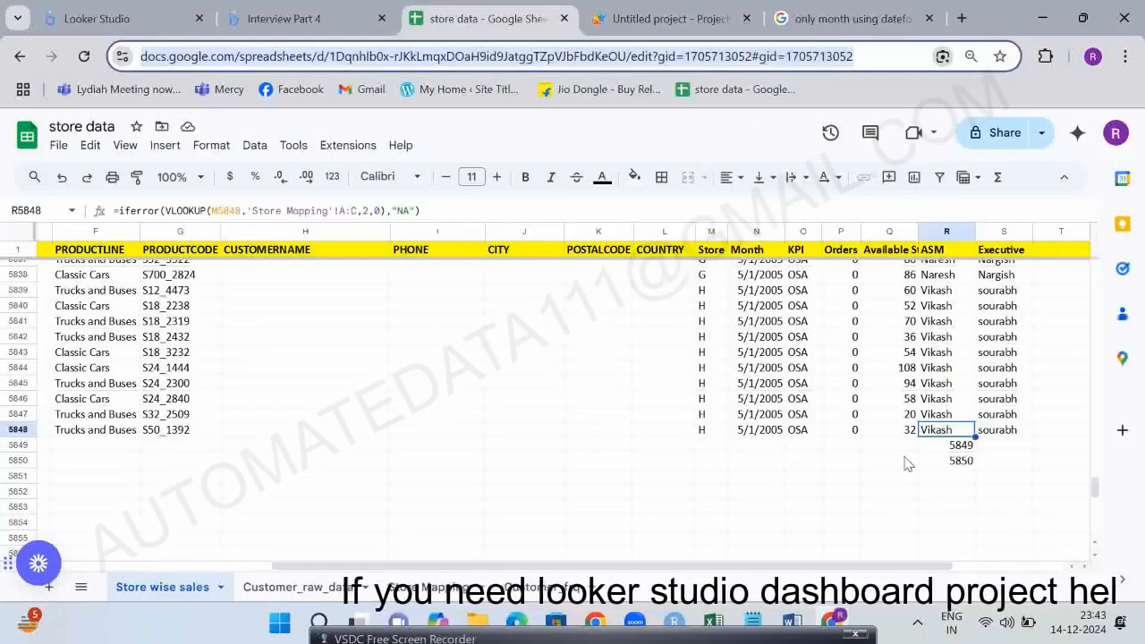
# Delete the script's test values from cells R5849 and R5850, and close the script's execution log.
pyautogui.moveTo(934, 444); pyautogui.dragTo(935, 458)
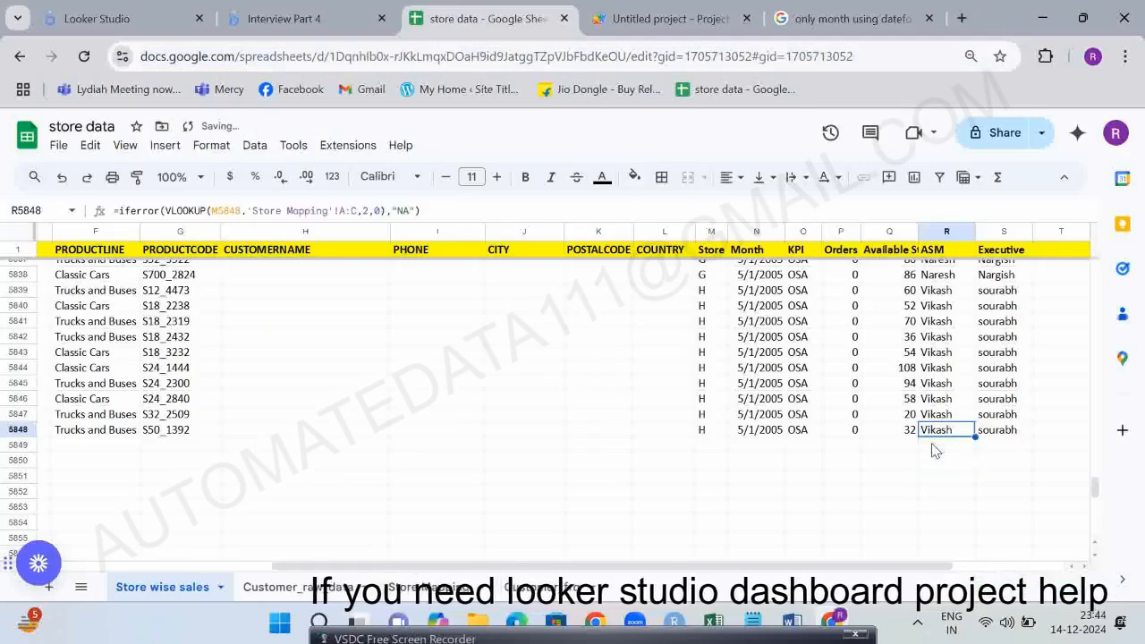
pyautogui.hotkey('ctrl', 'Tab')
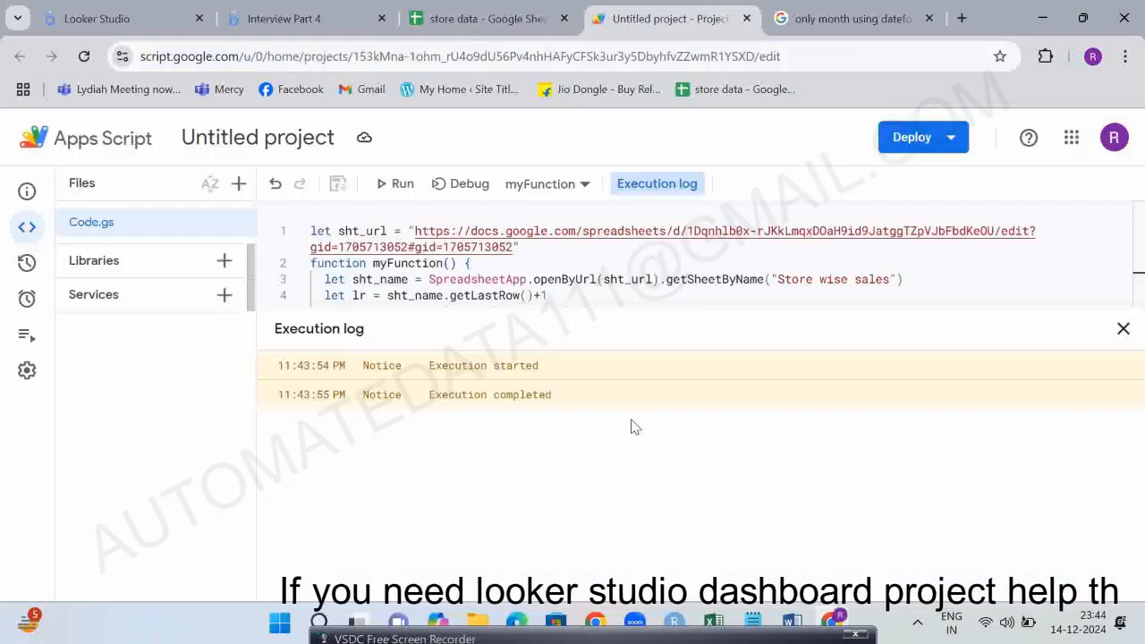
pyautogui.click(1123, 328)
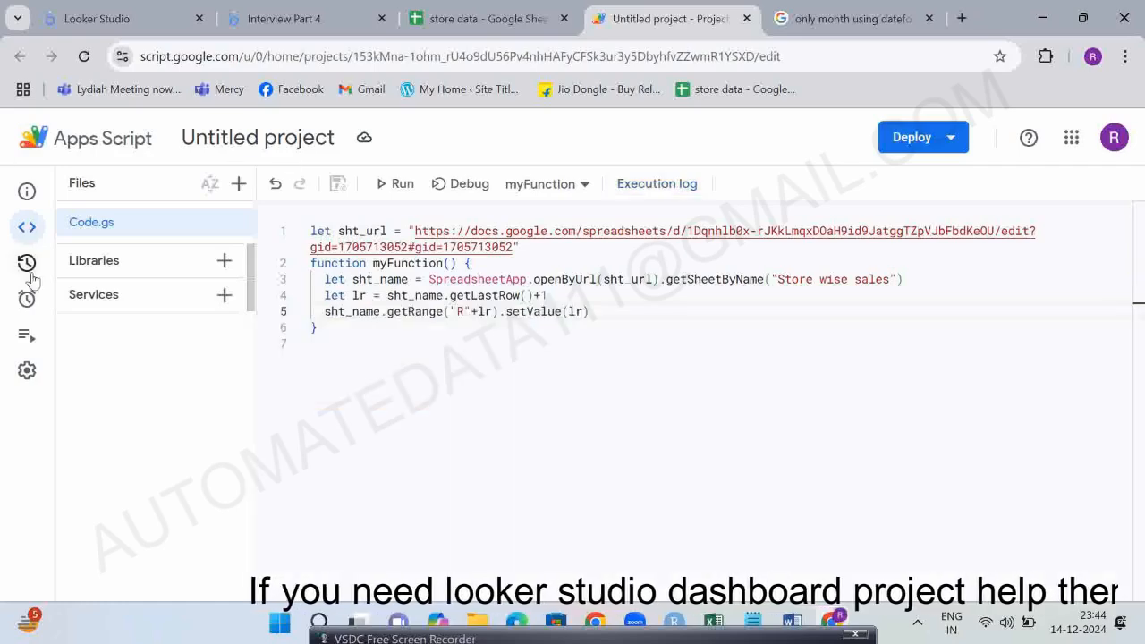
# Add a trigger for myFunction on the Head deployment with a Time-driven event source.
pyautogui.click(40, 299)
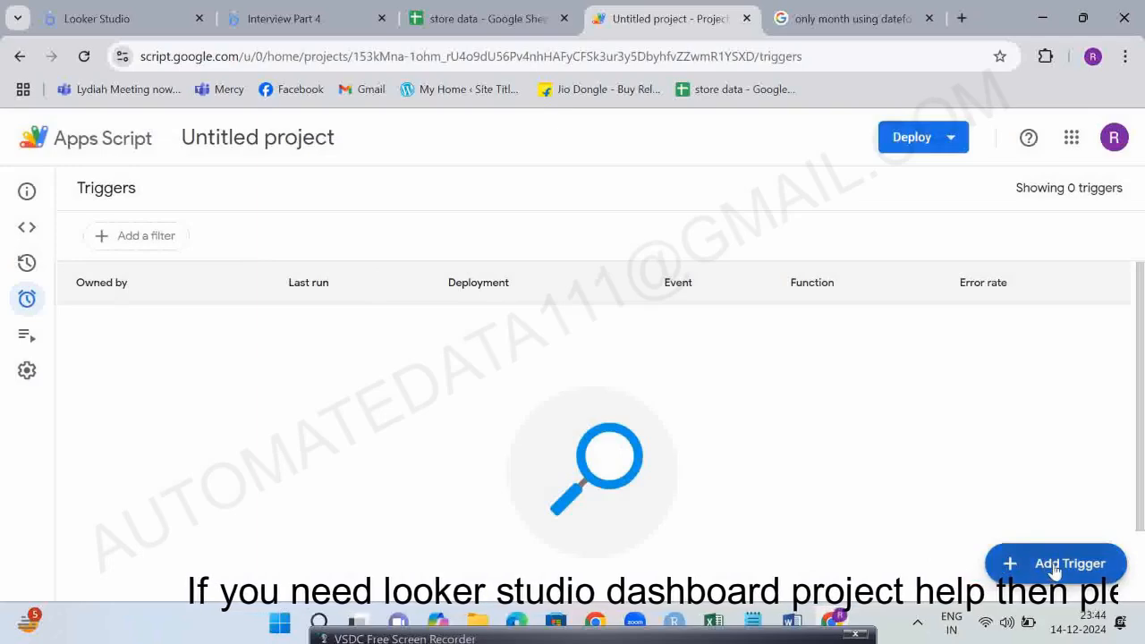
pyautogui.click(1055, 564)
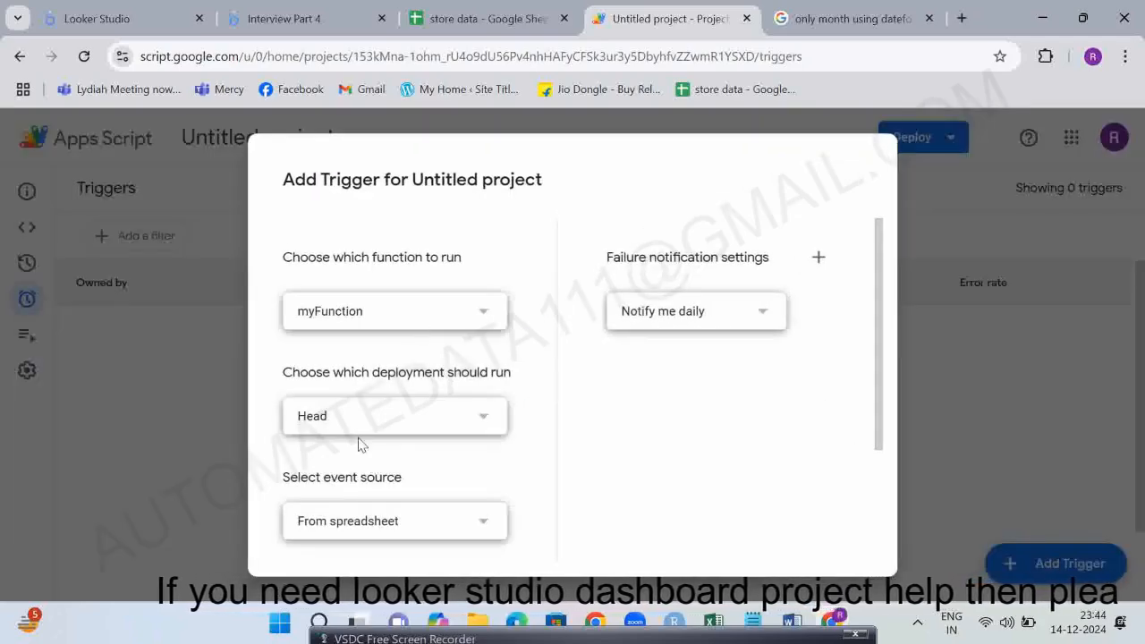
pyautogui.click(342, 429)
pyautogui.click(327, 516)
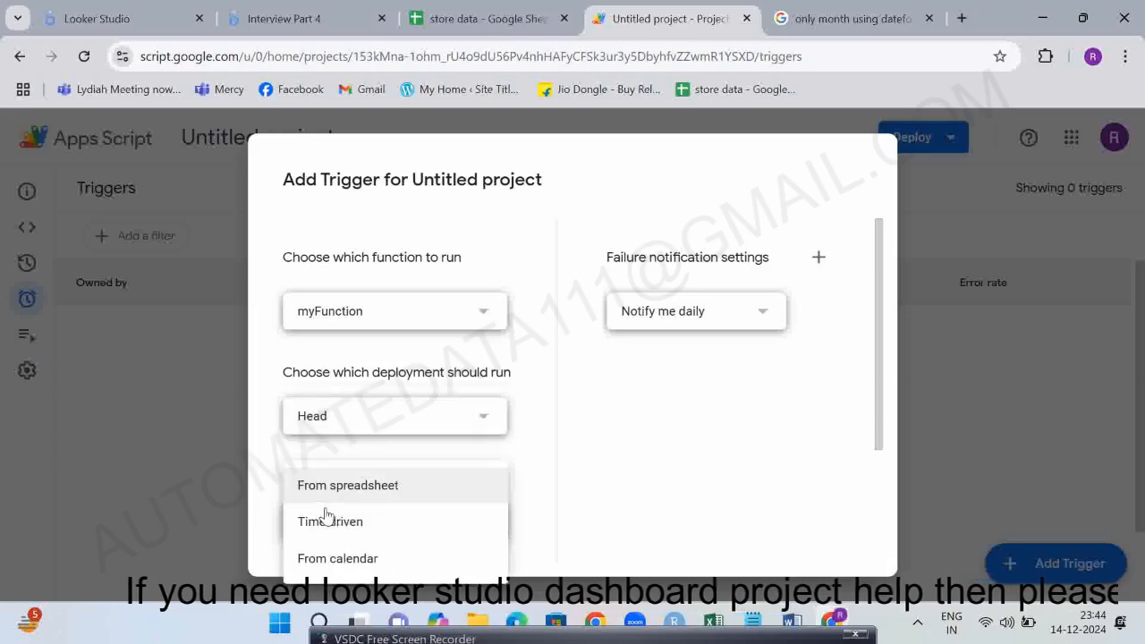
pyautogui.click(327, 519)
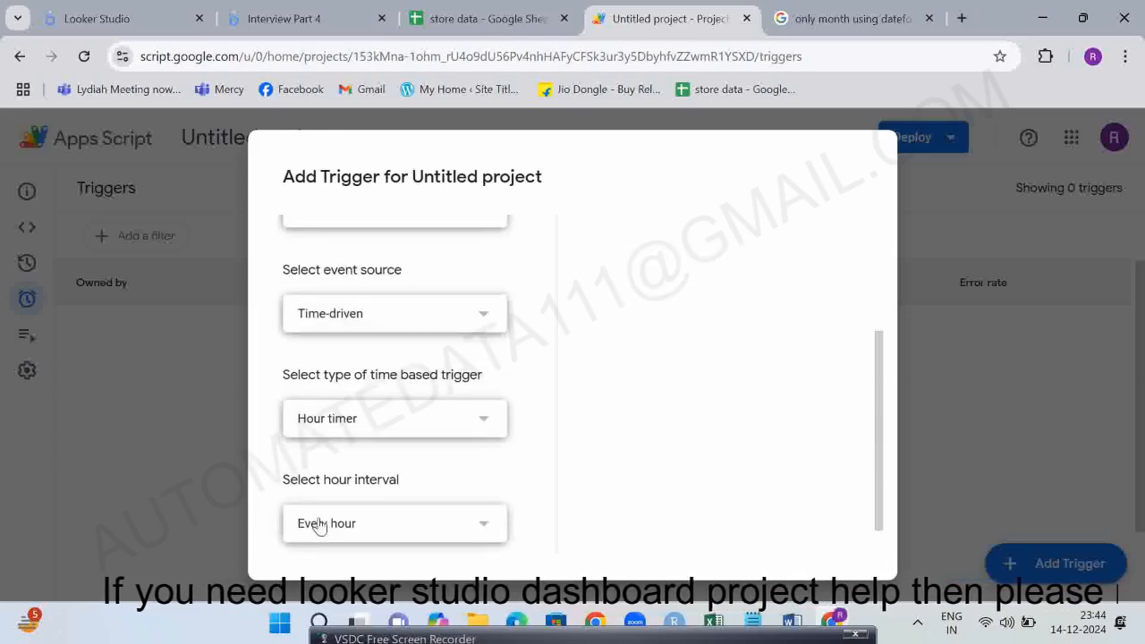
# Set the trigger to a Minutes timer that runs every minute, and save it.
pyautogui.click(322, 431)
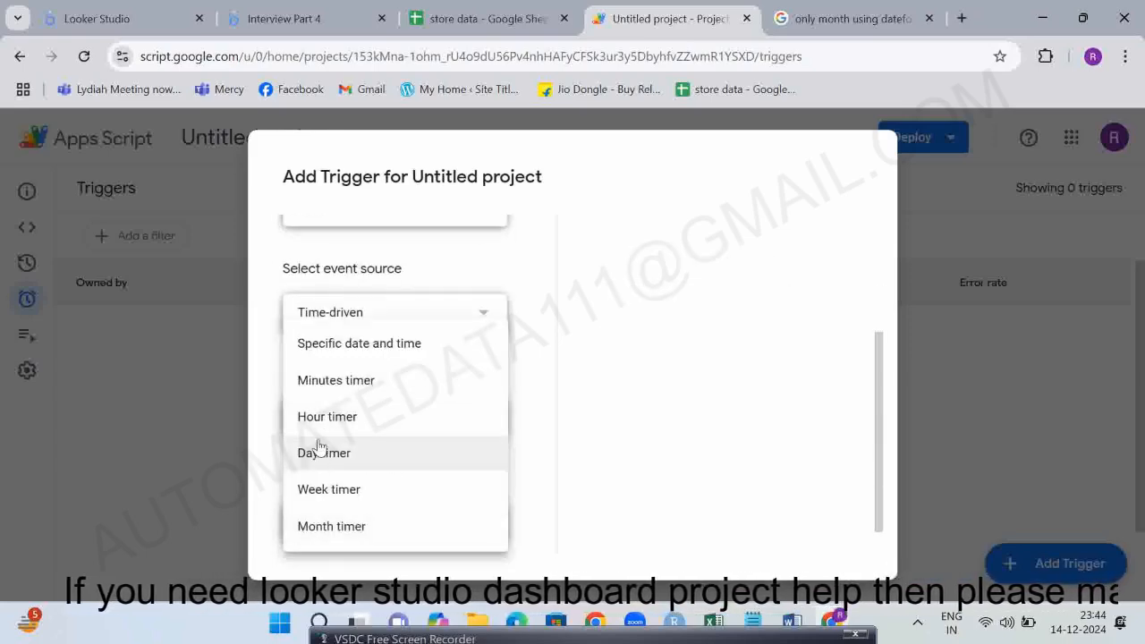
pyautogui.click(319, 380)
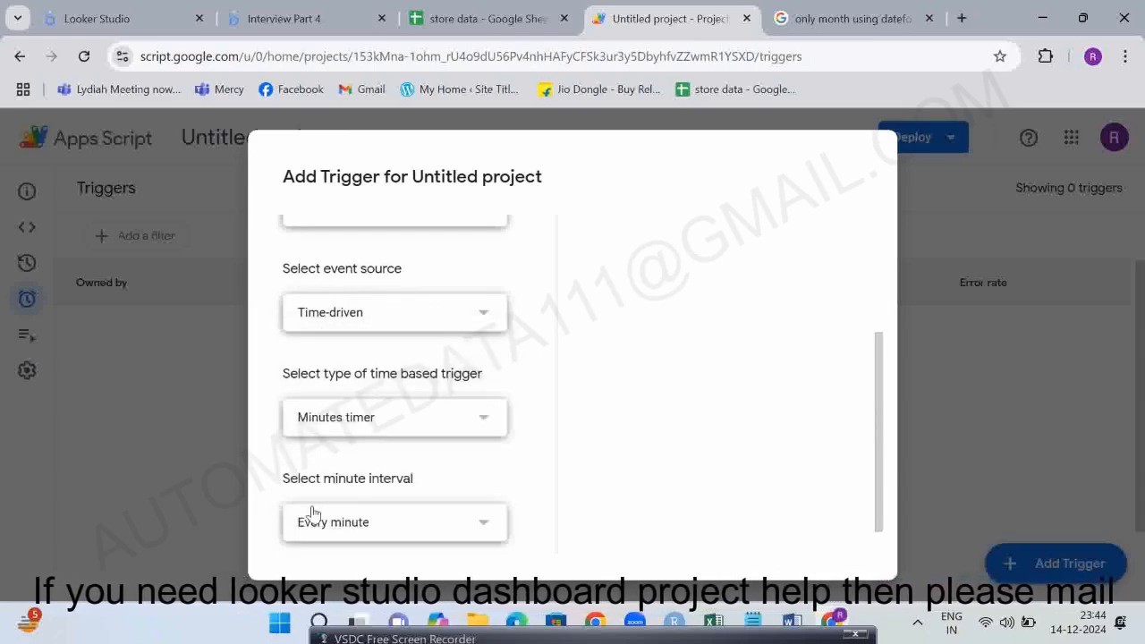
pyautogui.click(306, 521)
pyautogui.click(310, 424)
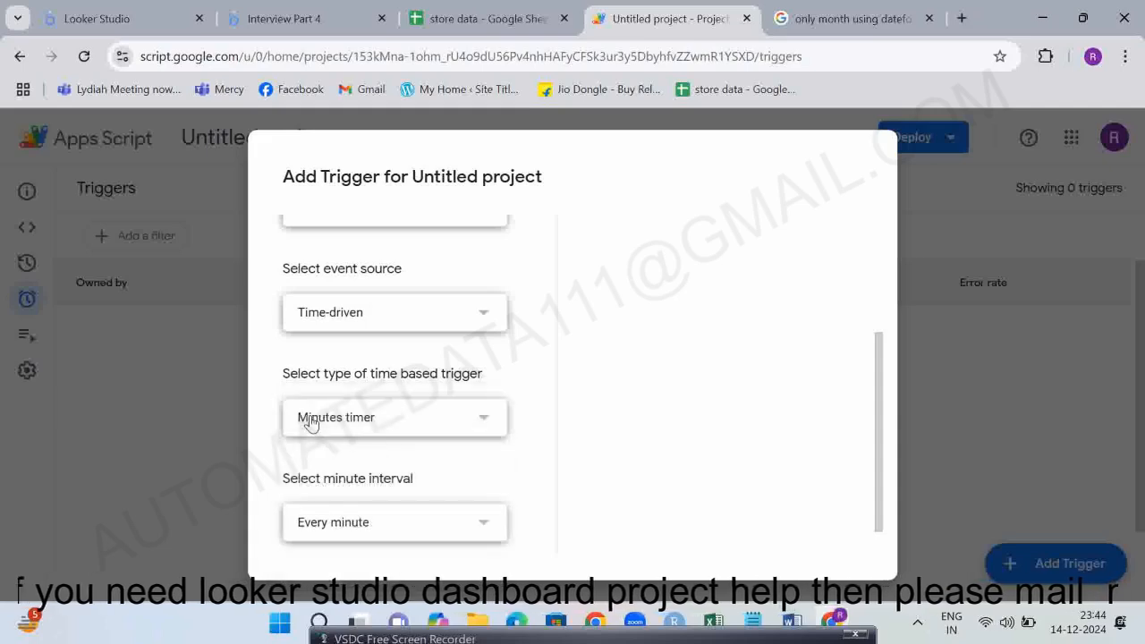
pyautogui.scroll(-1, 607, 445)
pyautogui.click(814, 540)
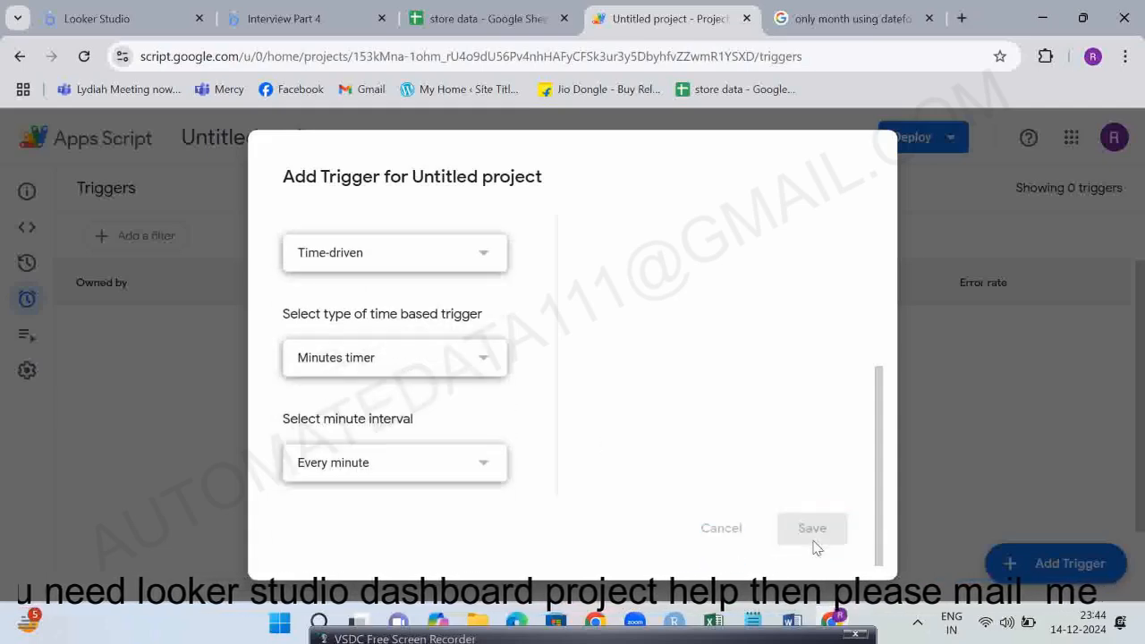
# Review the new trigger's function, deployment, event source and interval settings, and save the trigger again.
pyautogui.scroll(3, 688, 329)
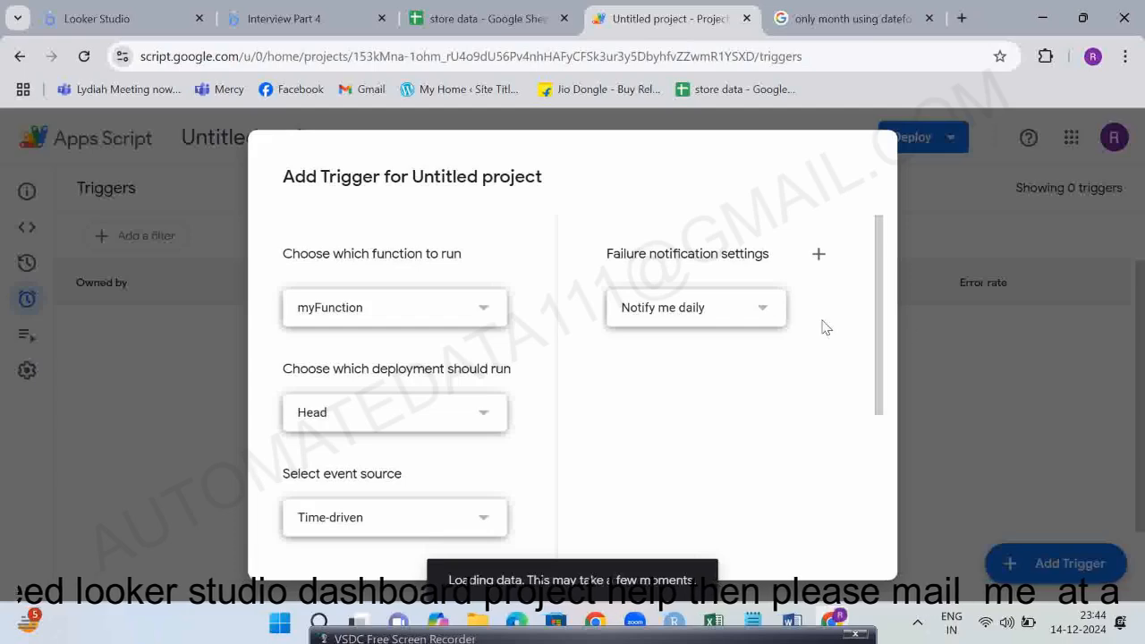
pyautogui.scroll(-3, 822, 325)
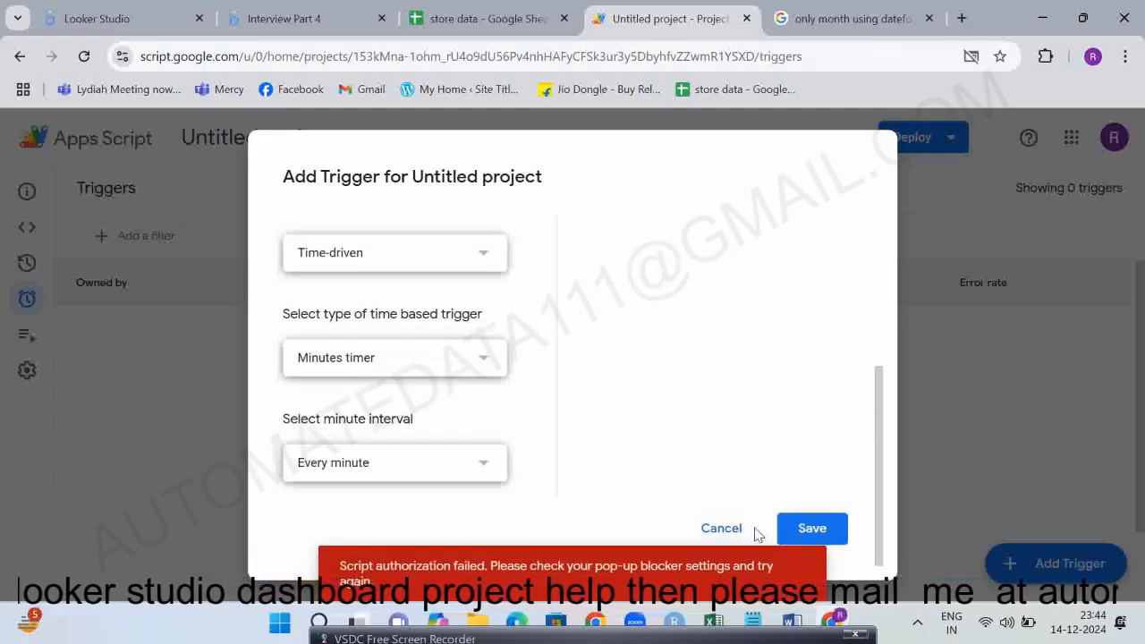
pyautogui.scroll(2, 439, 358)
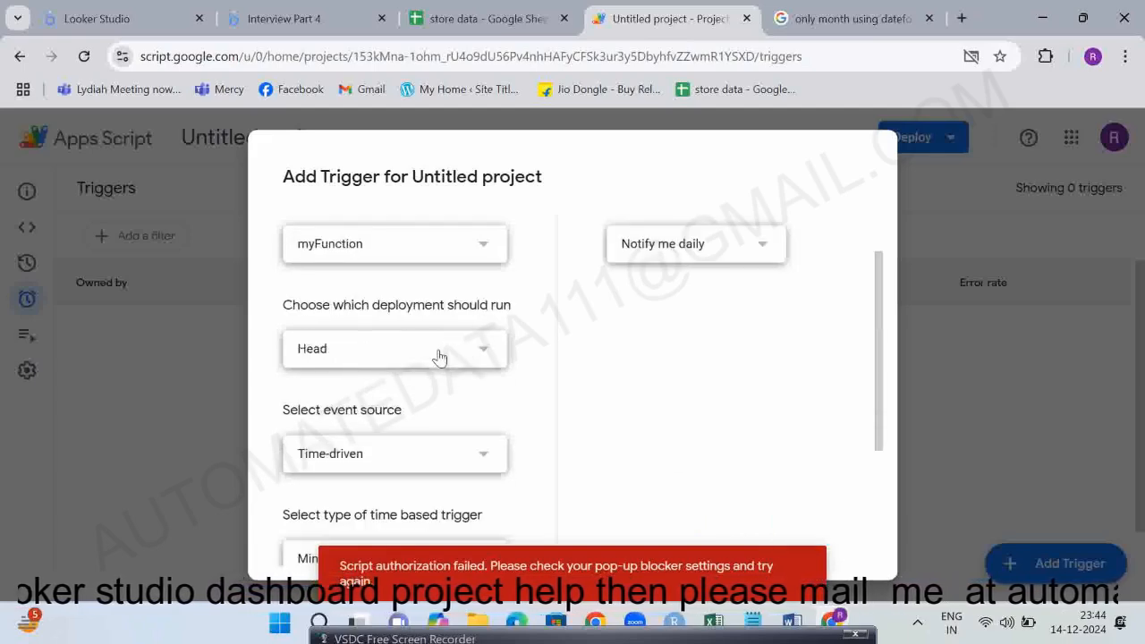
pyautogui.scroll(-2, 746, 490)
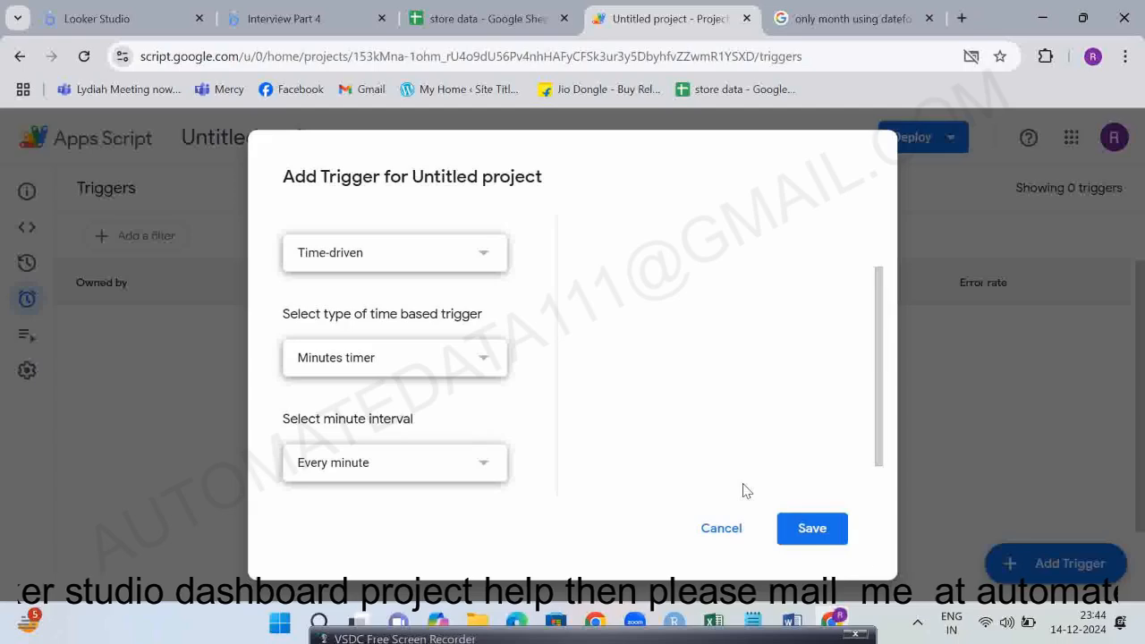
pyautogui.click(817, 530)
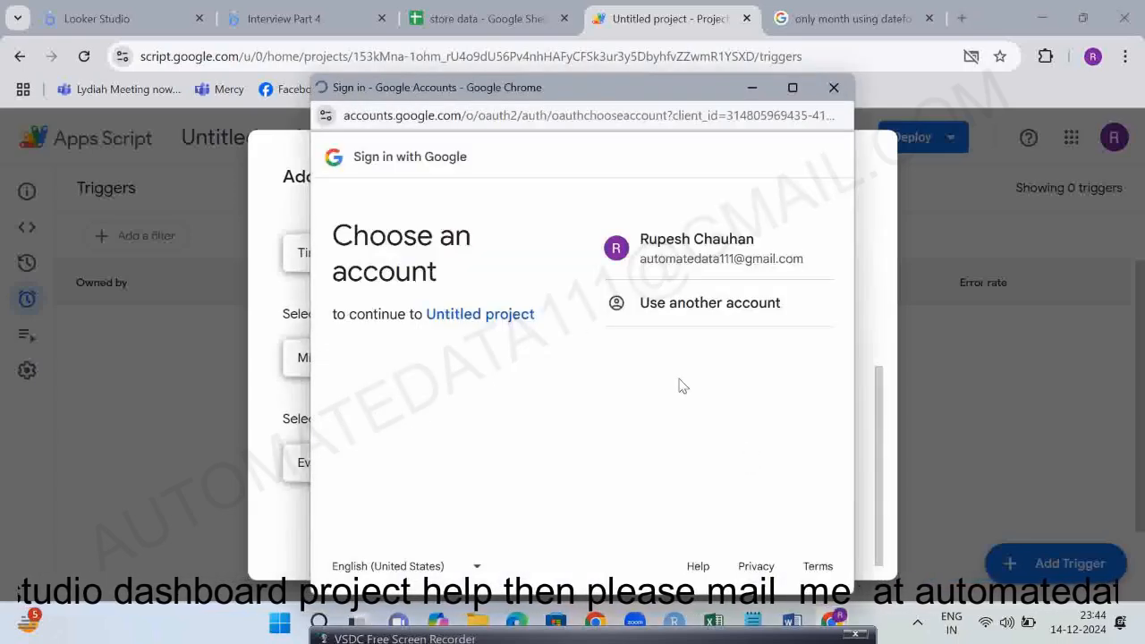
# Authorize Untitled project with the Google account, continuing past the unverified-app warning and allowing access to Google Sheets.
pyautogui.click(661, 267)
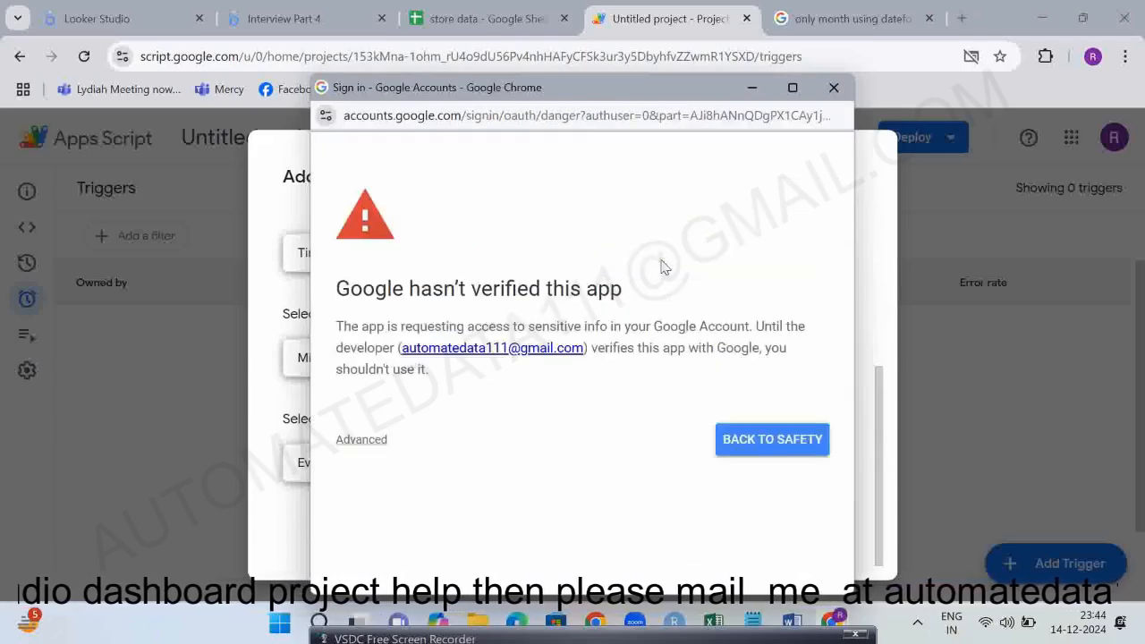
pyautogui.click(365, 440)
pyautogui.scroll(-1, 470, 506)
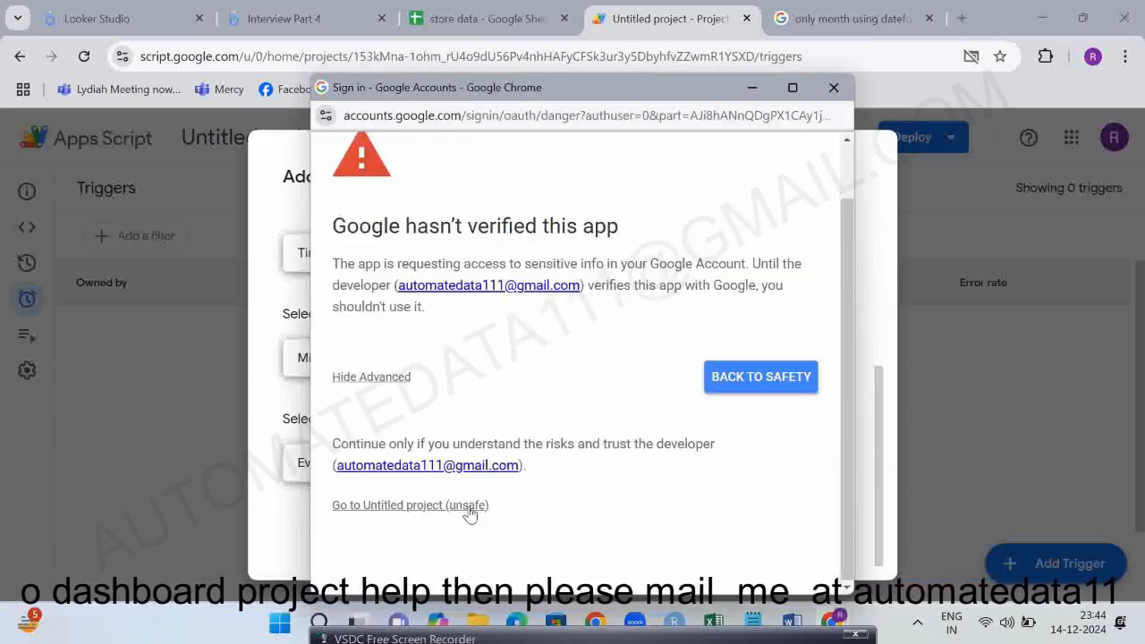
pyautogui.click(409, 506)
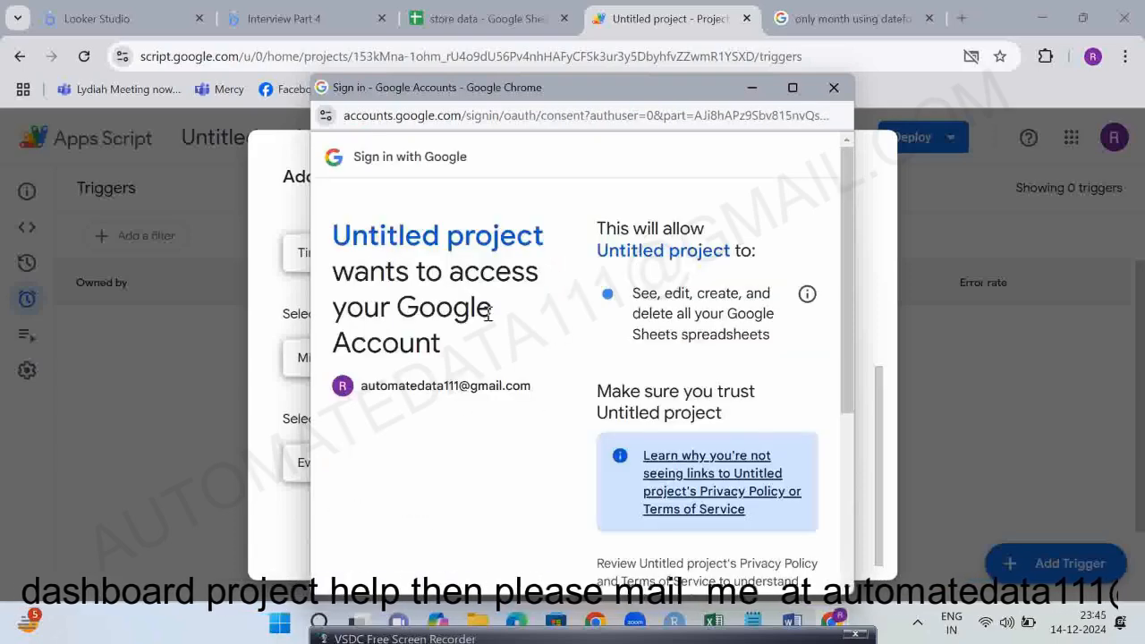
pyautogui.scroll(-5, 626, 408)
pyautogui.scroll(-2, 709, 519)
pyautogui.click(733, 506)
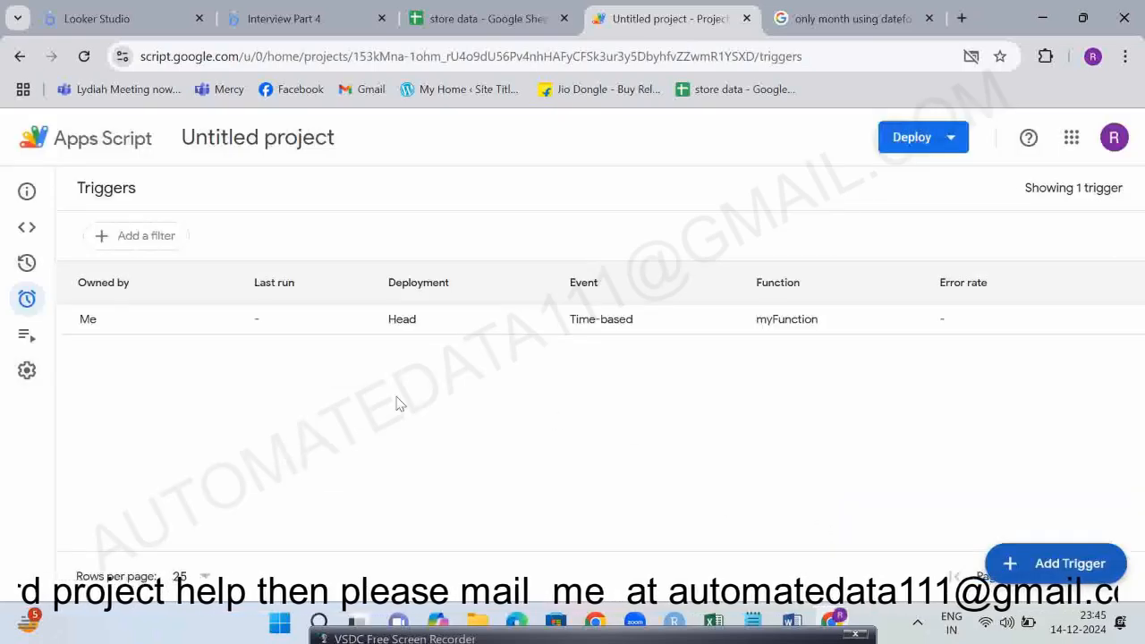
# Return to the script's code editor, and check the end of the ASM column in store data for trigger-added values.
pyautogui.moveTo(12, 240)
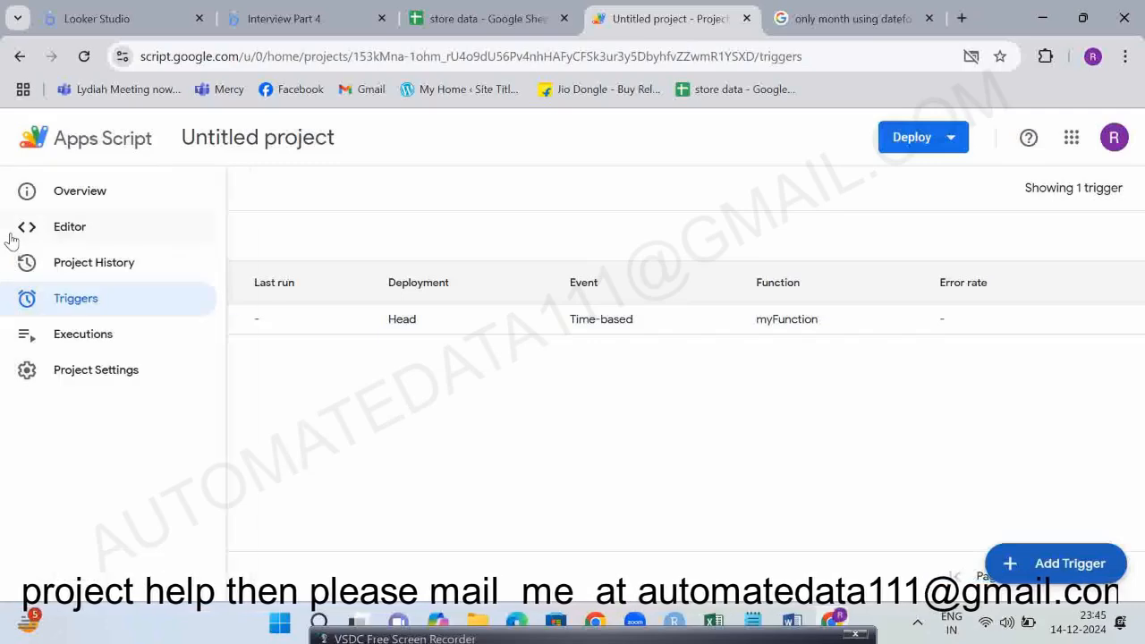
pyautogui.click(79, 241)
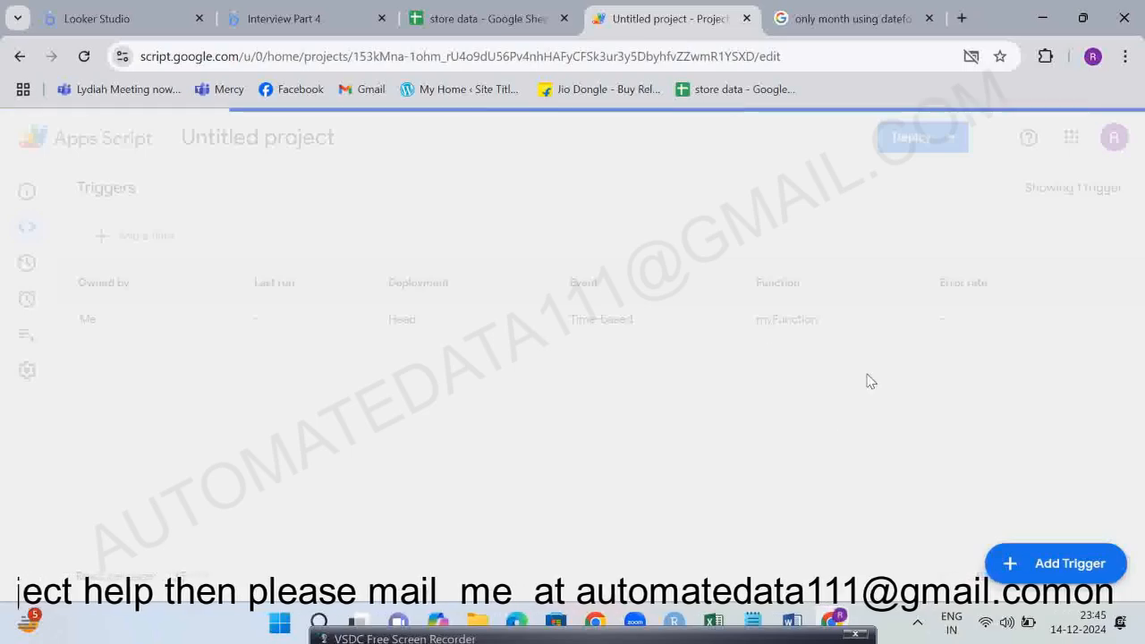
pyautogui.click(441, 20)
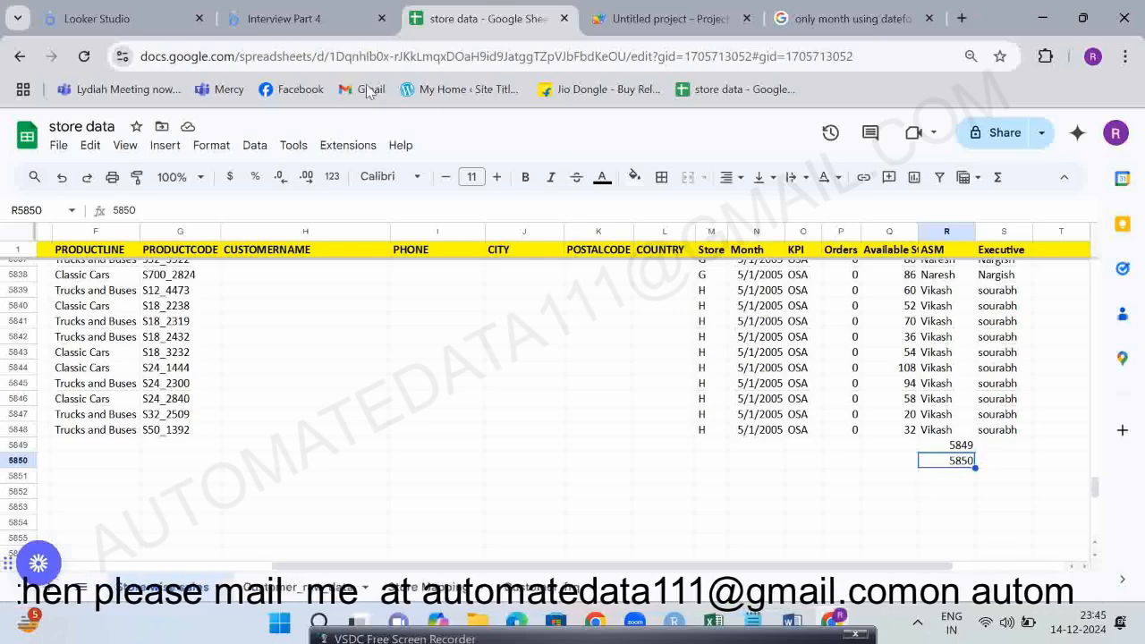
# Close the data source editor in the Interview Part 4 report, switch to view mode and refresh the report data.
pyautogui.click(285, 19)
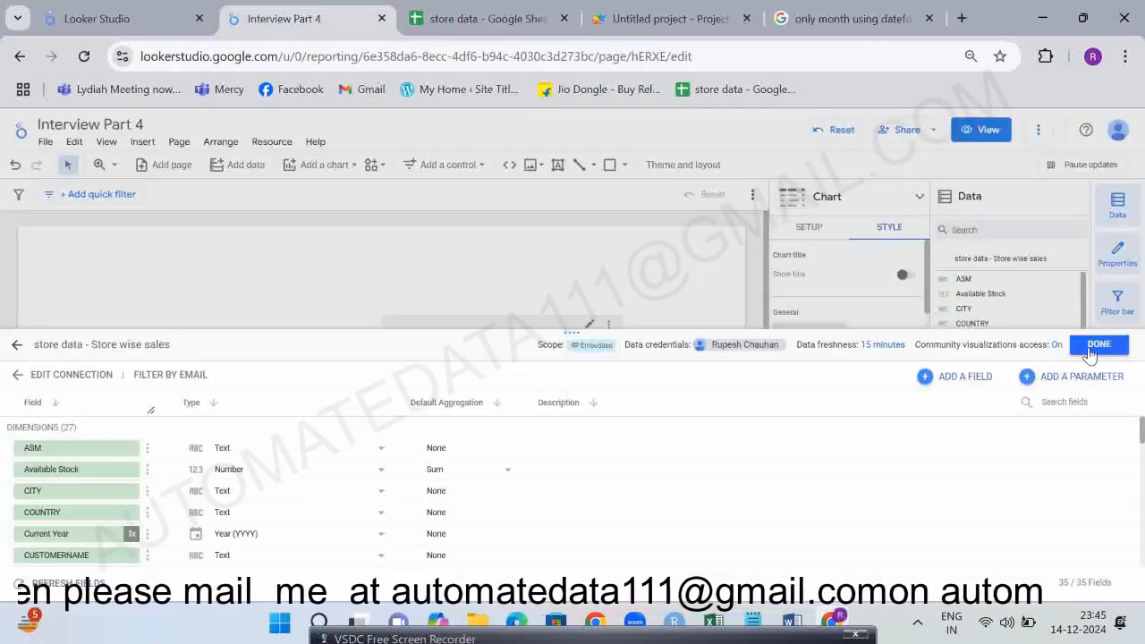
pyautogui.click(1091, 348)
pyautogui.click(976, 136)
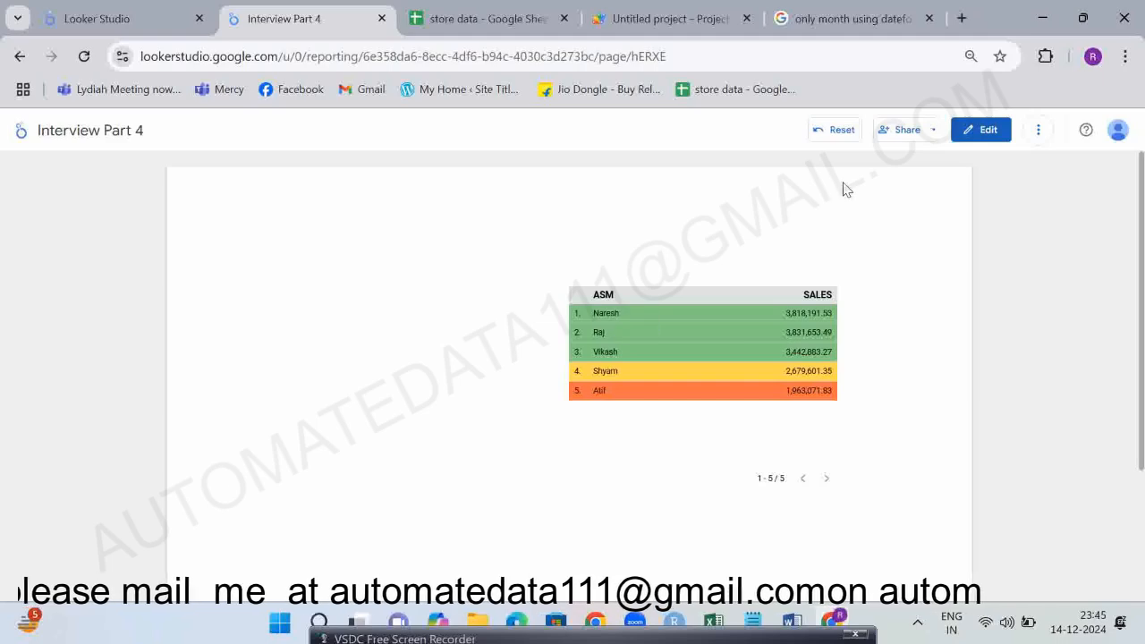
pyautogui.click(1038, 131)
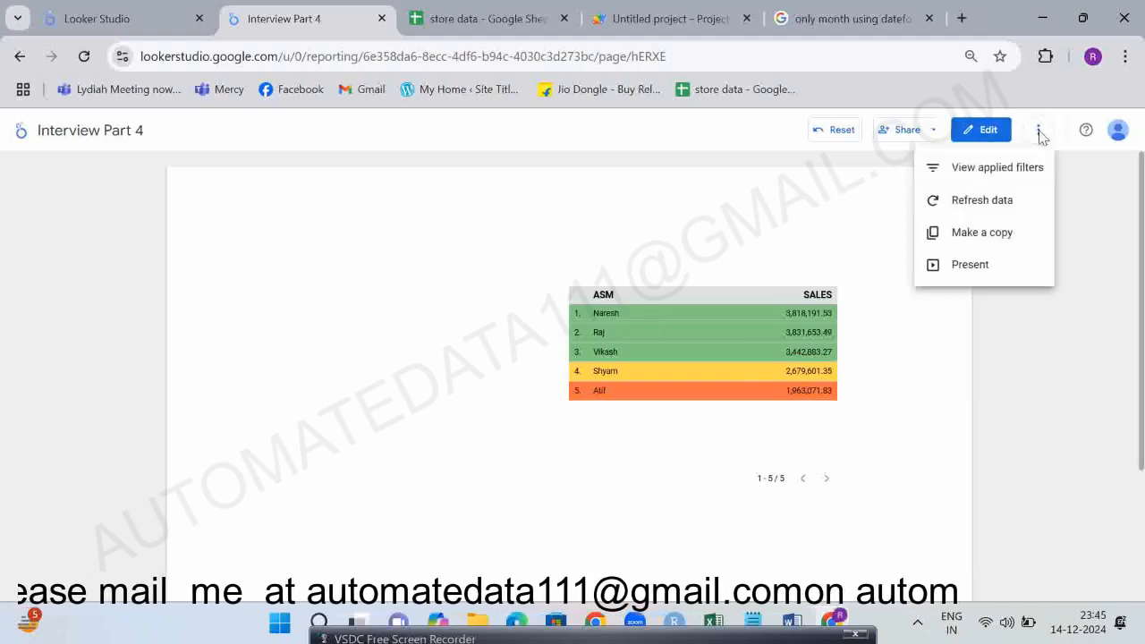
pyautogui.click(956, 205)
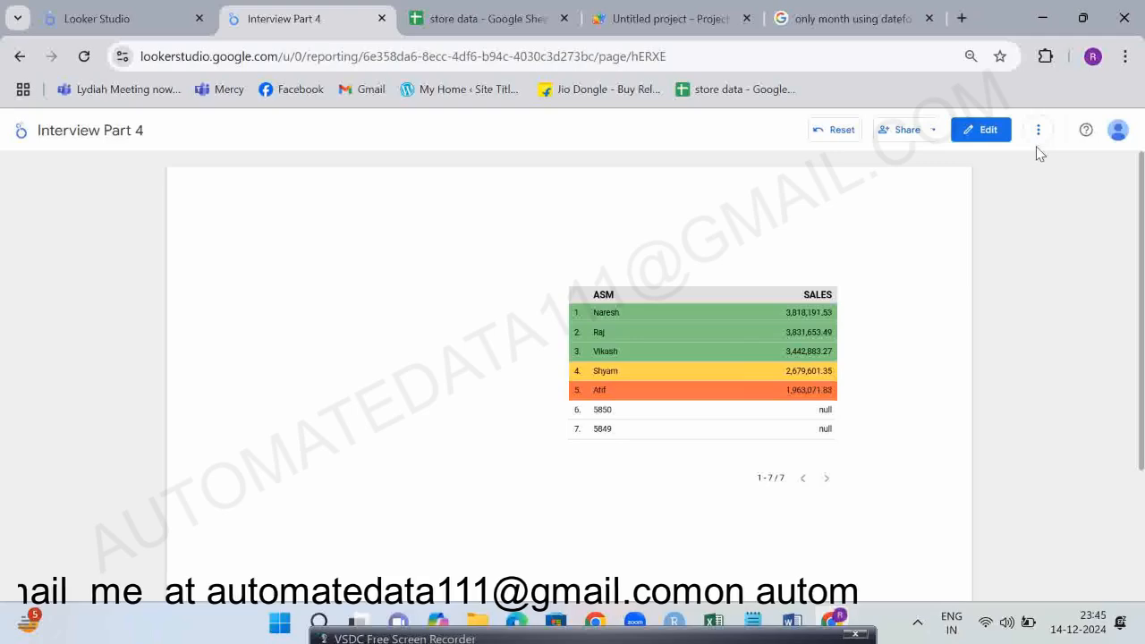
# Check the ASM column in store data for another appended value, and refresh the Interview Part 4 report data again.
pyautogui.click(651, 16)
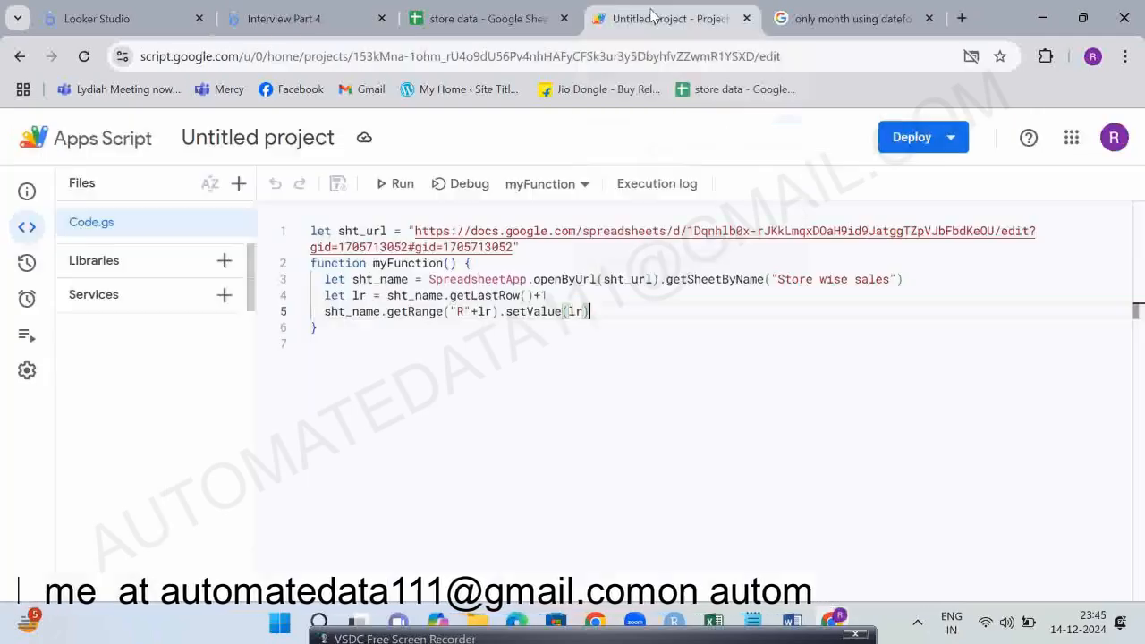
pyautogui.click(479, 11)
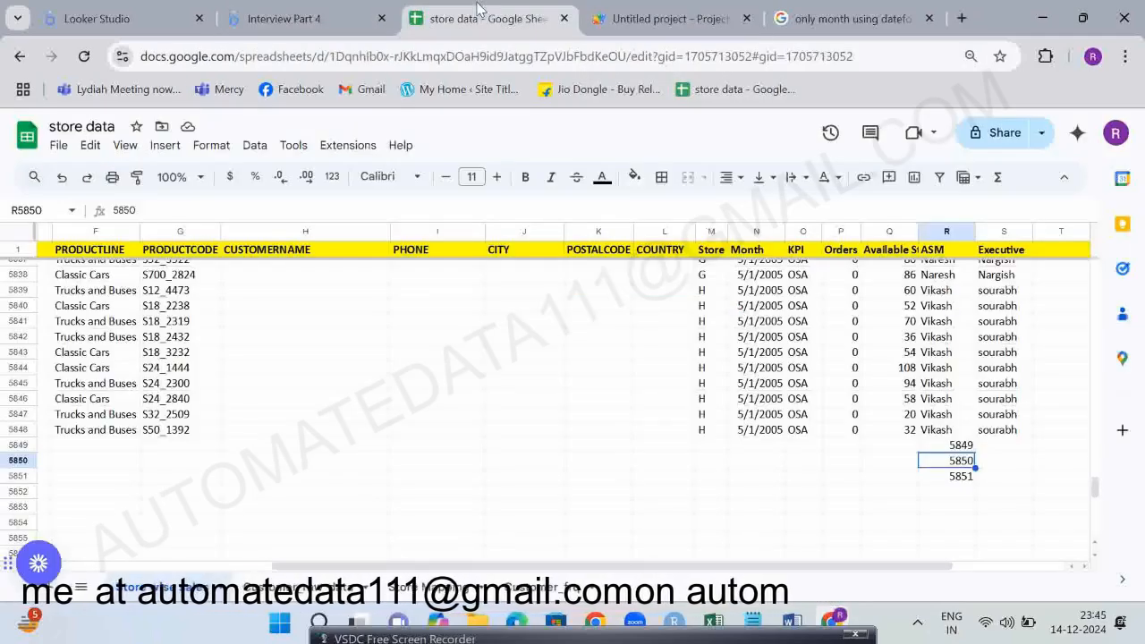
pyautogui.click(302, 31)
pyautogui.click(1037, 130)
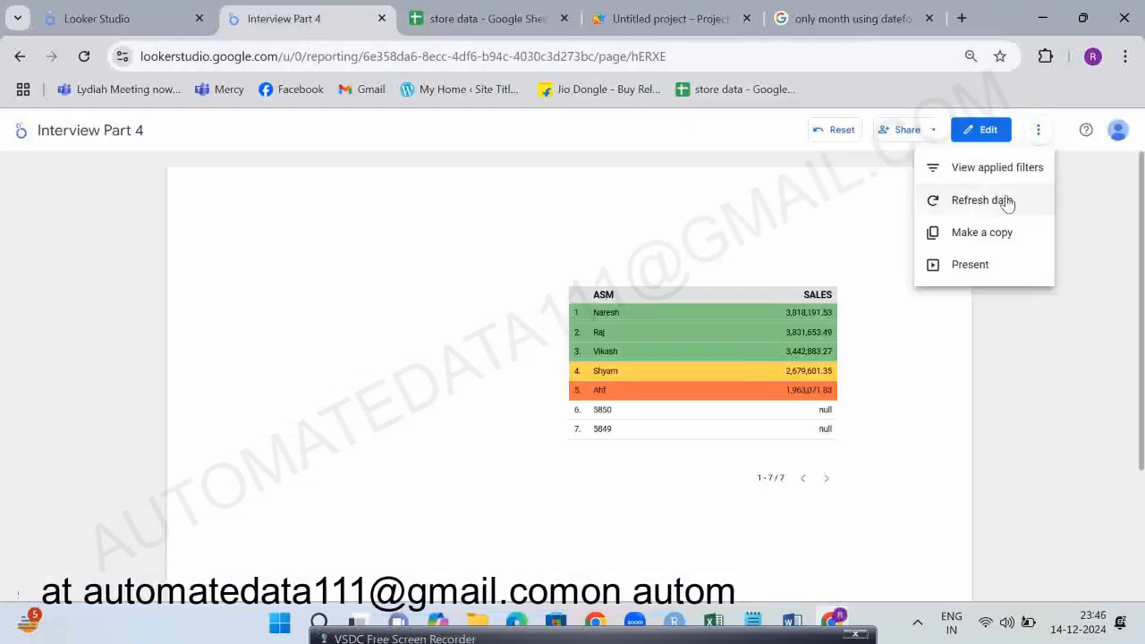
pyautogui.click(1007, 200)
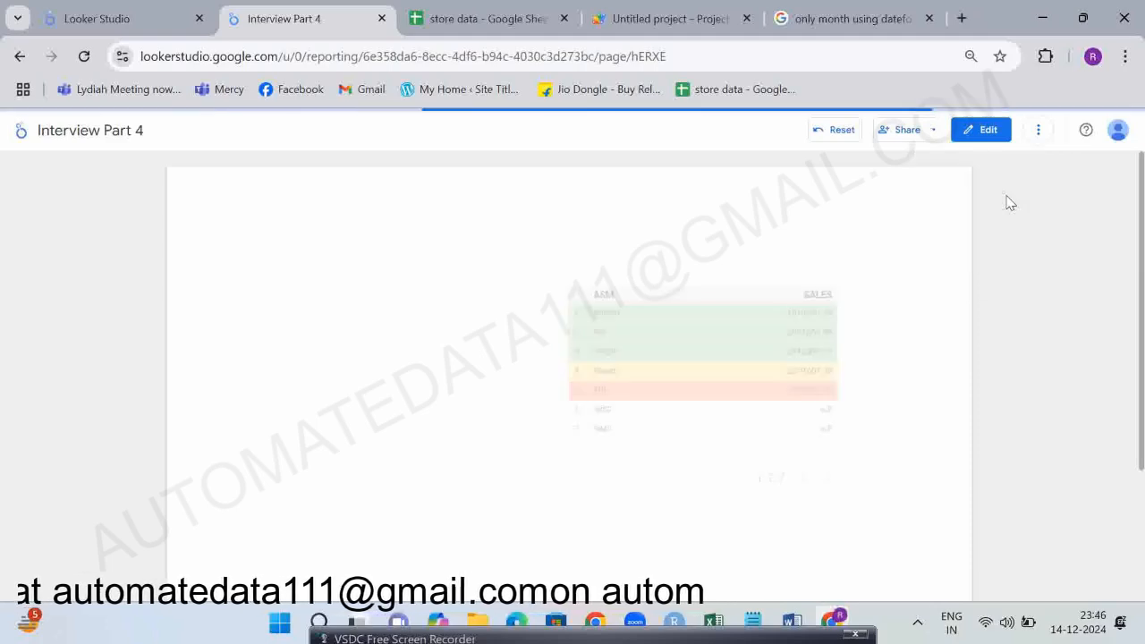
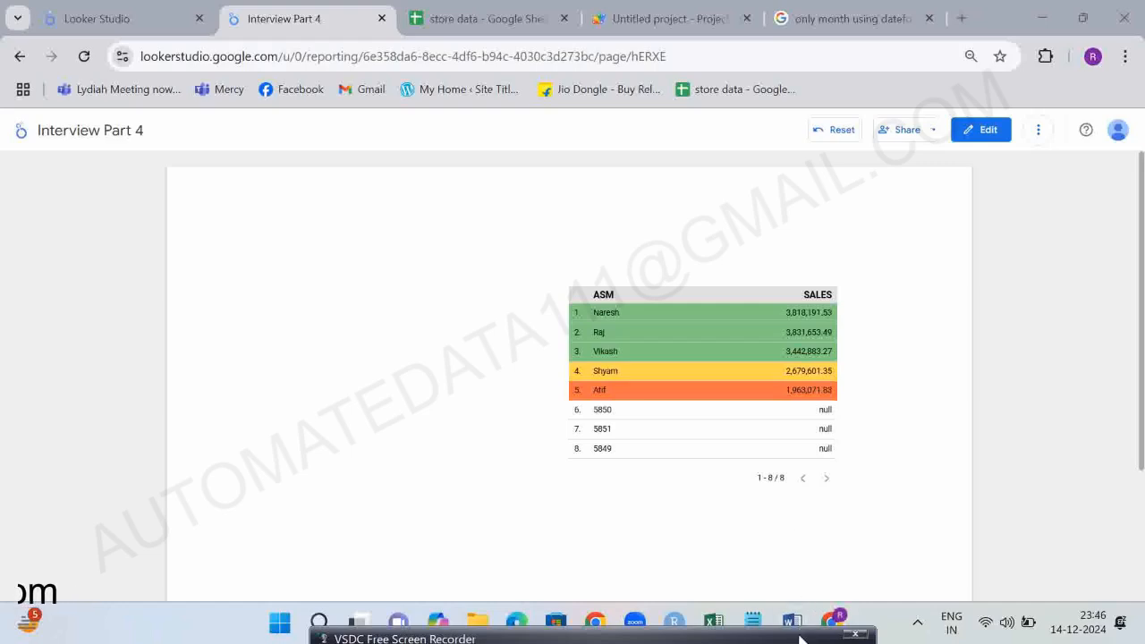
pyautogui.moveTo(801, 640)
pyautogui.click(394, 487)
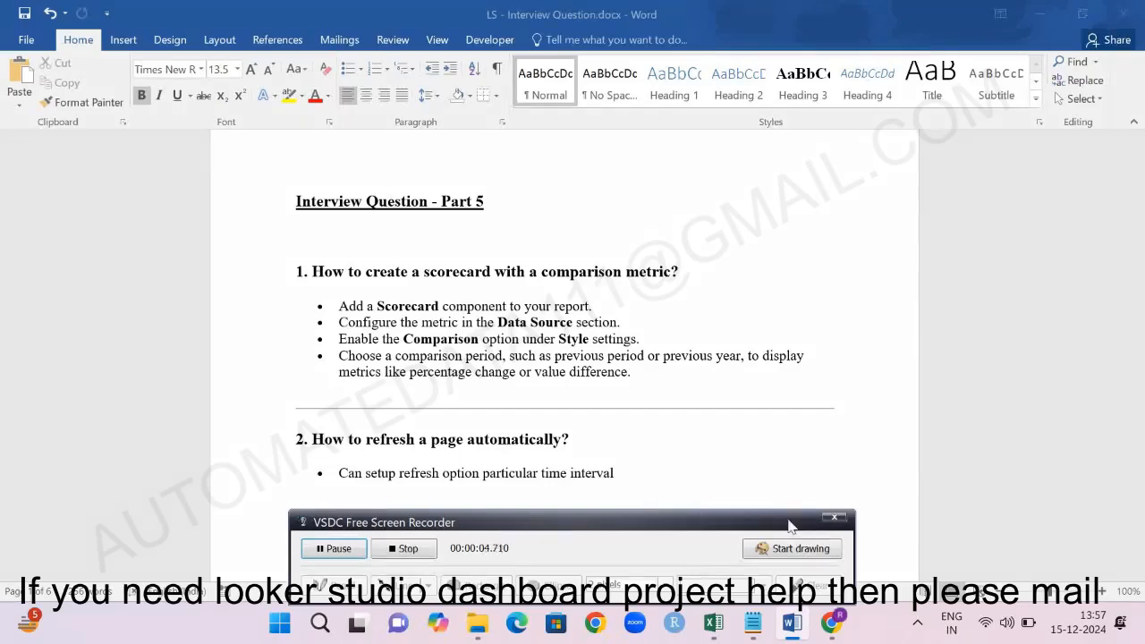
pyautogui.moveTo(789, 526); pyautogui.dragTo(796, 591)
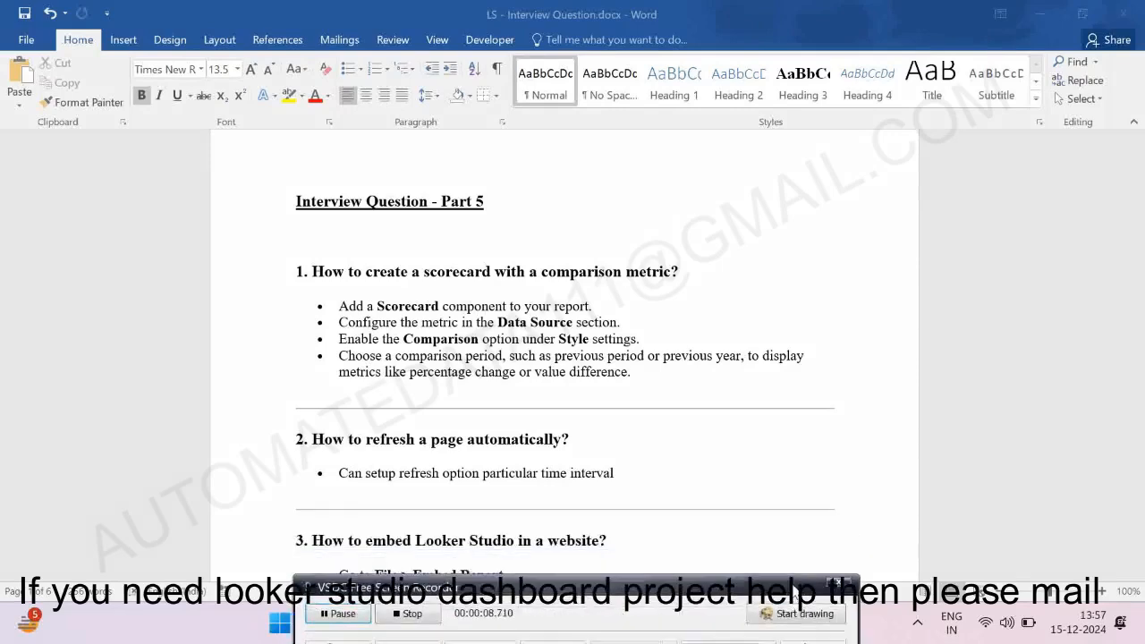
pyautogui.click(344, 310)
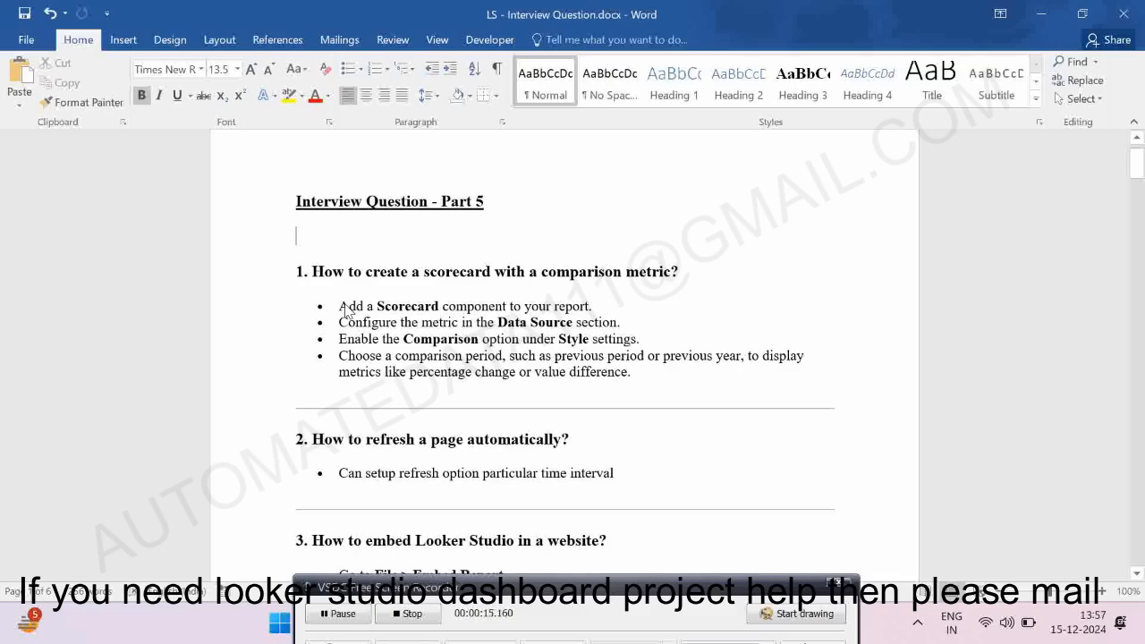
pyautogui.click(732, 589)
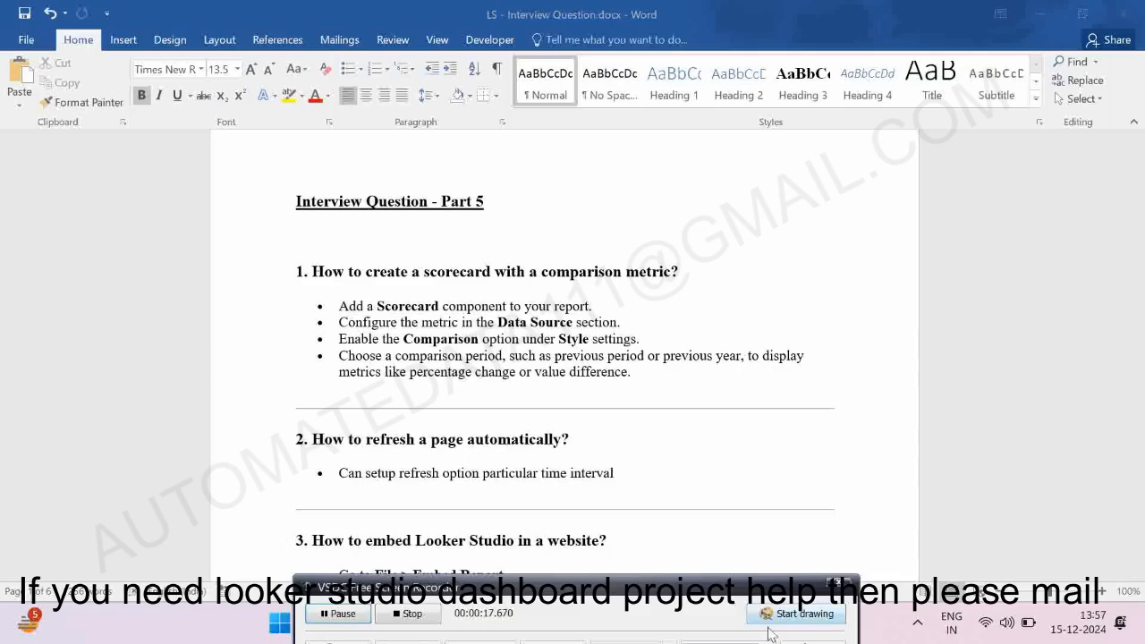
pyautogui.moveTo(792, 588); pyautogui.dragTo(871, 633)
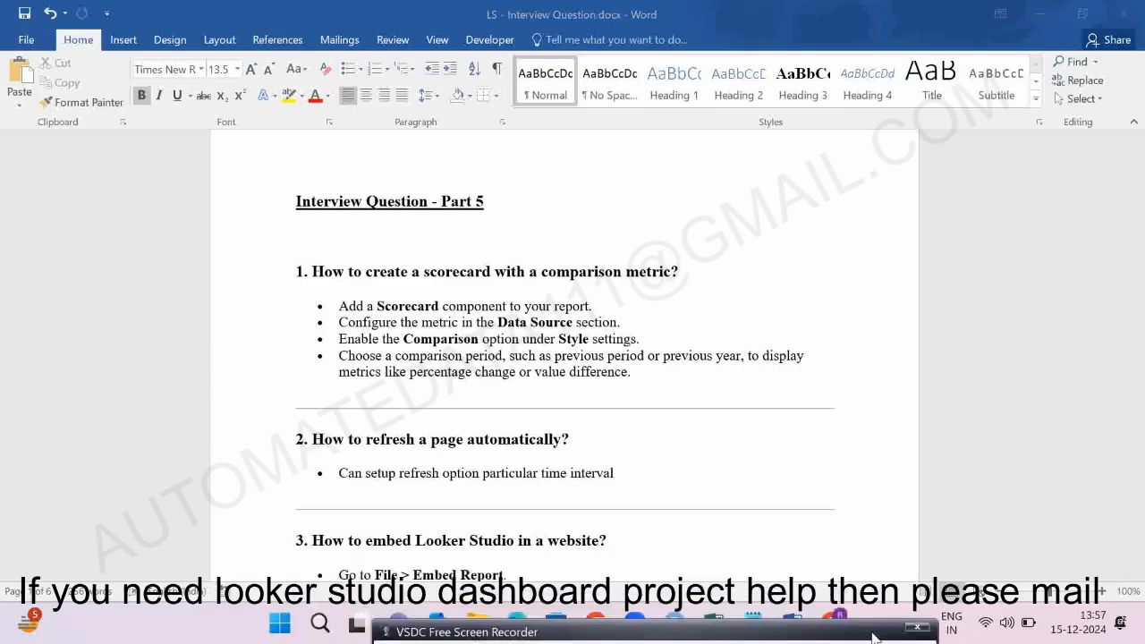
# Switch to the Interview Part 5 report in Chrome, clear the field search and add SALES to the page as a scorecard.
pyautogui.click(333, 313)
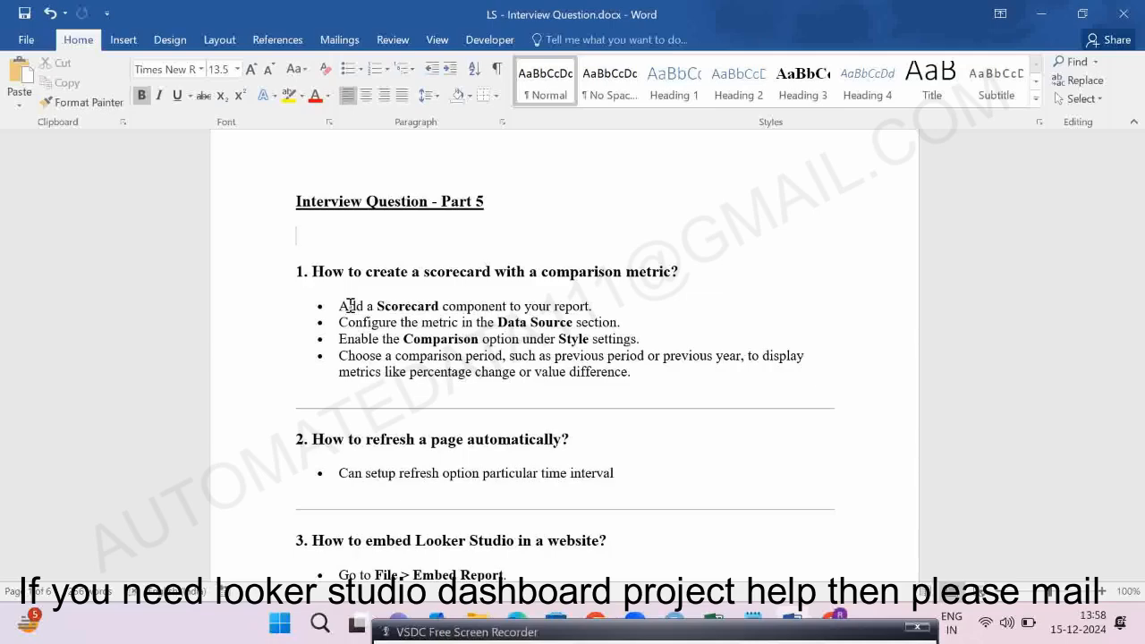
pyautogui.hotkey('alt', 'Tab')
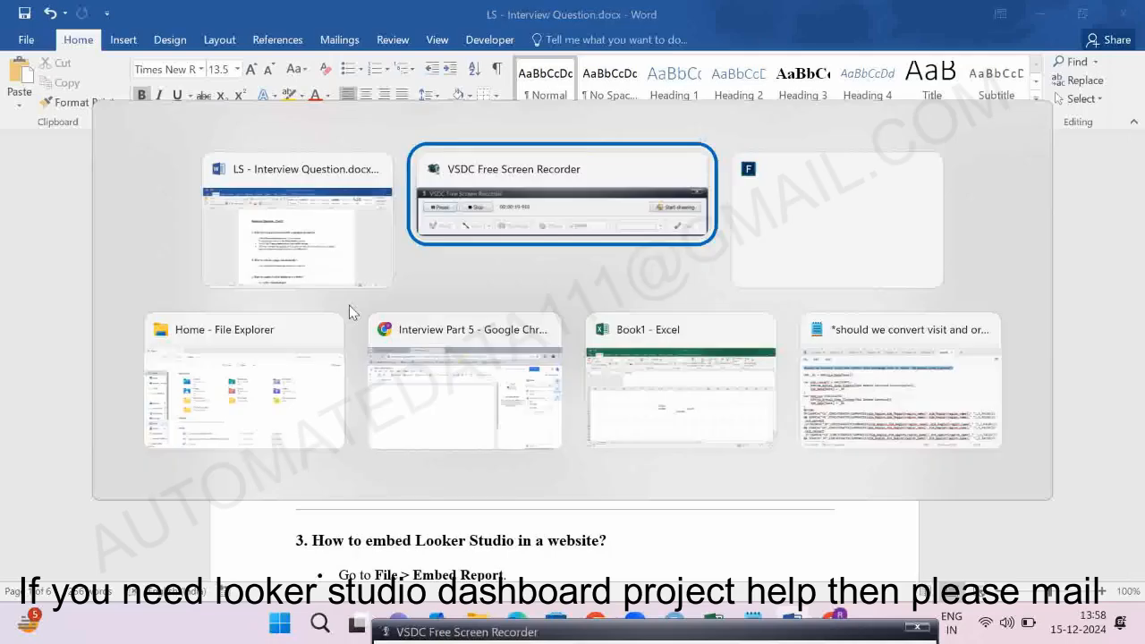
pyautogui.hotkey('alt', 'Tab')
pyautogui.hotkey('alt', 'Tab')
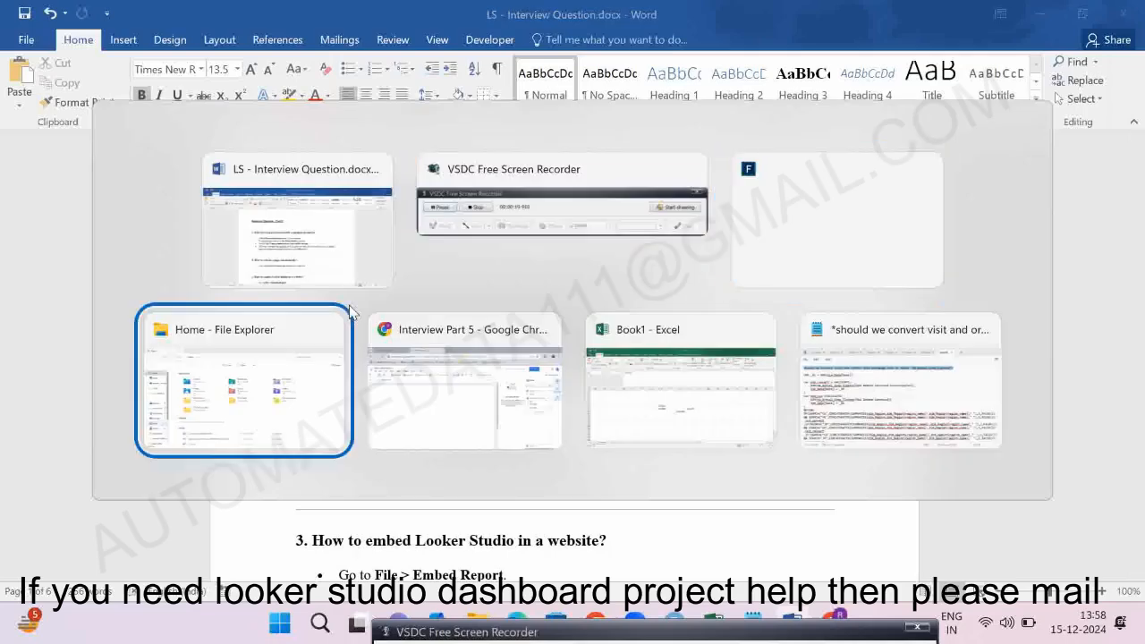
pyautogui.hotkey('alt', 'Tab')
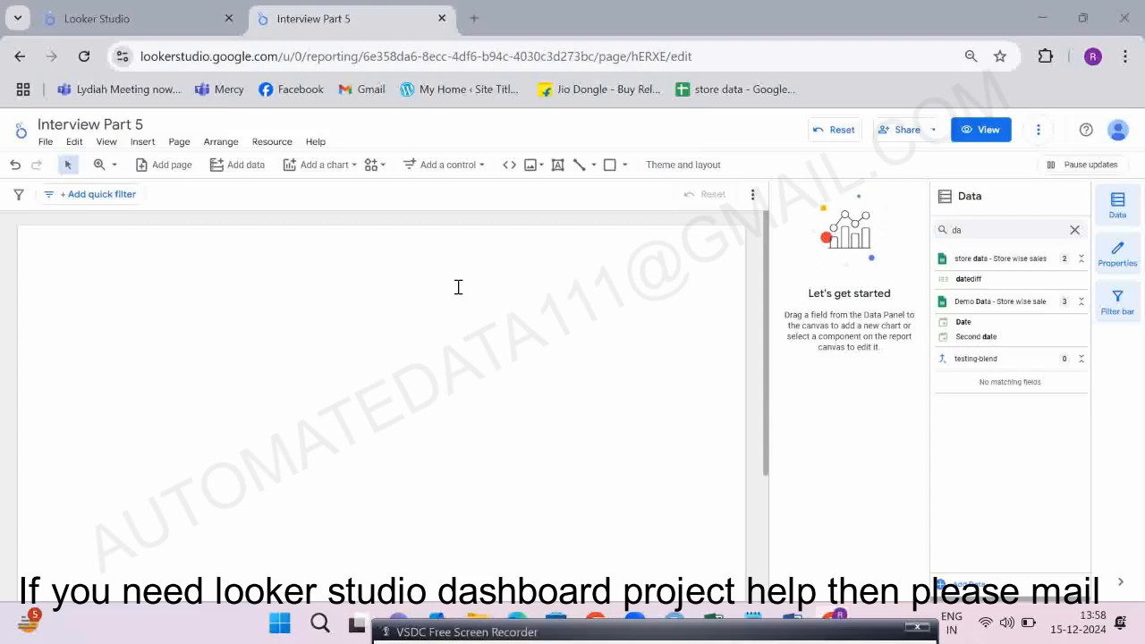
pyautogui.hotkey('alt', 'Tab')
pyautogui.hotkey('alt', 'Tab')
pyautogui.click(1074, 230)
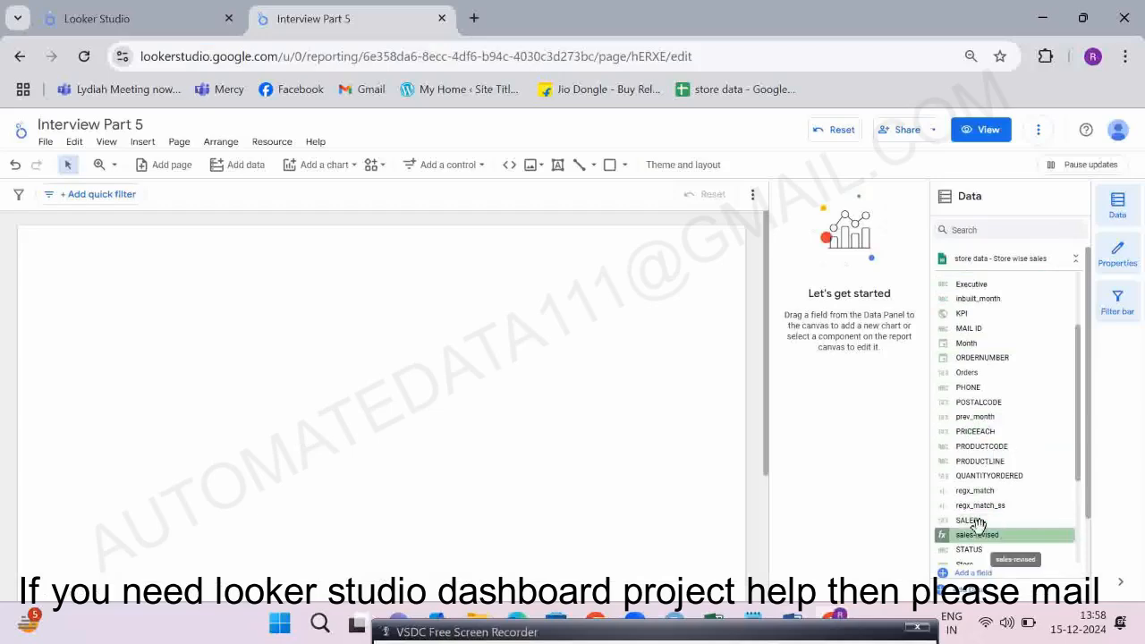
pyautogui.moveTo(978, 521); pyautogui.dragTo(324, 369)
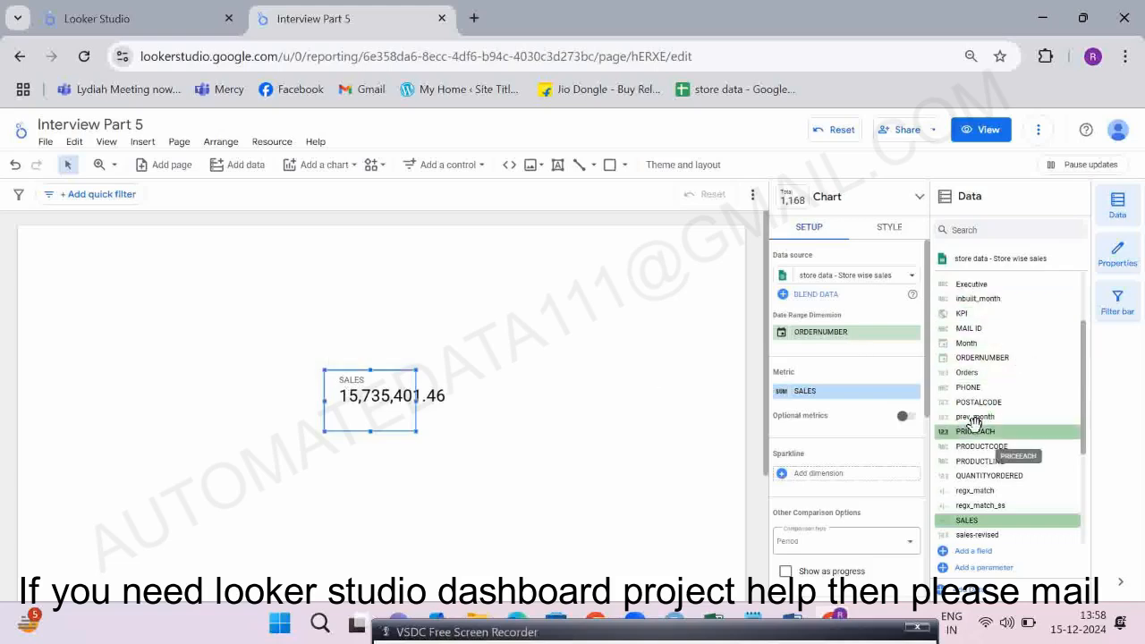
# Search the store data fields for Tgt to find the tgt field for the scorecard.
pyautogui.click(976, 230)
pyautogui.write('TGT')
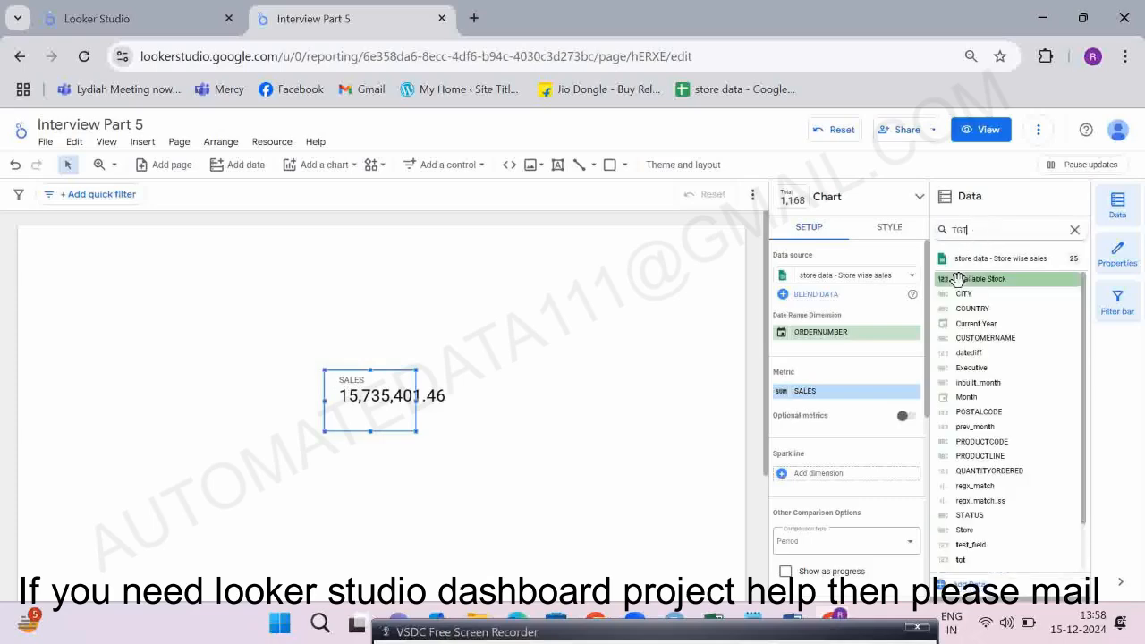
pyautogui.press('BackSpace')
pyautogui.press('BackSpace')
pyautogui.write('gt')
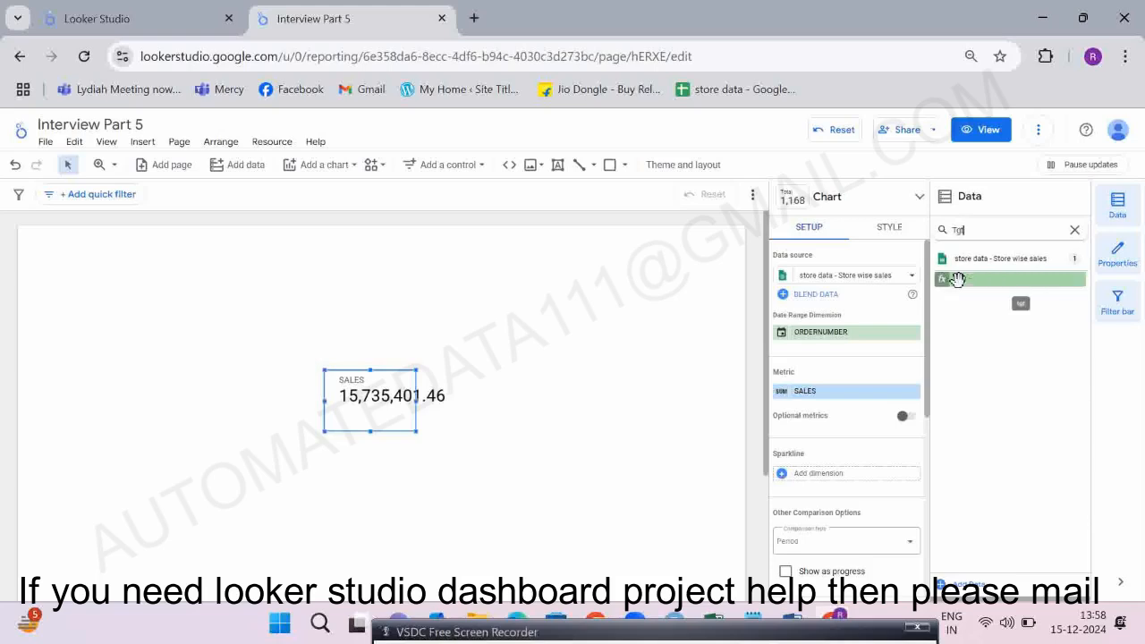
pyautogui.moveTo(971, 279); pyautogui.dragTo(964, 304)
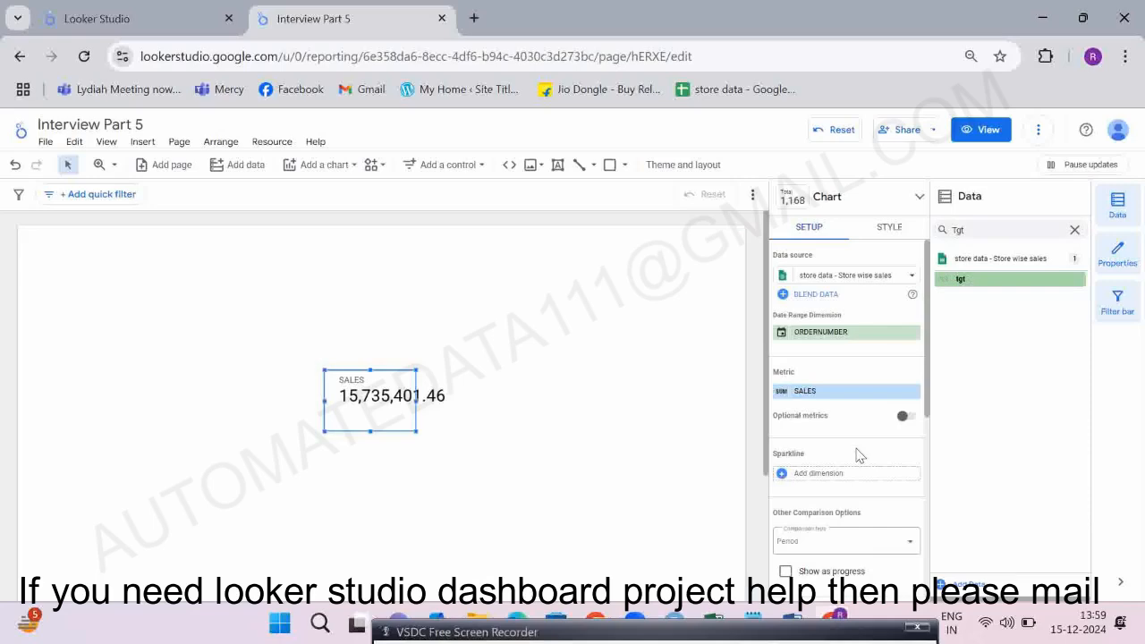
# Set the scorecard's comparison type to Metric and replace its SALES metric with tgt.
pyautogui.scroll(-1, 850, 465)
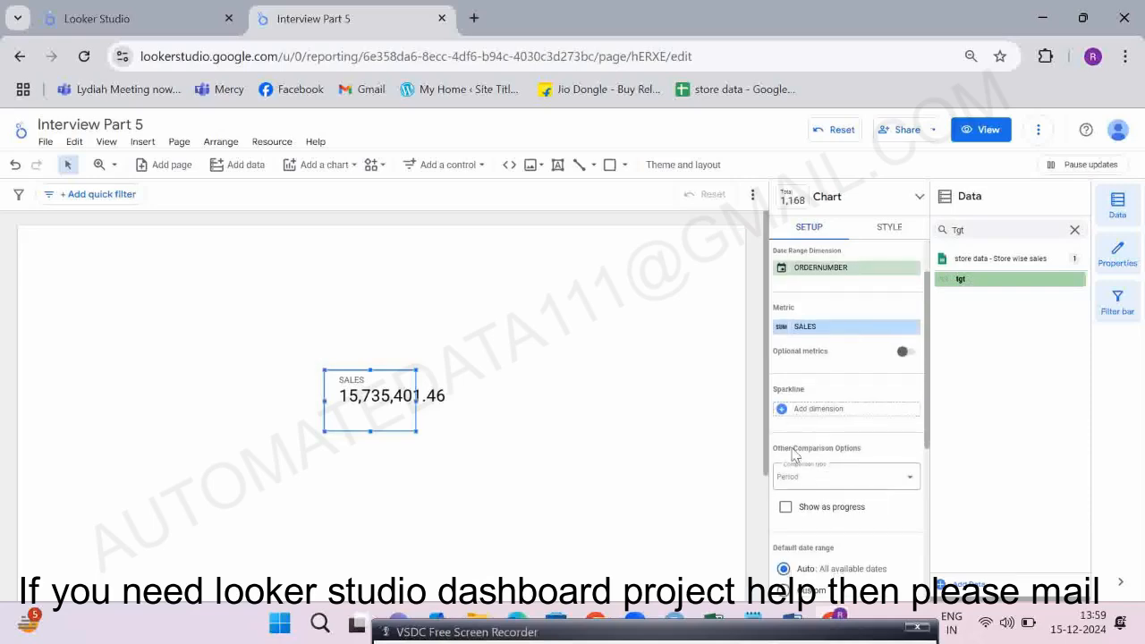
pyautogui.click(783, 479)
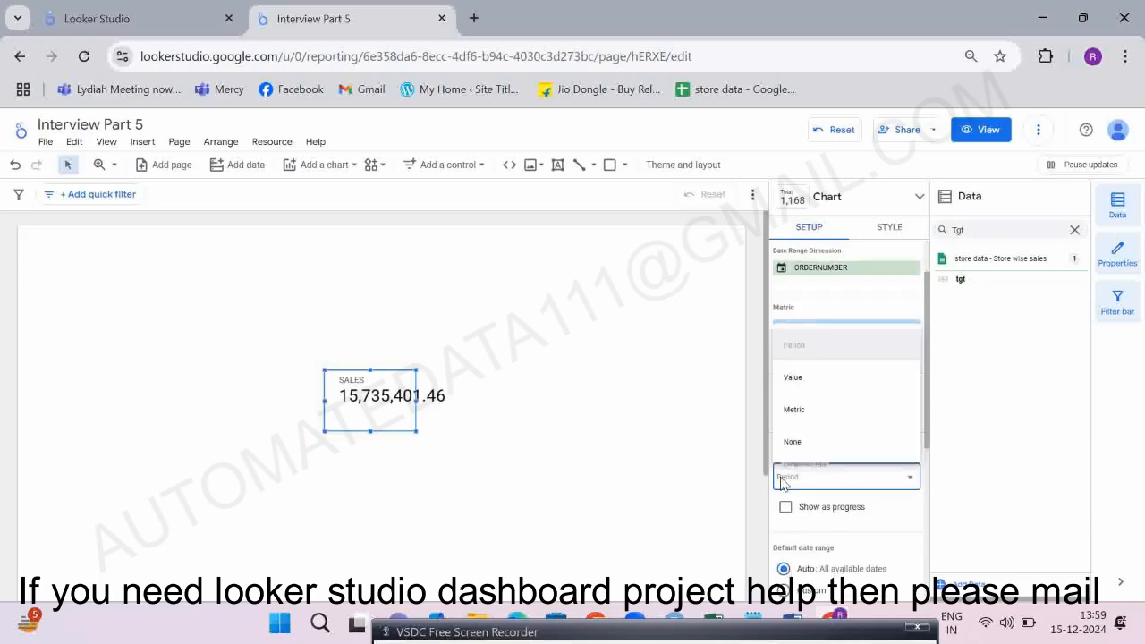
pyautogui.click(792, 408)
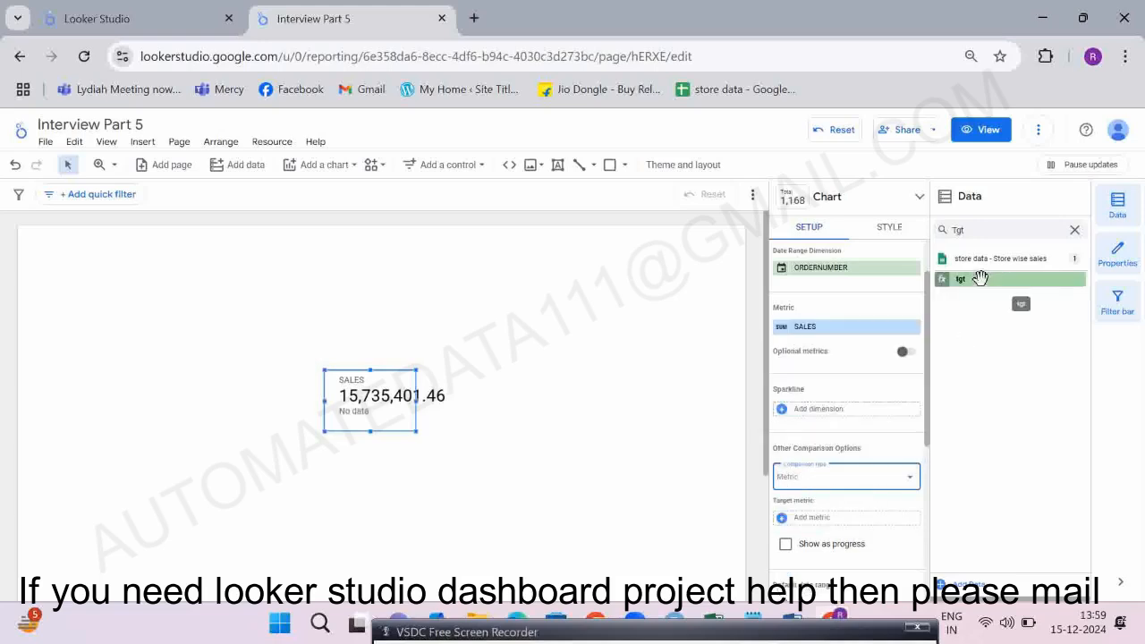
pyautogui.moveTo(964, 278); pyautogui.dragTo(828, 330)
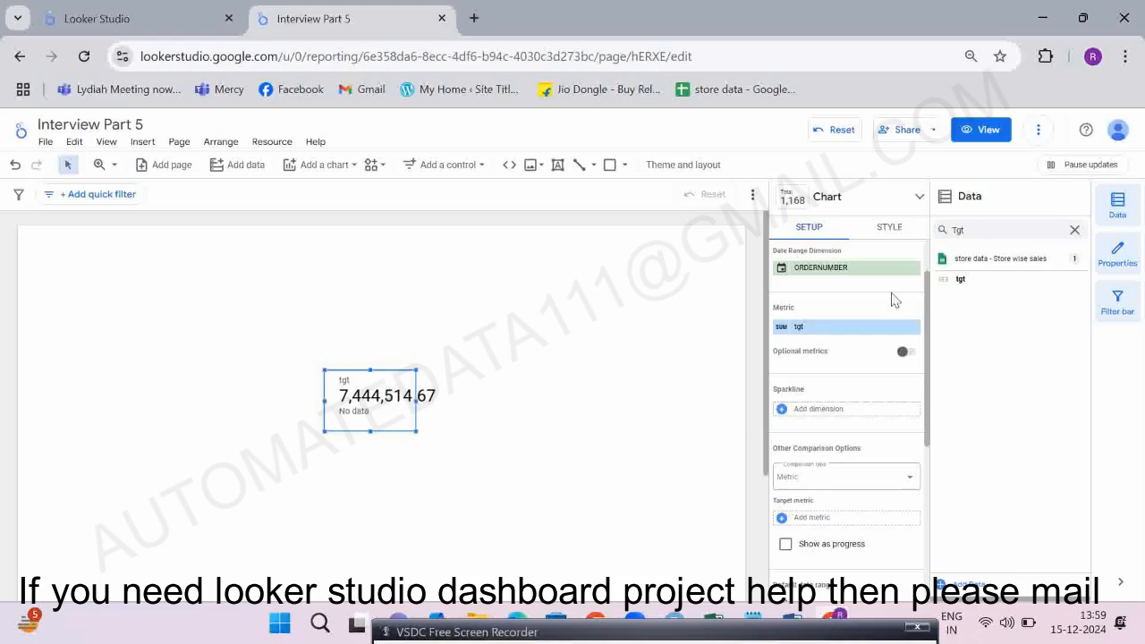
# Set SALES as the scorecard's target metric shown as progress, and enlarge the scorecard to fit the bar.
pyautogui.doubleClick(979, 233)
pyautogui.write('sales')
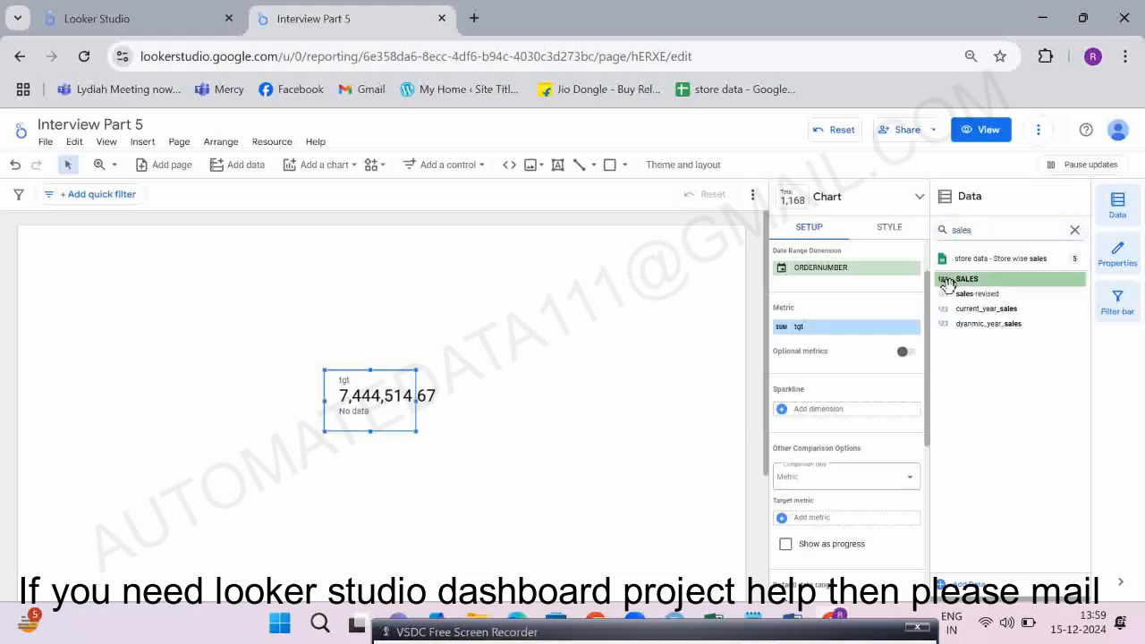
pyautogui.moveTo(966, 279); pyautogui.dragTo(812, 528)
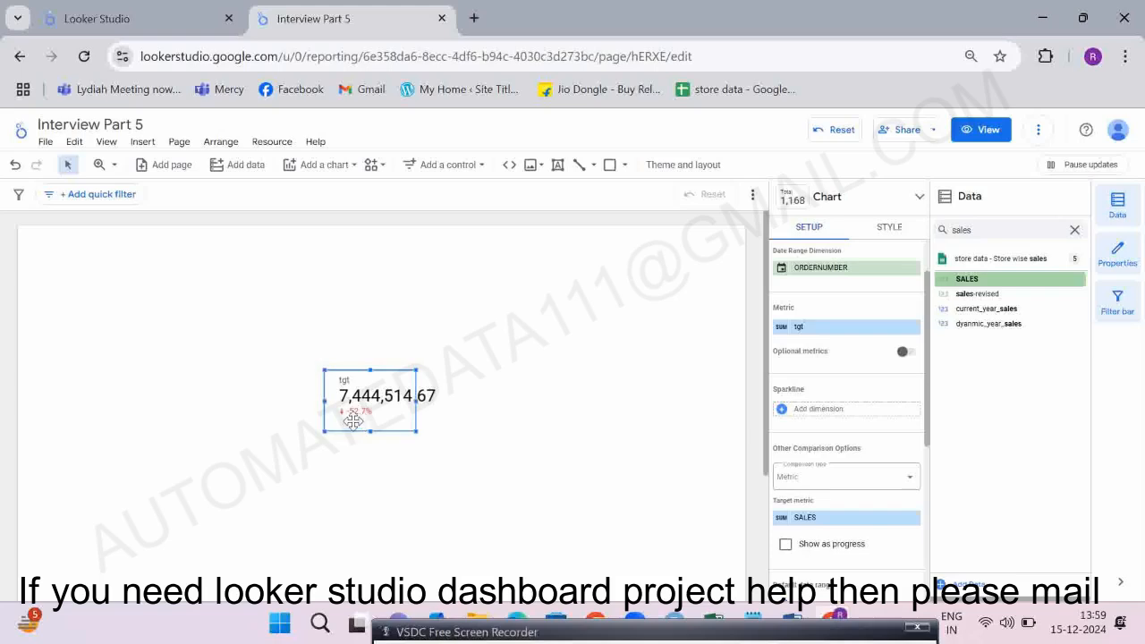
pyautogui.click(786, 544)
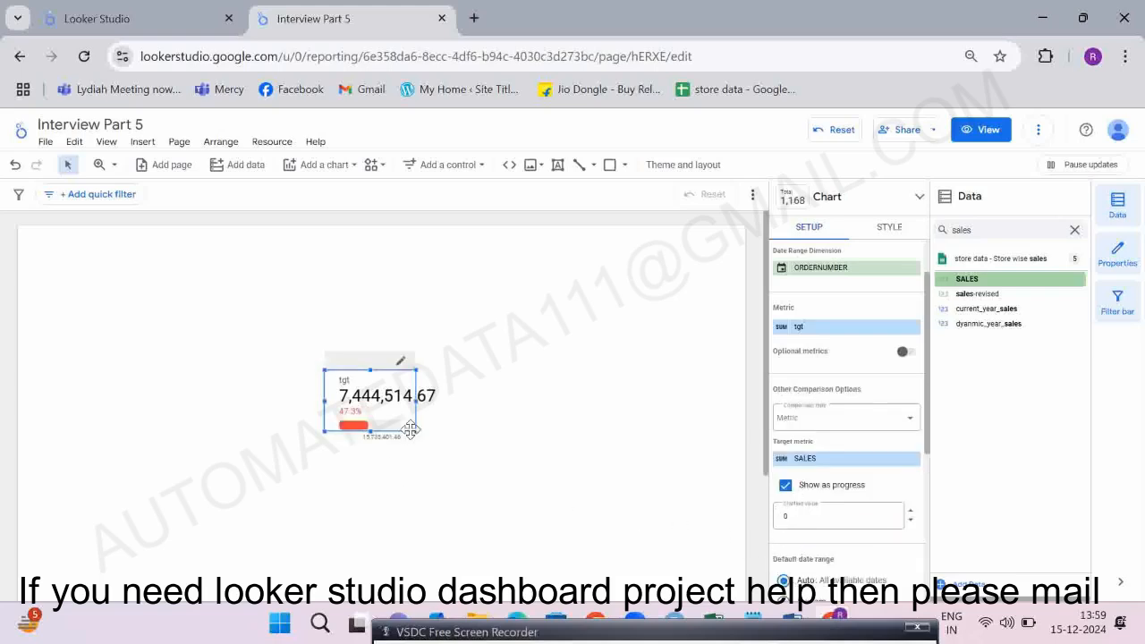
pyautogui.moveTo(415, 431); pyautogui.dragTo(521, 464)
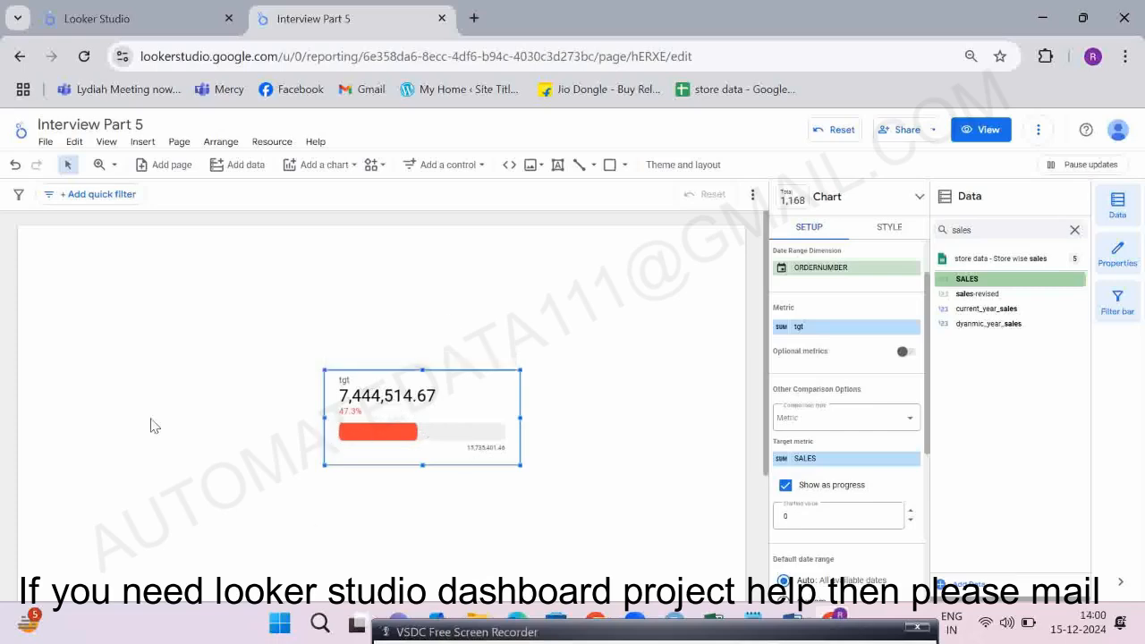
# Read question 2 about refreshing a page automatically in the Word document, and return to the Interview Part 5 report in Chrome.
pyautogui.hotkey('alt', 'Tab')
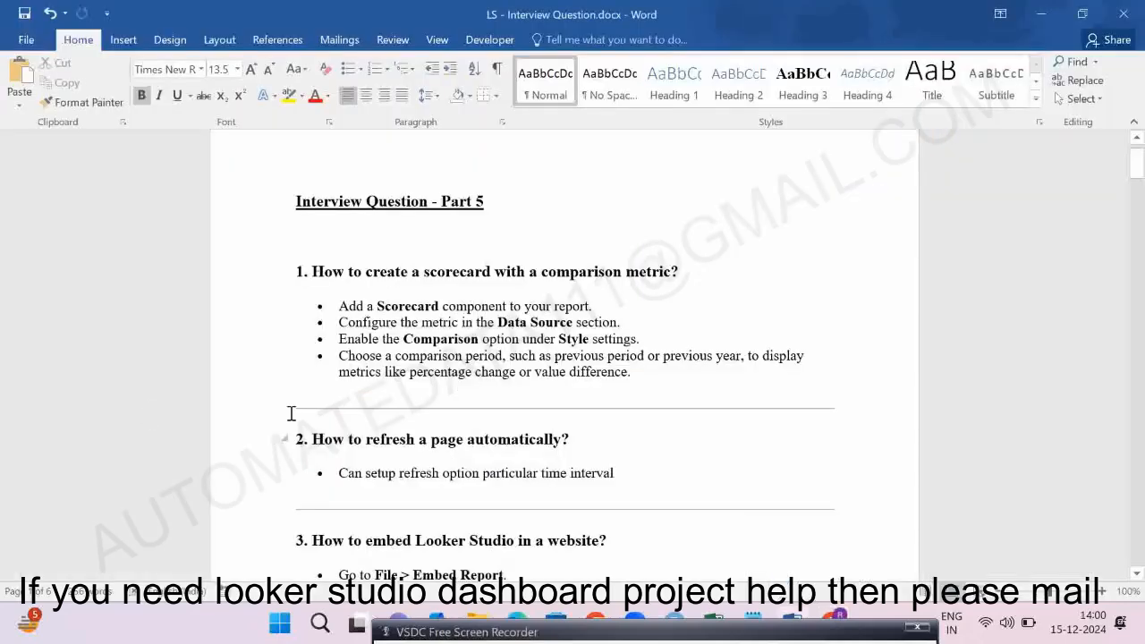
pyautogui.scroll(-3, 289, 409)
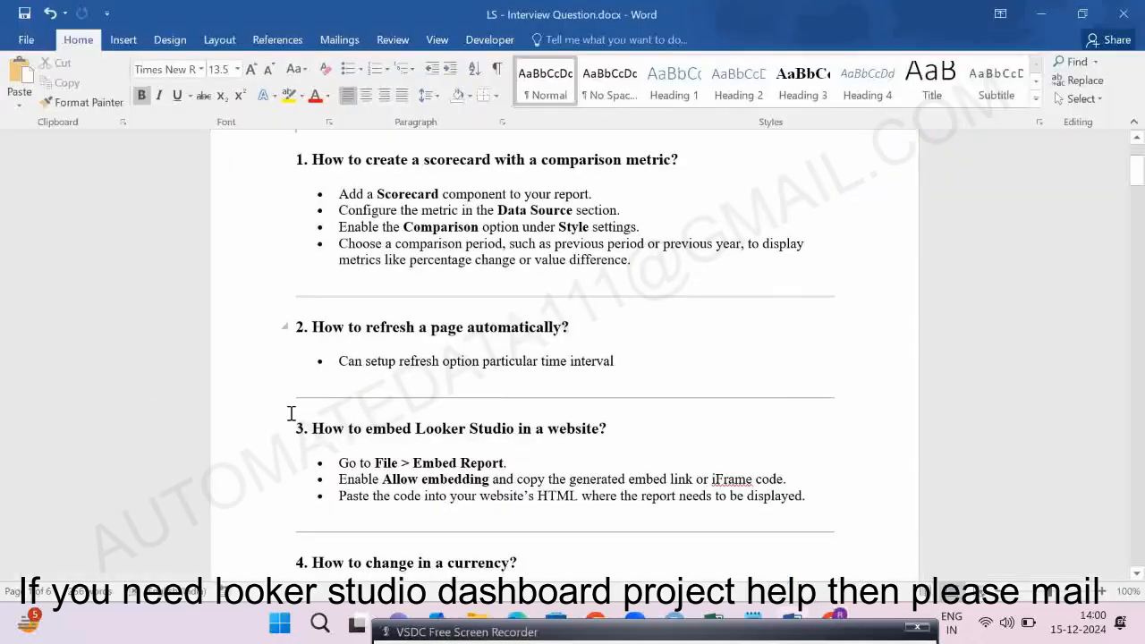
pyautogui.hotkey('alt', 'Tab')
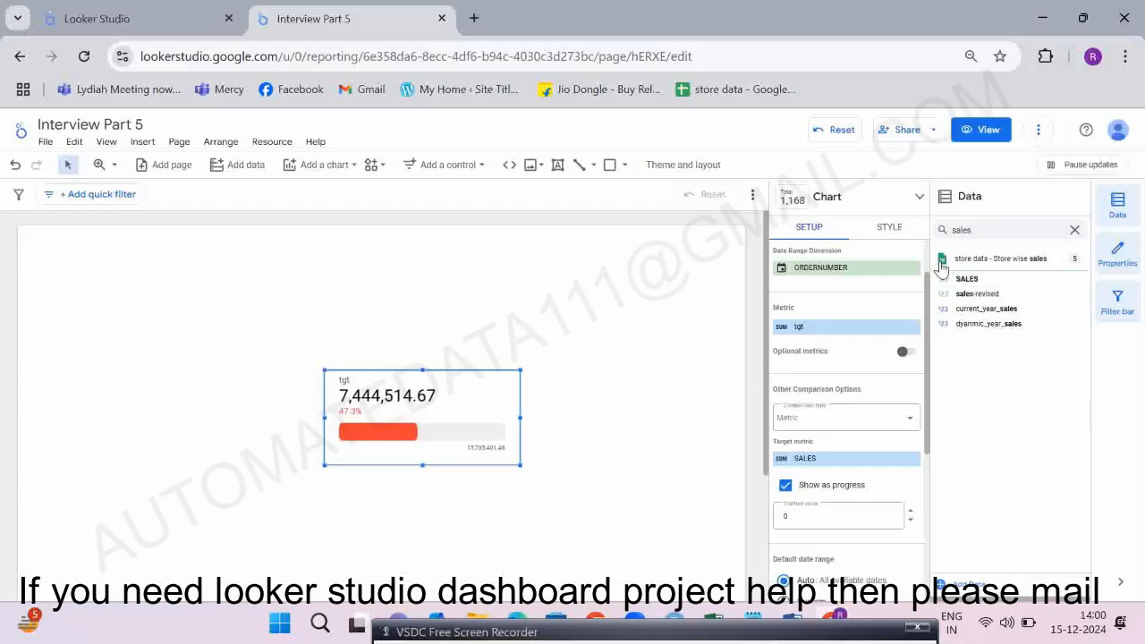
# Clear the field search and review the data freshness options of the Store wise sales data source without changing them.
pyautogui.click(1074, 229)
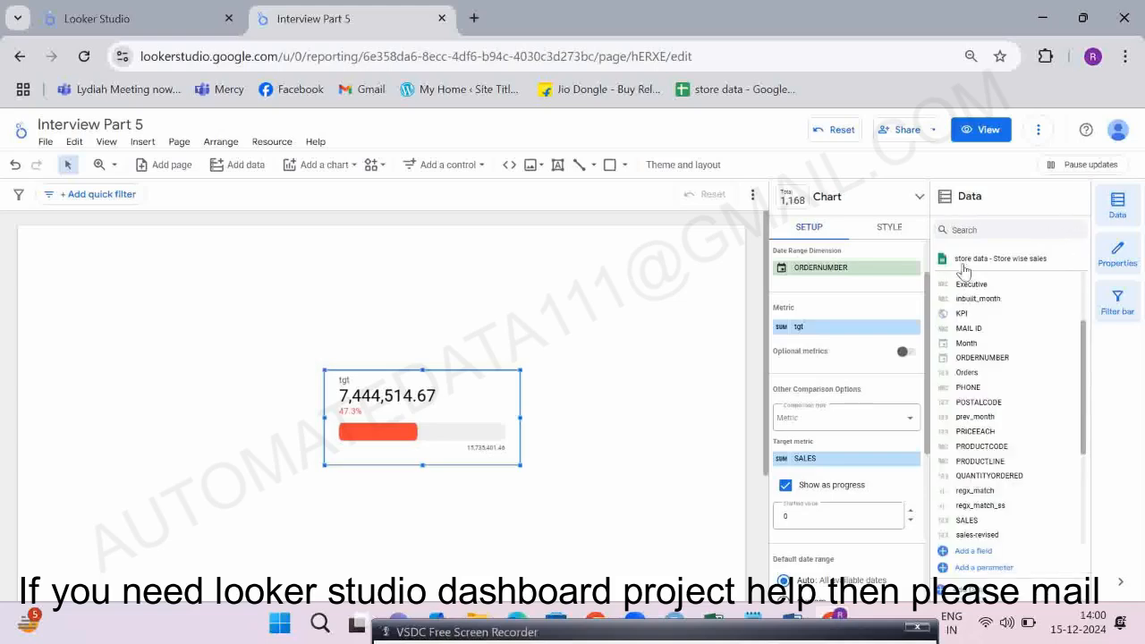
pyautogui.click(943, 261)
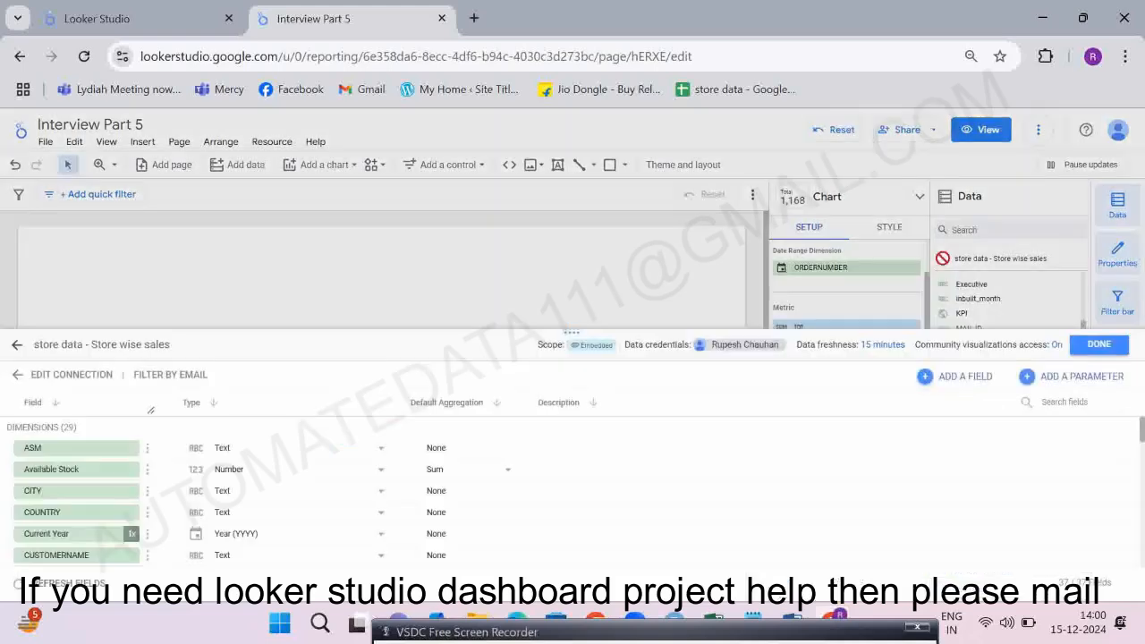
pyautogui.click(880, 345)
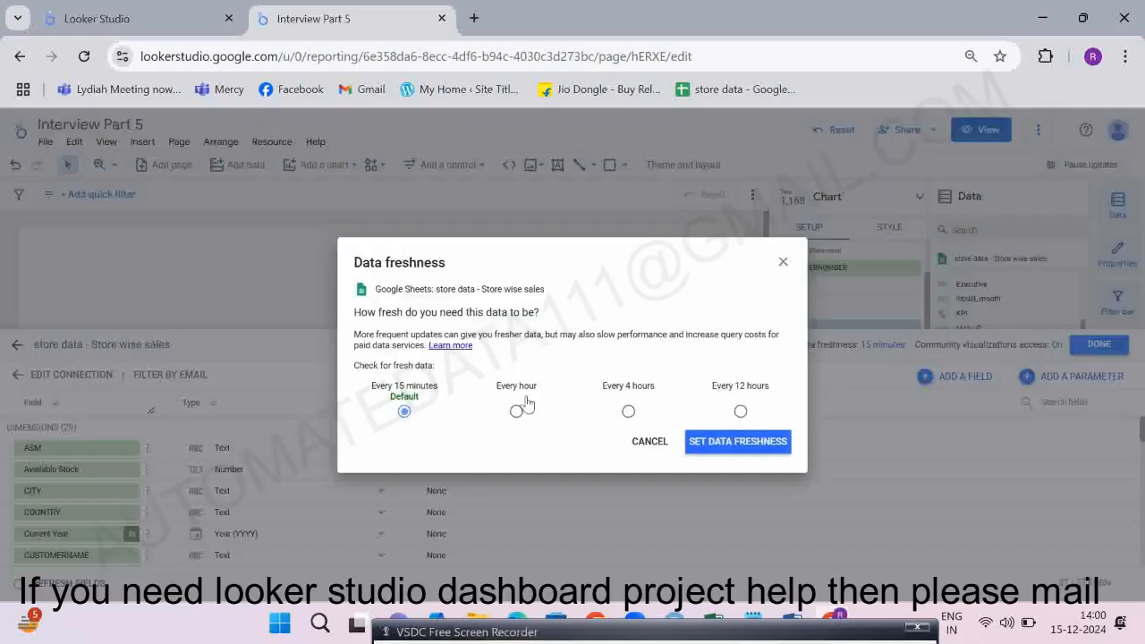
pyautogui.click(650, 439)
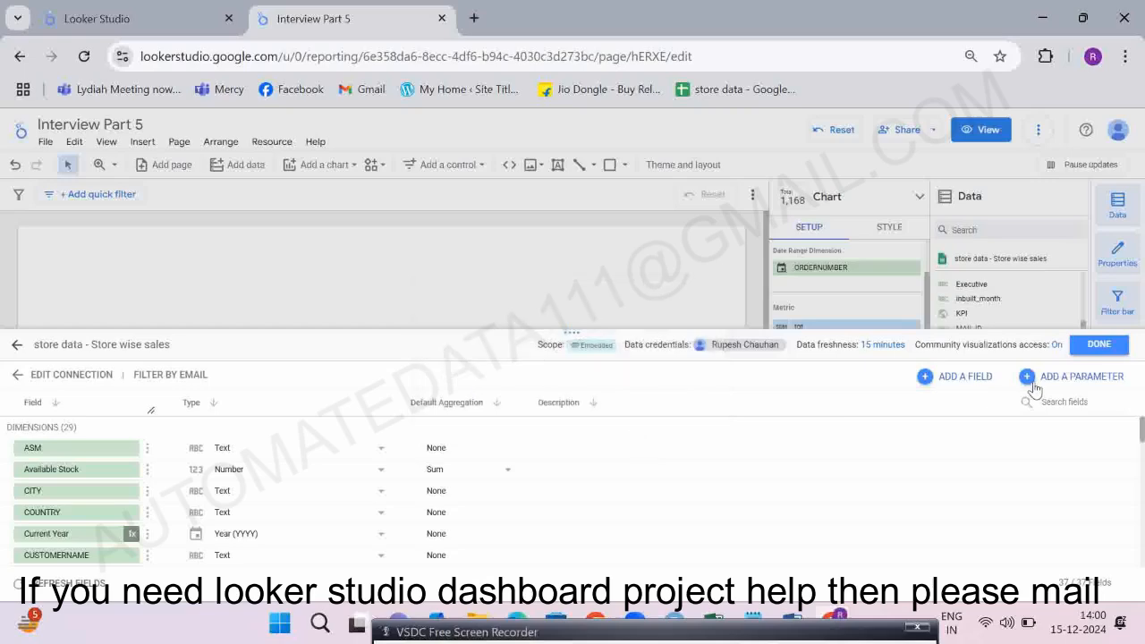
pyautogui.click(1095, 344)
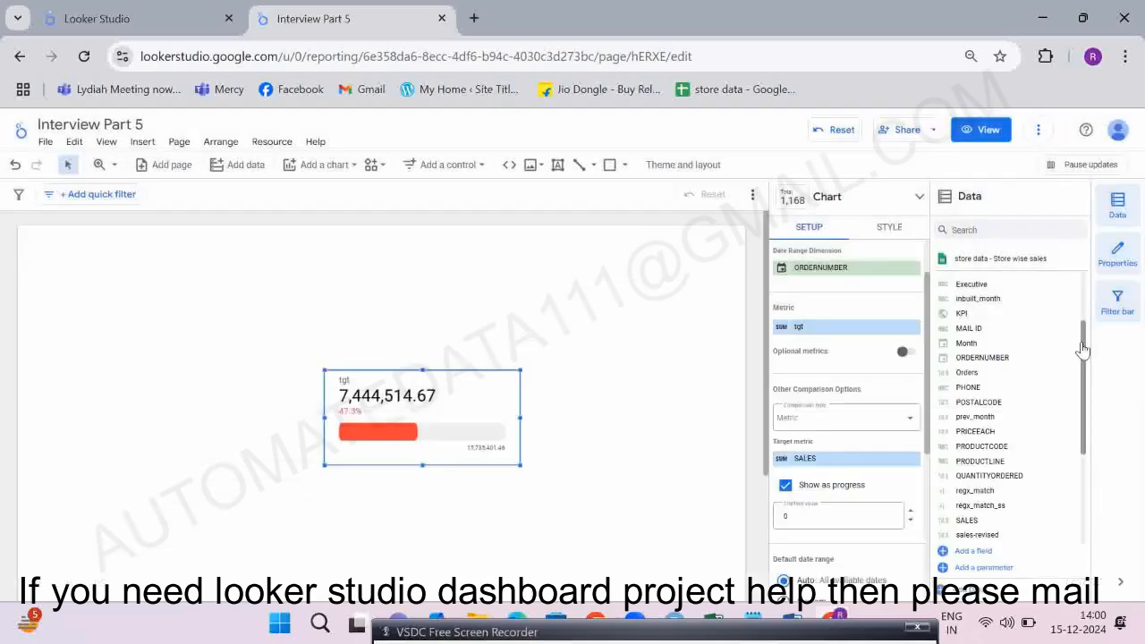
# Switch to the Word document and read question 3, highlighting the steps for embedding Looker Studio in a website.
pyautogui.hotkey('alt', 'Tab')
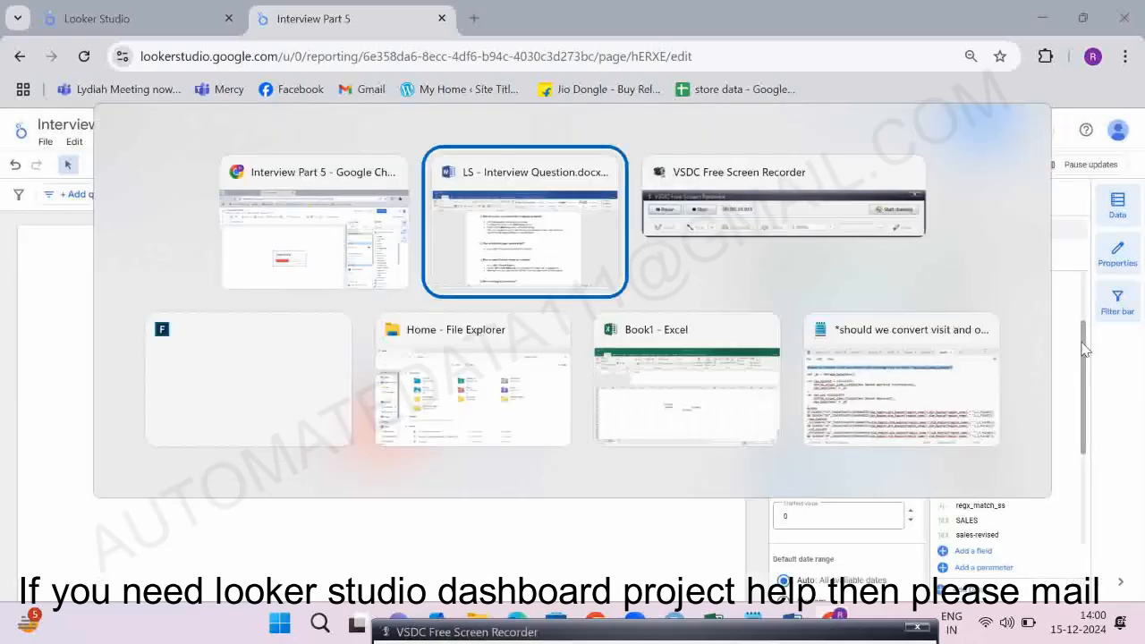
pyautogui.scroll(-3, 580, 440)
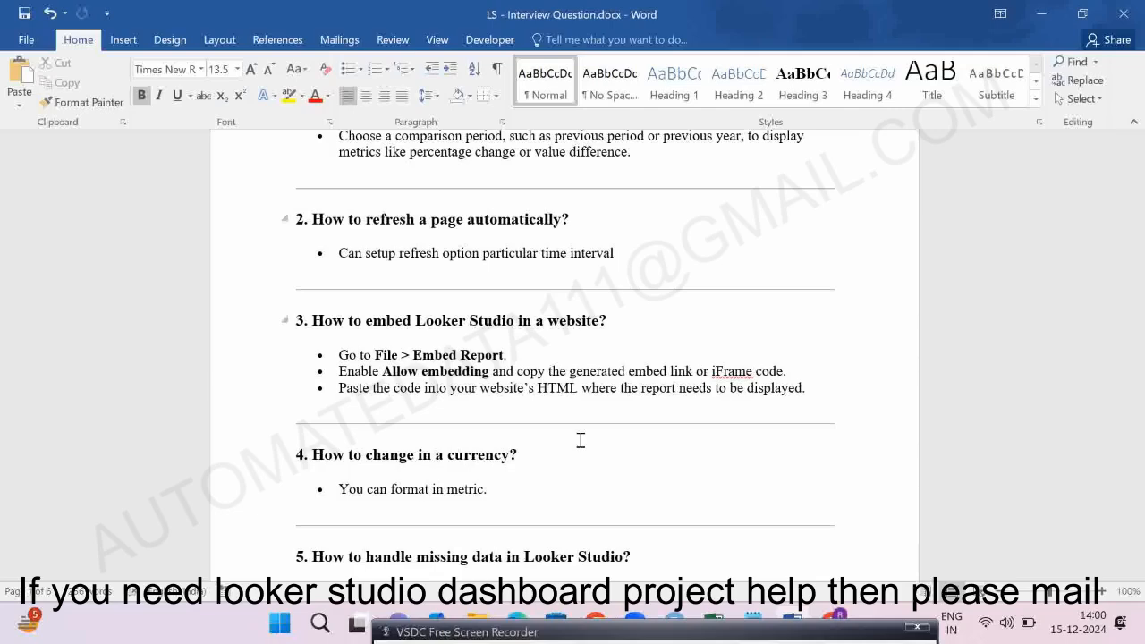
pyautogui.moveTo(308, 351); pyautogui.dragTo(458, 387)
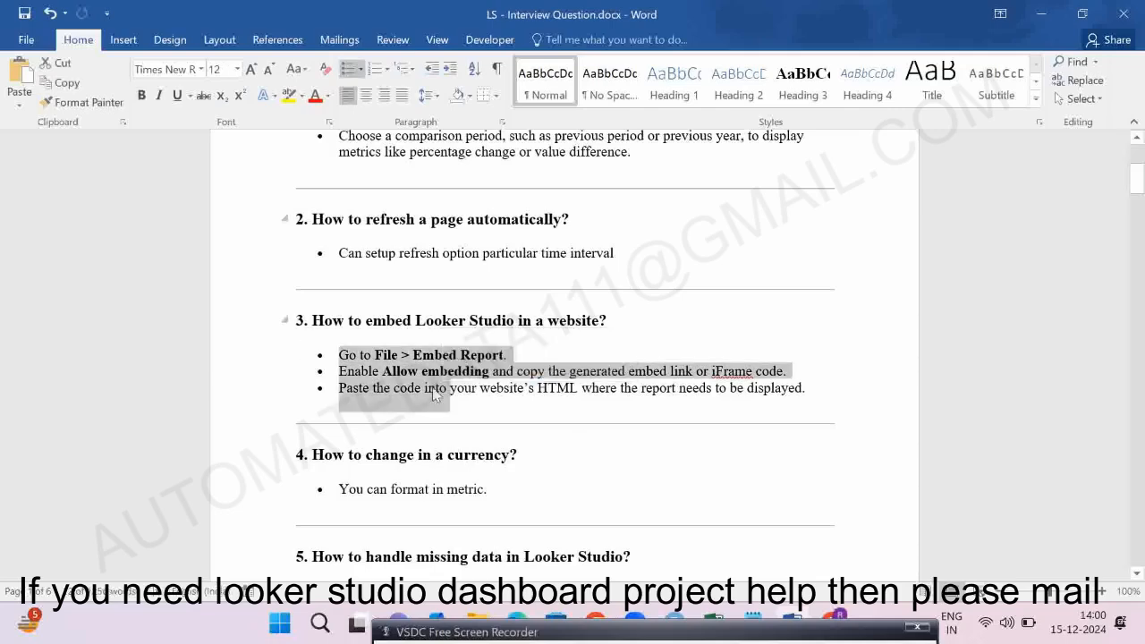
# Return to the report in Chrome, enable embedding with the Embed Code option, and close the embed settings.
pyautogui.hotkey('alt', 'Tab')
pyautogui.click(933, 130)
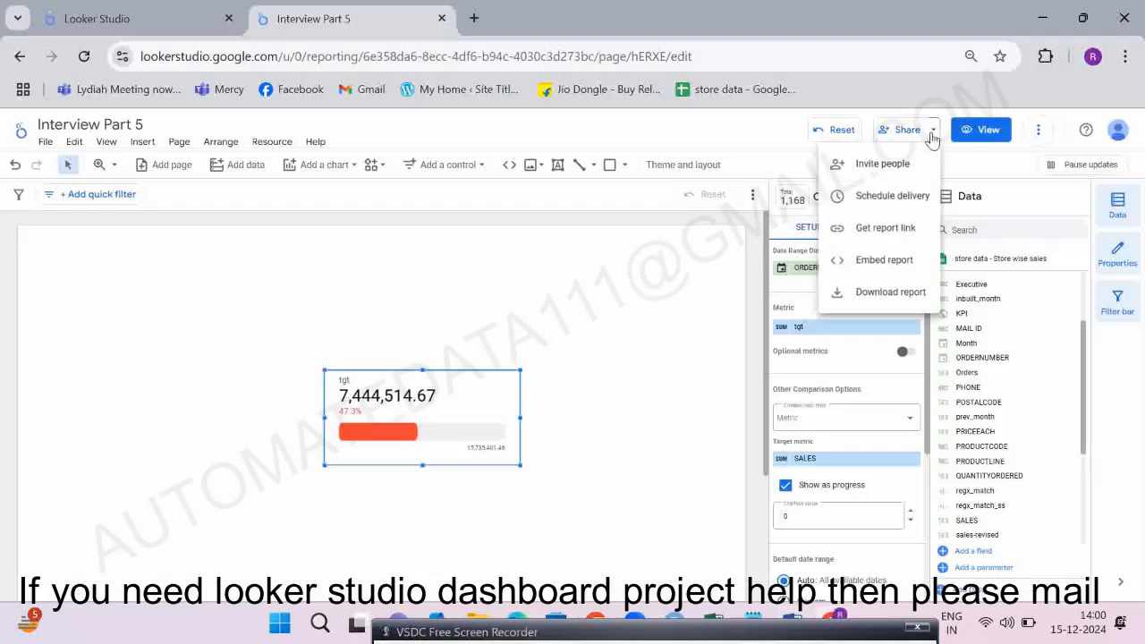
pyautogui.click(857, 261)
pyautogui.click(515, 352)
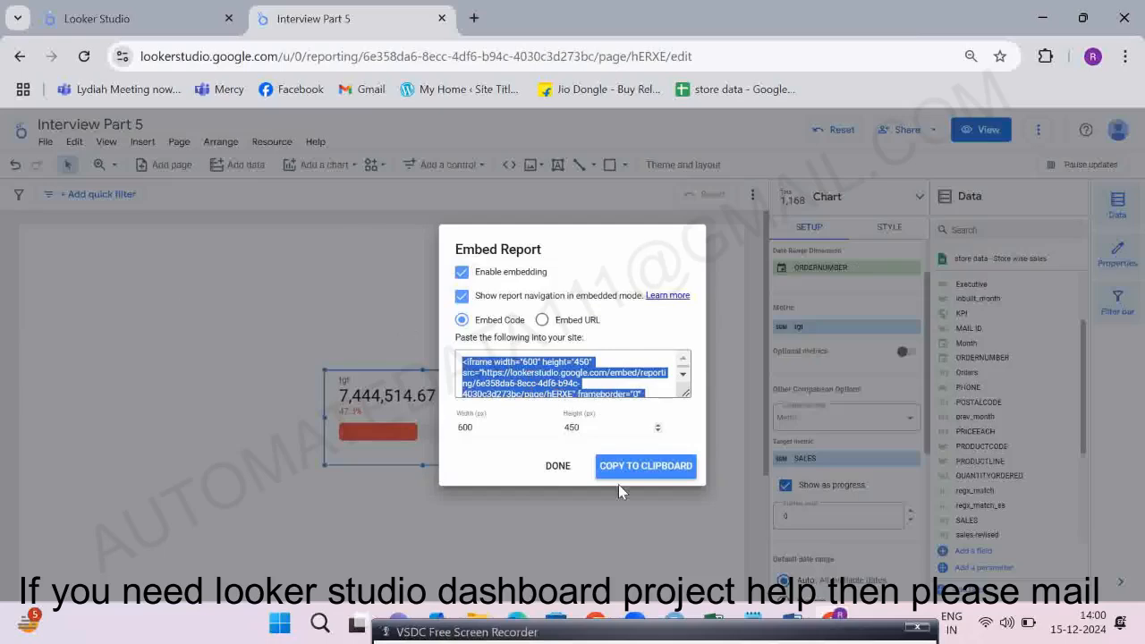
pyautogui.click(556, 466)
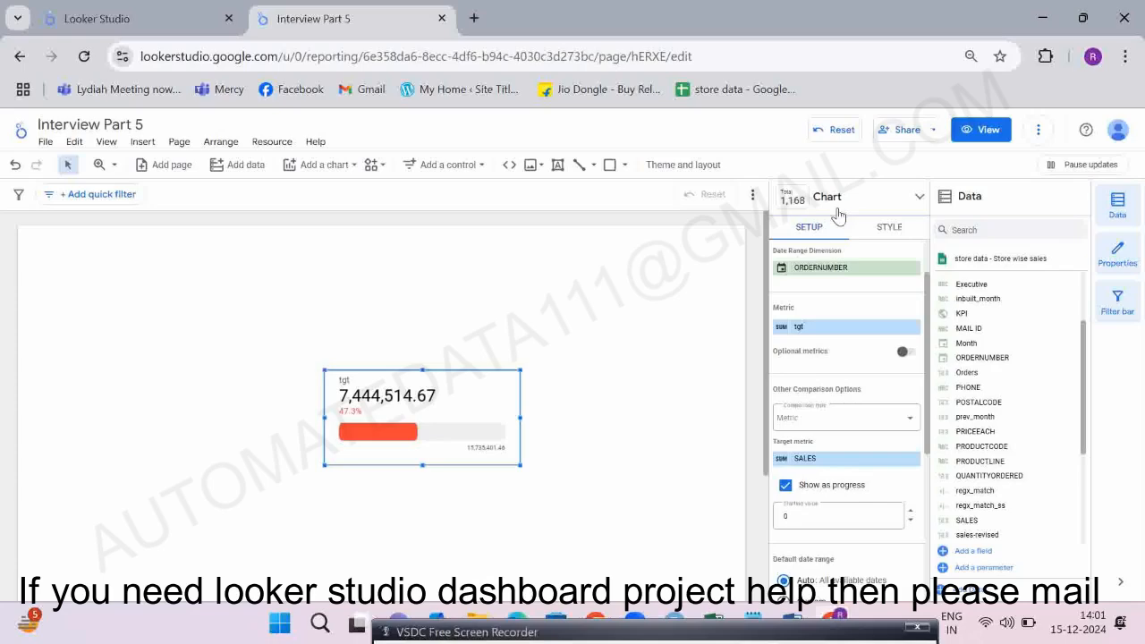
# Read question 4 about changing the currency in the Word document, and return to the Interview Part 5 report.
pyautogui.hotkey('alt', 'Tab')
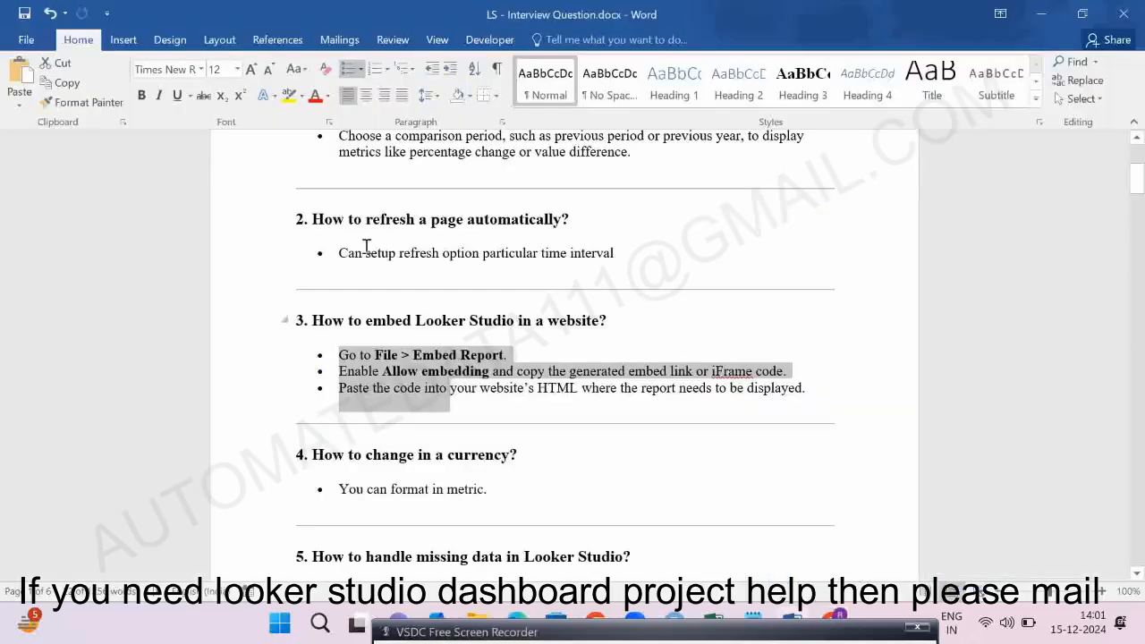
pyautogui.scroll(-3, 353, 452)
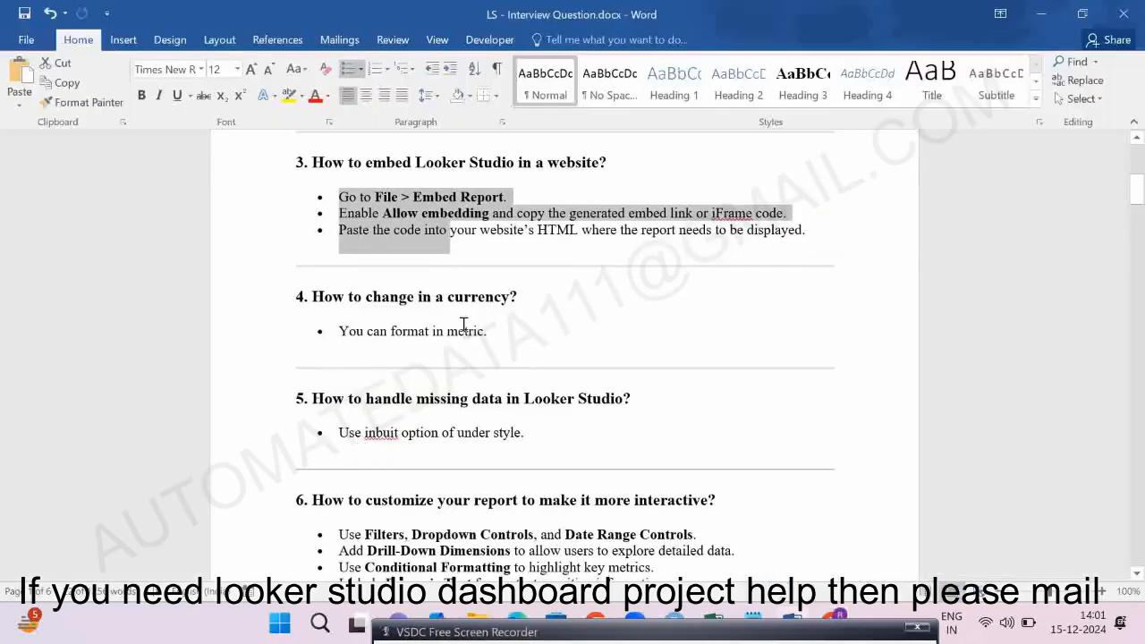
pyautogui.hotkey('alt', 'Tab')
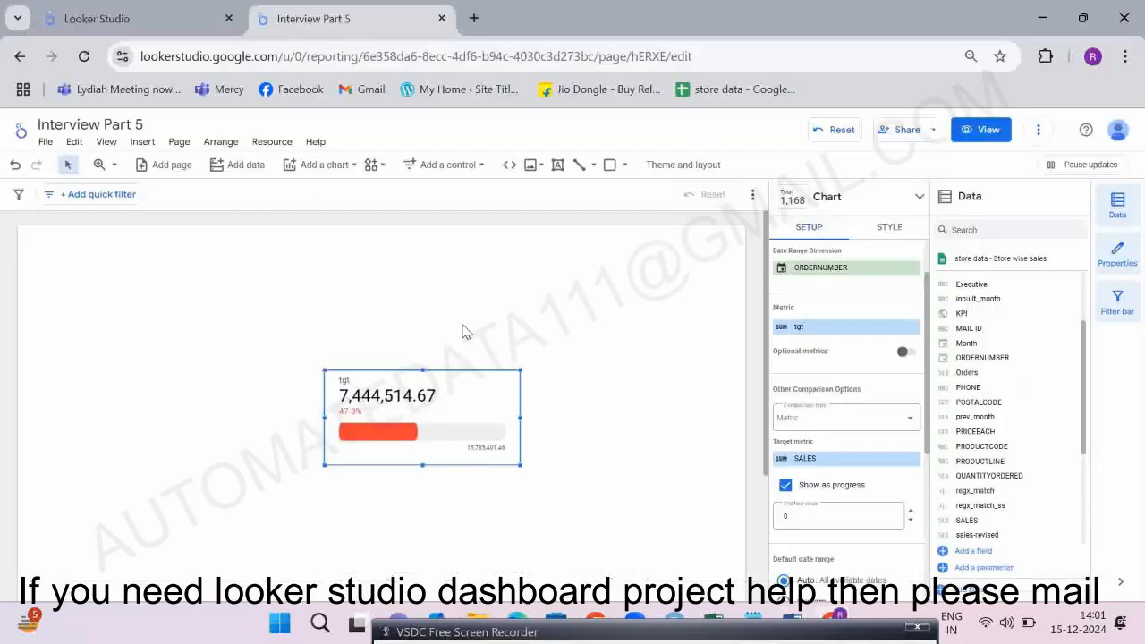
# Remove the SALES target metric and progress display from the scorecard, and set its comparison type to None.
pyautogui.click(912, 458)
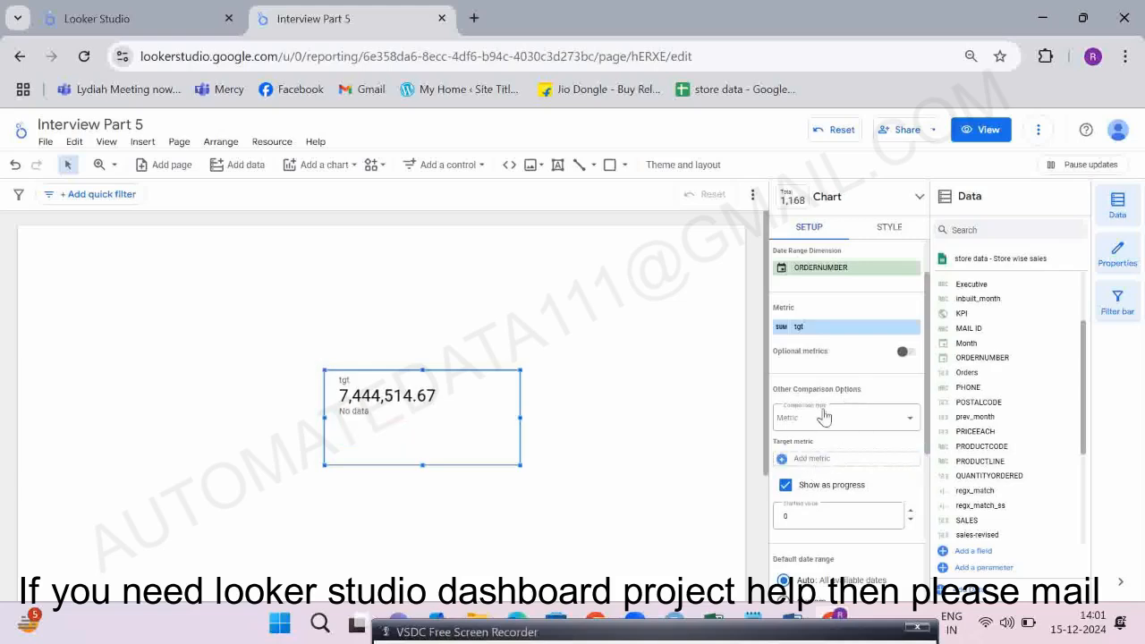
pyautogui.click(784, 486)
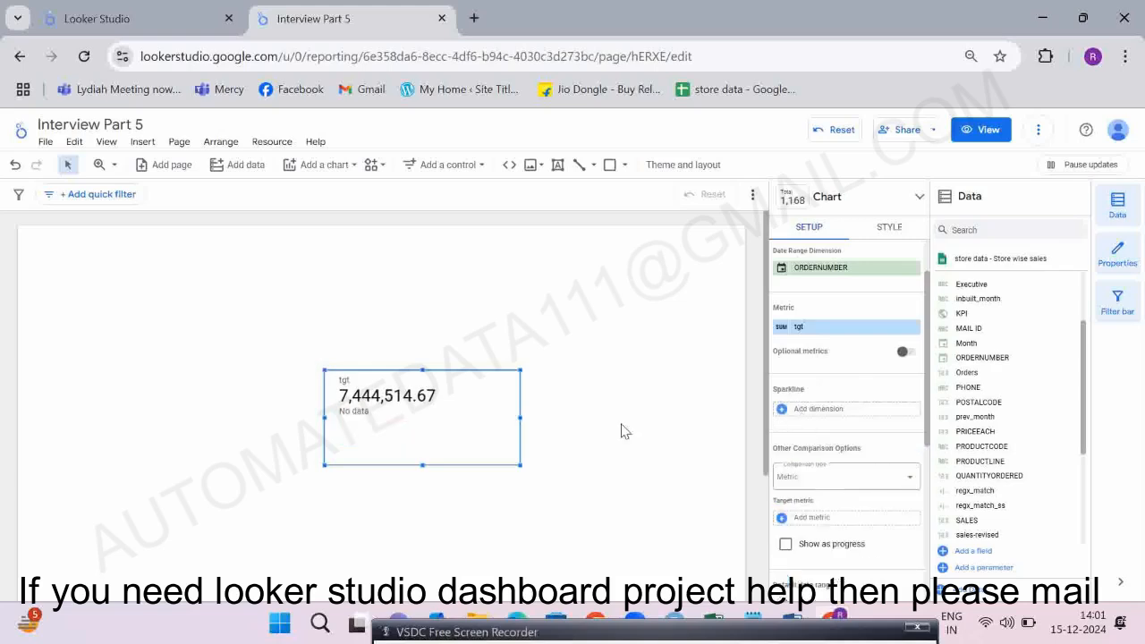
pyautogui.click(792, 479)
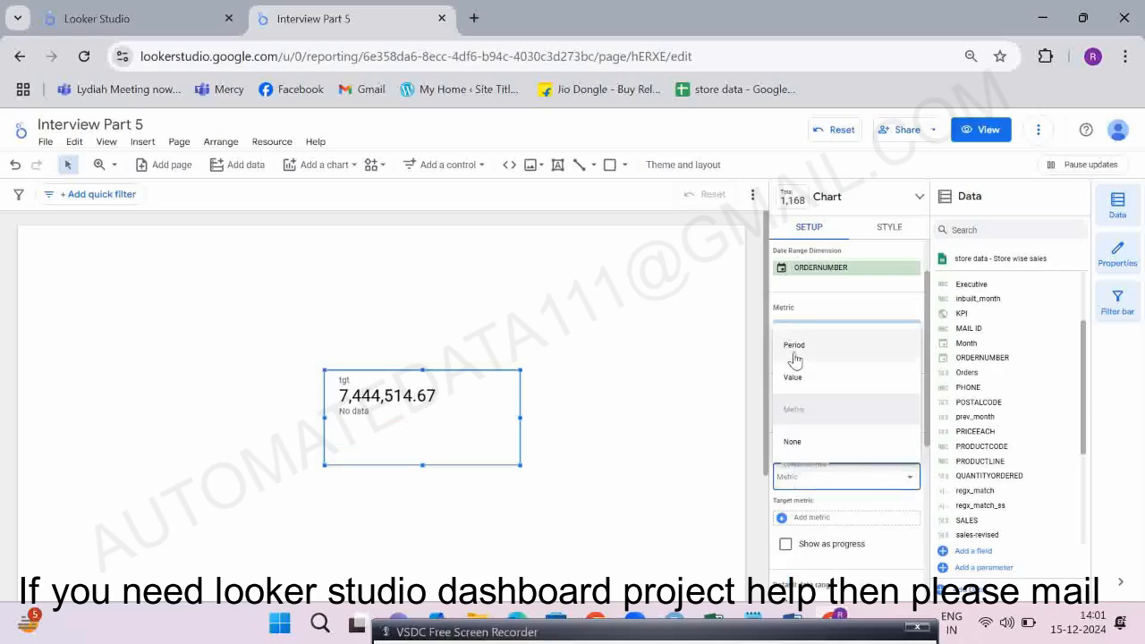
pyautogui.click(789, 444)
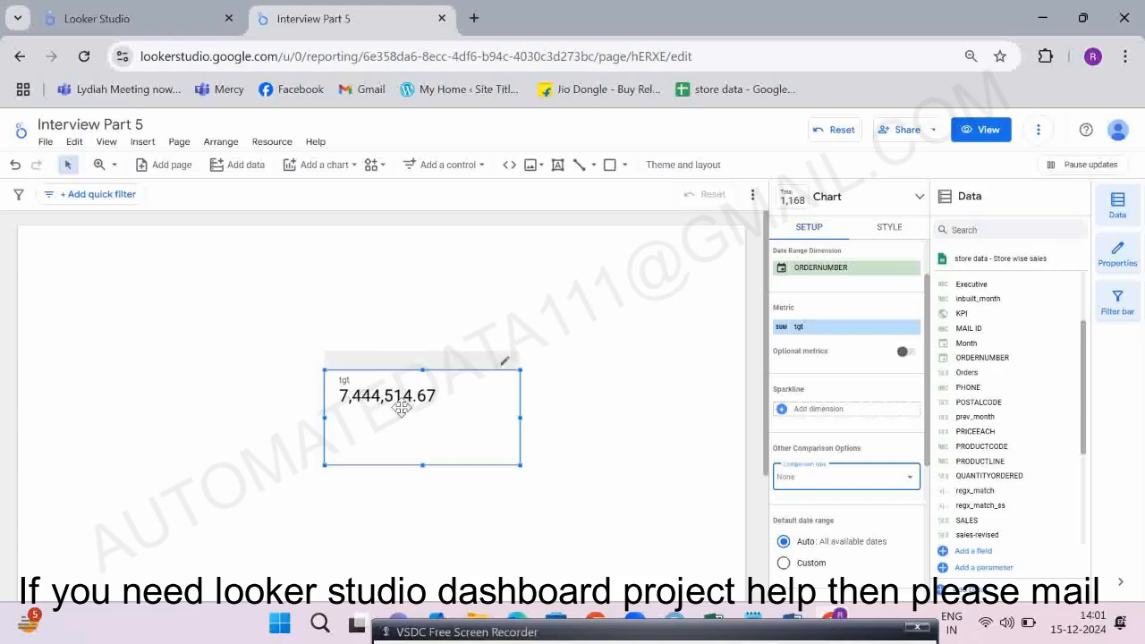
# Set the data type of the scorecard's tgt metric to Currency, INR - Indian Rupee (₹).
pyautogui.click(781, 327)
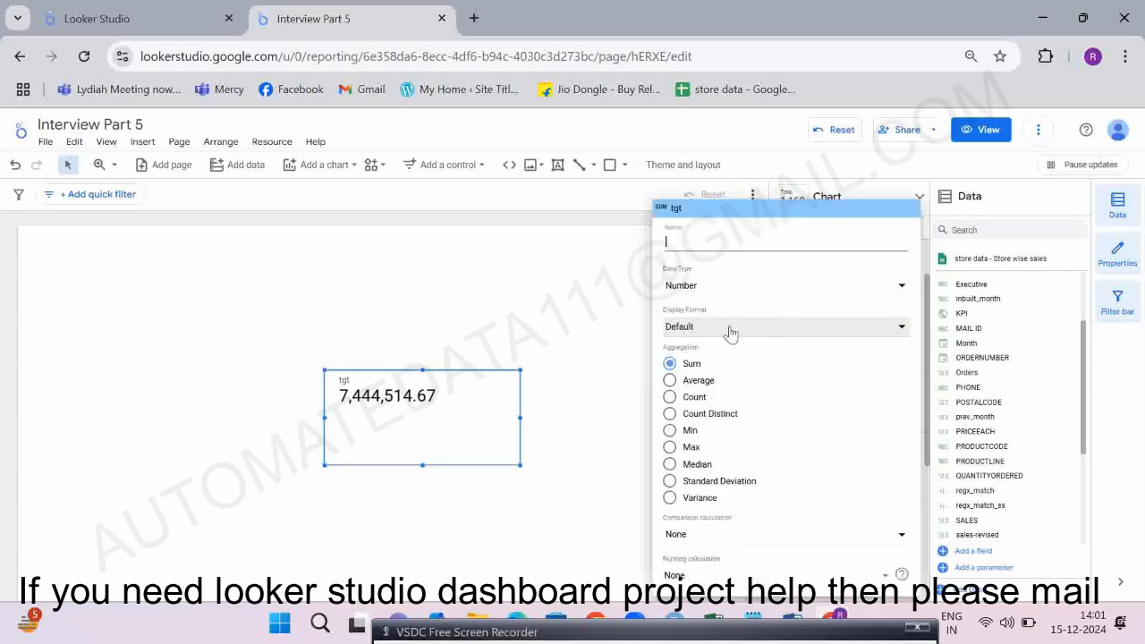
pyautogui.click(697, 286)
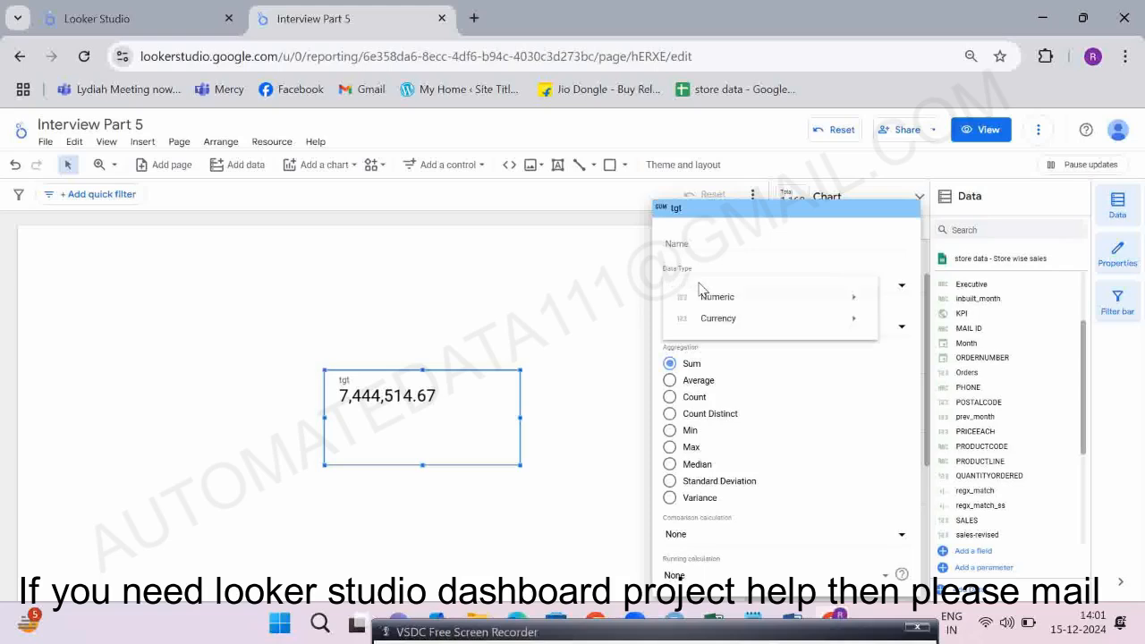
pyautogui.moveTo(711, 318)
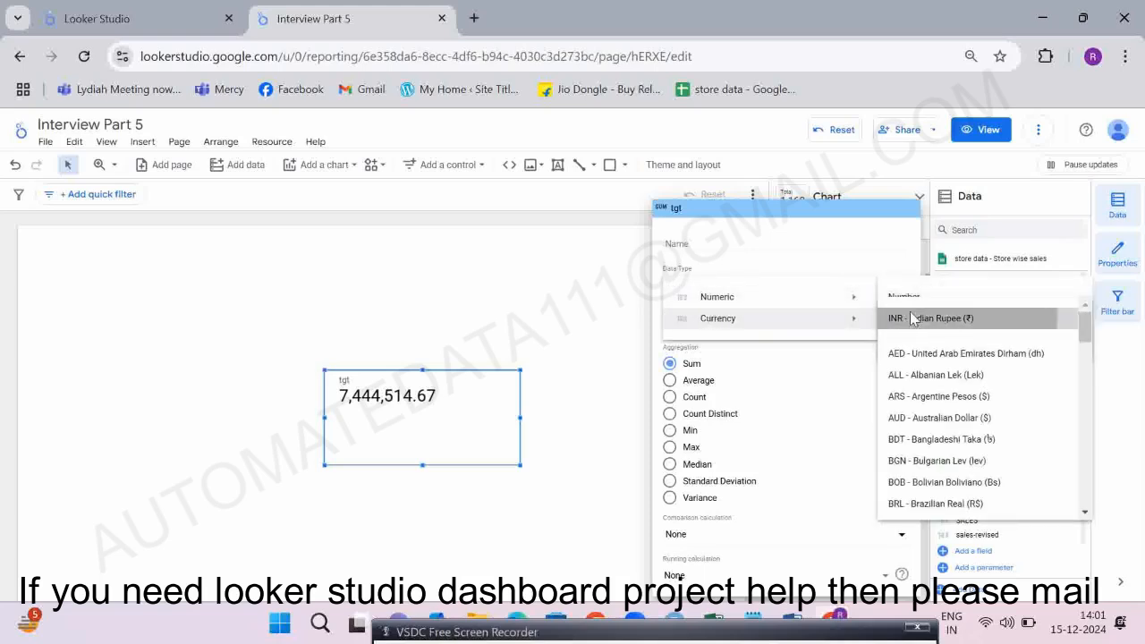
pyautogui.click(912, 319)
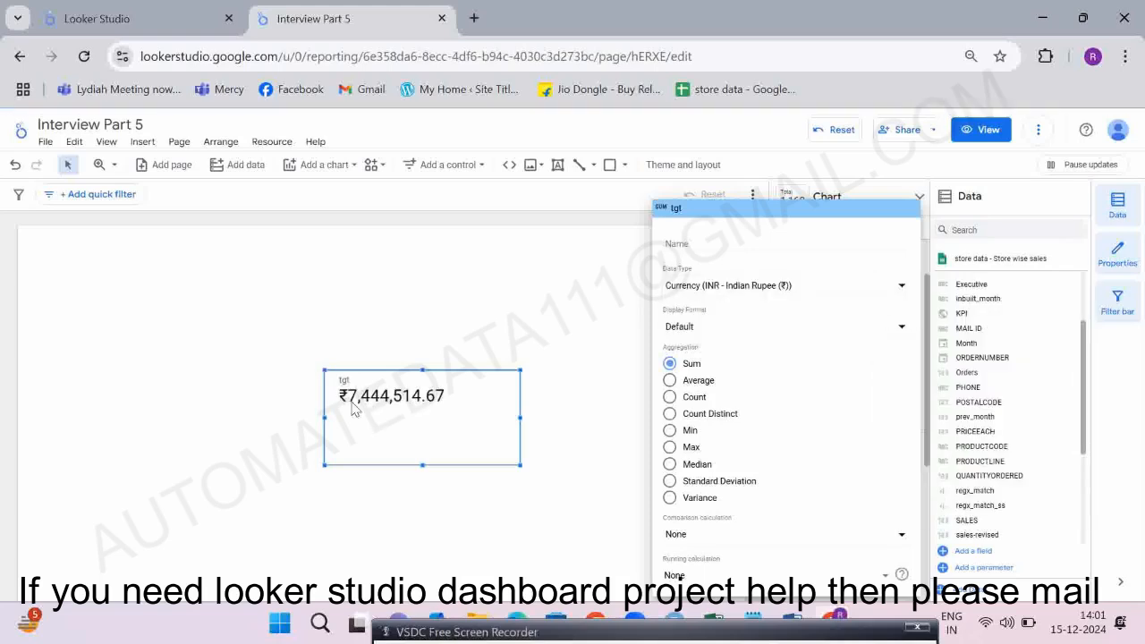
pyautogui.click(366, 426)
# Read questions 5 and 6 in the Word document, and look over the shape and community visualization options in the Chrome report.
pyautogui.hotkey('alt', 'Tab')
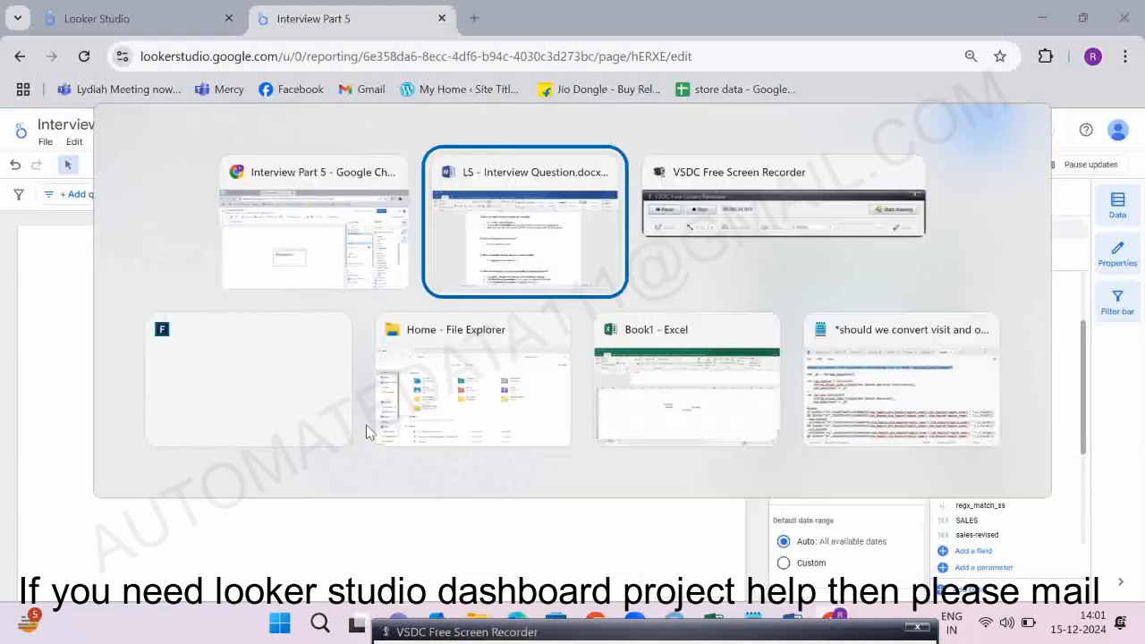
pyautogui.scroll(-5, 316, 455)
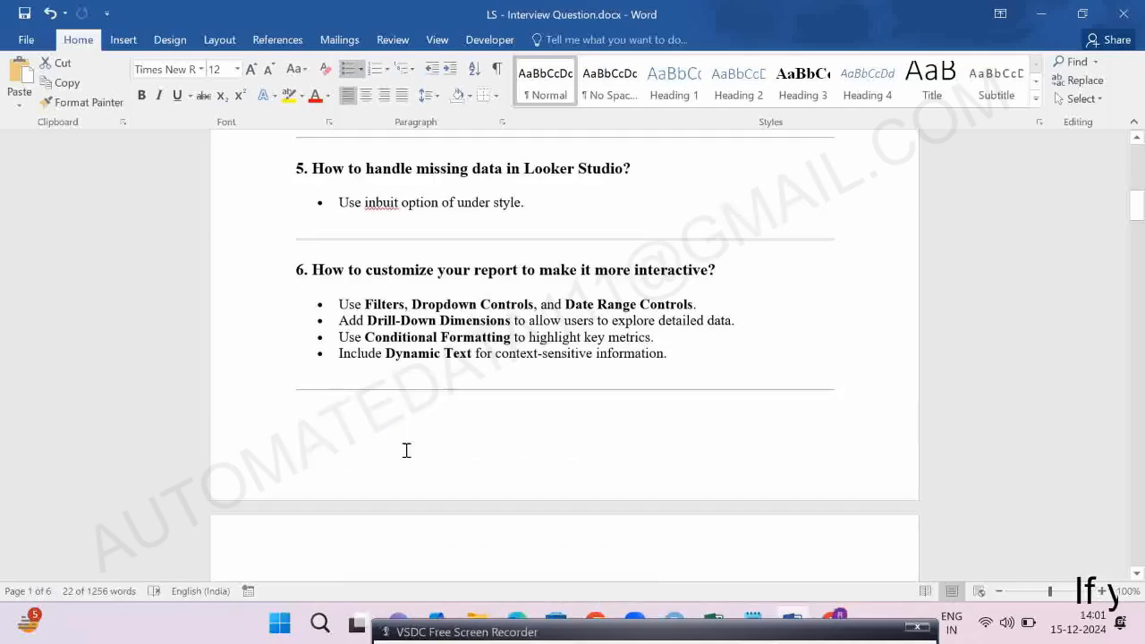
pyautogui.hotkey('alt', 'Tab')
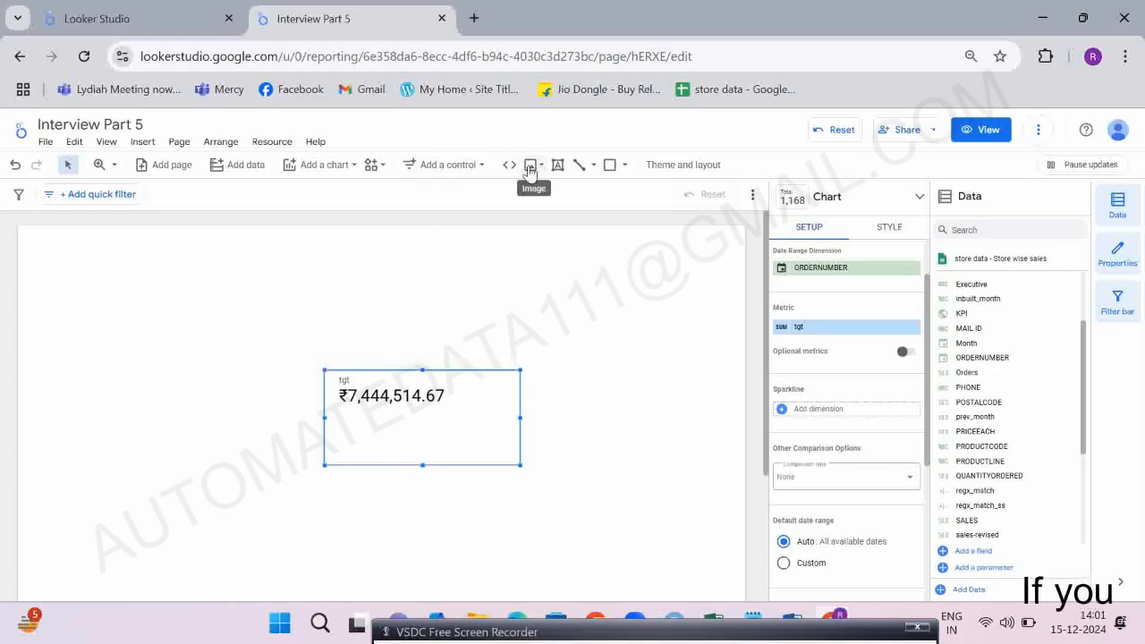
pyautogui.click(625, 166)
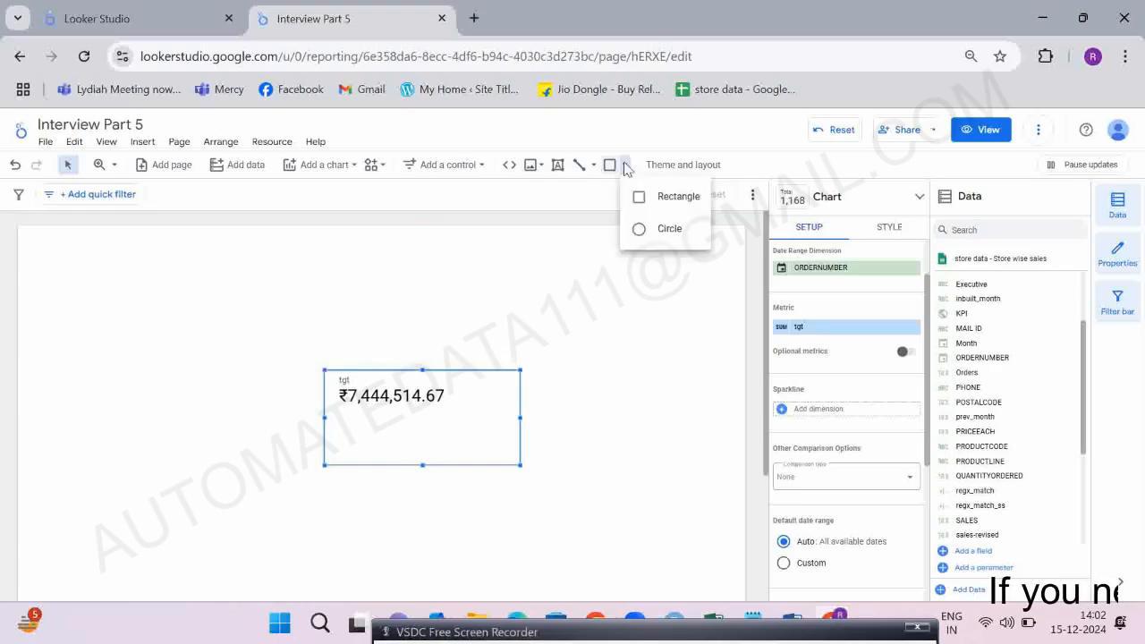
pyautogui.click(373, 165)
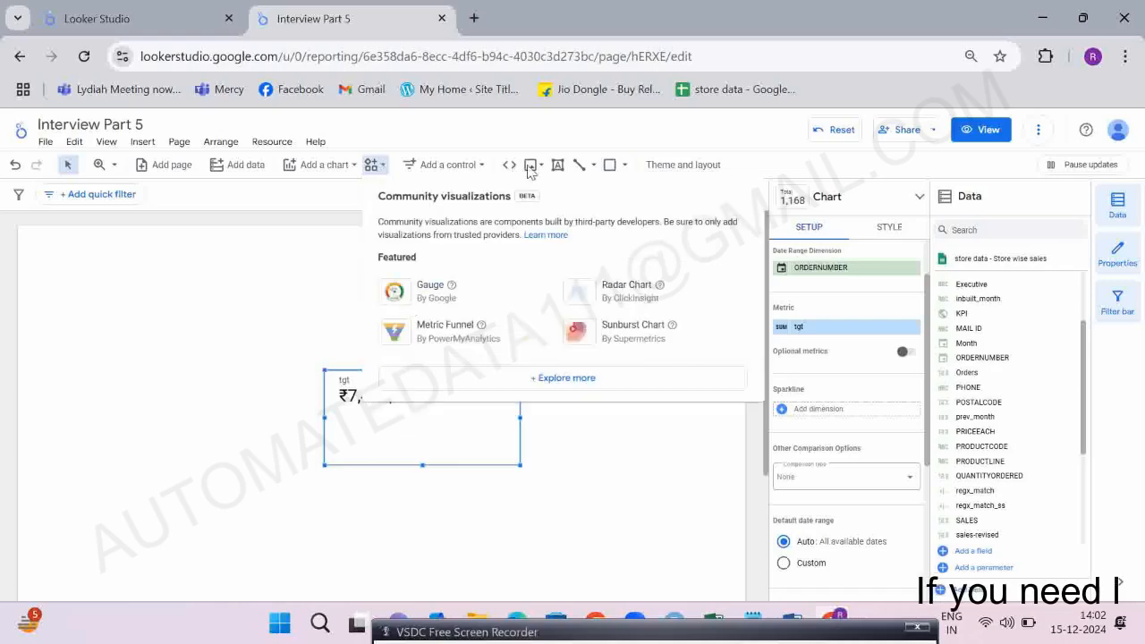
pyautogui.click(173, 356)
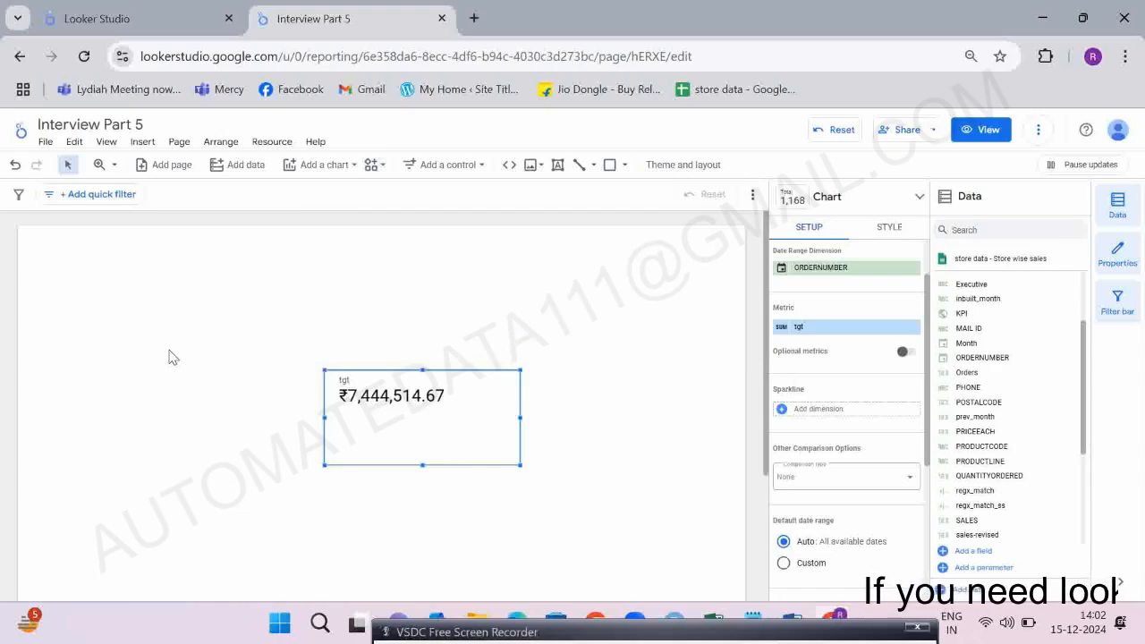
# Switch to the Word document, read question 7 on calculating contribution, and return to the report in Chrome.
pyautogui.hotkey('alt', 'Tab')
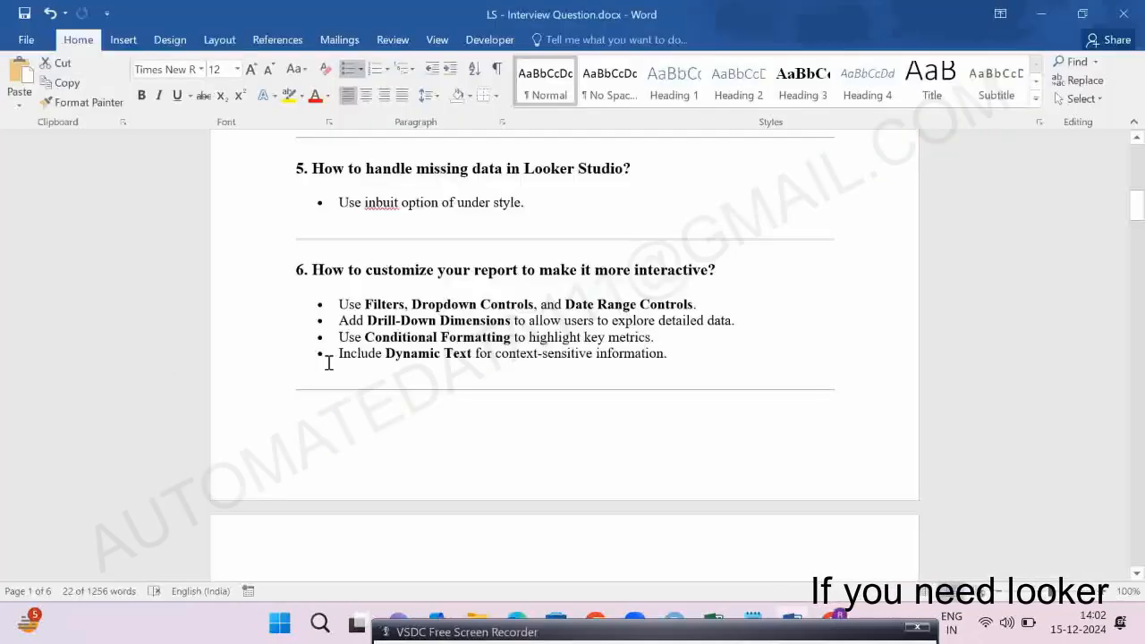
pyautogui.scroll(-6, 328, 362)
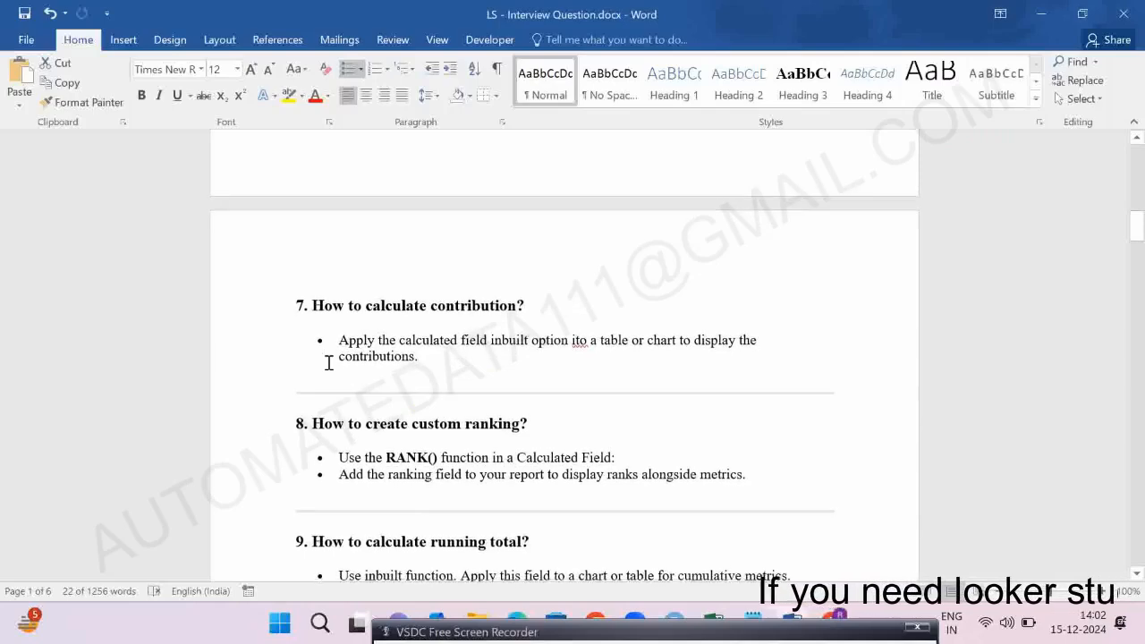
pyautogui.scroll(-1, 328, 362)
pyautogui.hotkey('alt', 'Tab')
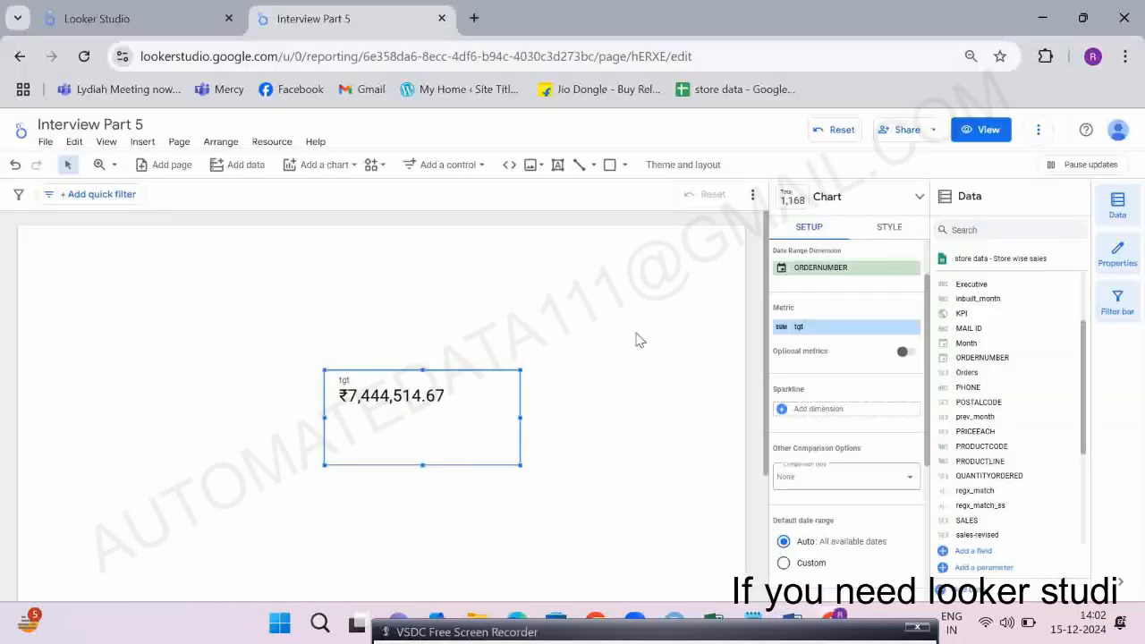
# Find the ASM field and place it as a new table on the empty upper canvas, and delete the tgt scorecard.
pyautogui.click(985, 230)
pyautogui.write('a')
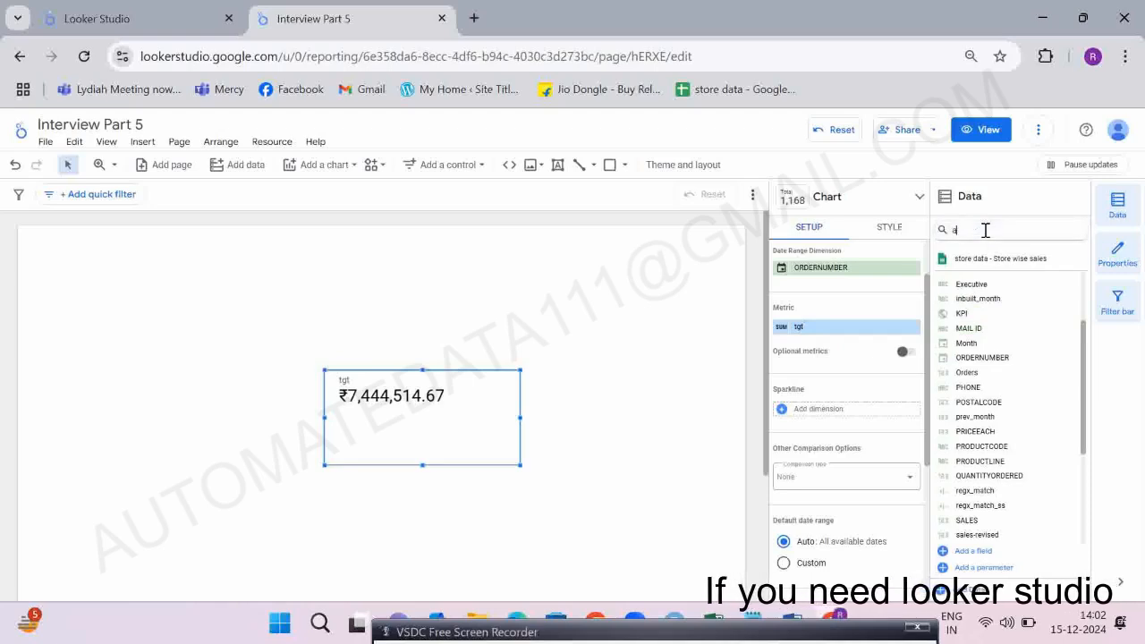
pyautogui.write('sm')
pyautogui.moveTo(979, 281); pyautogui.dragTo(167, 247)
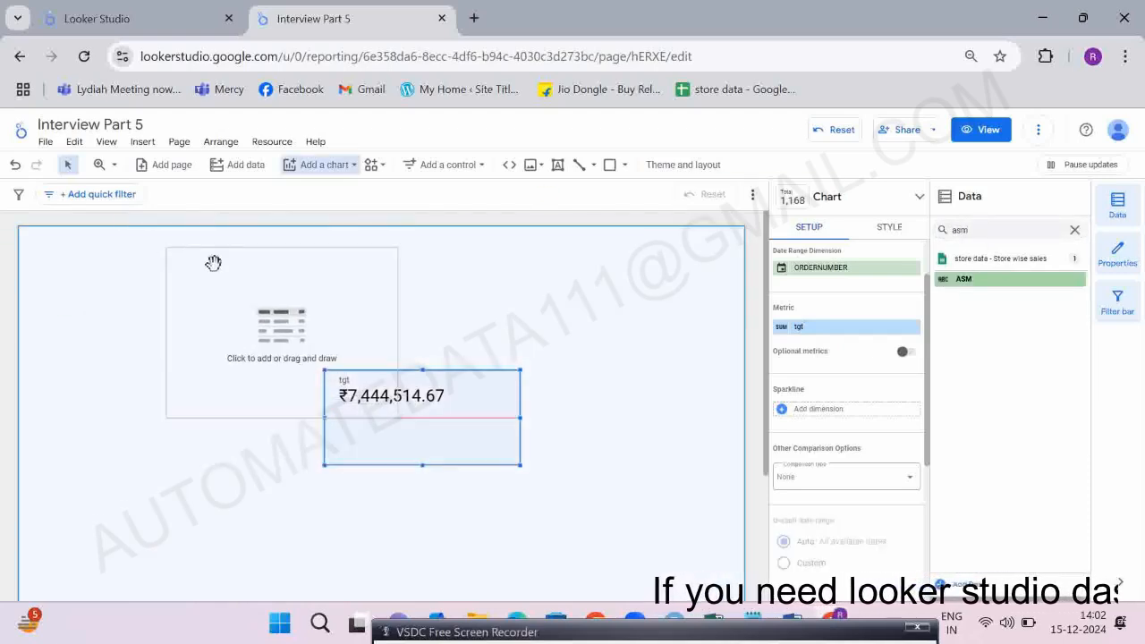
pyautogui.click(444, 395)
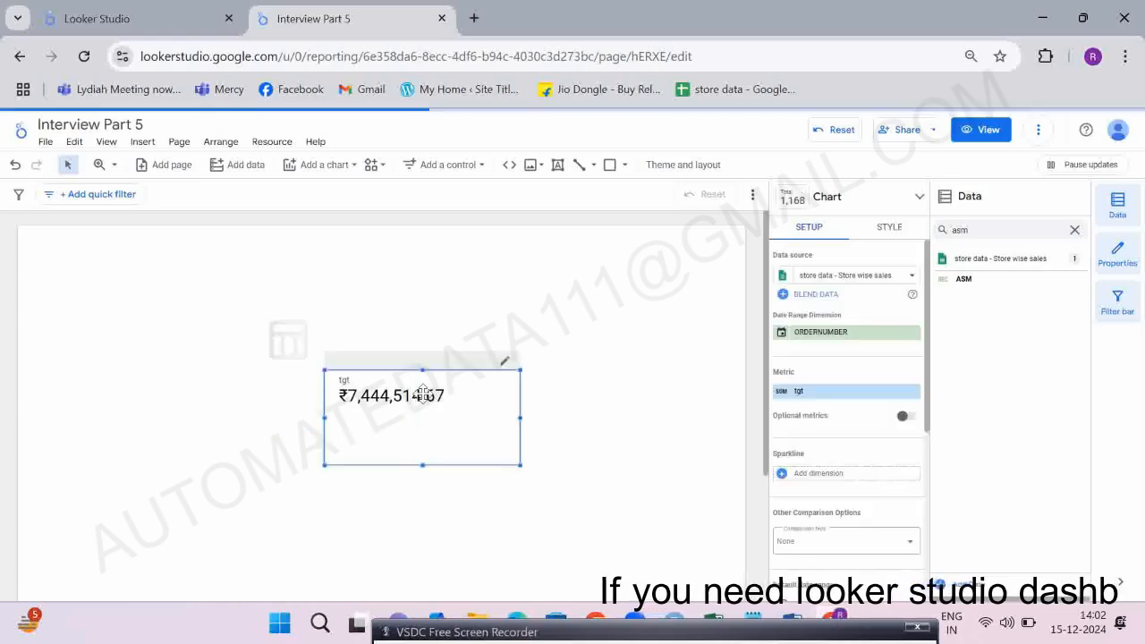
pyautogui.press('Delete')
# Add the SALES field twice as a metric to the ASM table.
pyautogui.click(283, 356)
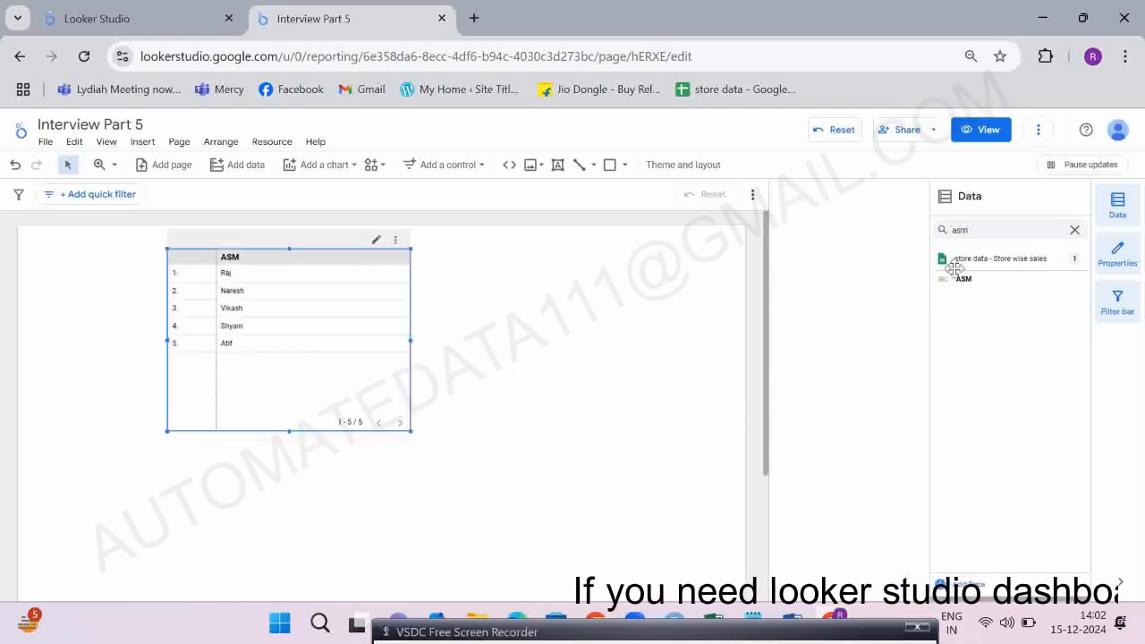
pyautogui.click(975, 235)
pyautogui.write('sales')
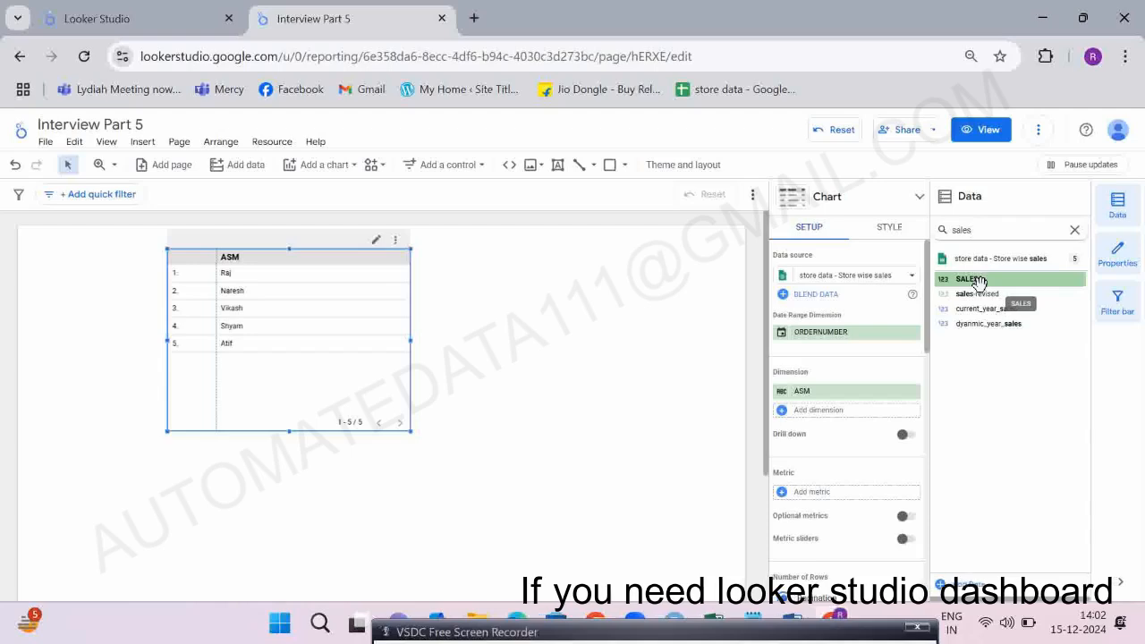
pyautogui.moveTo(975, 281); pyautogui.dragTo(827, 494)
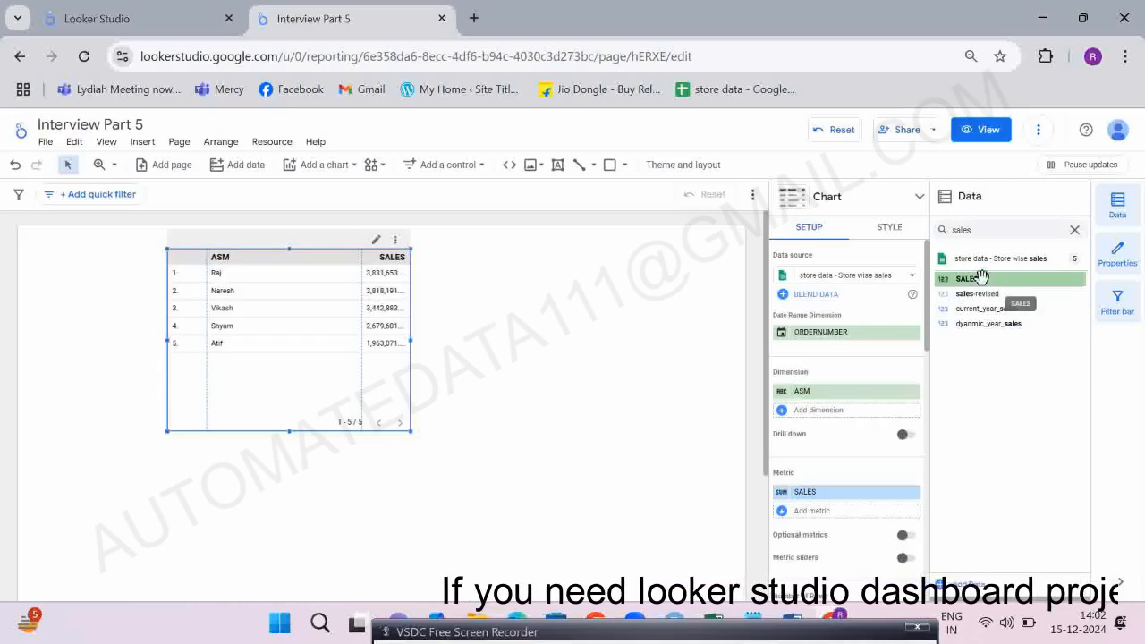
pyautogui.moveTo(981, 278); pyautogui.dragTo(810, 514)
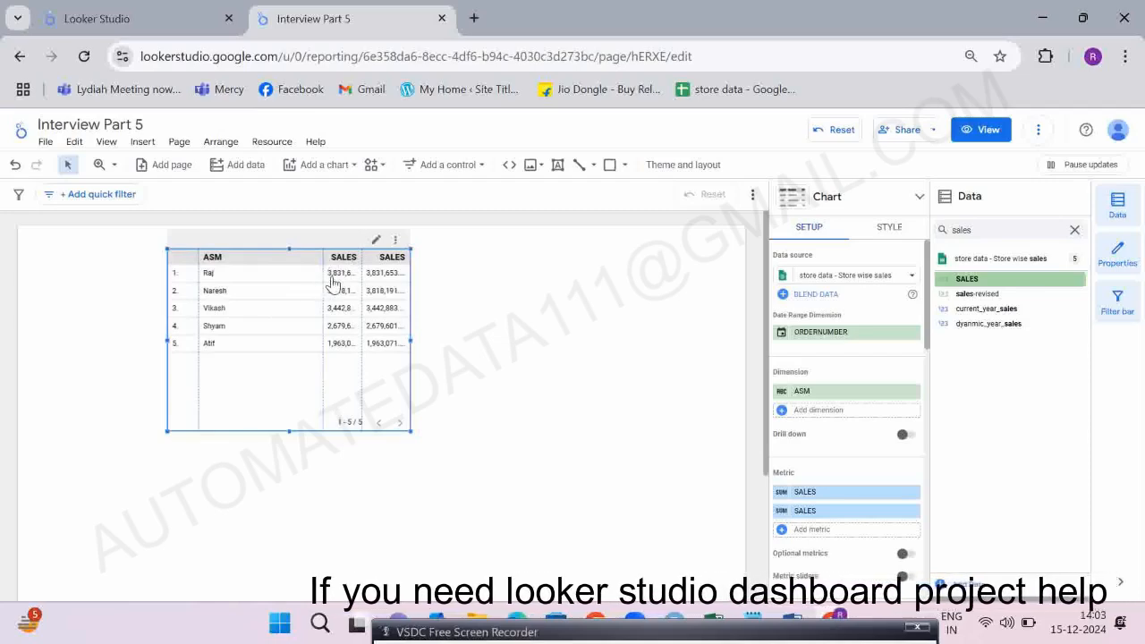
# Show the summary row in the ASM table and distribute its columns evenly.
pyautogui.scroll(-3, 808, 452)
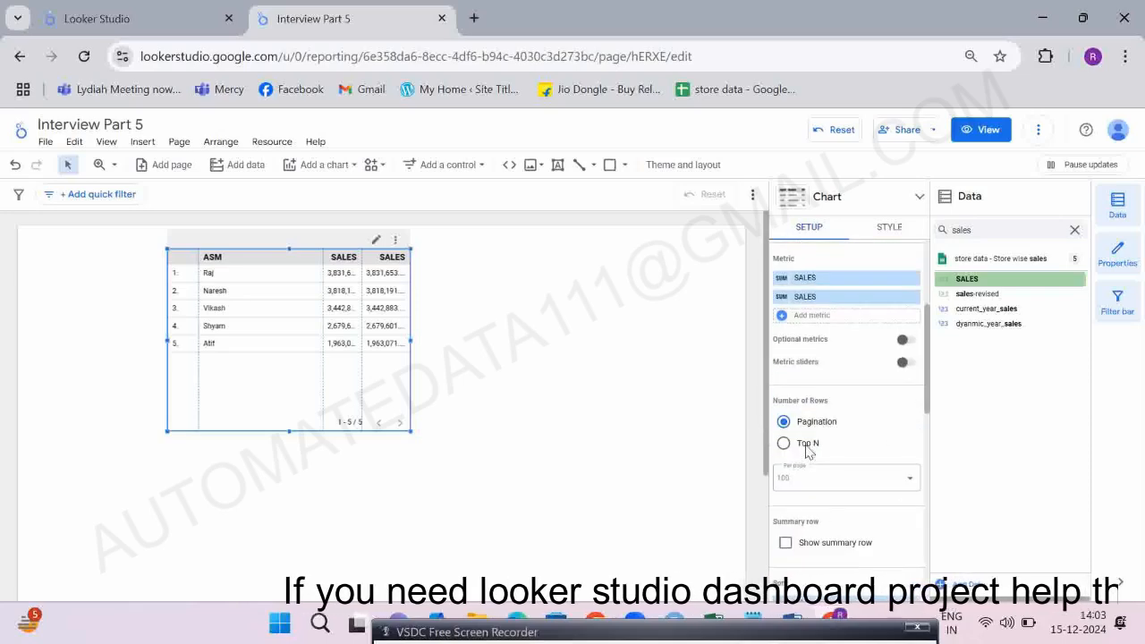
pyautogui.click(784, 543)
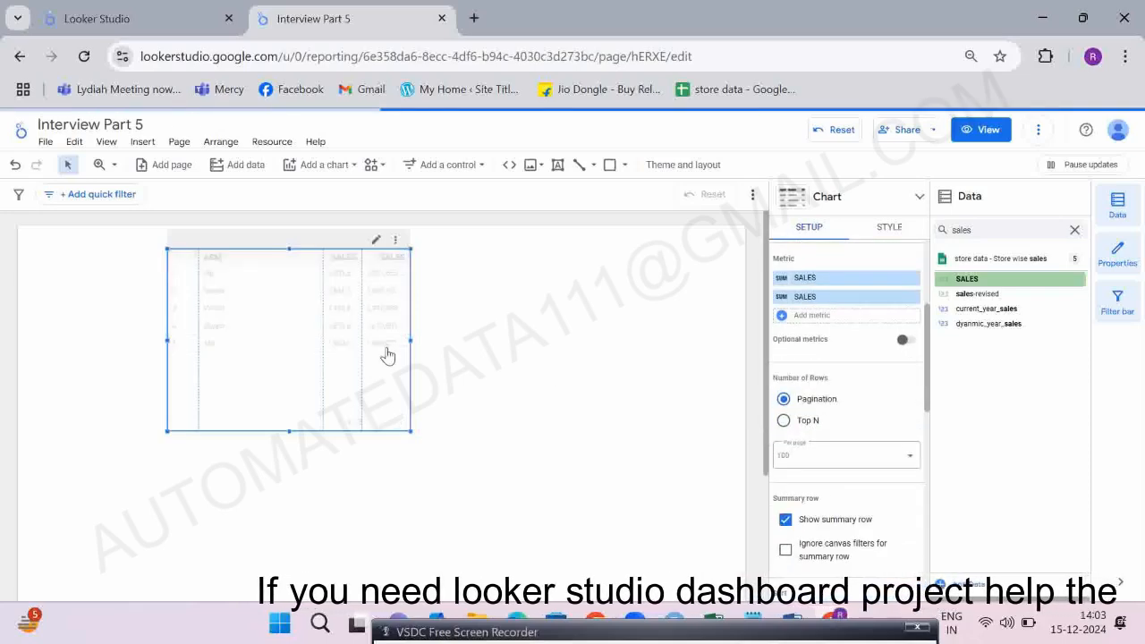
pyautogui.click(395, 239)
pyautogui.moveTo(445, 428)
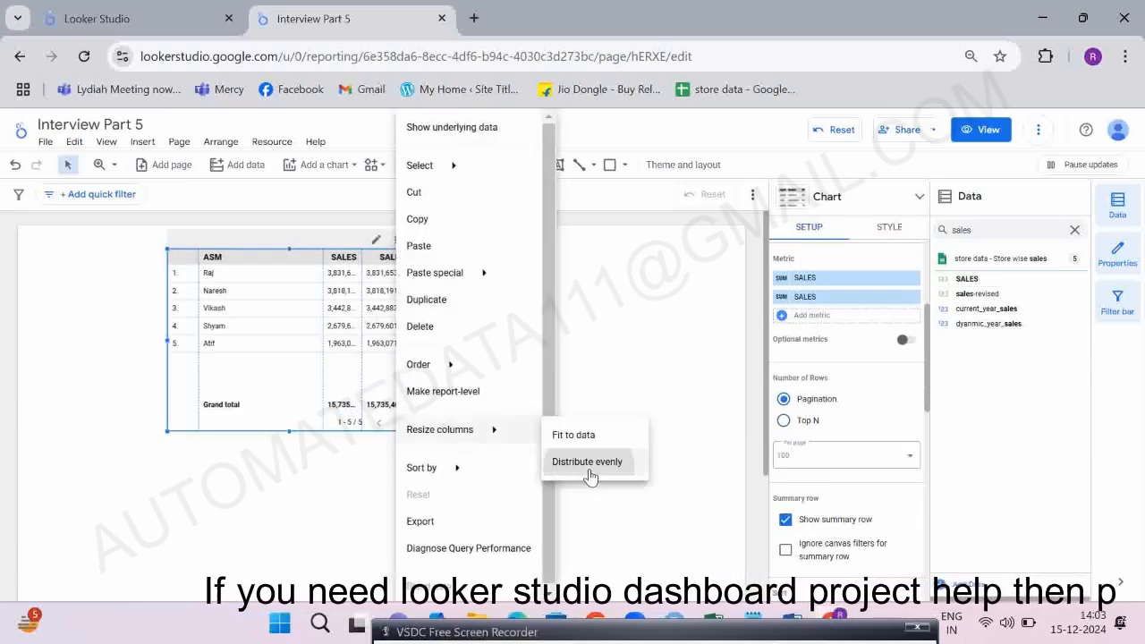
pyautogui.click(586, 465)
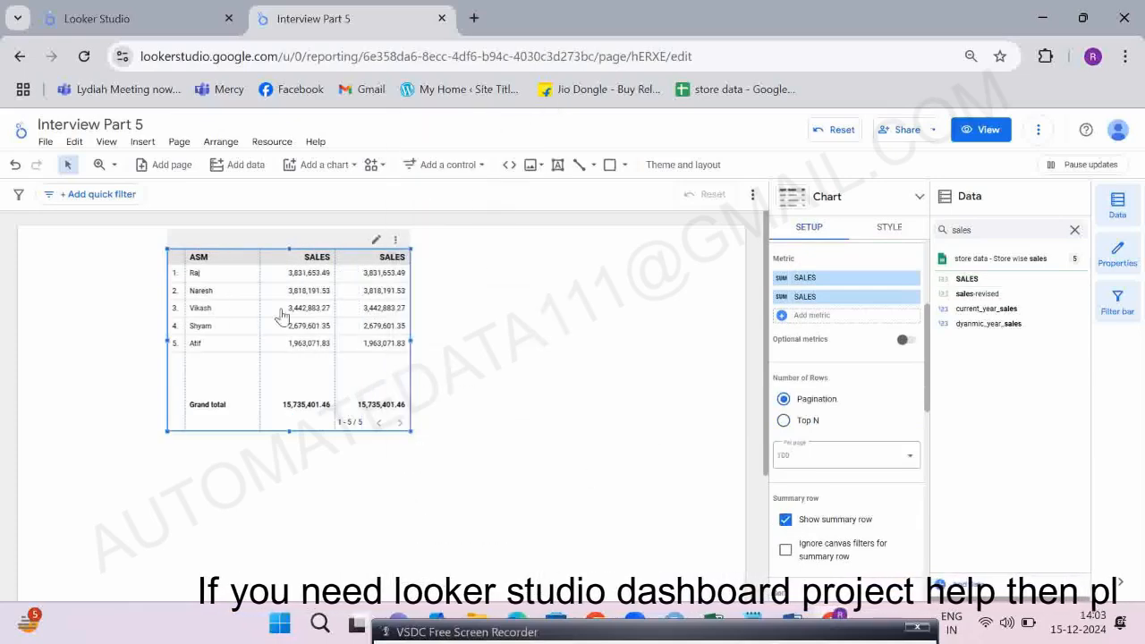
# Set the second SALES metric's comparison calculation to Percent of total.
pyautogui.click(781, 296)
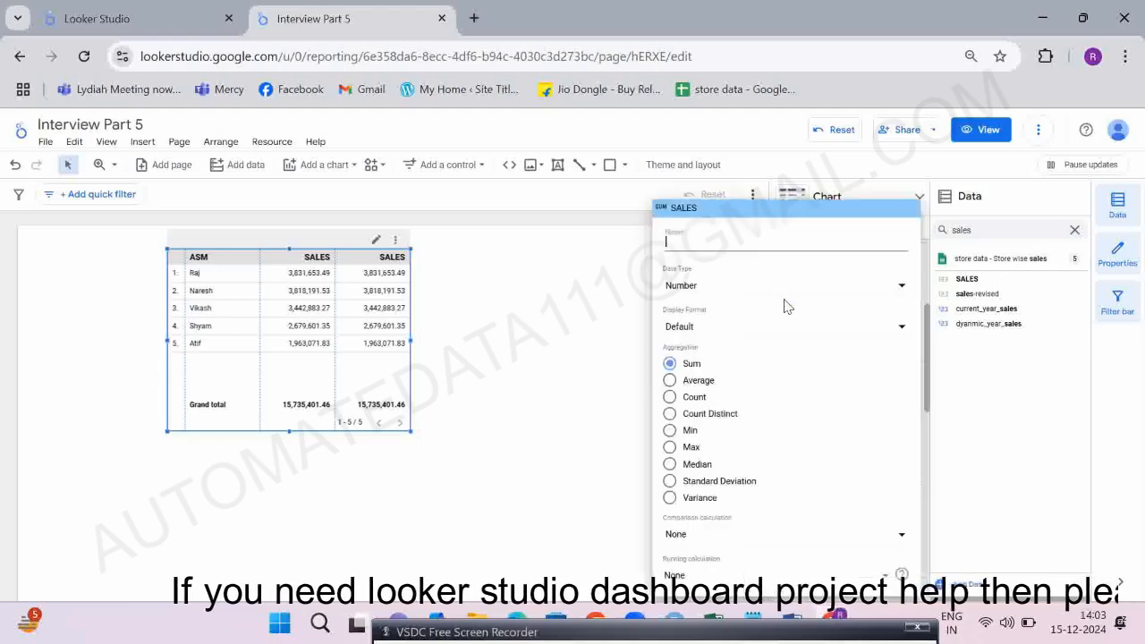
pyautogui.click(674, 576)
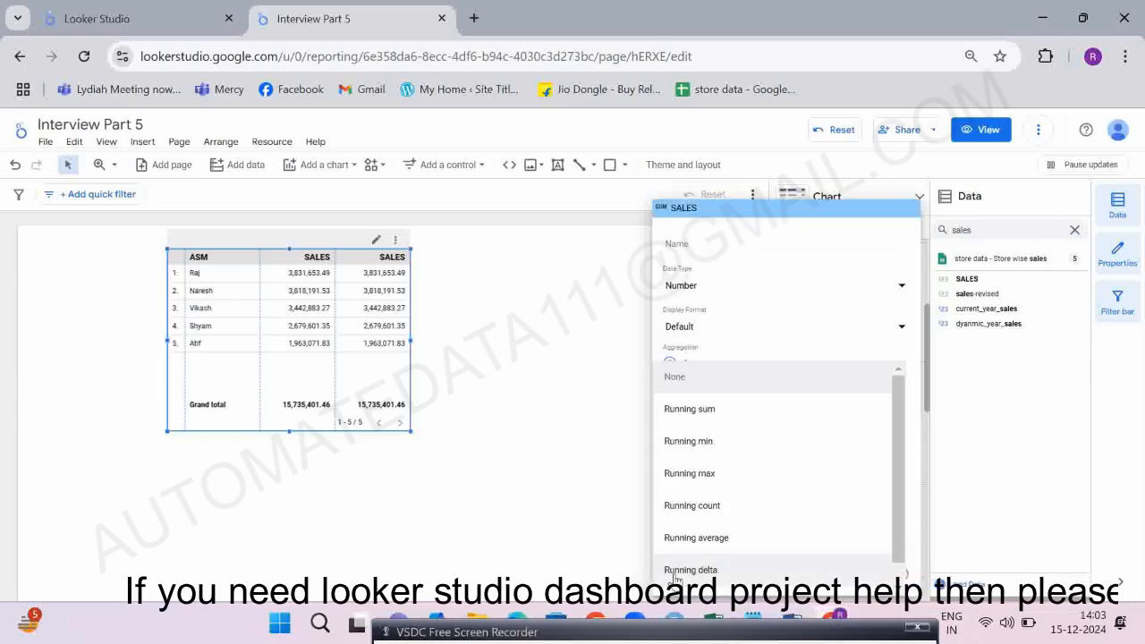
pyautogui.click(791, 377)
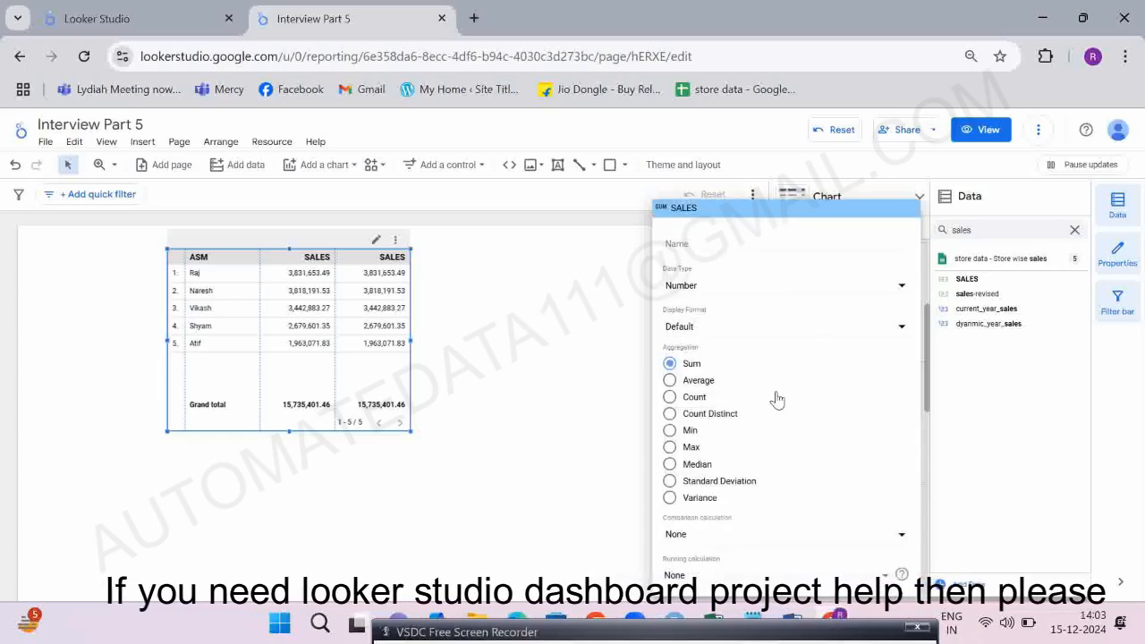
pyautogui.click(706, 536)
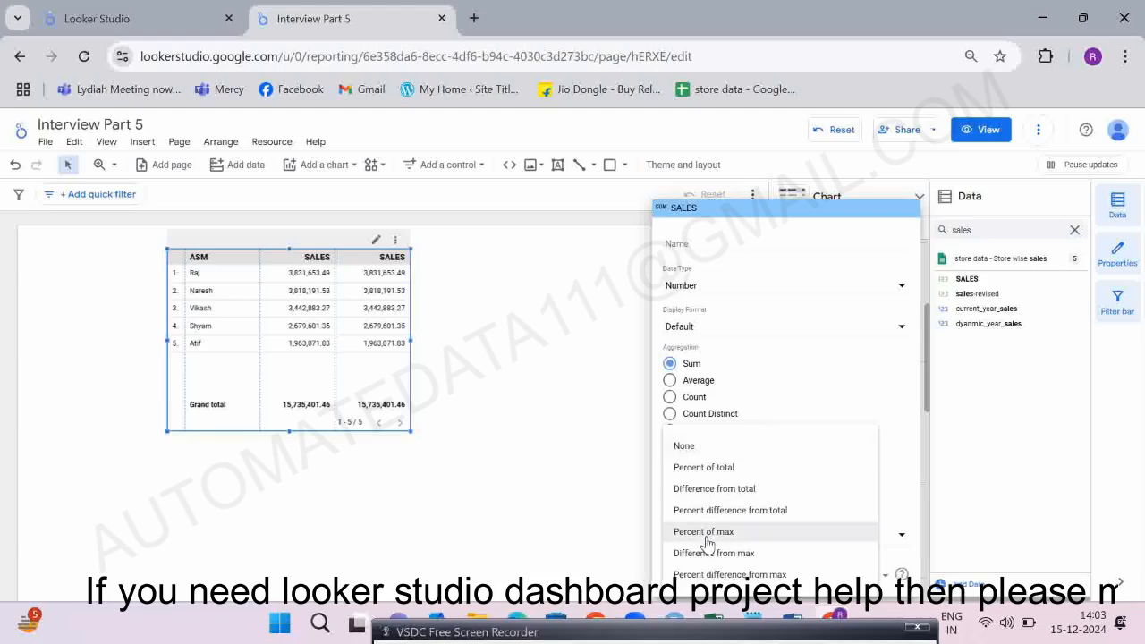
pyautogui.click(689, 467)
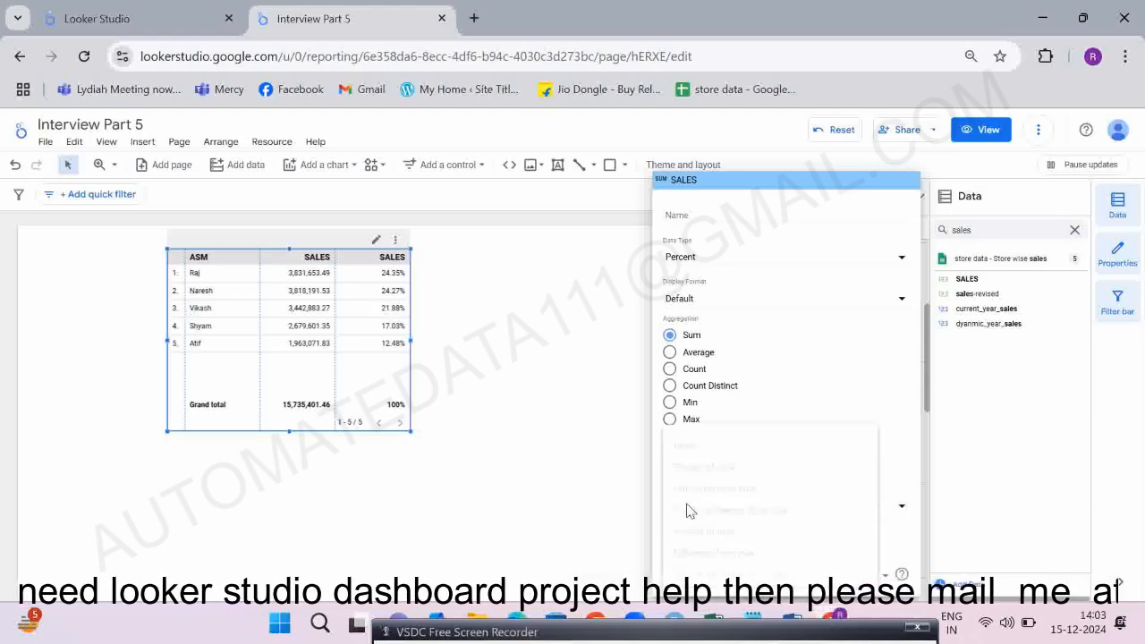
pyautogui.click(688, 508)
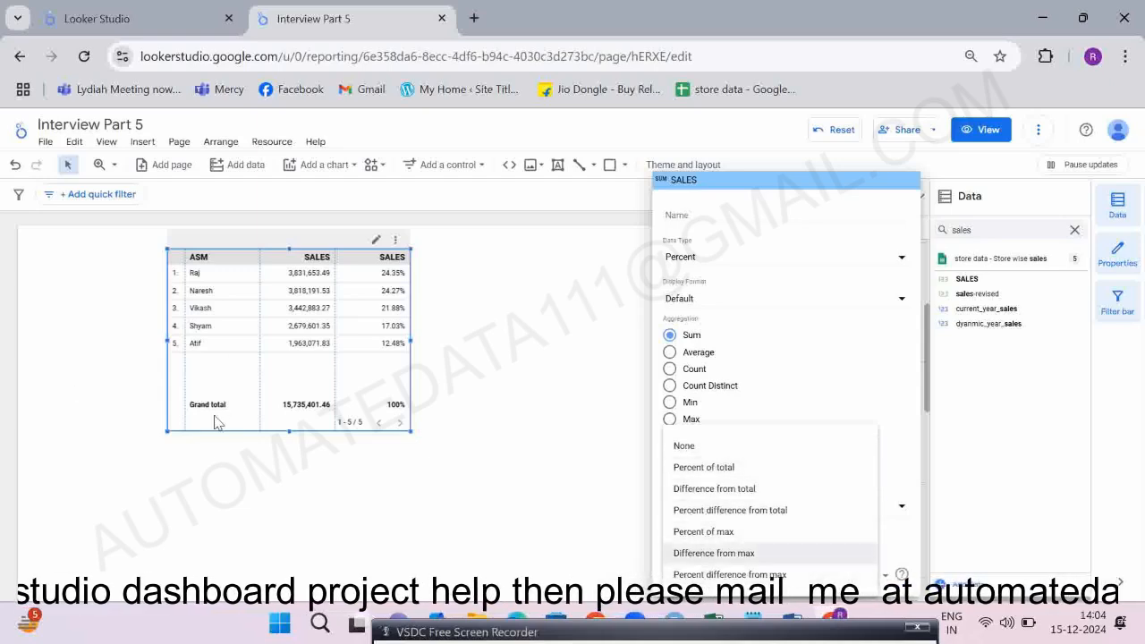
# Switch to the Word document, read questions 8 and 9 on custom ranking and running total, and return to the Chrome report.
pyautogui.hotkey('alt', 'Tab')
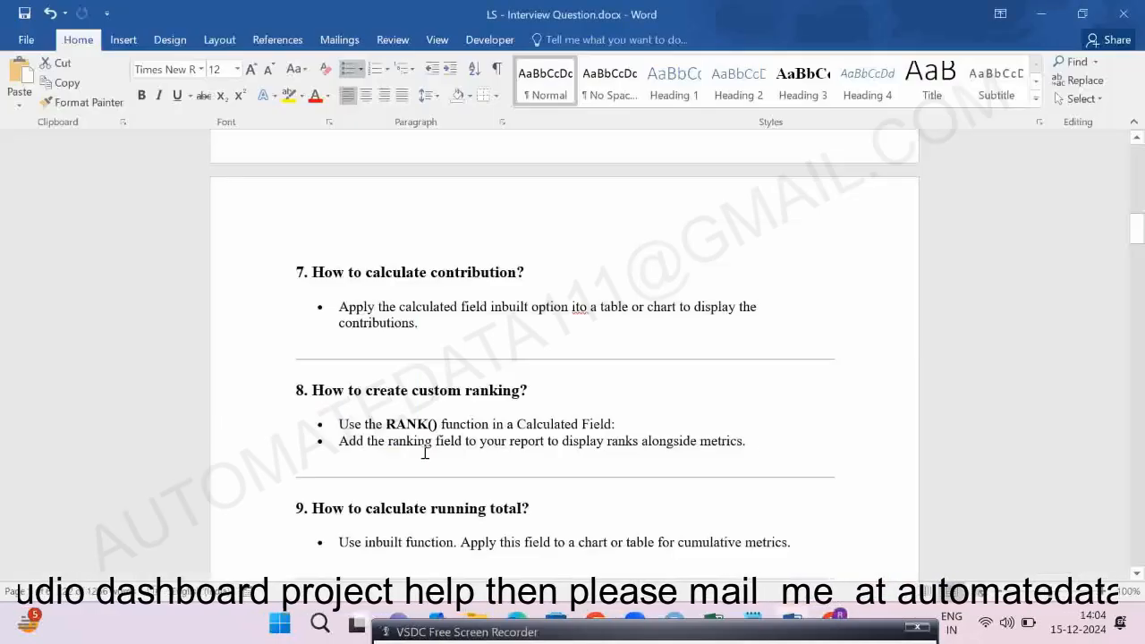
pyautogui.scroll(-1, 425, 451)
pyautogui.scroll(-2, 425, 450)
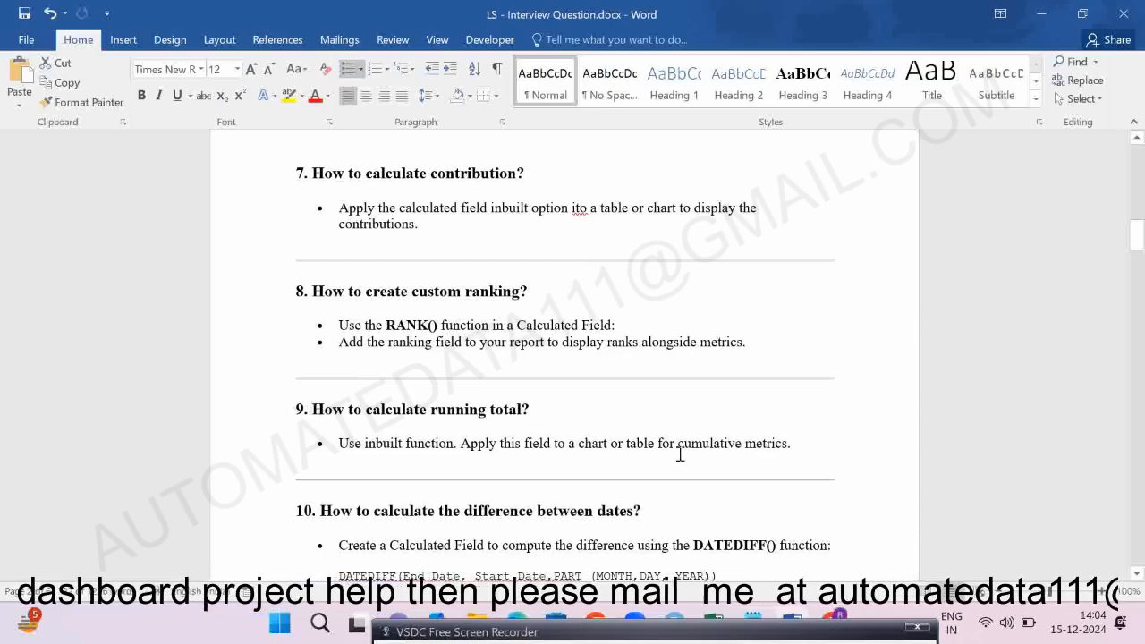
pyautogui.hotkey('alt', 'Tab')
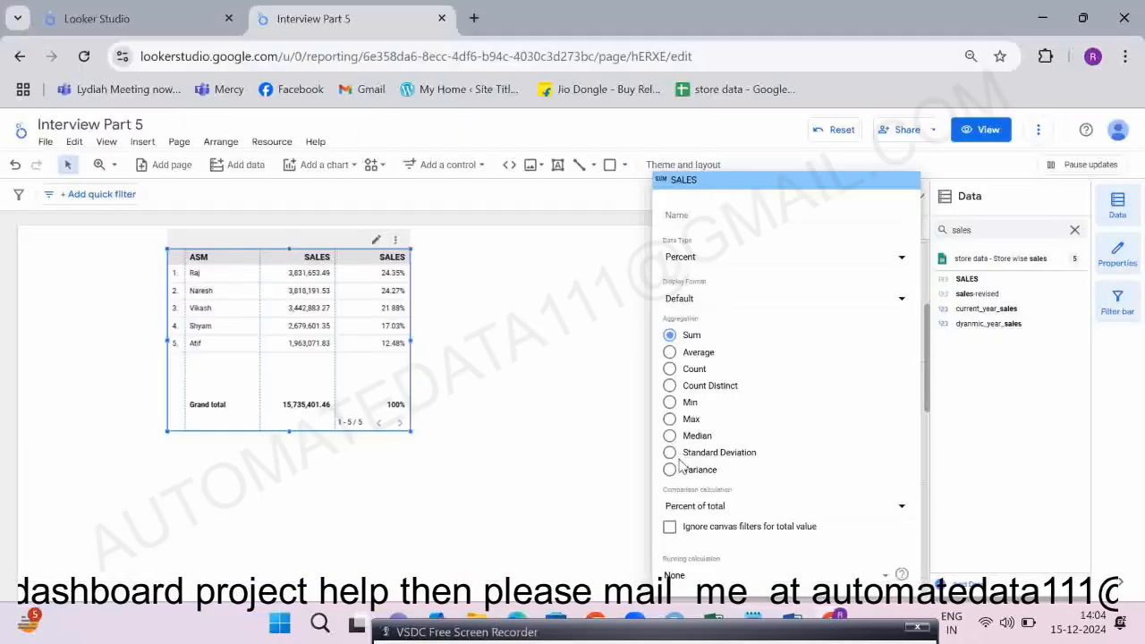
# Set the second SALES metric's comparison calculation to None.
pyautogui.click(679, 507)
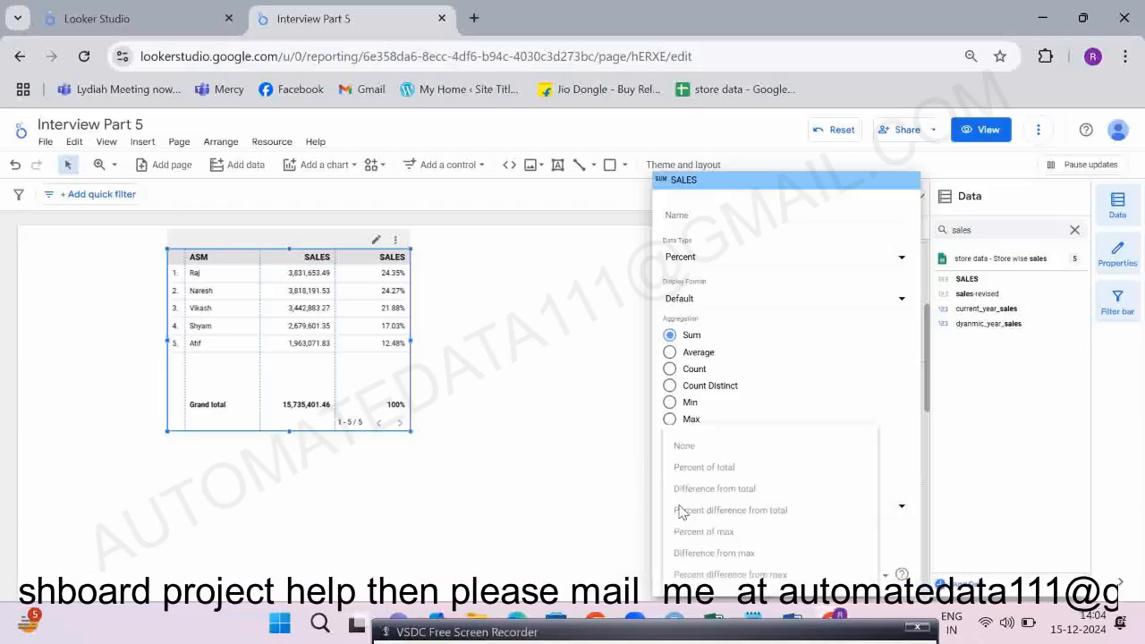
pyautogui.click(684, 445)
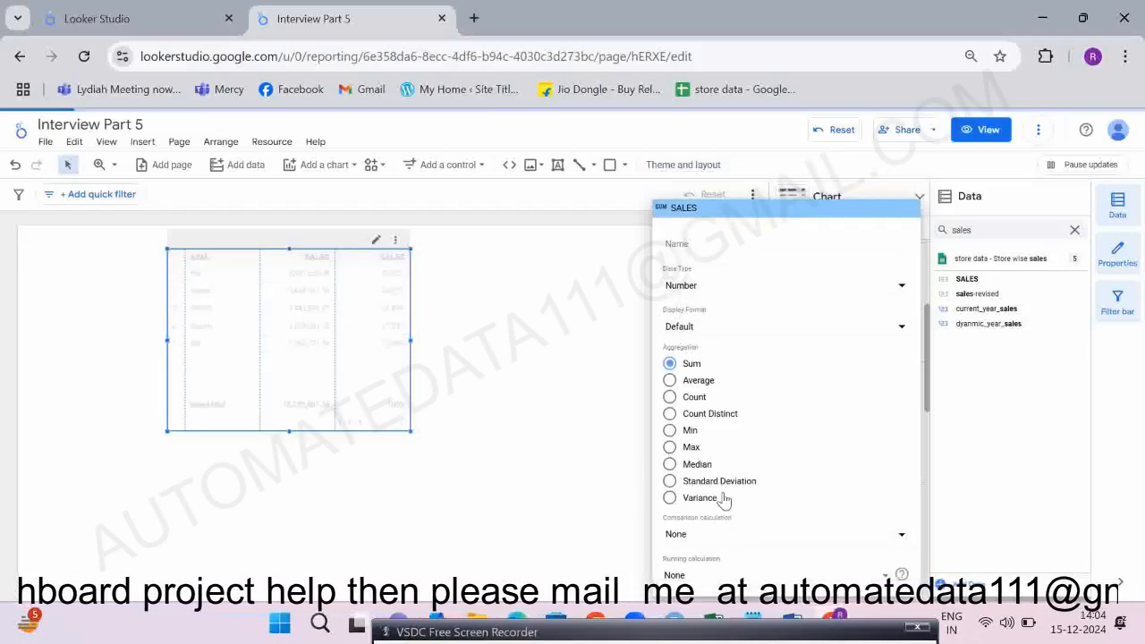
# Set the second SALES metric's running calculation to Running sum in the ASM table.
pyautogui.click(696, 576)
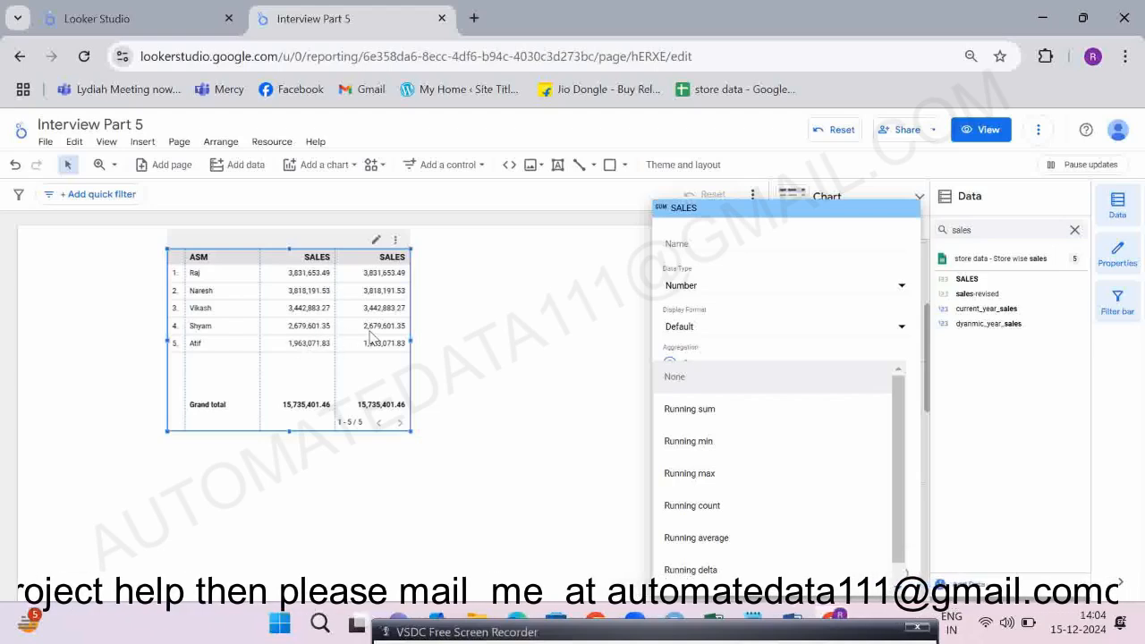
pyautogui.click(669, 409)
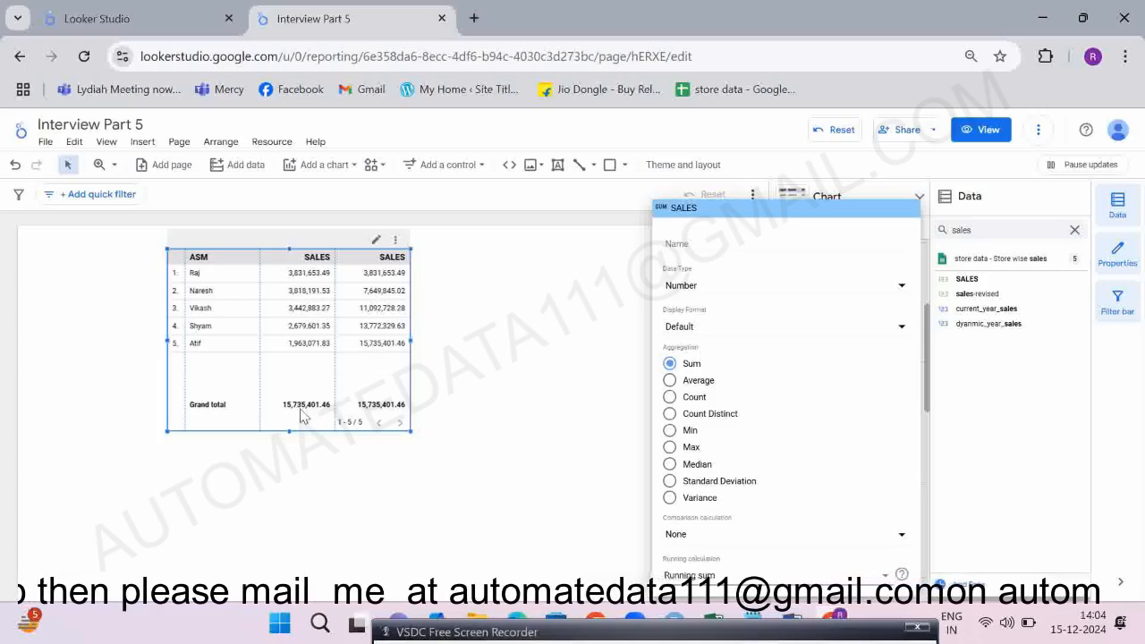
# Switch to the Word document, read question 10 on calculating the difference between dates, and return to the Chrome report.
pyautogui.hotkey('alt', 'Tab')
pyautogui.scroll(-3, 336, 430)
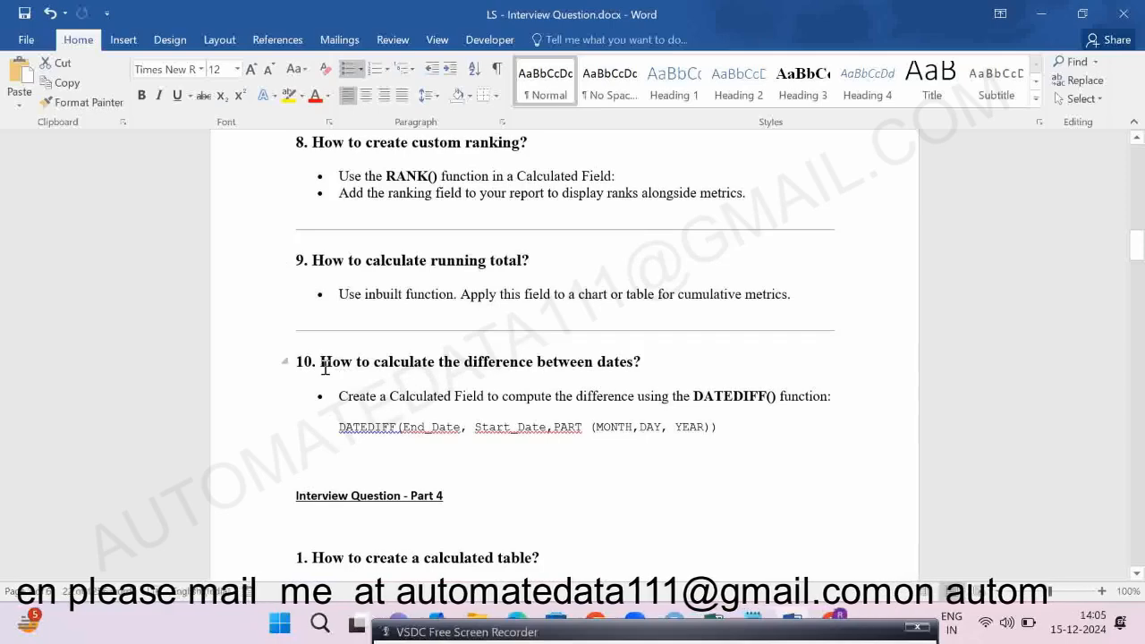
pyautogui.scroll(2, 325, 369)
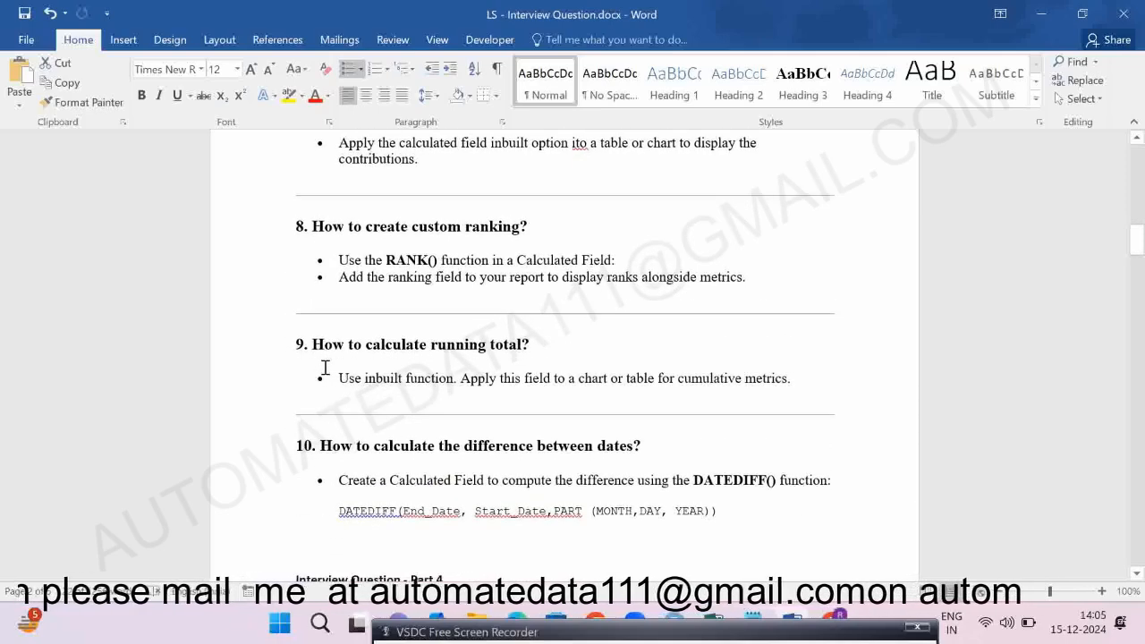
pyautogui.hotkey('alt', 'Tab')
# Find the Month field, add it to the canvas beside the ASM table as a new chart, and convert that chart to a table.
pyautogui.click(206, 433)
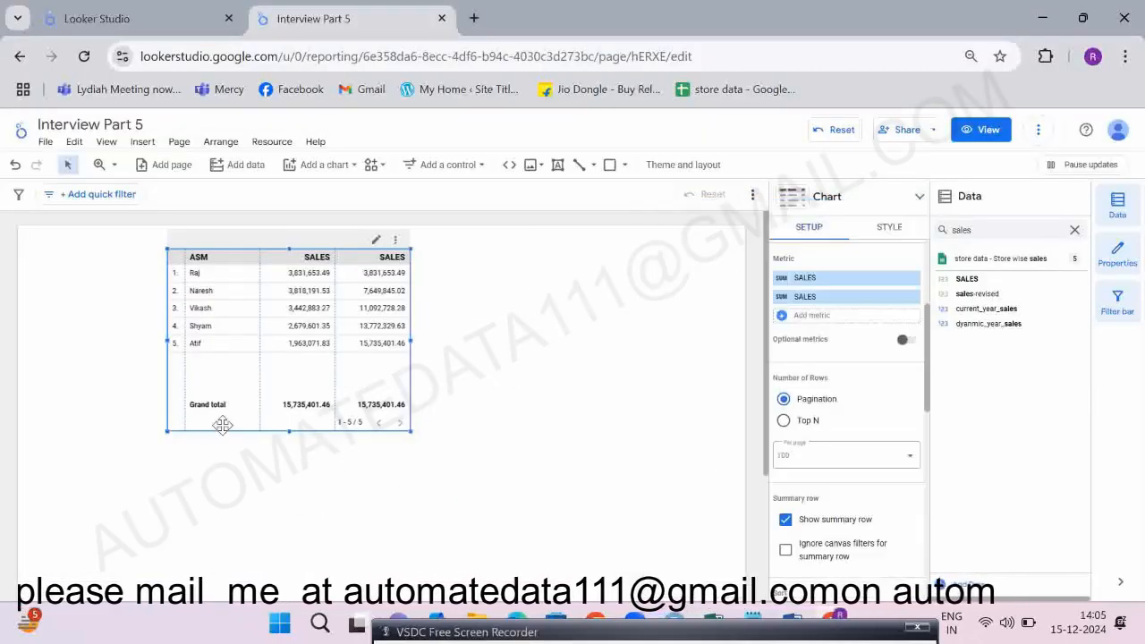
pyautogui.doubleClick(977, 229)
pyautogui.write('month')
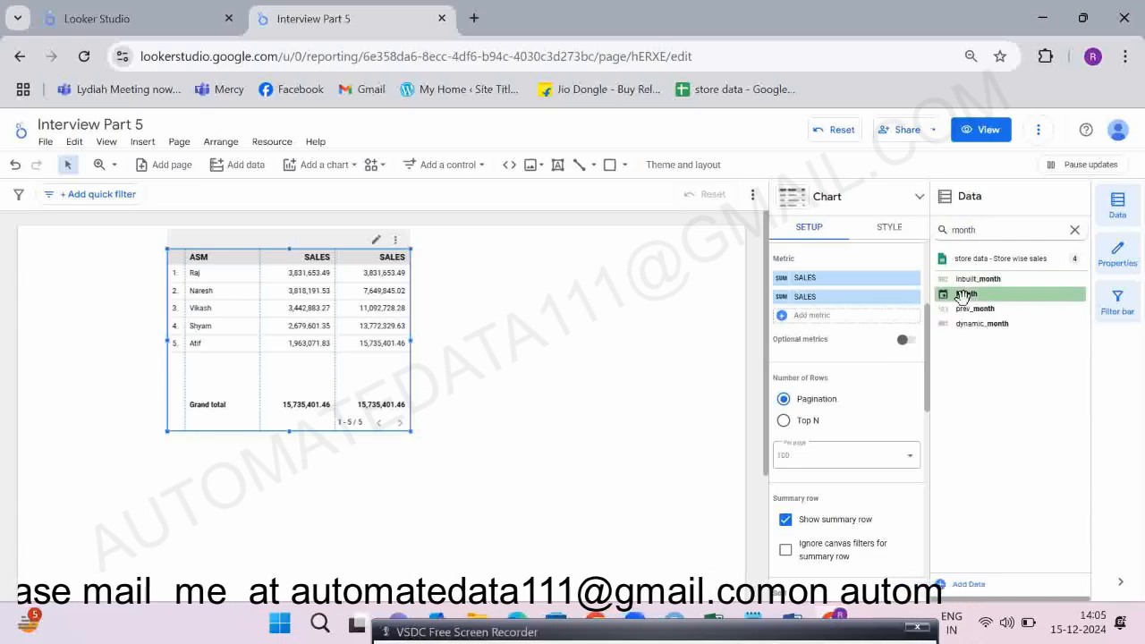
pyautogui.moveTo(963, 292); pyautogui.dragTo(504, 299)
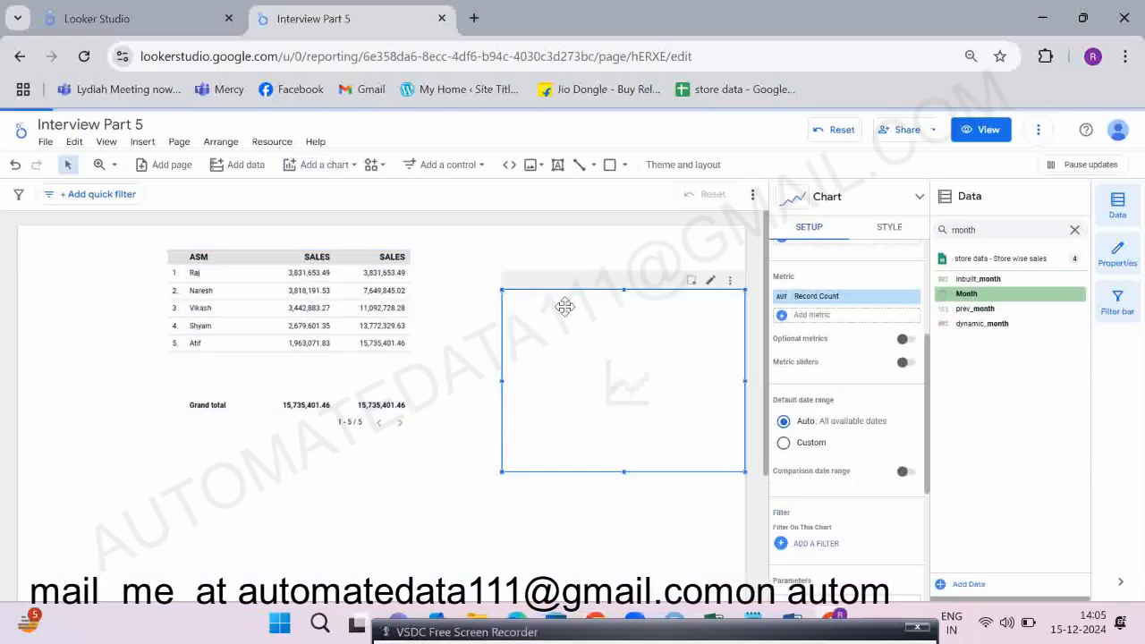
pyautogui.click(920, 198)
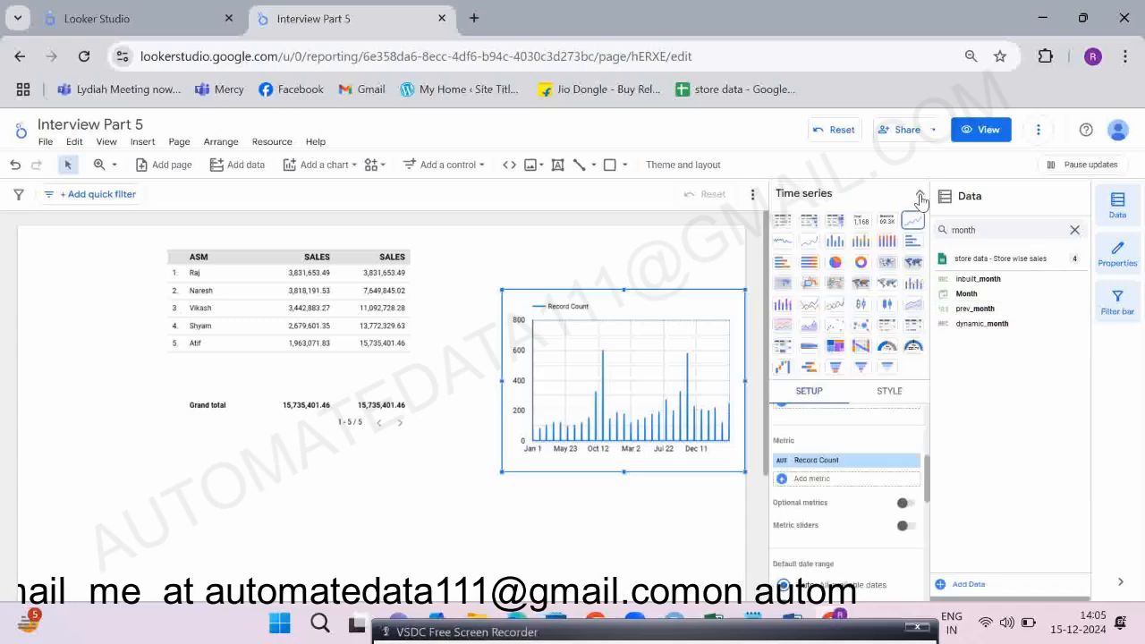
pyautogui.click(783, 221)
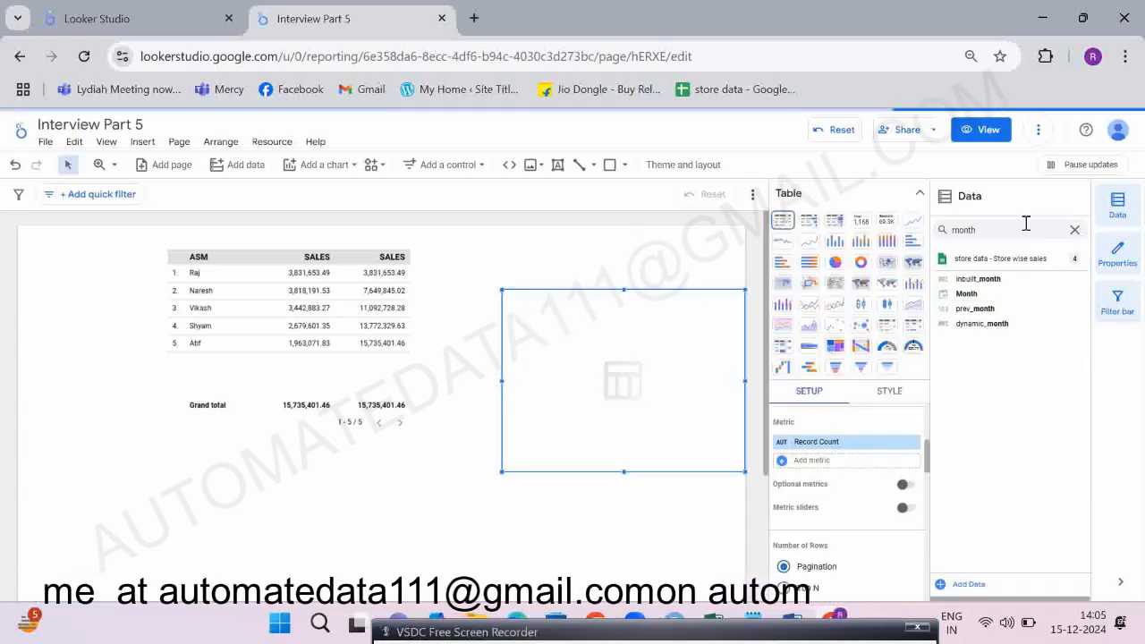
# Create a new calculated field named diff in the store data source.
pyautogui.click(1074, 229)
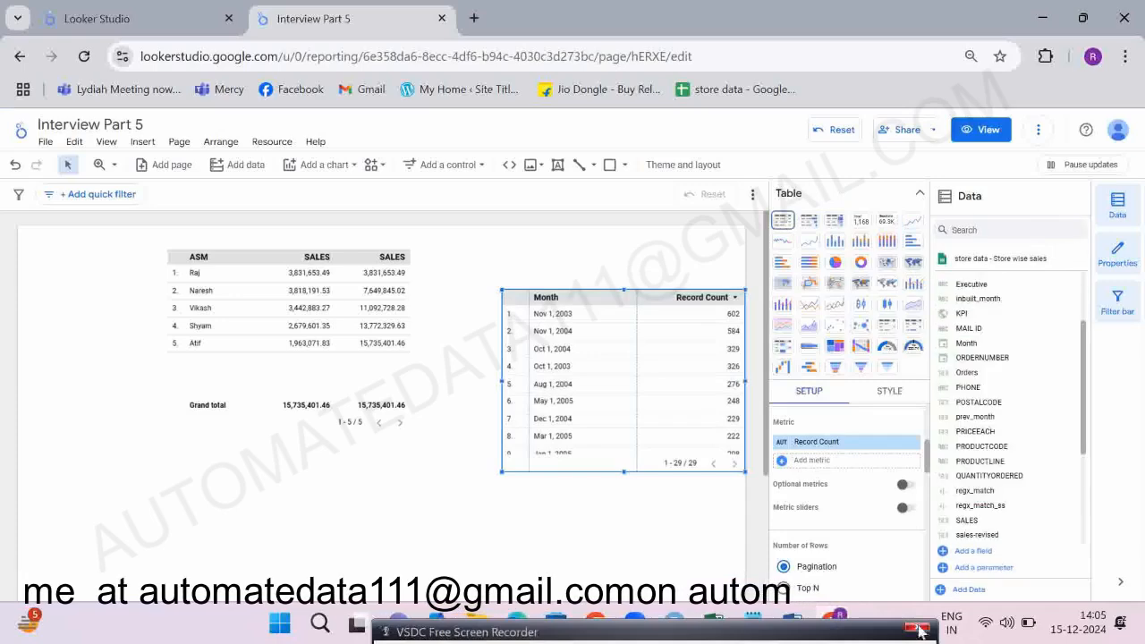
pyautogui.click(973, 551)
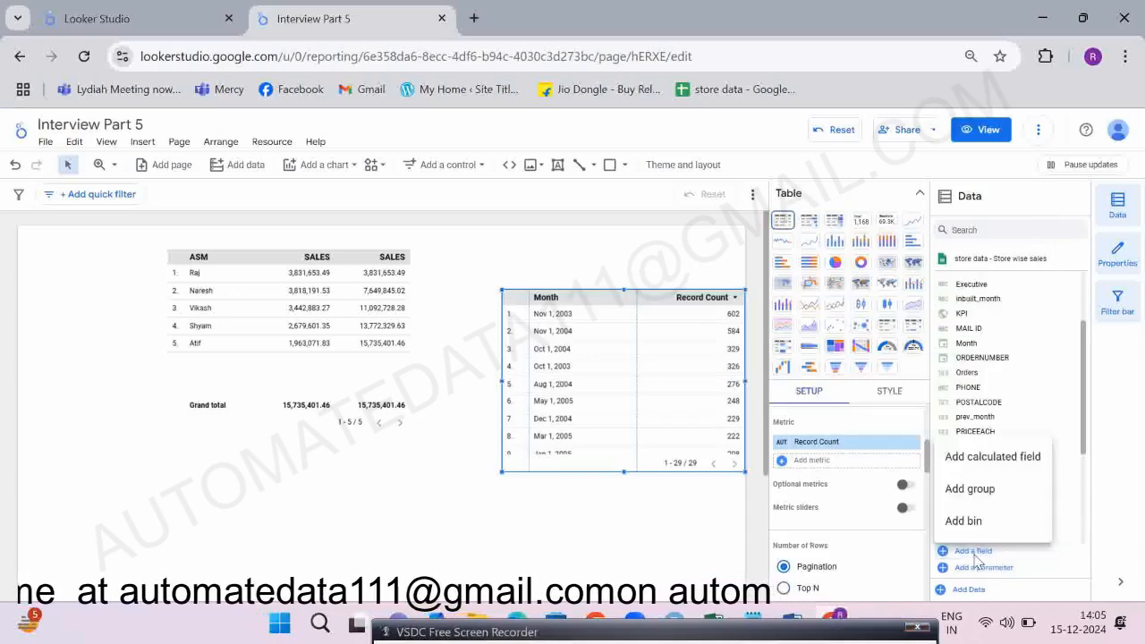
pyautogui.click(974, 457)
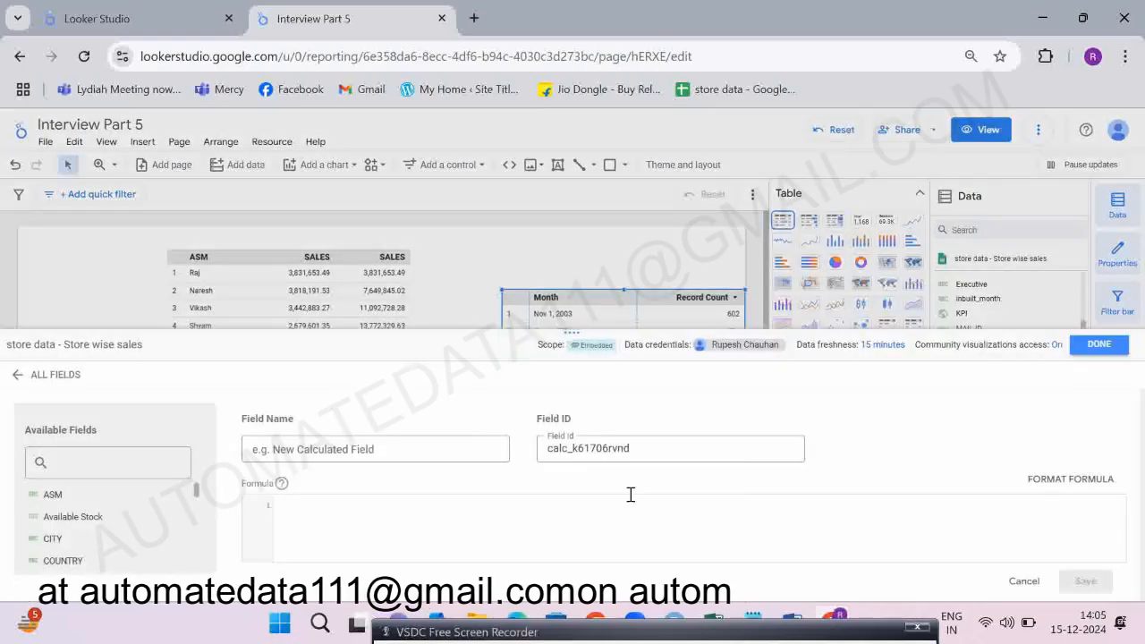
pyautogui.click(425, 448)
pyautogui.write('diff')
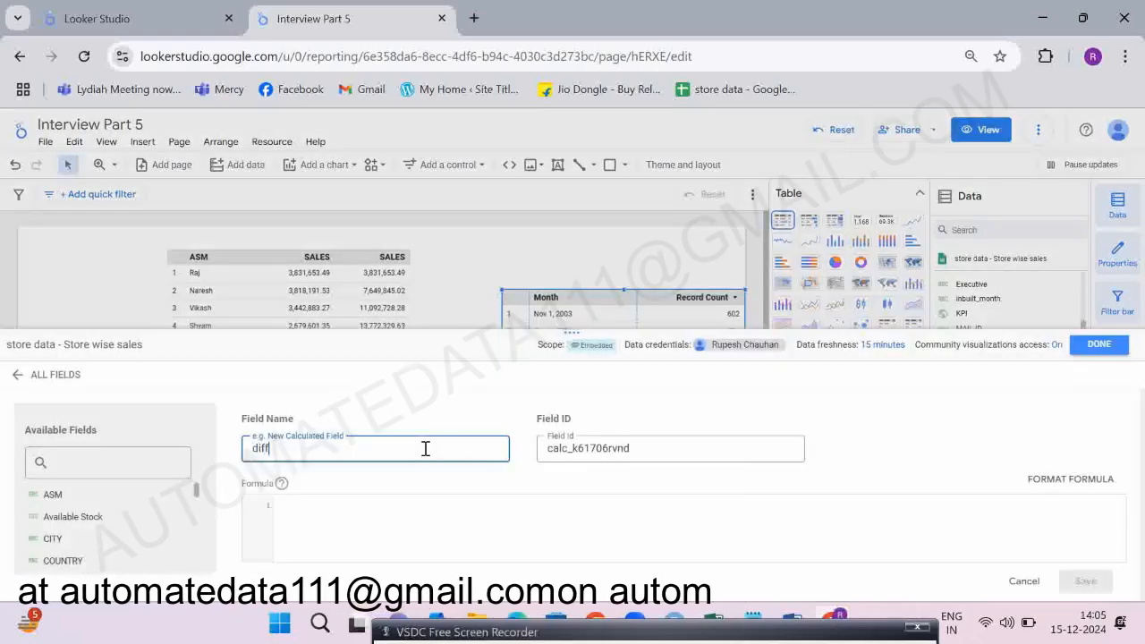
# Begin the diff formula with the DATETIME_DIFF function and CURRENT_DATE() as its first argument.
pyautogui.click(362, 510)
pyautogui.write('datetime_')
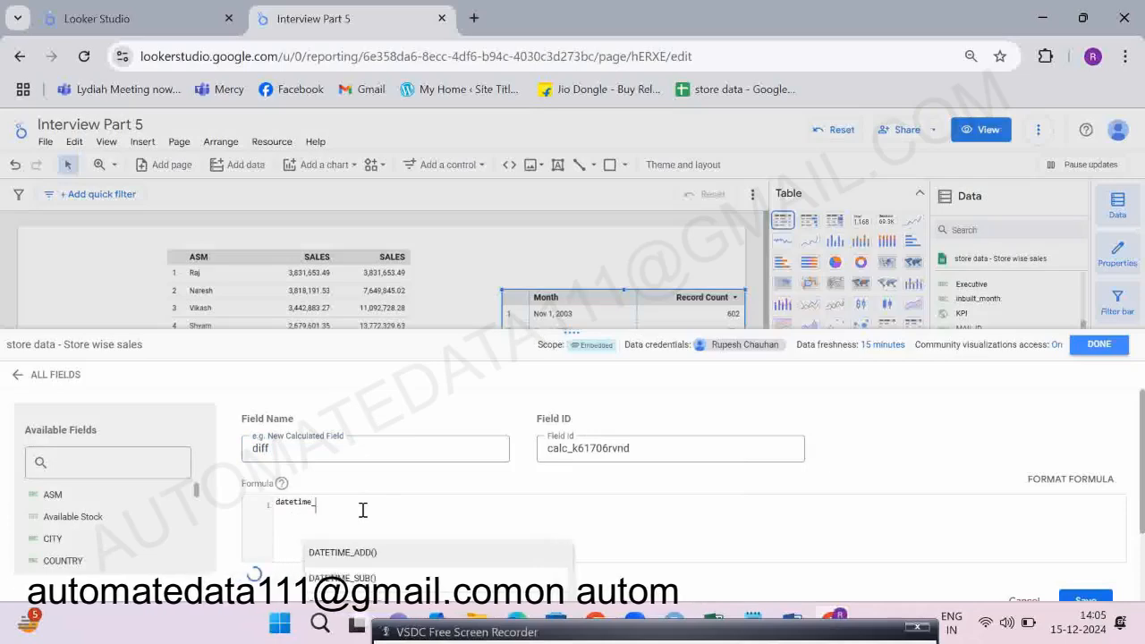
pyautogui.write('di')
pyautogui.press('Return')
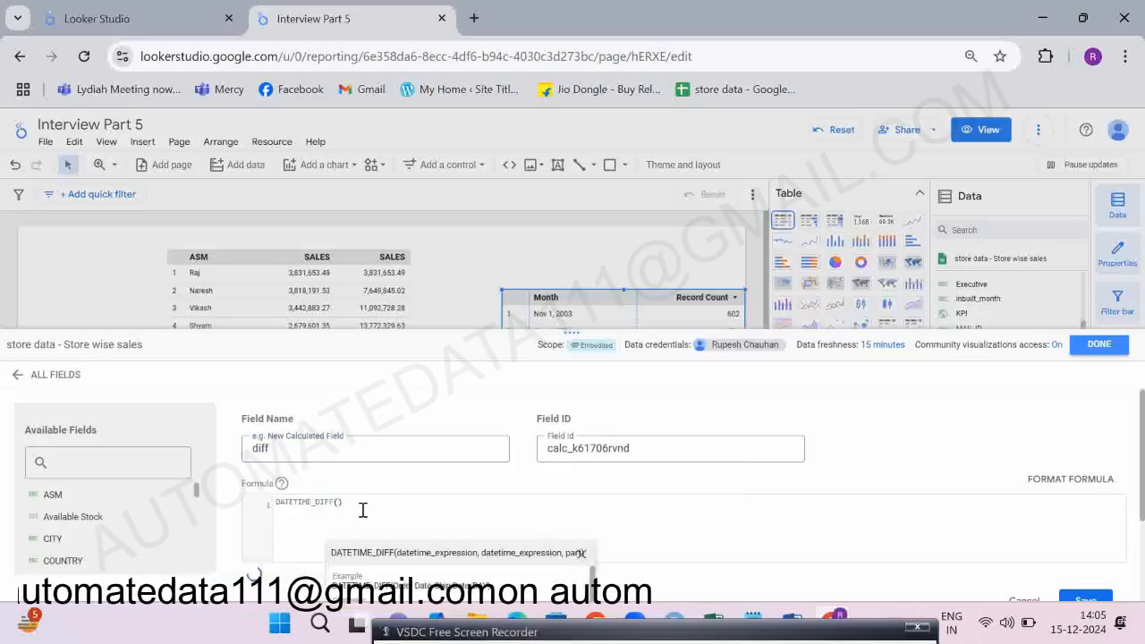
pyautogui.write('curr')
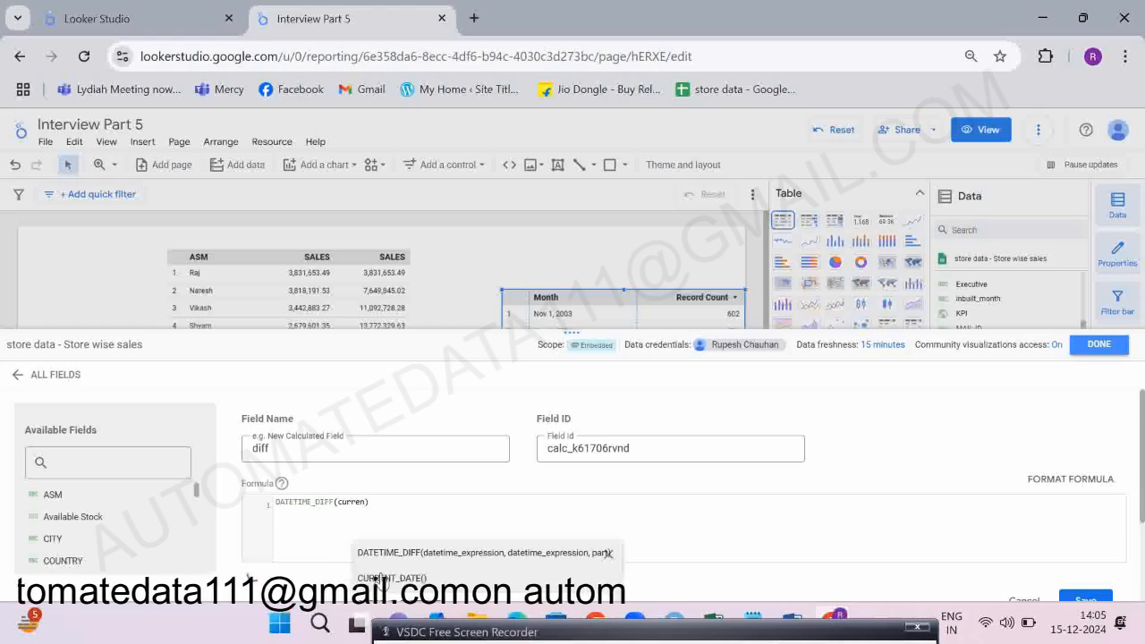
pyautogui.write('en')
pyautogui.click(380, 578)
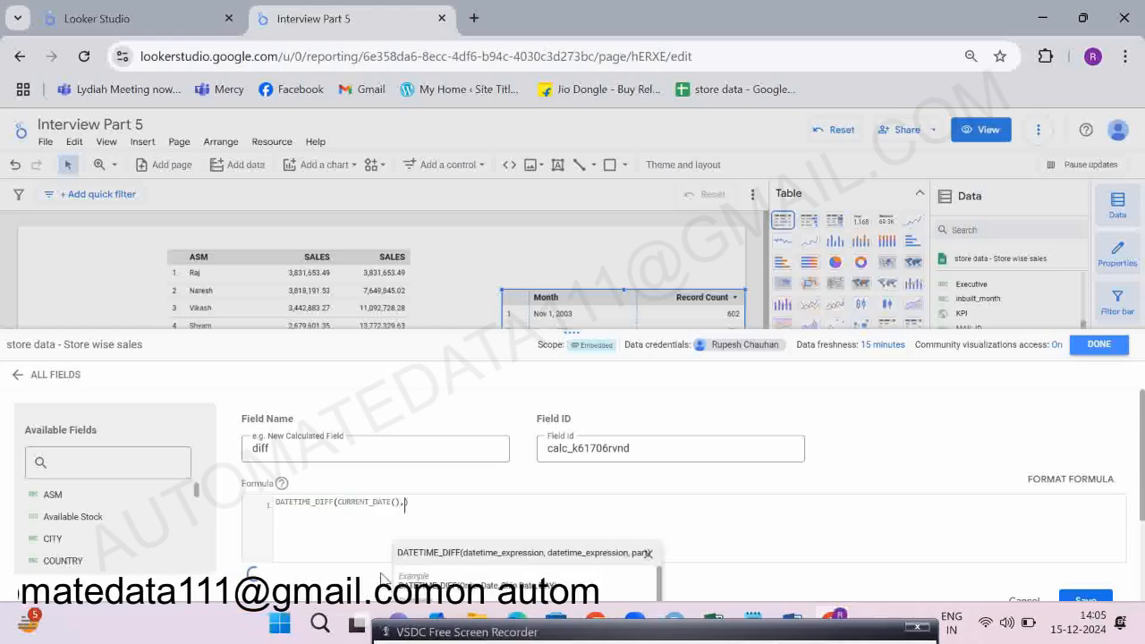
# Complete the formula as DATETIME_DIFF(CURRENT_DATE(),Month,MONTH), save the field and close the field editor.
pyautogui.write('mon')
pyautogui.press('Return')
pyautogui.write(',')
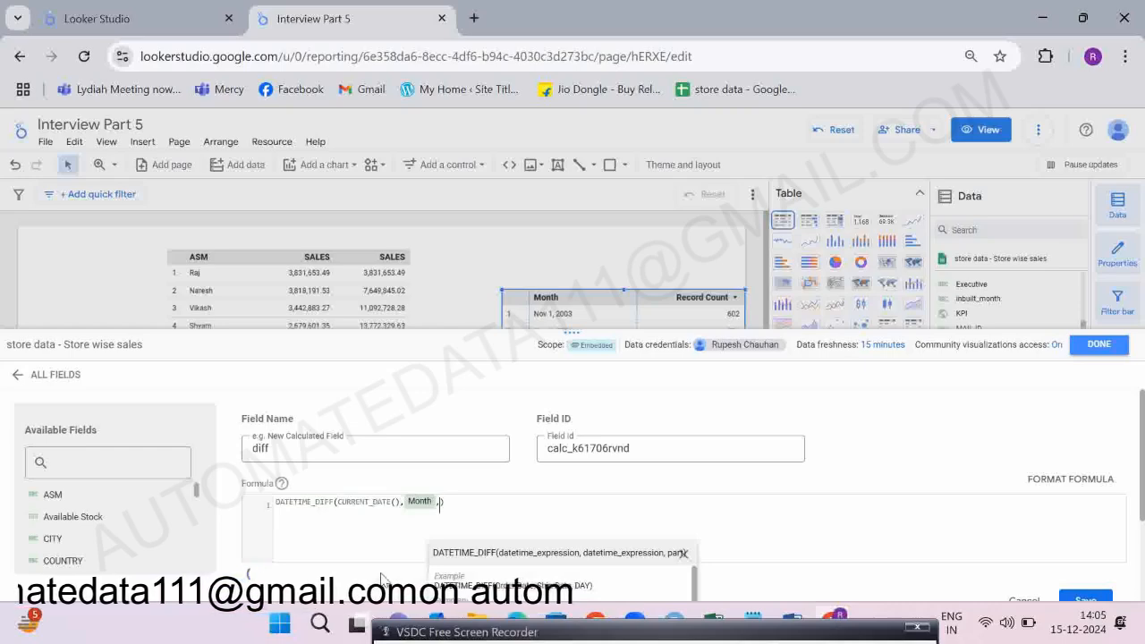
pyautogui.write('month')
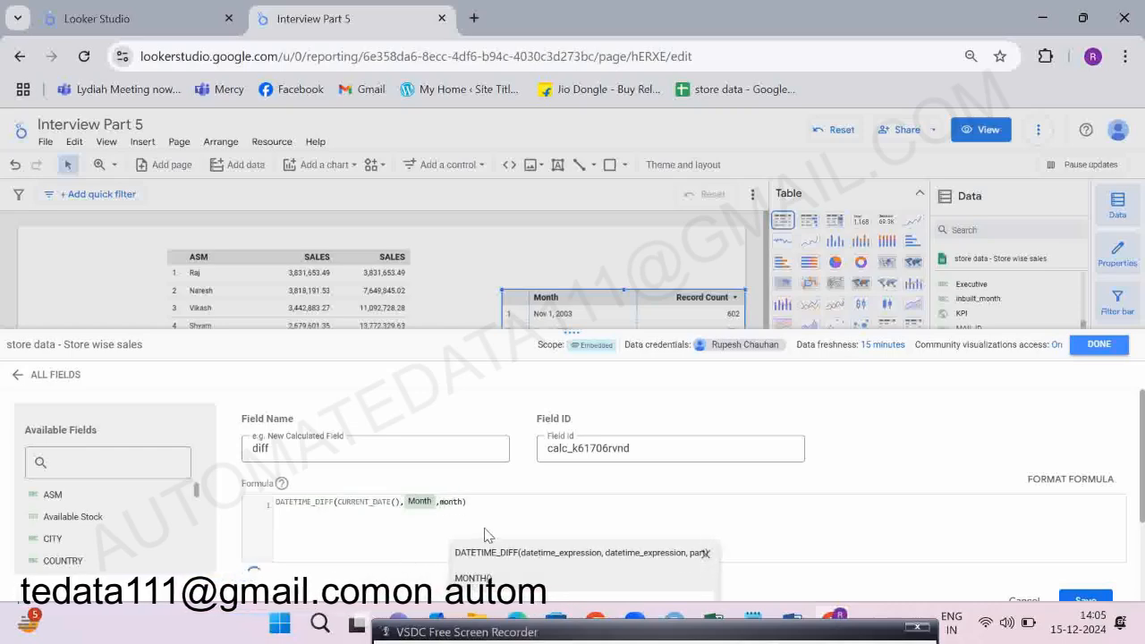
pyautogui.press('Return')
pyautogui.click(506, 503)
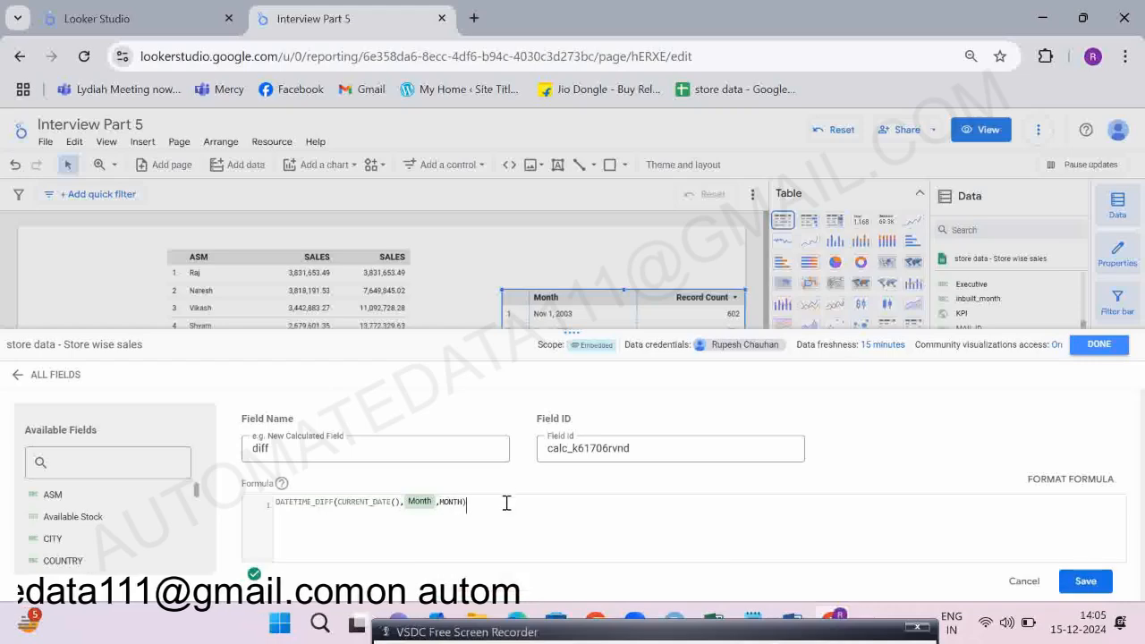
pyautogui.click(1095, 582)
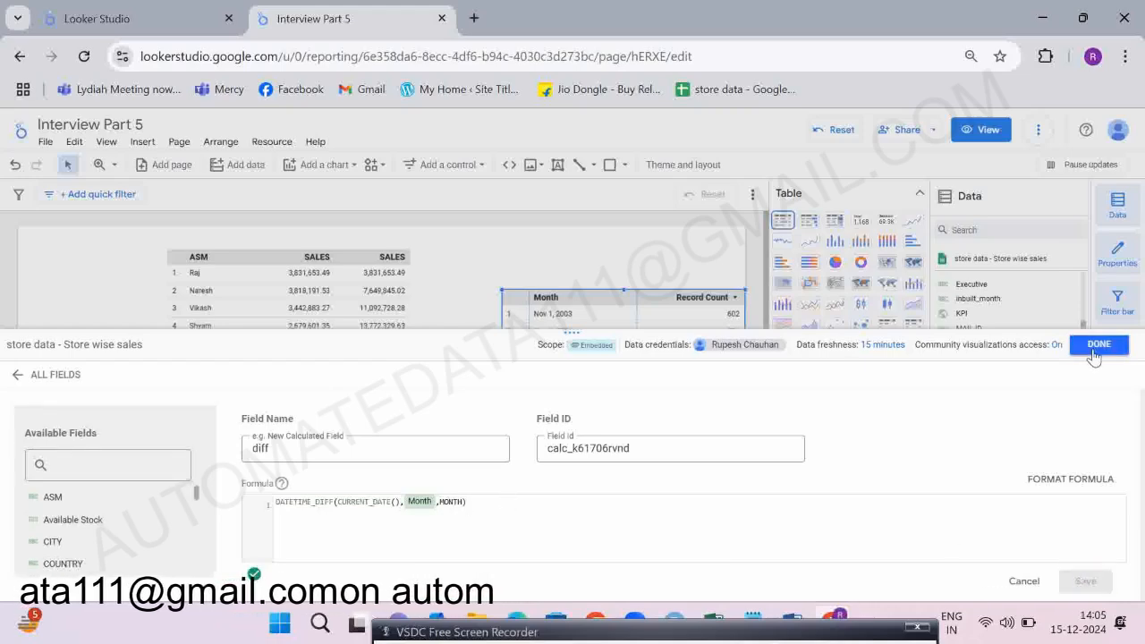
pyautogui.click(1096, 347)
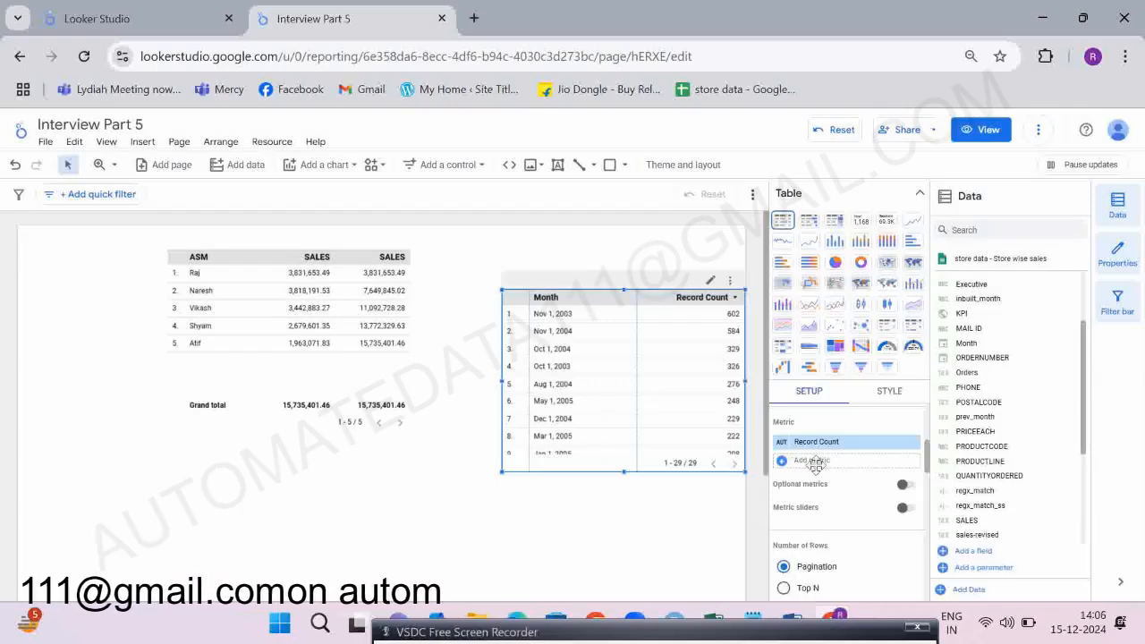
# Add diff as a second dimension of the Month table and sort the table by diff in descending order.
pyautogui.scroll(-1, 836, 550)
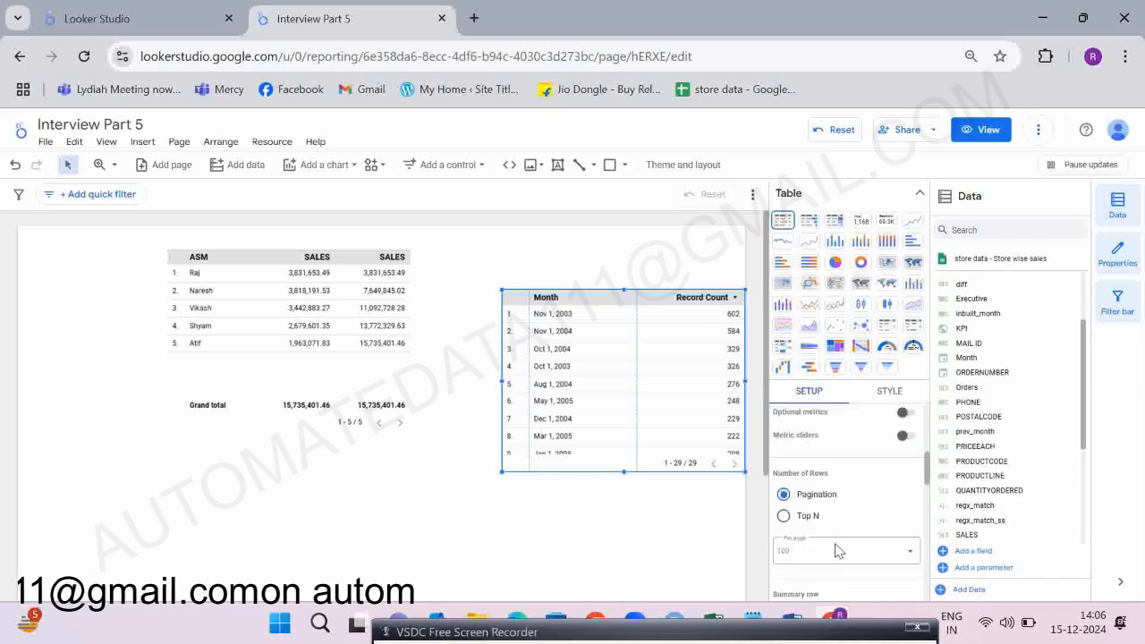
pyautogui.scroll(-3, 836, 550)
pyautogui.scroll(4, 836, 550)
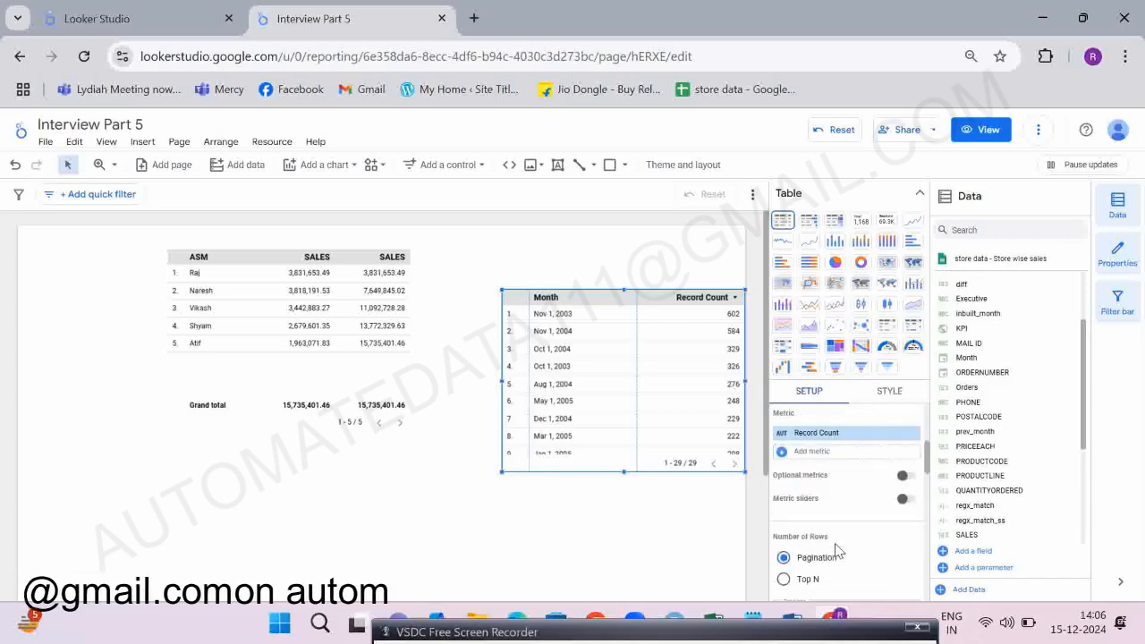
pyautogui.click(919, 192)
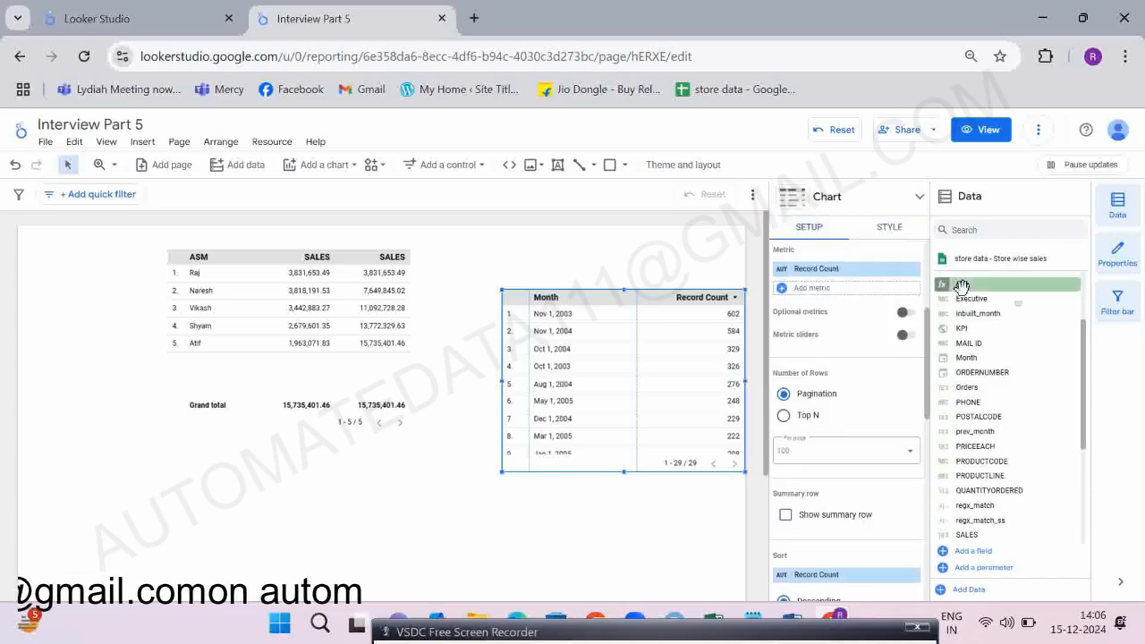
pyautogui.scroll(3, 835, 384)
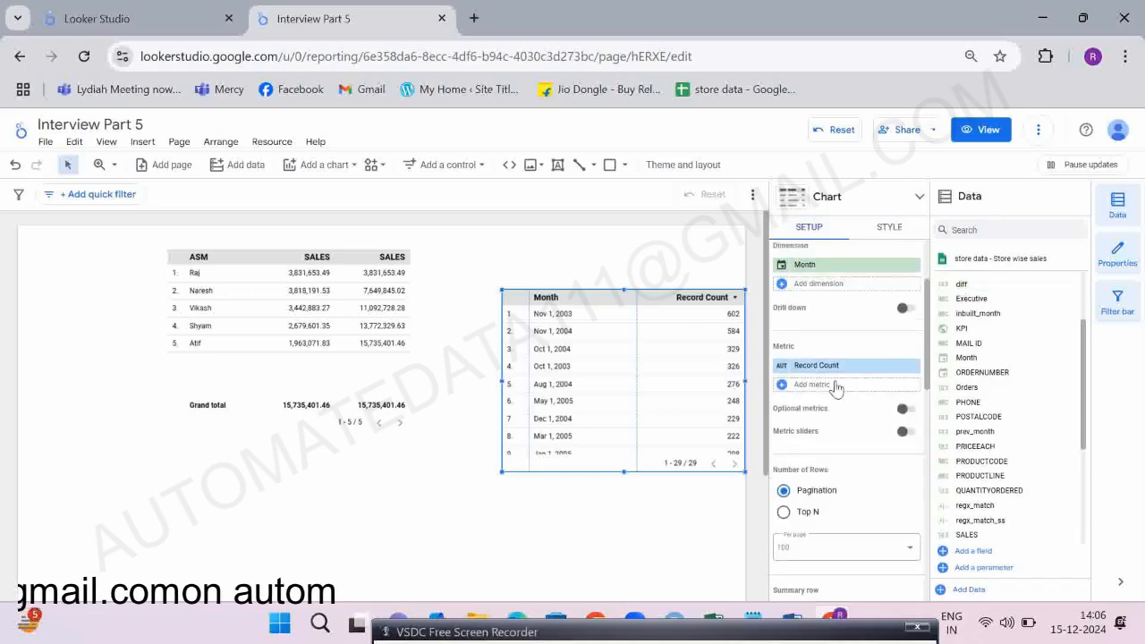
pyautogui.moveTo(962, 286); pyautogui.dragTo(810, 341)
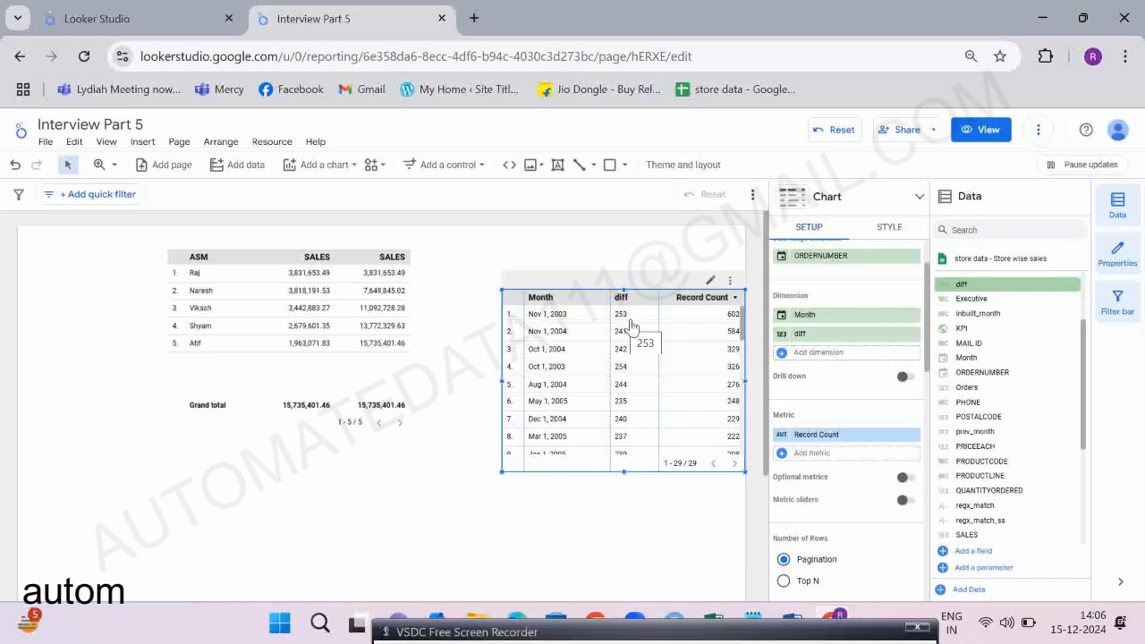
pyautogui.moveTo(630, 298); pyautogui.dragTo(624, 297)
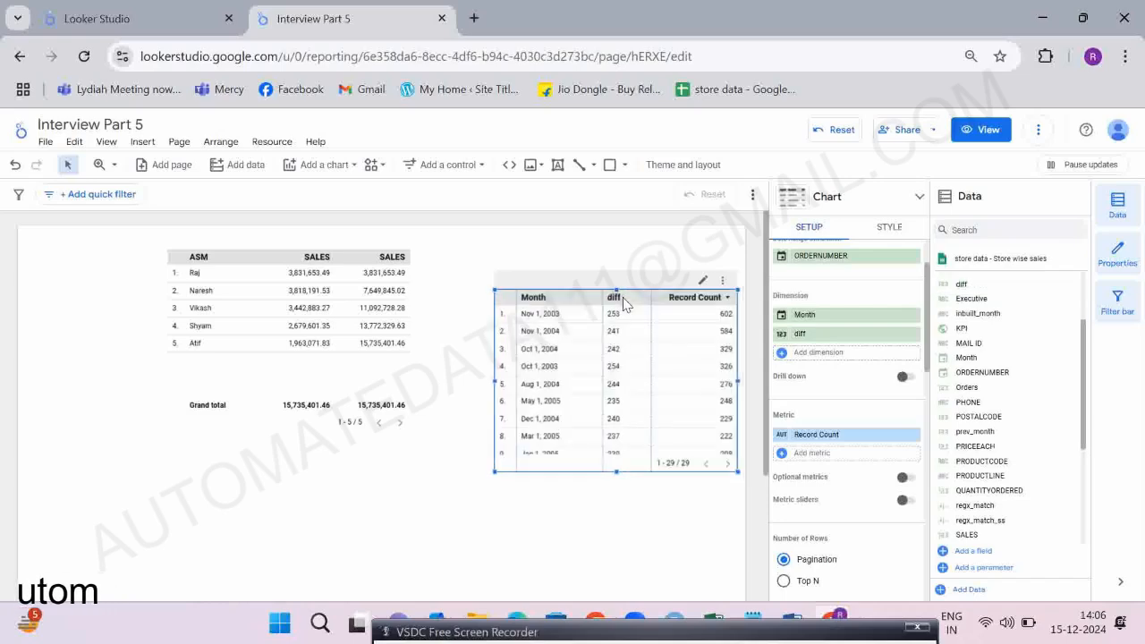
pyautogui.click(615, 304)
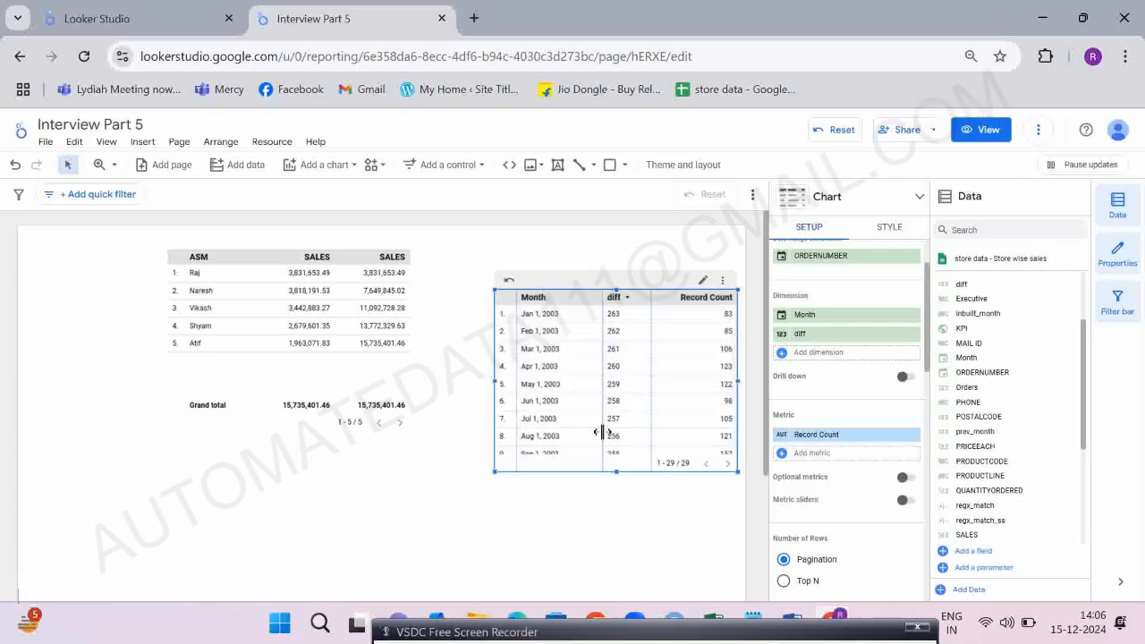
# Switch to the Word document, review the DATEDIFF date parts and question 8 on custom ranking, and return to the Chrome report.
pyautogui.hotkey('alt', 'Tab')
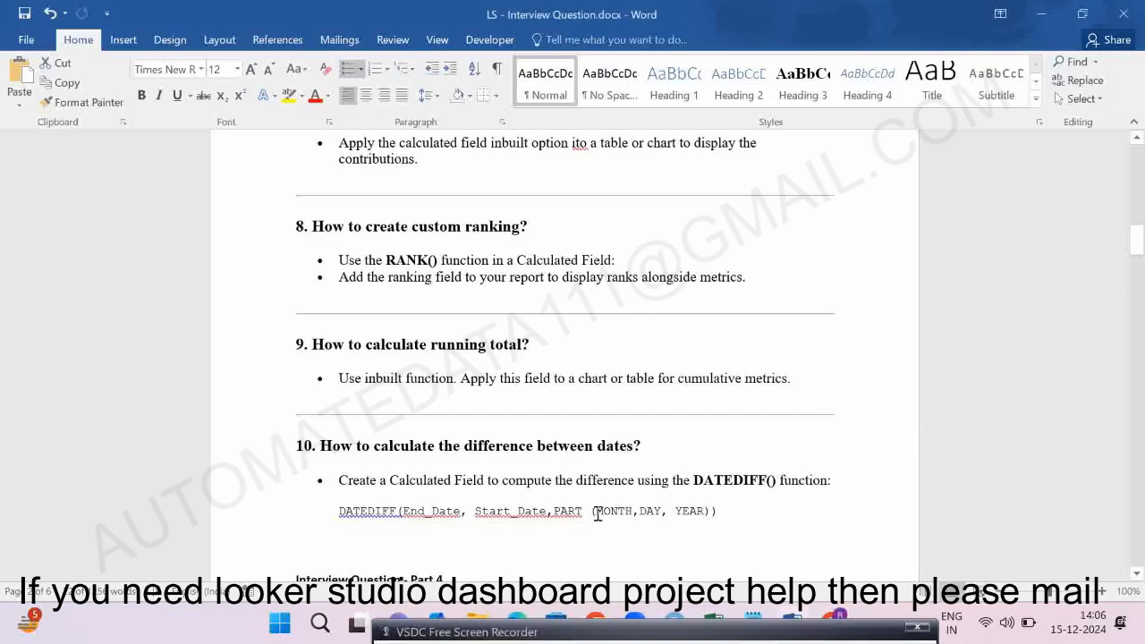
pyautogui.moveTo(597, 514); pyautogui.dragTo(675, 516)
pyautogui.click(403, 392)
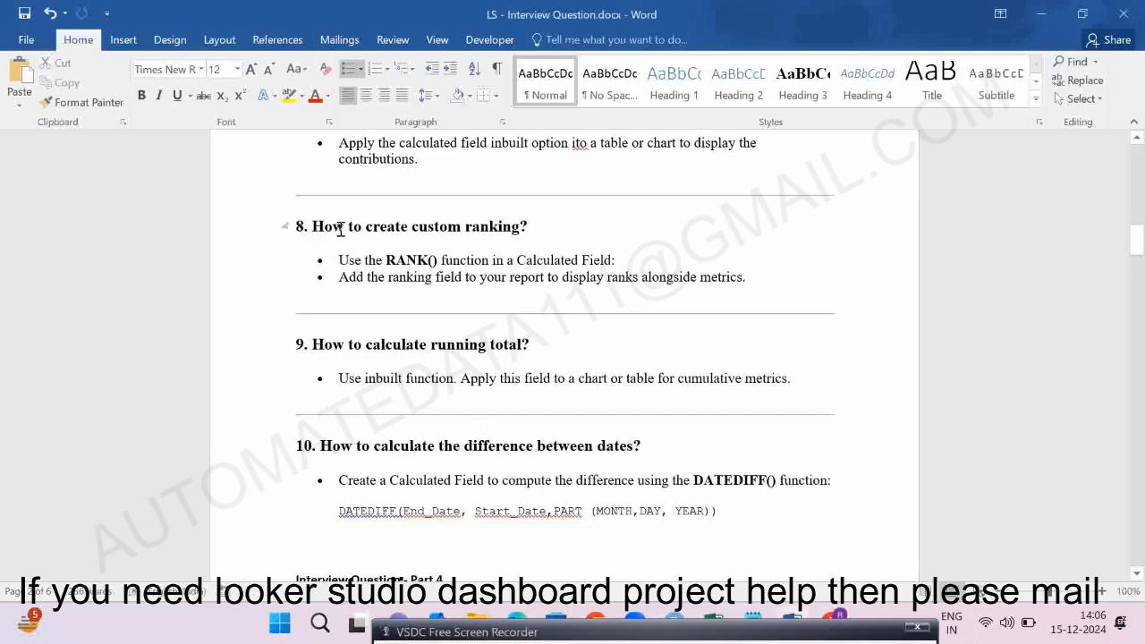
pyautogui.moveTo(340, 230); pyautogui.dragTo(295, 304)
pyautogui.hotkey('alt', 'Tab')
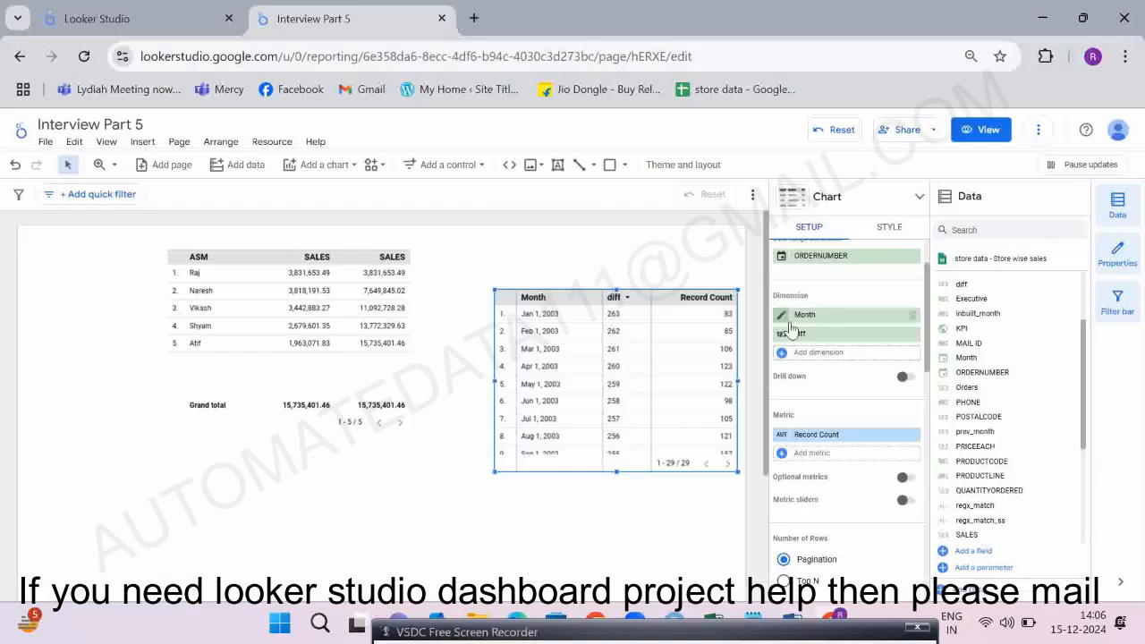
# Try a RANK function in place of the diff field's formula, discard the edit and close the field editor.
pyautogui.click(944, 284)
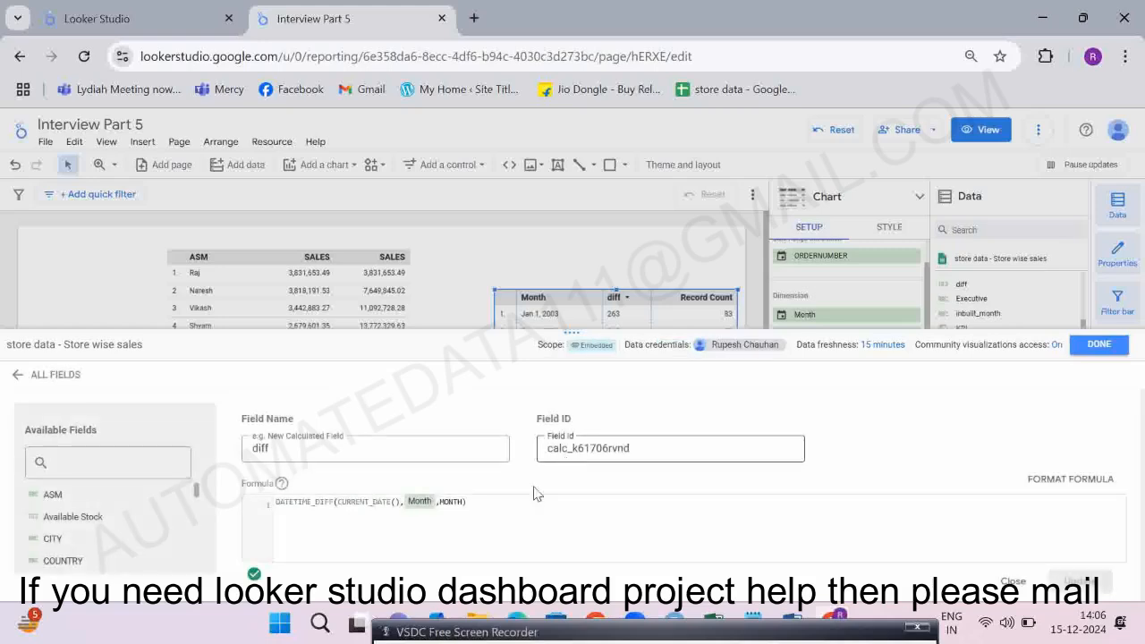
pyautogui.click(465, 512)
pyautogui.hotkey('ctrl', 'a')
pyautogui.write('RANK')
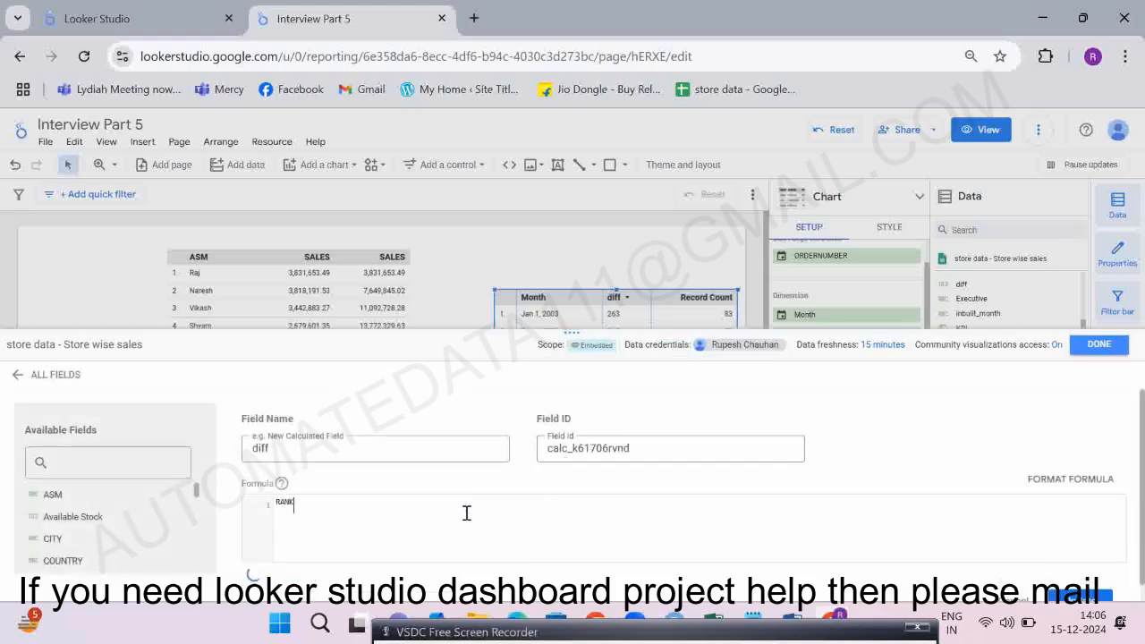
pyautogui.press('BackSpace')
pyautogui.press('BackSpace')
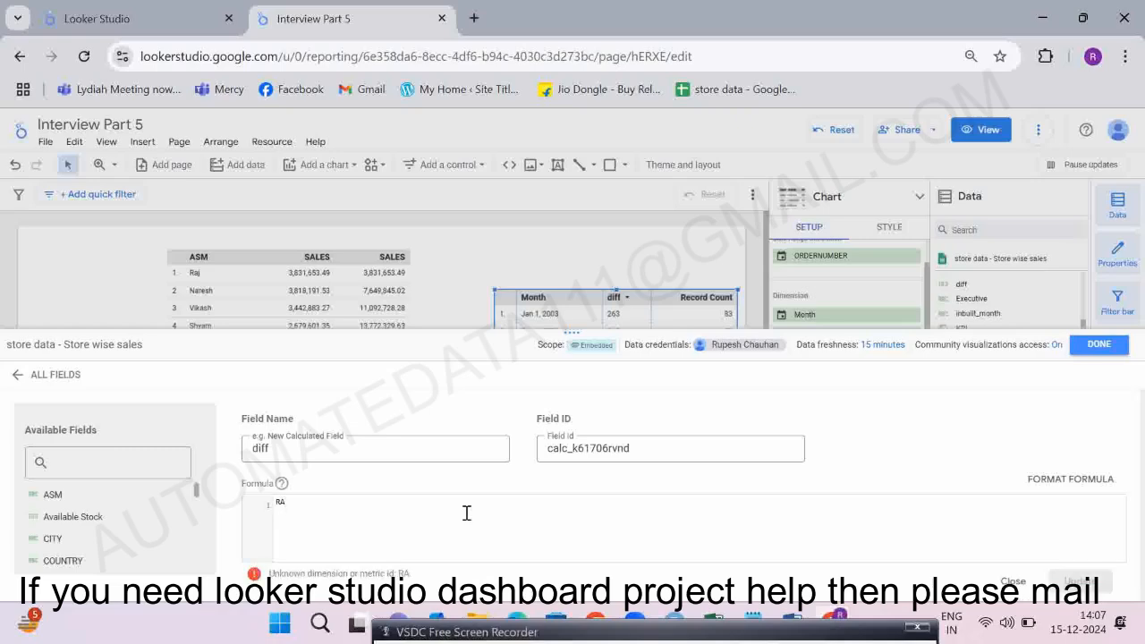
pyautogui.click(1012, 581)
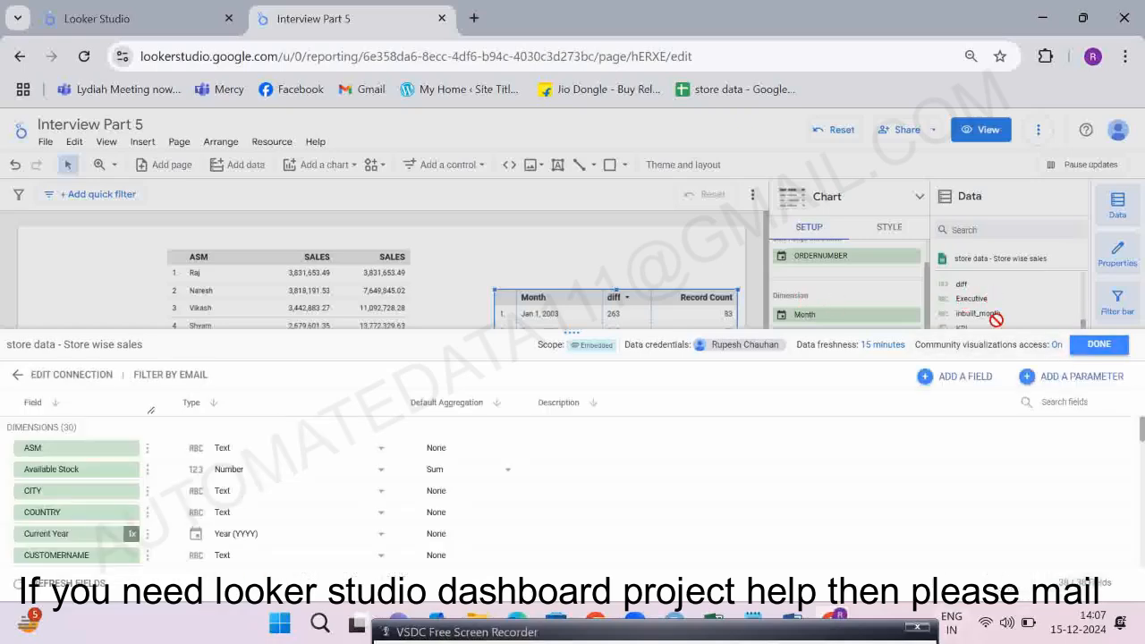
pyautogui.click(1093, 349)
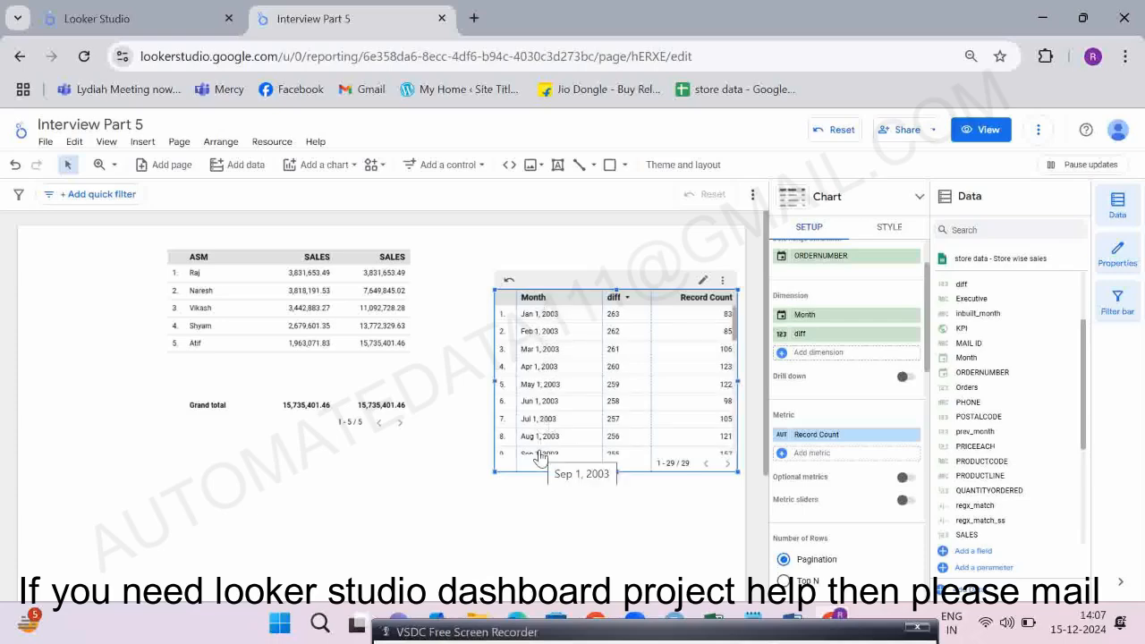
pyautogui.scroll(-3, 810, 536)
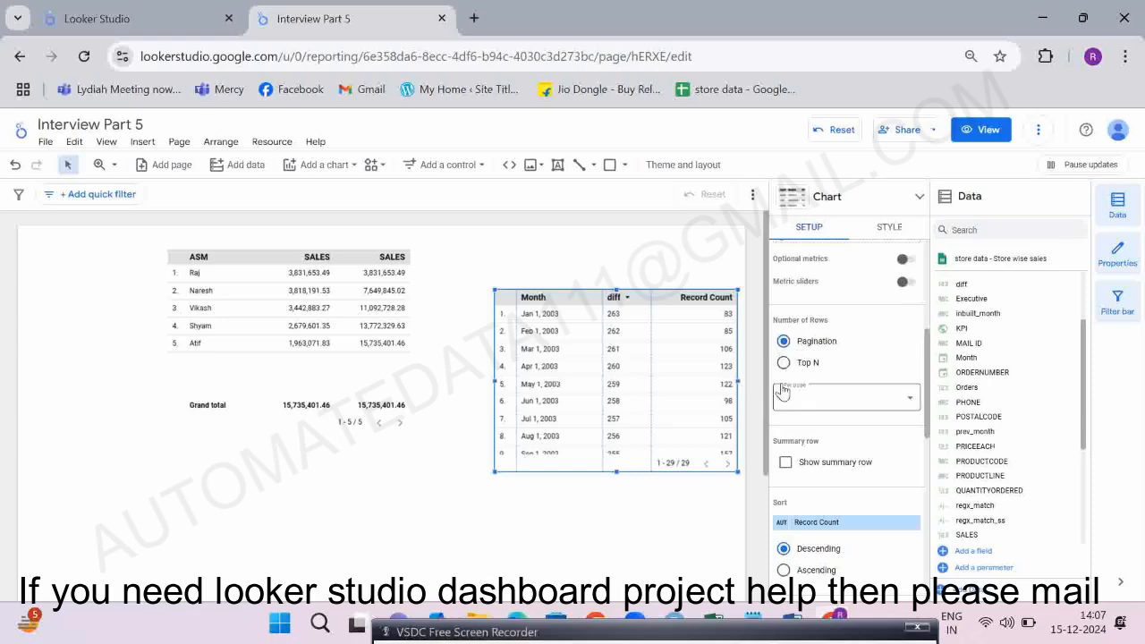
pyautogui.click(815, 404)
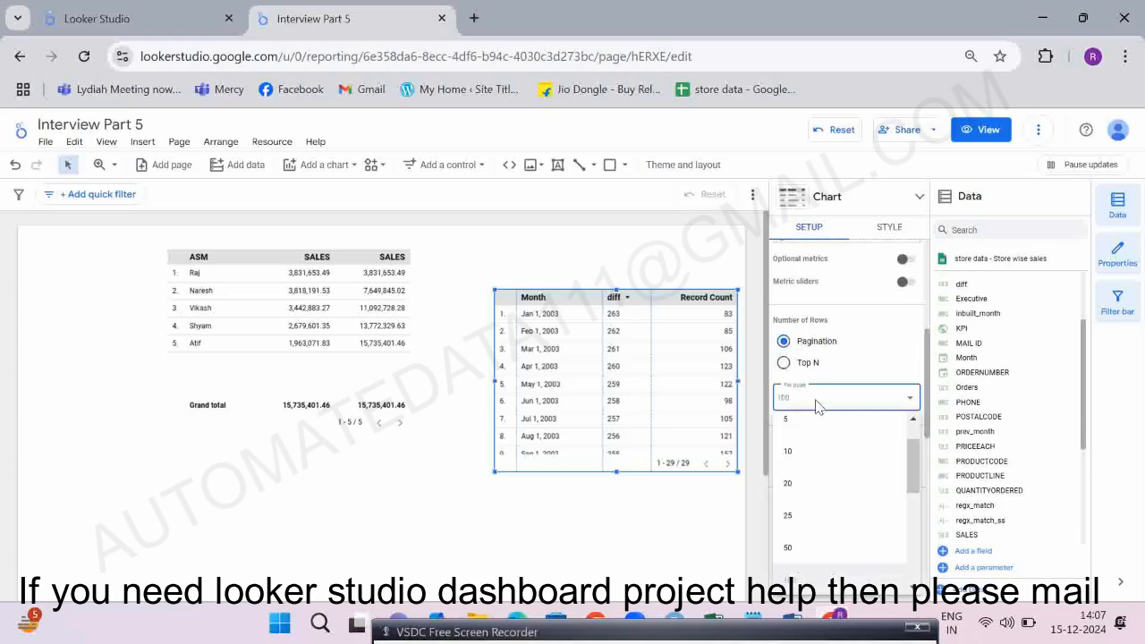
pyautogui.click(785, 363)
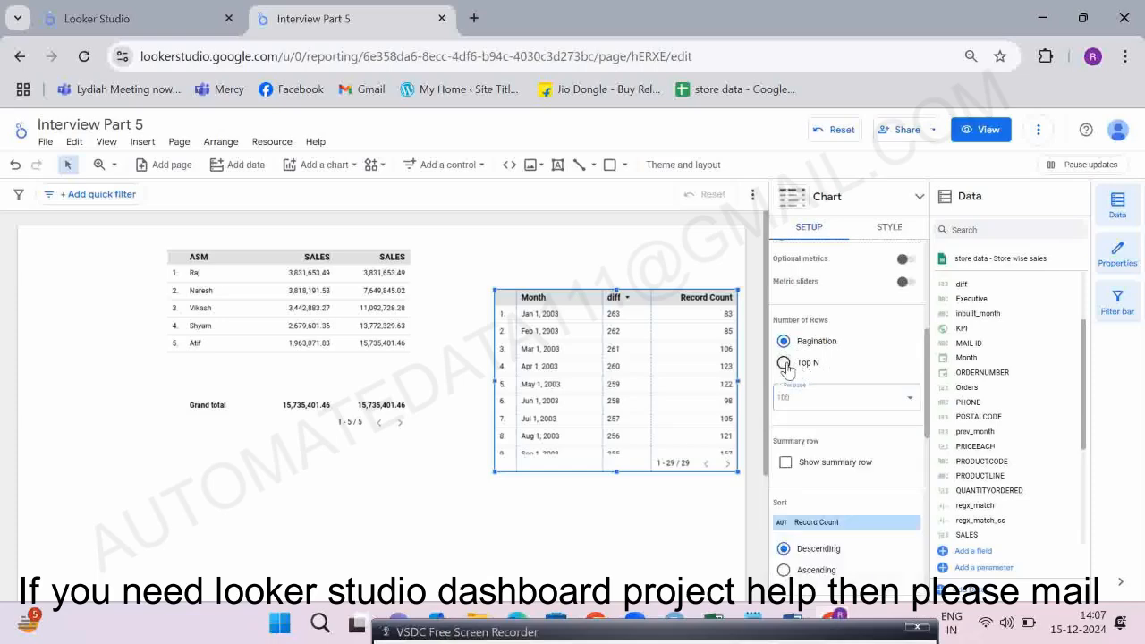
pyautogui.scroll(4, 809, 357)
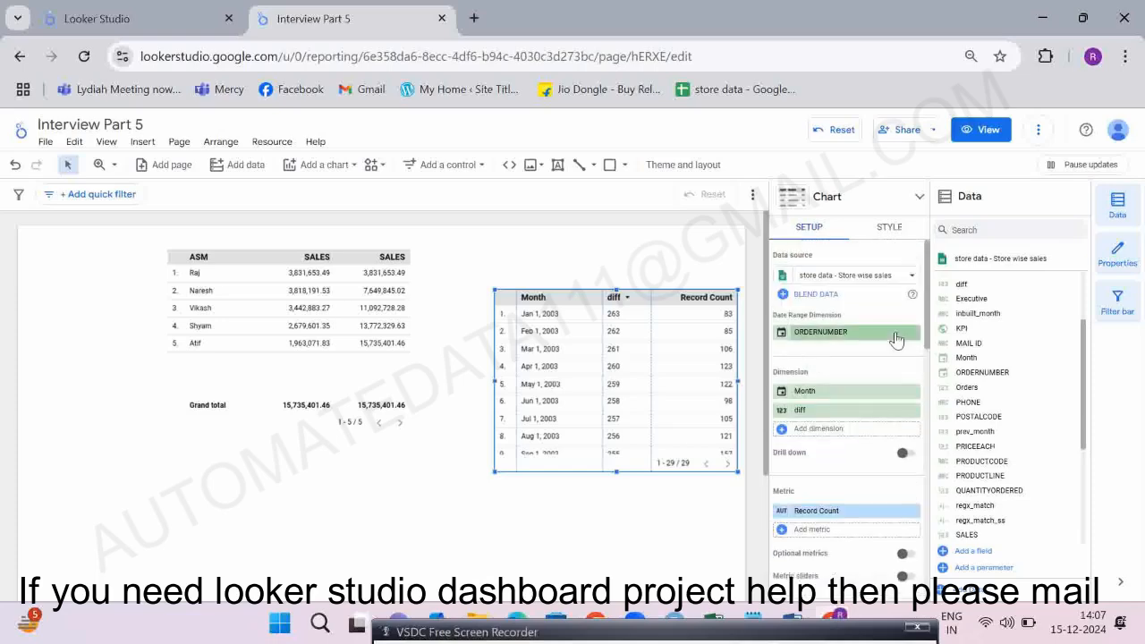
pyautogui.scroll(-1, 823, 440)
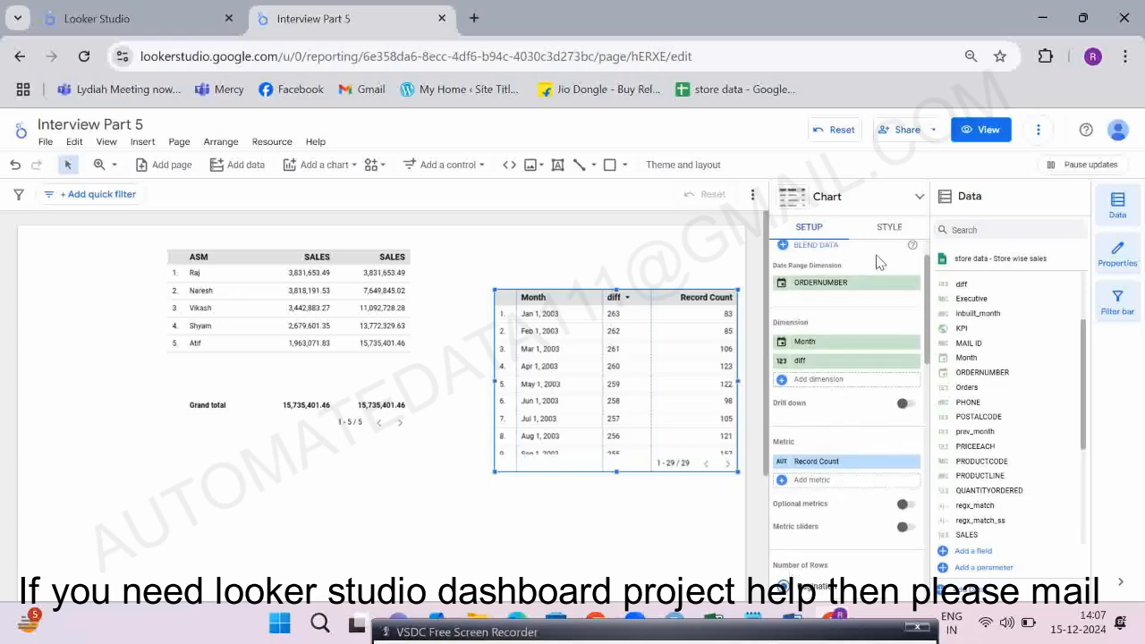
# Turn off row numbers in the table body style of the Month table.
pyautogui.click(888, 229)
pyautogui.scroll(-2, 807, 468)
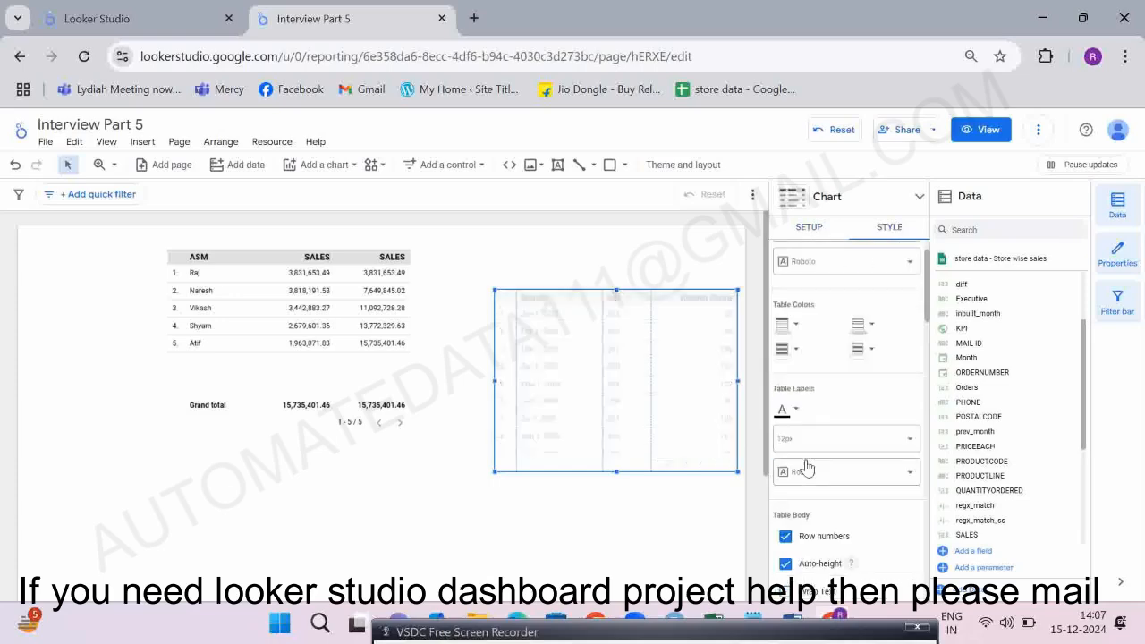
pyautogui.scroll(-1, 784, 547)
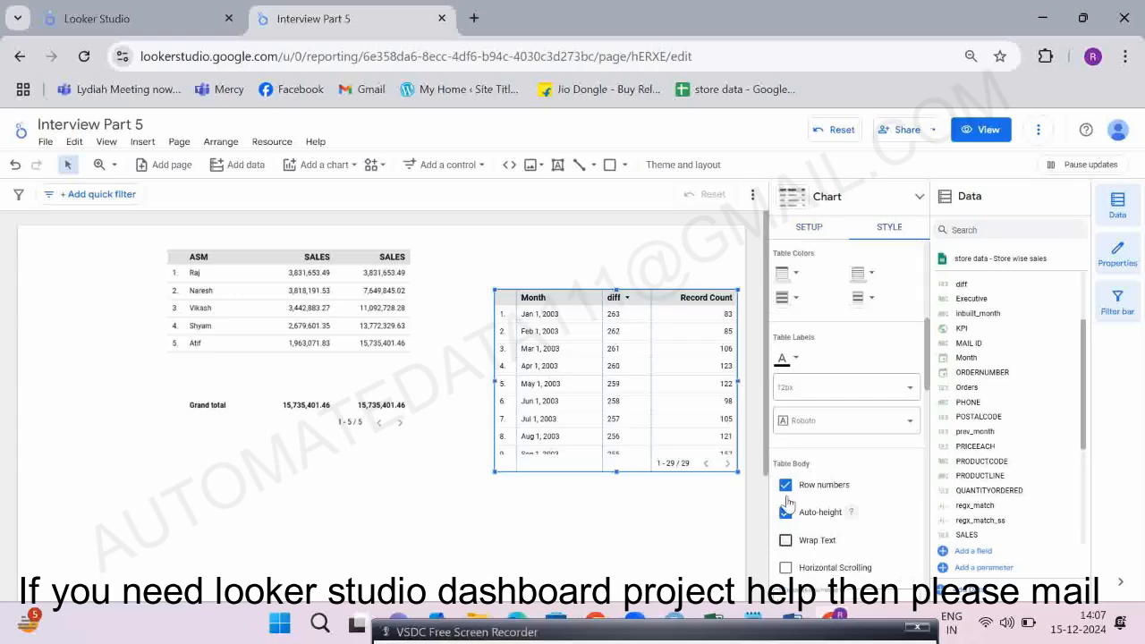
pyautogui.click(786, 486)
pyautogui.click(786, 487)
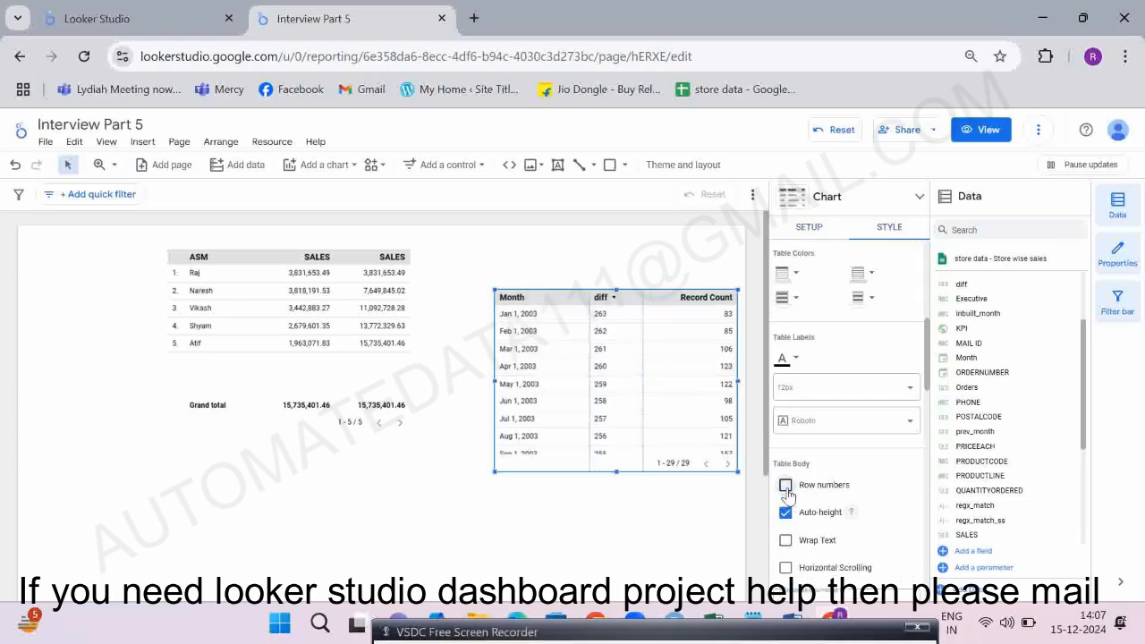